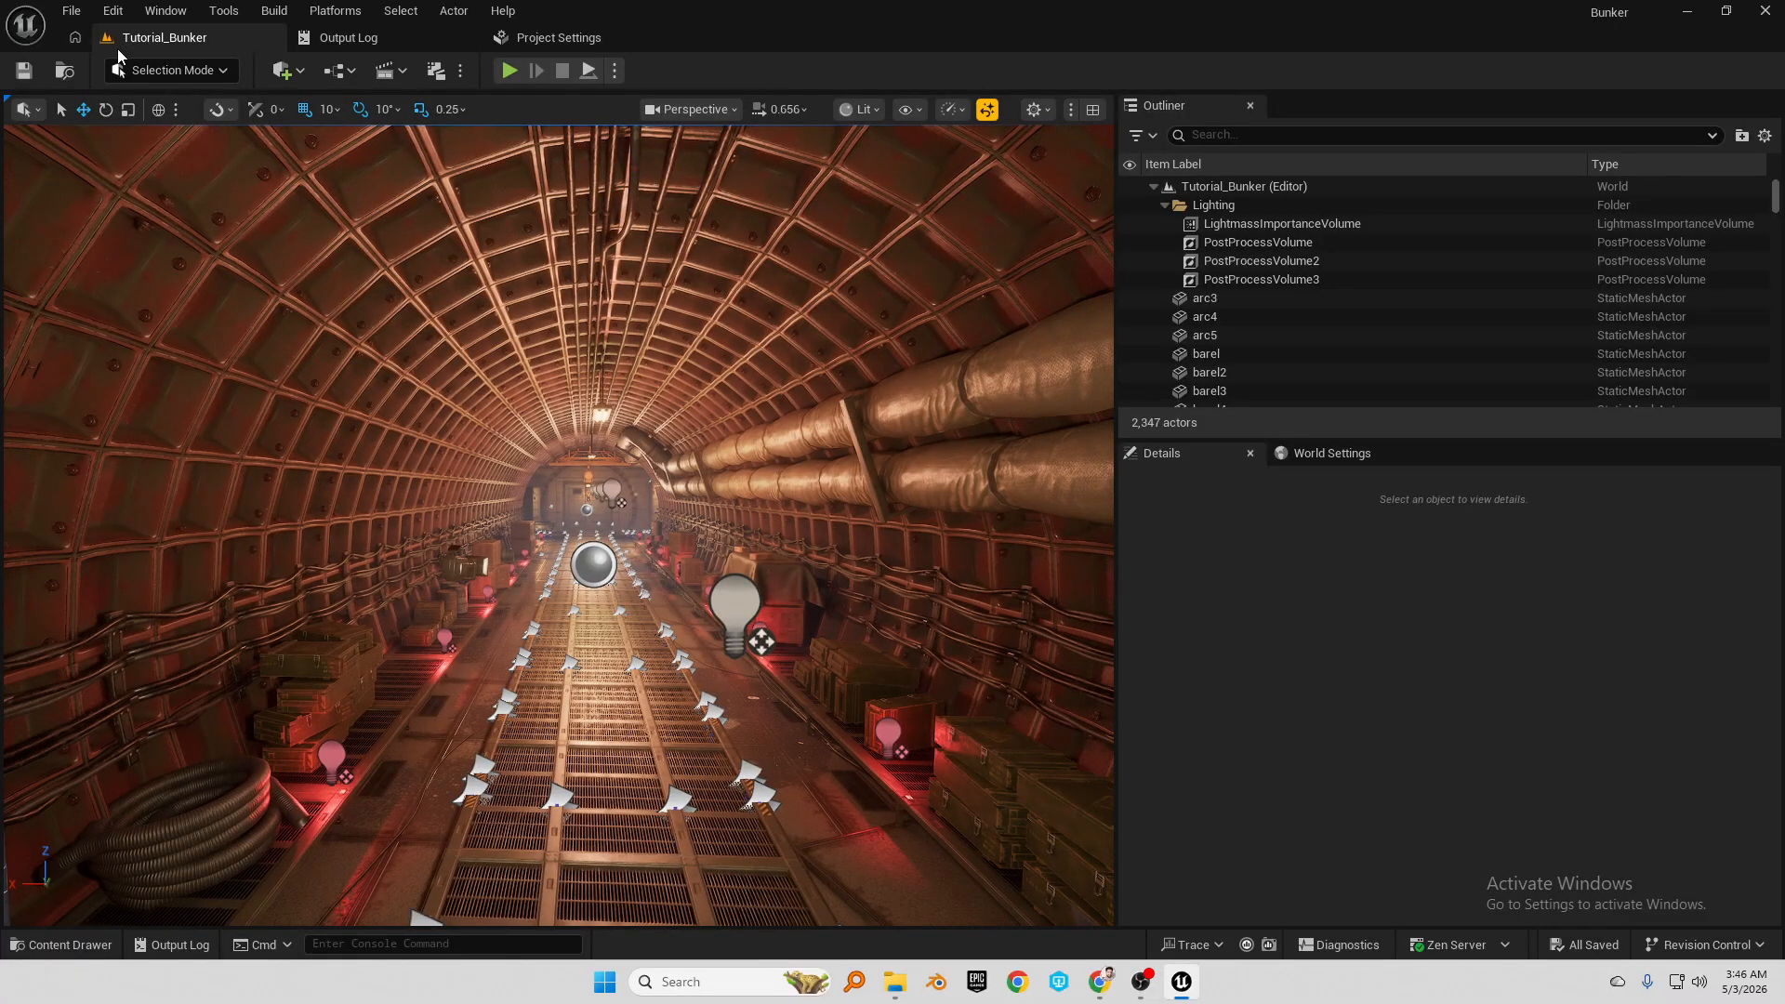
Find the UnrealToColmap plugin by searching for "colm", enable it, and restart the editor
{"action": "left_click", "coordinate": [112, 10]}
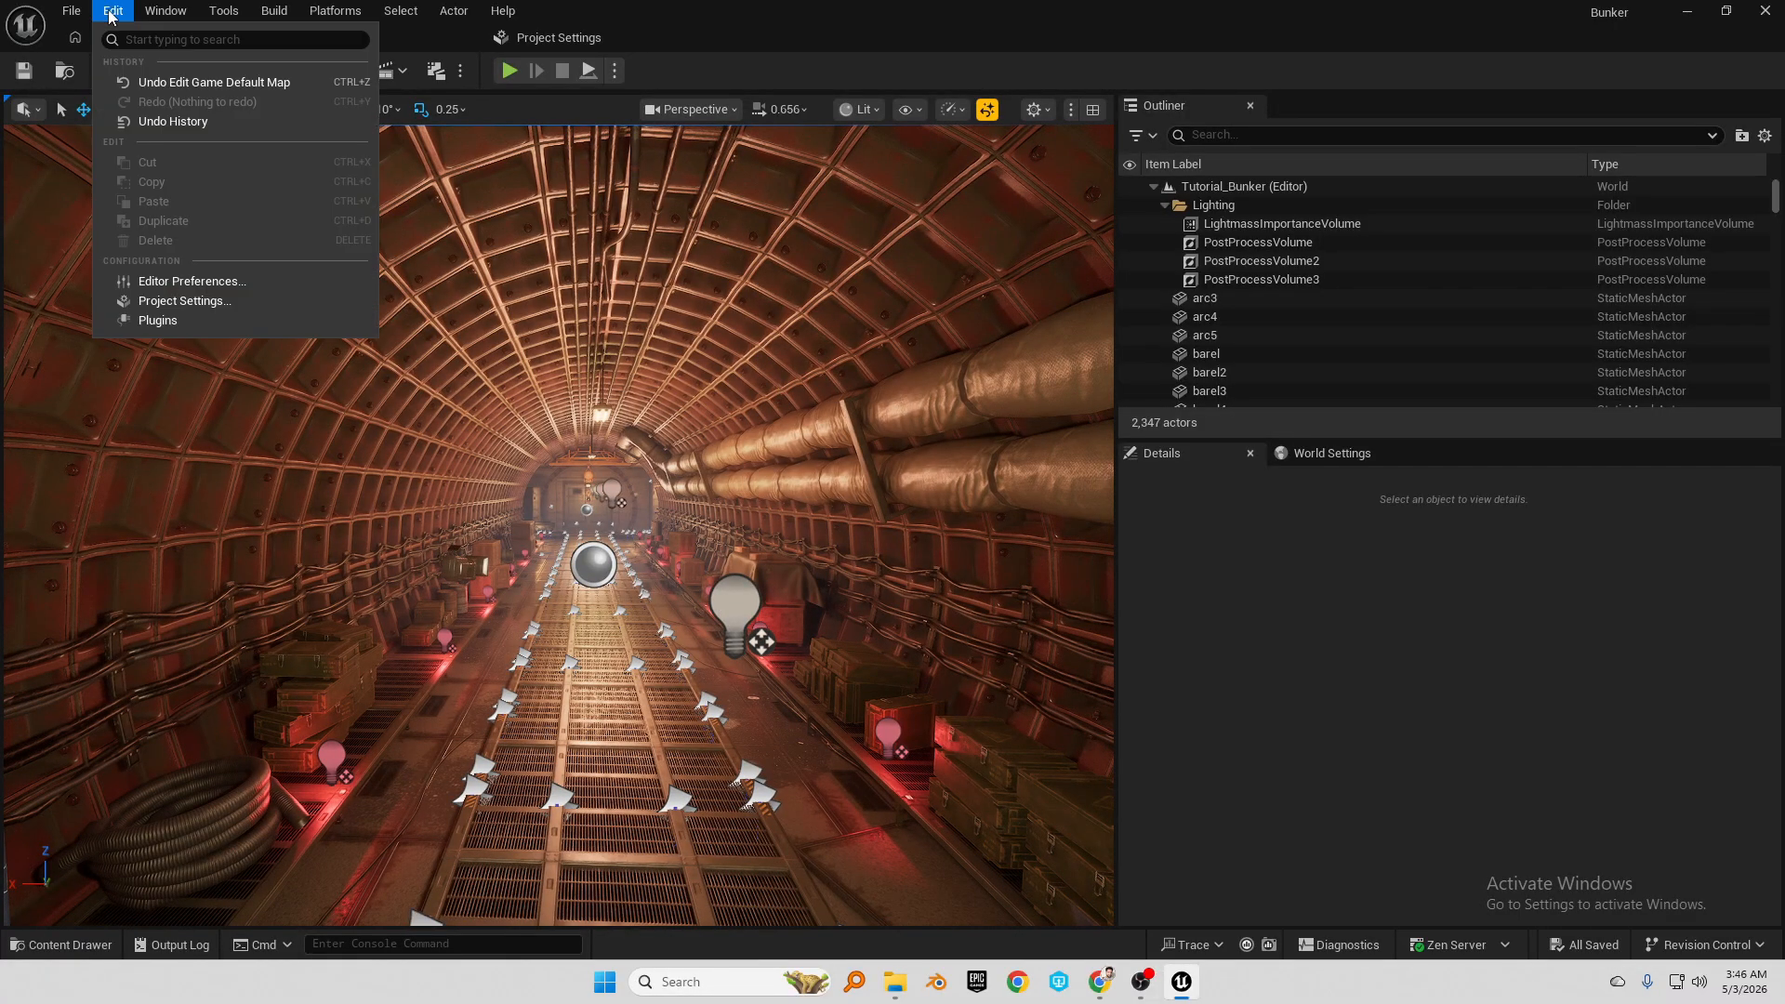
{"action": "left_click", "coordinate": [158, 320]}
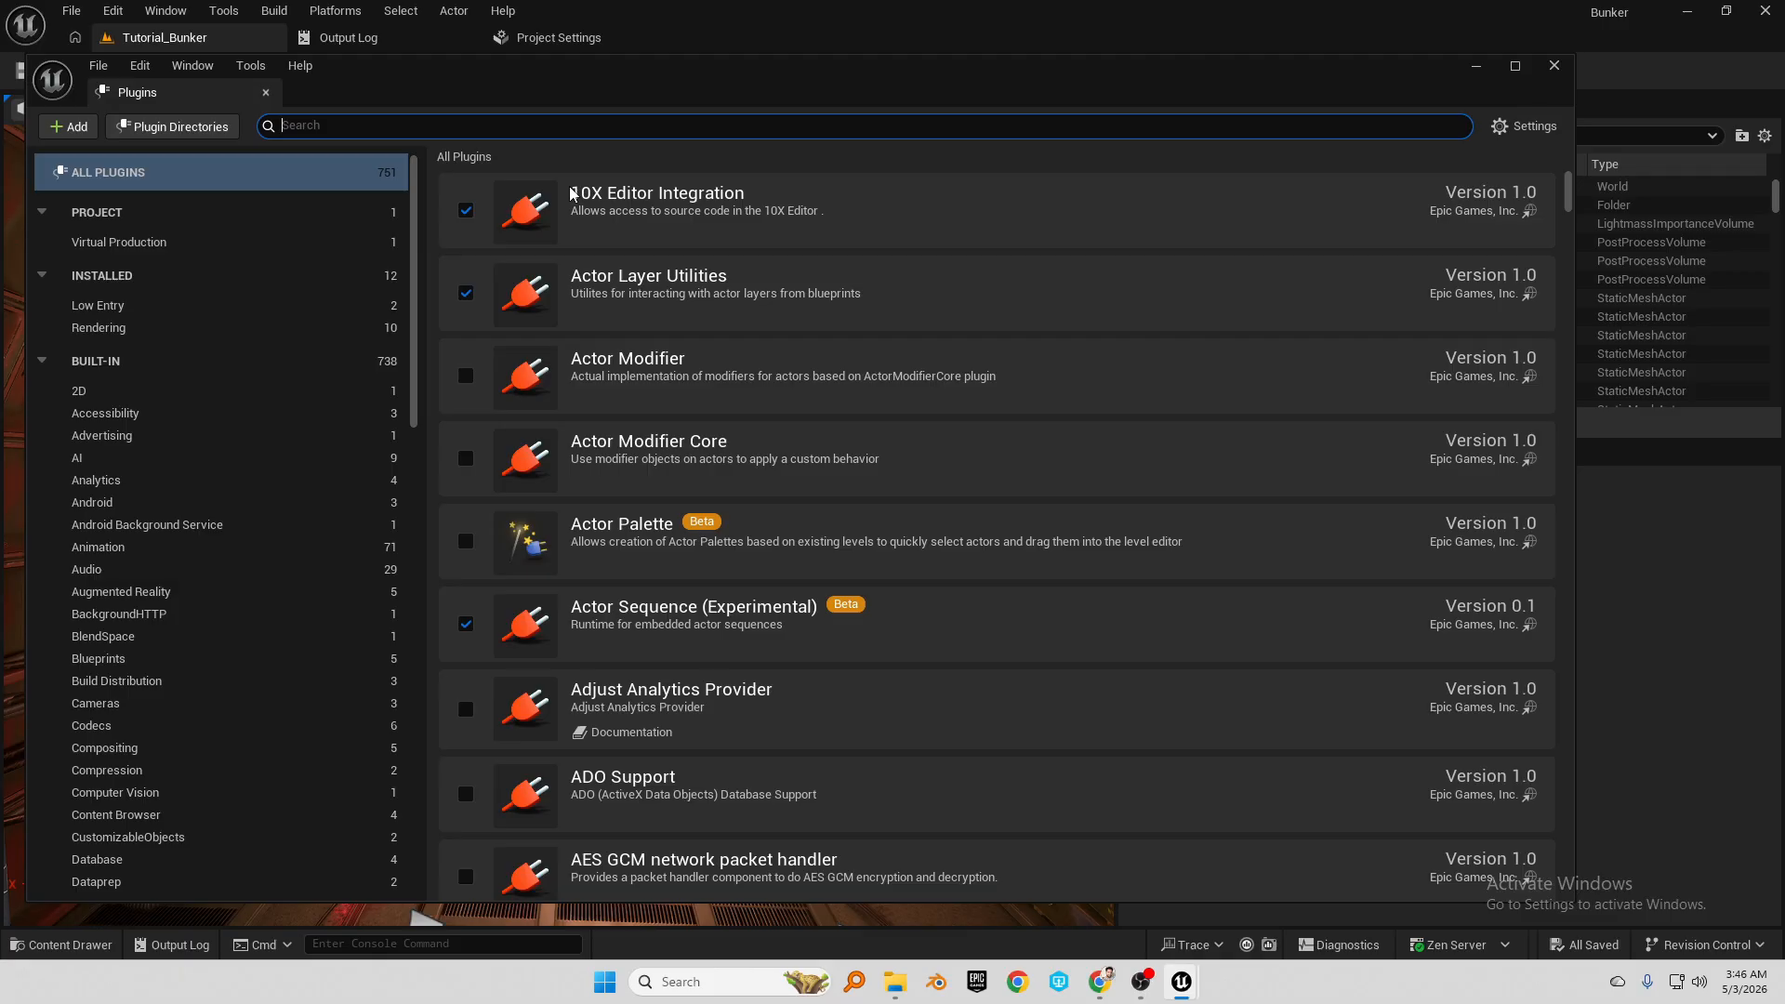
{"action": "type", "text": "colm"}
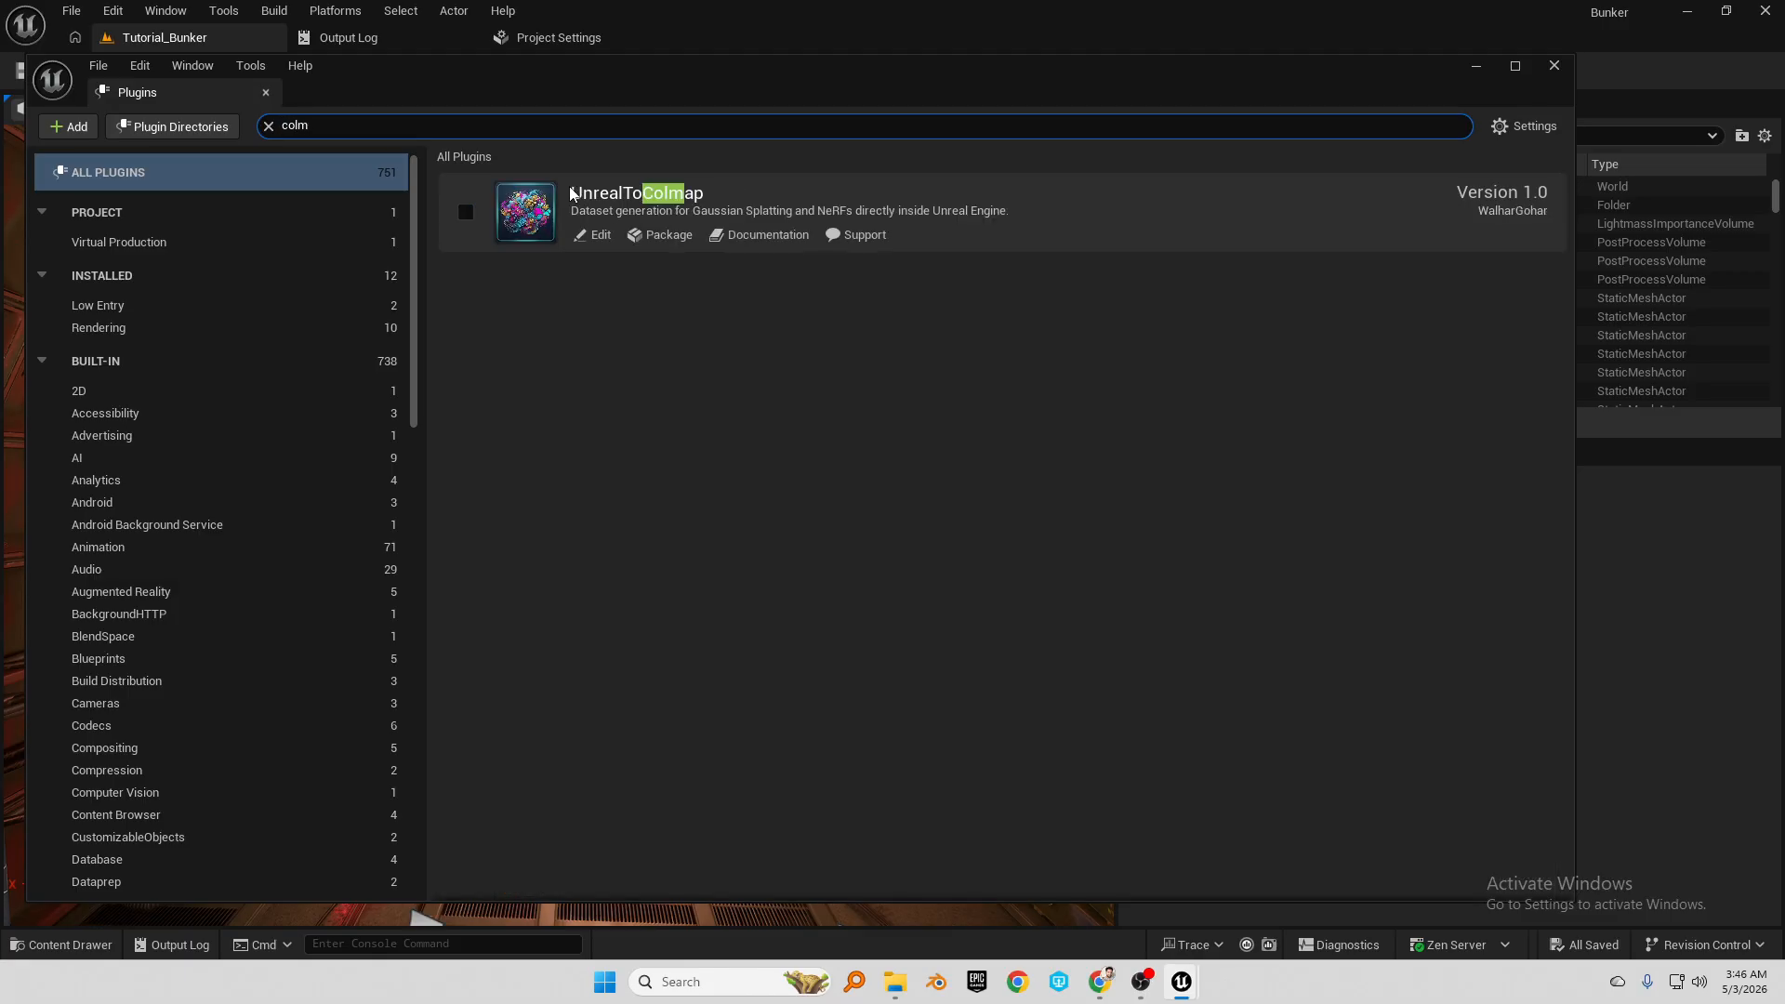
{"action": "left_click", "coordinate": [466, 214]}
{"action": "left_click", "coordinate": [1481, 858]}
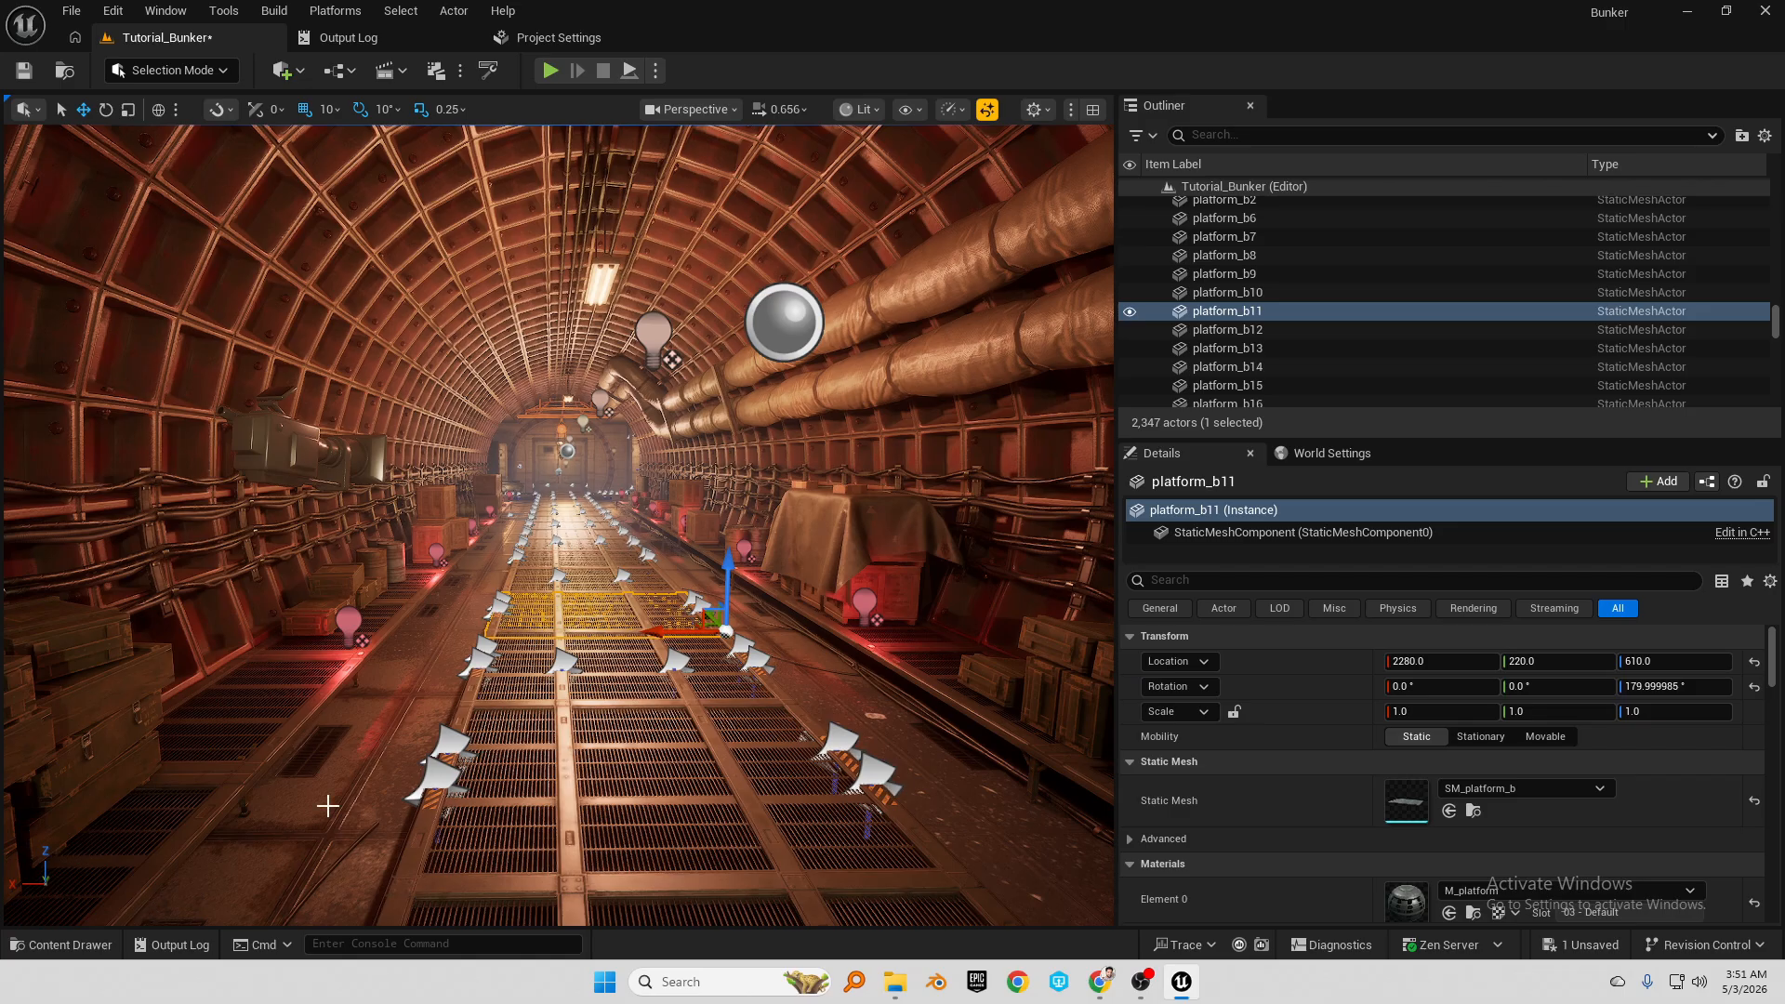
Browse the plugin content to the Blueprints folder of UnrealToColmap, checking the content display options on the way
{"action": "left_click", "coordinate": [93, 945]}
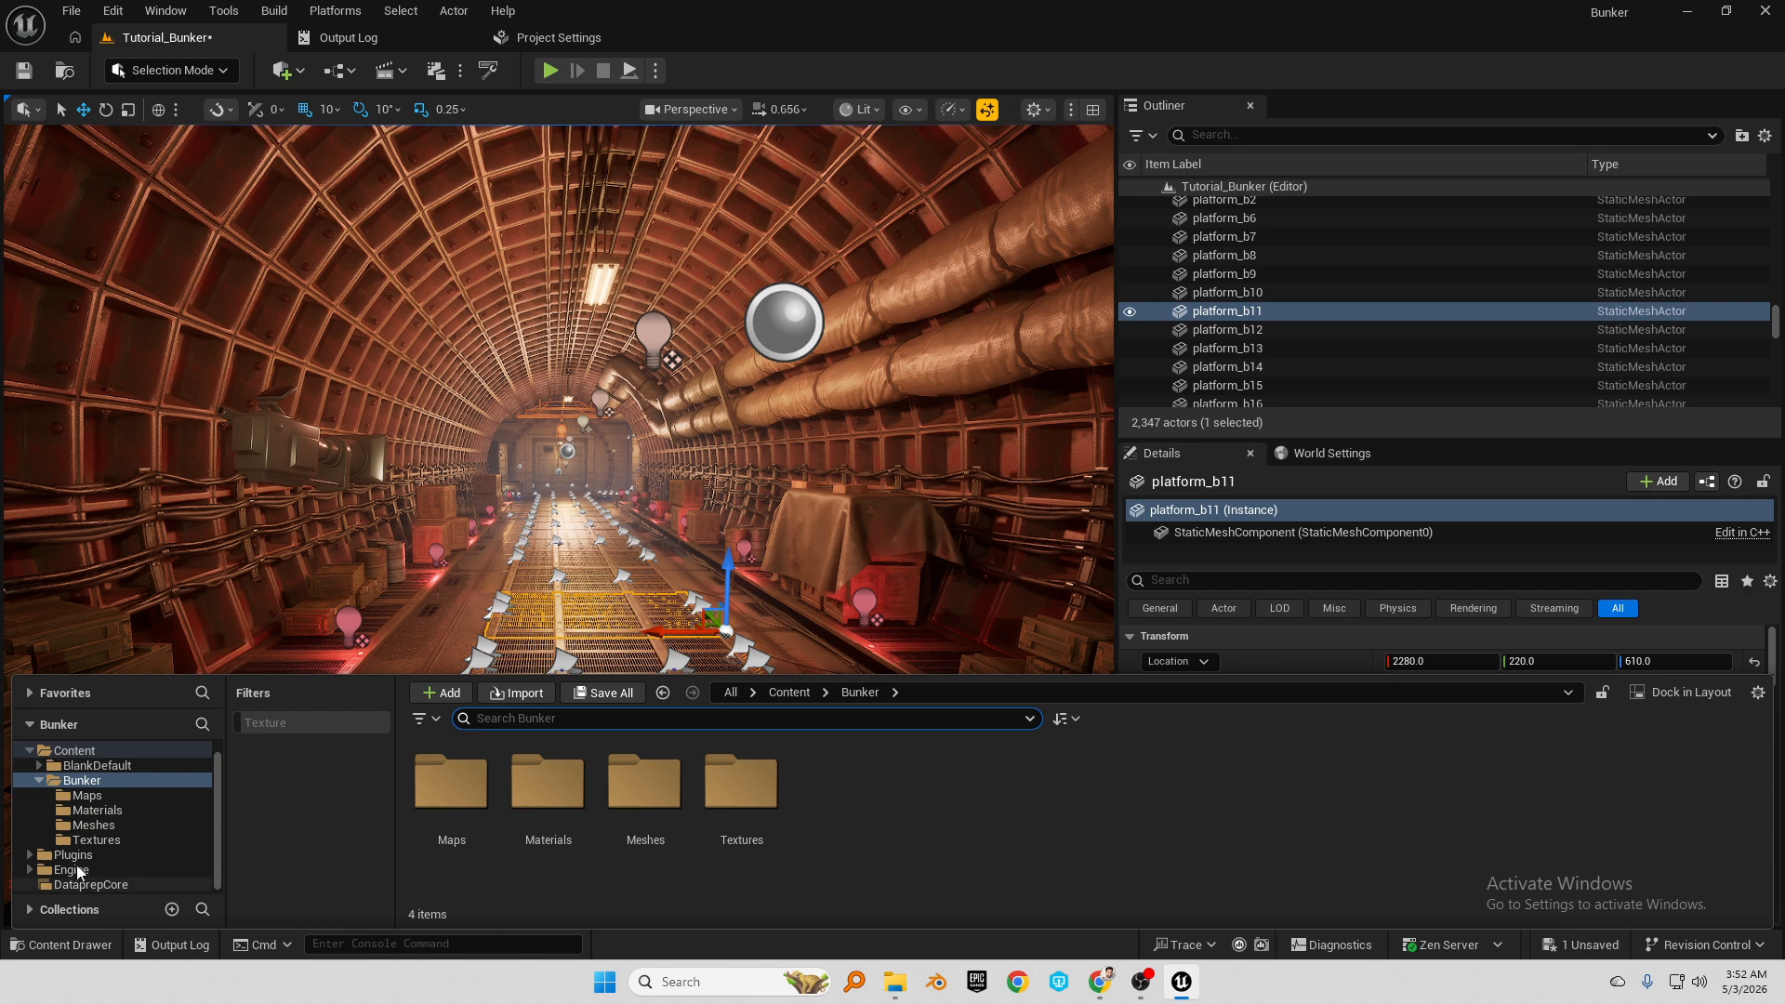
{"action": "left_click", "coordinate": [83, 857]}
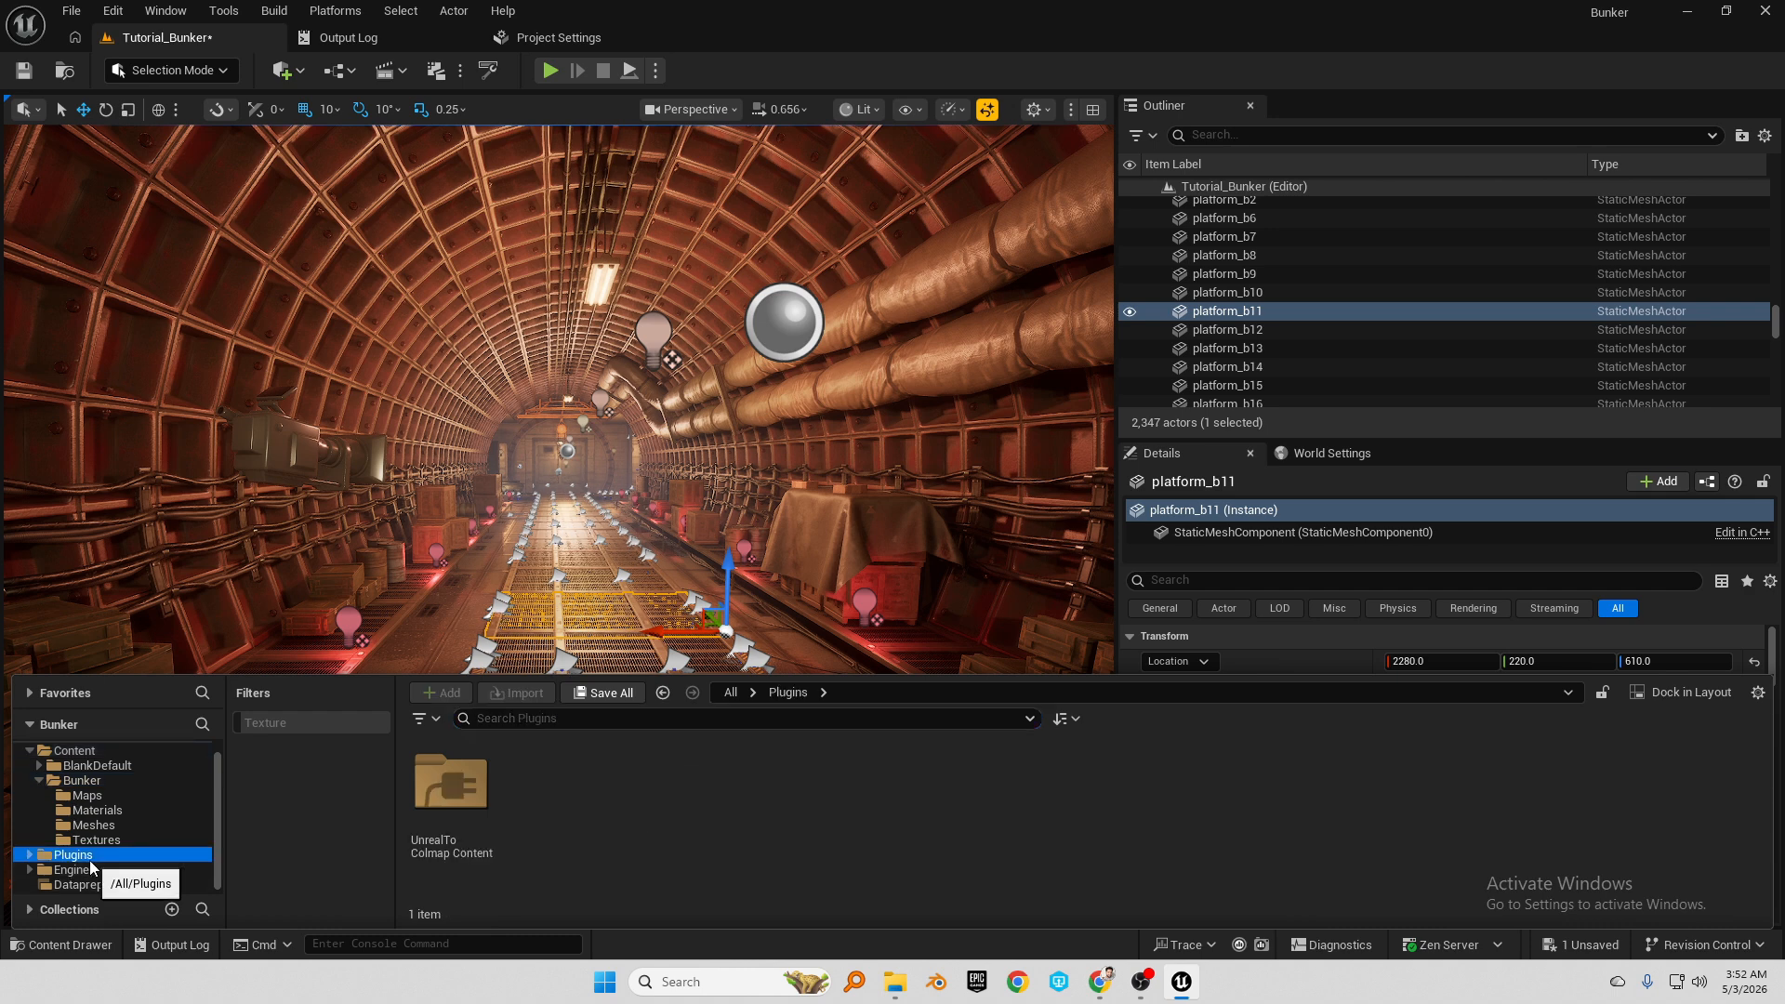
{"action": "left_click", "coordinate": [1757, 694]}
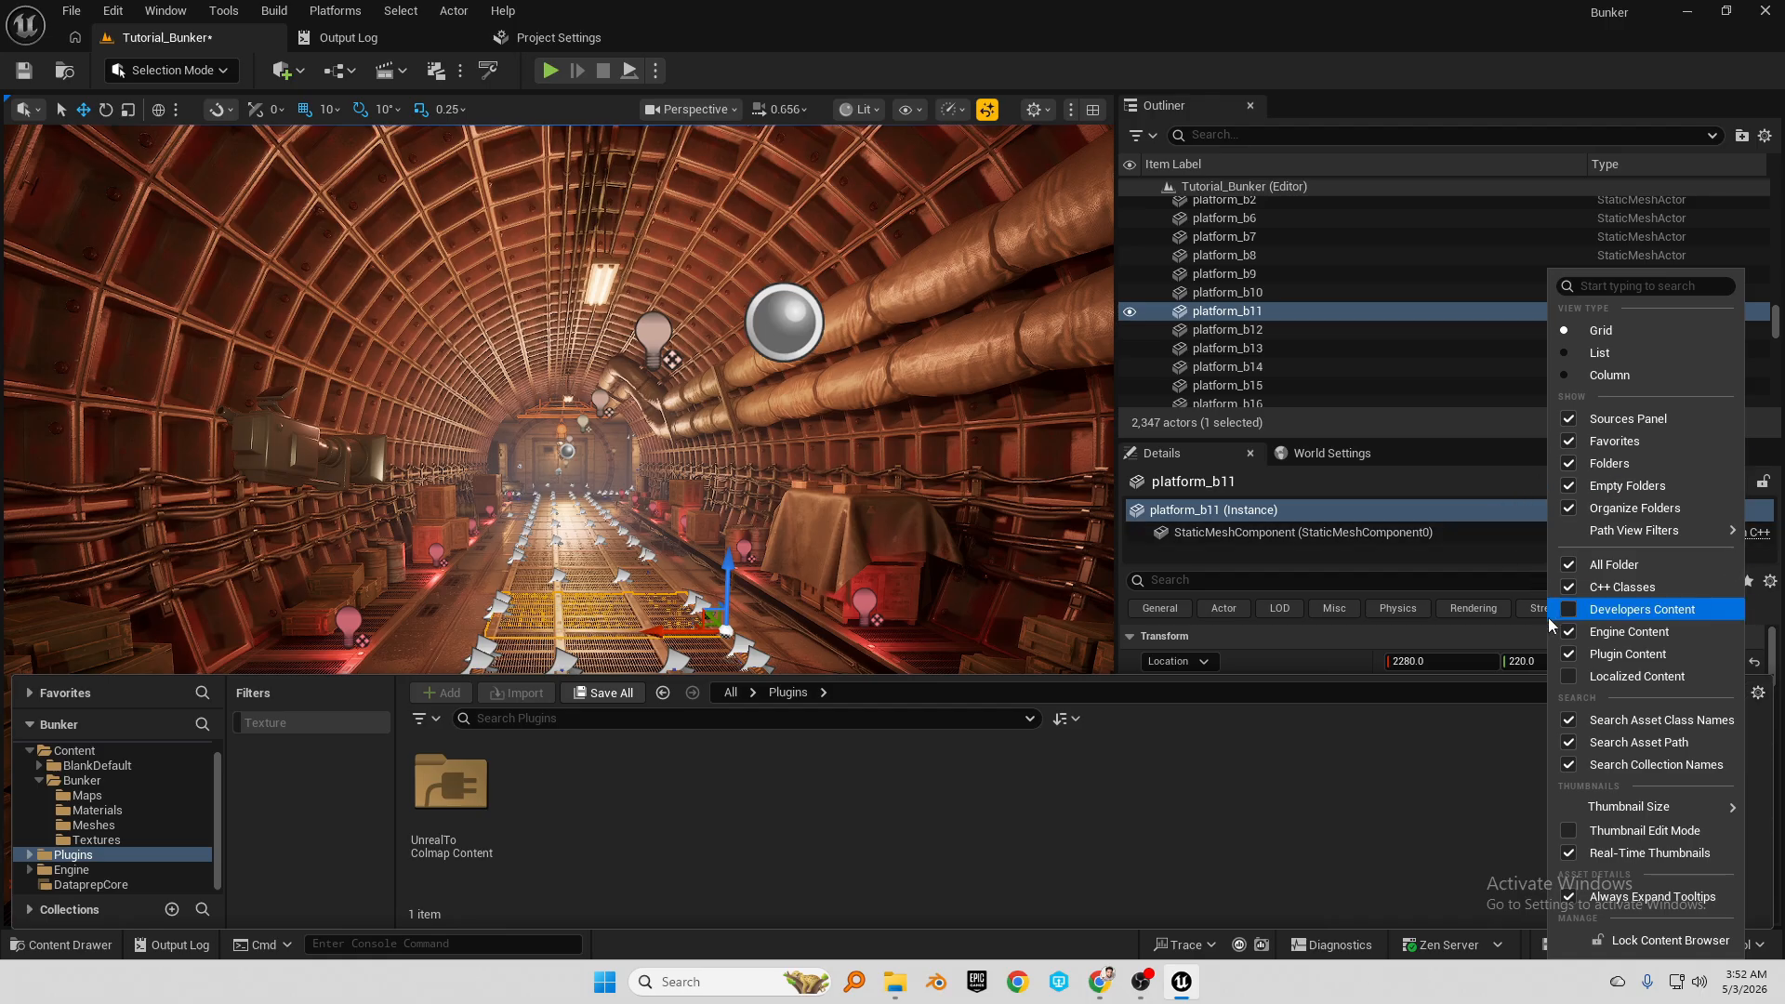
{"action": "left_click", "coordinate": [618, 807]}
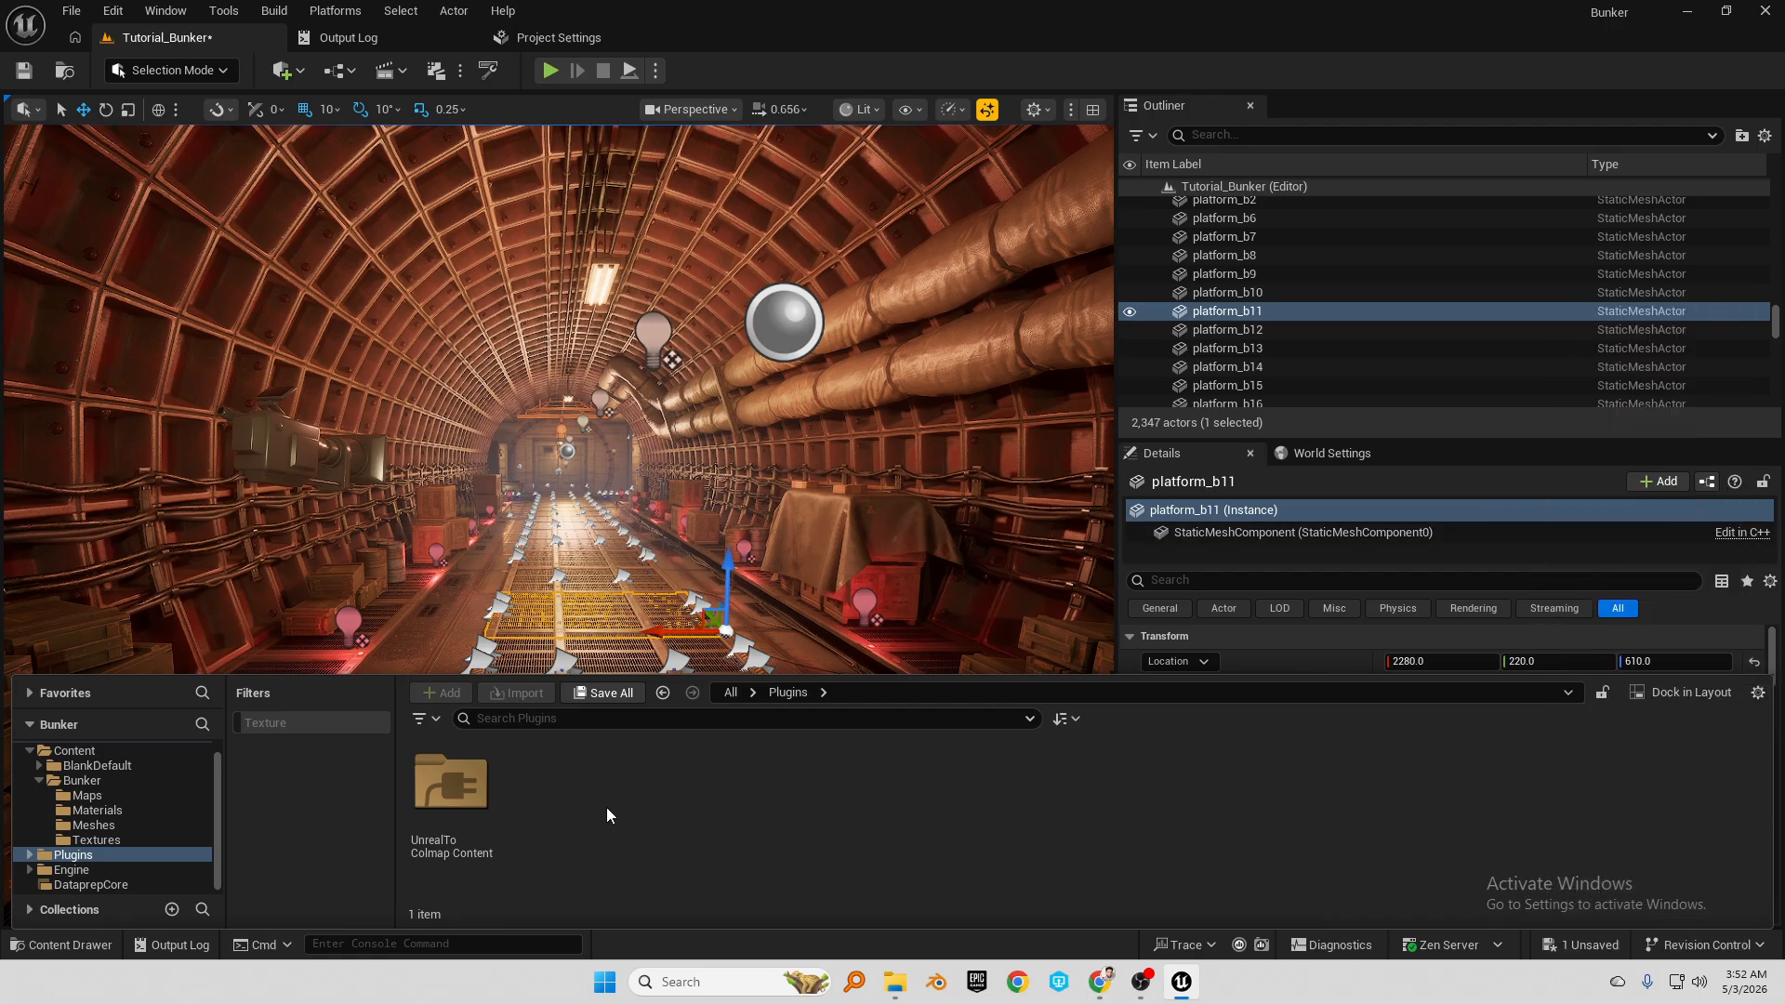
{"action": "double_click", "coordinate": [446, 784]}
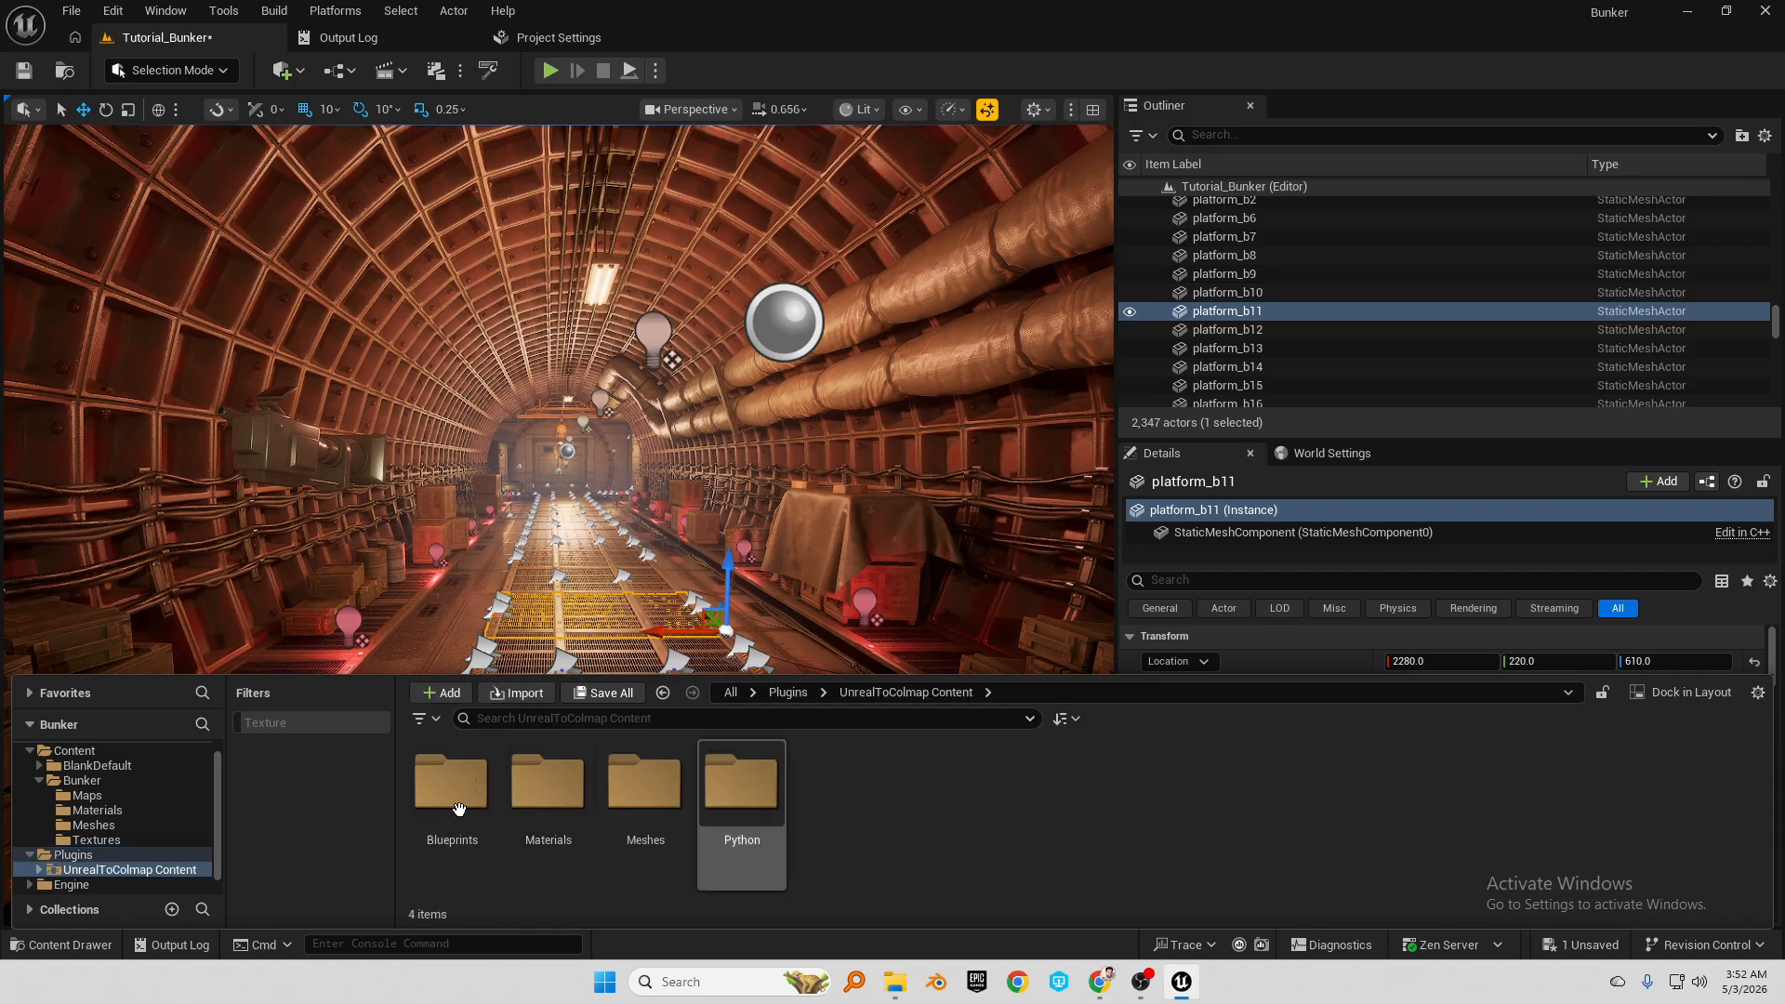
{"action": "double_click", "coordinate": [456, 807]}
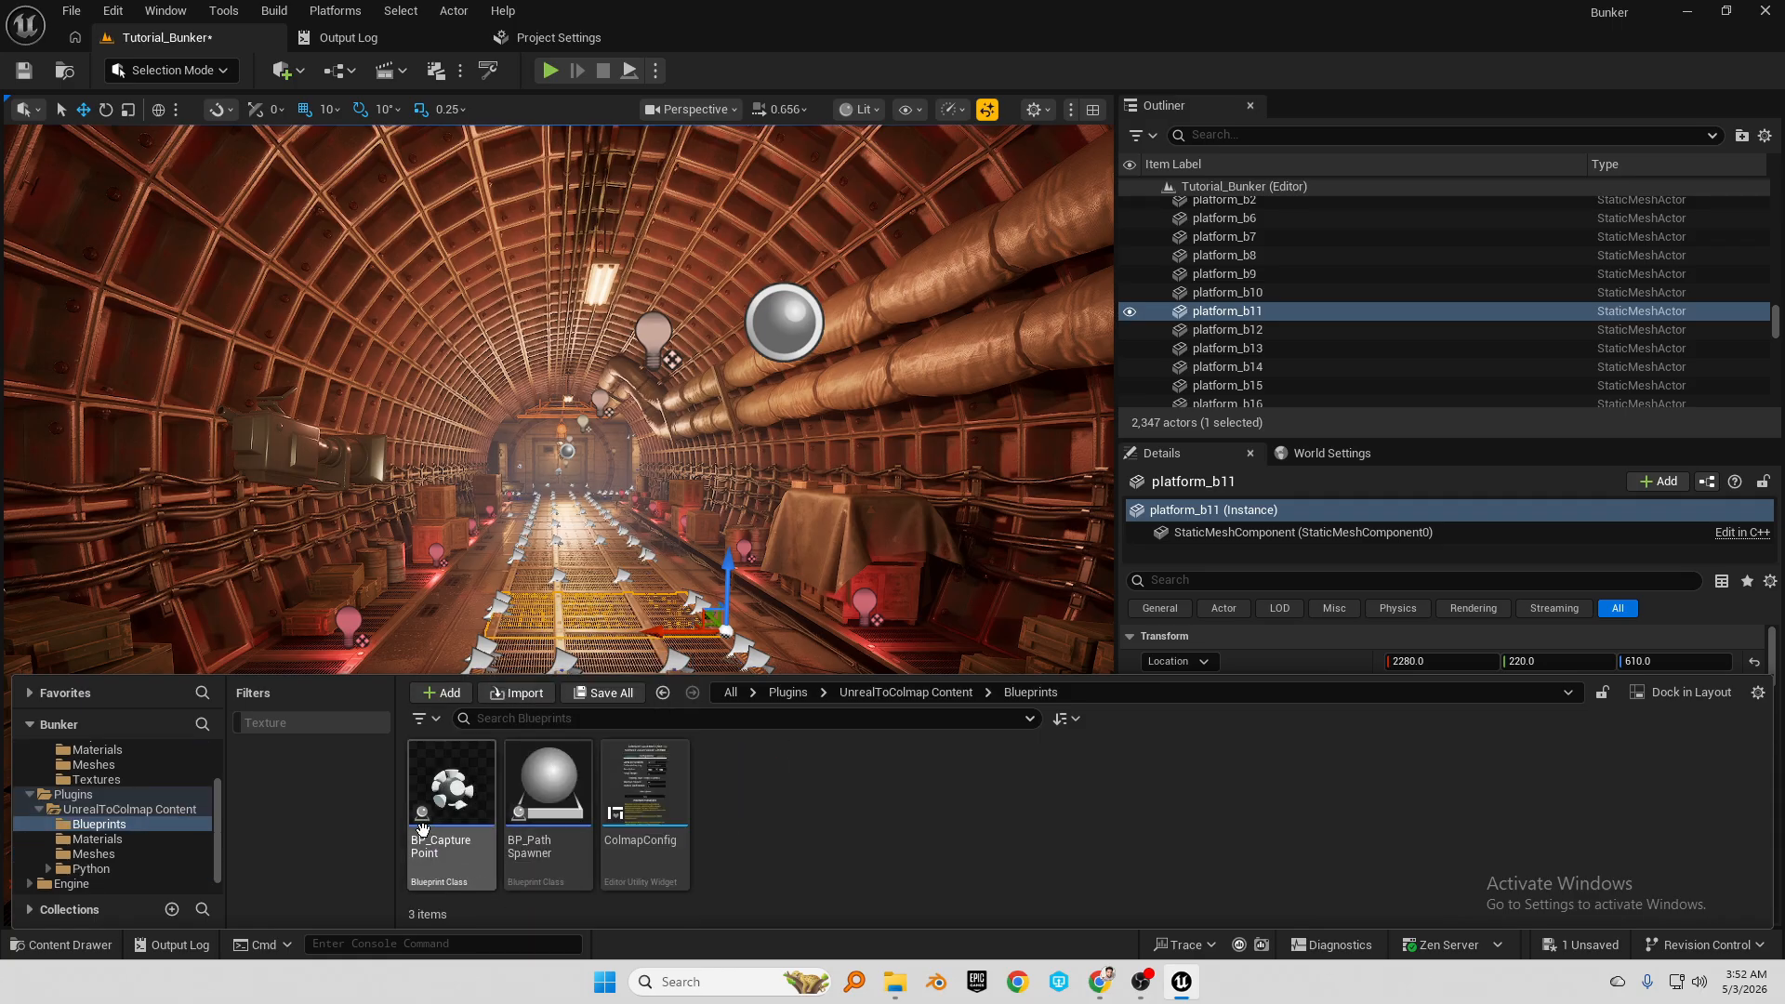
Place a BP_CapturePoint actor on the tunnel walkway at about X 2490, Y -220 and raise it to about Z 760
{"action": "left_click_drag", "start_coordinate": [455, 814], "coordinate": [646, 758]}
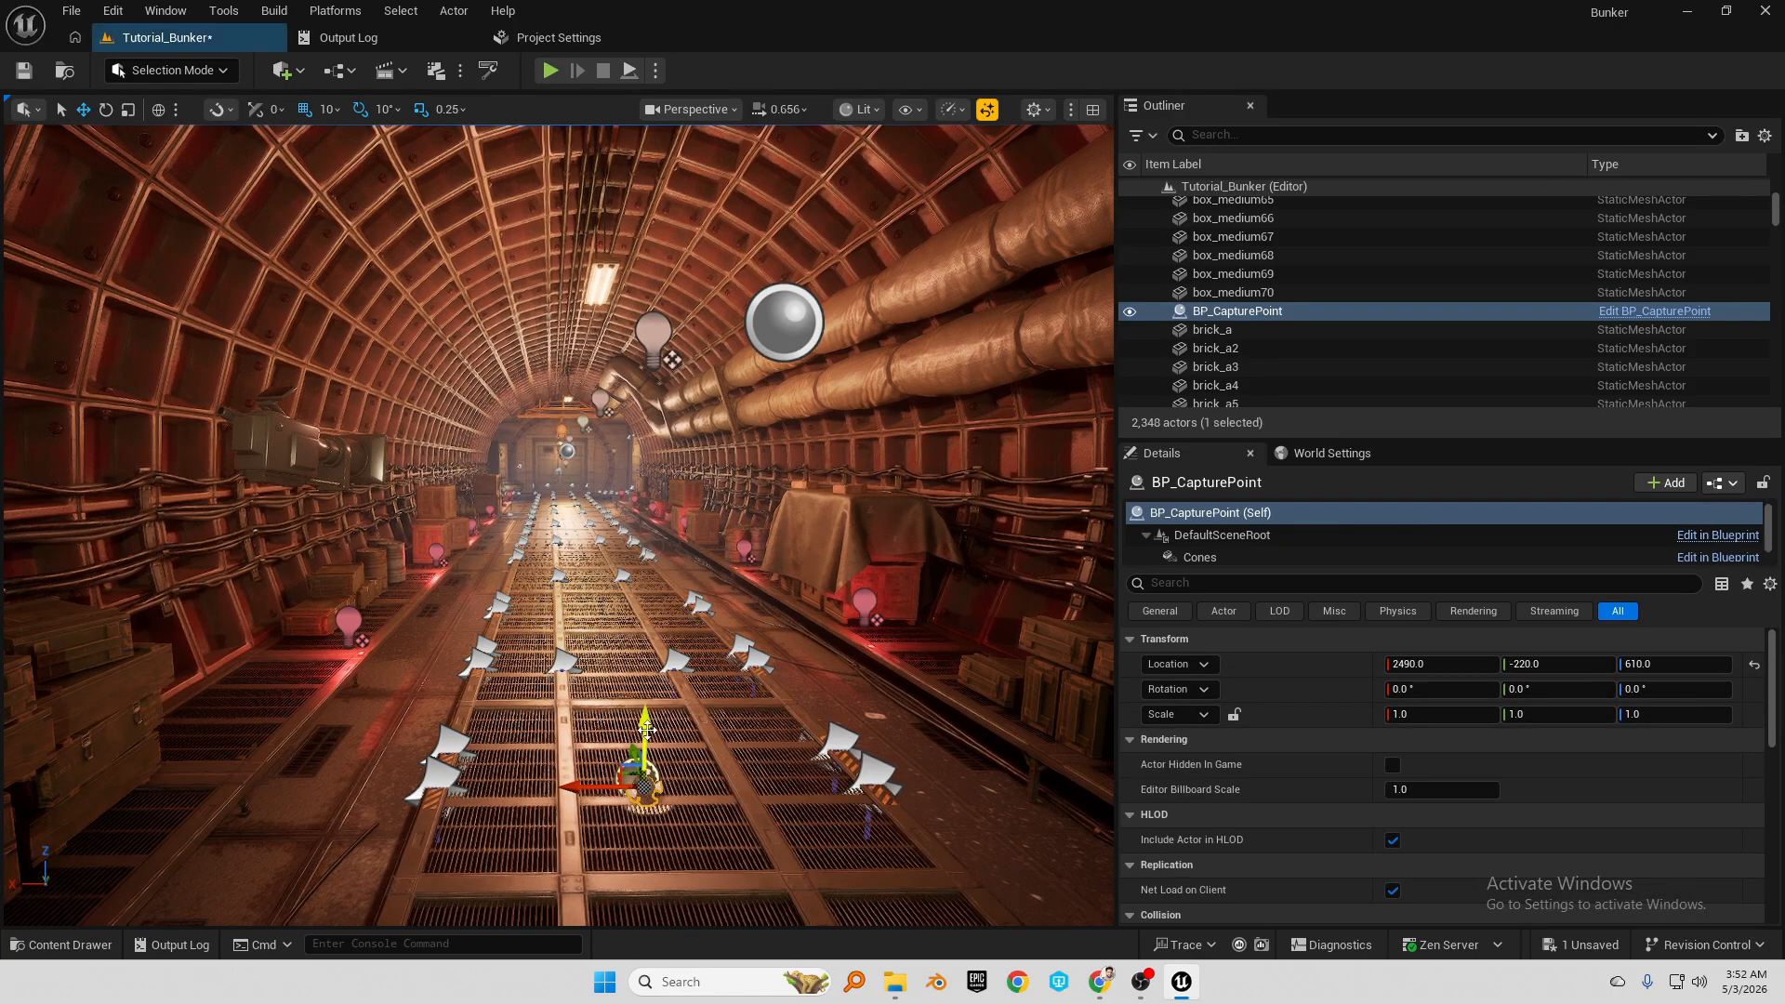
{"action": "left_click_drag", "start_coordinate": [628, 598], "coordinate": [632, 532]}
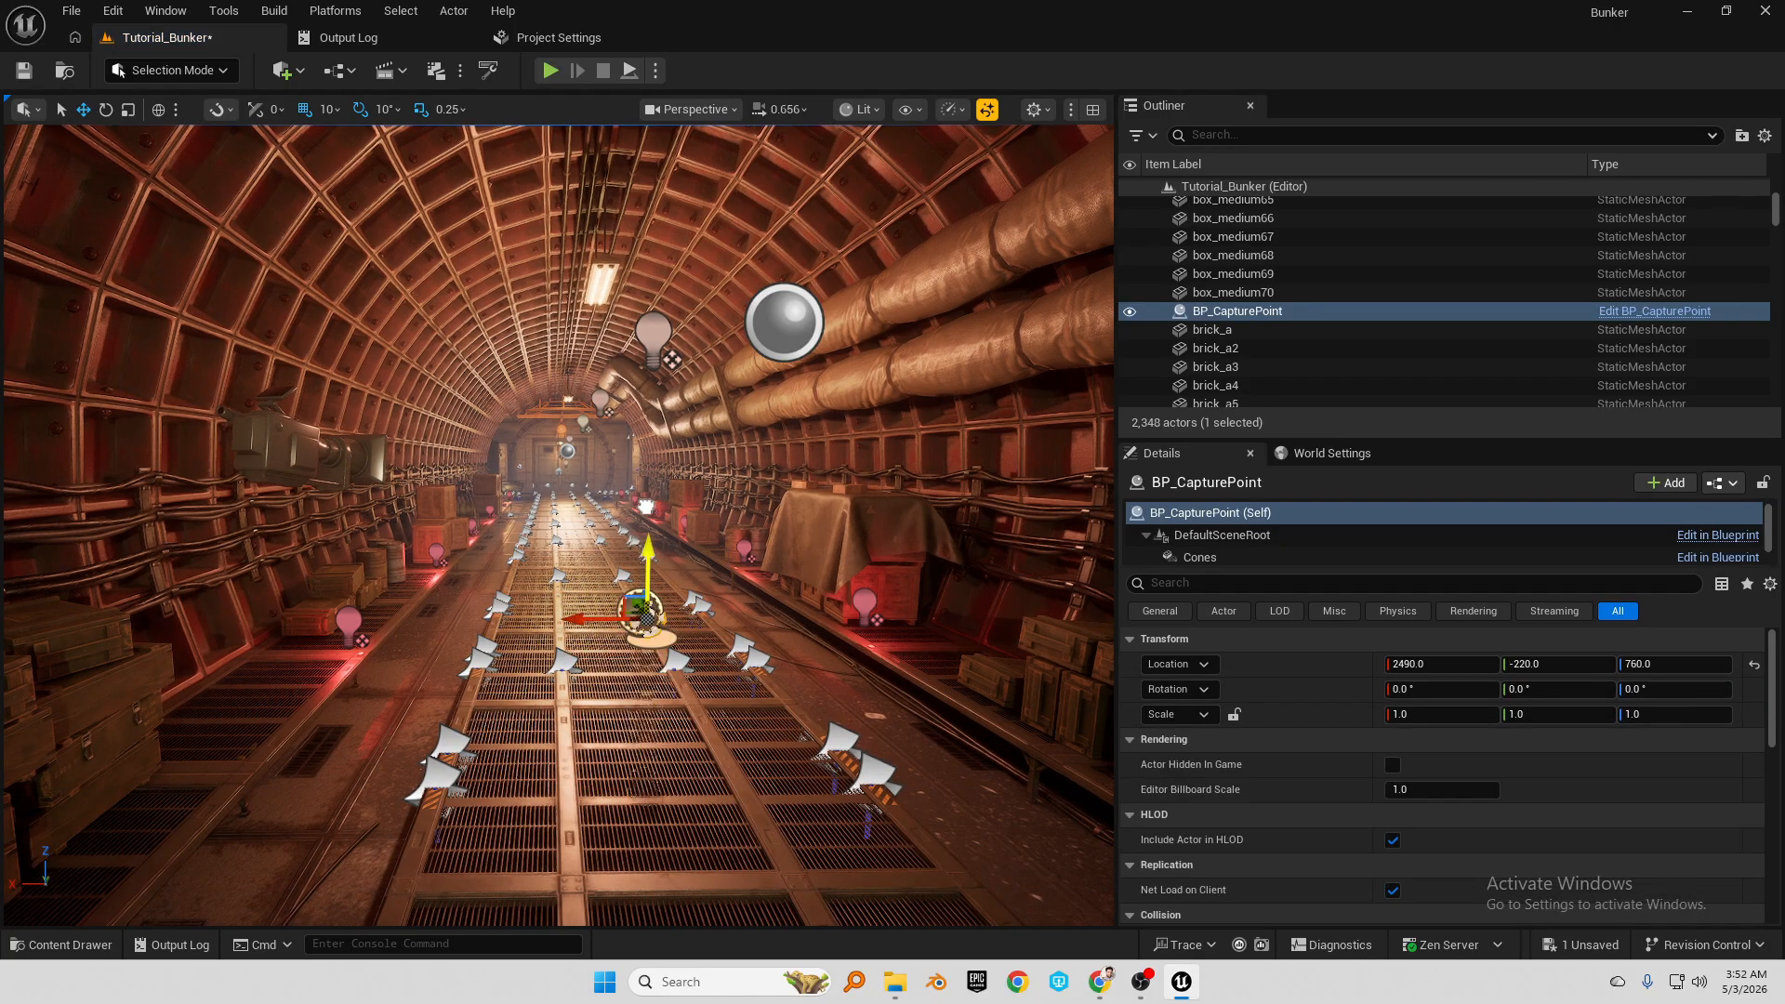
Examine the placed capture point and its camera cones up close from several sides
{"action": "right_click_drag", "start_coordinate": [632, 532], "coordinate": [773, 596]}
{"action": "key", "text": "w"}
{"action": "right_click_drag", "start_coordinate": [613, 503], "coordinate": [660, 558]}
{"action": "scroll", "coordinate": [613, 504], "scroll_direction": "up", "scroll_amount": 4}
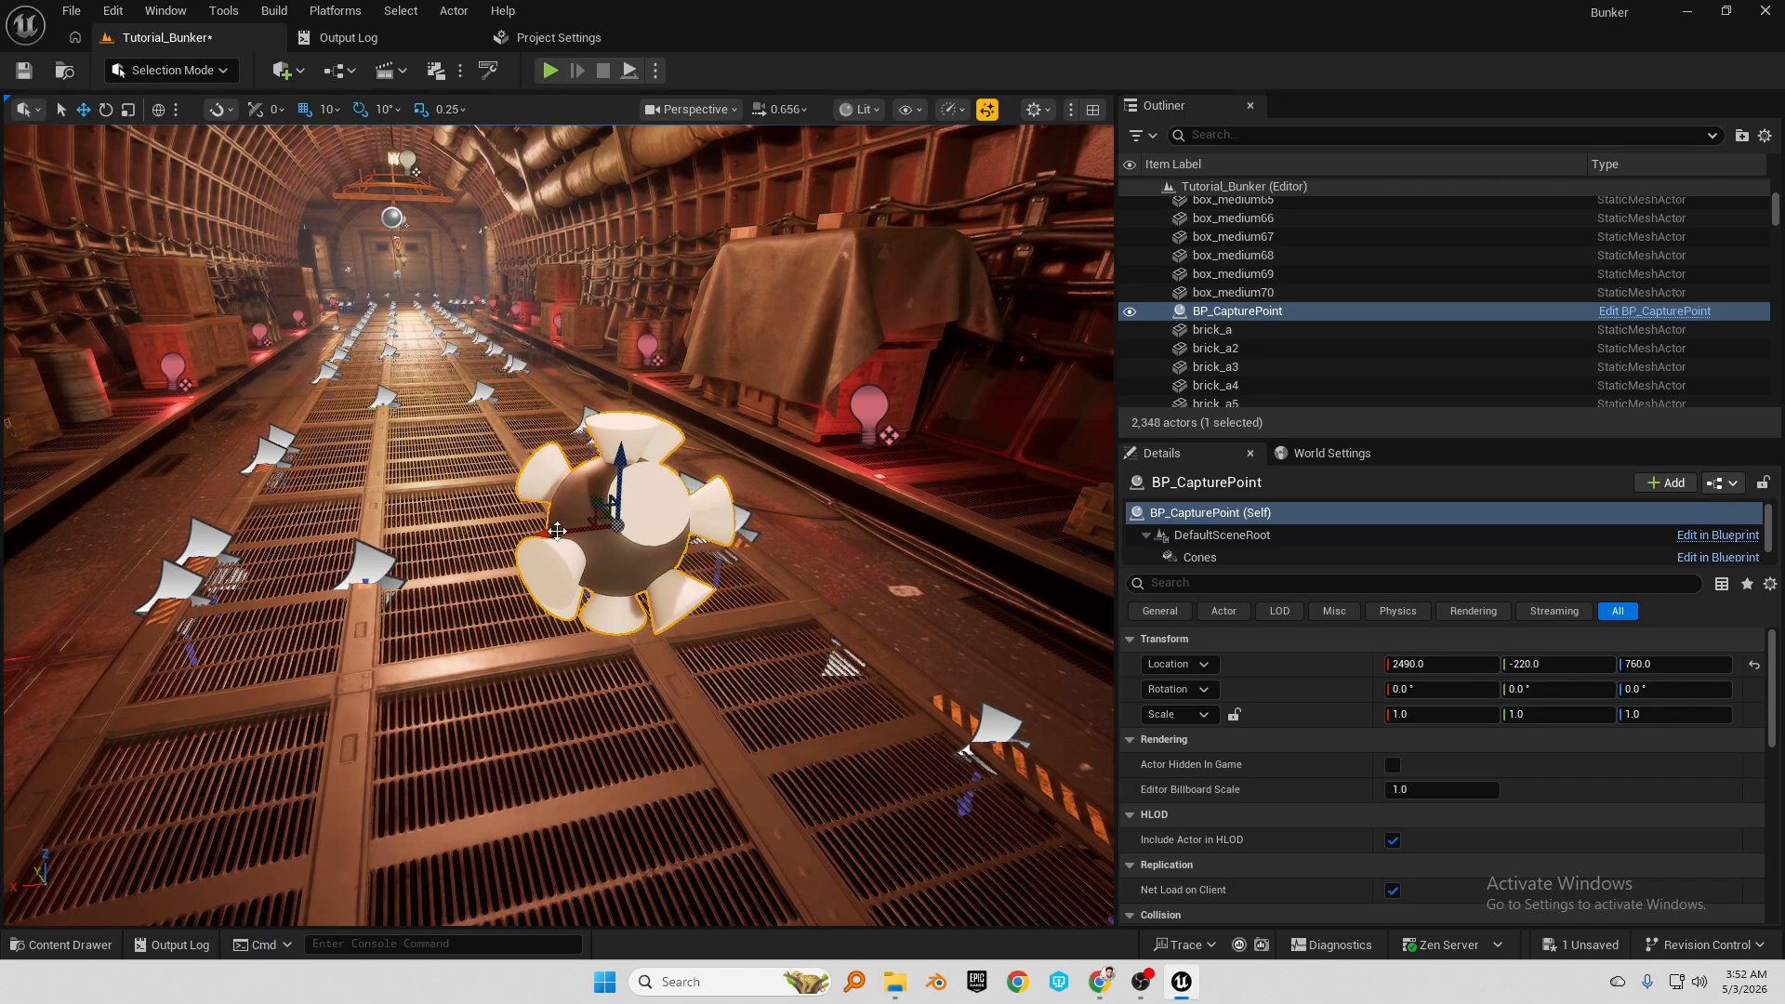
{"action": "right_click_drag", "start_coordinate": [770, 487], "coordinate": [846, 491]}
{"action": "key", "text": "a"}
{"action": "right_click_drag", "start_coordinate": [710, 521], "coordinate": [750, 538]}
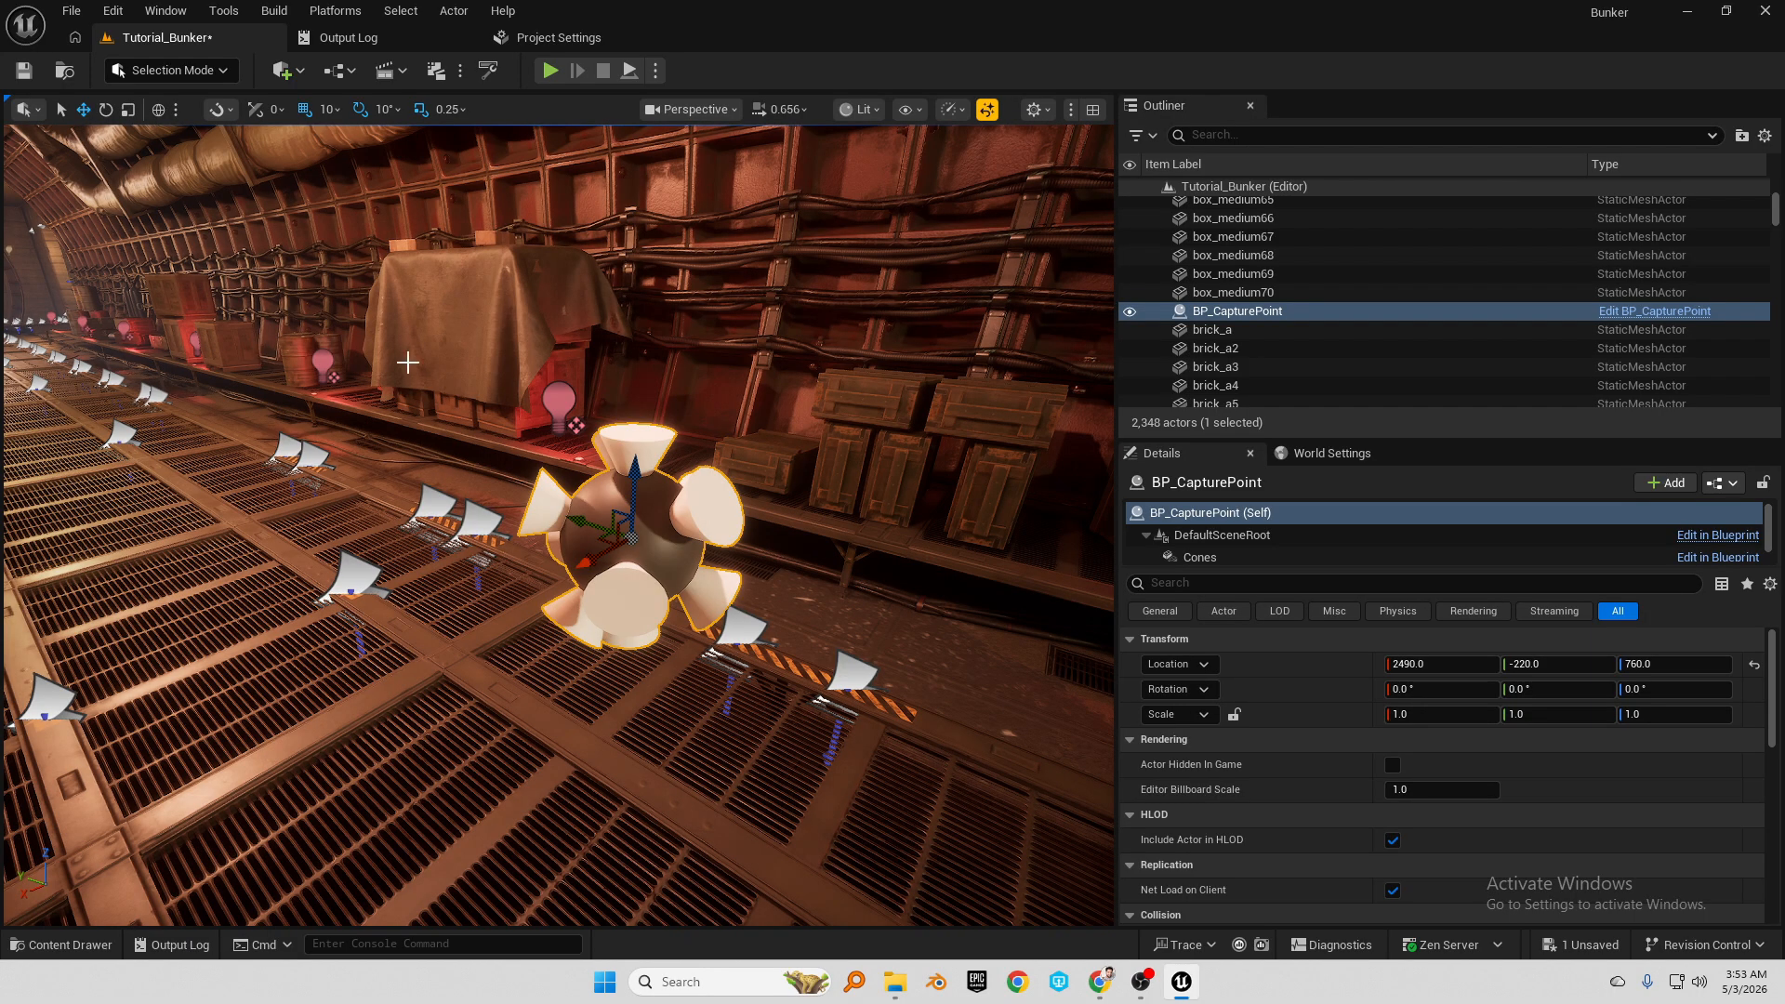
{"action": "right_click_drag", "start_coordinate": [595, 525], "coordinate": [367, 488]}
{"action": "key", "text": "s"}
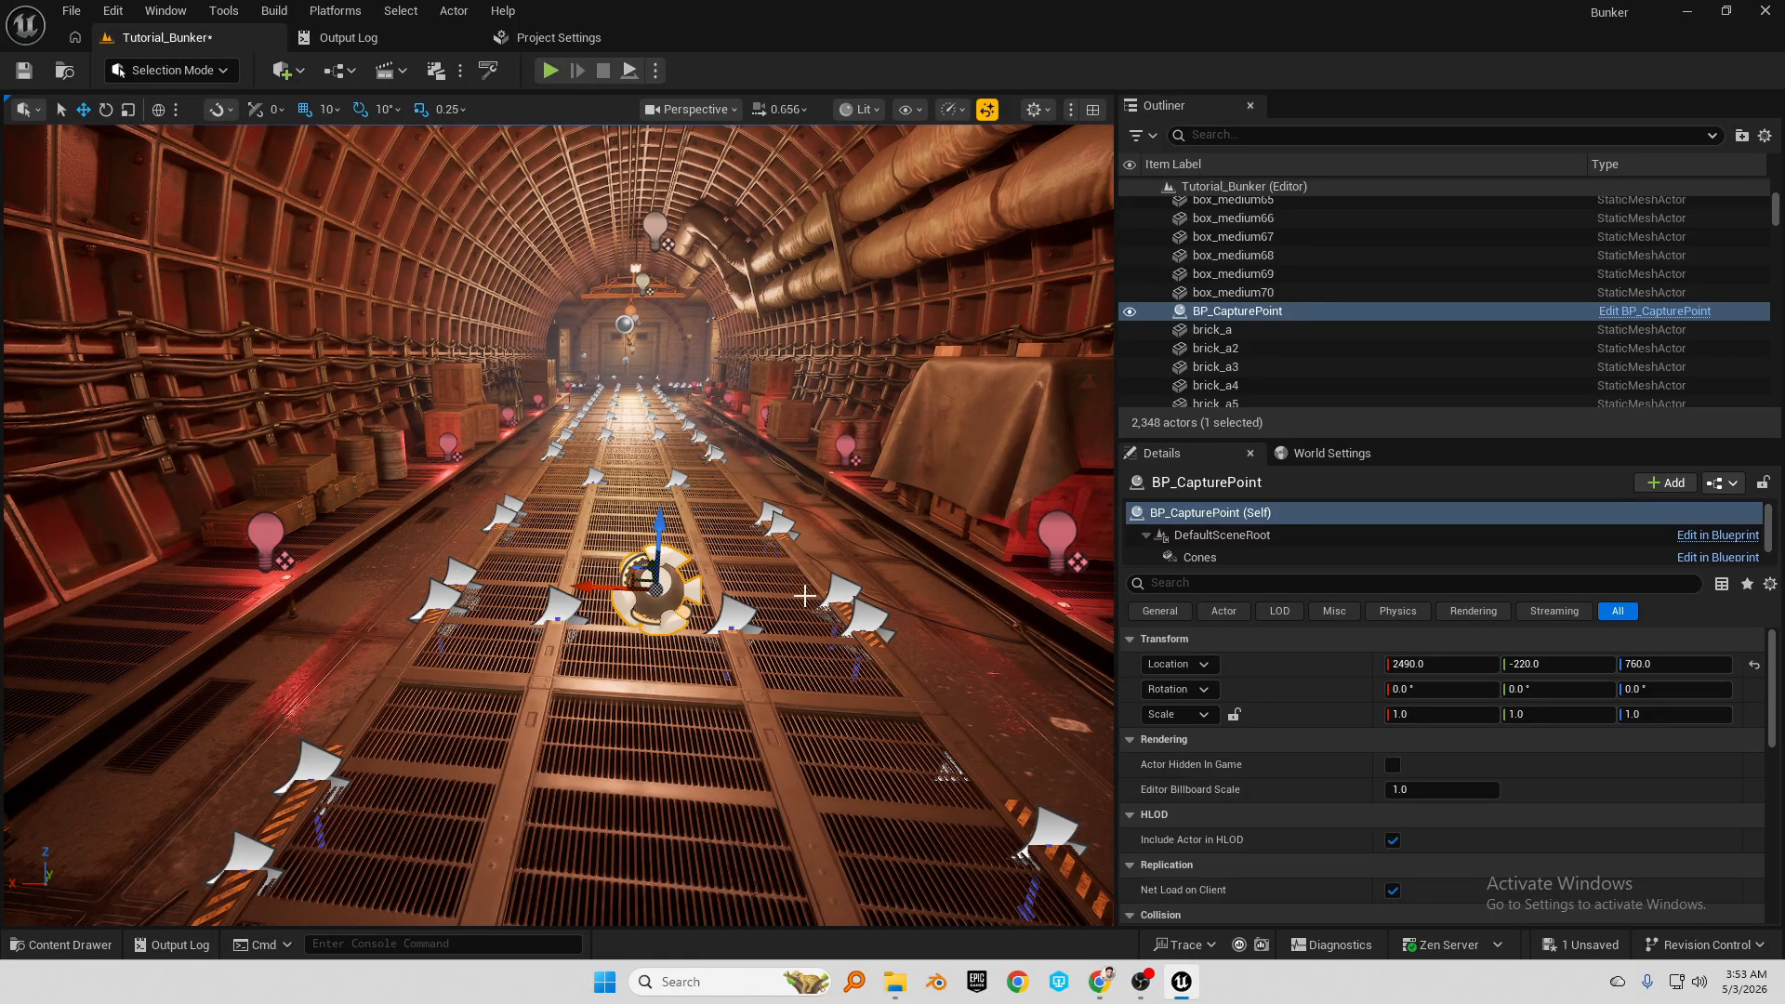
Move the capture point beside the pipe wall, to about X 2030, Y 60 at the same height
{"action": "right_click_drag", "start_coordinate": [618, 585], "coordinate": [762, 623]}
{"action": "key", "text": "a"}
{"action": "key", "text": "e"}
{"action": "key", "text": "w"}
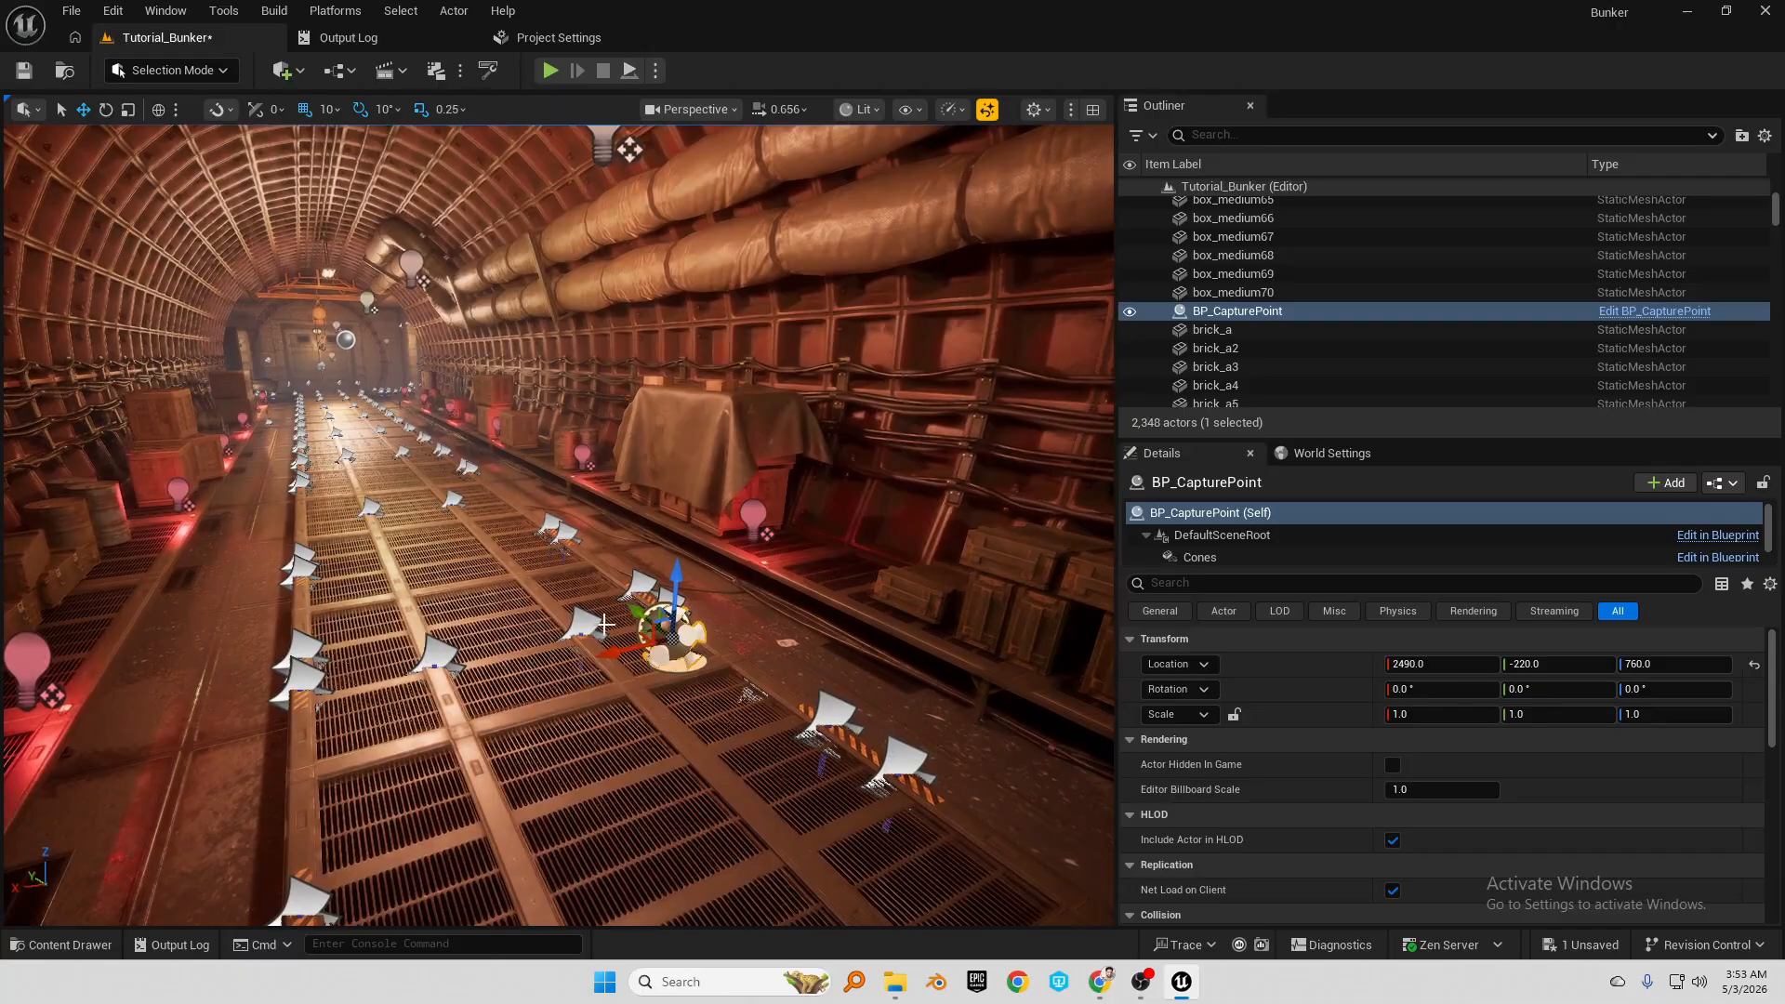
{"action": "left_click_drag", "start_coordinate": [643, 634], "coordinate": [845, 460]}
{"action": "key", "text": "s"}
{"action": "mouse_move", "coordinate": [845, 460]}
{"action": "right_mouse_down"}
{"action": "mouse_move", "coordinate": [813, 414]}
{"action": "mouse_move", "coordinate": [855, 447]}
{"action": "right_mouse_up"}
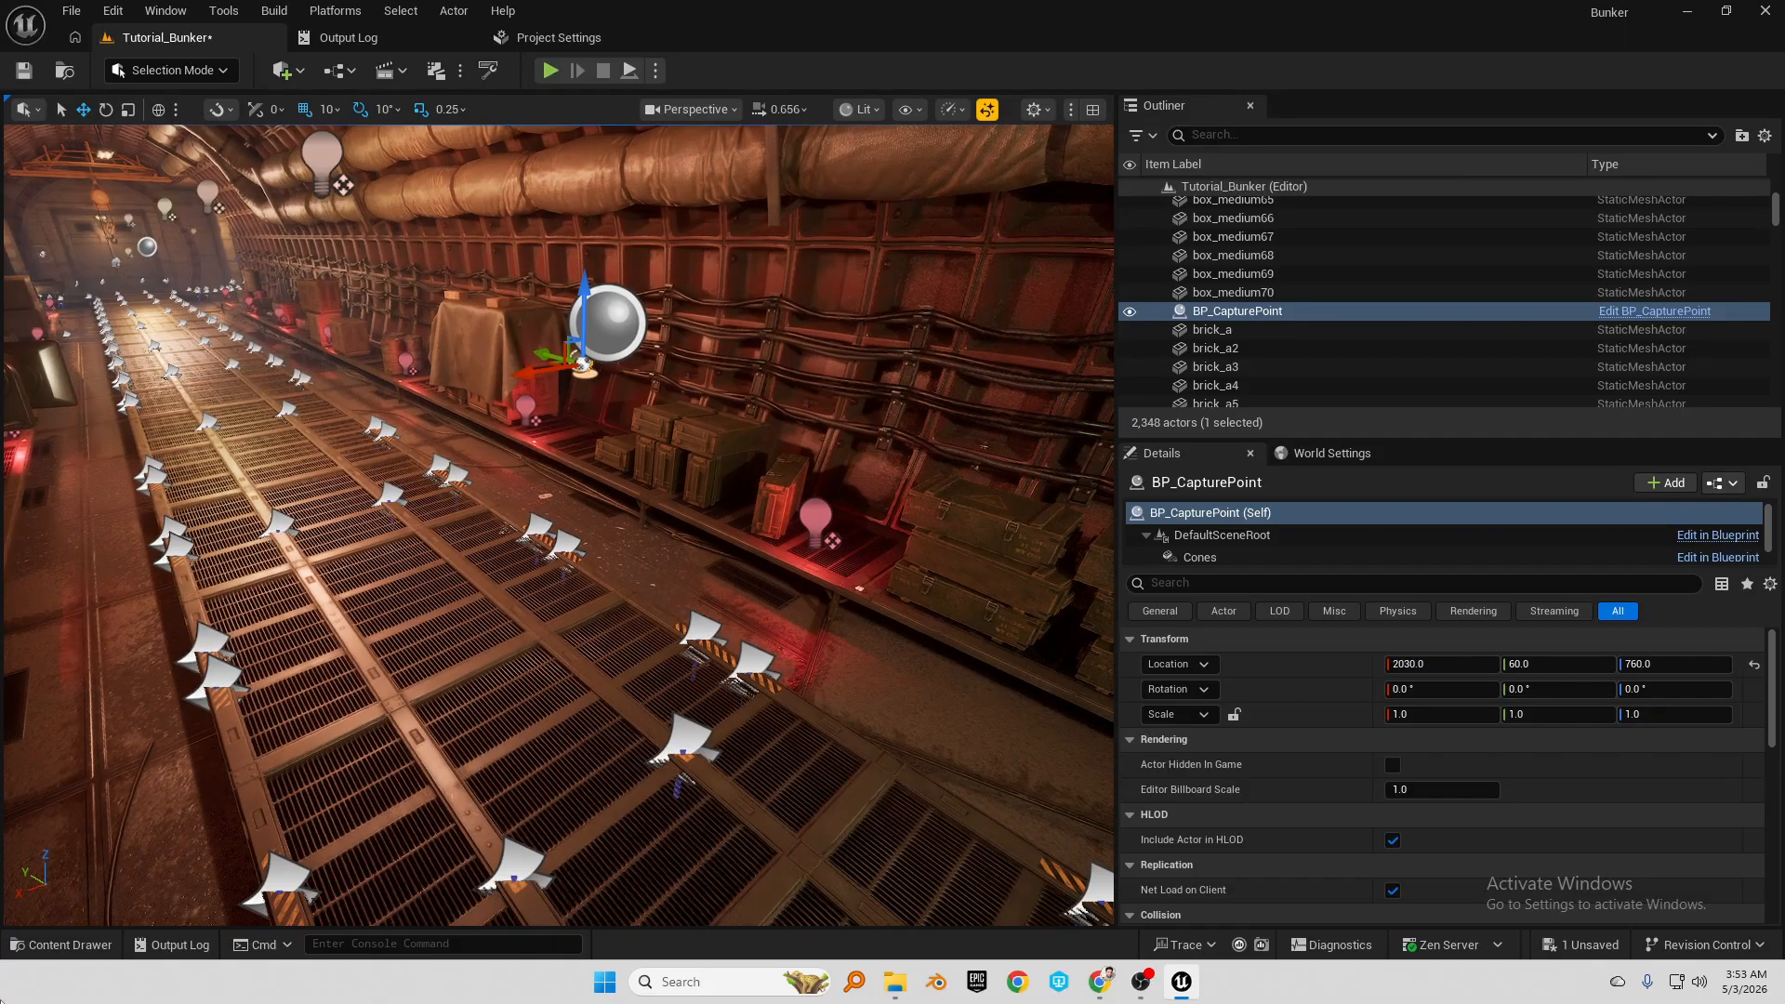
Place a BP_PathSpawner actor above the tunnel walkway at about X 2440, Y -410, Z 770
{"action": "left_click", "coordinate": [71, 946]}
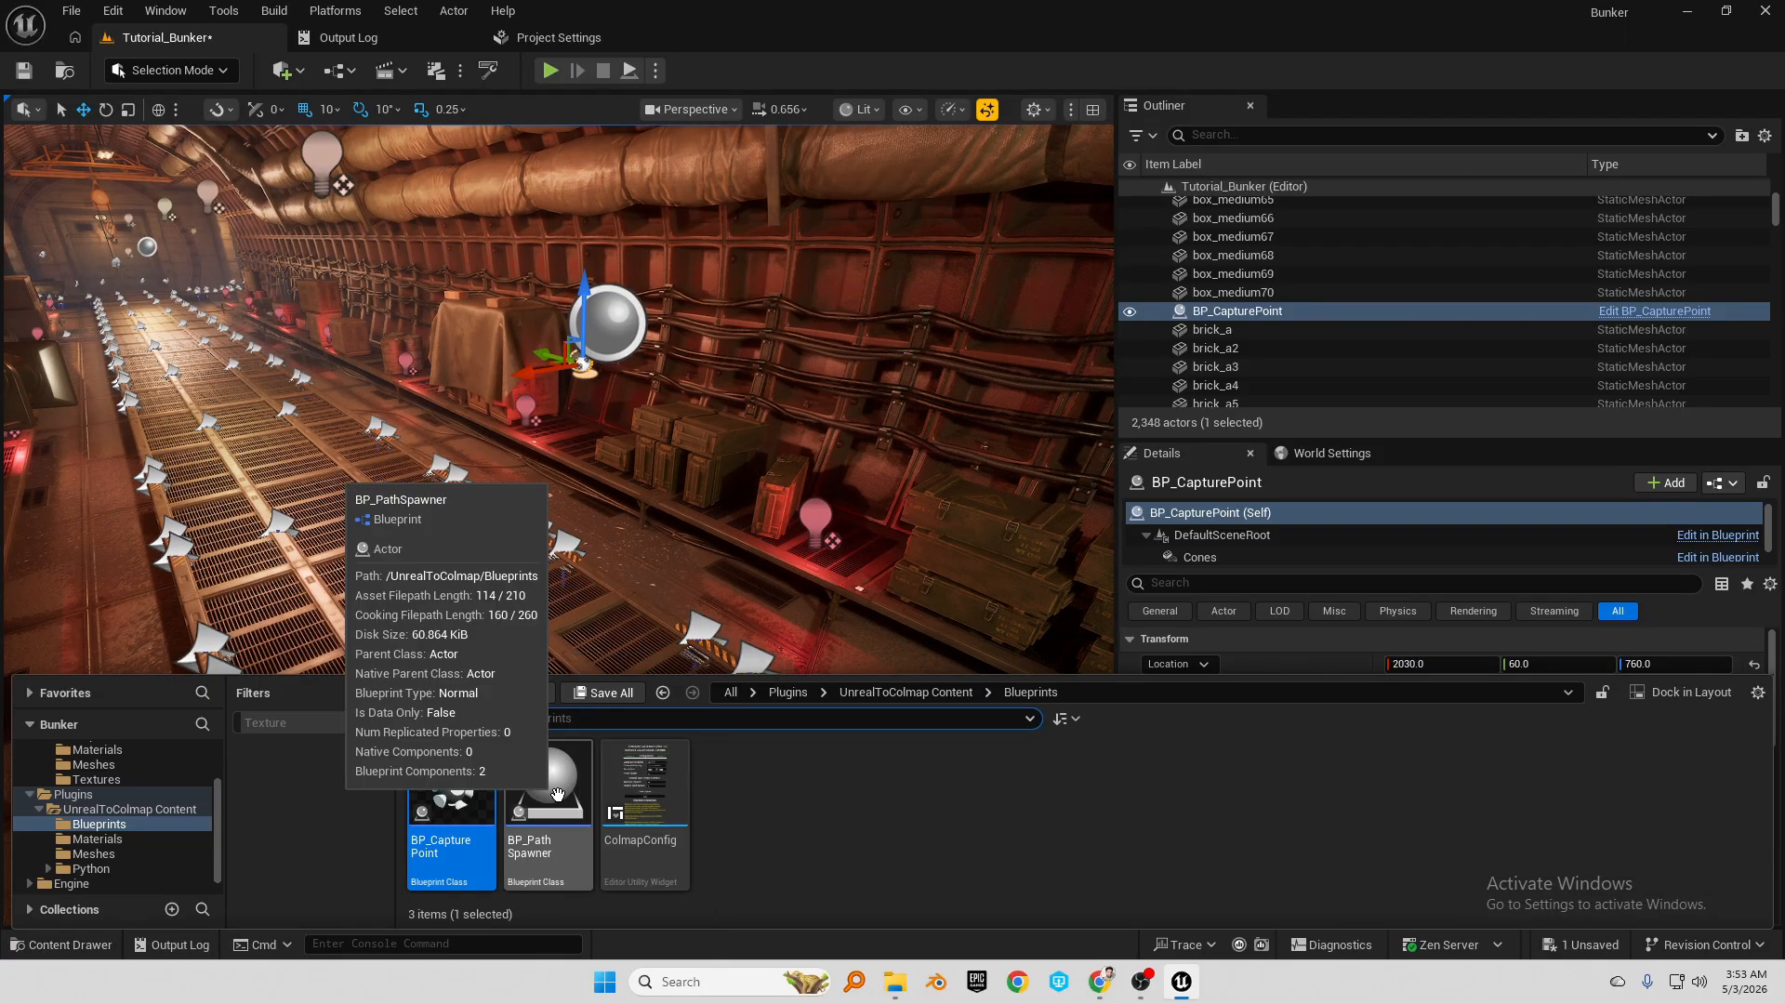
{"action": "left_click_drag", "start_coordinate": [534, 776], "coordinate": [543, 488]}
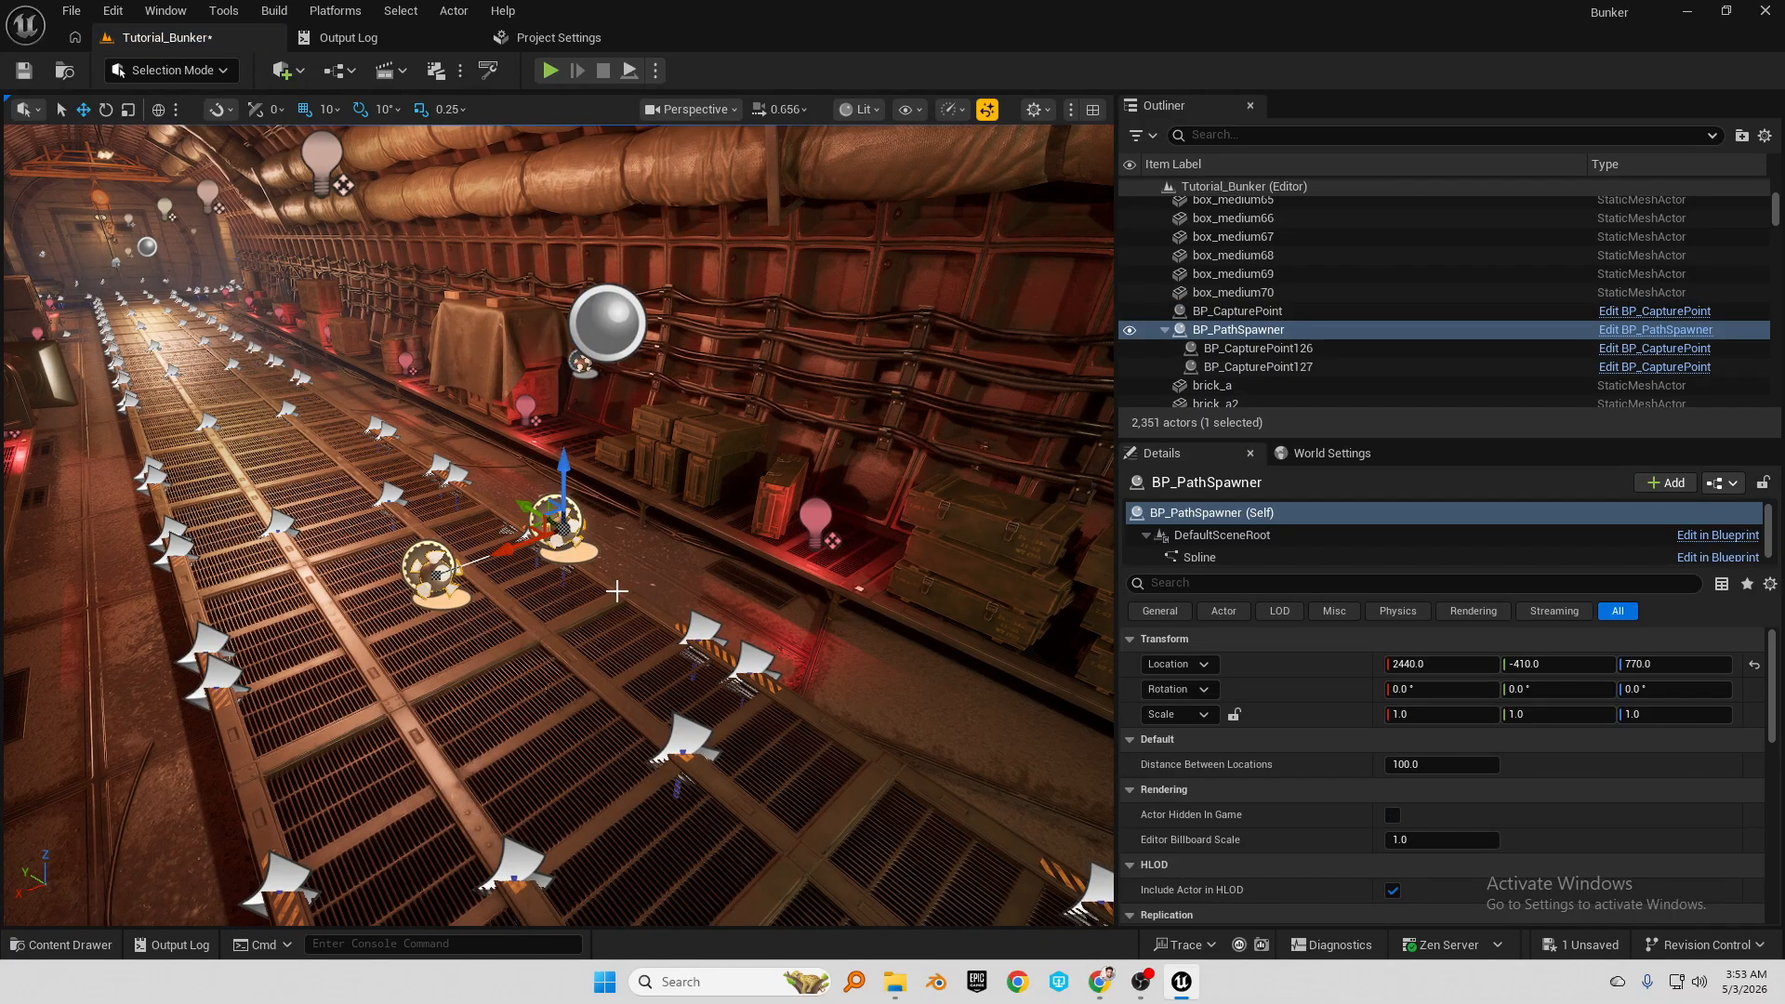
{"action": "key", "text": "w"}
{"action": "right_click_drag", "start_coordinate": [543, 488], "coordinate": [543, 487]}
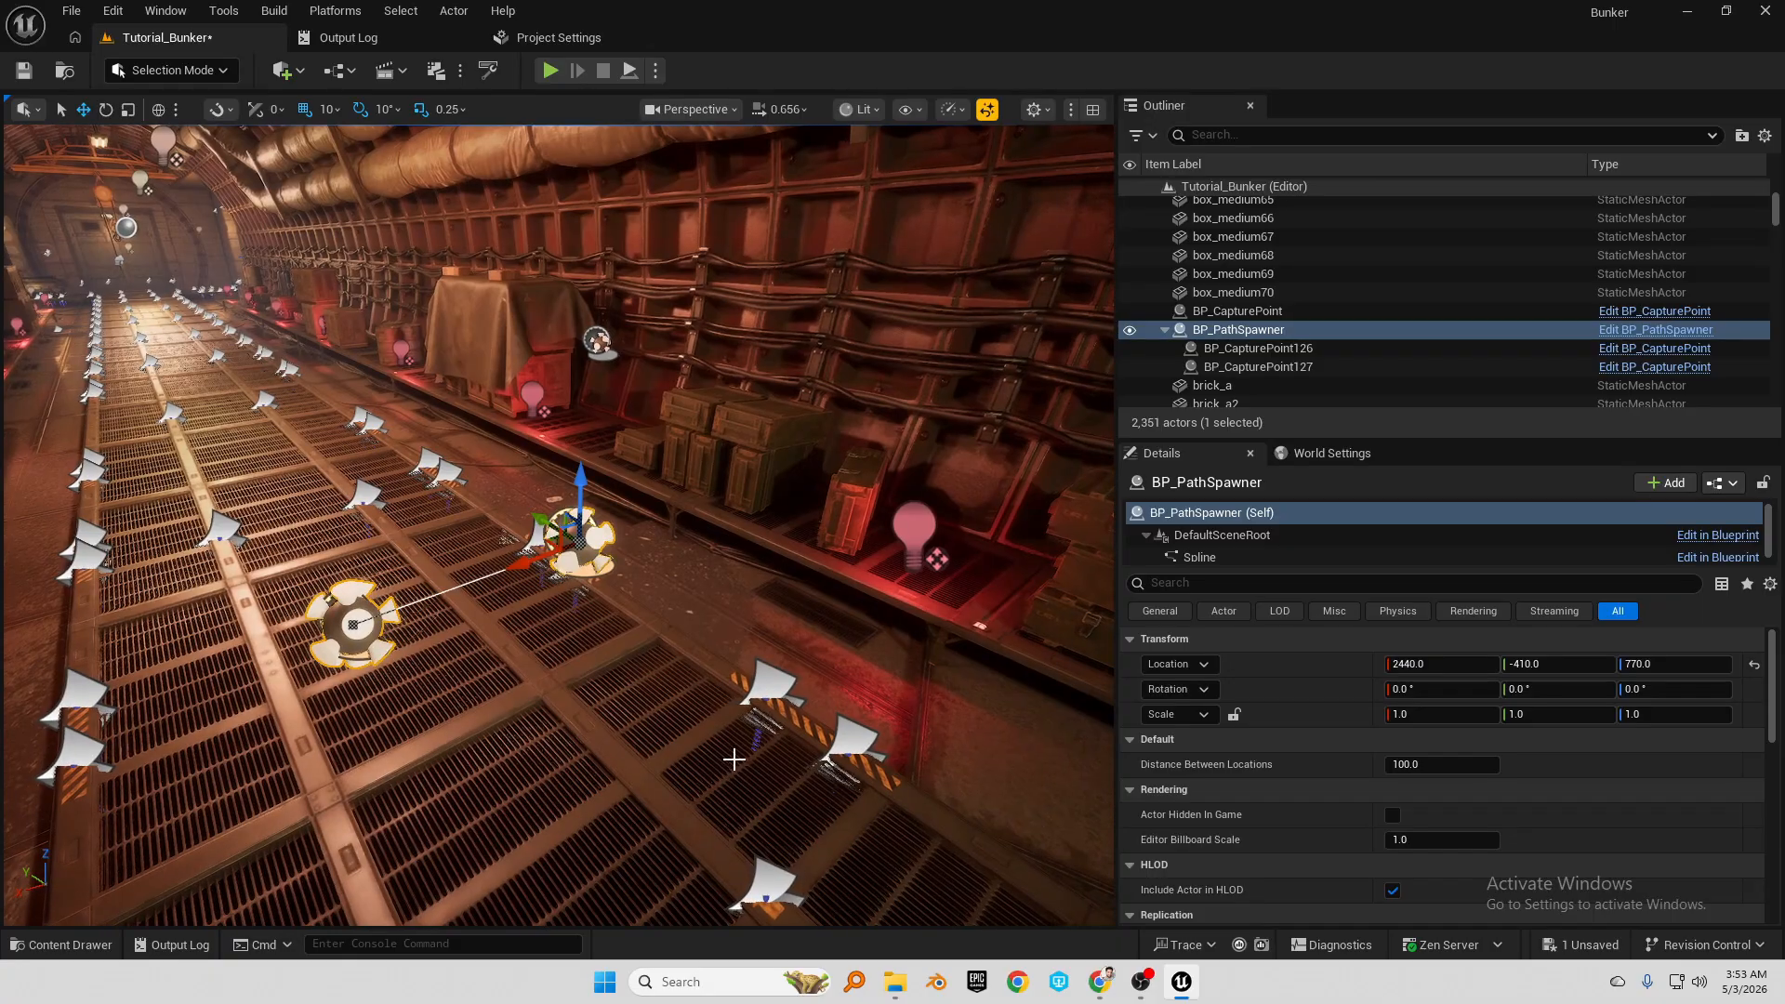
Delete the standalone BP_CapturePoint actor floating near the pipe wall
{"action": "right_click_drag", "start_coordinate": [733, 755], "coordinate": [632, 750]}
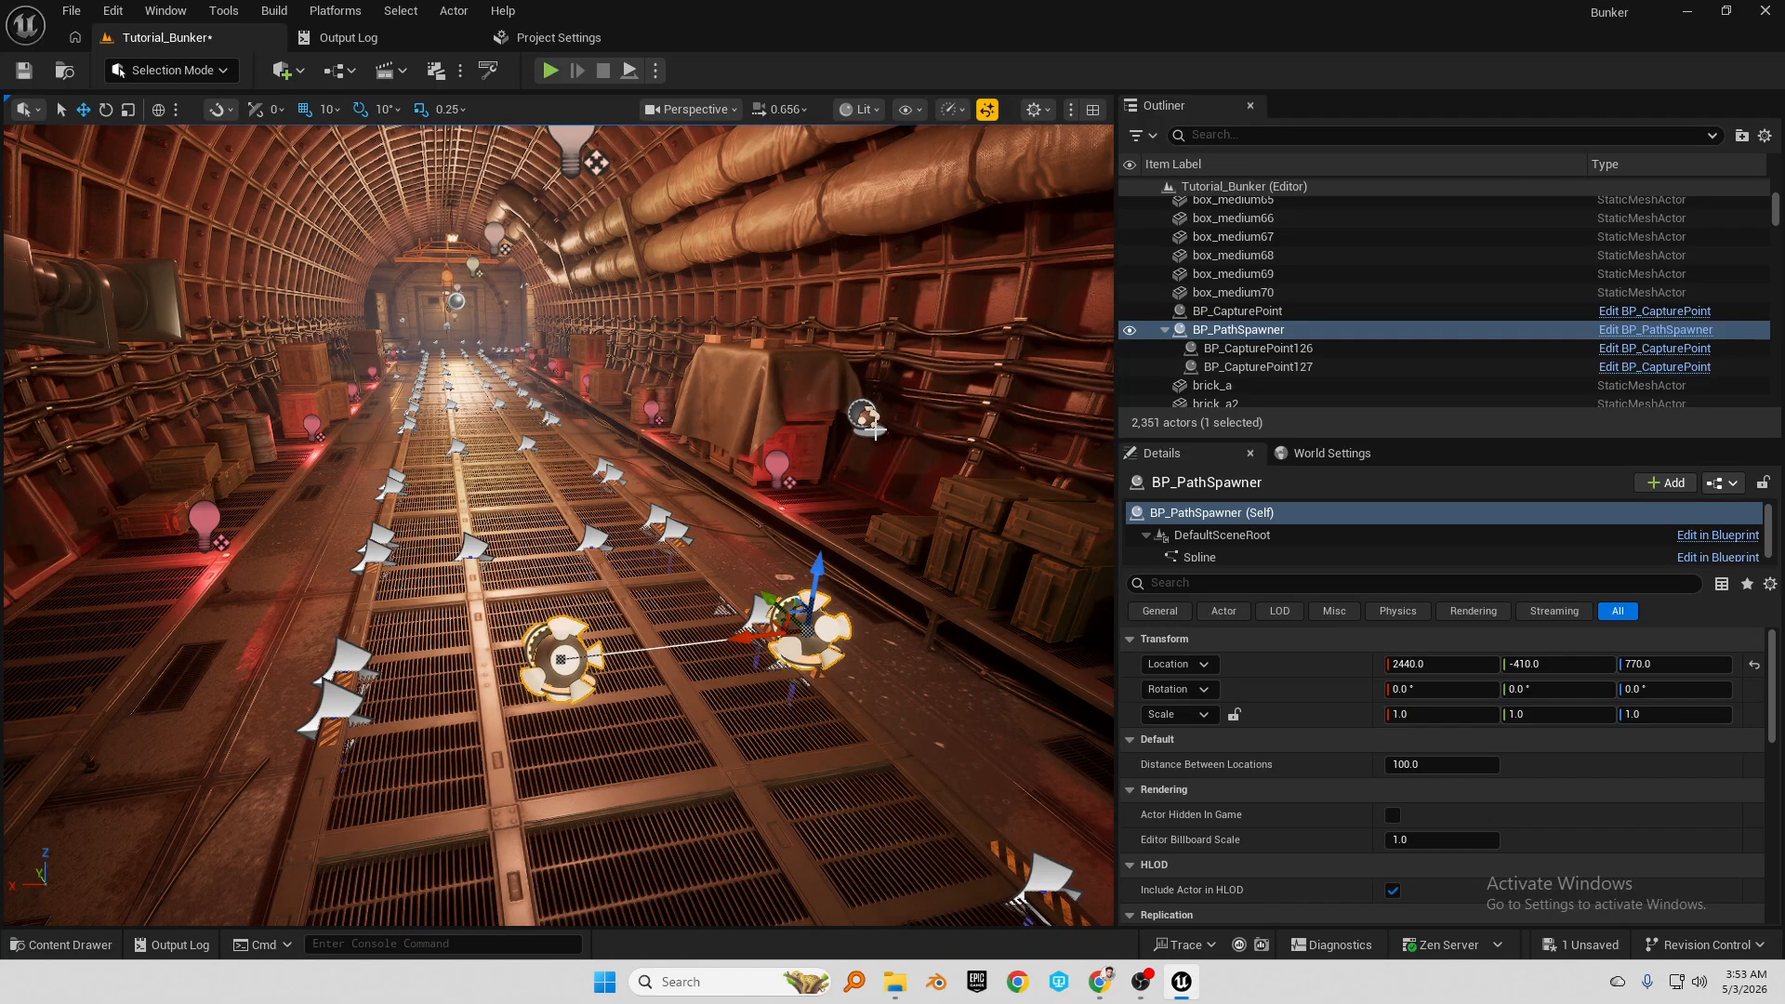
{"action": "left_click", "coordinate": [866, 418]}
{"action": "key", "text": "Delete"}
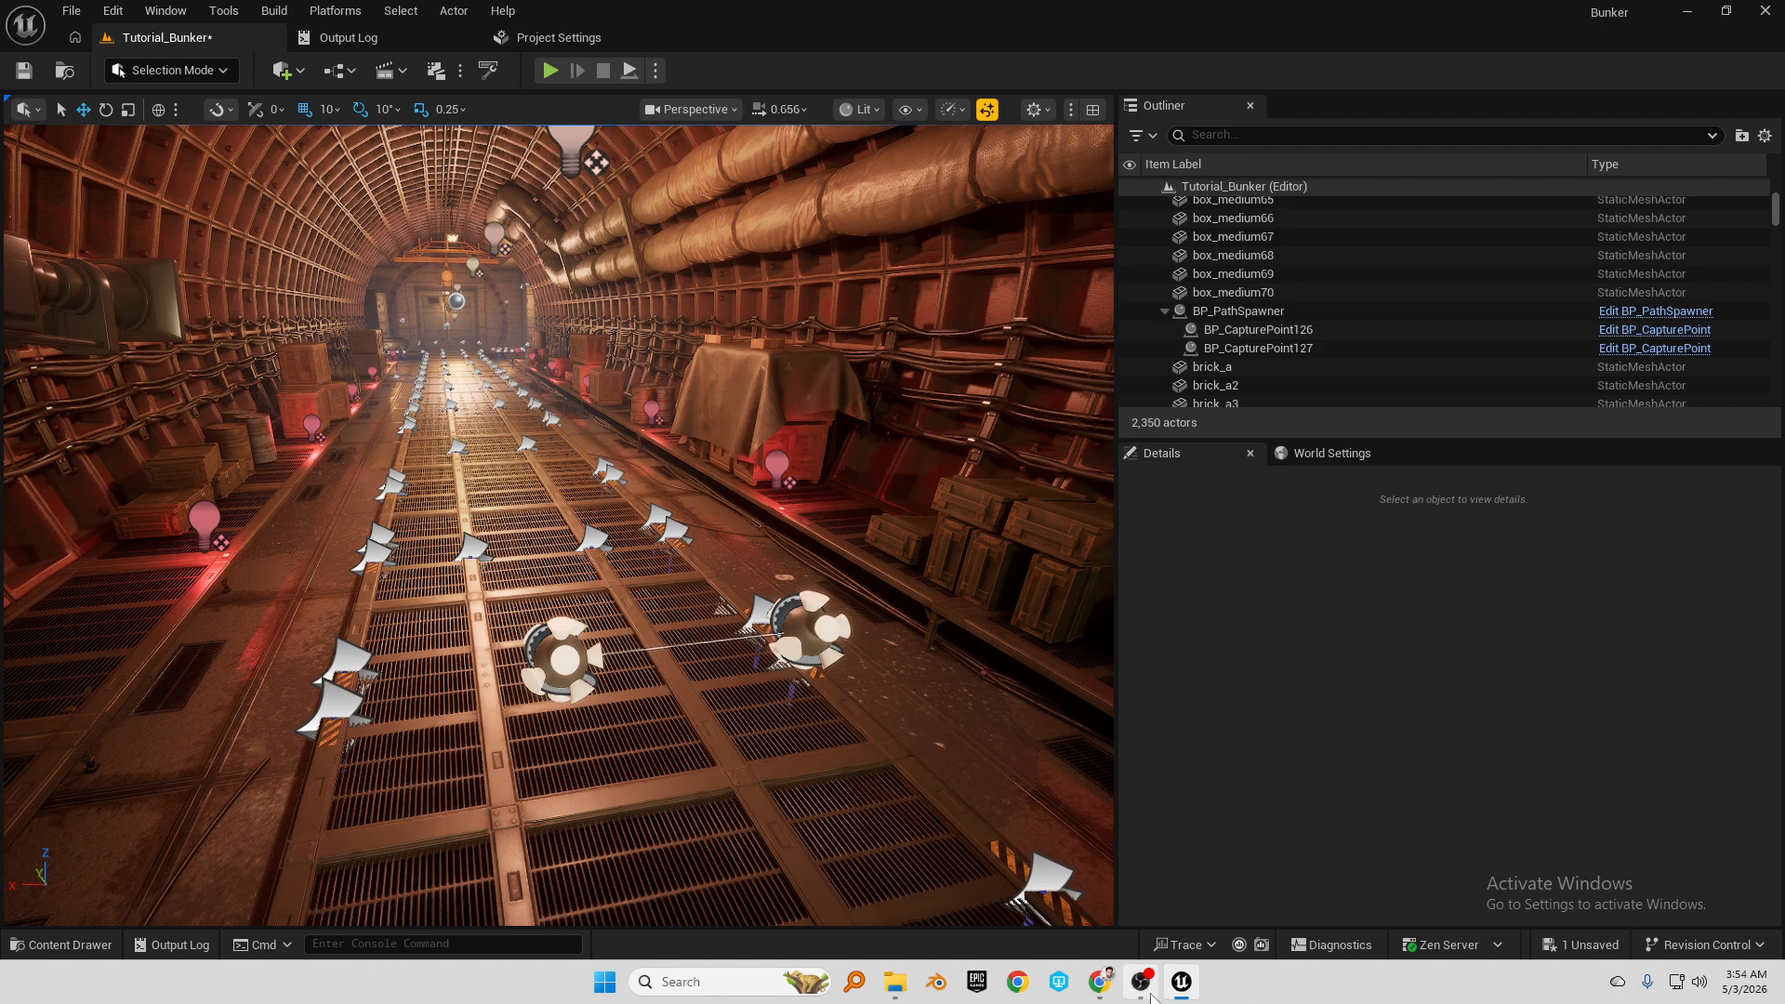
Set all viewport scalability groups to Medium
{"action": "left_click", "coordinate": [952, 110]}
{"action": "mouse_move", "coordinate": [1069, 219]}
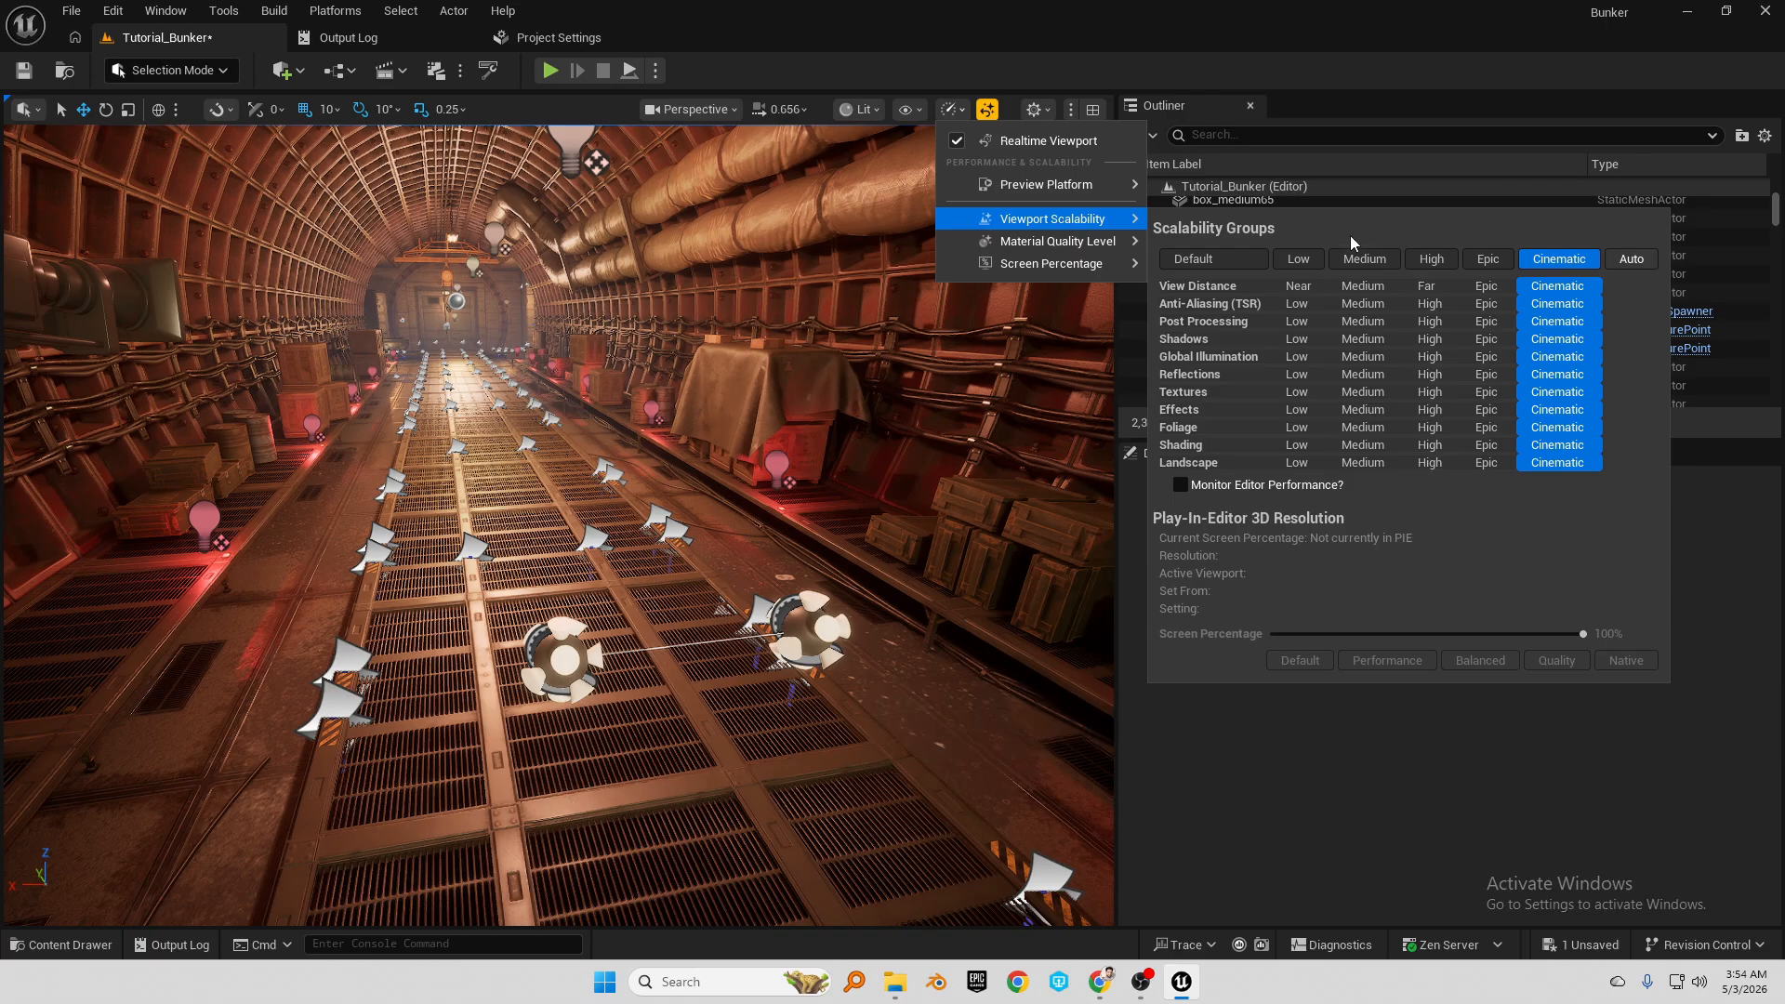
{"action": "left_click", "coordinate": [1364, 259]}
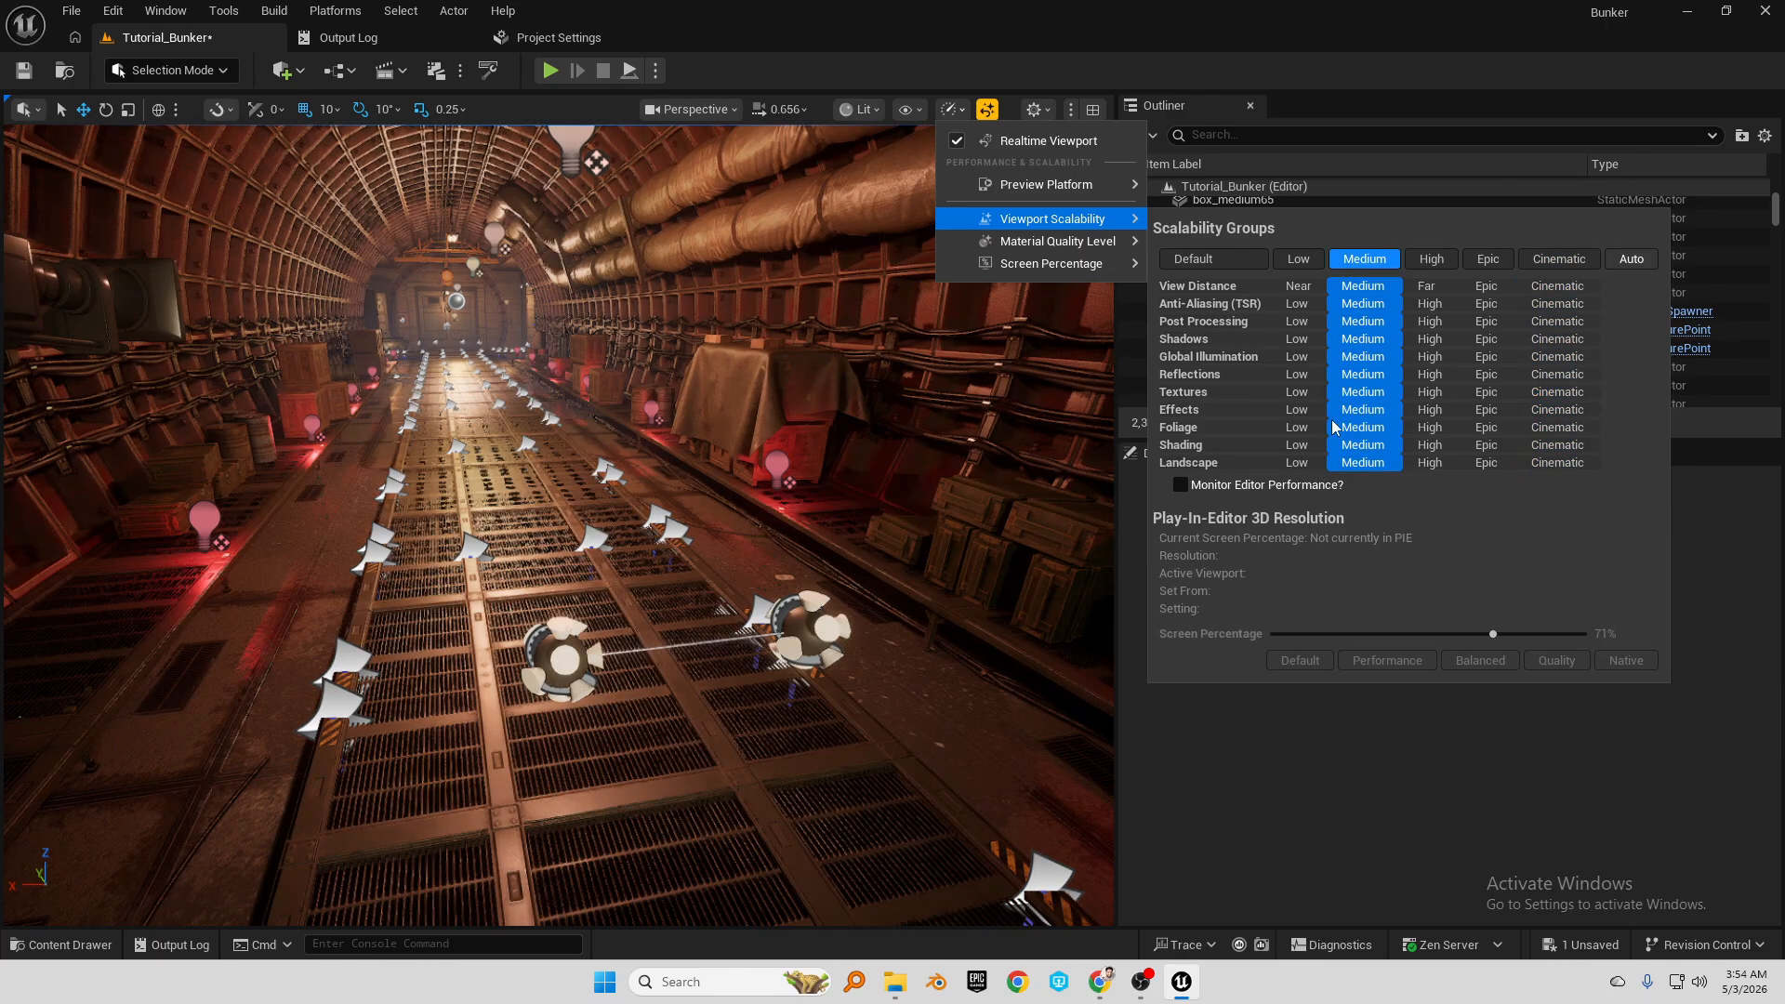
Rotate the BP_PathSpawner 90 degrees about its vertical axis so its path runs along the tunnel
{"action": "key", "text": "s"}
{"action": "mouse_move", "coordinate": [620, 602]}
{"action": "right_mouse_down"}
{"action": "mouse_move", "coordinate": [642, 599]}
{"action": "mouse_move", "coordinate": [619, 602]}
{"action": "right_mouse_up"}
{"action": "key", "text": "w"}
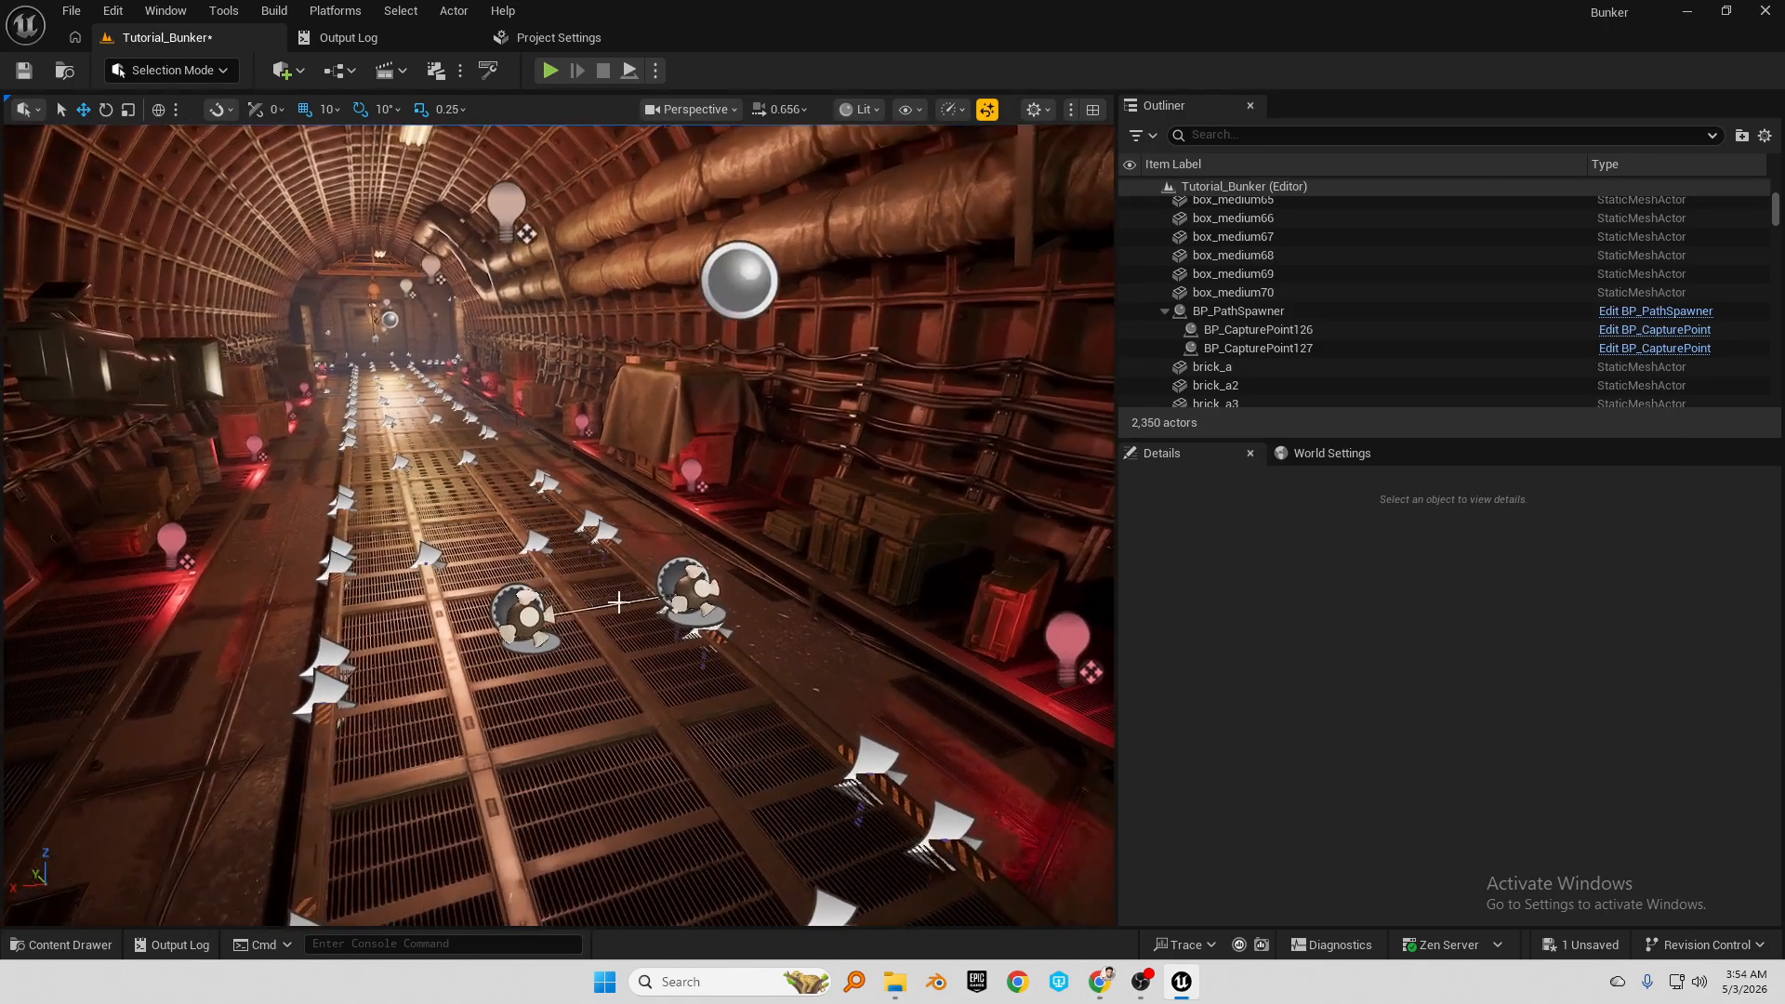
{"action": "left_click", "coordinate": [618, 603]}
{"action": "key", "text": "e"}
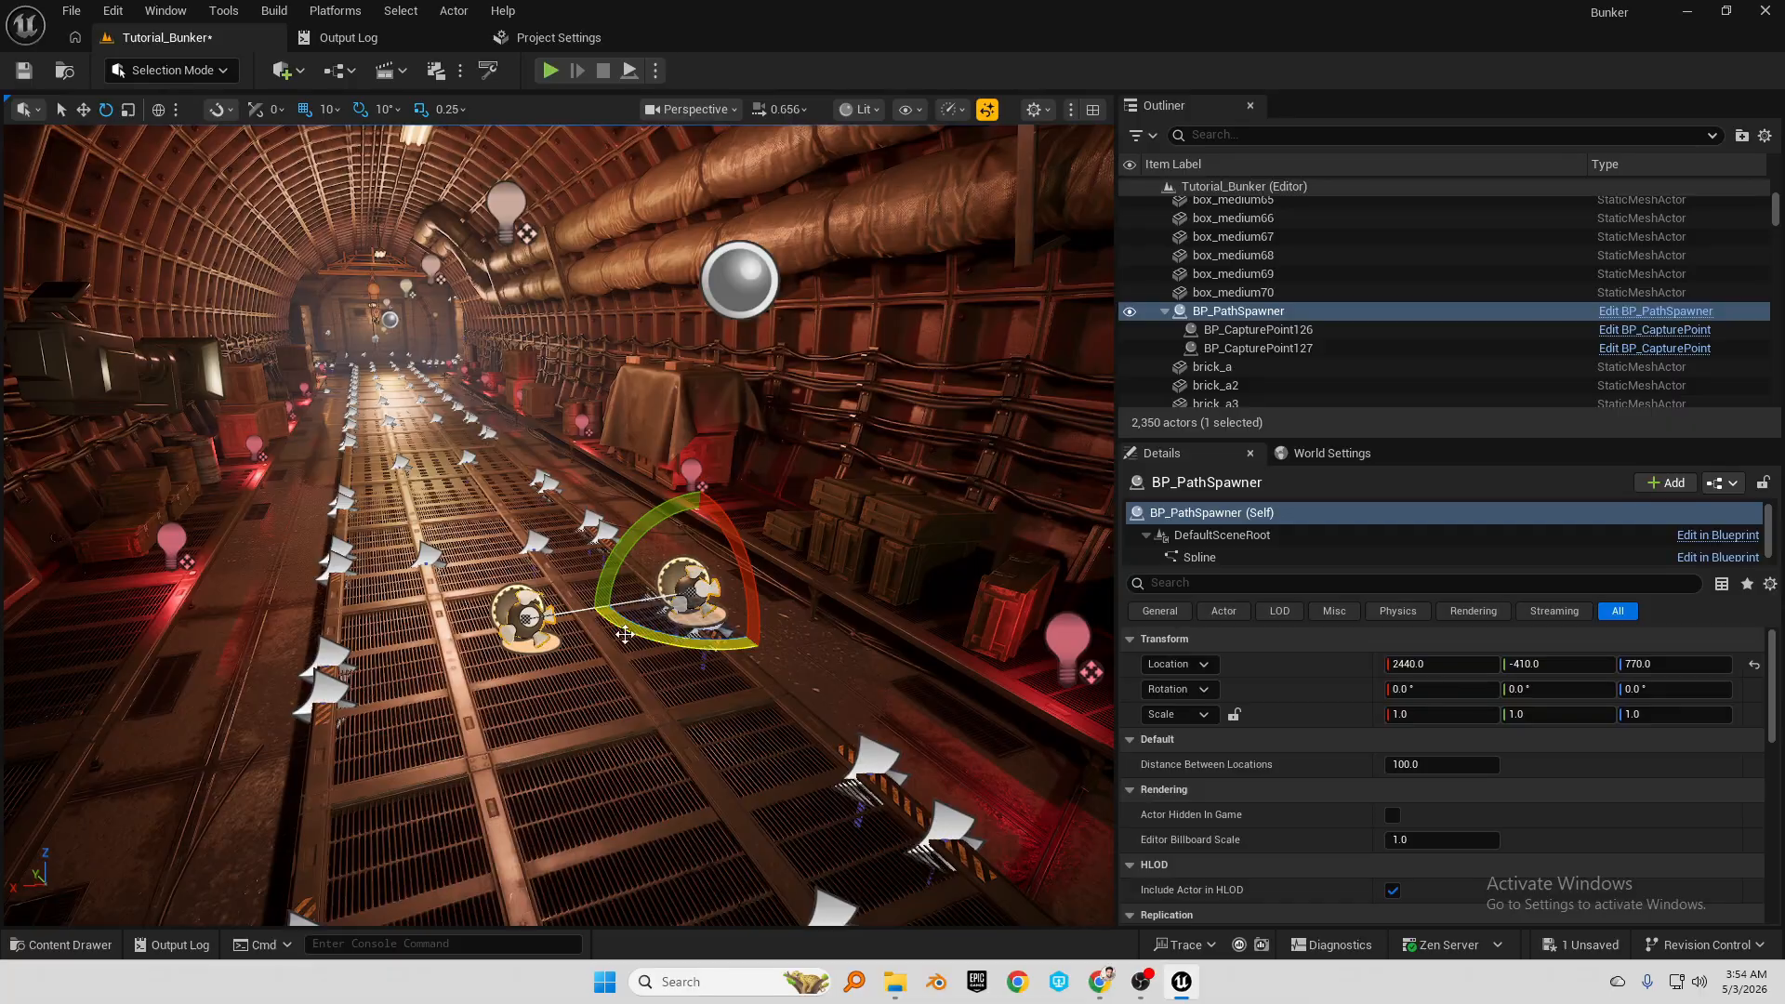
{"action": "left_click_drag", "start_coordinate": [625, 635], "coordinate": [565, 640]}
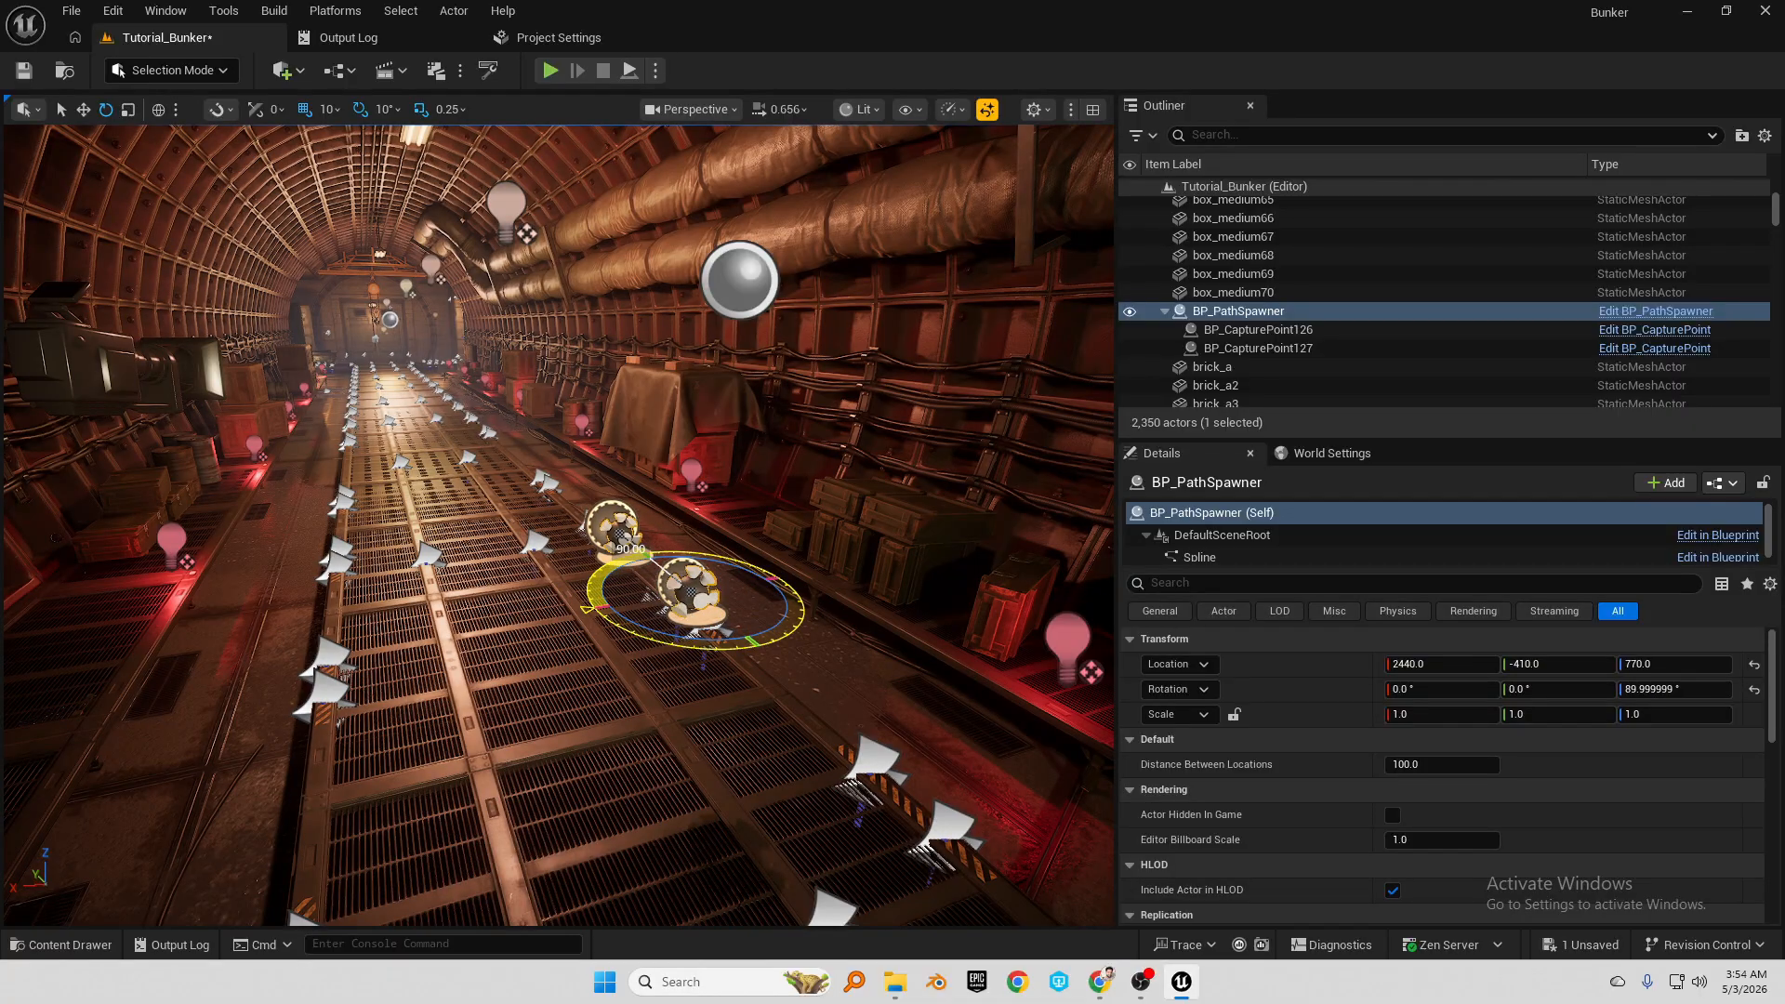
Move the BP_PathSpawner to the tunnel's end beside the wooden crates, at about X 2350, Y -1730, Z 770
{"action": "right_click_drag", "start_coordinate": [566, 640], "coordinate": [332, 642]}
{"action": "key", "text": "s"}
{"action": "key", "text": "s"}
{"action": "key", "text": "a"}
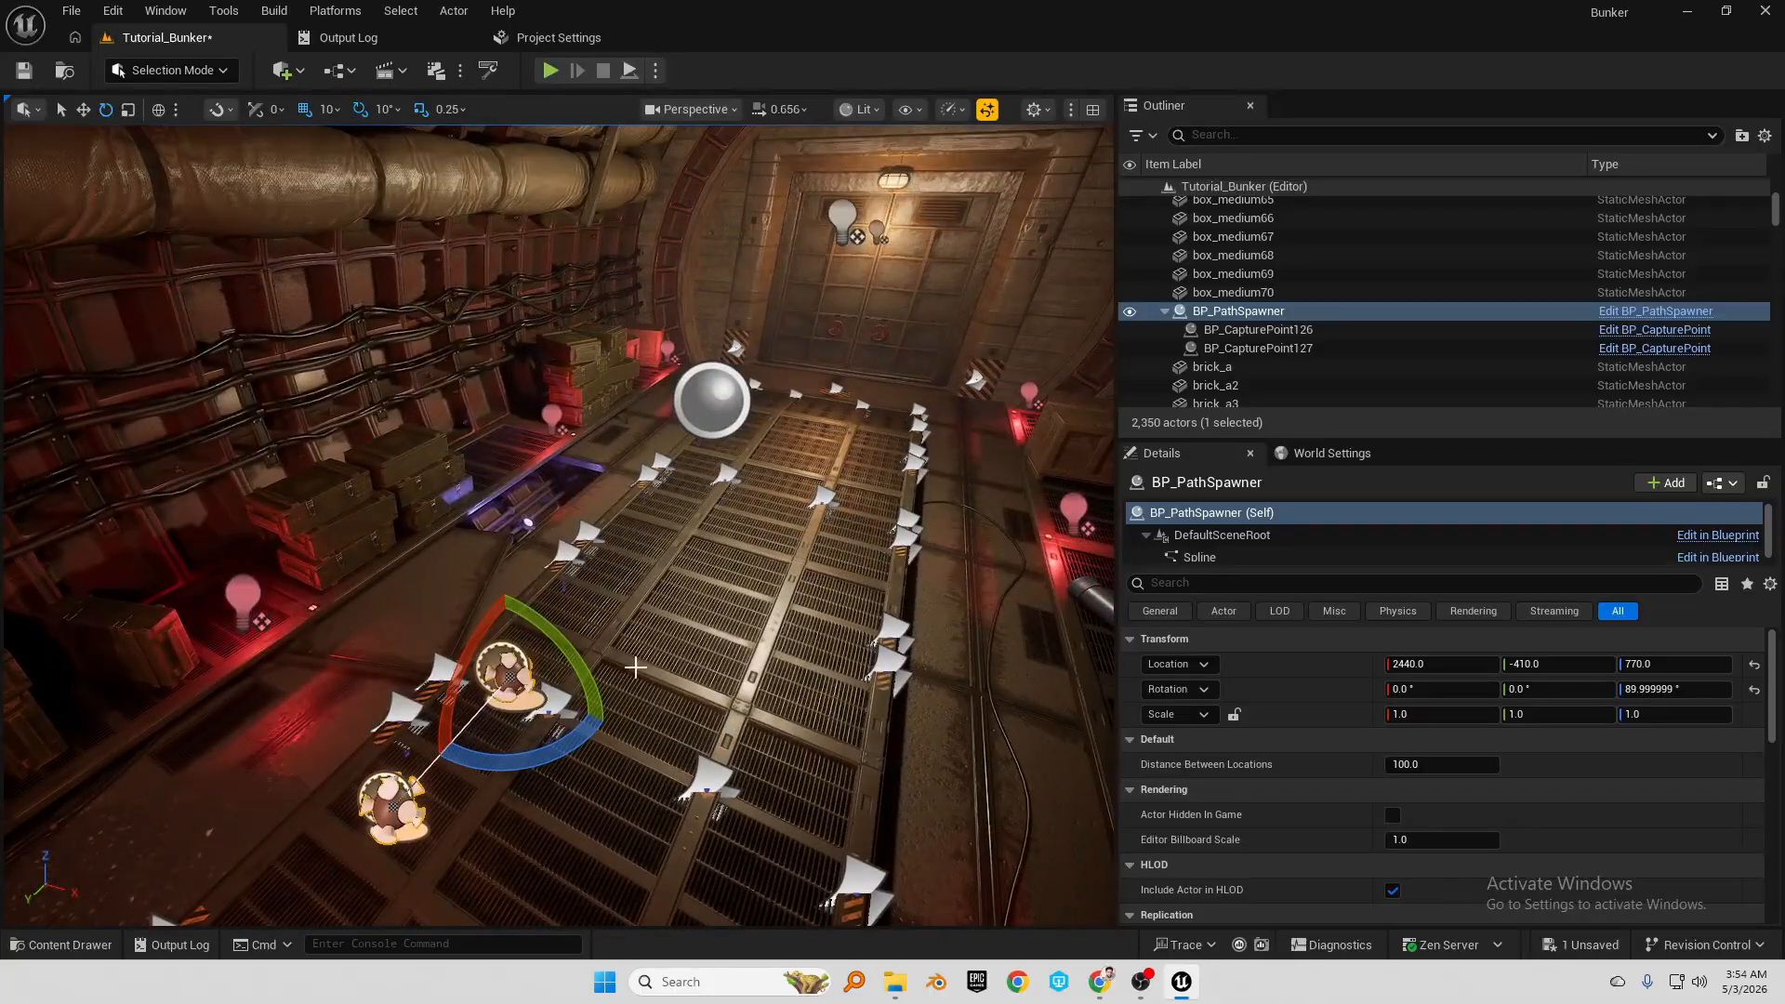
{"action": "key", "text": "w"}
{"action": "left_click_drag", "start_coordinate": [465, 725], "coordinate": [460, 643], "text": "shift"}
{"action": "right_click_drag", "start_coordinate": [460, 643], "coordinate": [400, 670]}
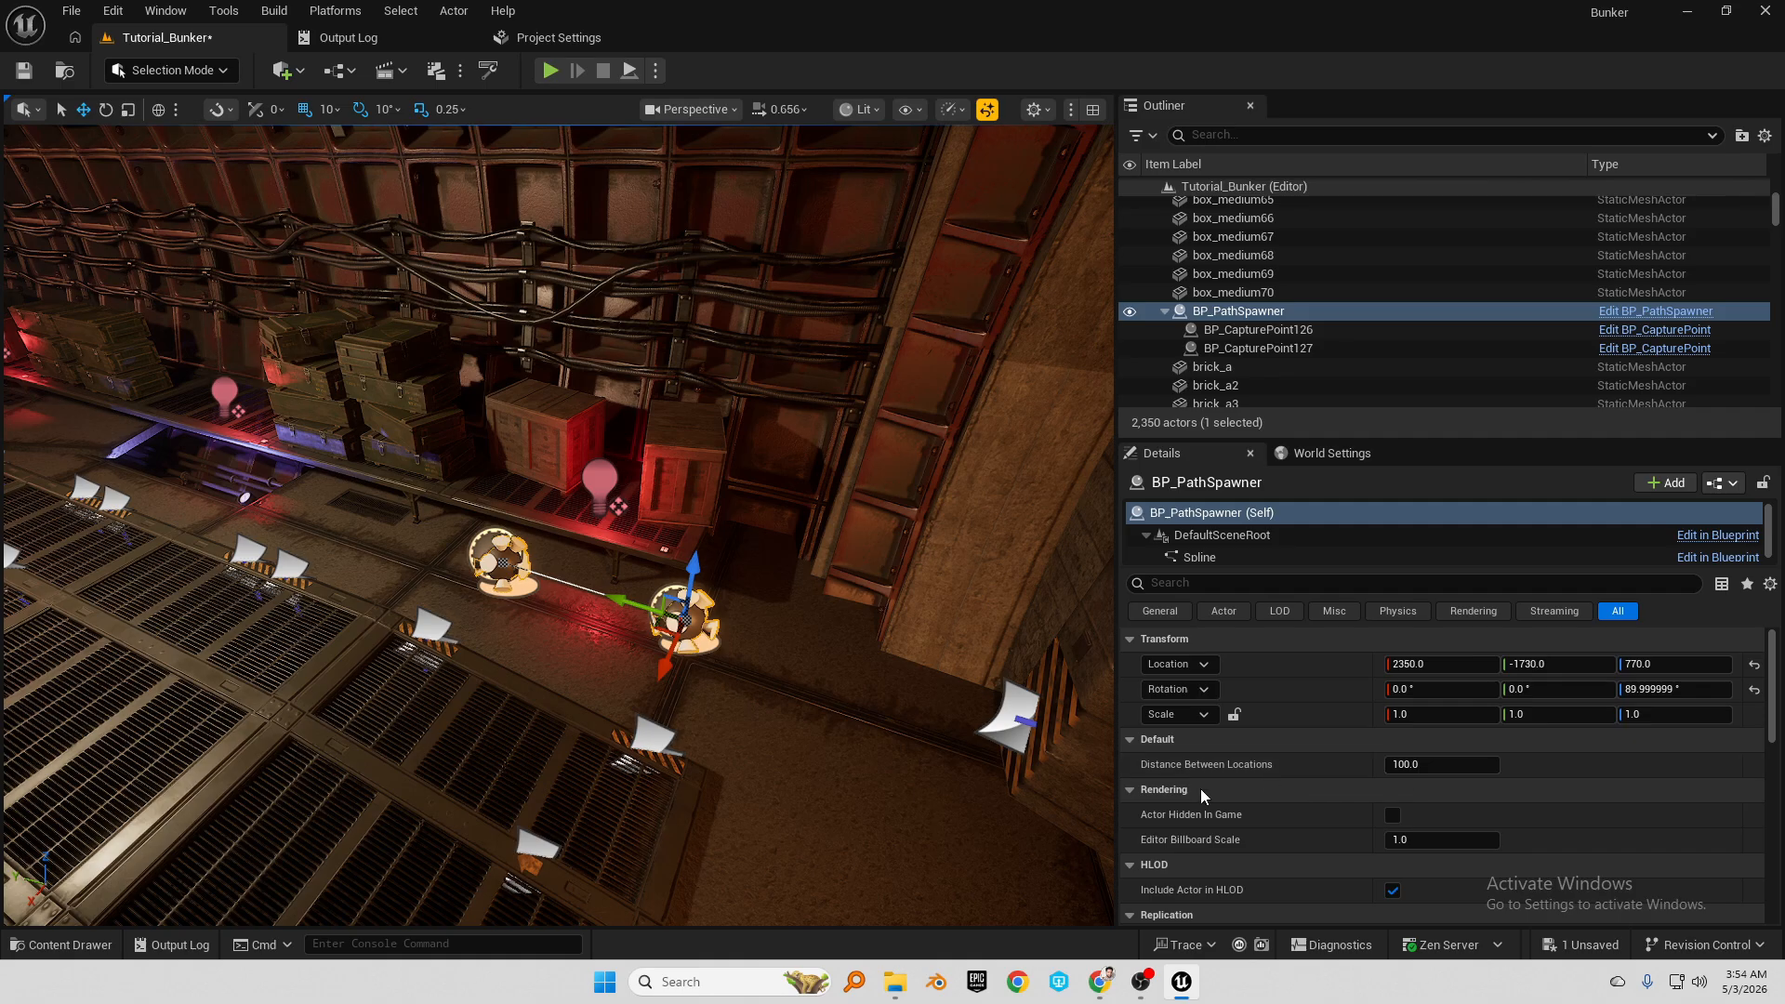
Set the BP_PathSpawner's Distance Between Locations to 150
{"action": "left_click", "coordinate": [1415, 766]}
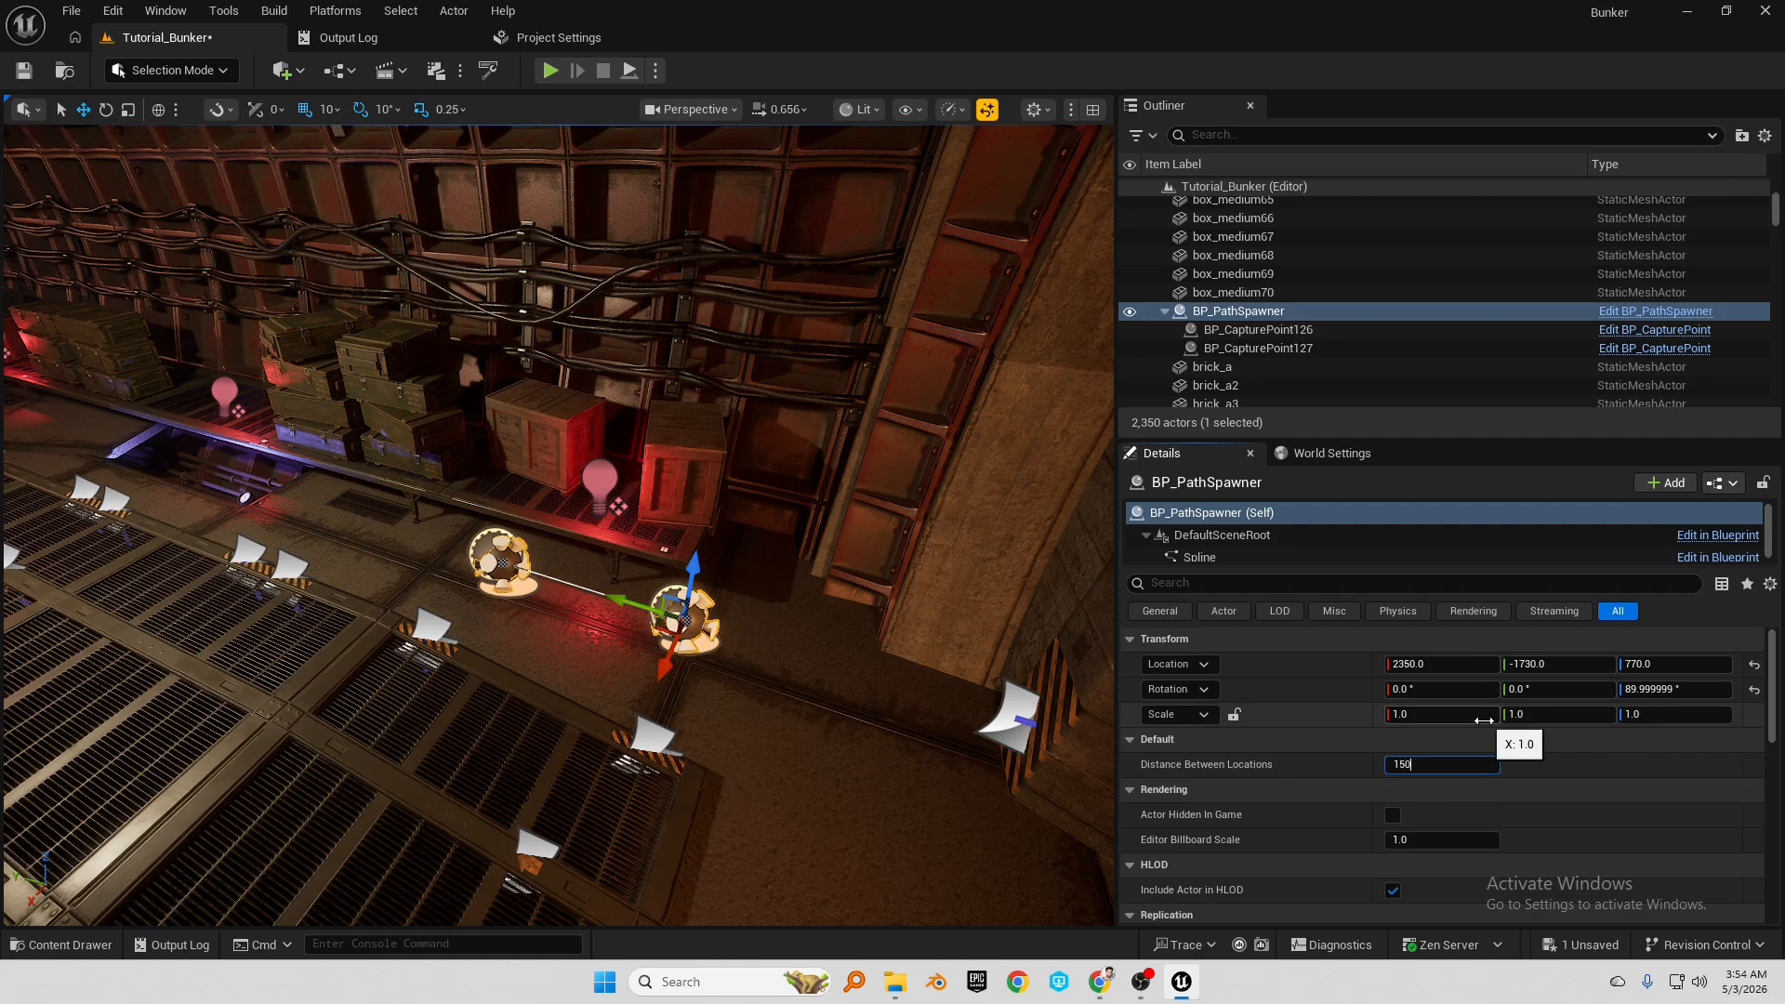
{"action": "type", "text": "150"}
{"action": "key", "text": "Return"}
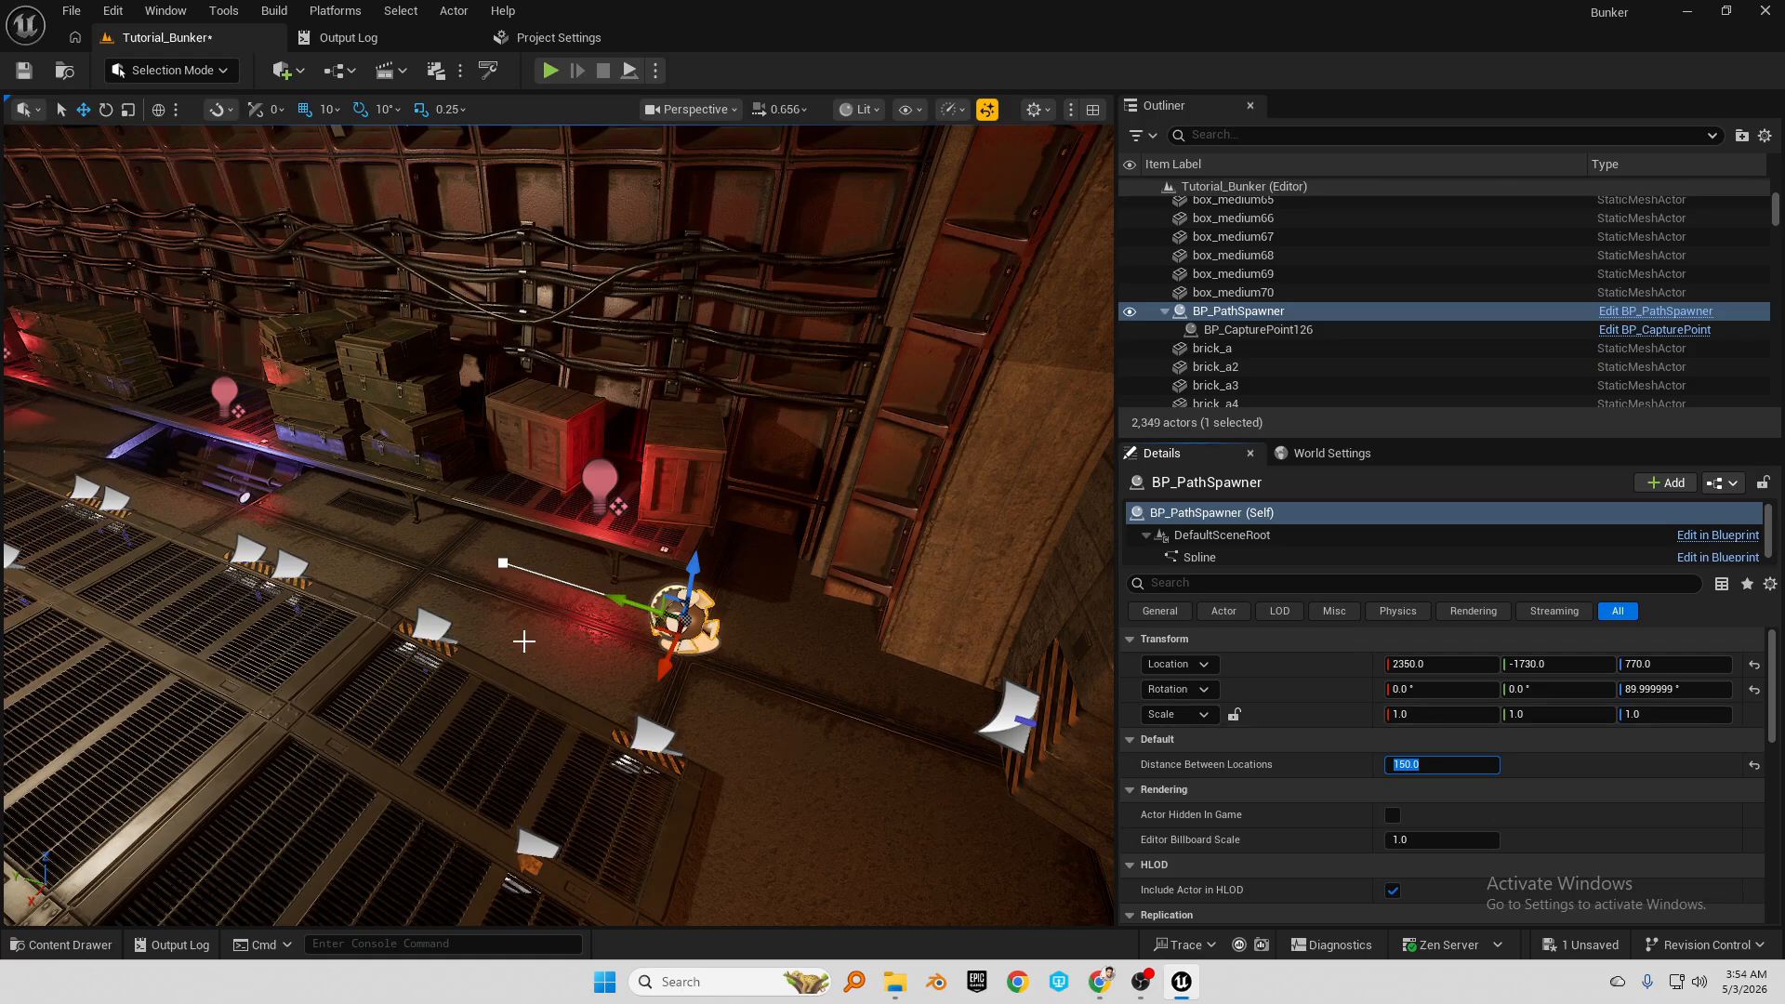
Extend the BP_PathSpawner's end spline point down the tunnel to a local X of about 1560
{"action": "left_click", "coordinate": [503, 563]}
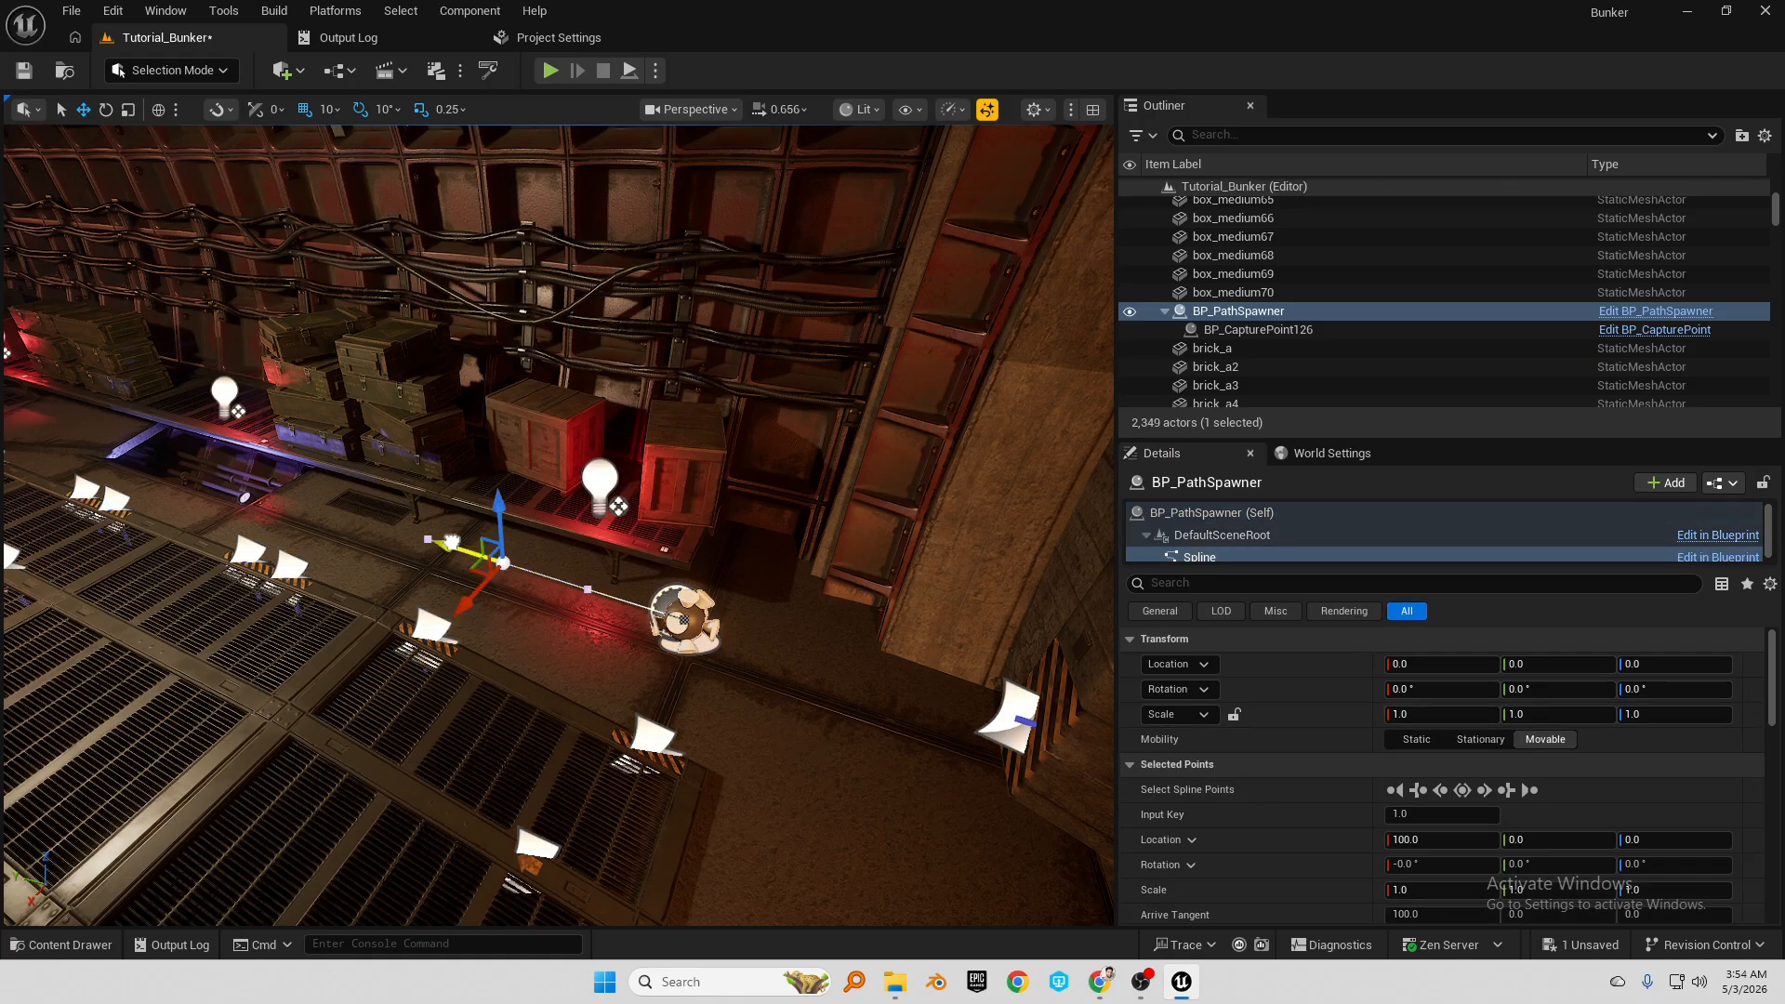
{"action": "left_click_drag", "start_coordinate": [451, 542], "coordinate": [4, 423]}
{"action": "mouse_move", "coordinate": [414, 579]}
{"action": "right_mouse_down"}
{"action": "mouse_move", "coordinate": [372, 548]}
{"action": "mouse_move", "coordinate": [414, 580]}
{"action": "right_mouse_up"}
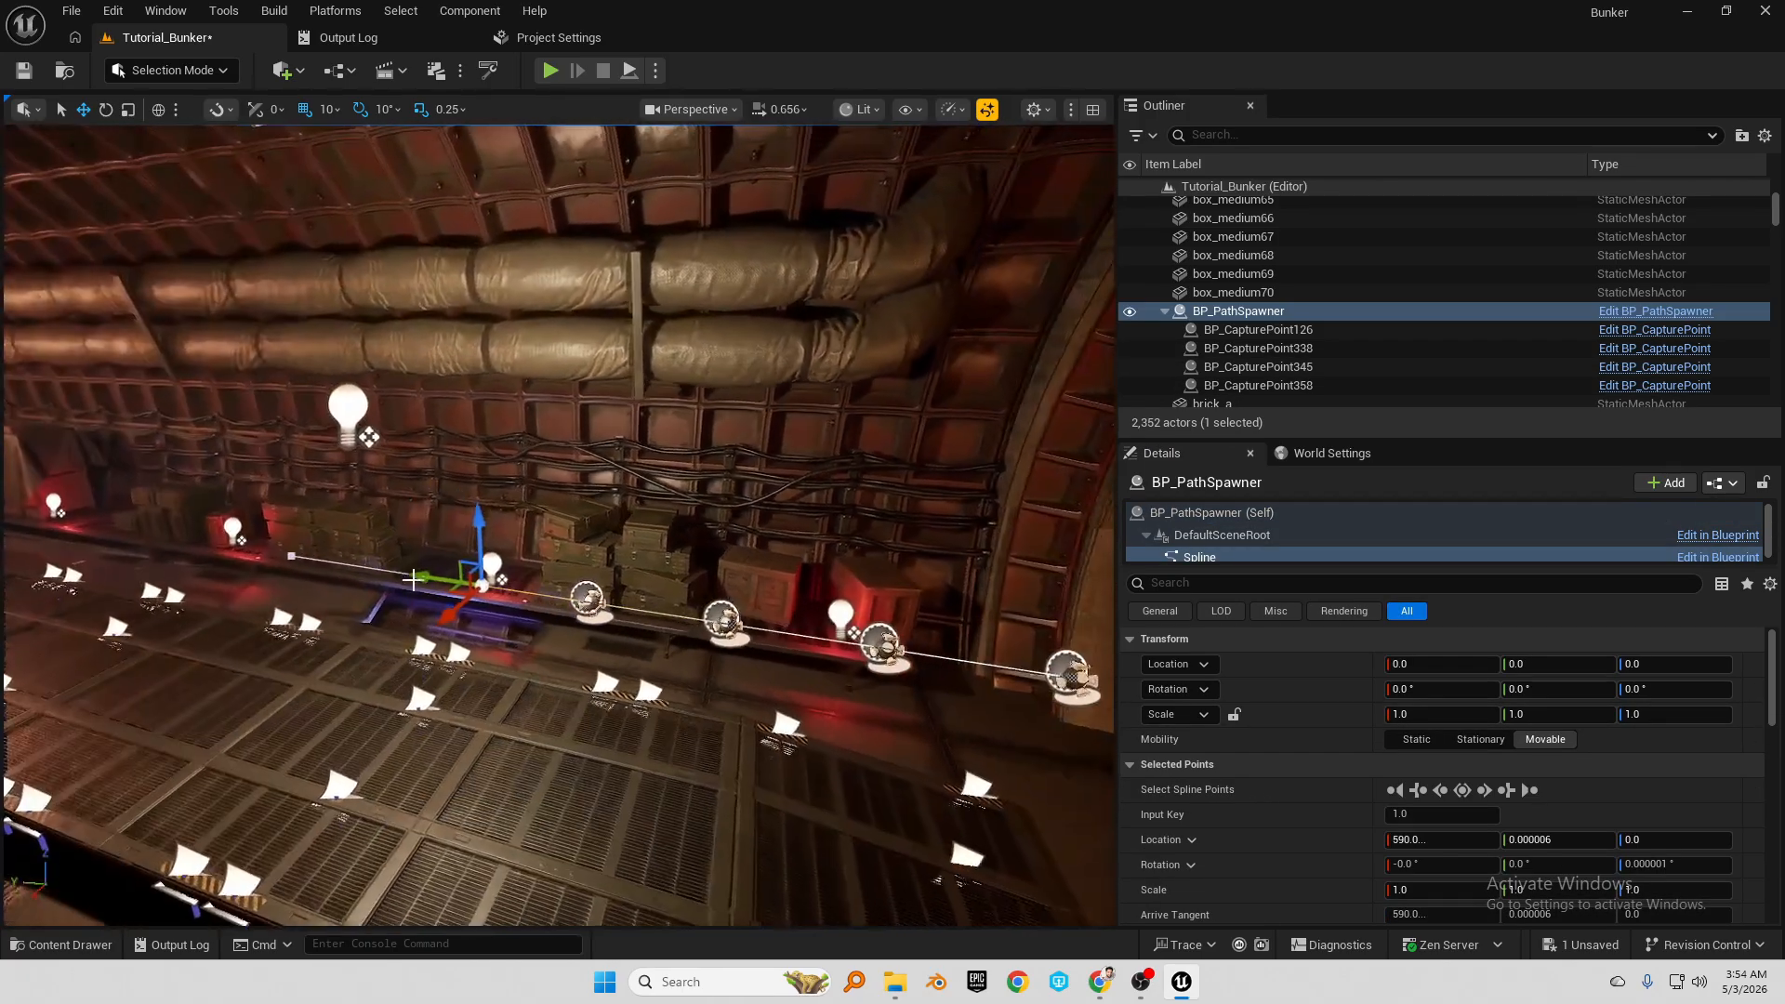
{"action": "left_click_drag", "start_coordinate": [414, 579], "coordinate": [169, 541]}
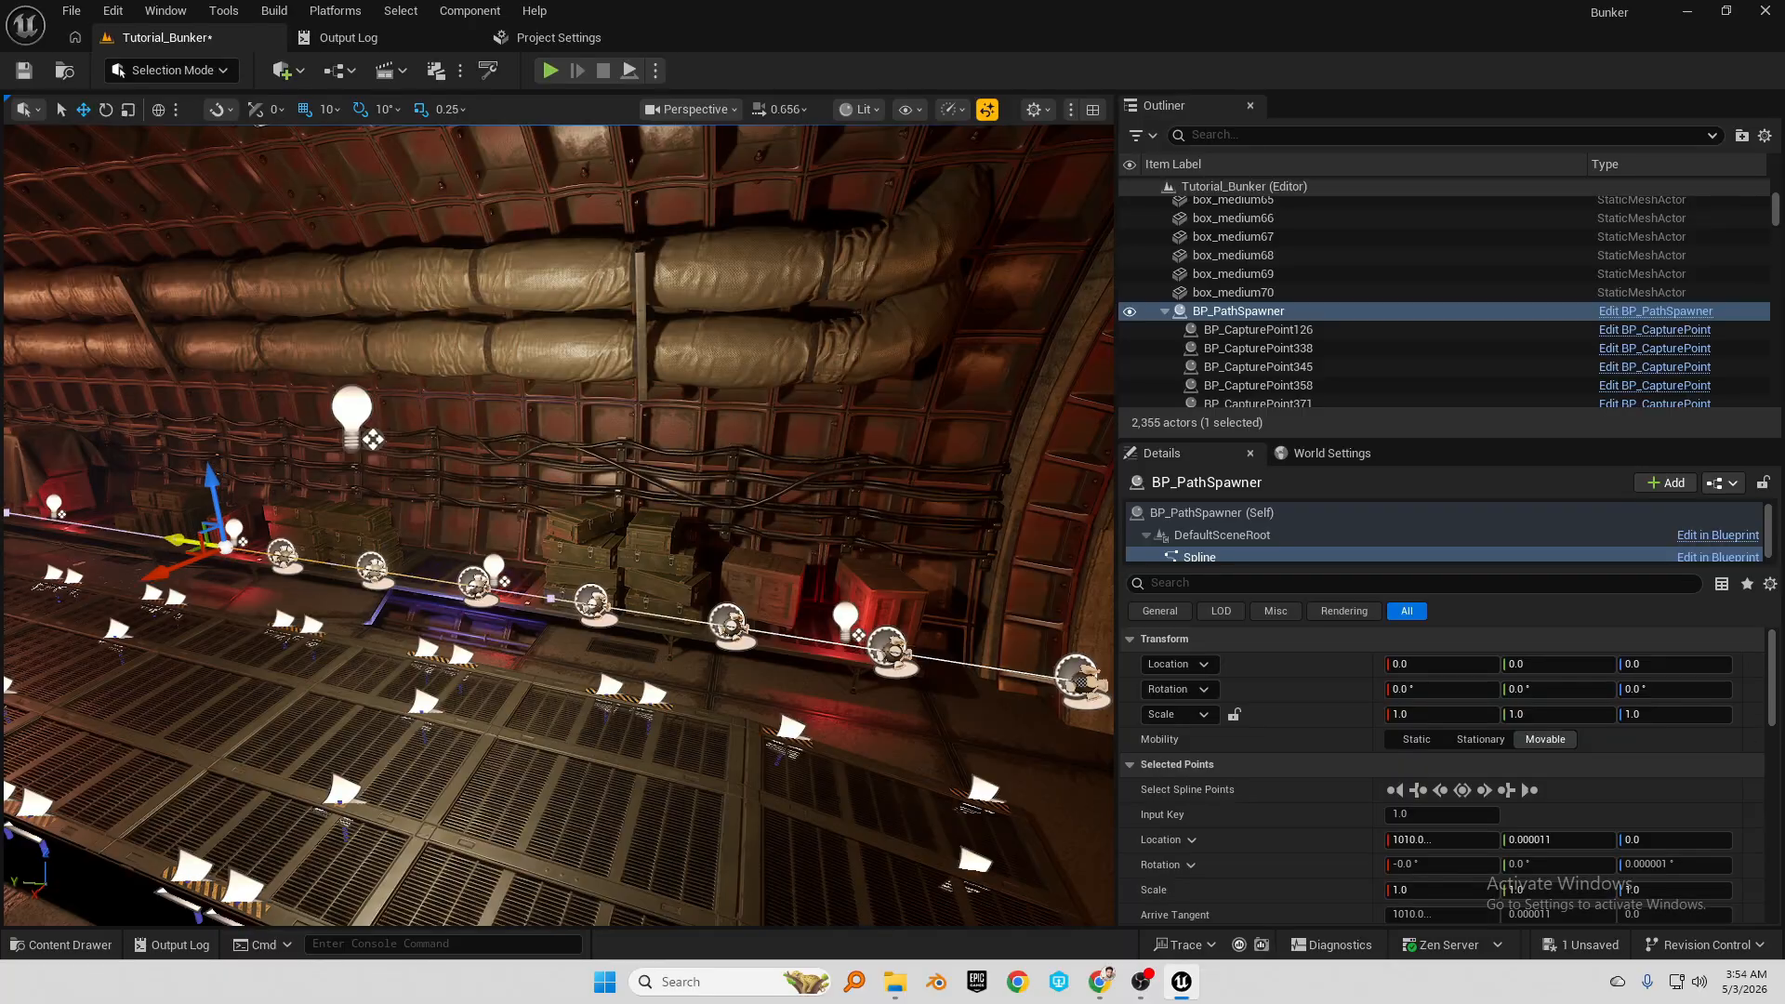
{"action": "right_click_drag", "start_coordinate": [170, 541], "coordinate": [121, 520]}
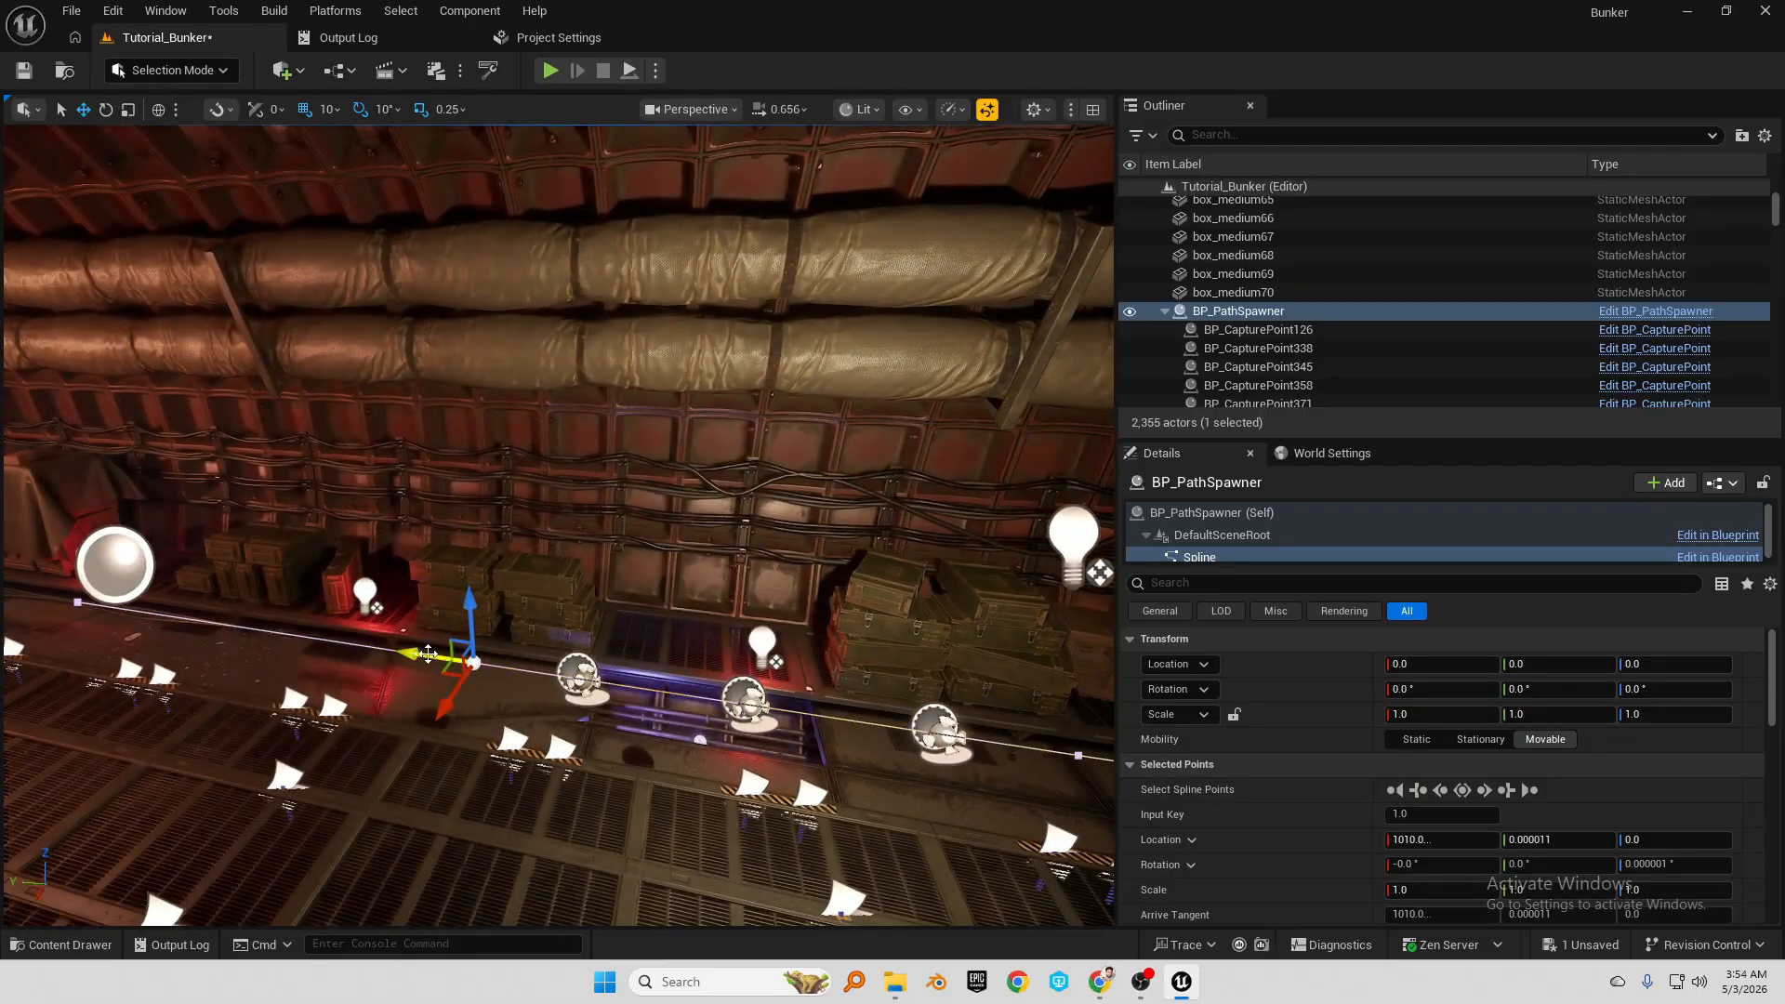
{"action": "left_click_drag", "start_coordinate": [428, 654], "coordinate": [11, 591]}
{"action": "right_click_drag", "start_coordinate": [112, 586], "coordinate": [372, 664]}
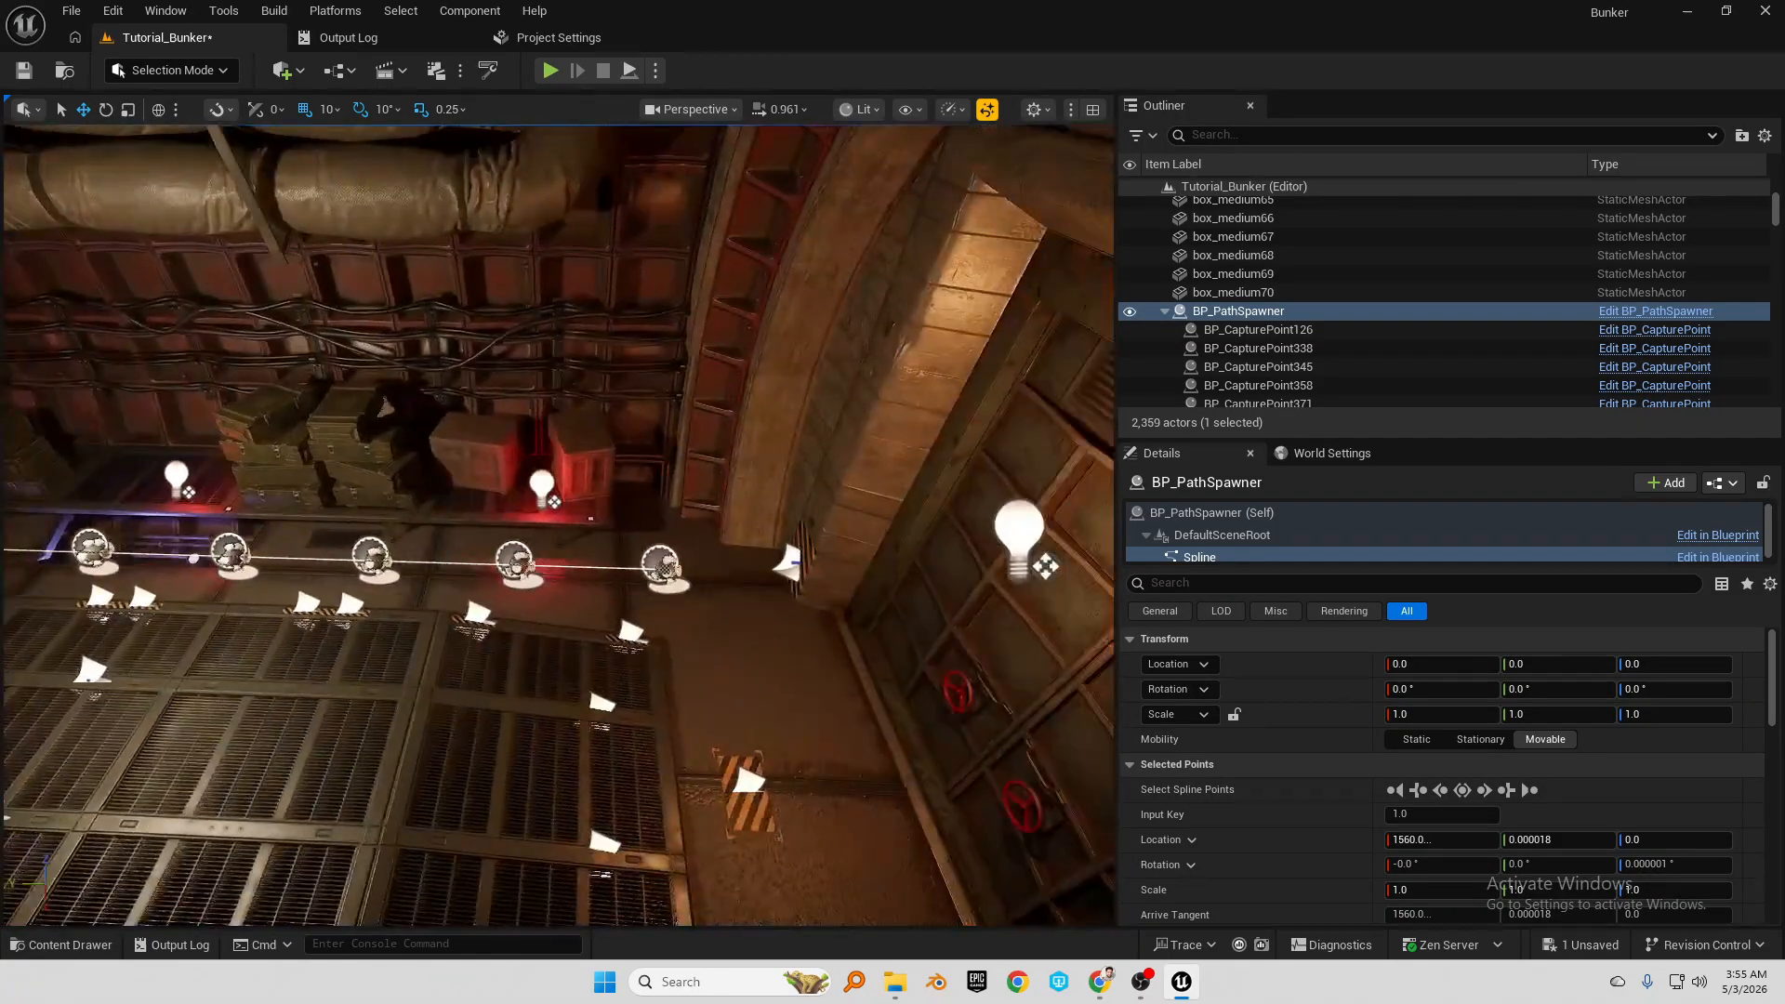
Move the whole BP_PathSpawner beside the crate-lined walkway and lower it, to about X 2230, Y -1730, Z 710
{"action": "right_click_drag", "start_coordinate": [558, 526], "coordinate": [307, 465]}
{"action": "key", "text": "w"}
{"action": "left_click", "coordinate": [682, 701]}
{"action": "left_click", "coordinate": [613, 701]}
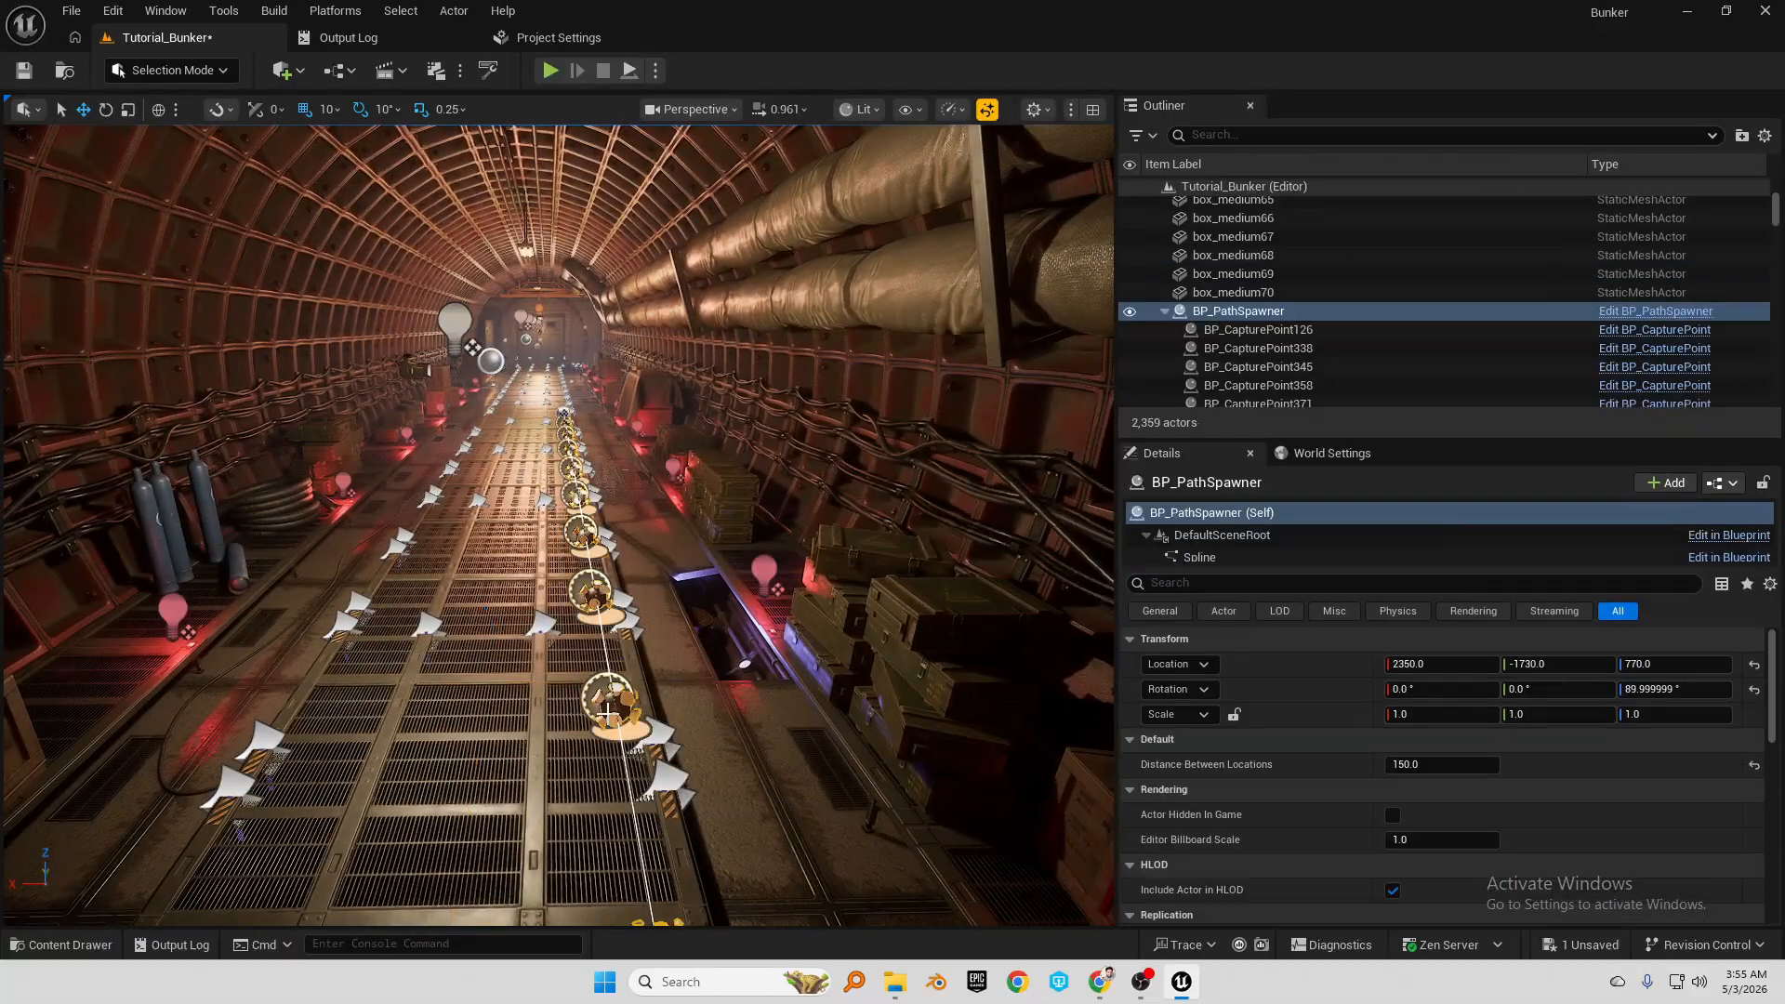
{"action": "right_click_drag", "start_coordinate": [614, 701], "coordinate": [449, 540]}
{"action": "key", "text": "s"}
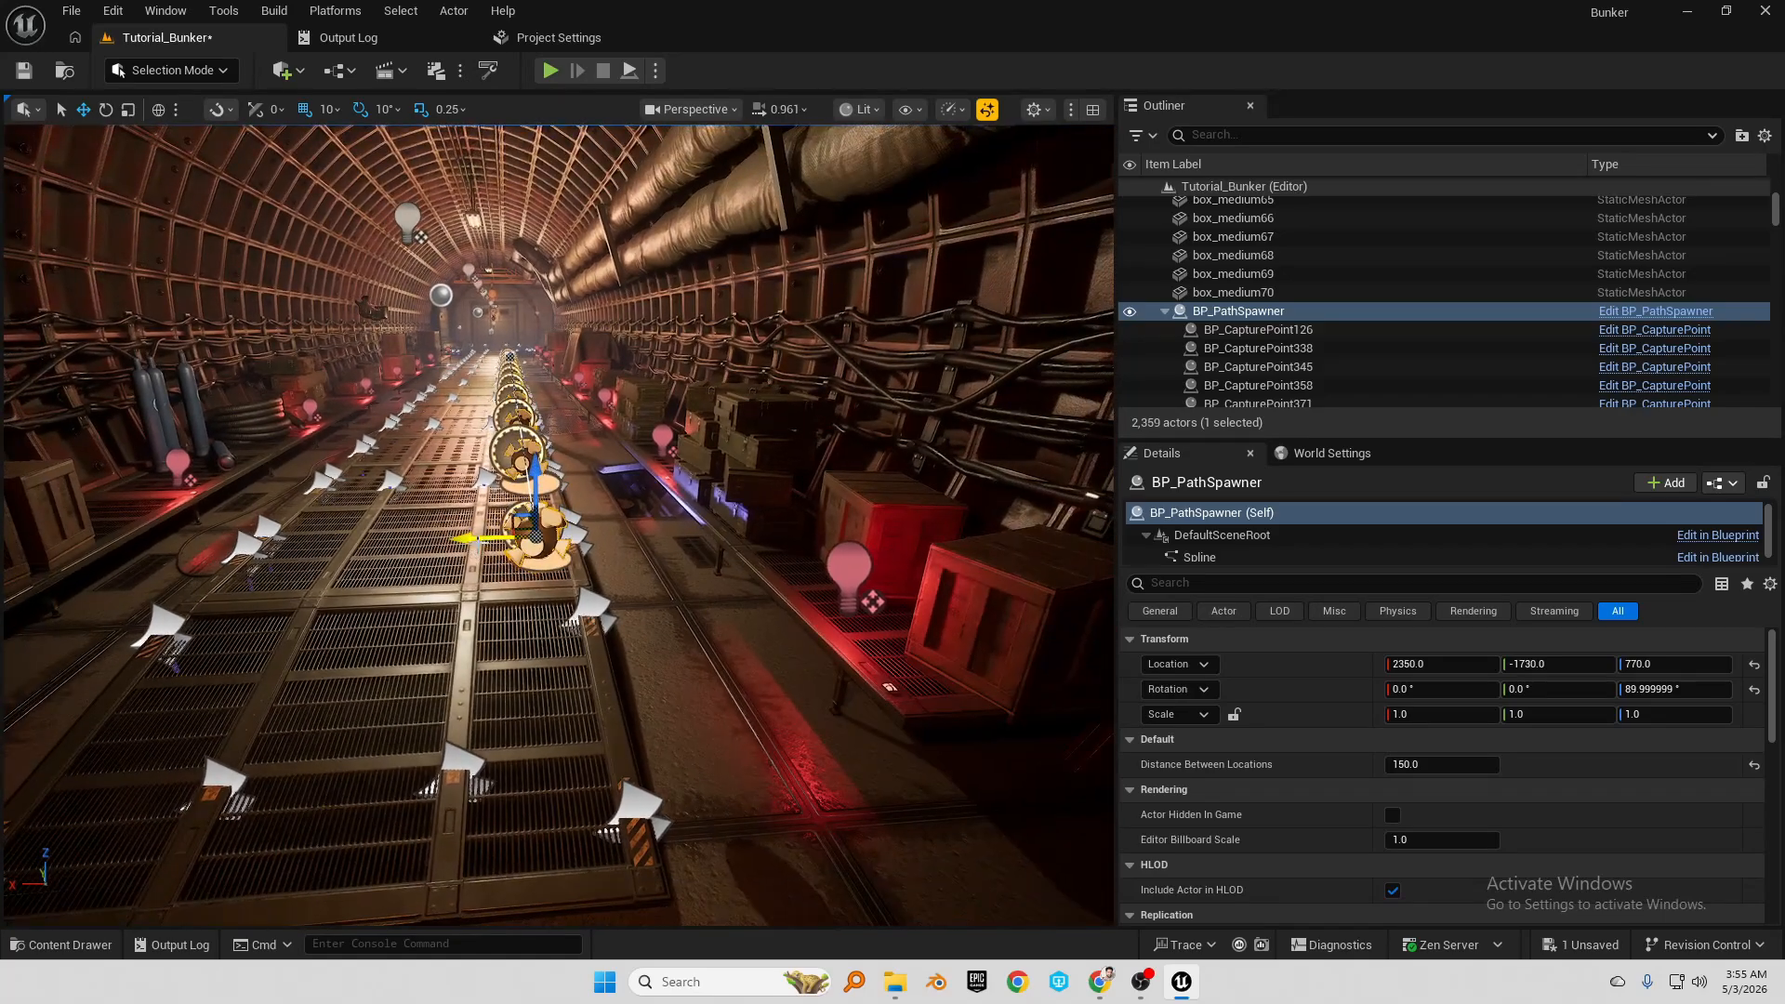
{"action": "left_click_drag", "start_coordinate": [456, 538], "coordinate": [679, 540]}
{"action": "right_click_drag", "start_coordinate": [679, 539], "coordinate": [605, 437]}
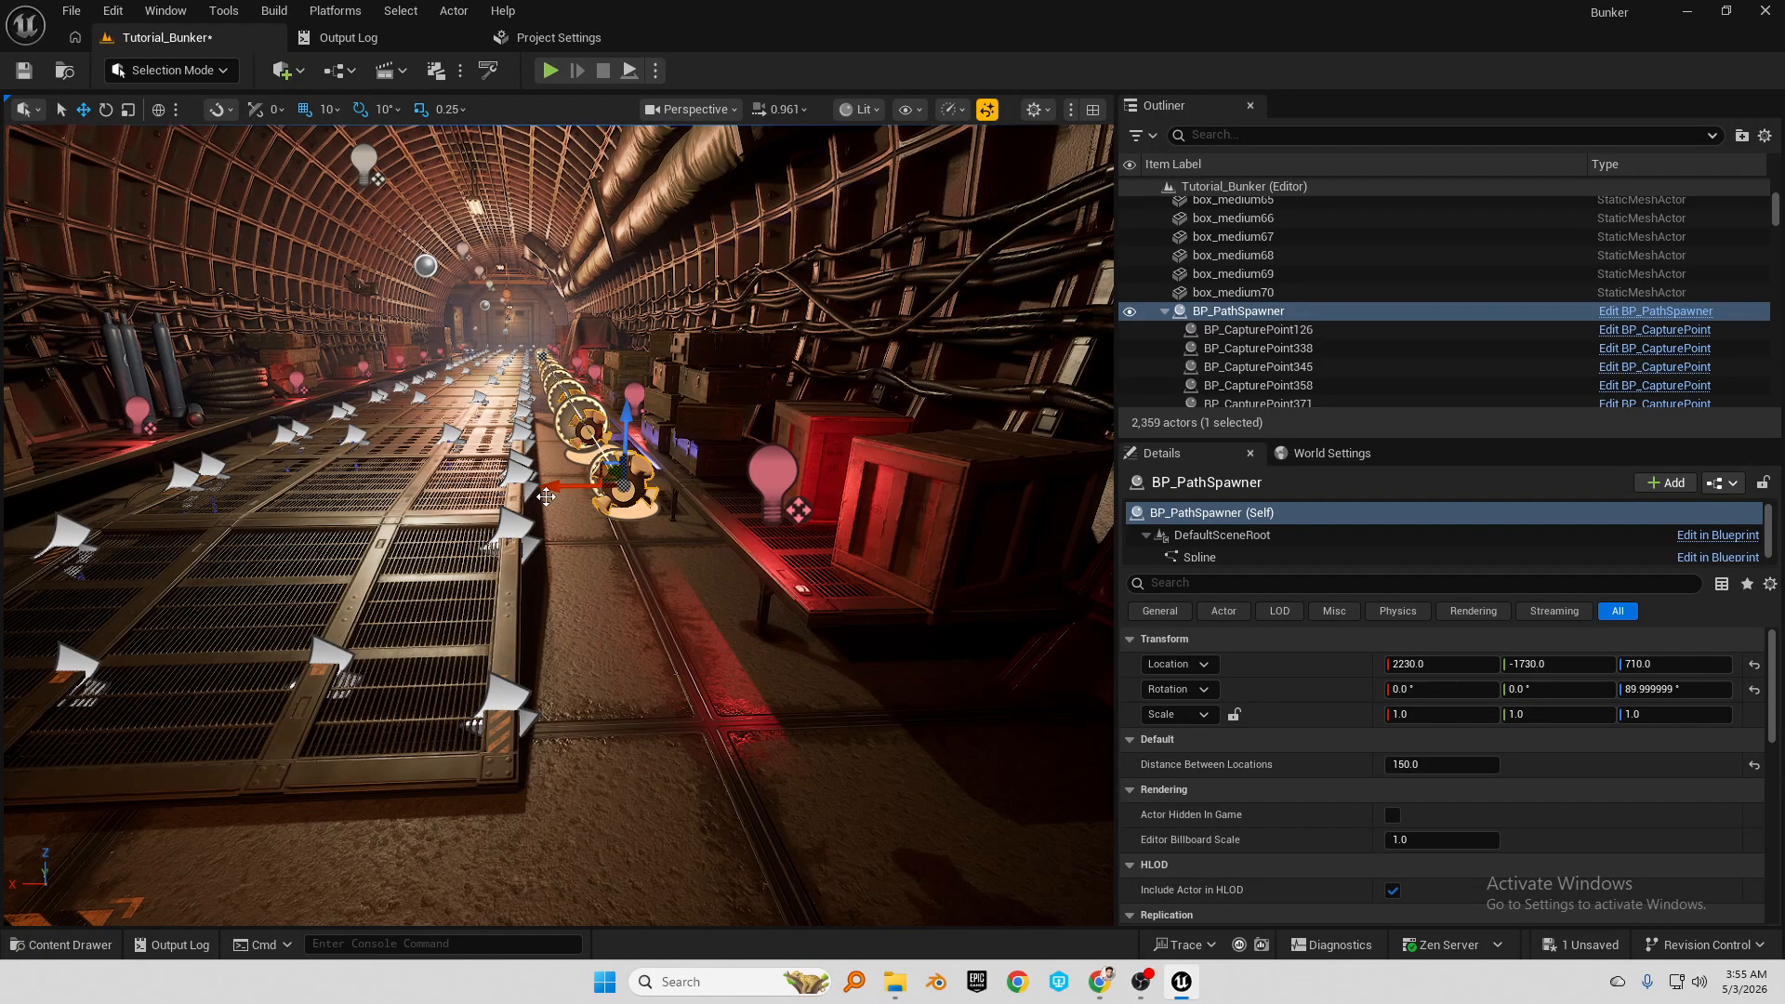
Duplicate the BP_PathSpawner twice across the tunnel, placing one path mid-floor and one along the opposite wall
{"action": "left_click_drag", "start_coordinate": [569, 486], "coordinate": [255, 489], "text": "alt+shift"}
{"action": "left_click_drag", "start_coordinate": [502, 486], "coordinate": [497, 486], "text": "alt+shift"}
{"action": "right_click_drag", "start_coordinate": [496, 487], "coordinate": [488, 373]}
{"action": "key", "text": "s"}
{"action": "key", "text": "d"}
{"action": "key", "text": "w"}
{"action": "key", "text": "e"}
{"action": "key", "text": "w"}
{"action": "key", "text": "s"}
{"action": "right_click_drag", "start_coordinate": [779, 520], "coordinate": [755, 617]}
{"action": "key", "text": "e"}
Select all three path spawners and duplicate them upward as a second layer at about Z 830
{"action": "left_click", "coordinate": [872, 619], "text": "ctrl"}
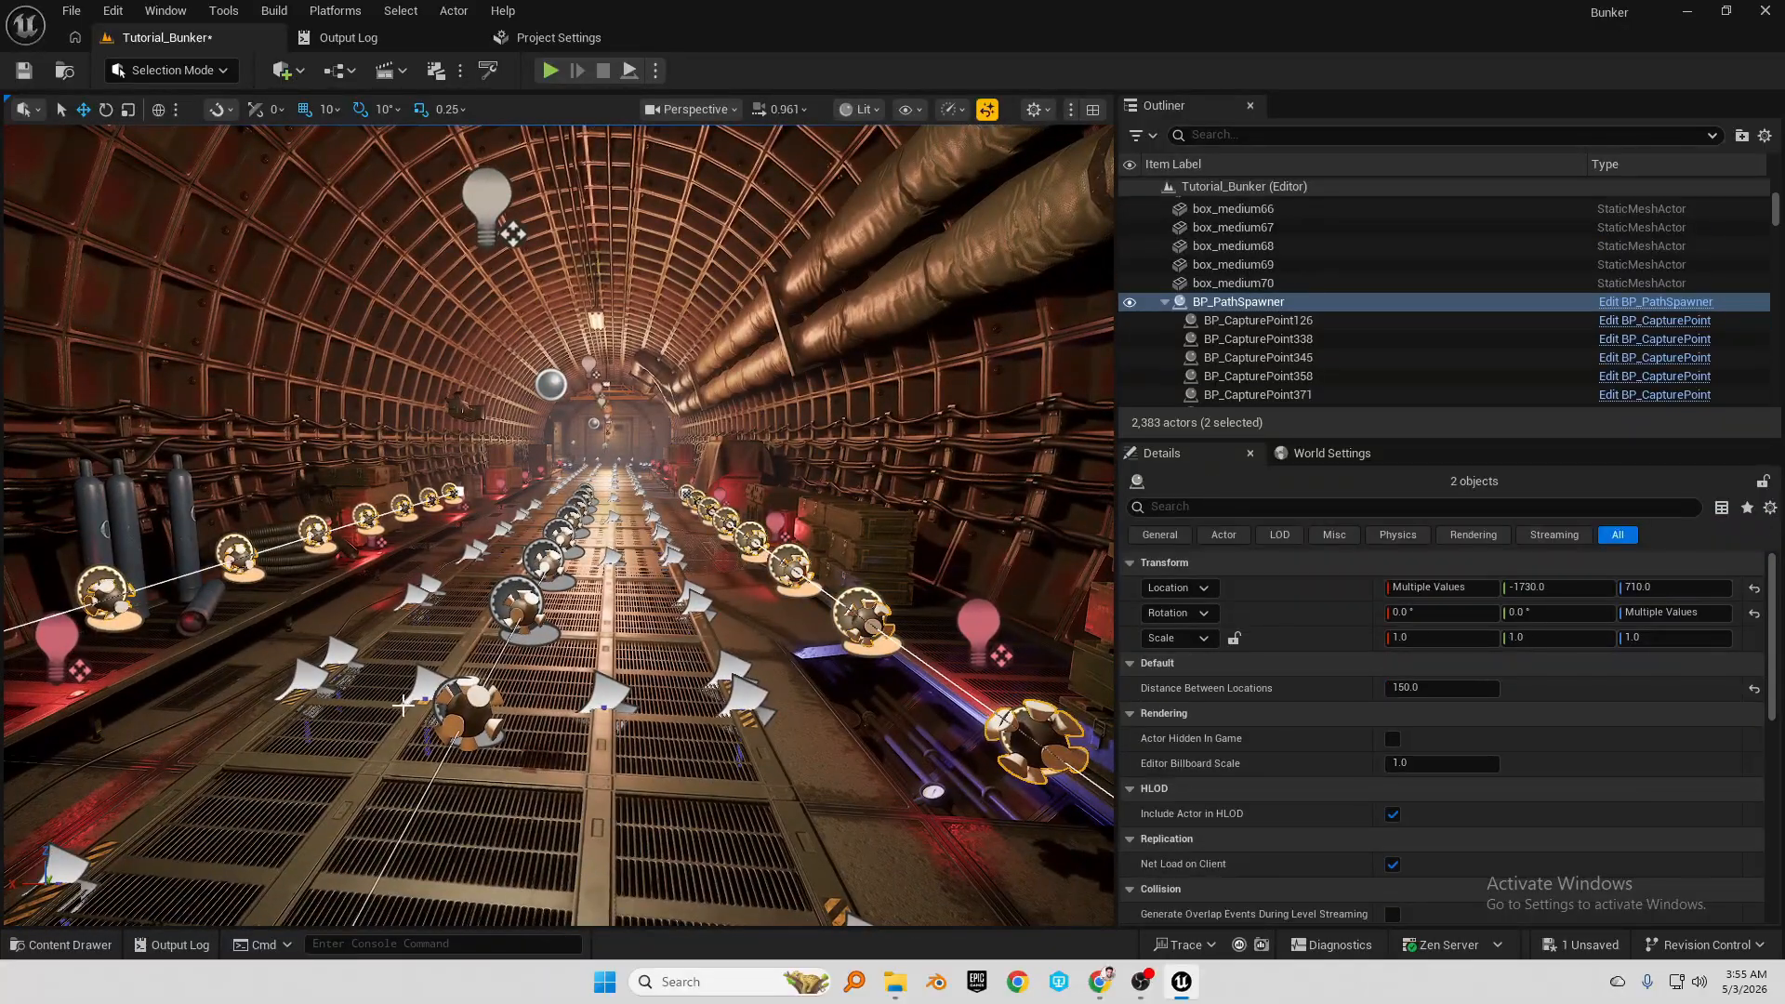
{"action": "left_click", "coordinate": [473, 718], "text": "ctrl"}
{"action": "right_click_drag", "start_coordinate": [472, 719], "coordinate": [578, 746]}
{"action": "key", "text": "s"}
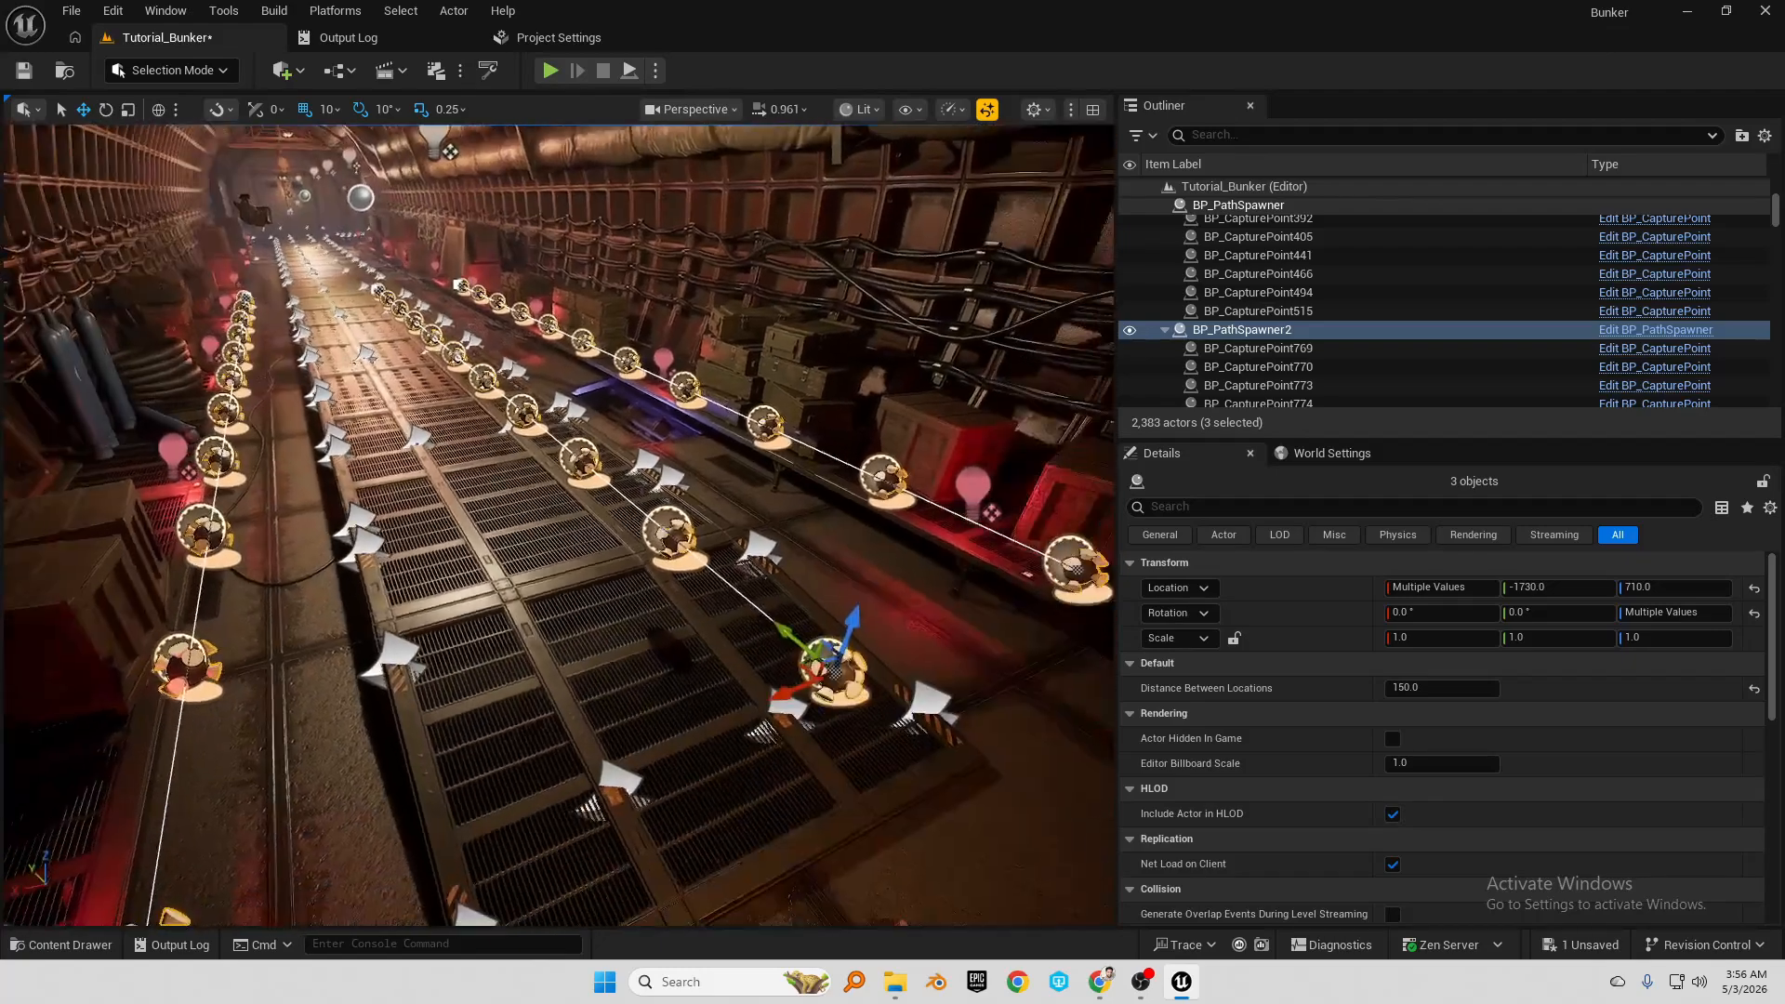
{"action": "left_click_drag", "start_coordinate": [789, 592], "coordinate": [792, 502], "text": "alt"}
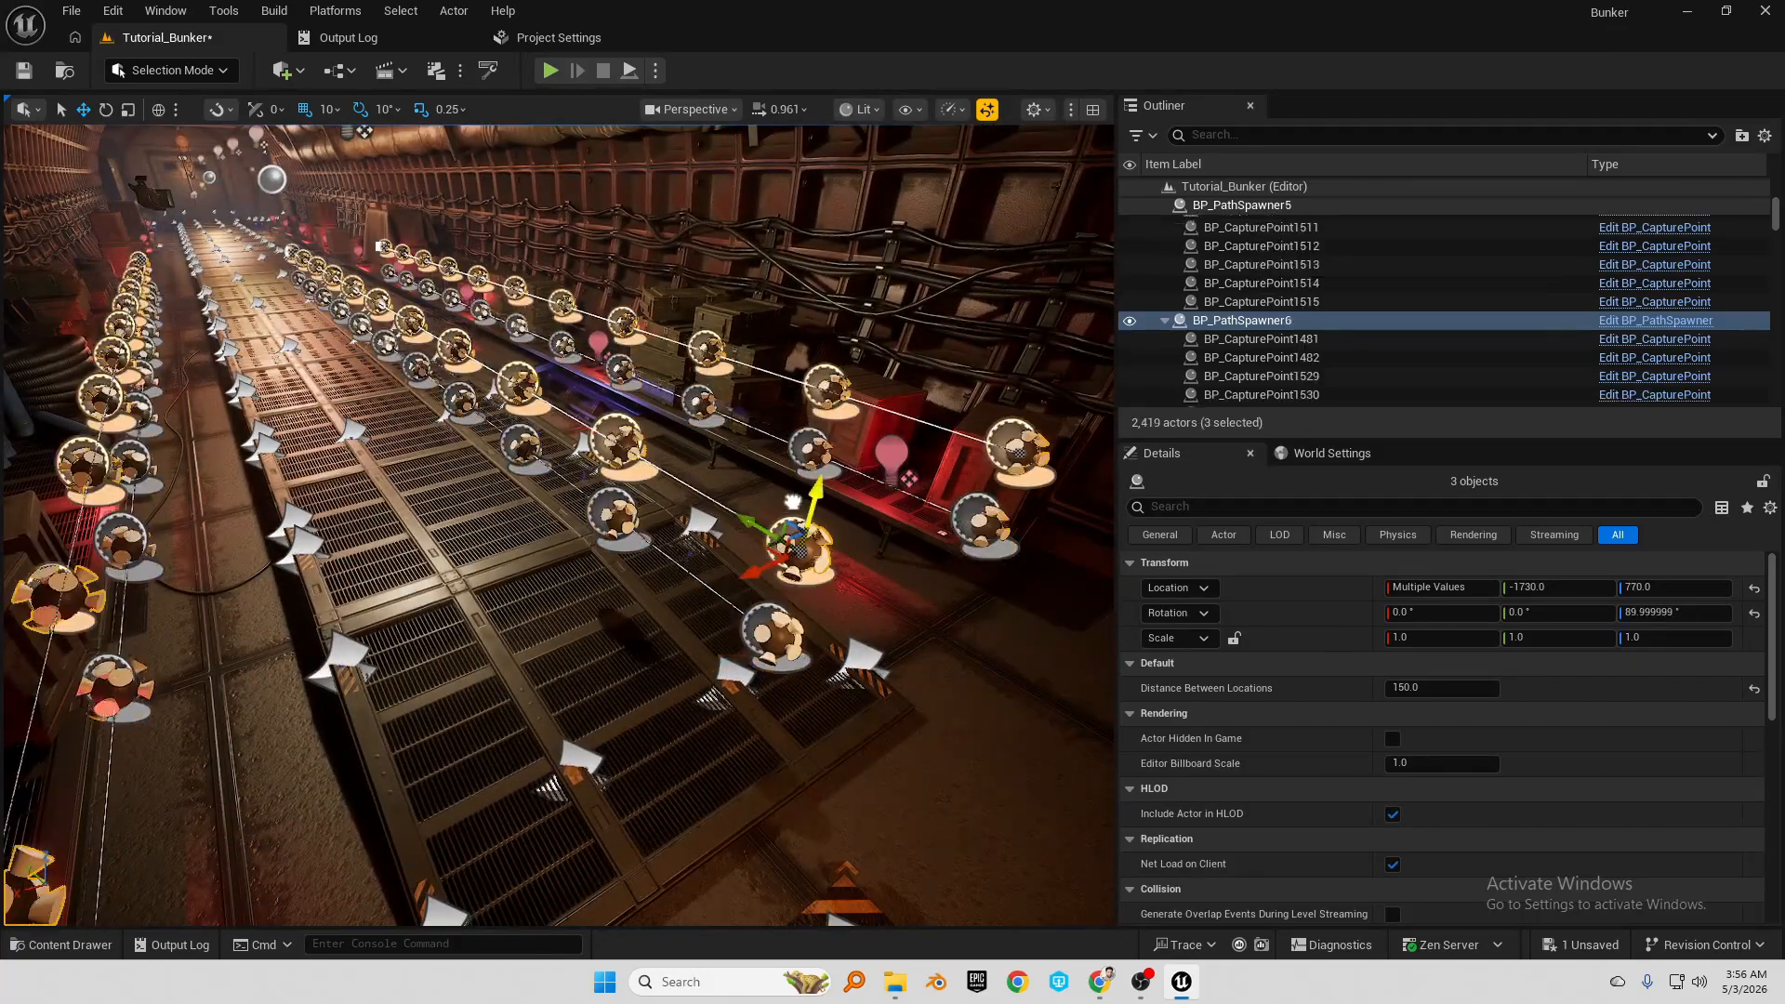
{"action": "right_click_drag", "start_coordinate": [837, 390], "coordinate": [725, 307]}
{"action": "key", "text": "s"}
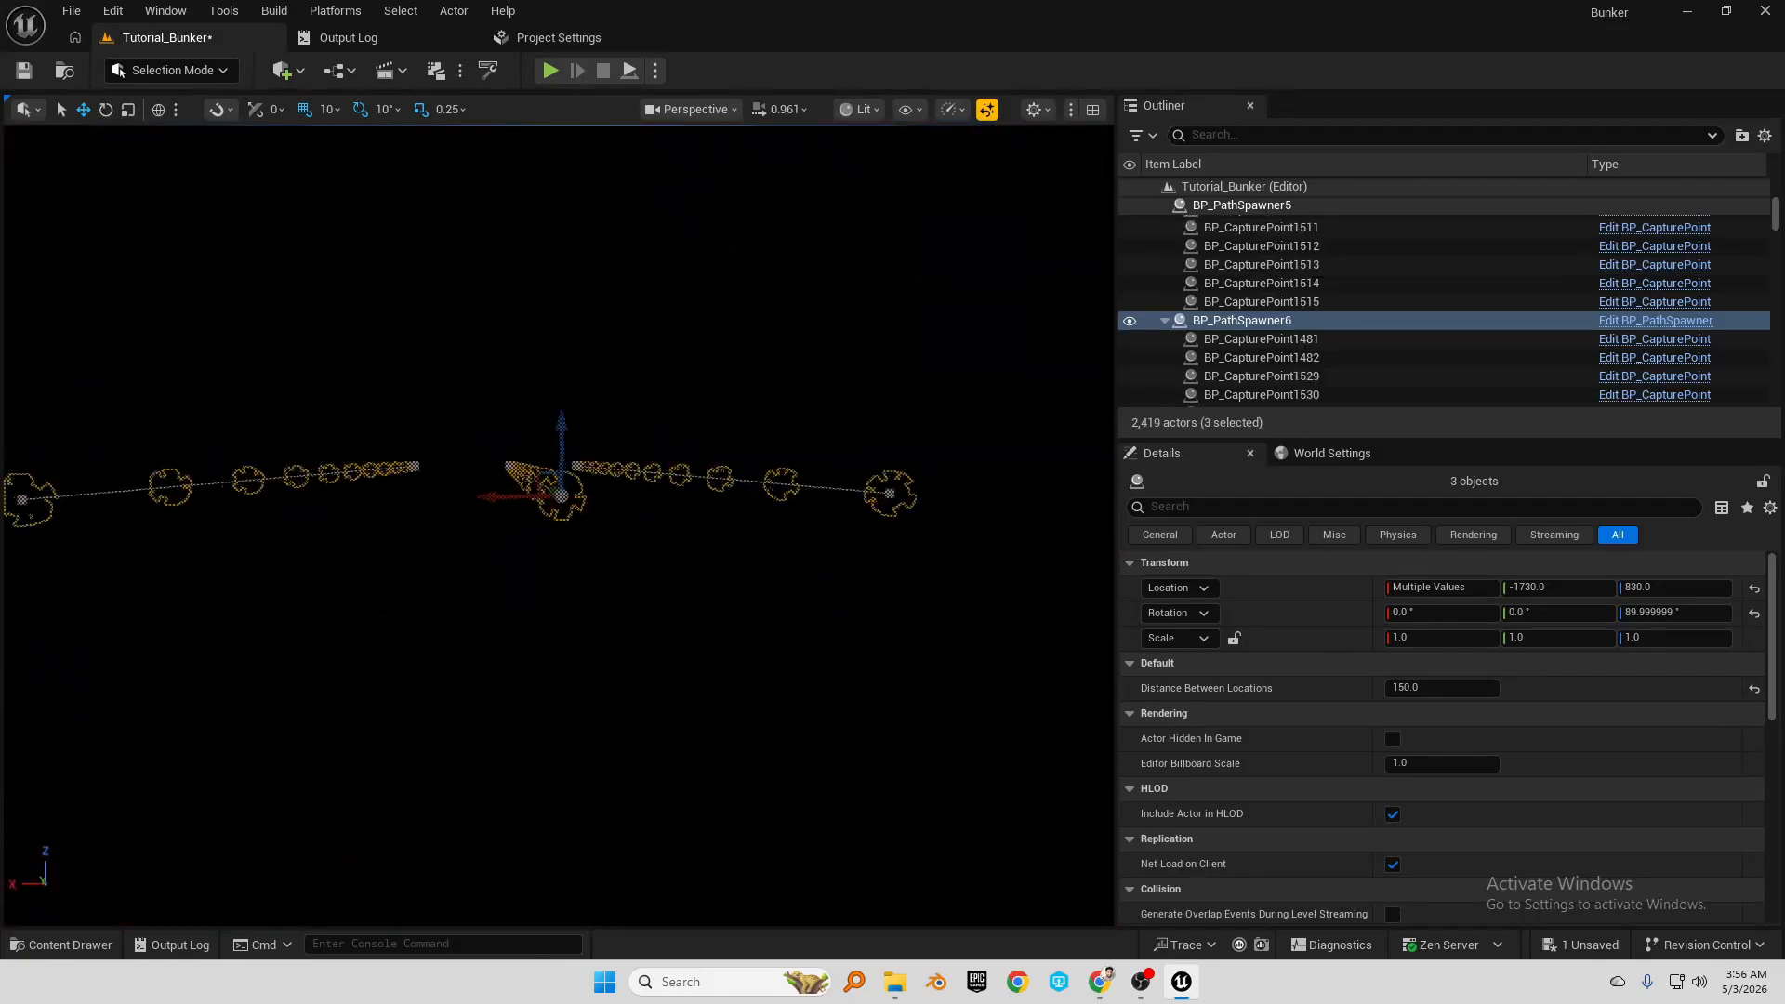
Raise the three duplicated path spawners to about Z 980, level with the lower wall pipes
{"action": "key", "text": "w"}
{"action": "right_click_drag", "start_coordinate": [636, 405], "coordinate": [624, 398]}
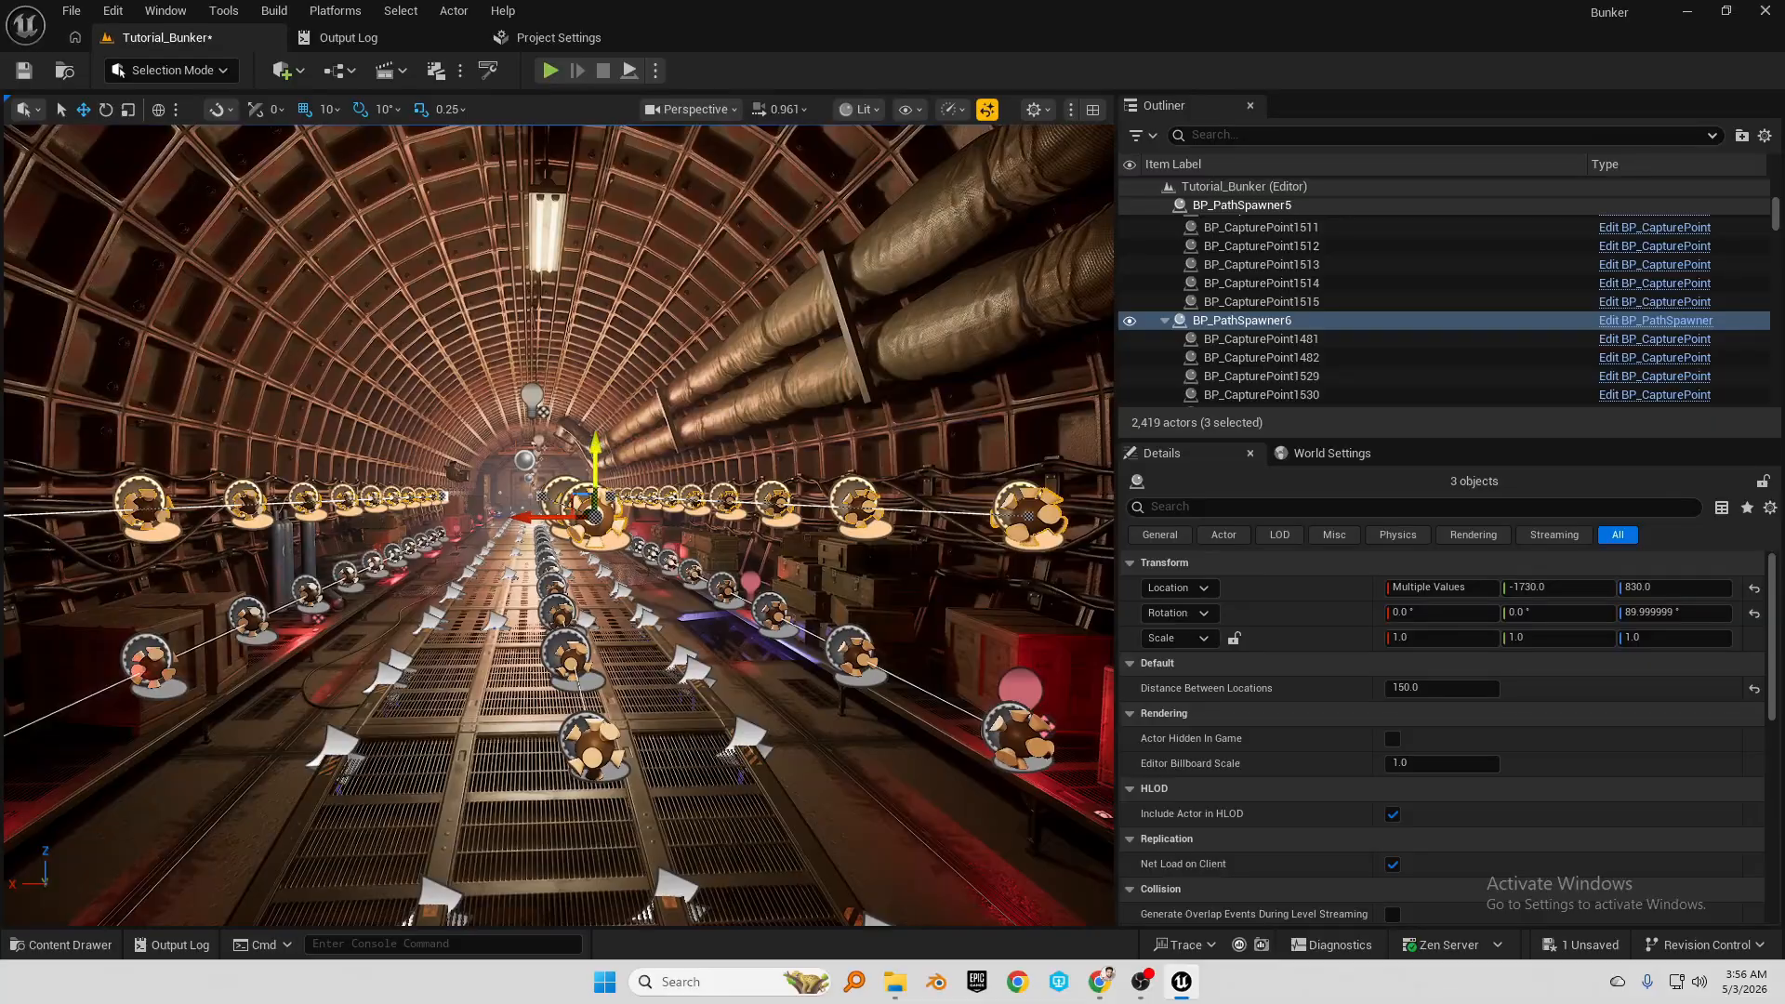
{"action": "left_click_drag", "start_coordinate": [595, 456], "coordinate": [596, 162]}
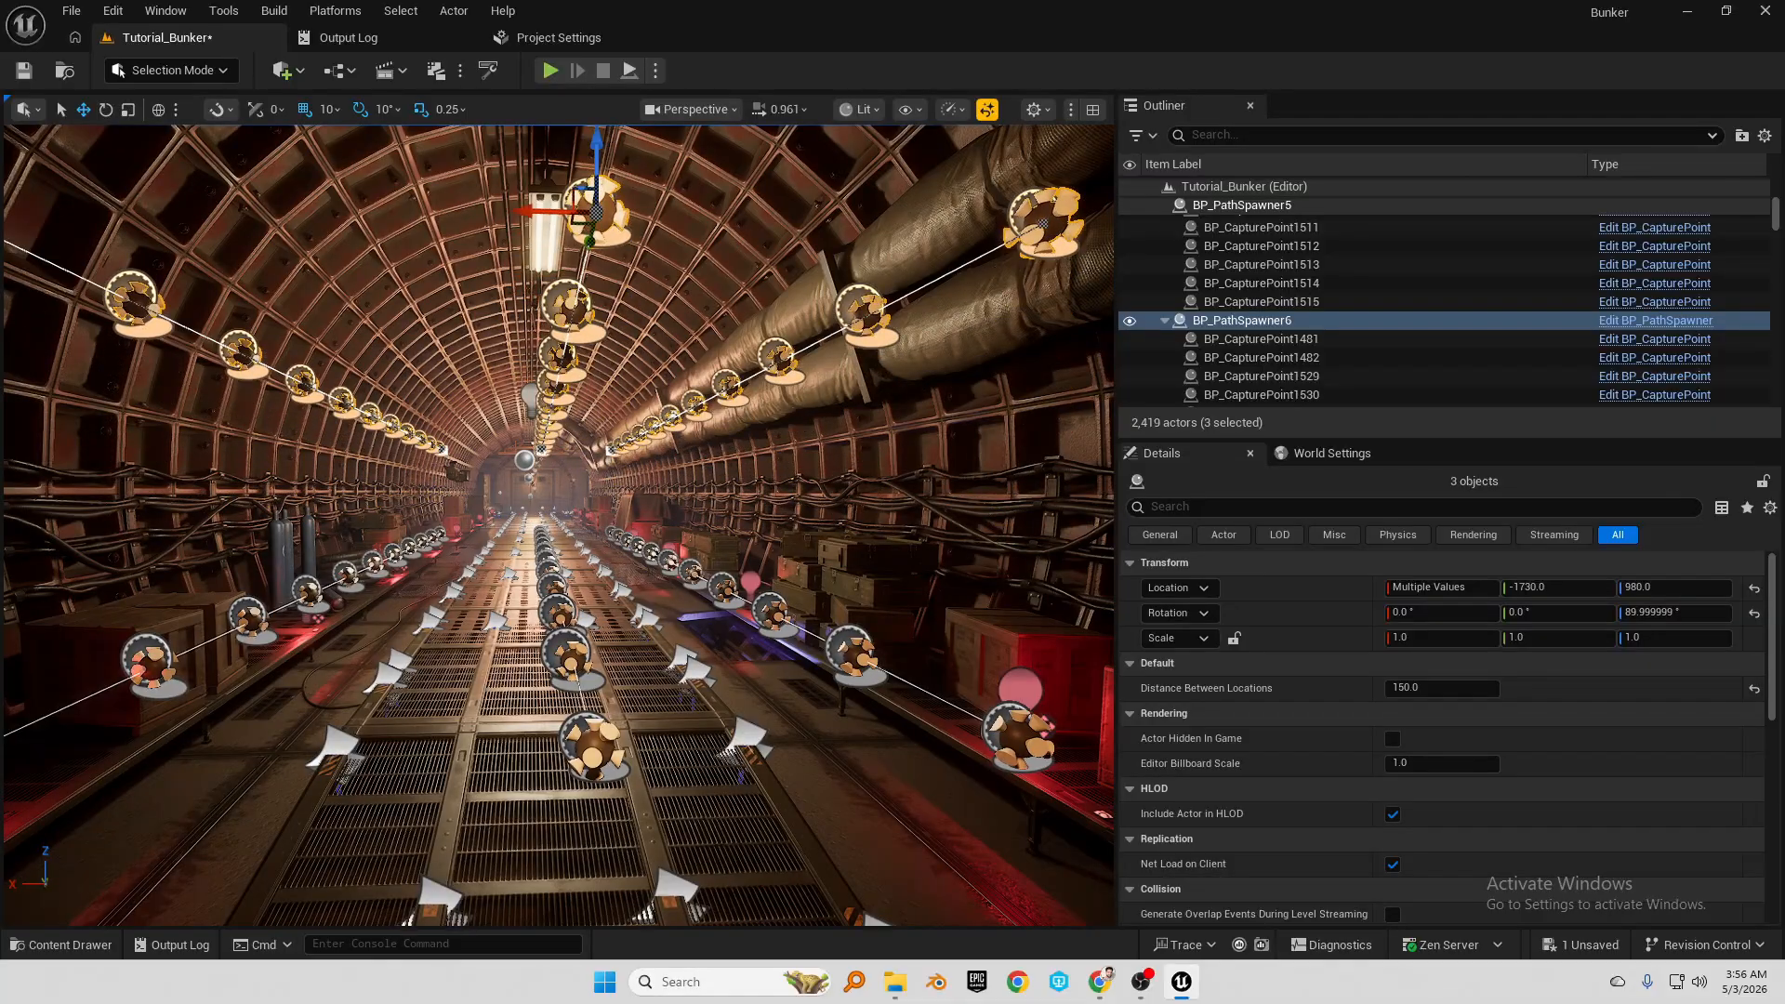
{"action": "key", "text": "e"}
{"action": "right_click_drag", "start_coordinate": [596, 168], "coordinate": [581, 220]}
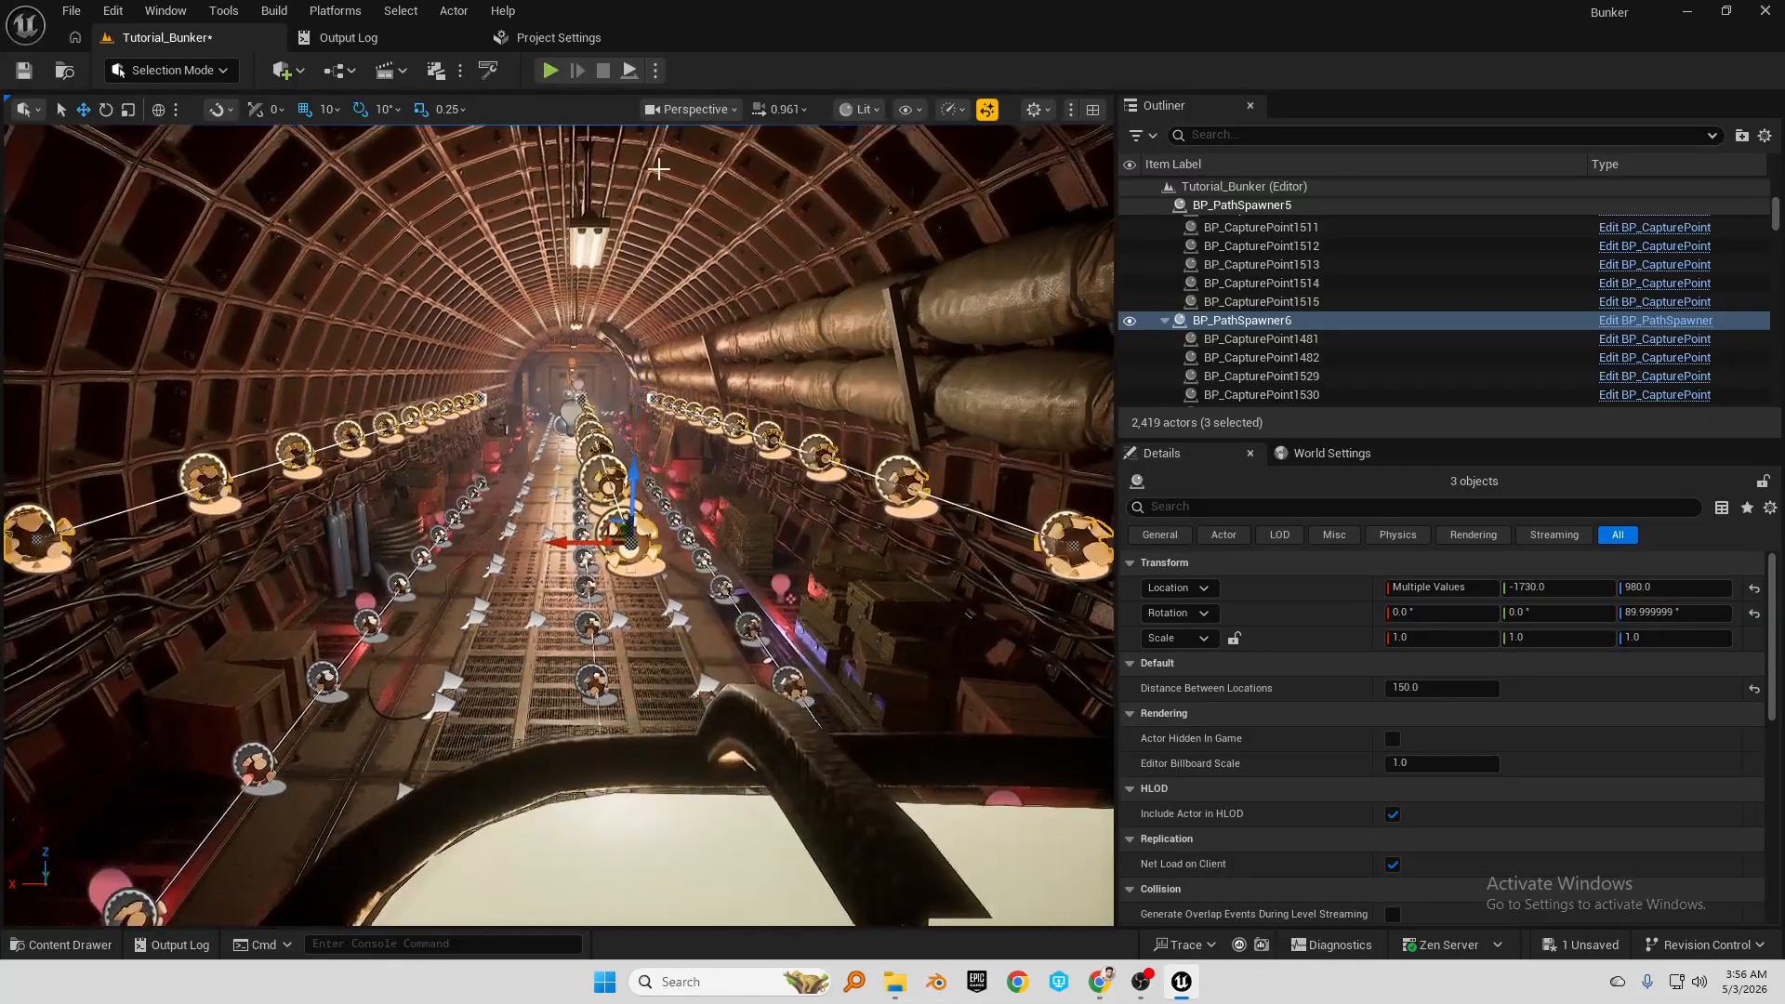
Try to raise the start point of the middle upper path toward the ceiling lights, and undo the move
{"action": "left_click", "coordinate": [633, 549]}
{"action": "left_click_drag", "start_coordinate": [637, 488], "coordinate": [644, 320]}
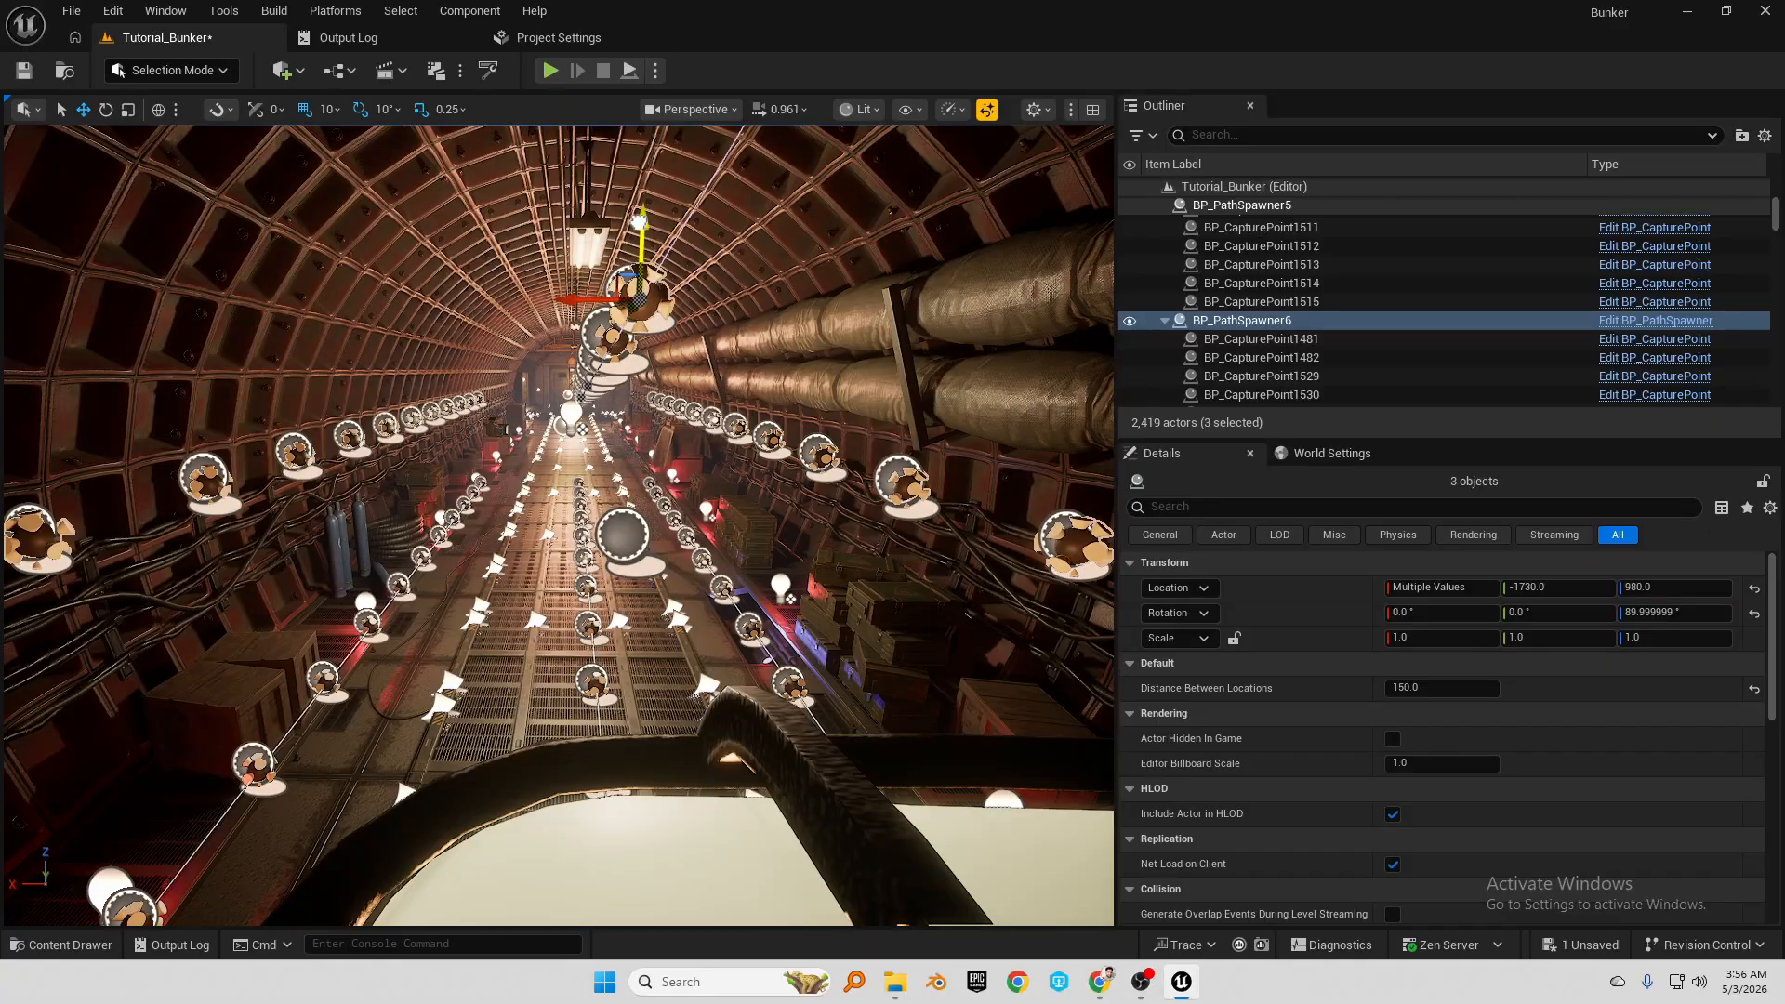
{"action": "left_click_drag", "start_coordinate": [639, 221], "coordinate": [642, 159]}
{"action": "key", "text": "w"}
{"action": "right_click_drag", "start_coordinate": [643, 158], "coordinate": [744, 107]}
{"action": "key", "text": "s"}
{"action": "key", "text": "s"}
{"action": "right_click_drag", "start_coordinate": [650, 419], "coordinate": [785, 390]}
{"action": "key", "text": "ctrl+z"}
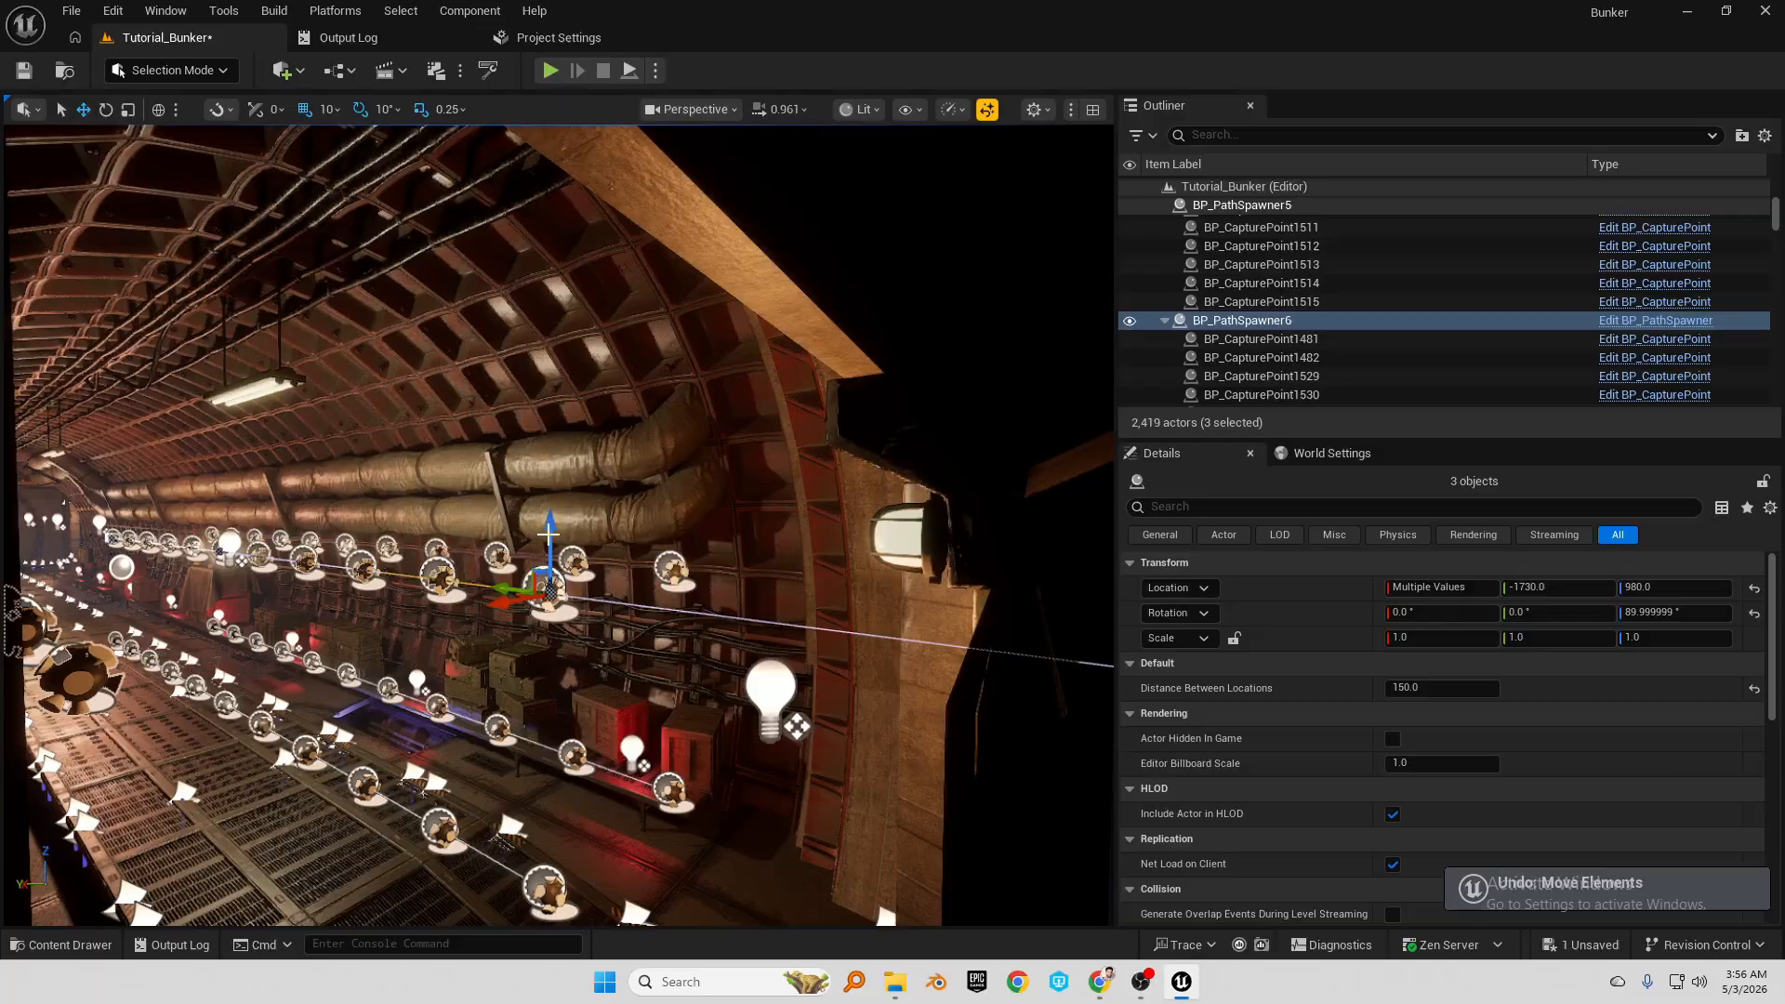
Select only the middle upper path spawner and raise it to about Z 1140, near the ceiling lights
{"action": "left_click", "coordinate": [610, 546]}
{"action": "left_click", "coordinate": [549, 591]}
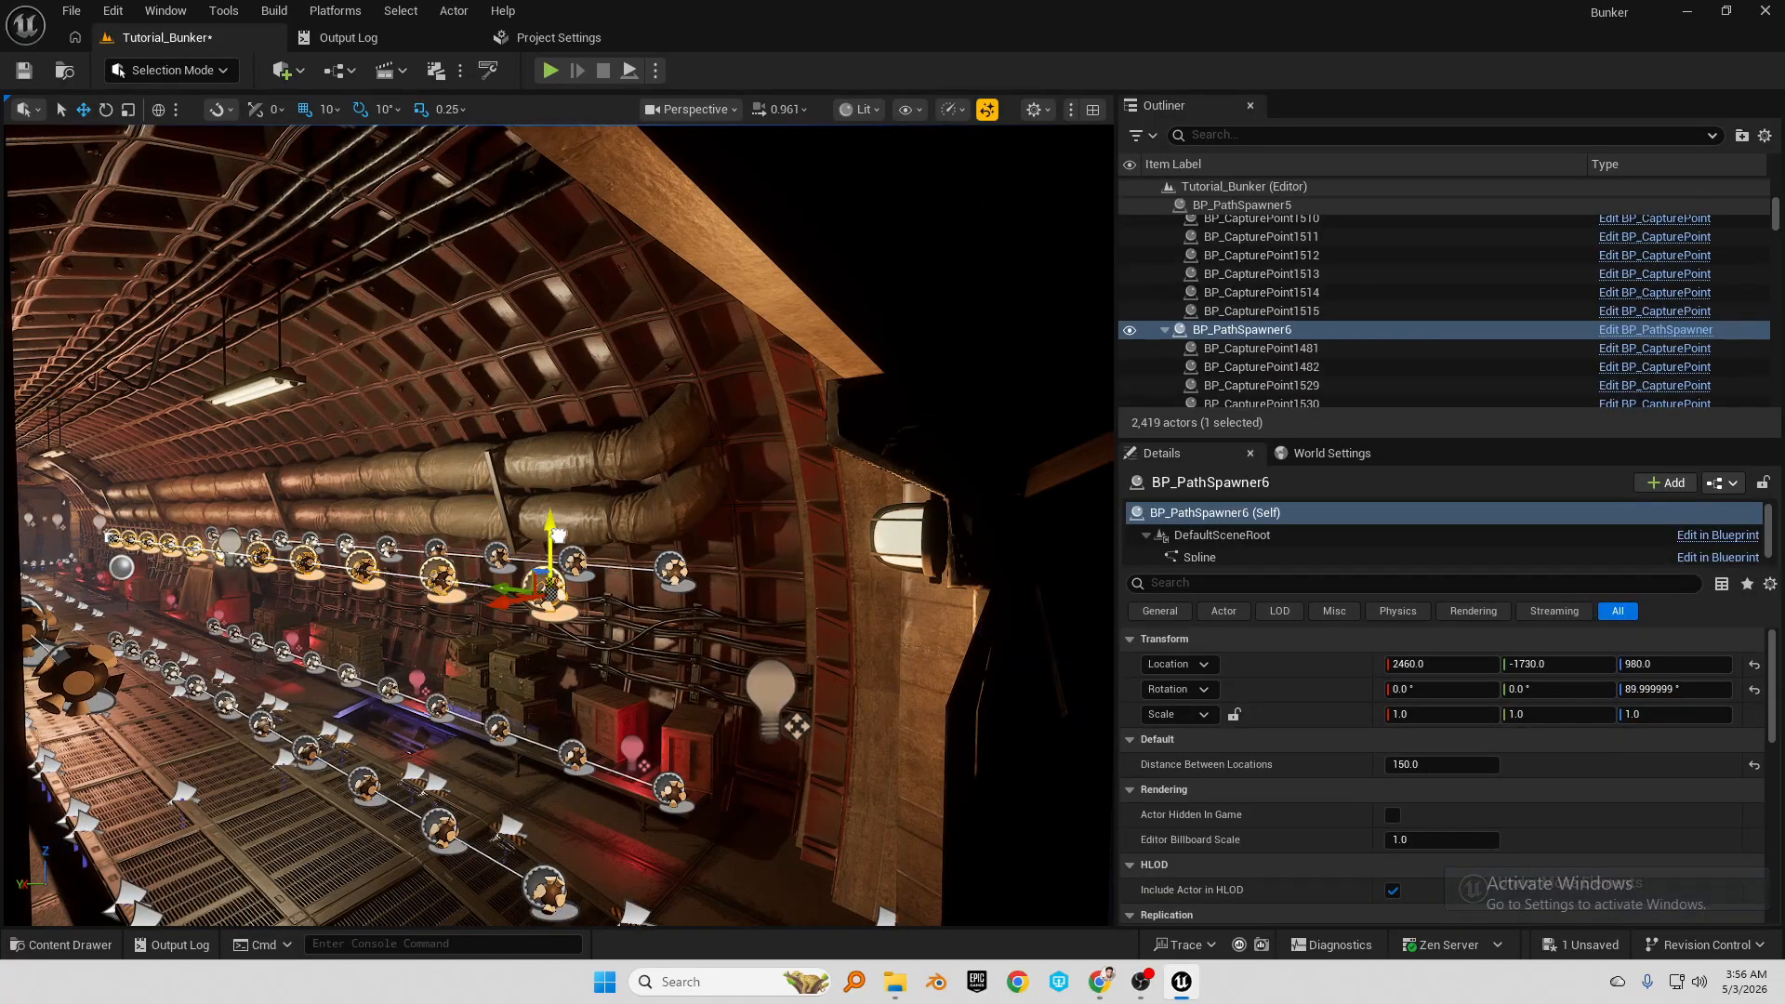
{"action": "left_click_drag", "start_coordinate": [558, 535], "coordinate": [531, 304]}
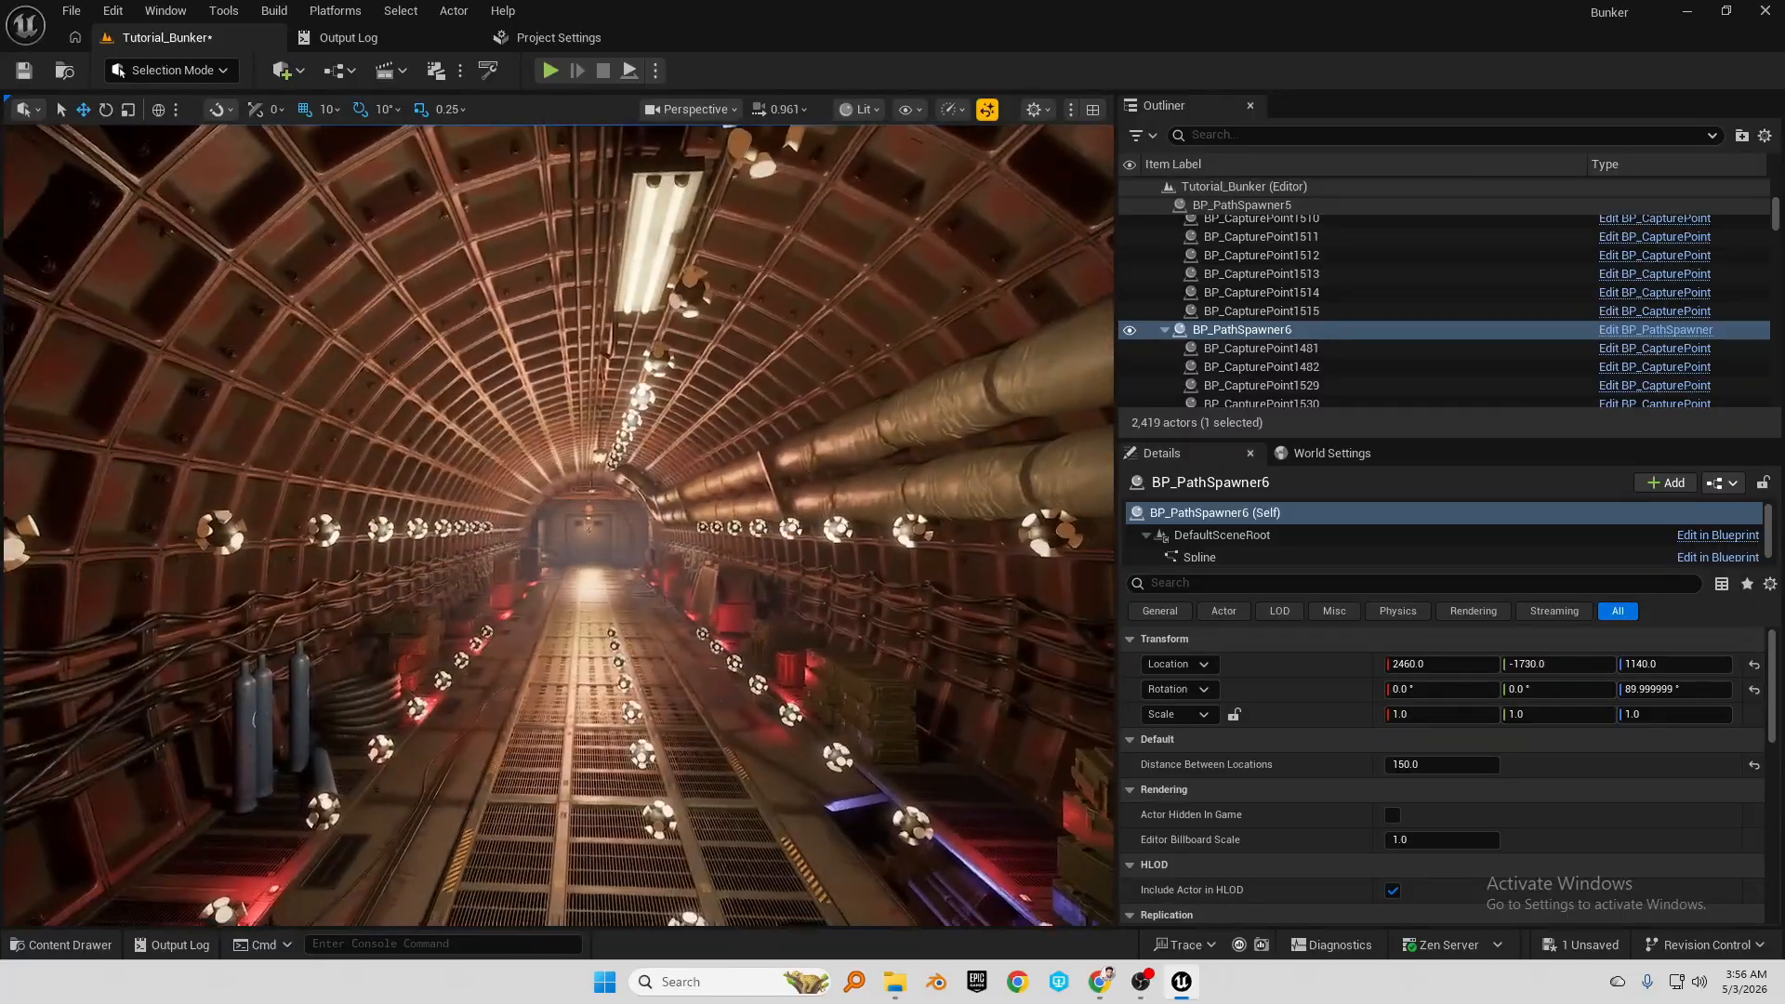
{"action": "right_click_drag", "start_coordinate": [558, 525], "coordinate": [673, 655]}
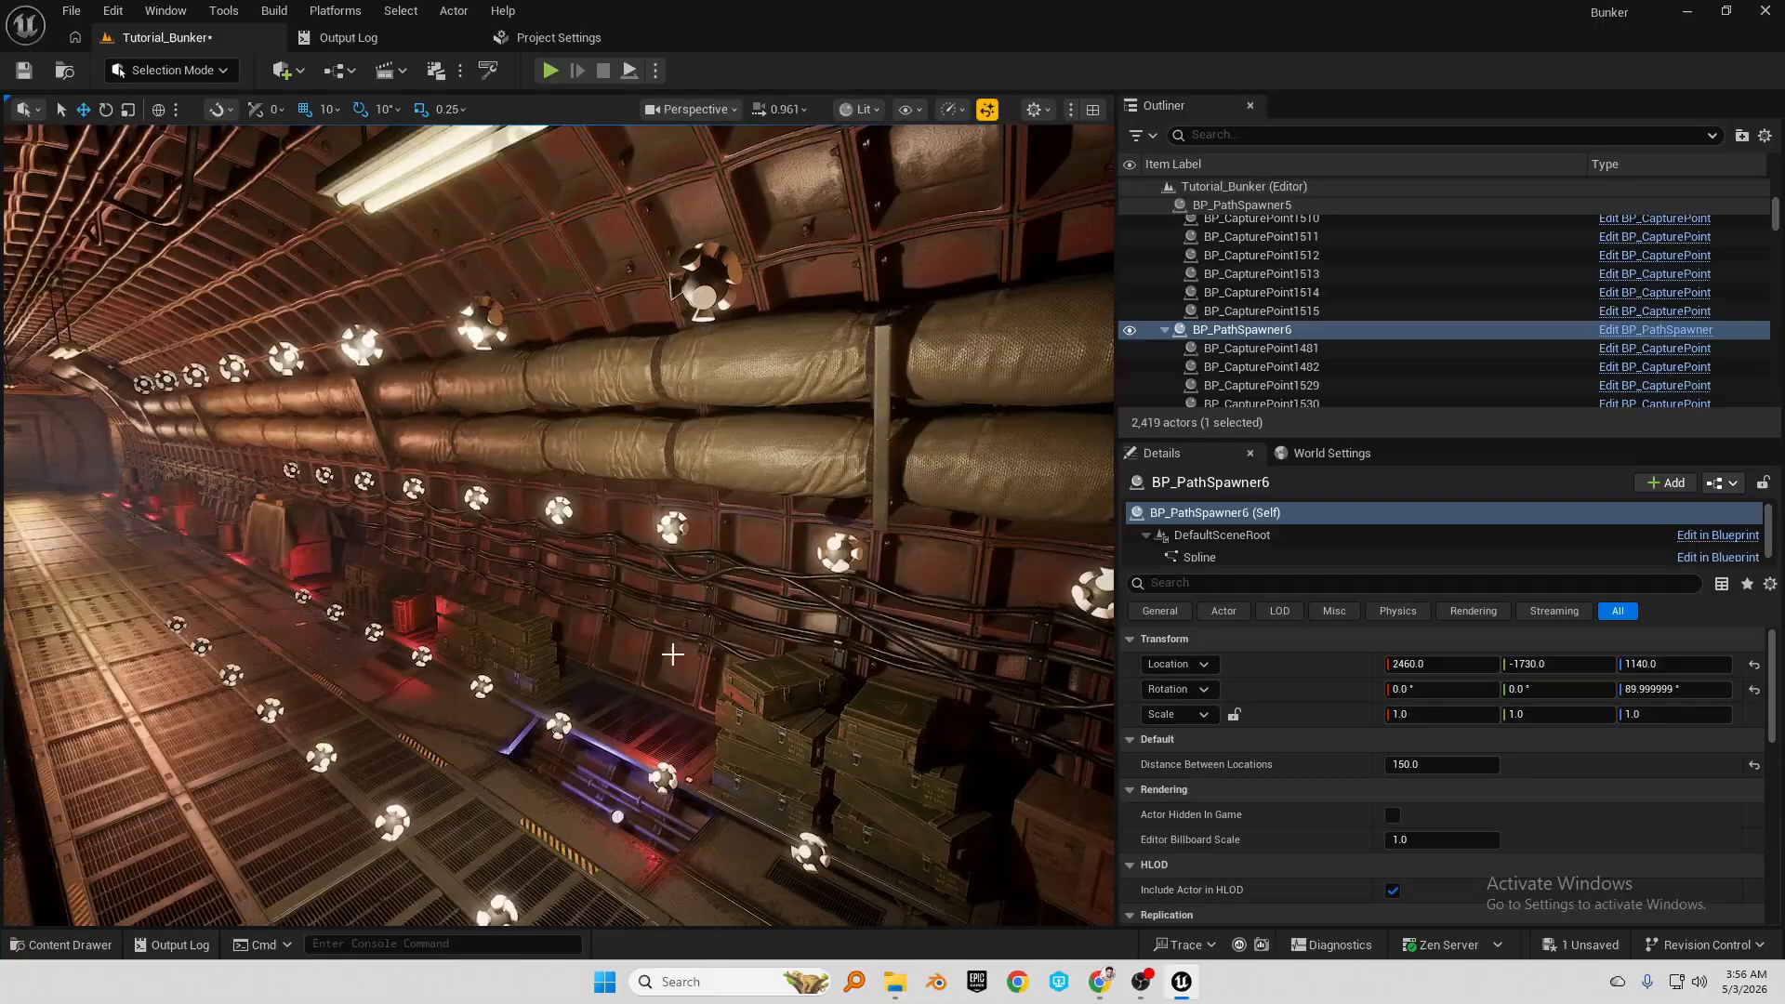
Place a BP_CapturePoint from the UnrealToColmap Blueprints folder on top of the stacked green ammo boxes
{"action": "left_click", "coordinate": [63, 945]}
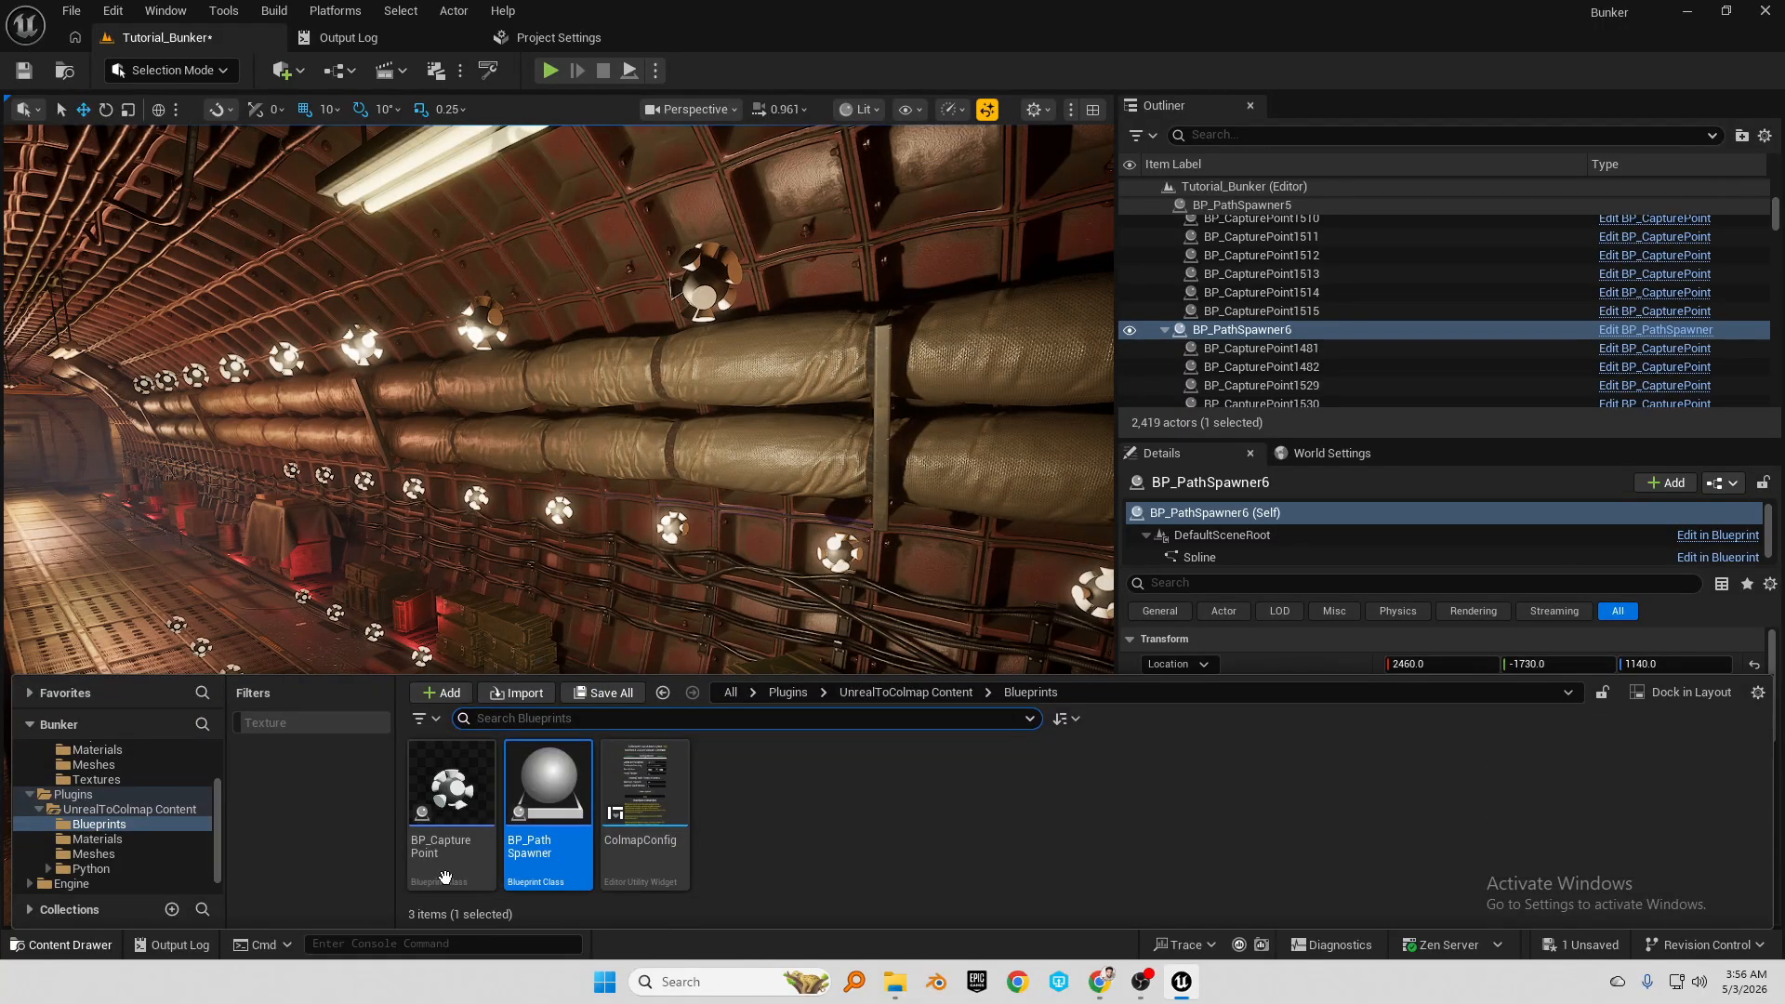
{"action": "mouse_move", "coordinate": [902, 477]}
{"action": "right_mouse_down"}
{"action": "mouse_move", "coordinate": [939, 595]}
{"action": "mouse_move", "coordinate": [902, 477]}
{"action": "right_mouse_up"}
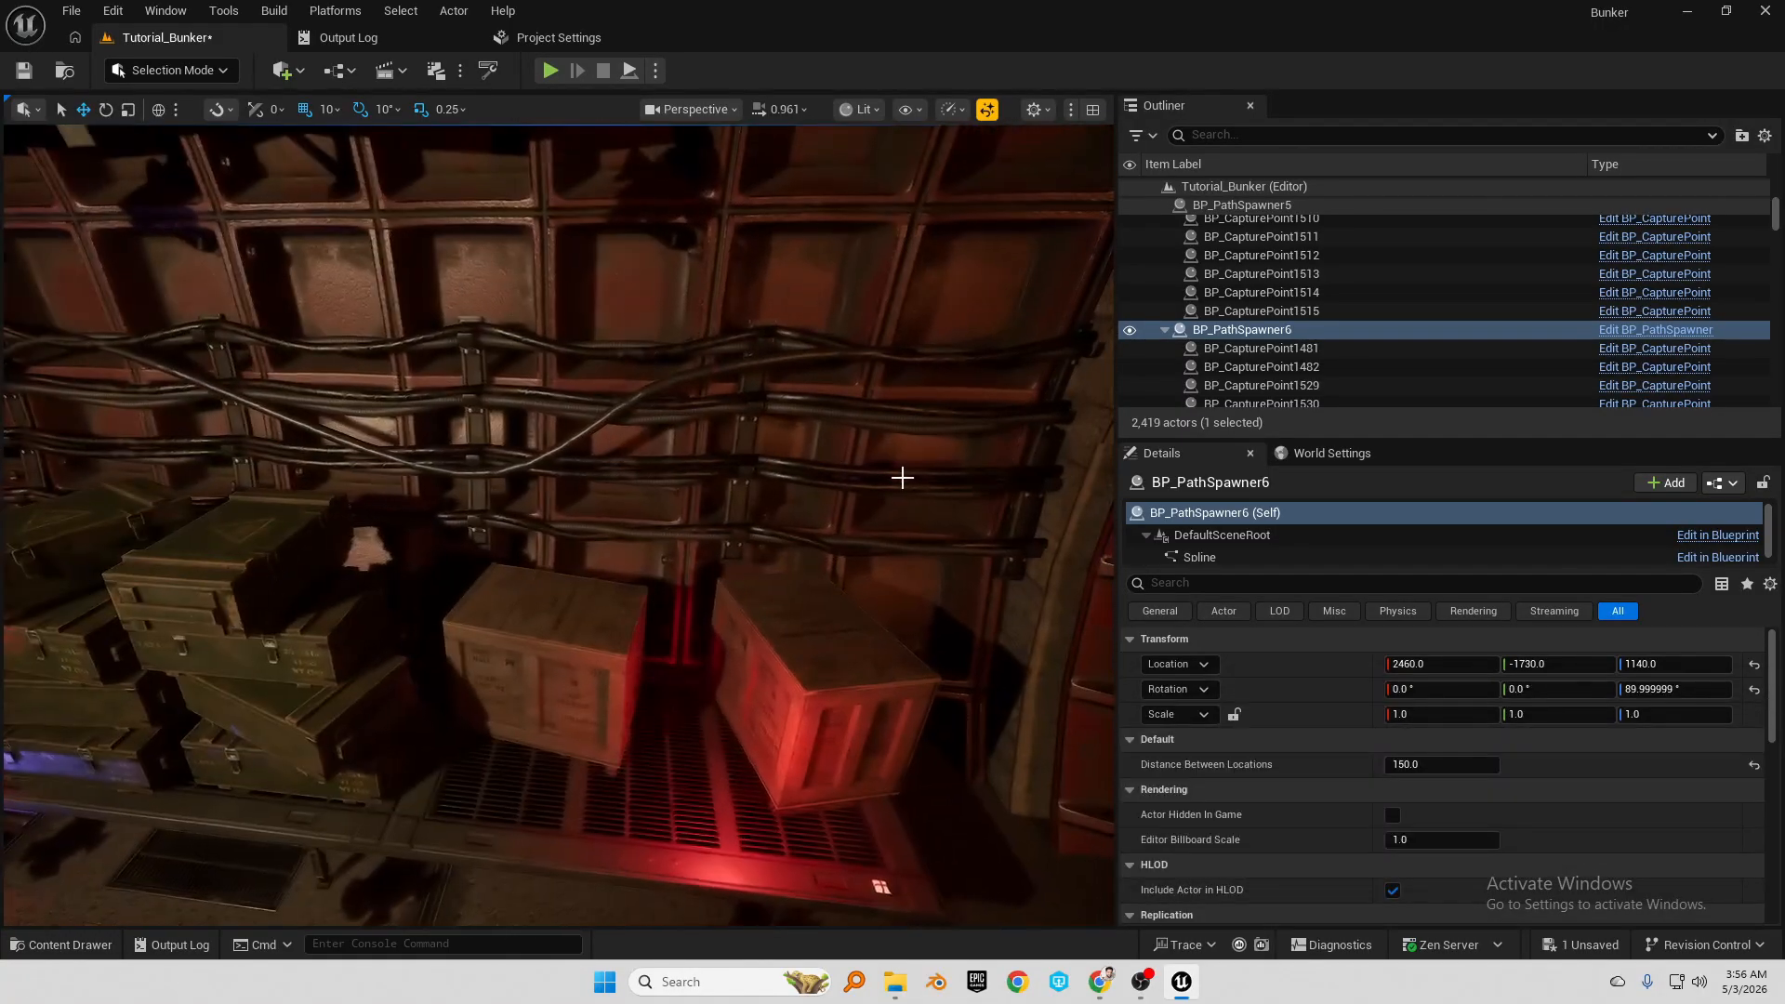
{"action": "right_click_drag", "start_coordinate": [914, 396], "coordinate": [624, 532]}
{"action": "right_click_drag", "start_coordinate": [565, 427], "coordinate": [651, 442]}
{"action": "left_click", "coordinate": [48, 946]}
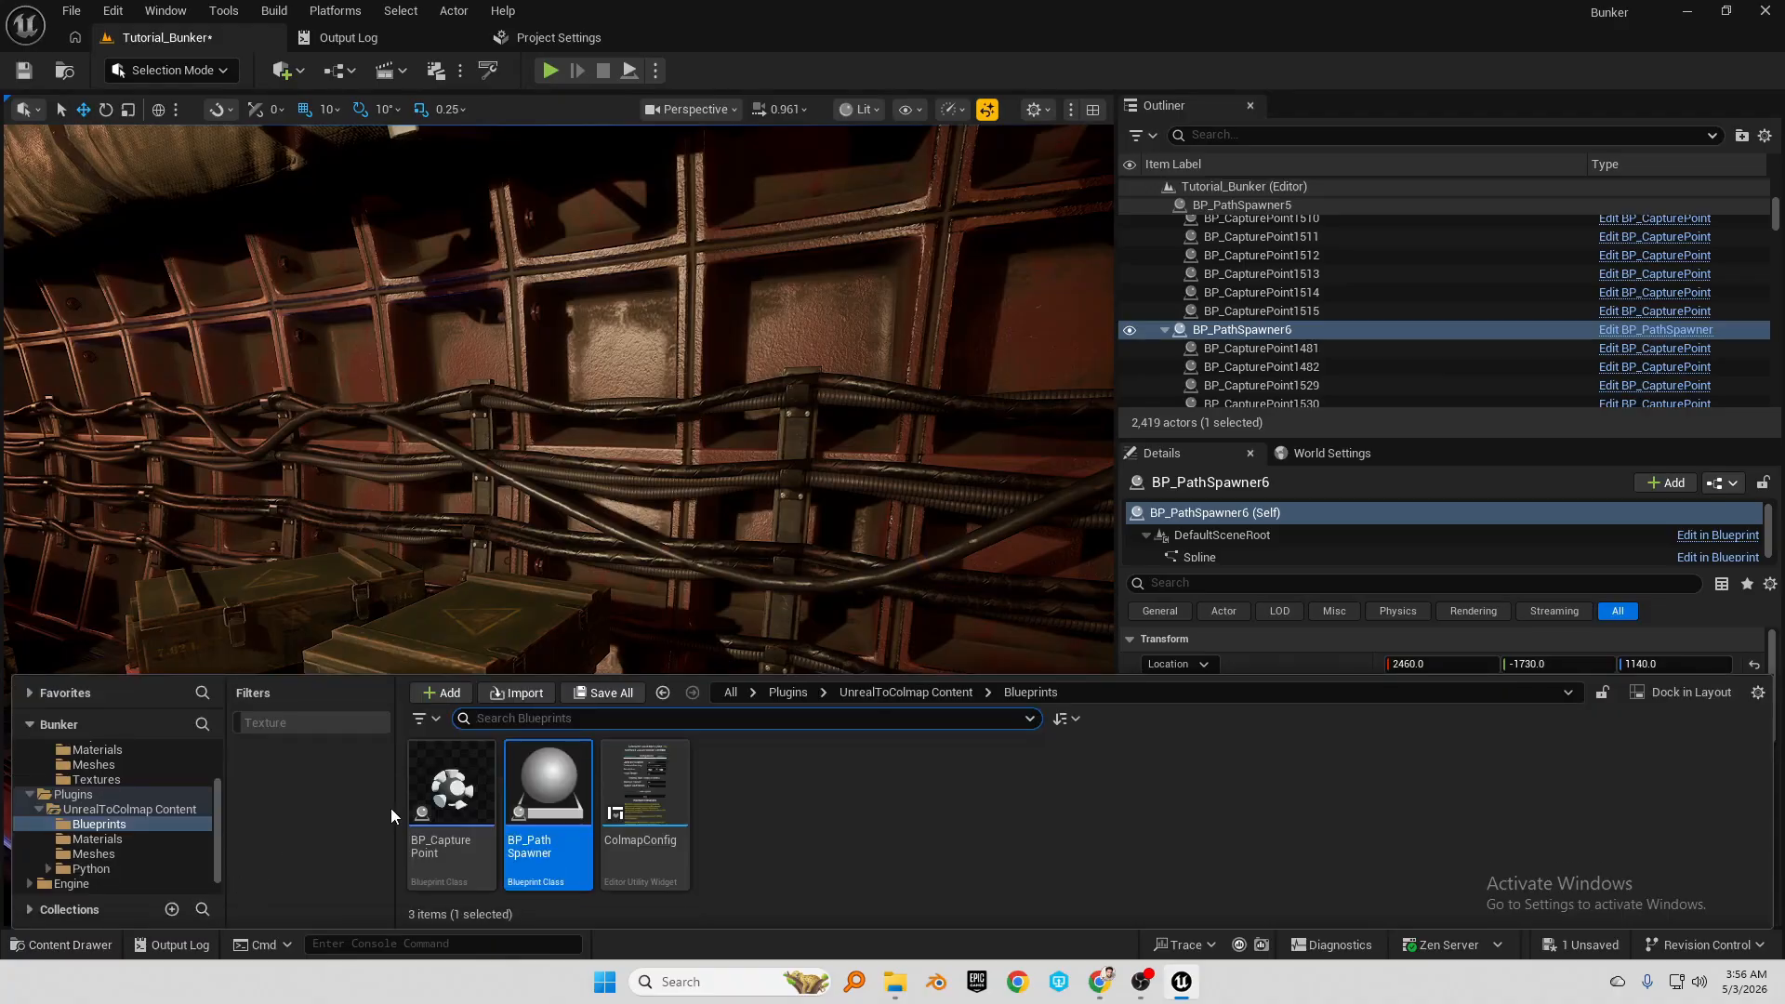
{"action": "left_click_drag", "start_coordinate": [452, 790], "coordinate": [472, 610]}
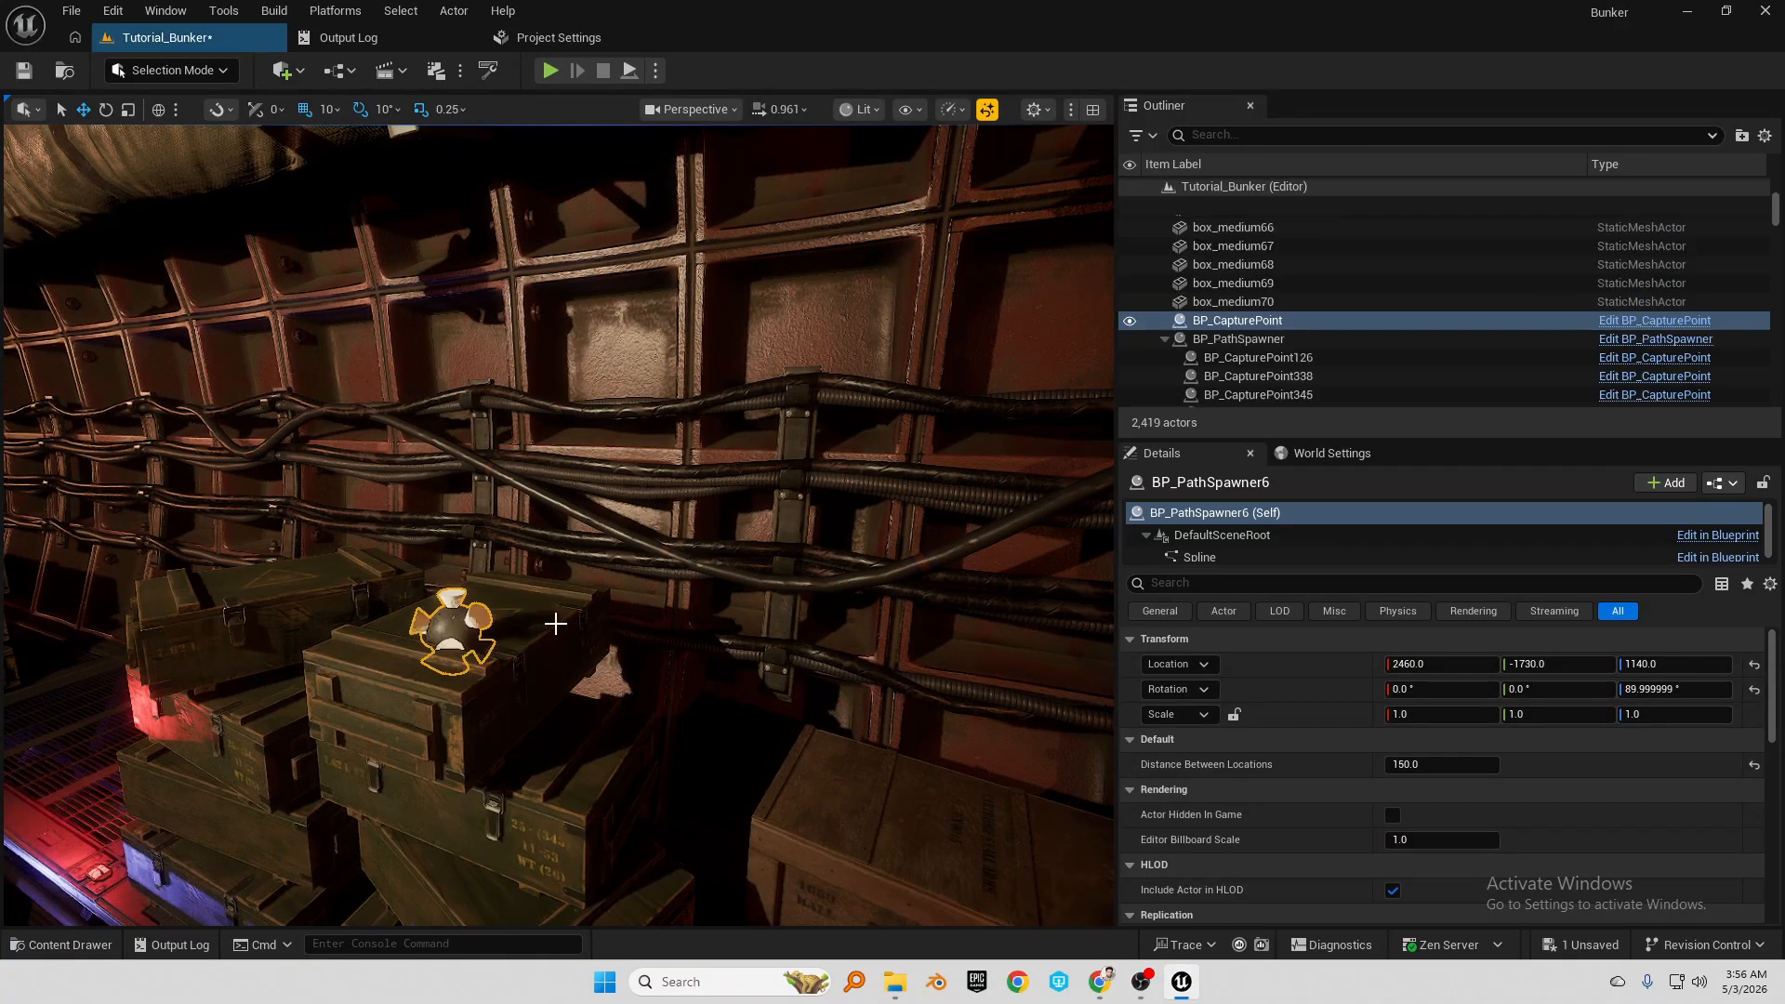
{"action": "right_click_drag", "start_coordinate": [558, 622], "coordinate": [598, 506]}
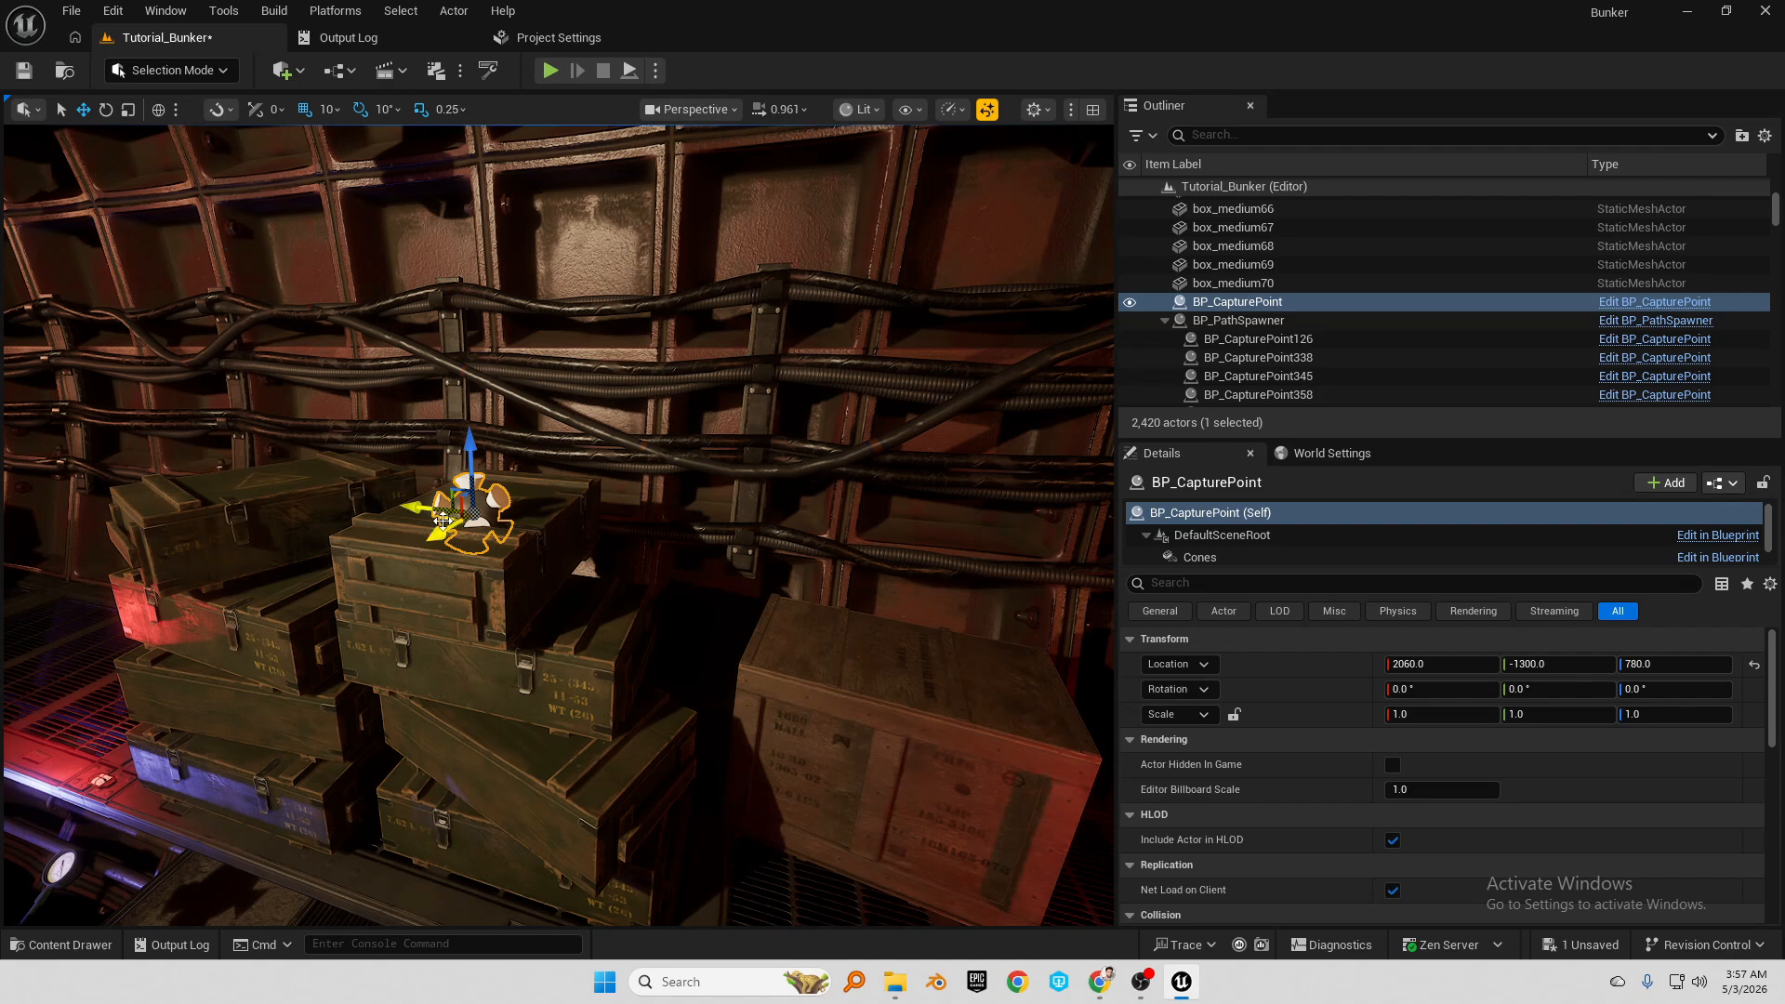
Move the capture point beside the wooden crate and duplicate it twice around the boxes, the last copy at about X 2140, Y -1330, Z 800
{"action": "left_click_drag", "start_coordinate": [443, 519], "coordinate": [822, 558]}
{"action": "right_click_drag", "start_coordinate": [822, 558], "coordinate": [581, 632]}
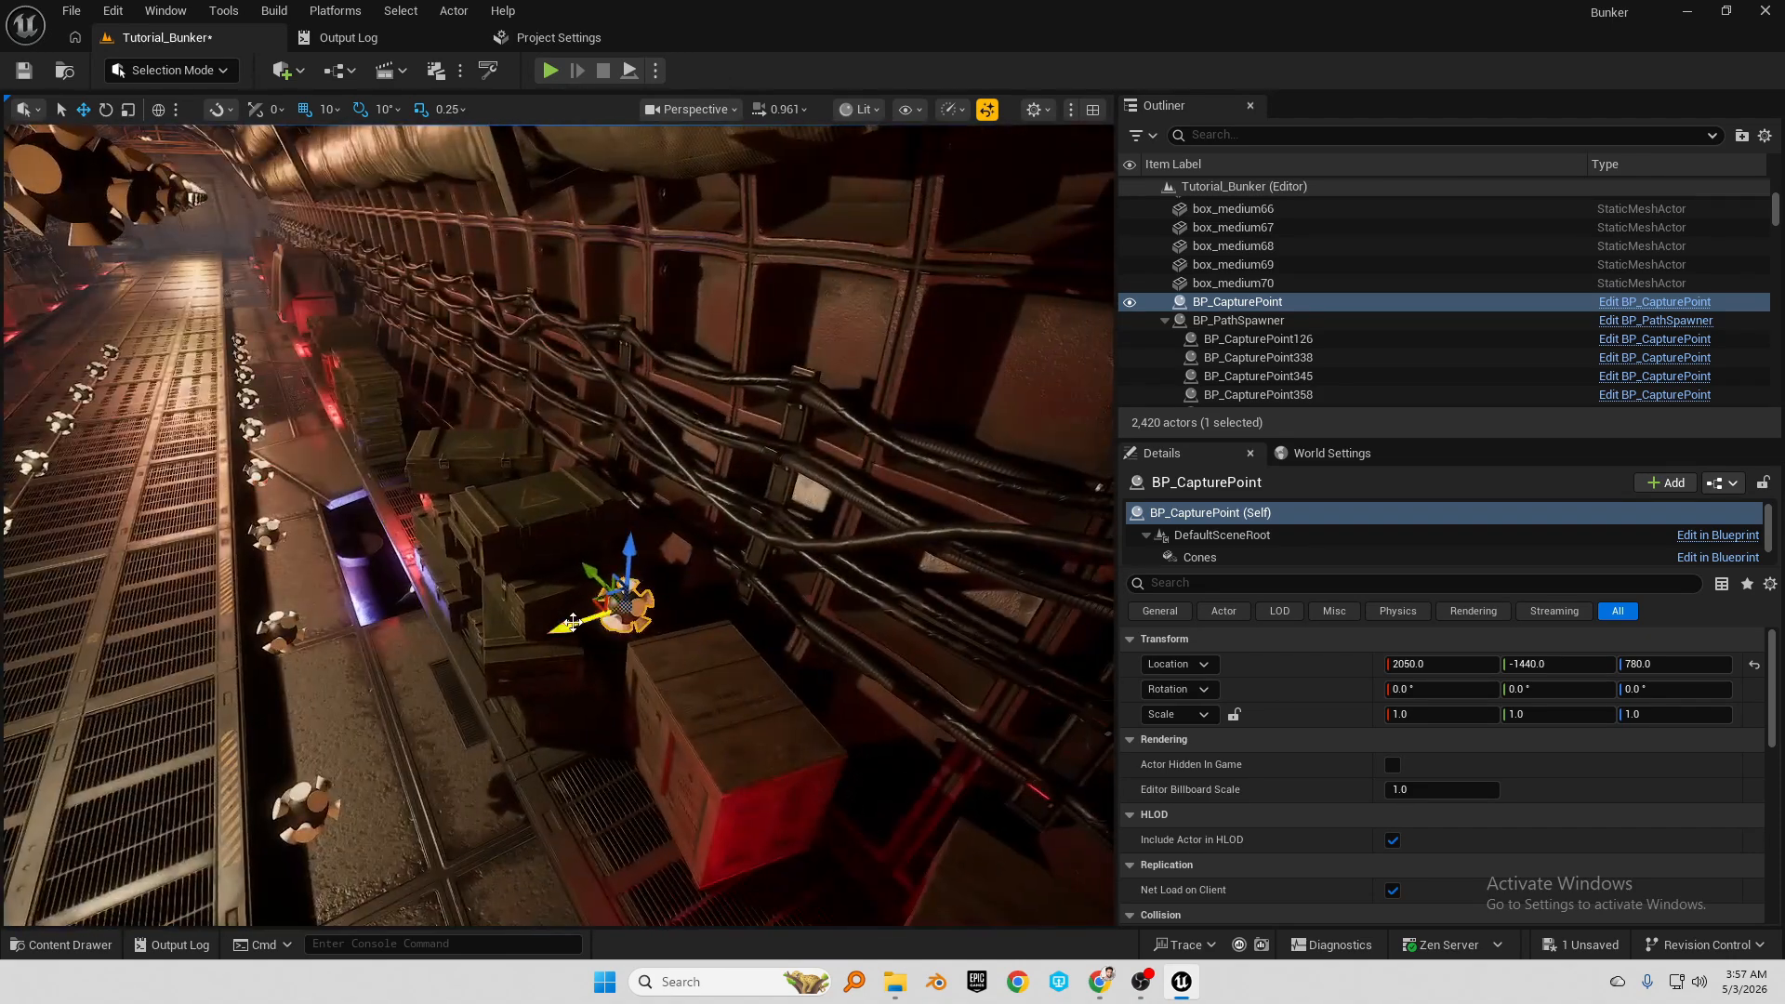
{"action": "left_click_drag", "start_coordinate": [587, 622], "coordinate": [408, 467]}
{"action": "right_click_drag", "start_coordinate": [408, 467], "coordinate": [595, 474]}
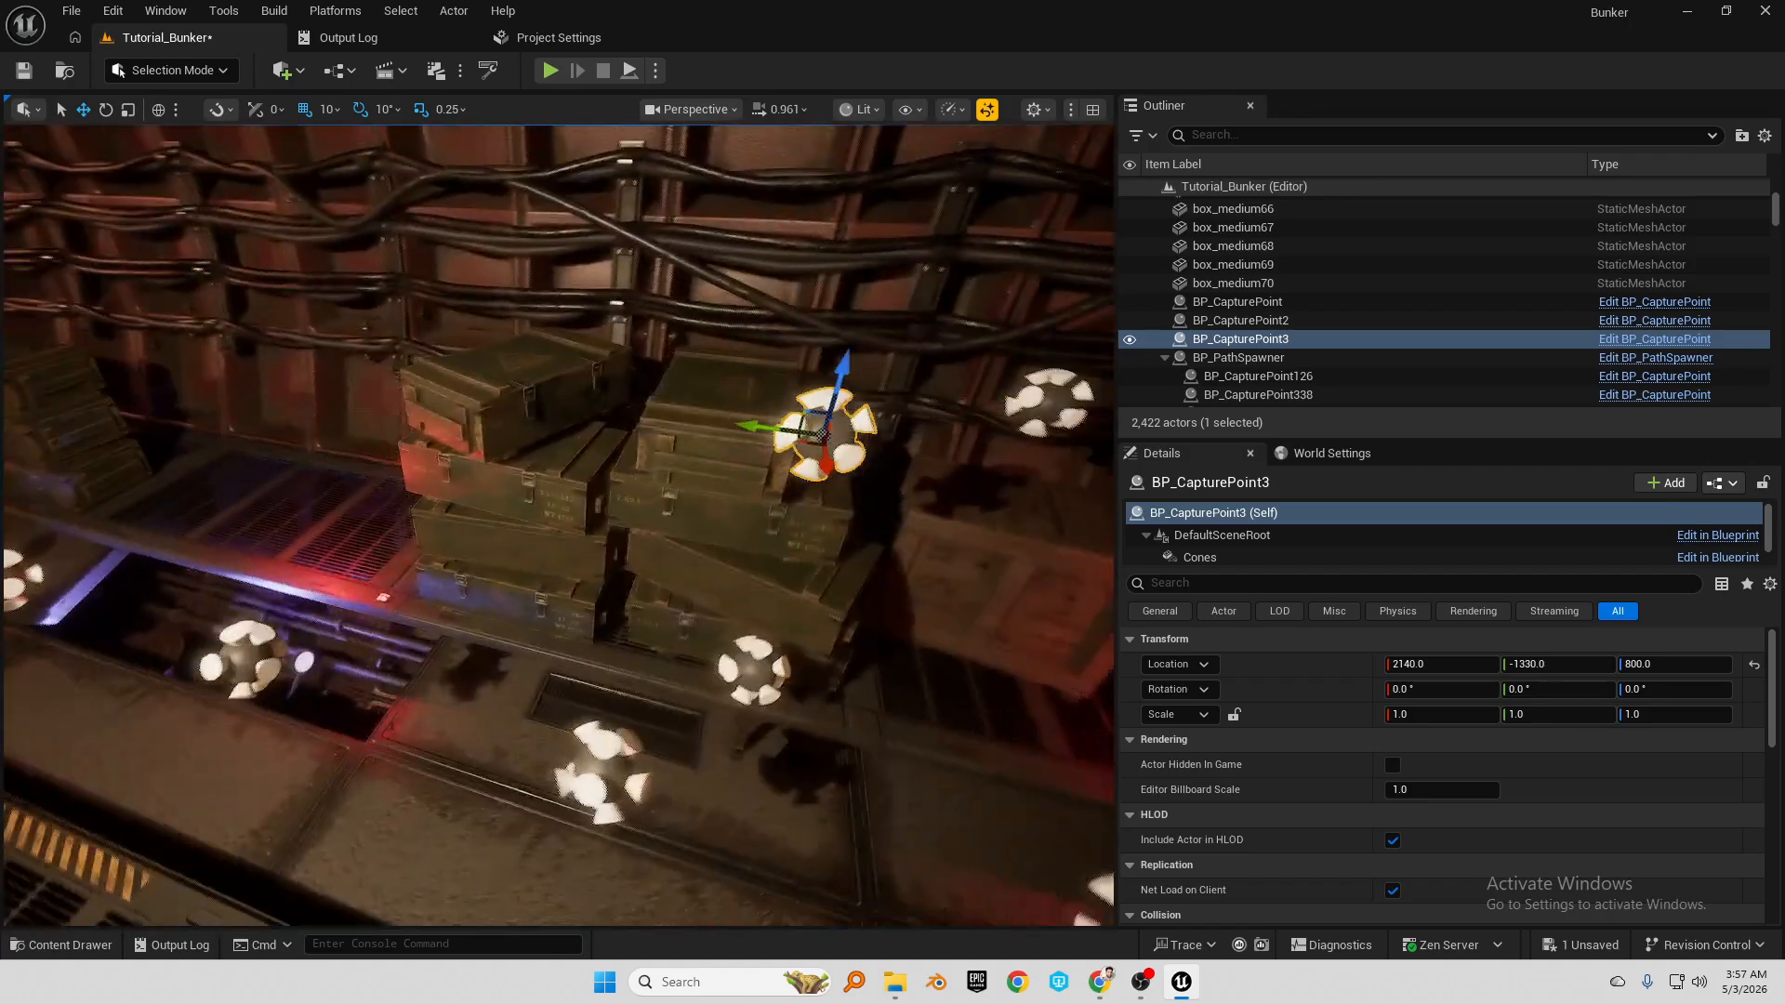
Position the newest capture point above the green ammo boxes at about X 2040, Y -1270, Z 820
{"action": "right_click_drag", "start_coordinate": [400, 387], "coordinate": [540, 387]}
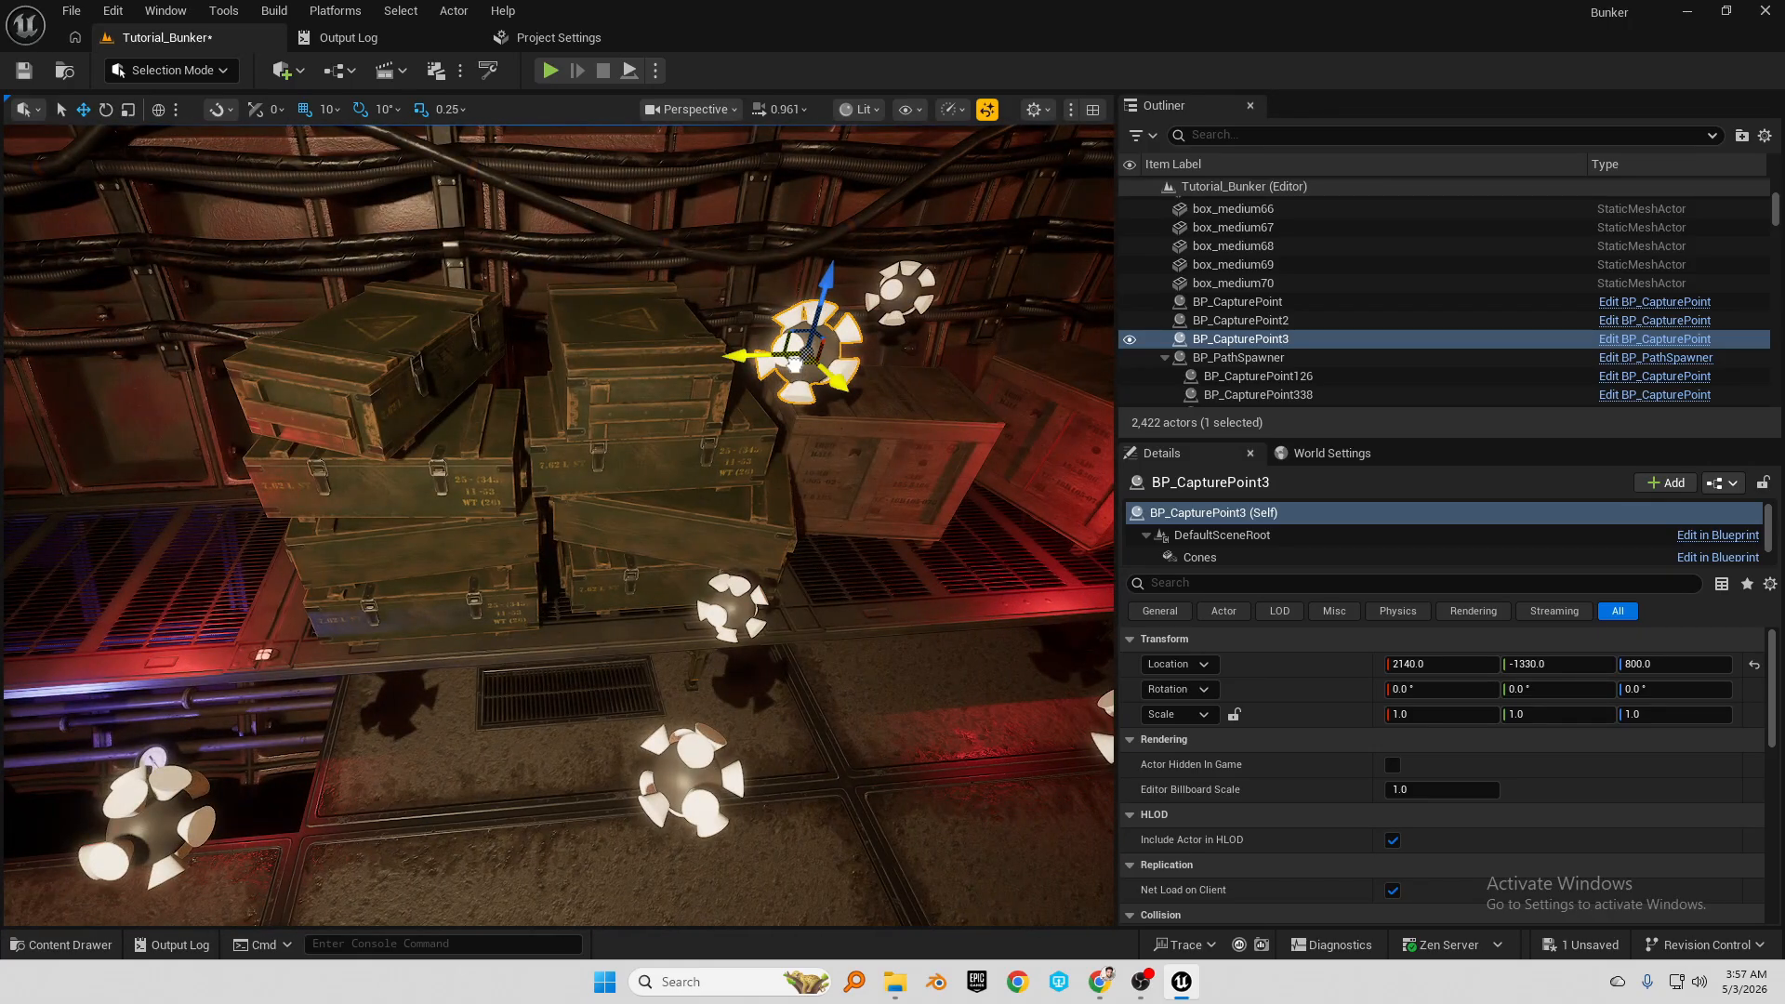
{"action": "left_click_drag", "start_coordinate": [794, 368], "coordinate": [409, 284]}
{"action": "key", "text": "s"}
{"action": "right_click_drag", "start_coordinate": [409, 284], "coordinate": [469, 244]}
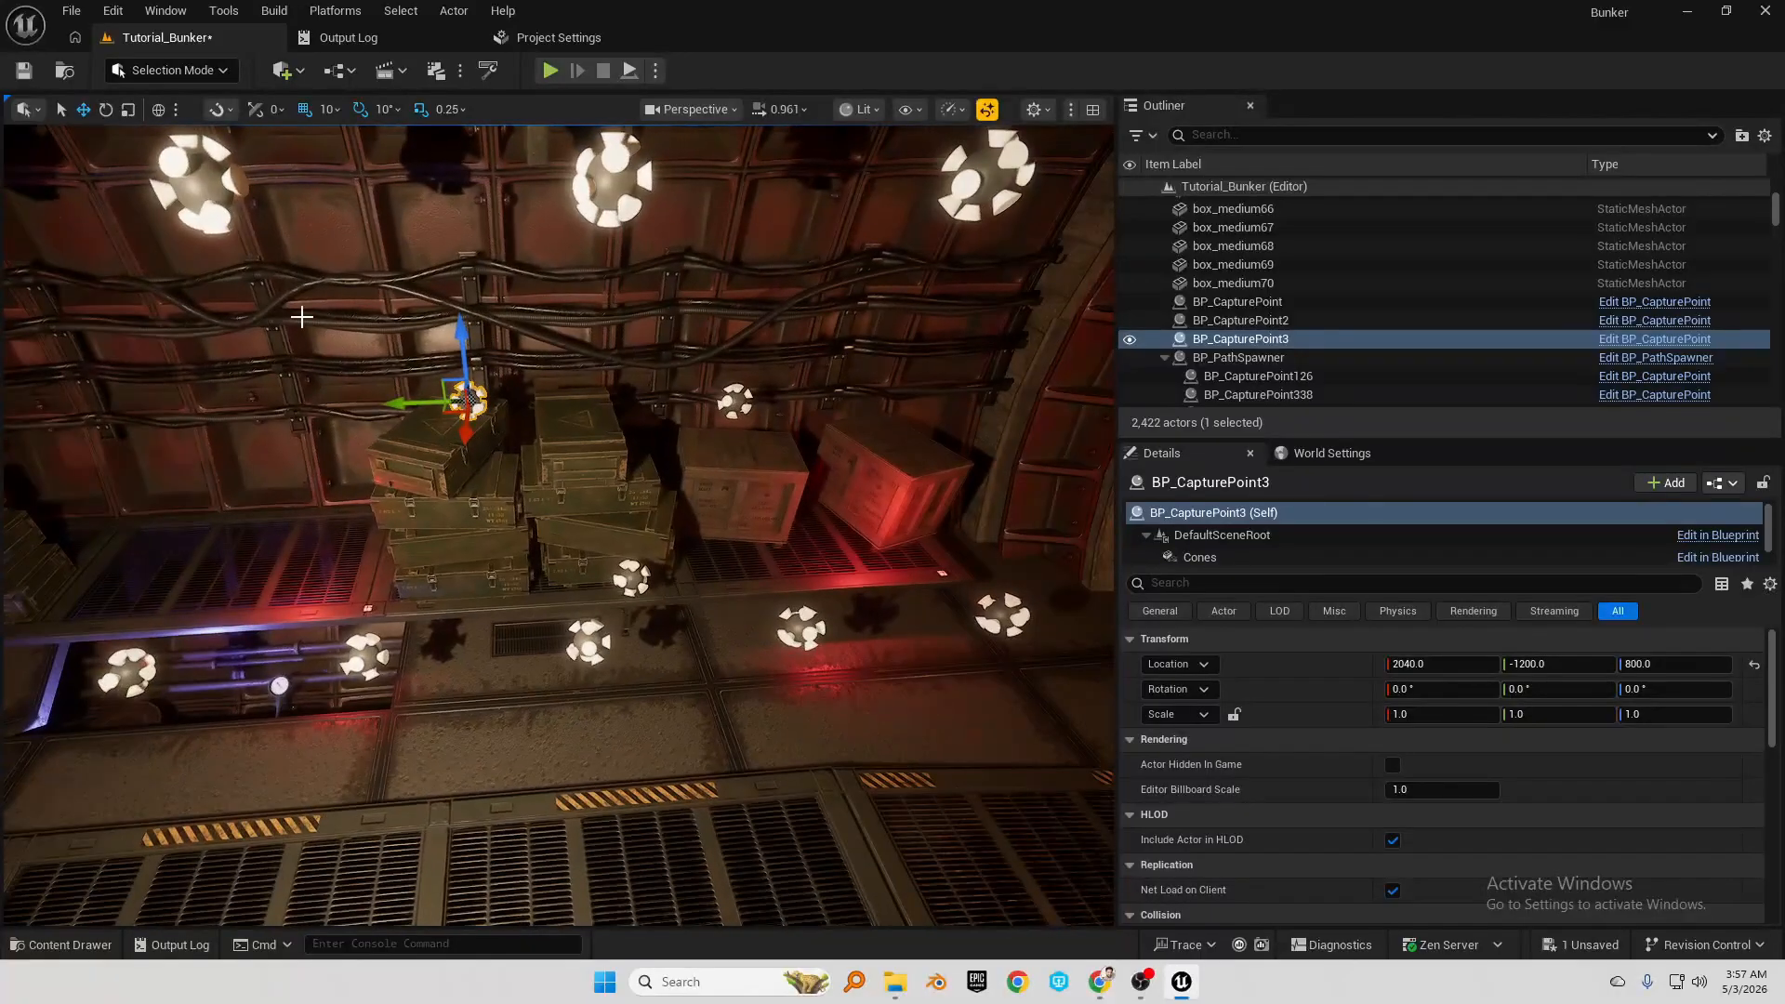
{"action": "left_click_drag", "start_coordinate": [399, 400], "coordinate": [490, 428]}
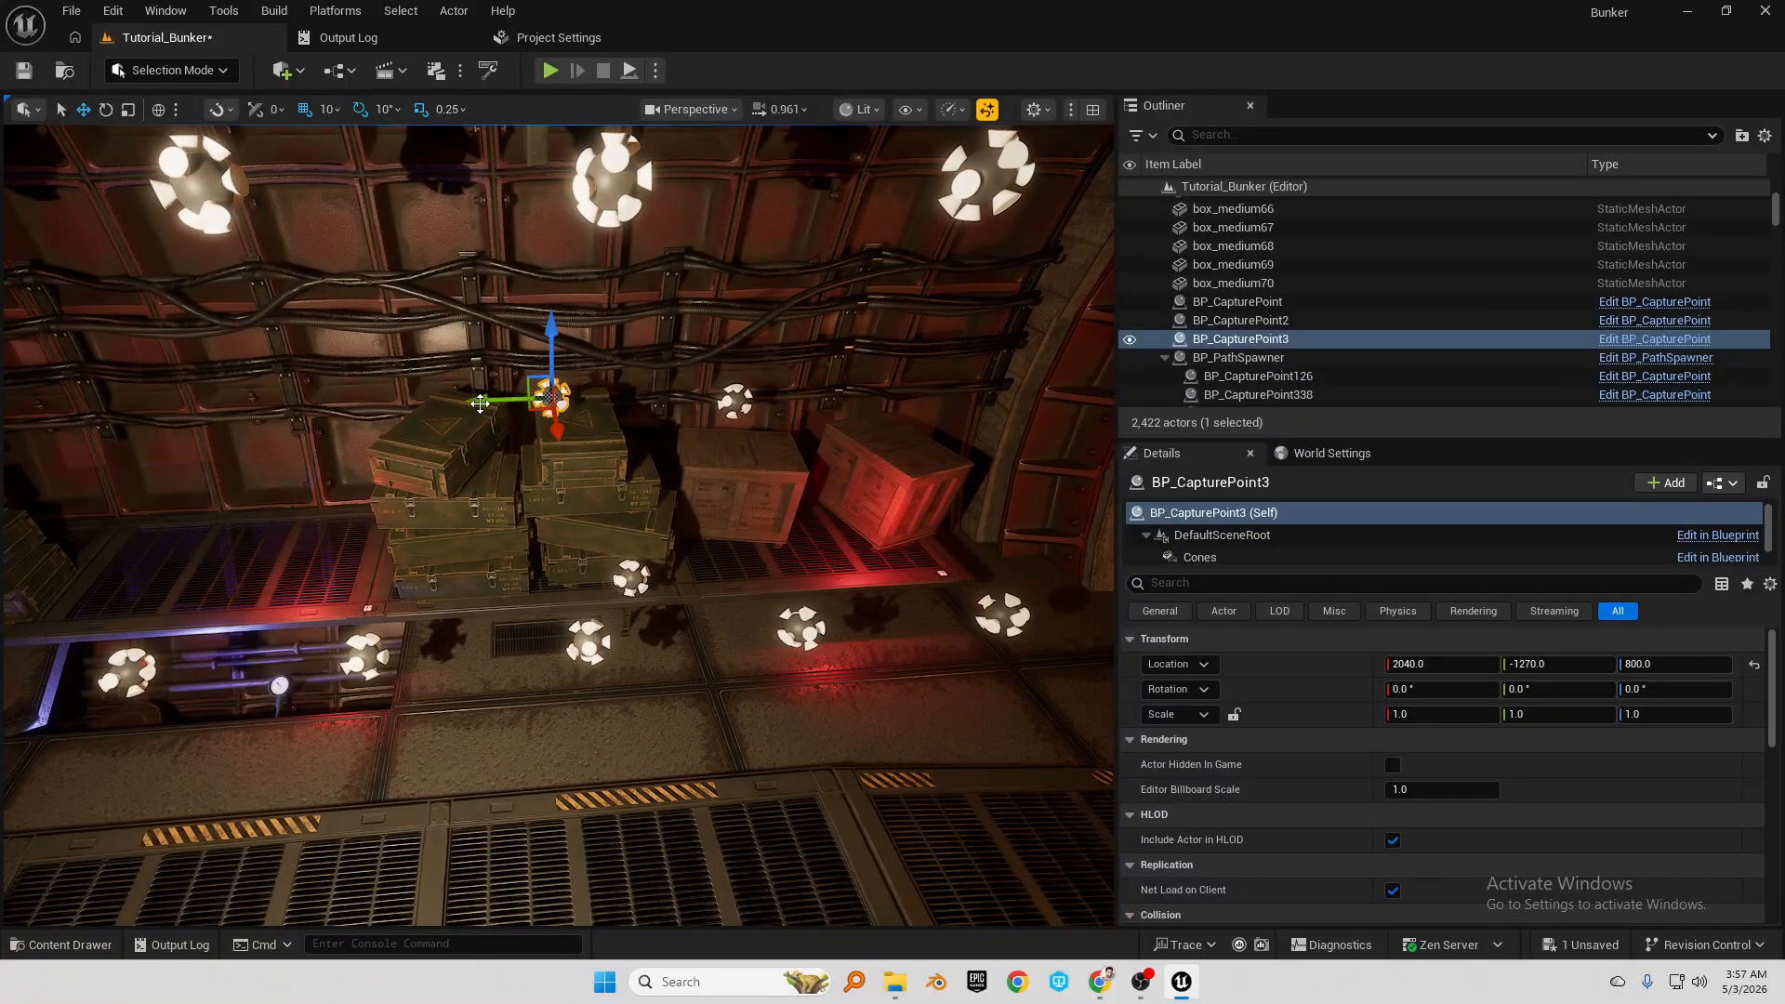
{"action": "left_click_drag", "start_coordinate": [550, 349], "coordinate": [552, 320]}
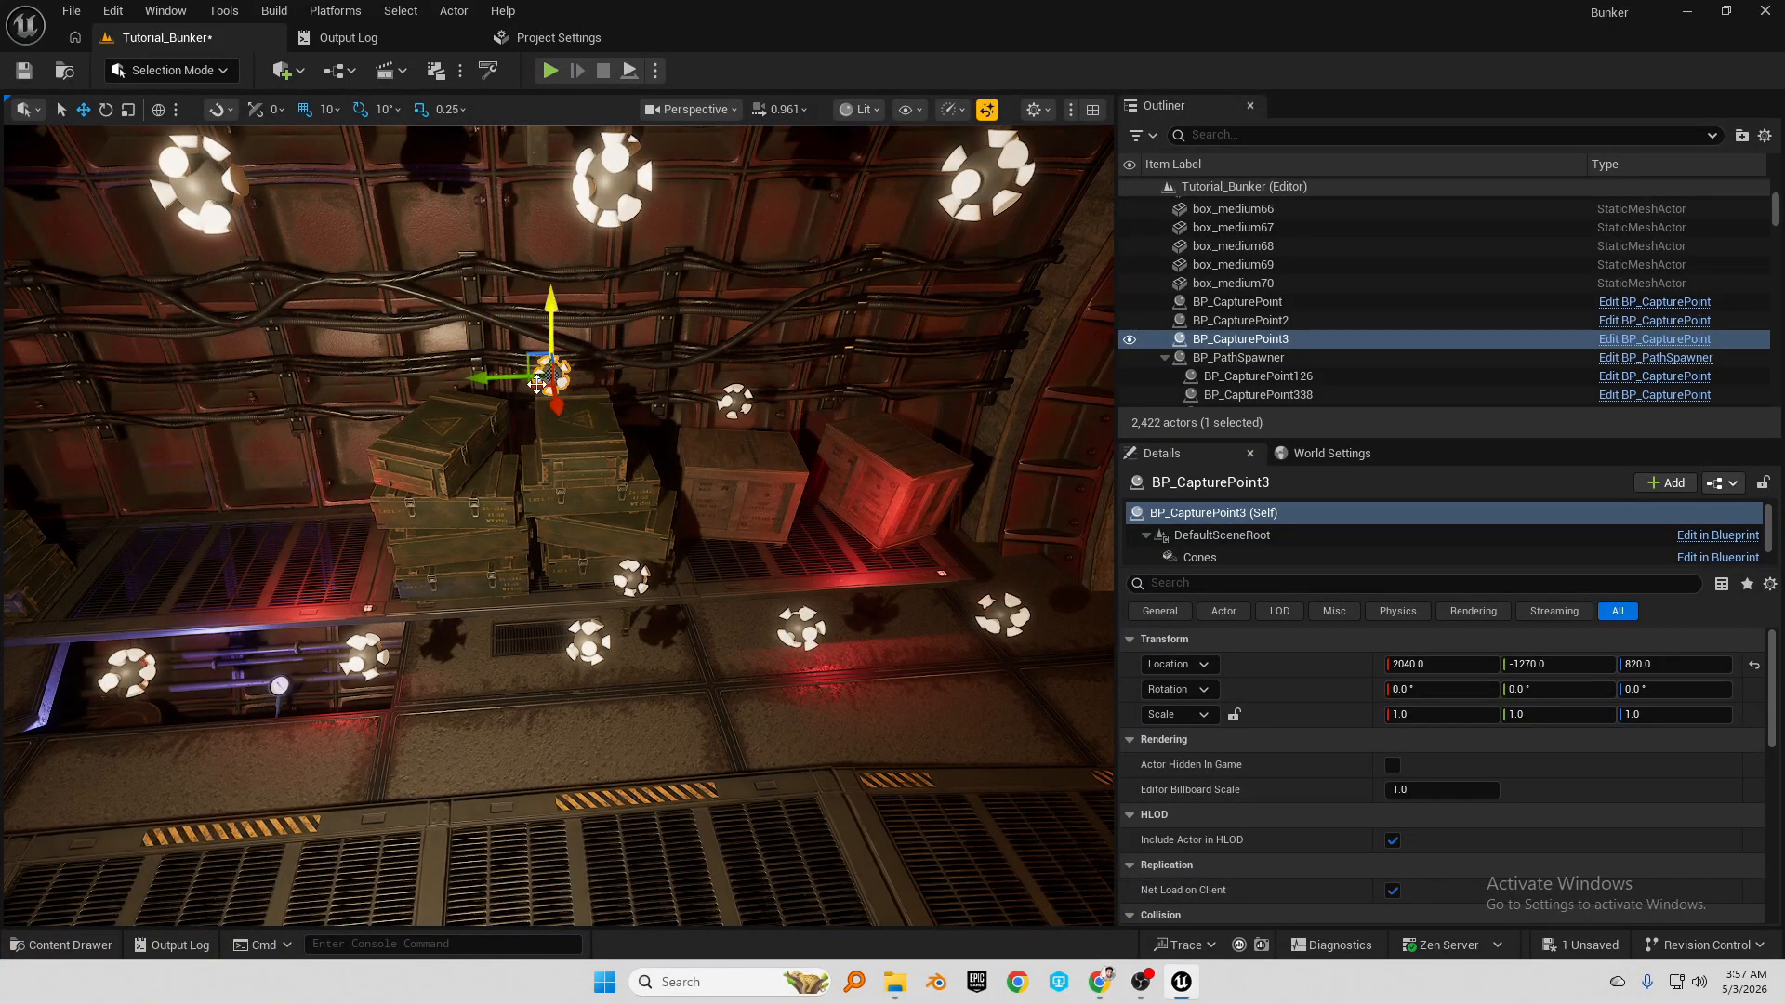
Duplicate the capture point above the ammo boxes along the wall to about X 2080, Y -1060, Z 820, over the gap between box stacks
{"action": "left_click_drag", "start_coordinate": [507, 392], "coordinate": [278, 446], "text": "alt"}
{"action": "right_click_drag", "start_coordinate": [278, 446], "coordinate": [451, 557]}
{"action": "left_click_drag", "start_coordinate": [514, 497], "coordinate": [418, 500]}
{"action": "right_click_drag", "start_coordinate": [418, 499], "coordinate": [344, 598]}
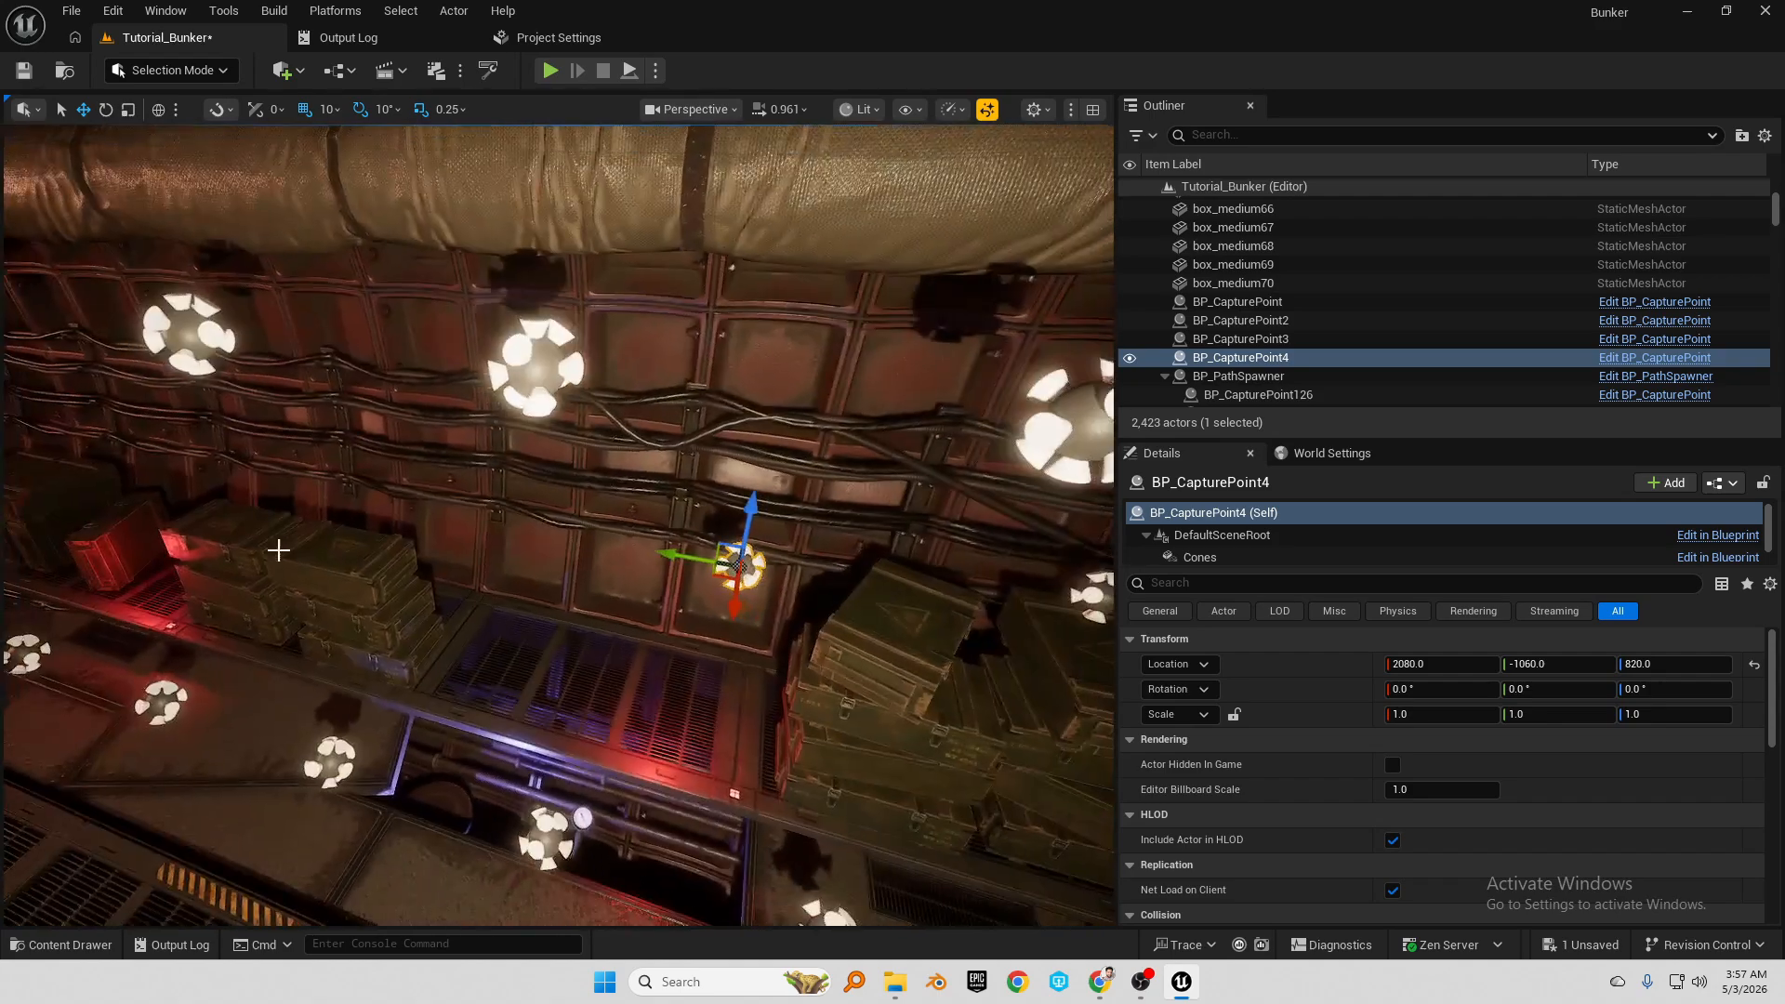
Duplicate the capture point farther along the wall to about X 2060, Y -910, Z 820, and shift the previous one to X 2070
{"action": "left_click_drag", "start_coordinate": [704, 572], "coordinate": [504, 521], "text": "alt"}
{"action": "right_click_drag", "start_coordinate": [521, 523], "coordinate": [493, 585]}
{"action": "left_click", "coordinate": [286, 547]}
{"action": "left_click_drag", "start_coordinate": [436, 582], "coordinate": [489, 566]}
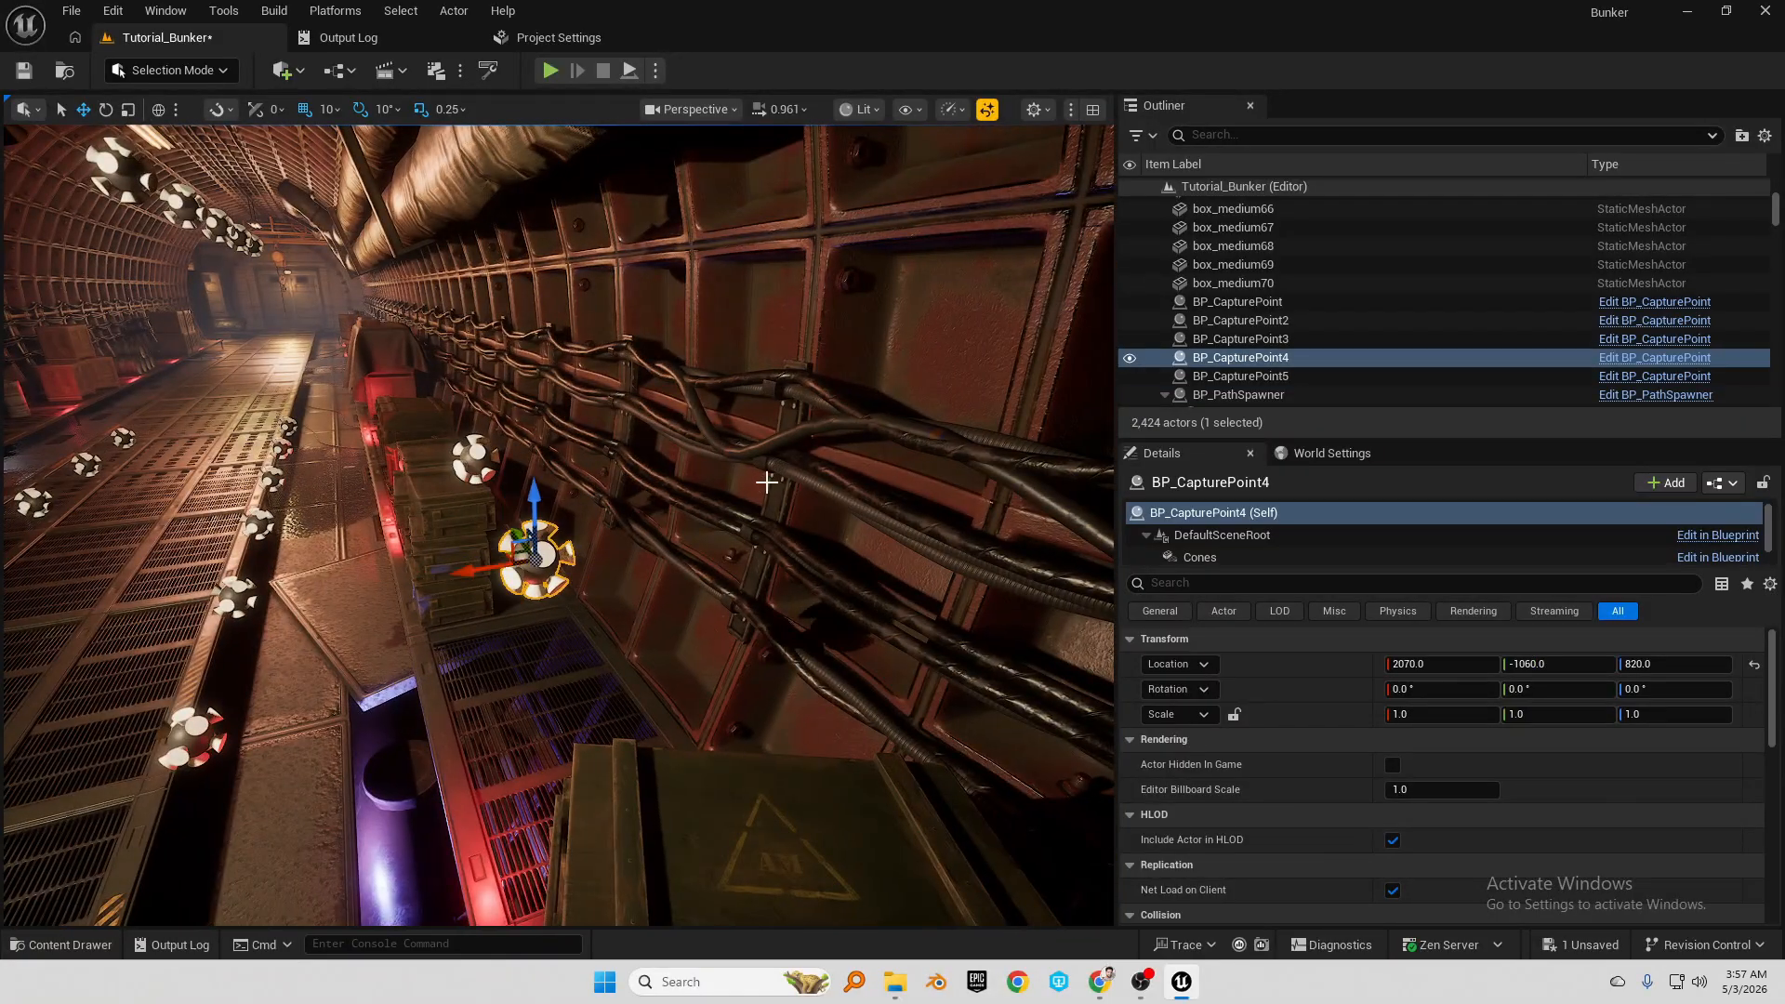
{"action": "left_click", "coordinate": [475, 459]}
{"action": "right_click_drag", "start_coordinate": [619, 485], "coordinate": [809, 457]}
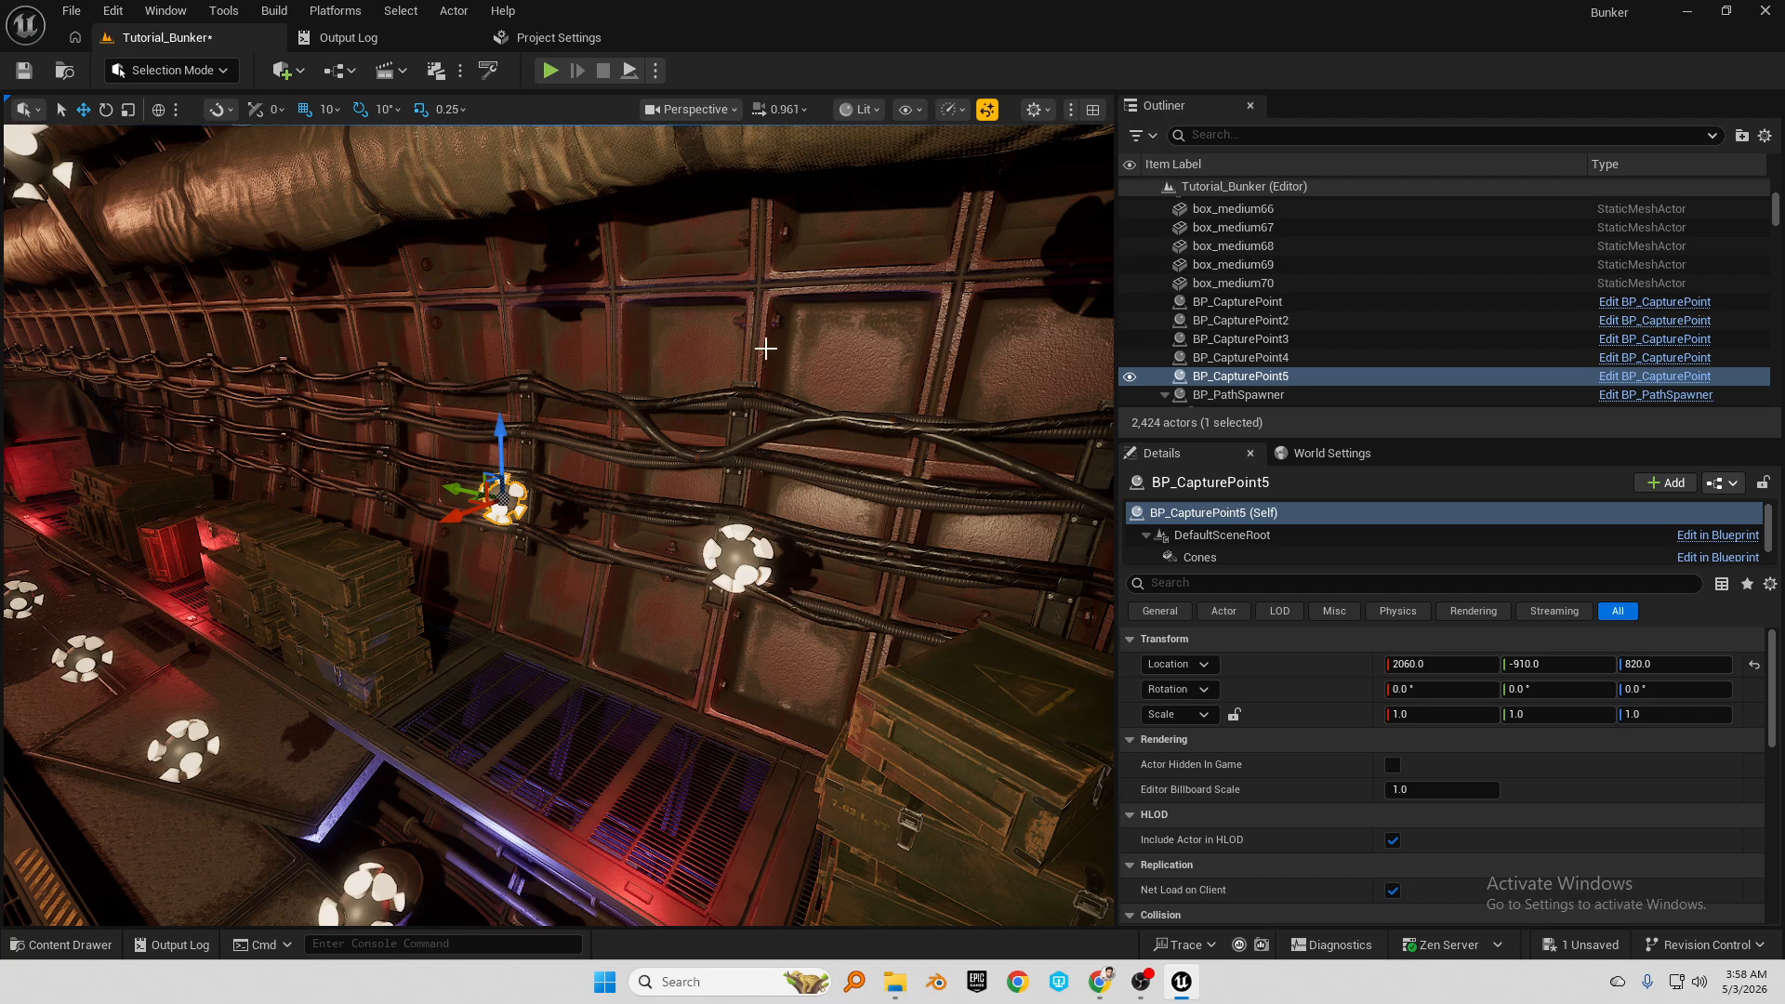
{"action": "right_click_drag", "start_coordinate": [765, 349], "coordinate": [760, 352]}
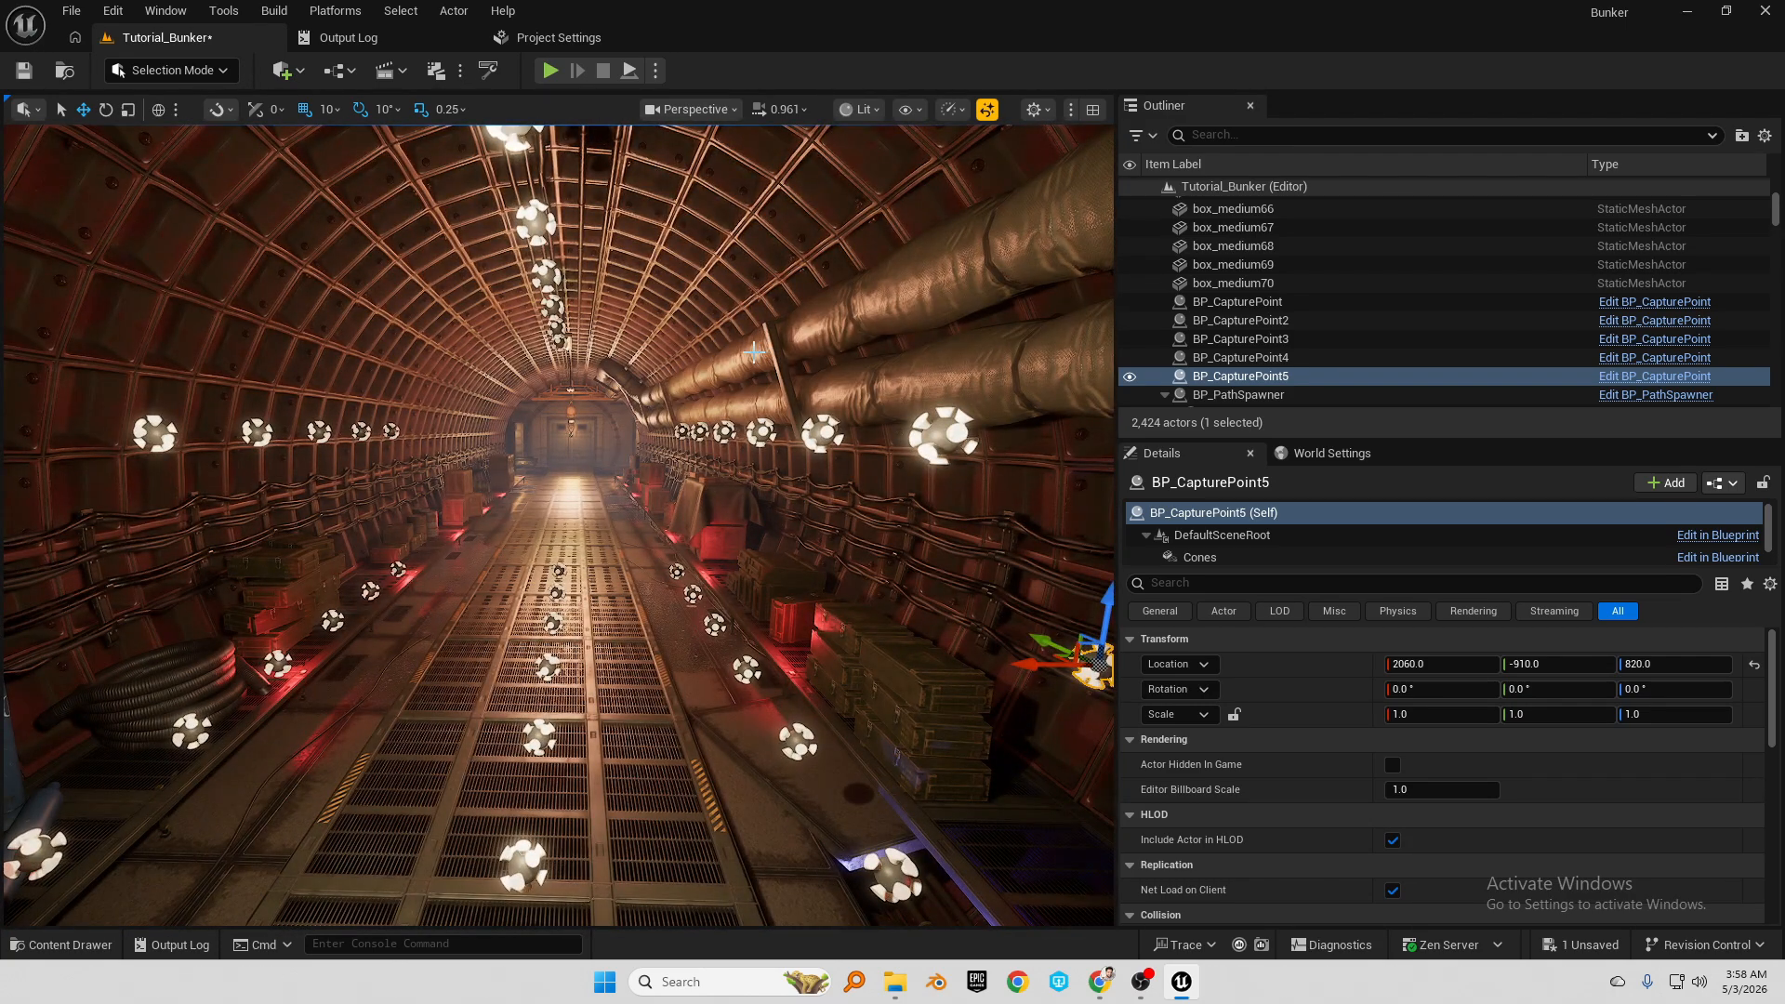
Open the Colmap Config window, resize it to fit its settings and full instructions, and move it clear of the tunnel view
{"action": "mouse_move", "coordinate": [646, 506]}
{"action": "right_mouse_down"}
{"action": "mouse_move", "coordinate": [651, 456]}
{"action": "mouse_move", "coordinate": [630, 519]}
{"action": "right_mouse_up"}
{"action": "right_click_drag", "start_coordinate": [651, 713], "coordinate": [605, 512]}
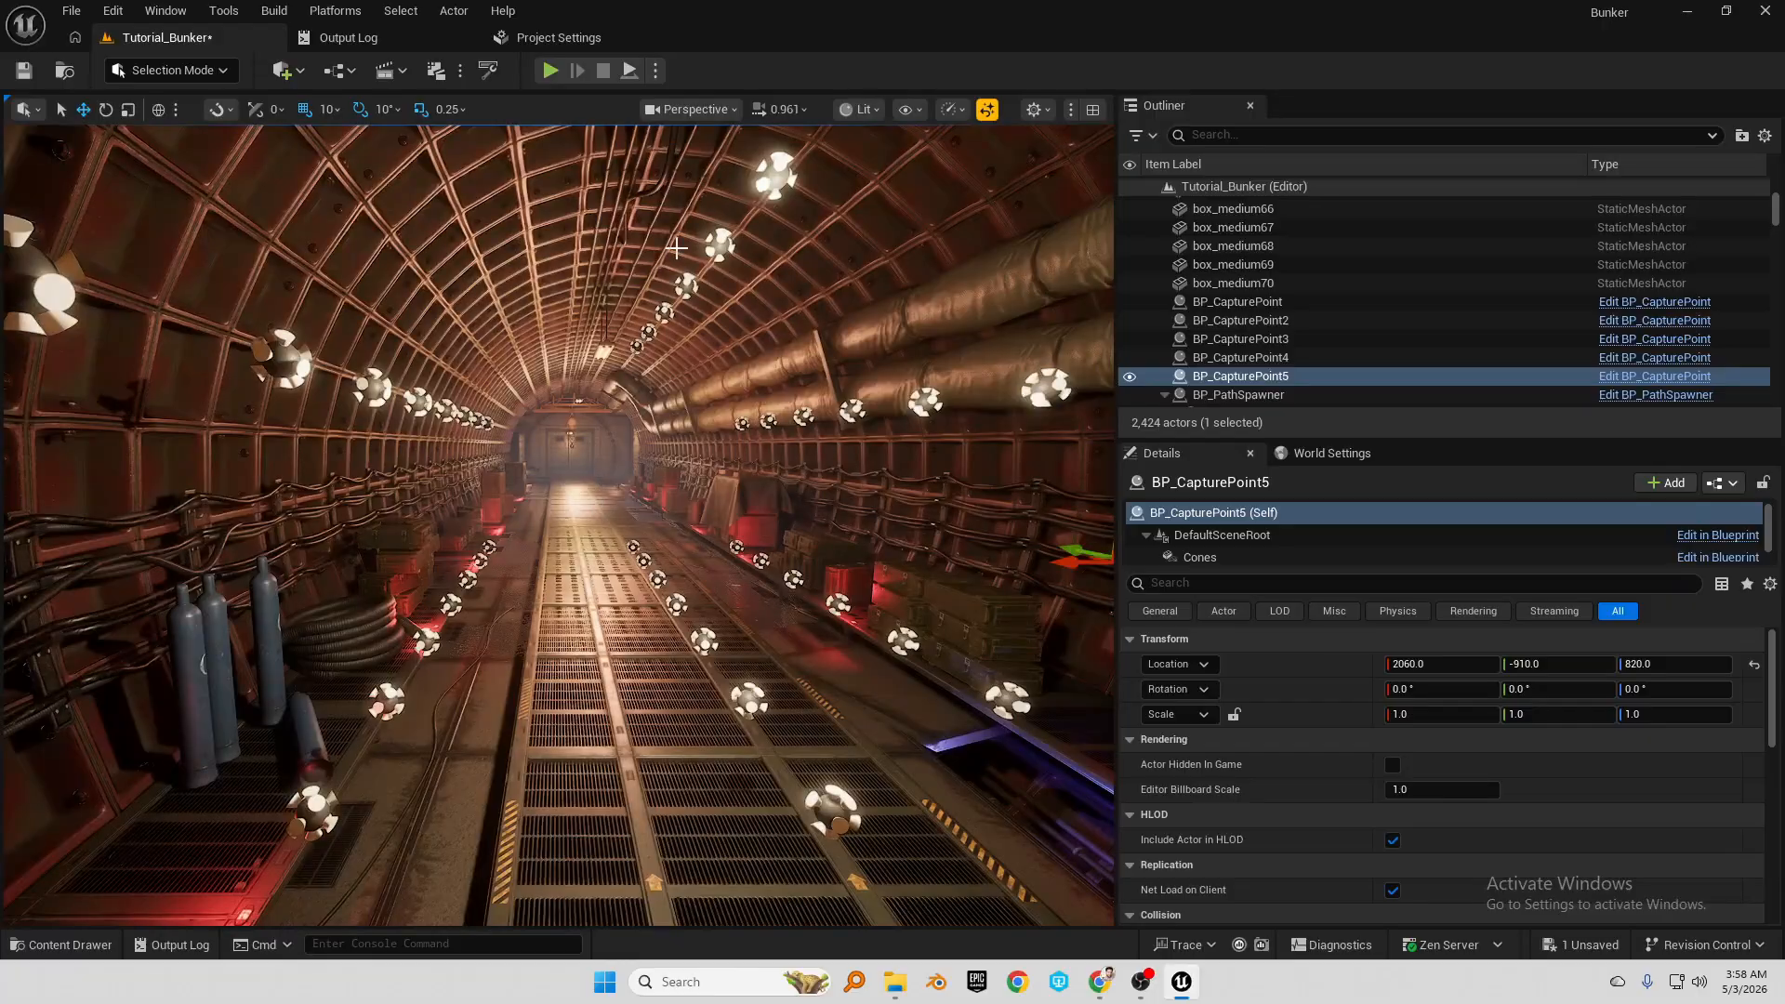
{"action": "left_click", "coordinate": [490, 71]}
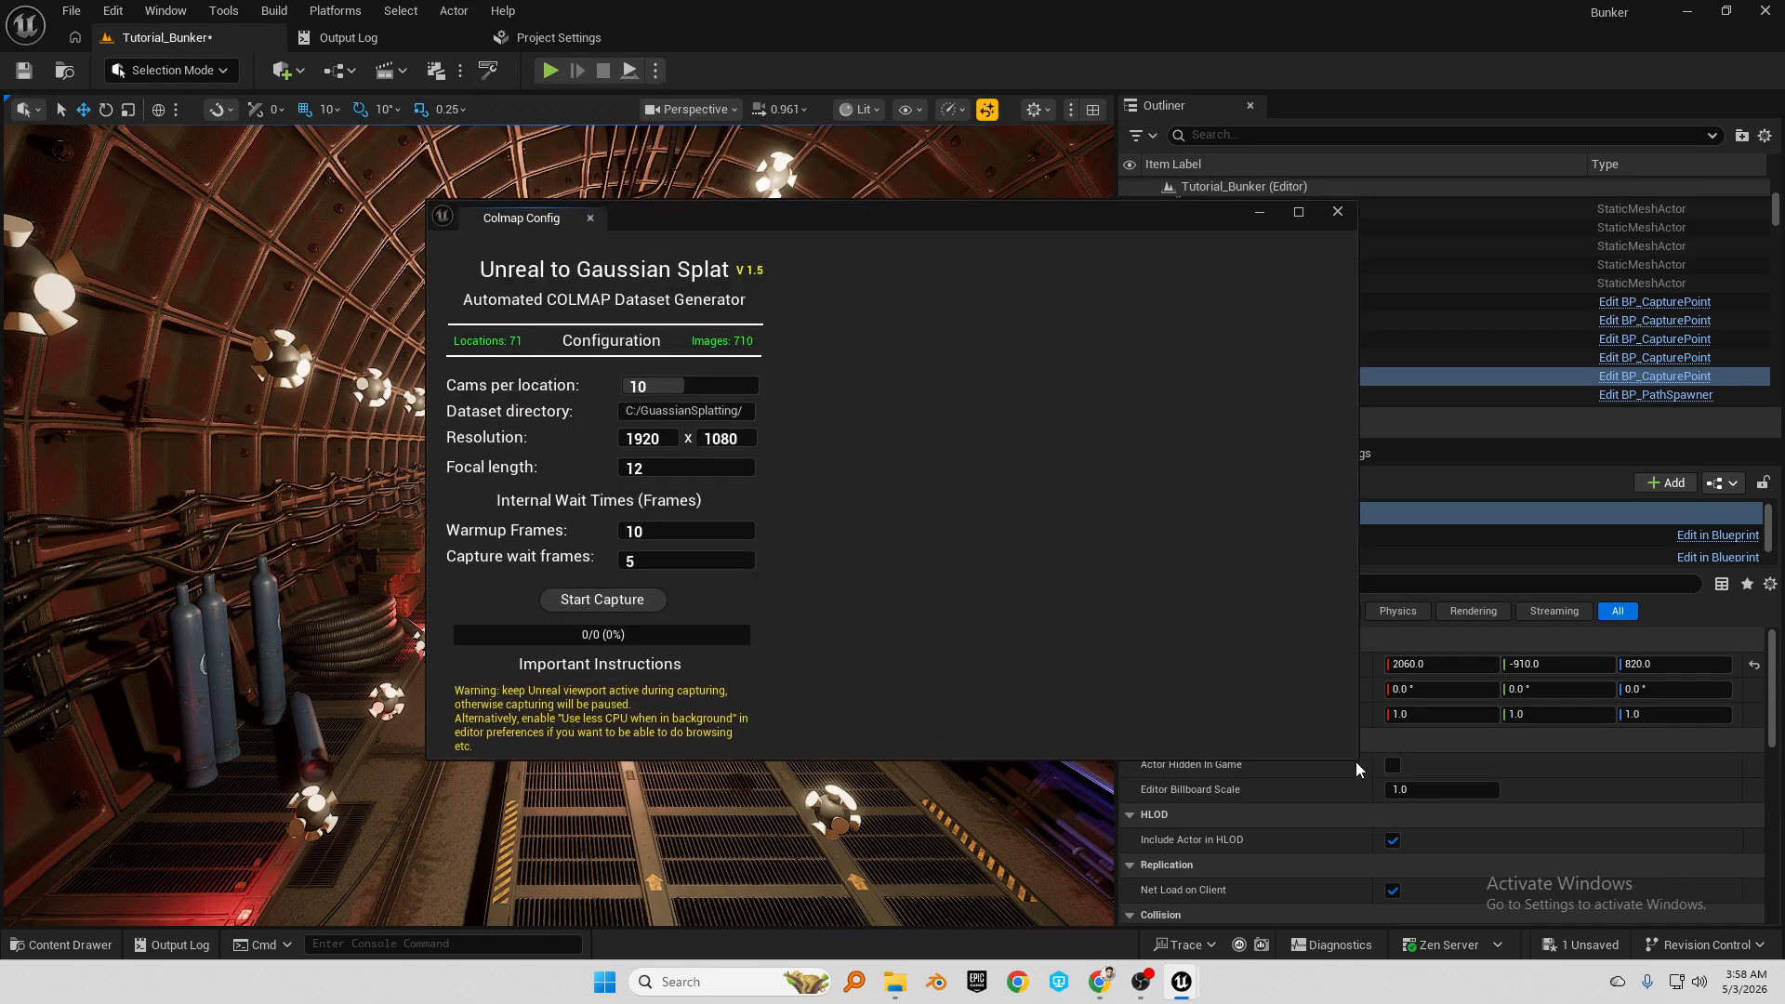
{"action": "left_click_drag", "start_coordinate": [1252, 755], "coordinate": [772, 855]}
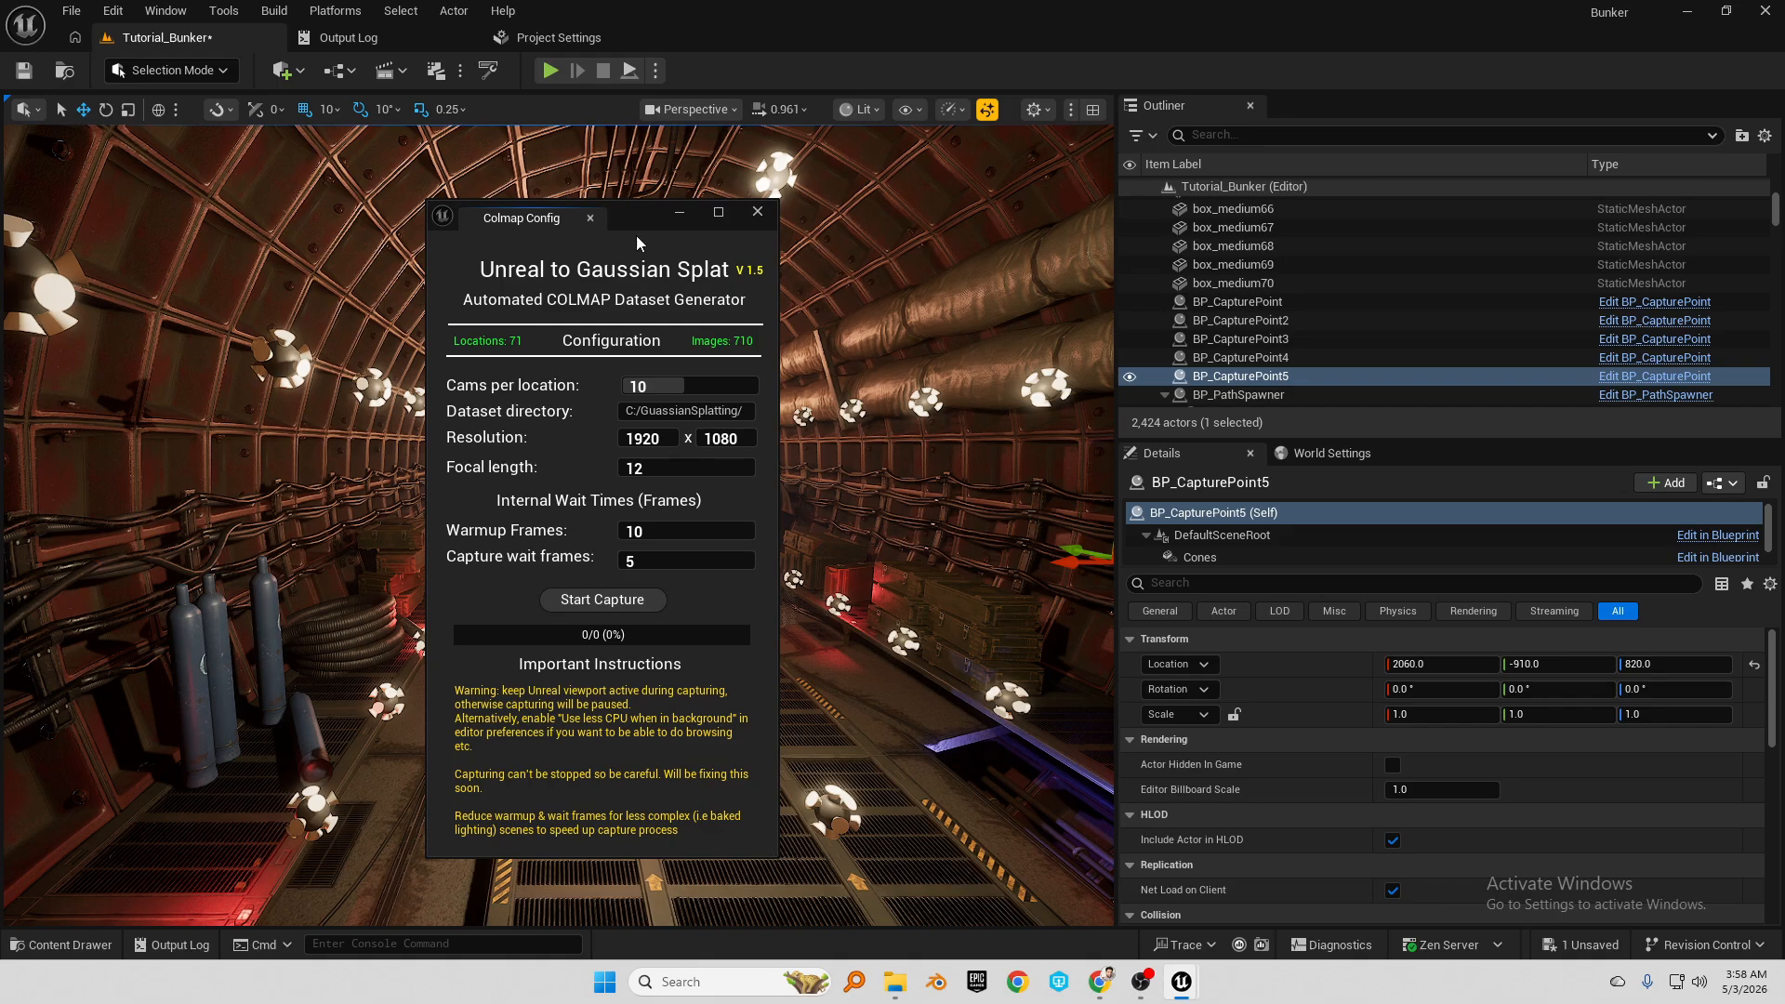
{"action": "left_click_drag", "start_coordinate": [636, 221], "coordinate": [1107, 166]}
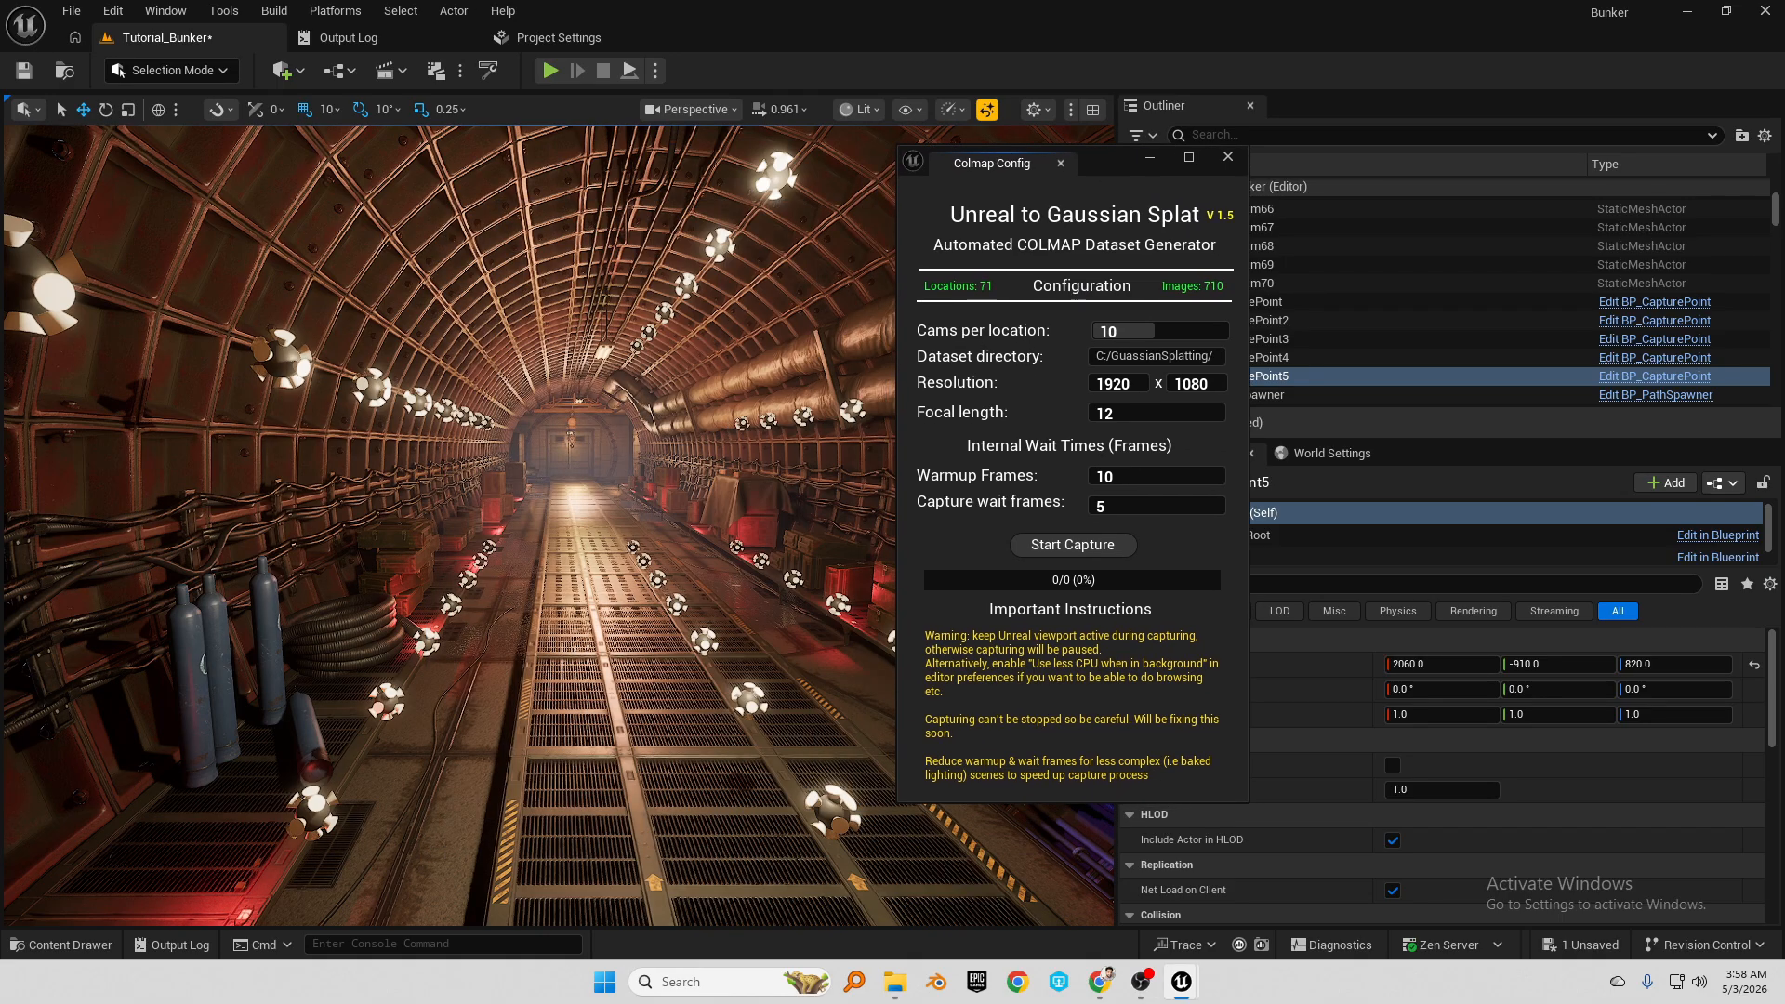
Append Tutorial to the dataset directory so the path reads C:/GuassianSplatting/Tutorial
{"action": "right_click_drag", "start_coordinate": [432, 419], "coordinate": [552, 374]}
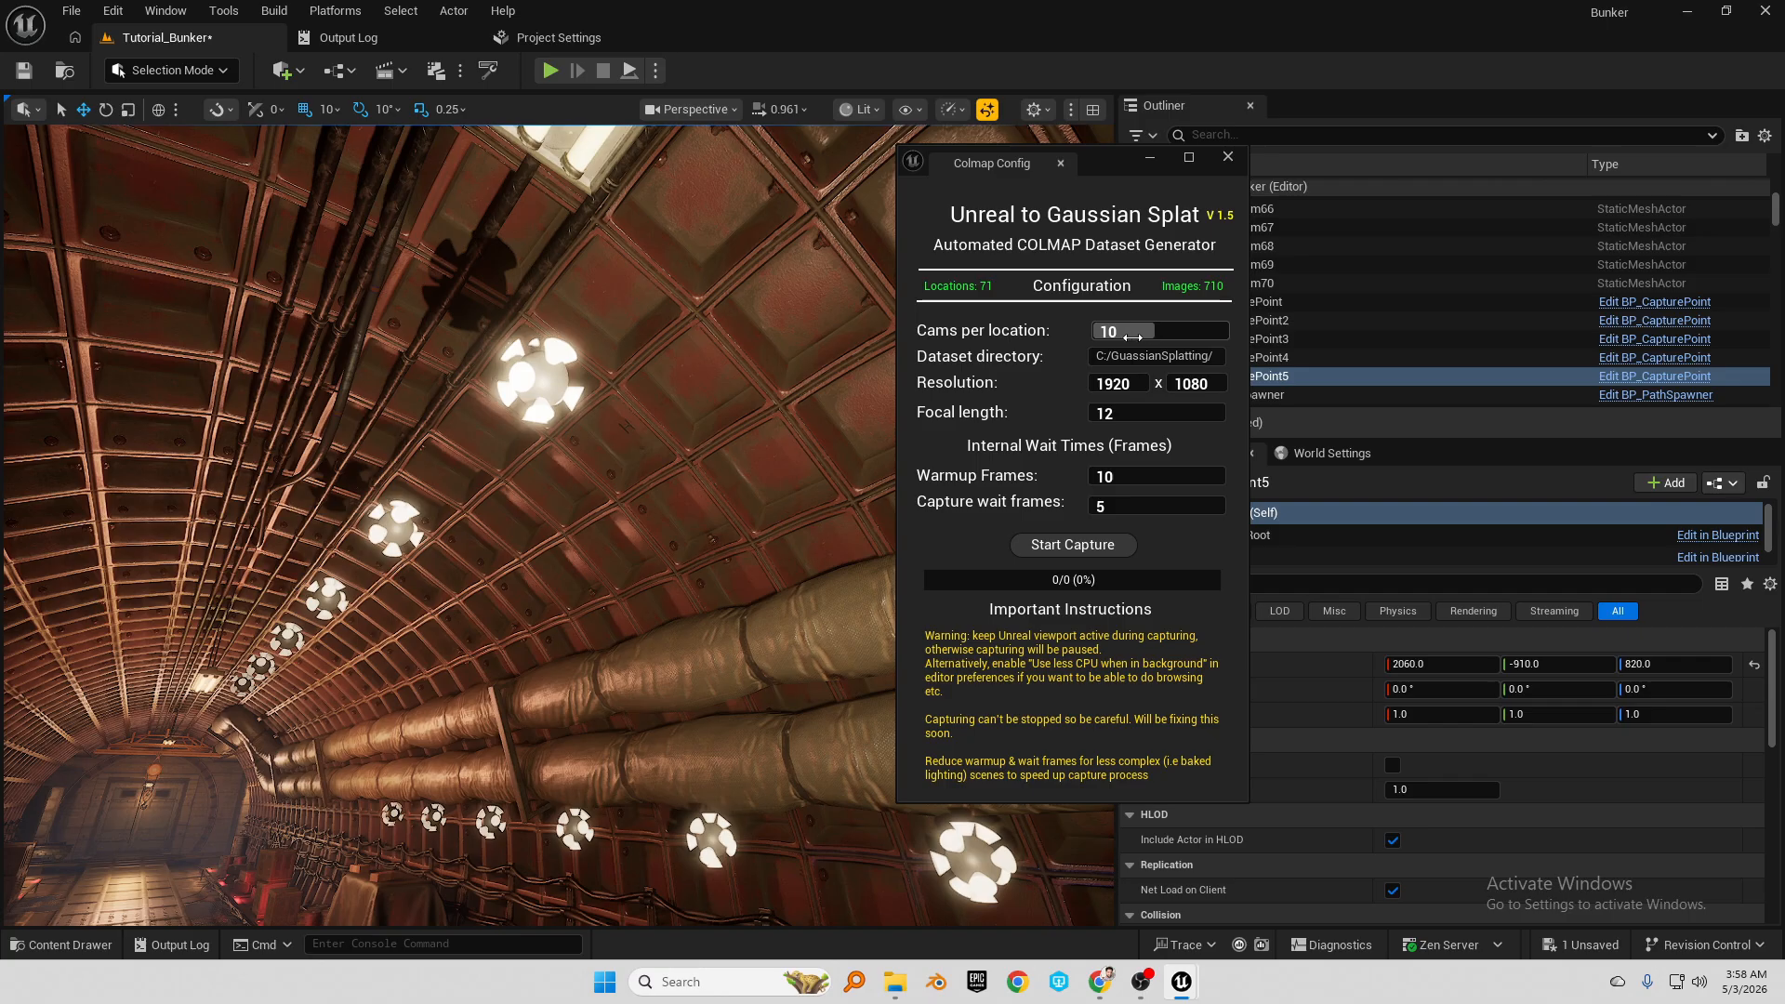
{"action": "right_click_drag", "start_coordinate": [491, 555], "coordinate": [698, 498]}
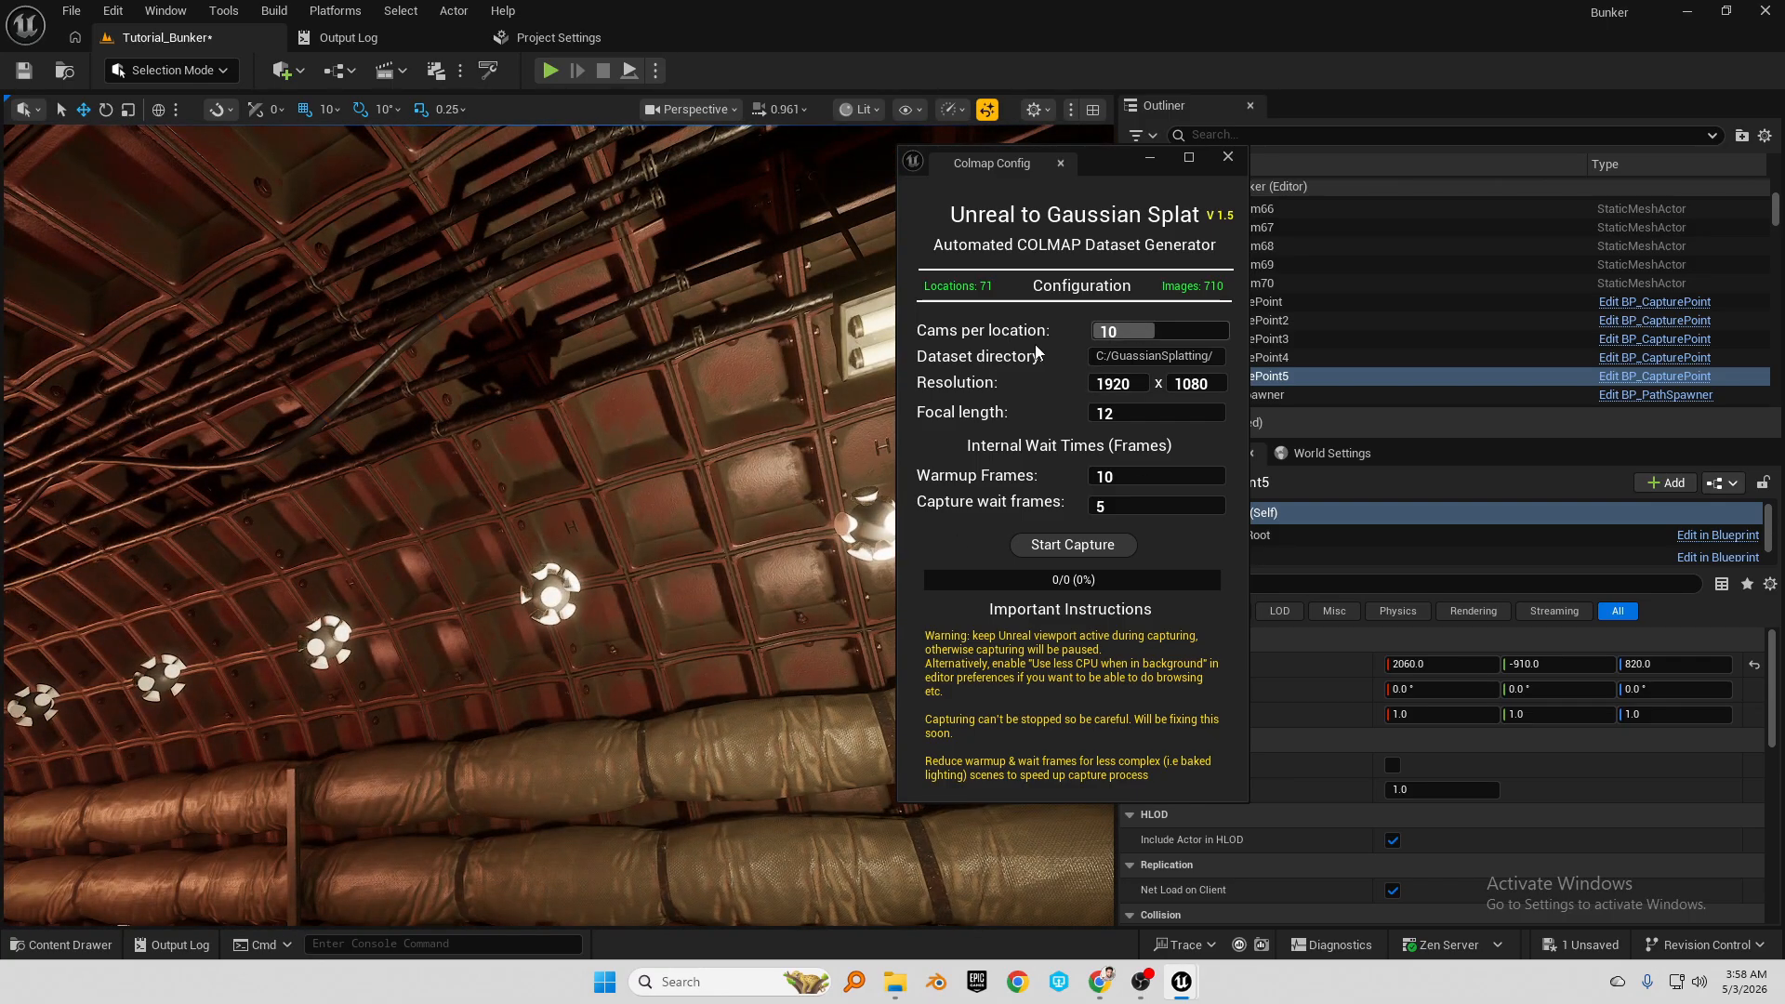
{"action": "right_click_drag", "start_coordinate": [368, 519], "coordinate": [688, 510]}
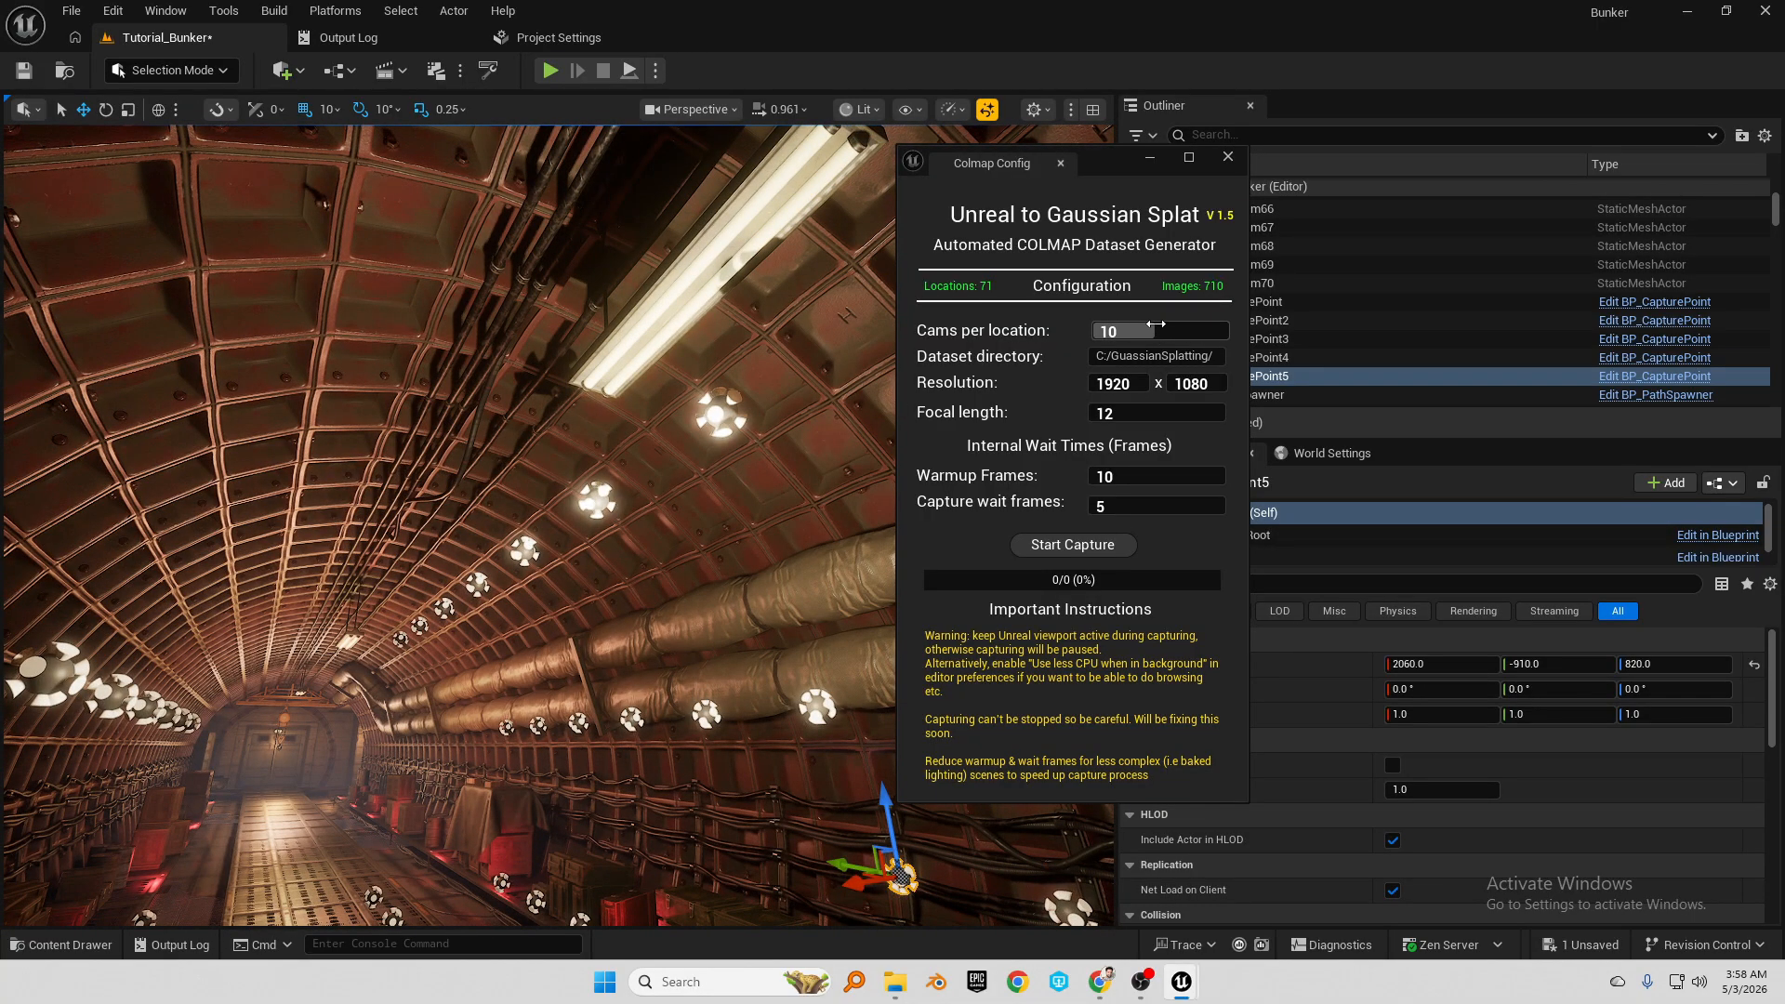
{"action": "left_click", "coordinate": [1191, 356]}
{"action": "left_click_drag", "start_coordinate": [1216, 356], "coordinate": [1025, 367]}
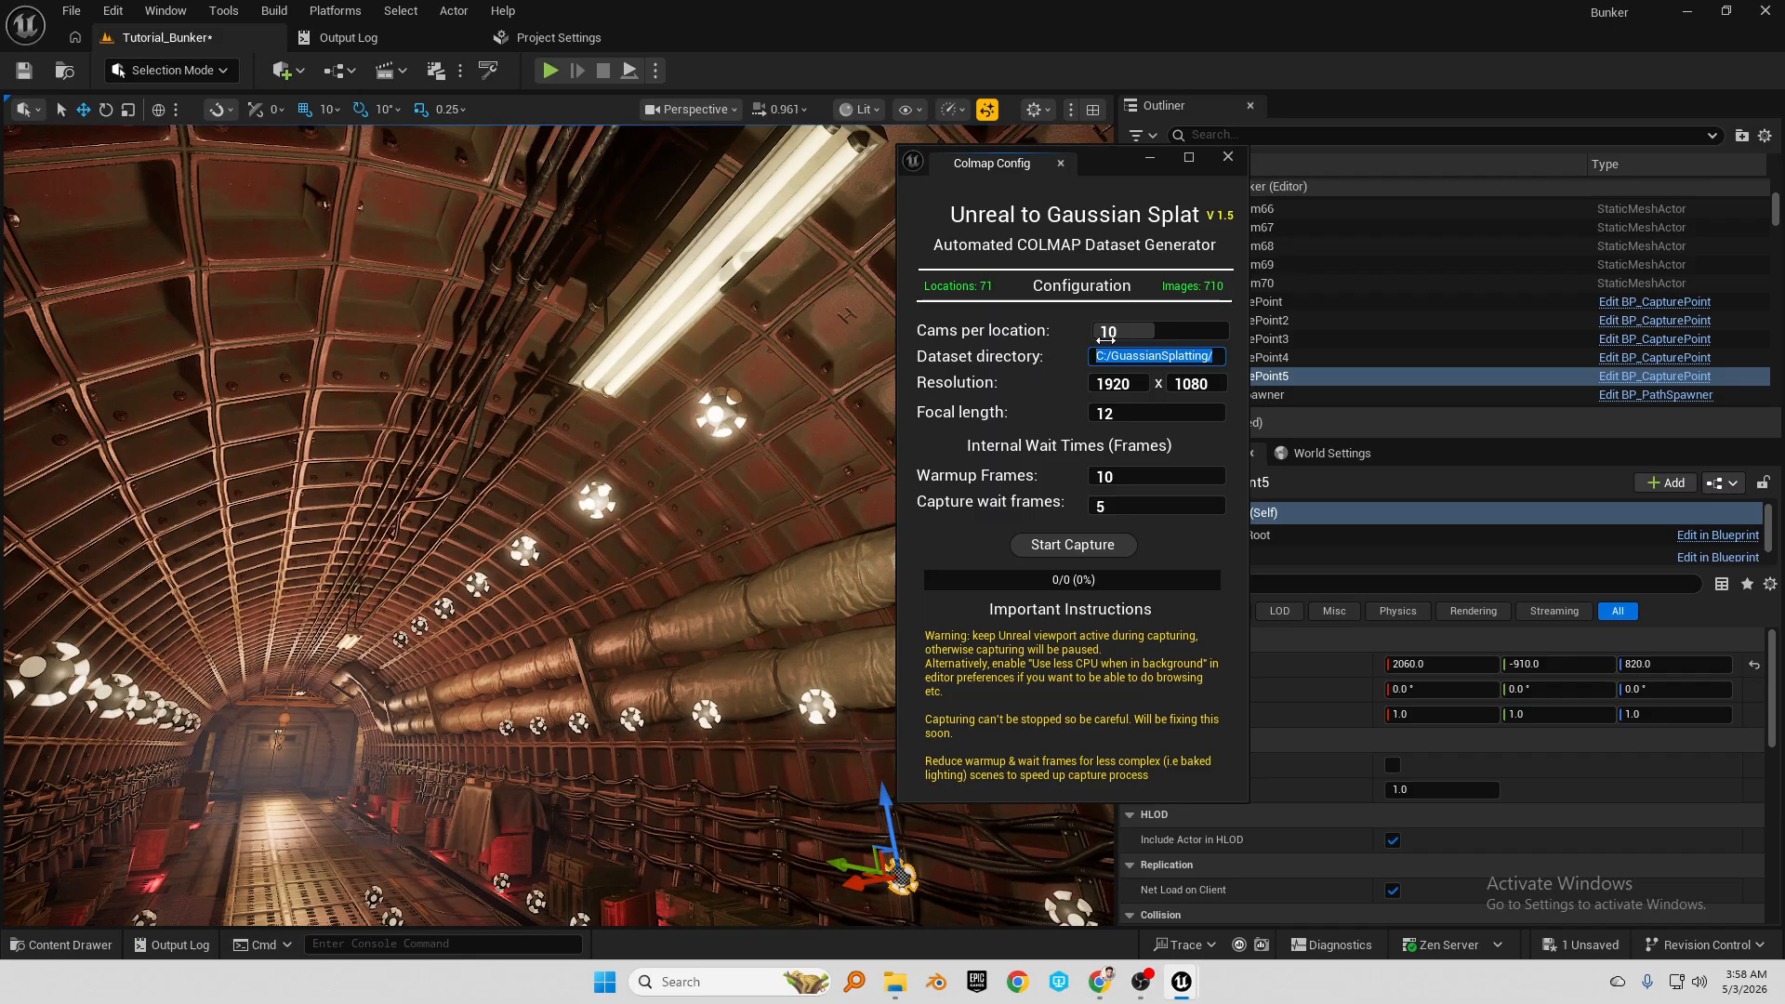
{"action": "key", "text": "Right"}
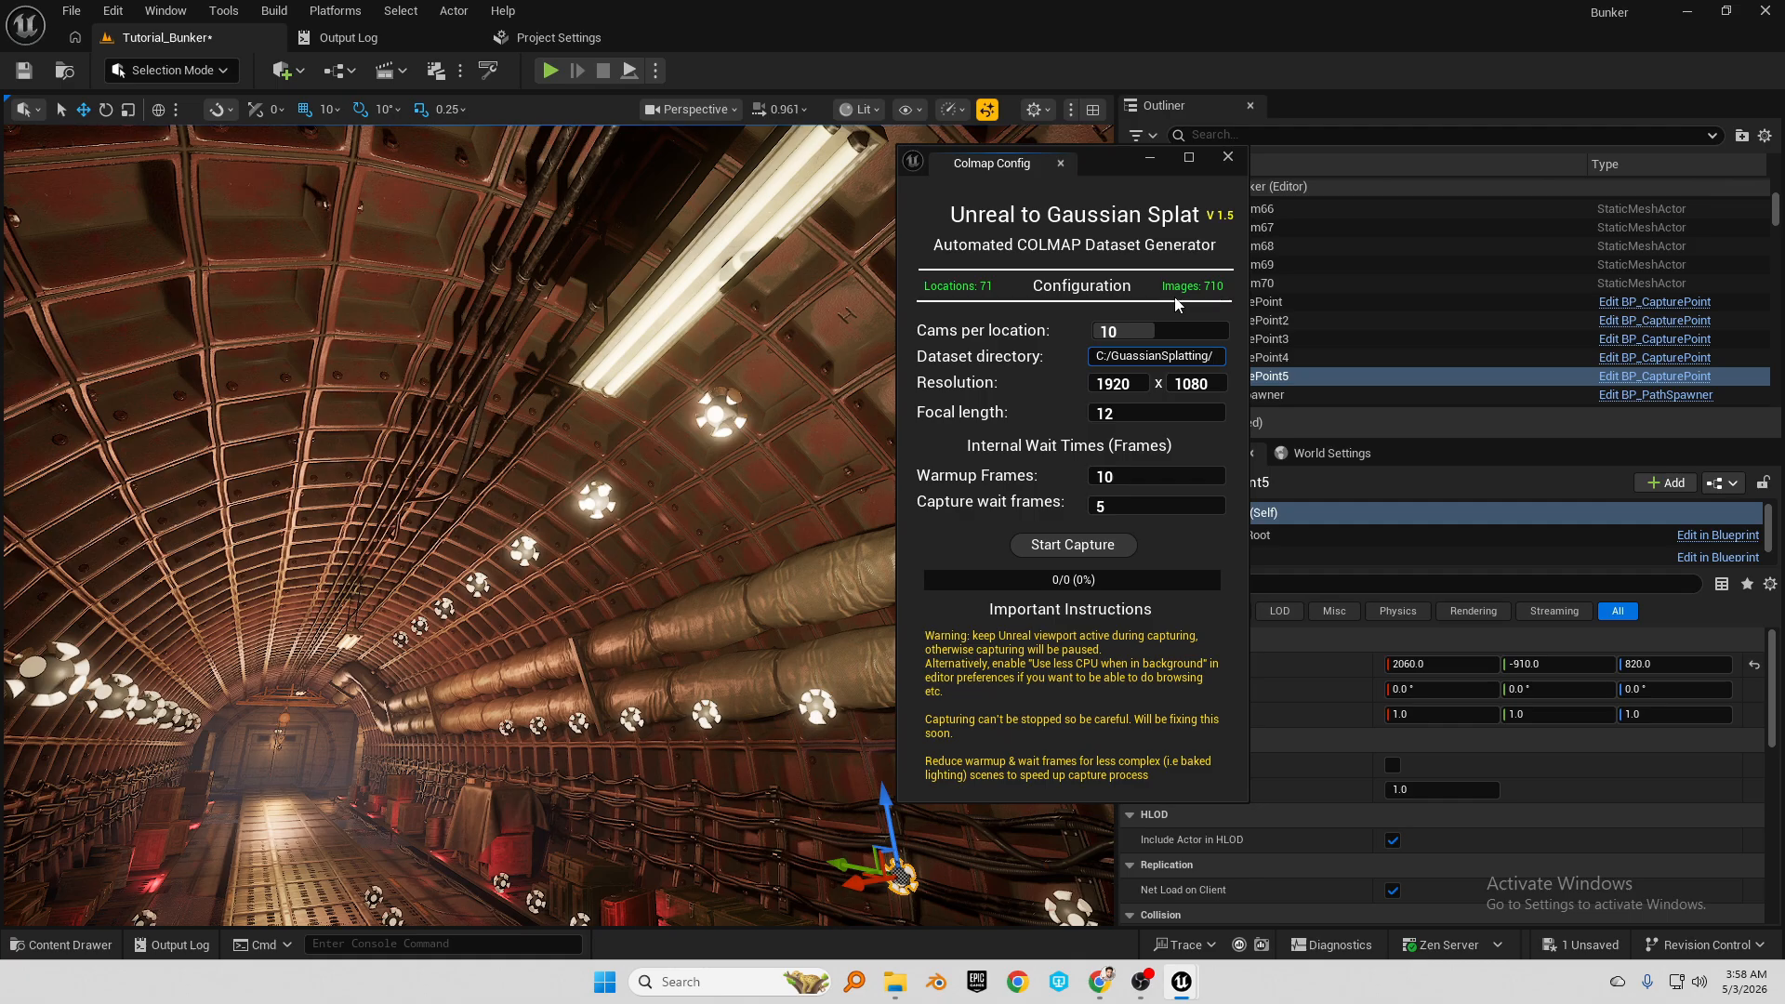
{"action": "type", "text": "Tutorial"}
Set the capture resolution to 1280 x 720
{"action": "right_click_drag", "start_coordinate": [547, 645], "coordinate": [629, 524]}
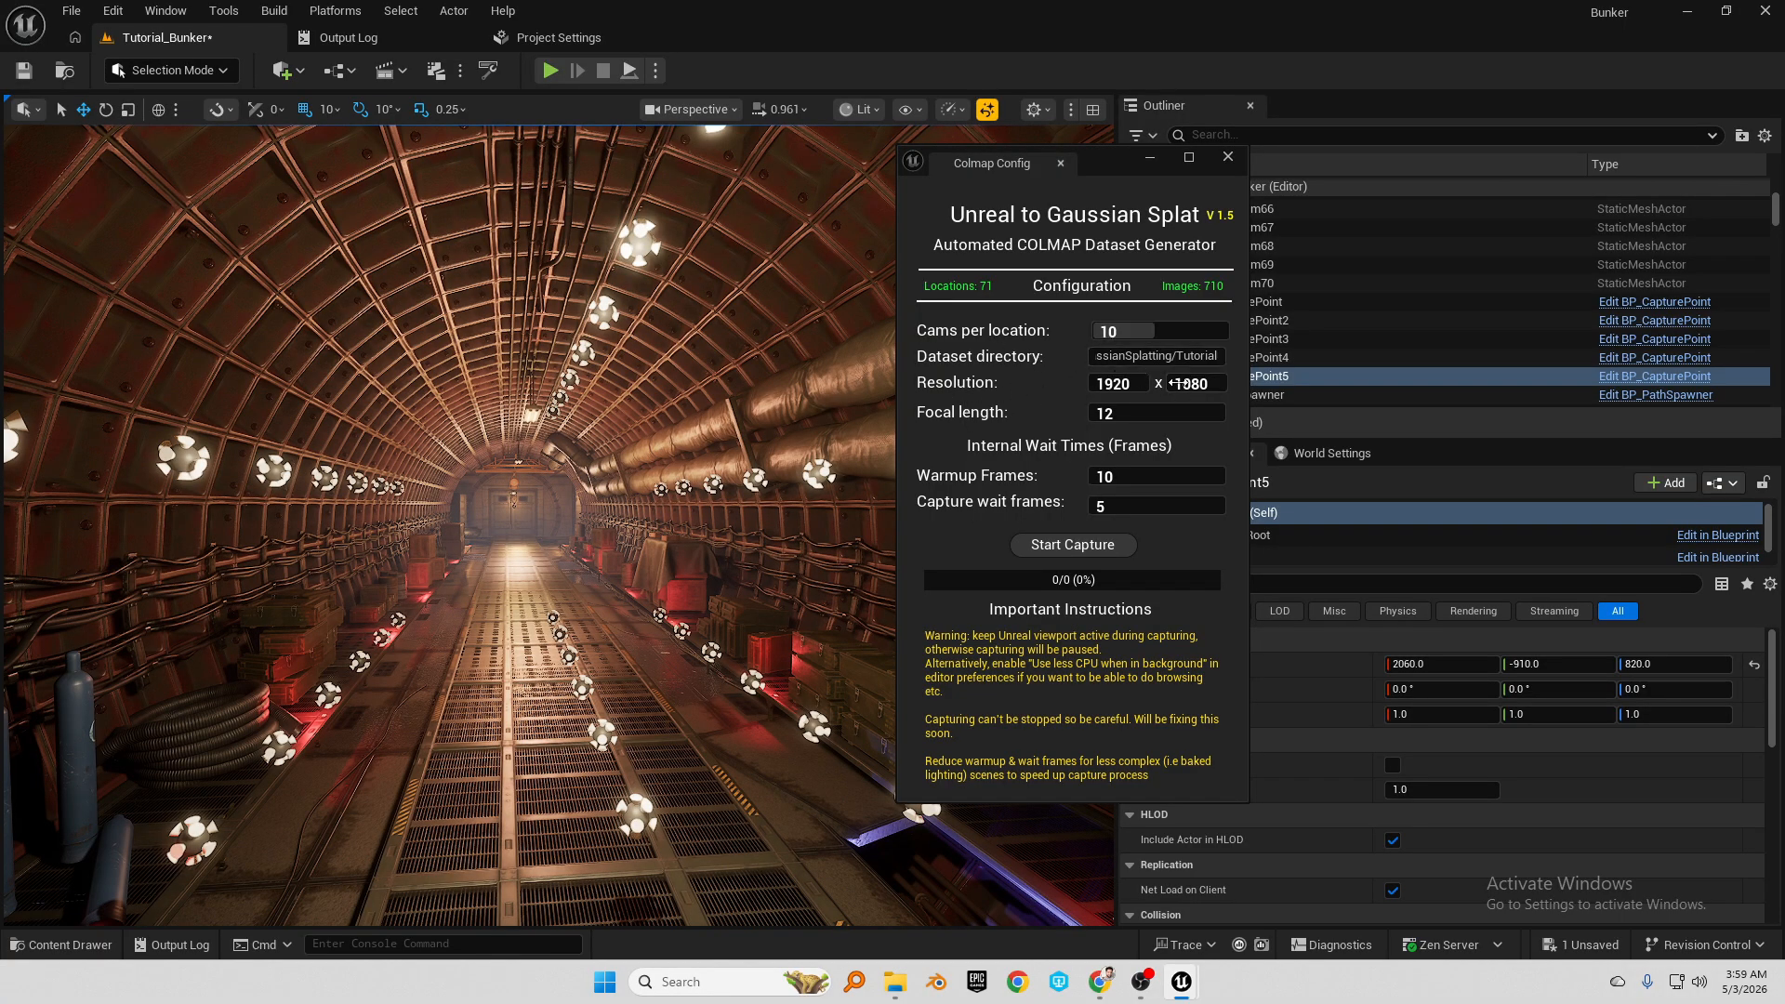
{"action": "left_click", "coordinate": [1127, 385]}
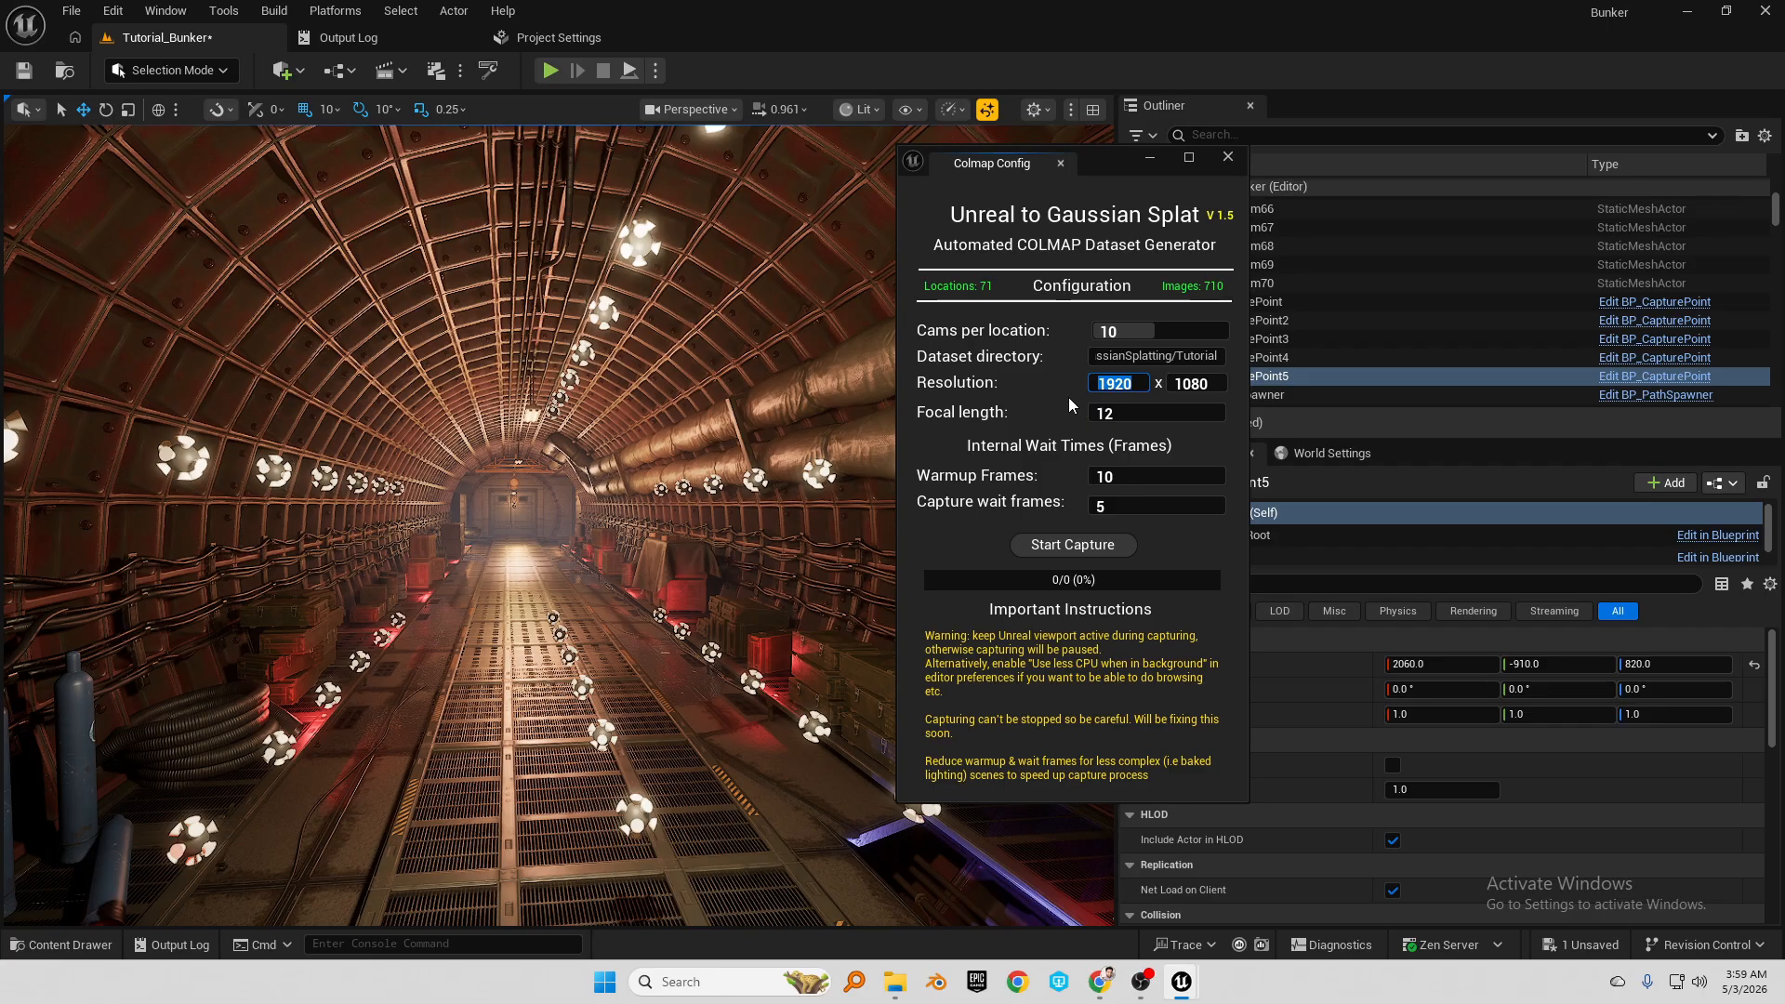
{"action": "type", "text": "1280"}
{"action": "key", "text": "Tab"}
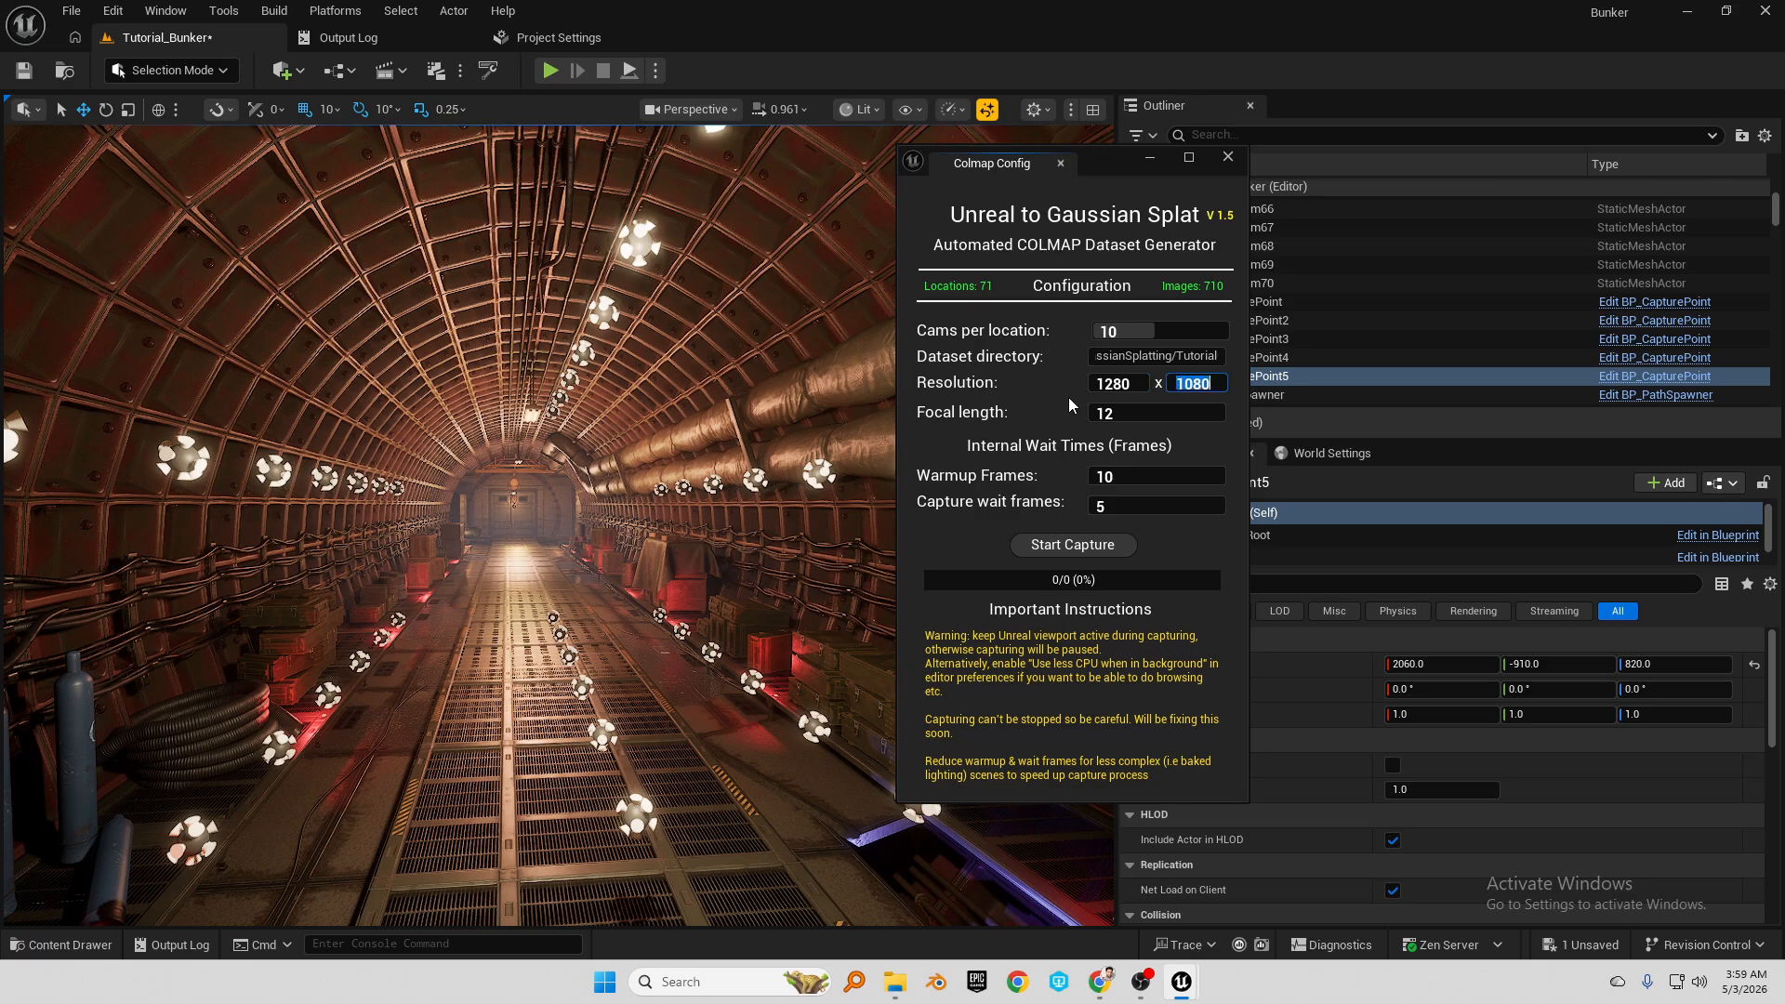
{"action": "type", "text": "720"}
{"action": "key", "text": "Return"}
Set the capture resolution to 1920 x 1080
{"action": "left_click", "coordinate": [1128, 383]}
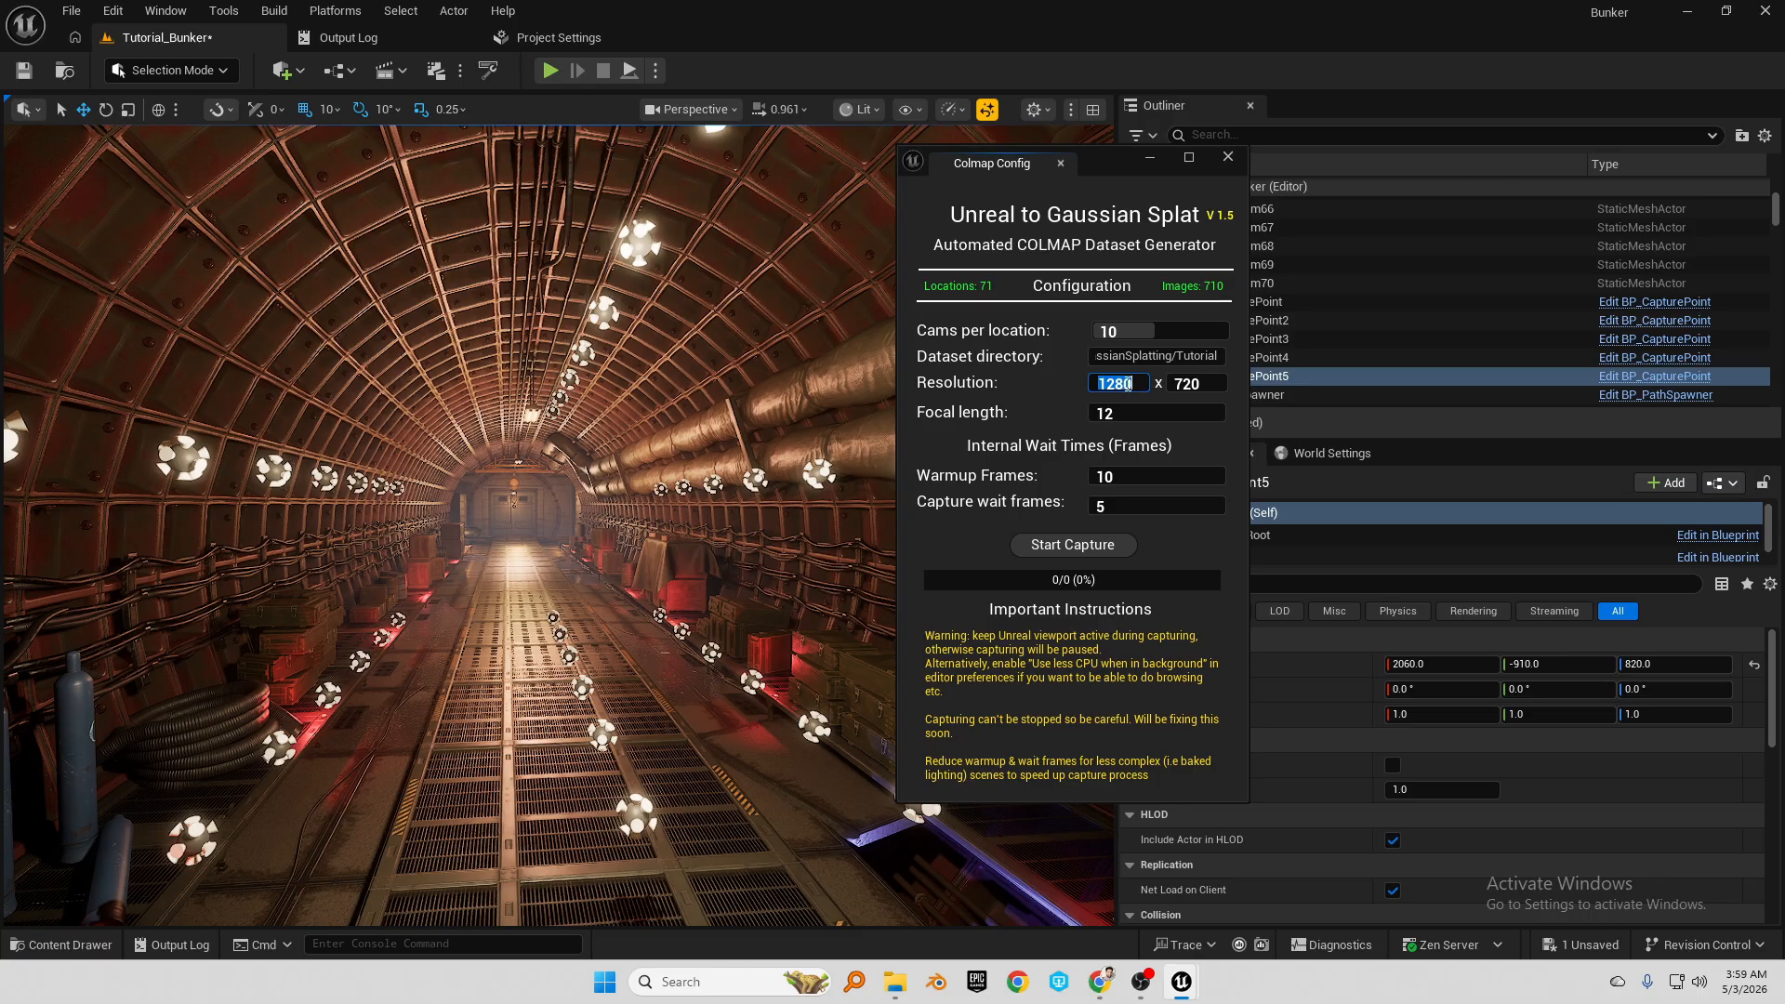
{"action": "type", "text": "2560"}
{"action": "key", "text": "BackSpace"}
{"action": "key", "text": "BackSpace"}
{"action": "key", "text": "BackSpace"}
{"action": "key", "text": "BackSpace"}
{"action": "type", "text": "1920"}
{"action": "key", "text": "Tab"}
{"action": "type", "text": "1080"}
{"action": "key", "text": "Return"}
Set both the warmup frames and the capture wait frames to 1
{"action": "left_click", "coordinate": [1116, 416]}
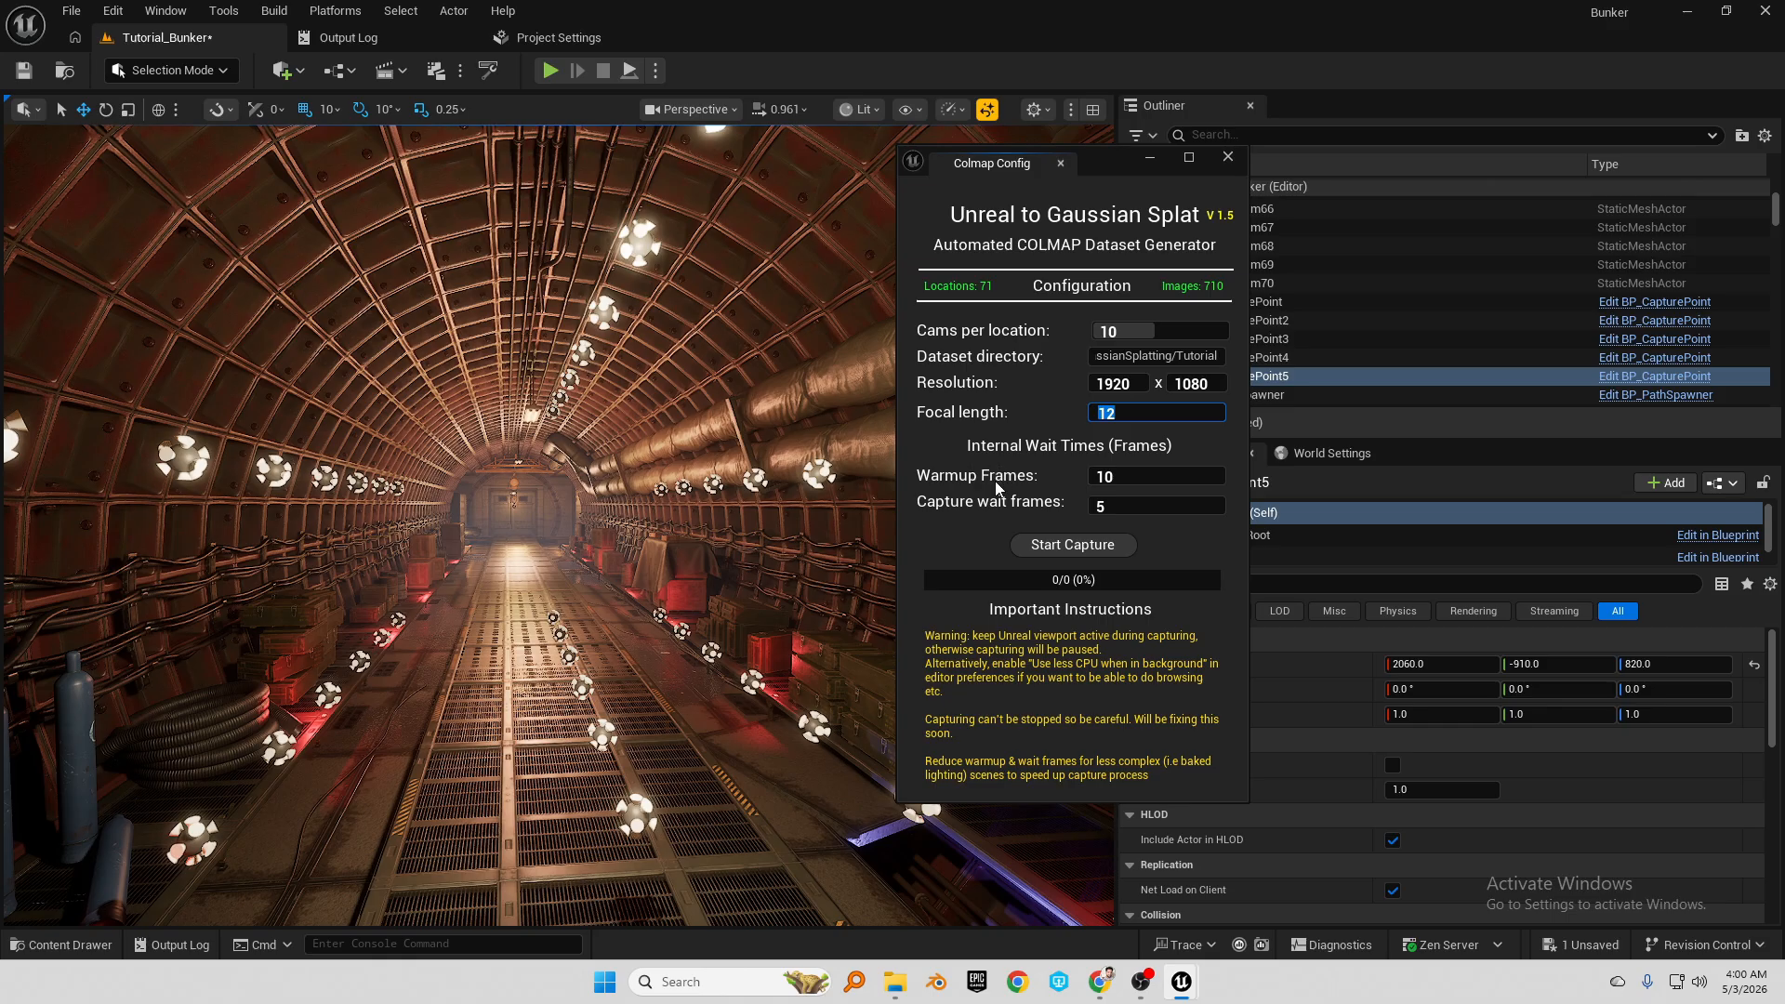
{"action": "left_click", "coordinate": [1140, 478]}
{"action": "left_click", "coordinate": [1064, 479]}
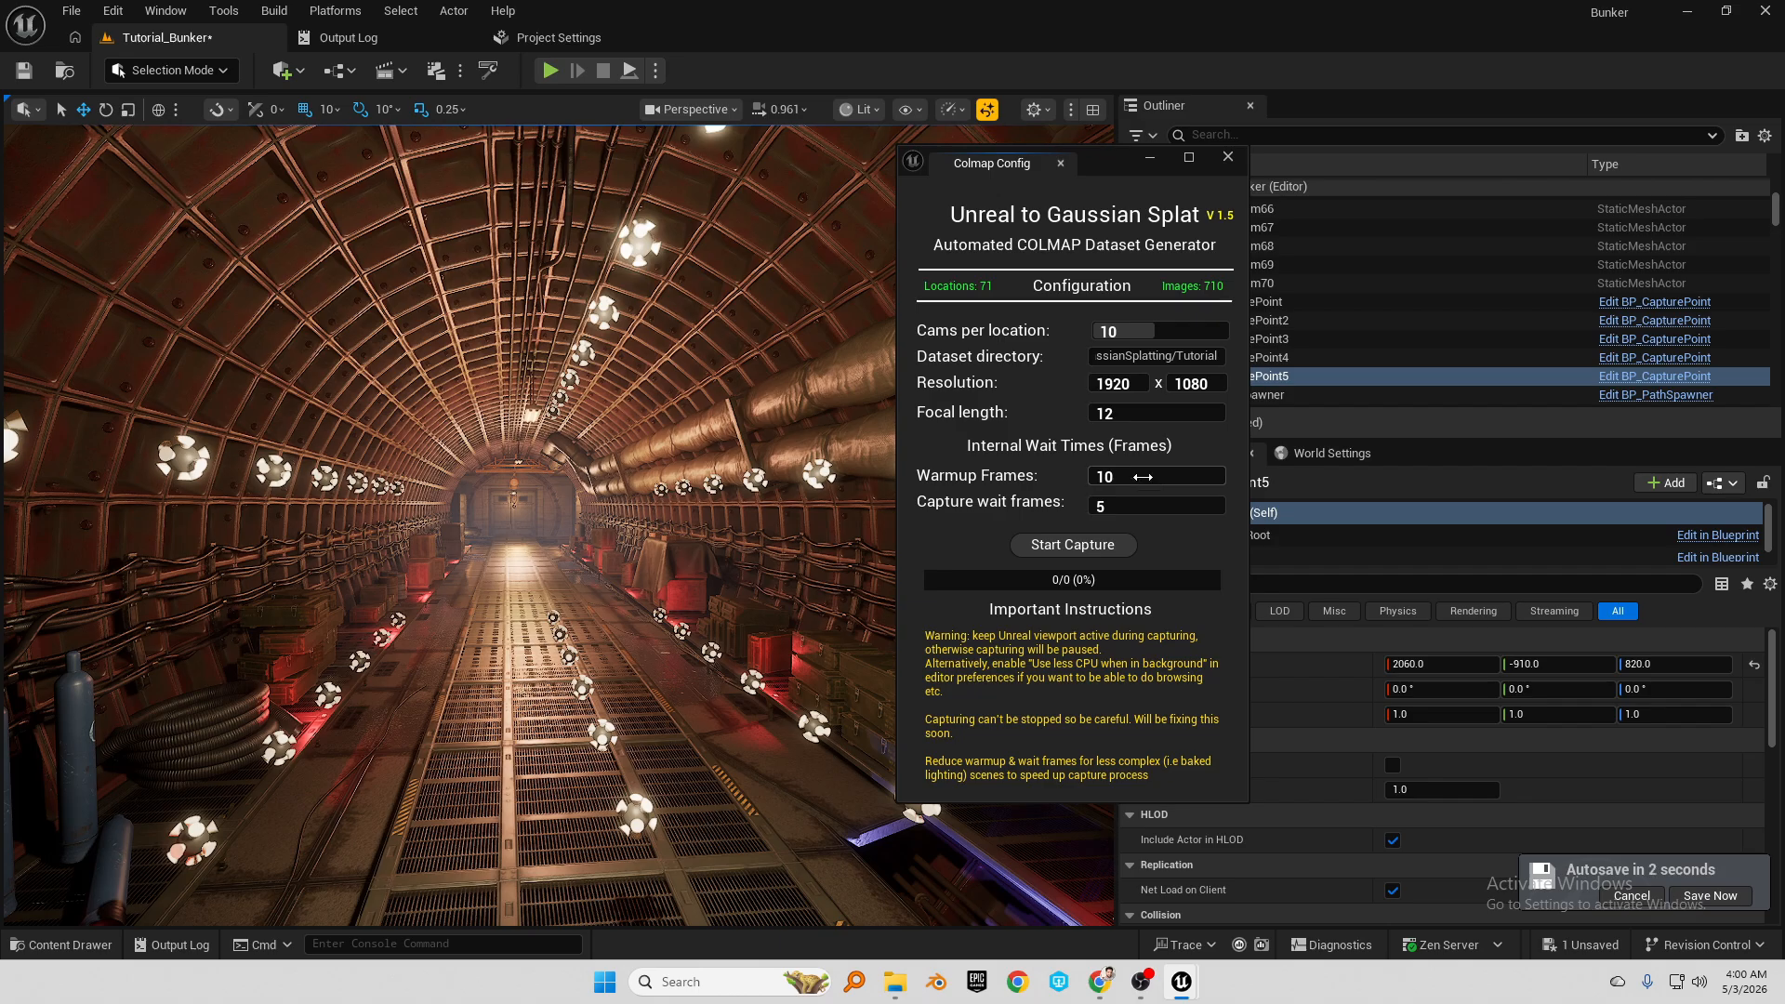
{"action": "left_click", "coordinate": [1142, 476]}
{"action": "type", "text": "1"}
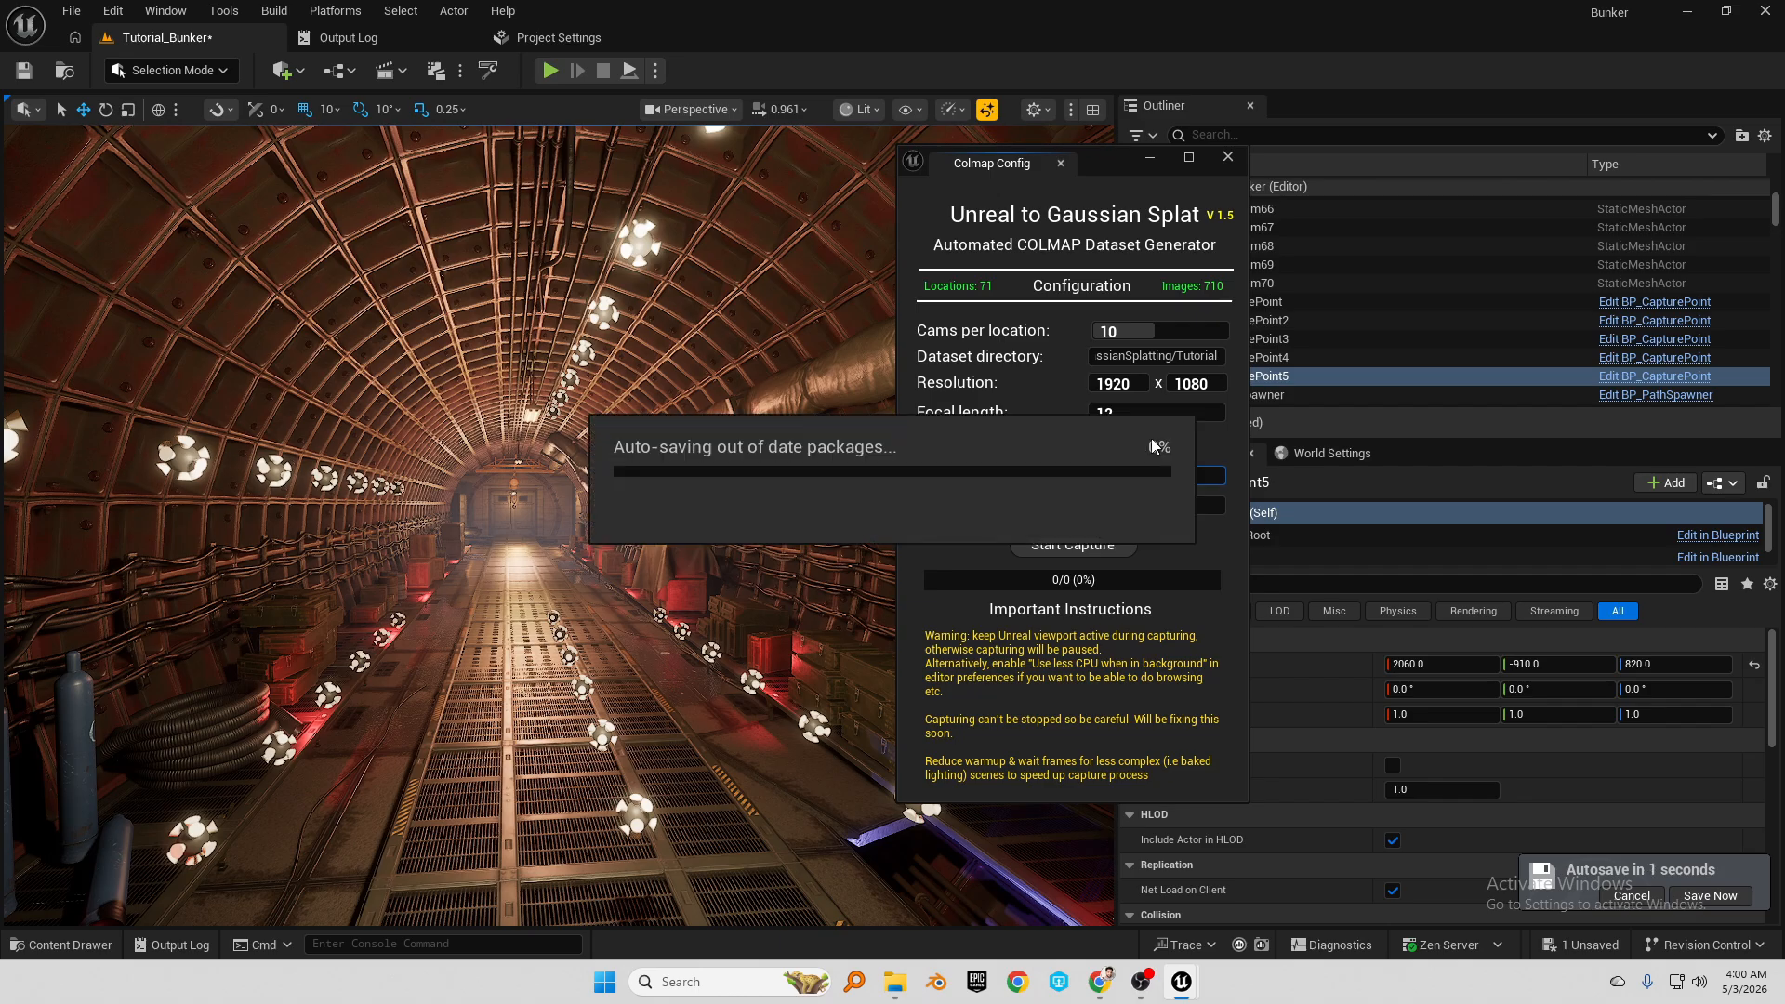
{"action": "left_click", "coordinate": [1173, 503]}
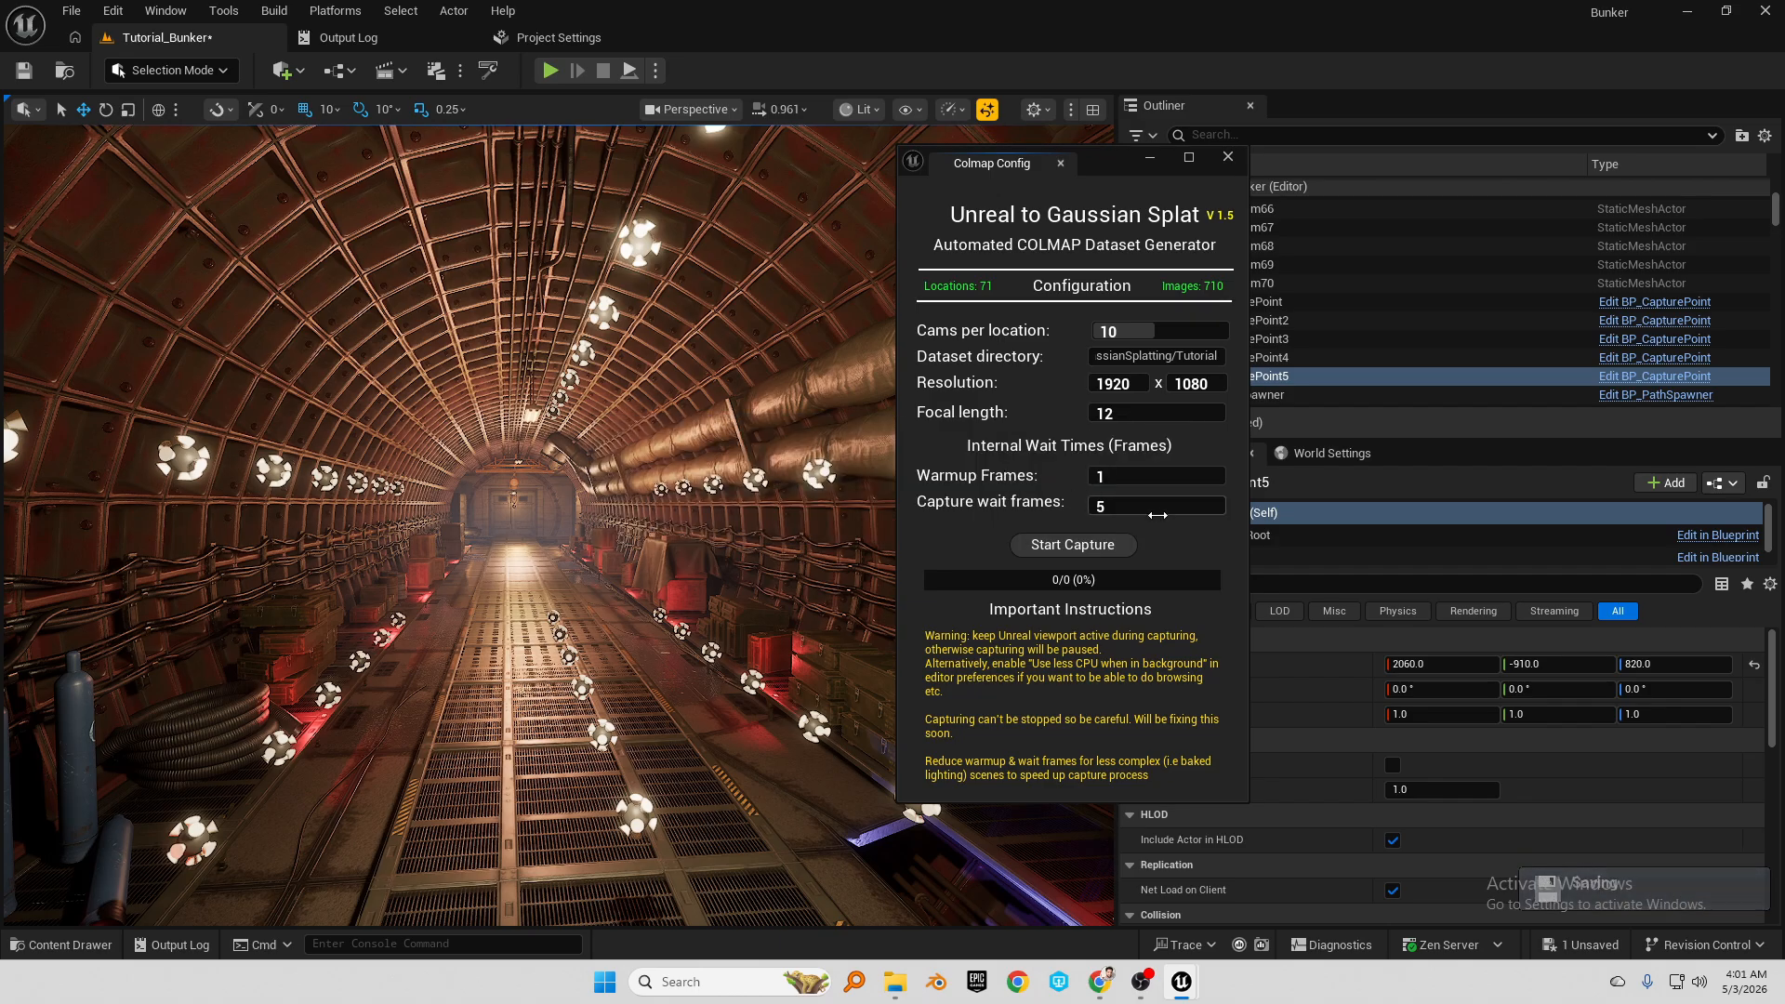
{"action": "type", "text": "1"}
{"action": "key", "text": "Return"}
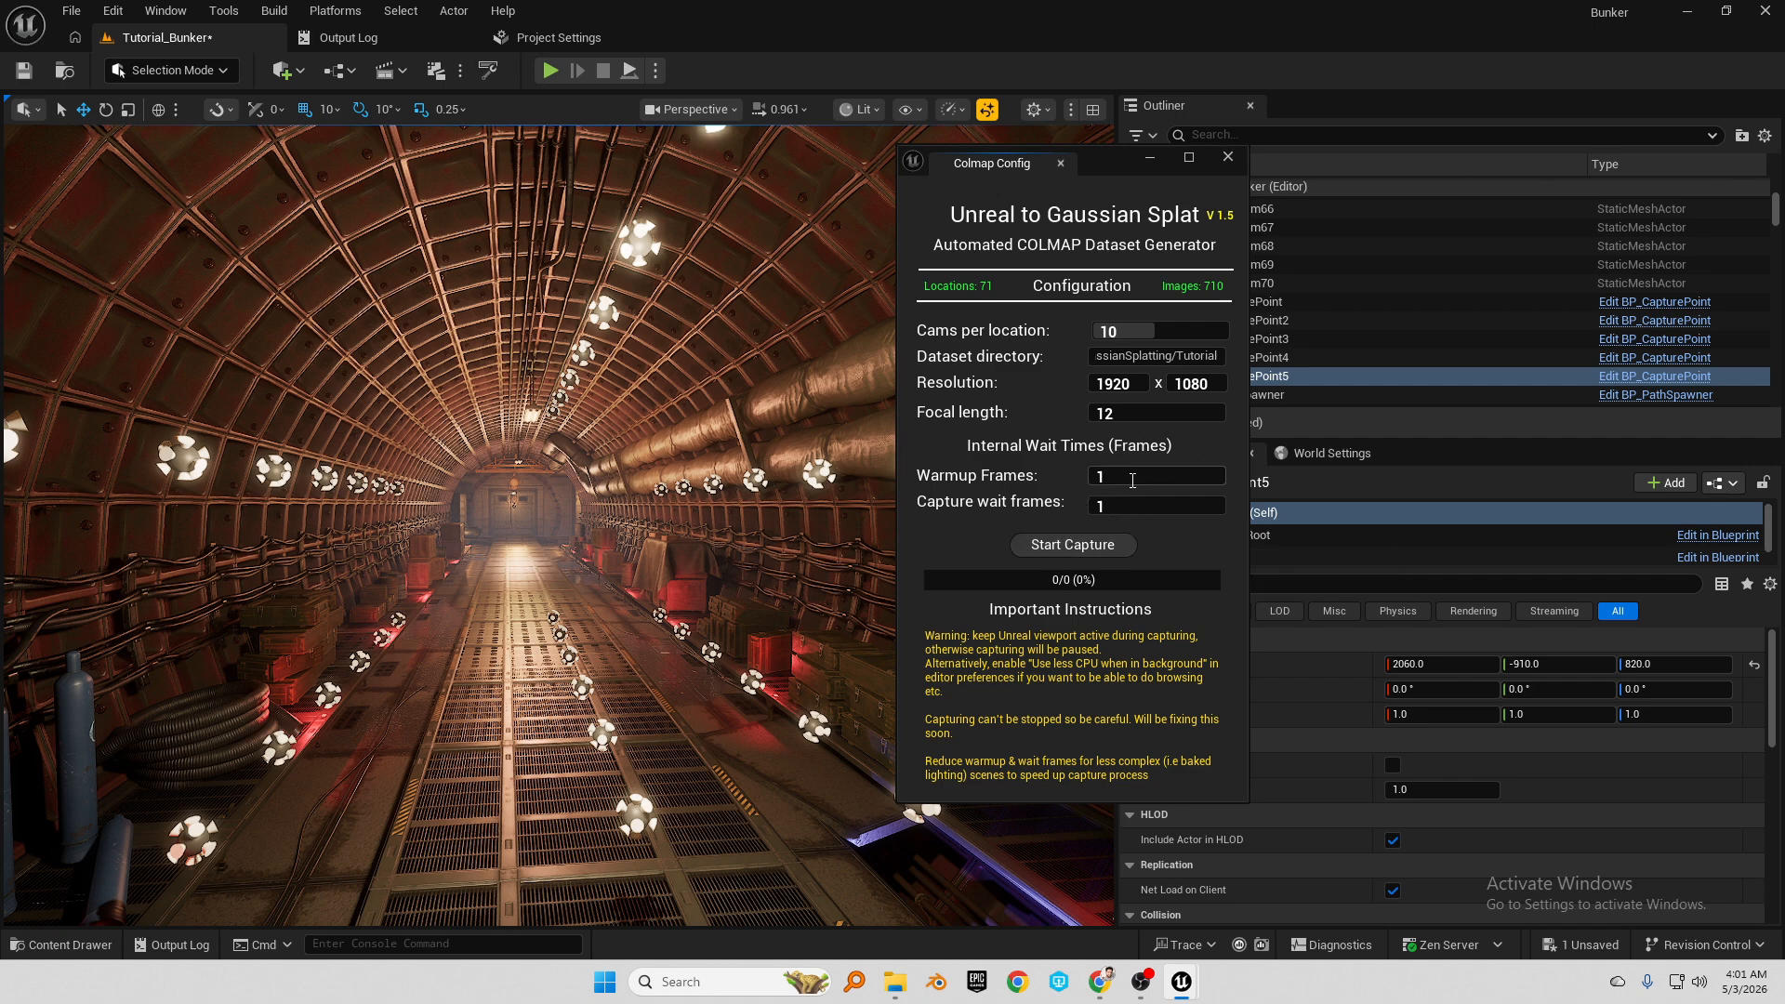
Set the warmup frames to 10 and the capture wait frames to 5
{"action": "left_click", "coordinate": [1131, 479]}
{"action": "type", "text": "10"}
{"action": "key", "text": "Tab"}
{"action": "type", "text": "5"}
{"action": "key", "text": "Return"}
{"action": "right_click_drag", "start_coordinate": [598, 564], "coordinate": [564, 546]}
{"action": "key", "text": "w"}
{"action": "key", "text": "d"}
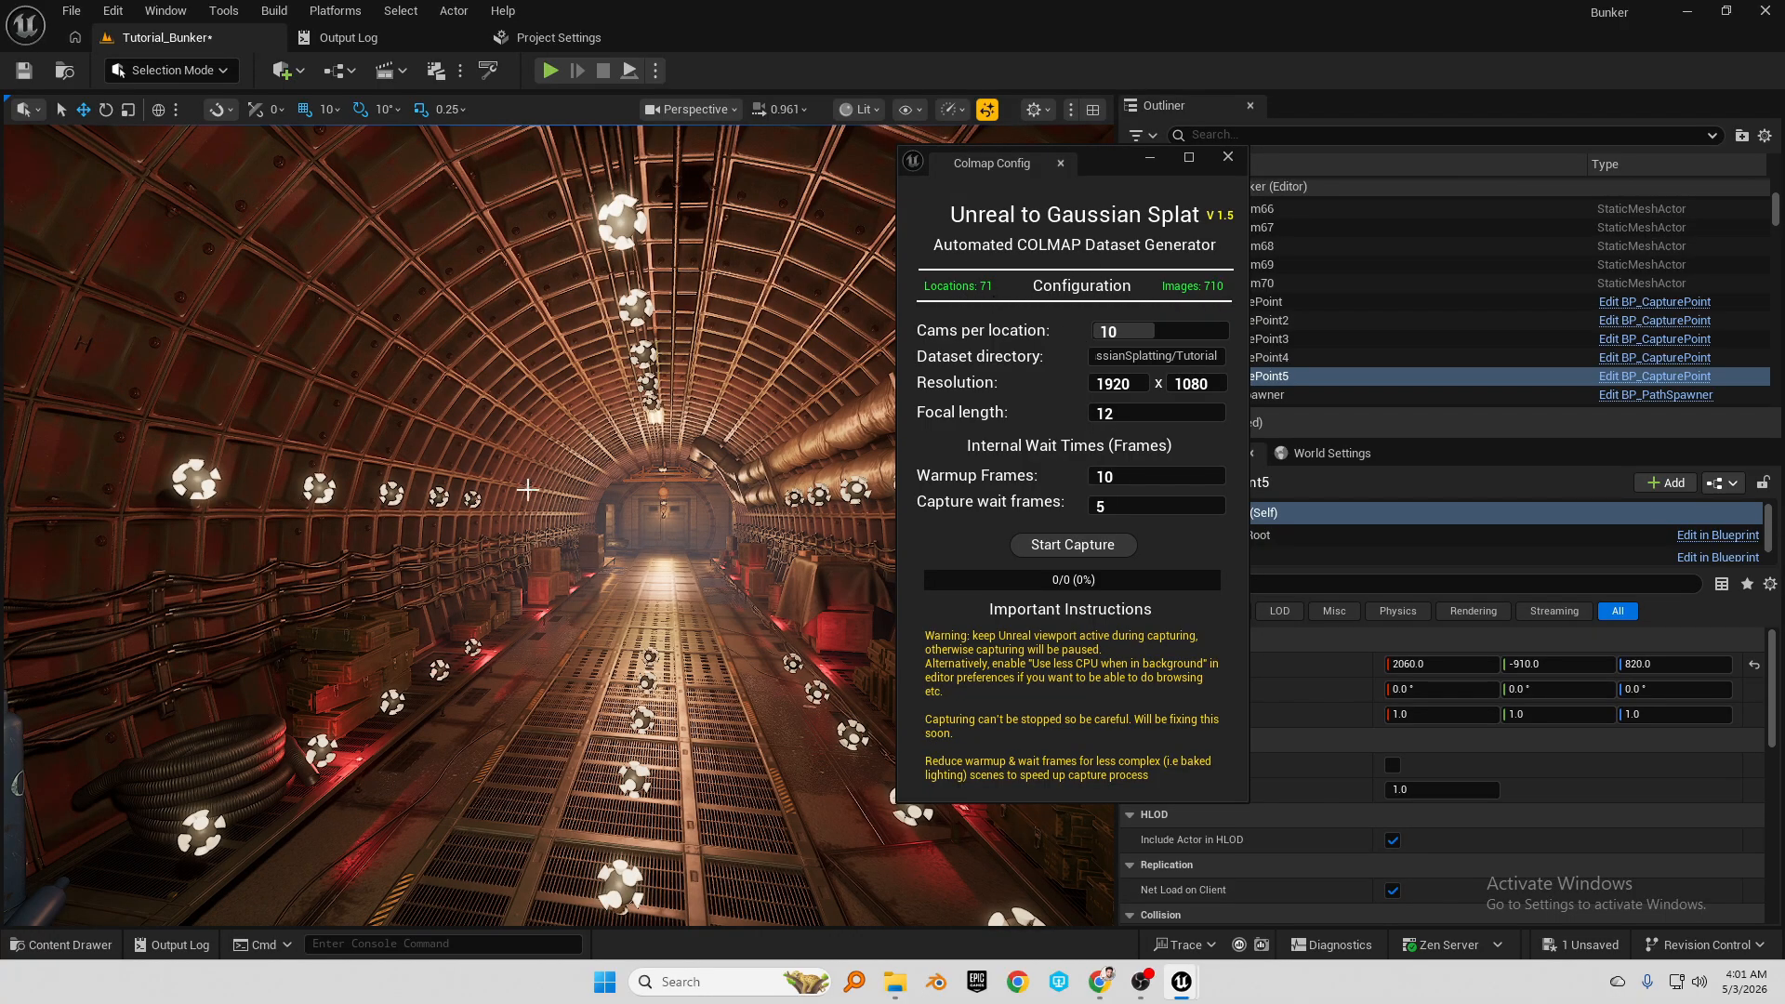
{"action": "right_click_drag", "start_coordinate": [528, 489], "coordinate": [674, 474]}
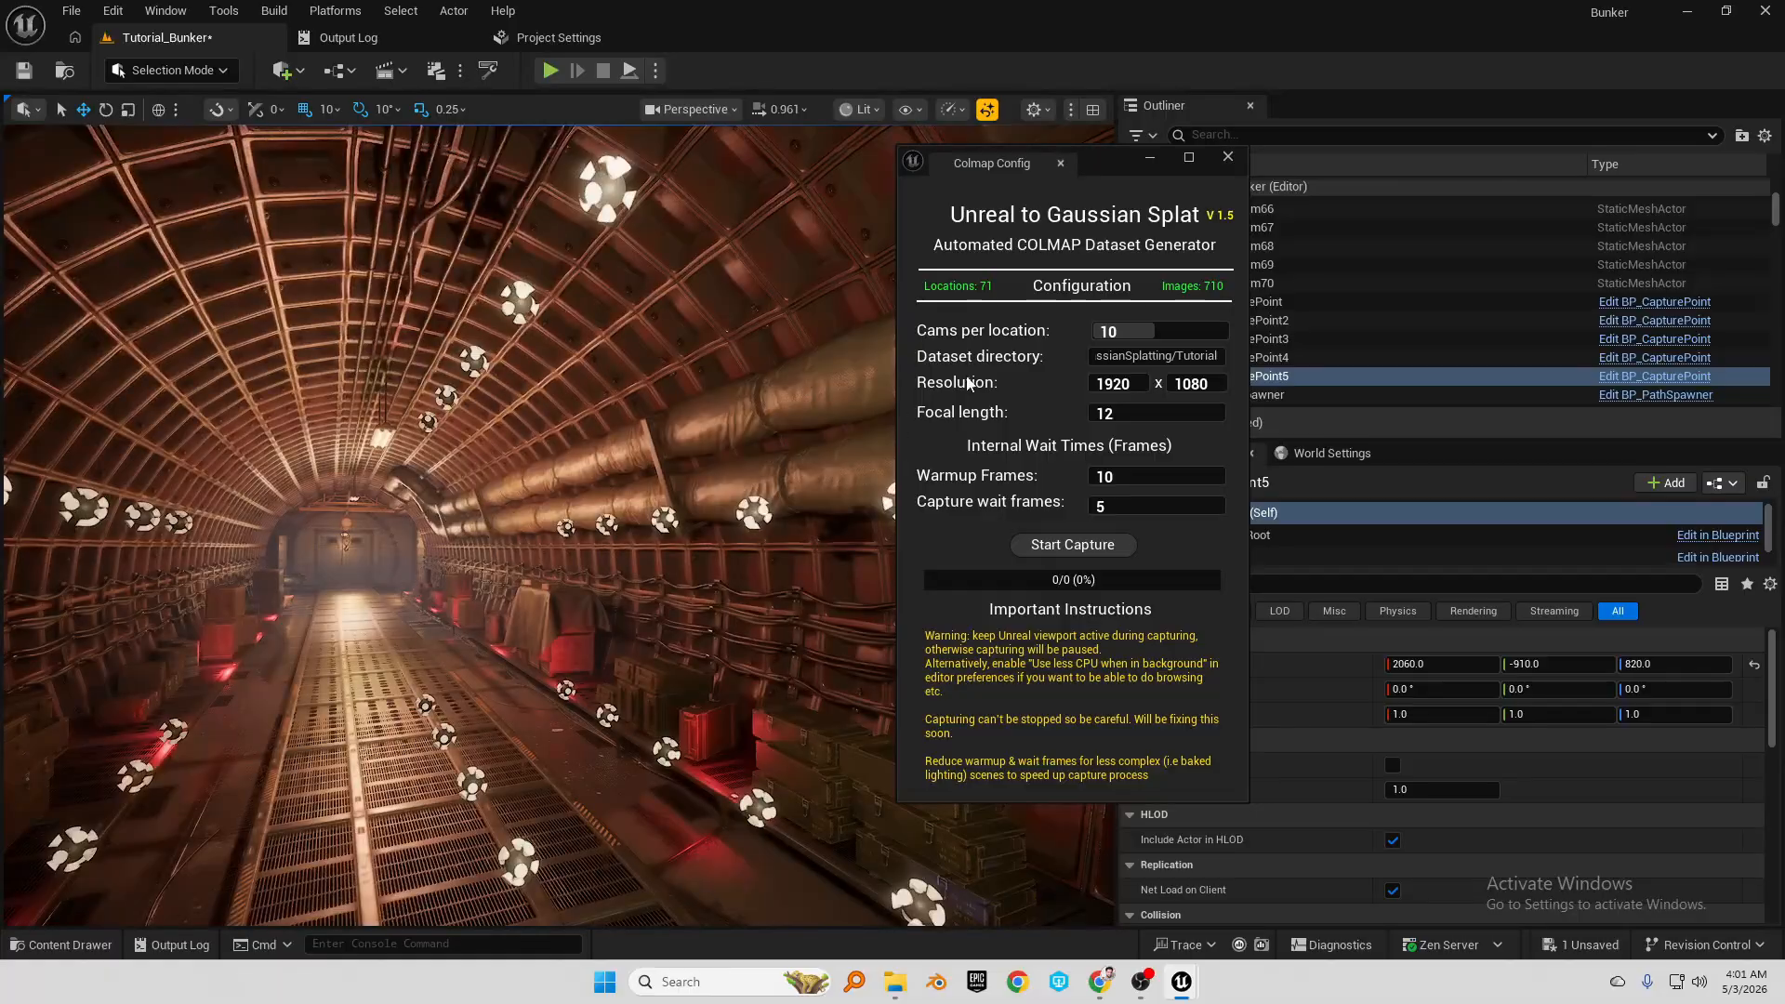
{"action": "right_click_drag", "start_coordinate": [522, 549], "coordinate": [595, 544]}
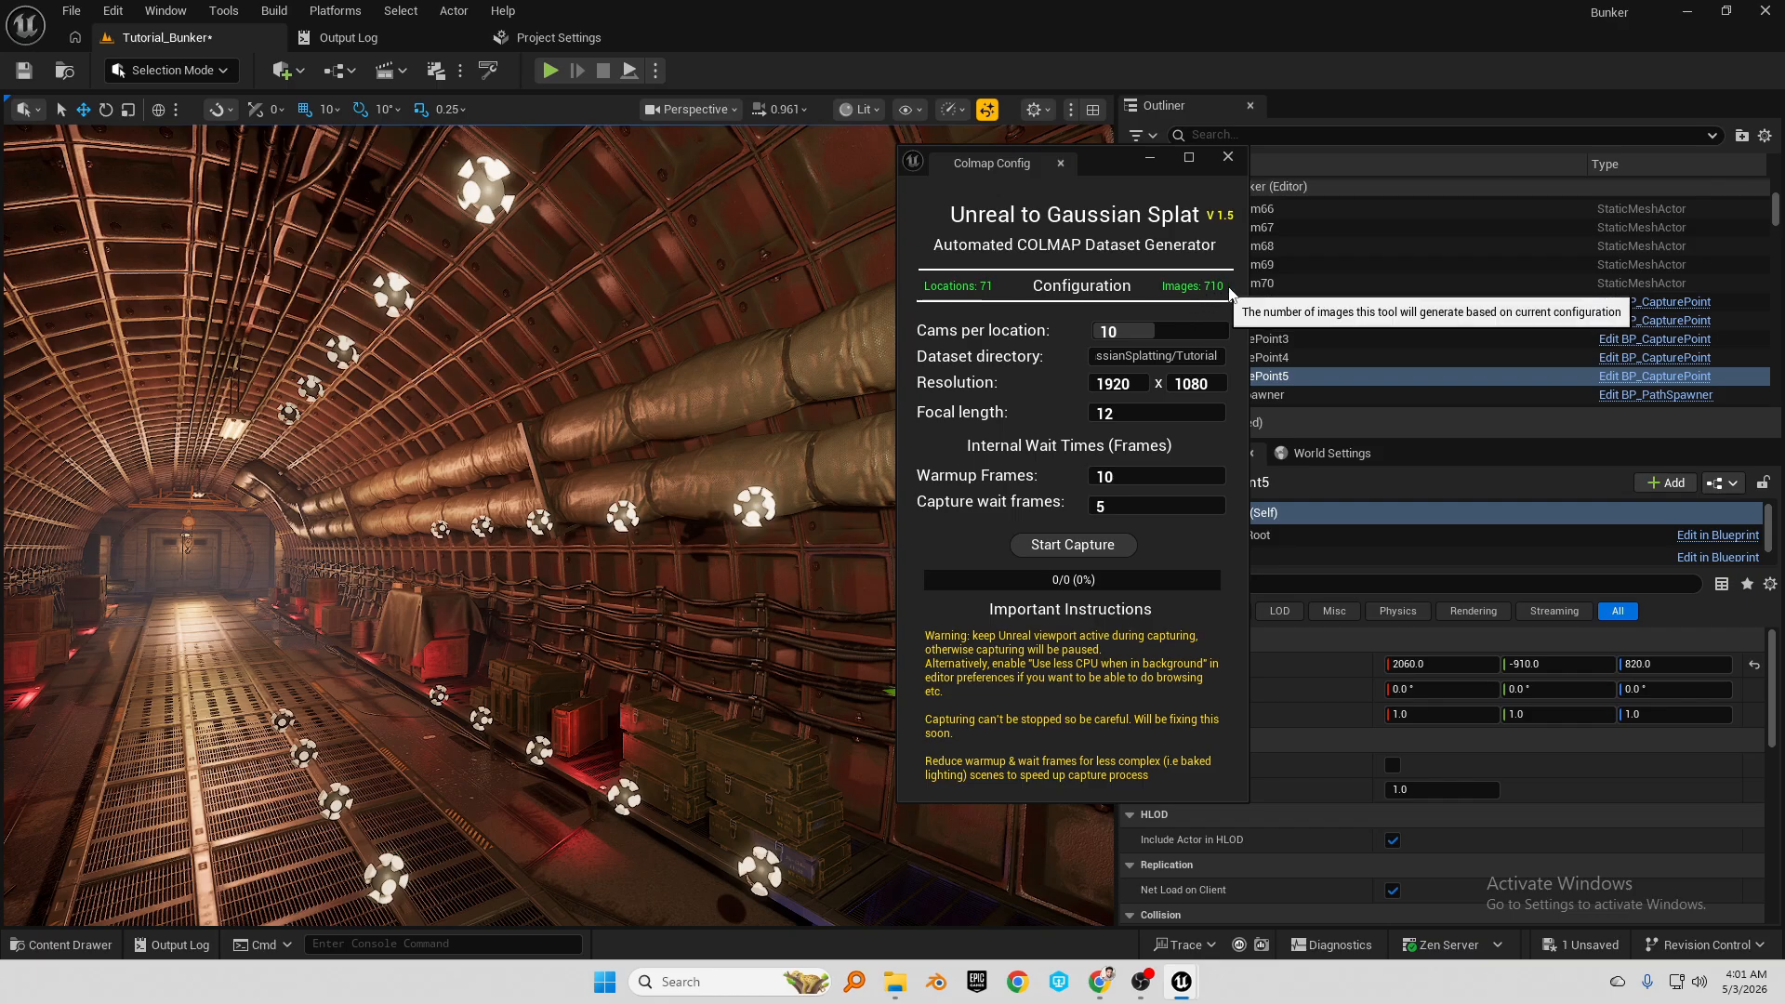
{"action": "right_click_drag", "start_coordinate": [453, 479], "coordinate": [472, 474]}
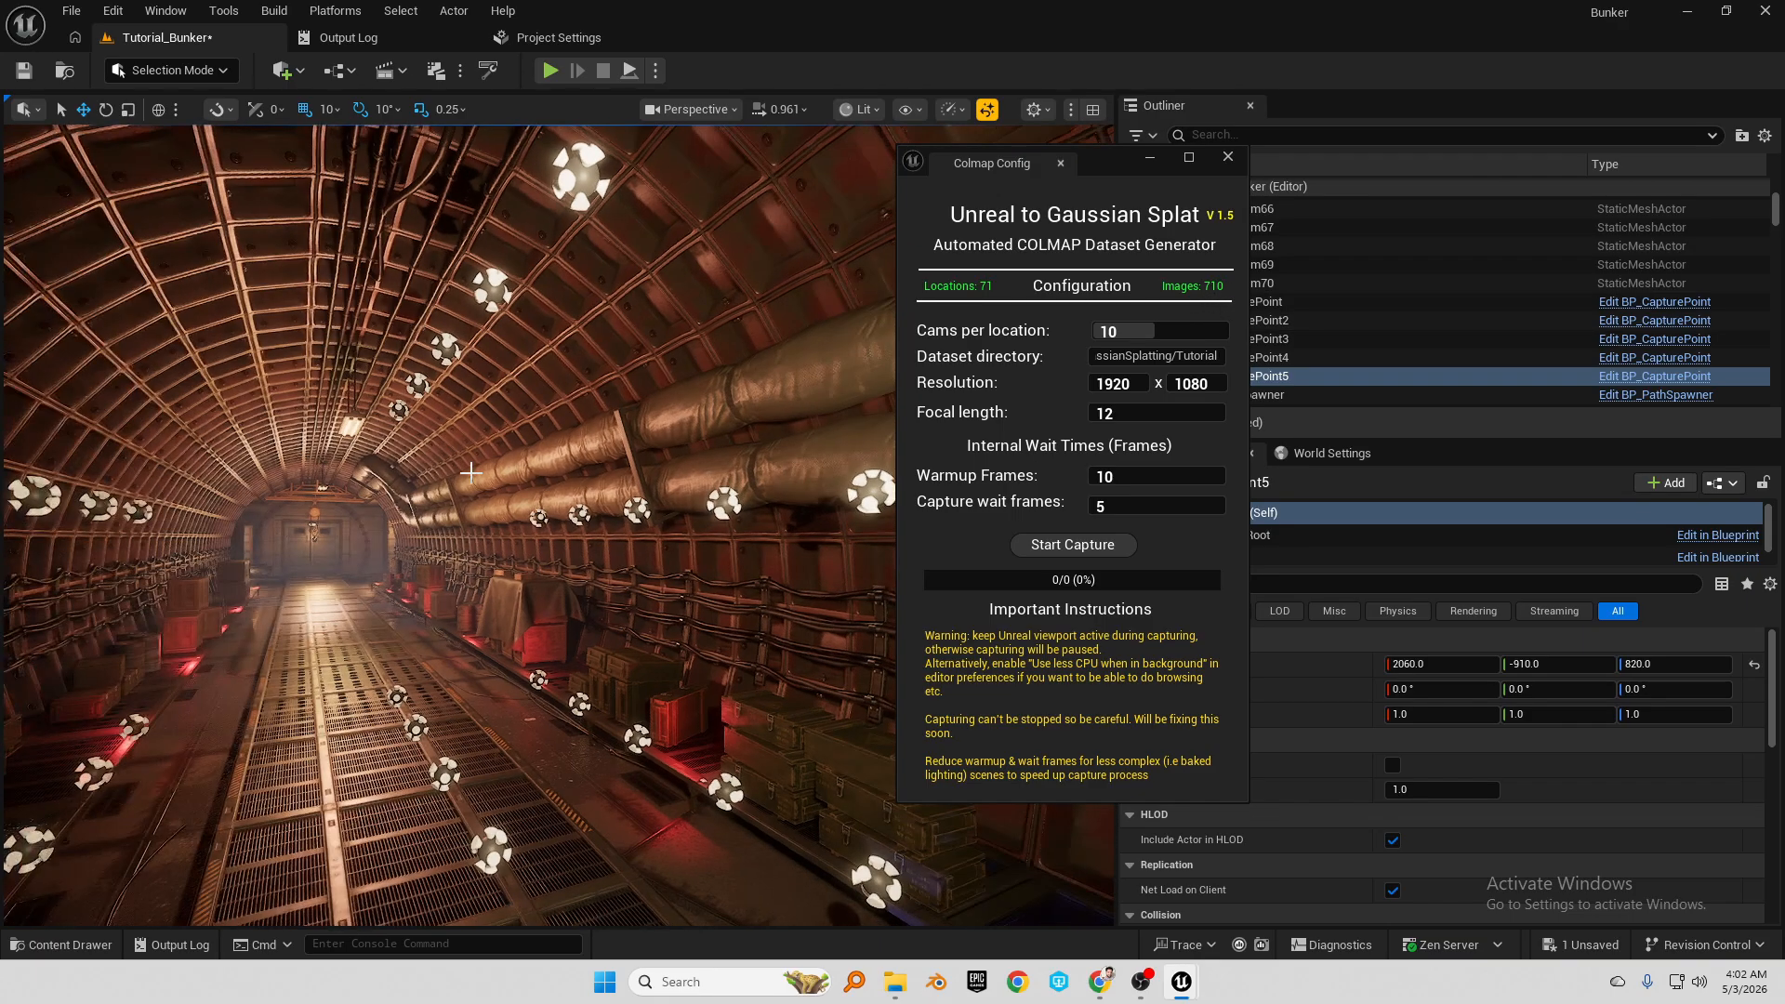
Place an extra BP_CapturePoint in the tunnel at about X 2380, Y 340, Z 830 and delete it again
{"action": "left_click", "coordinate": [61, 945]}
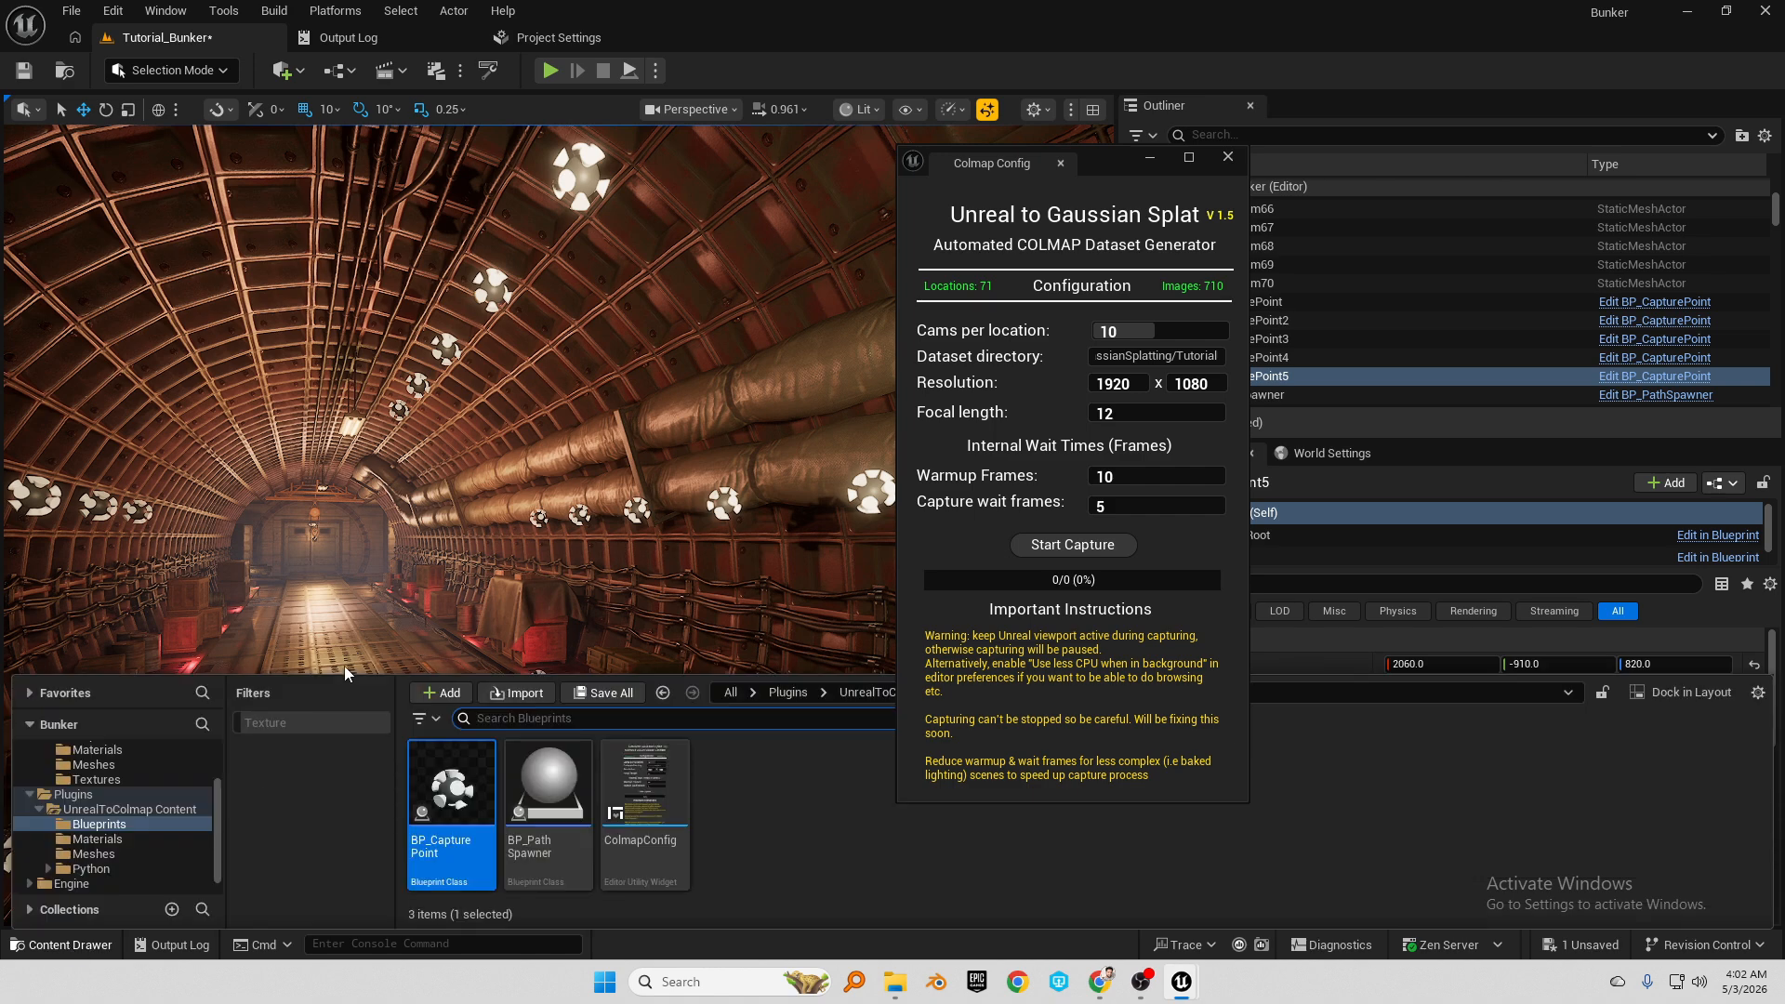
{"action": "left_click_drag", "start_coordinate": [452, 790], "coordinate": [393, 641]}
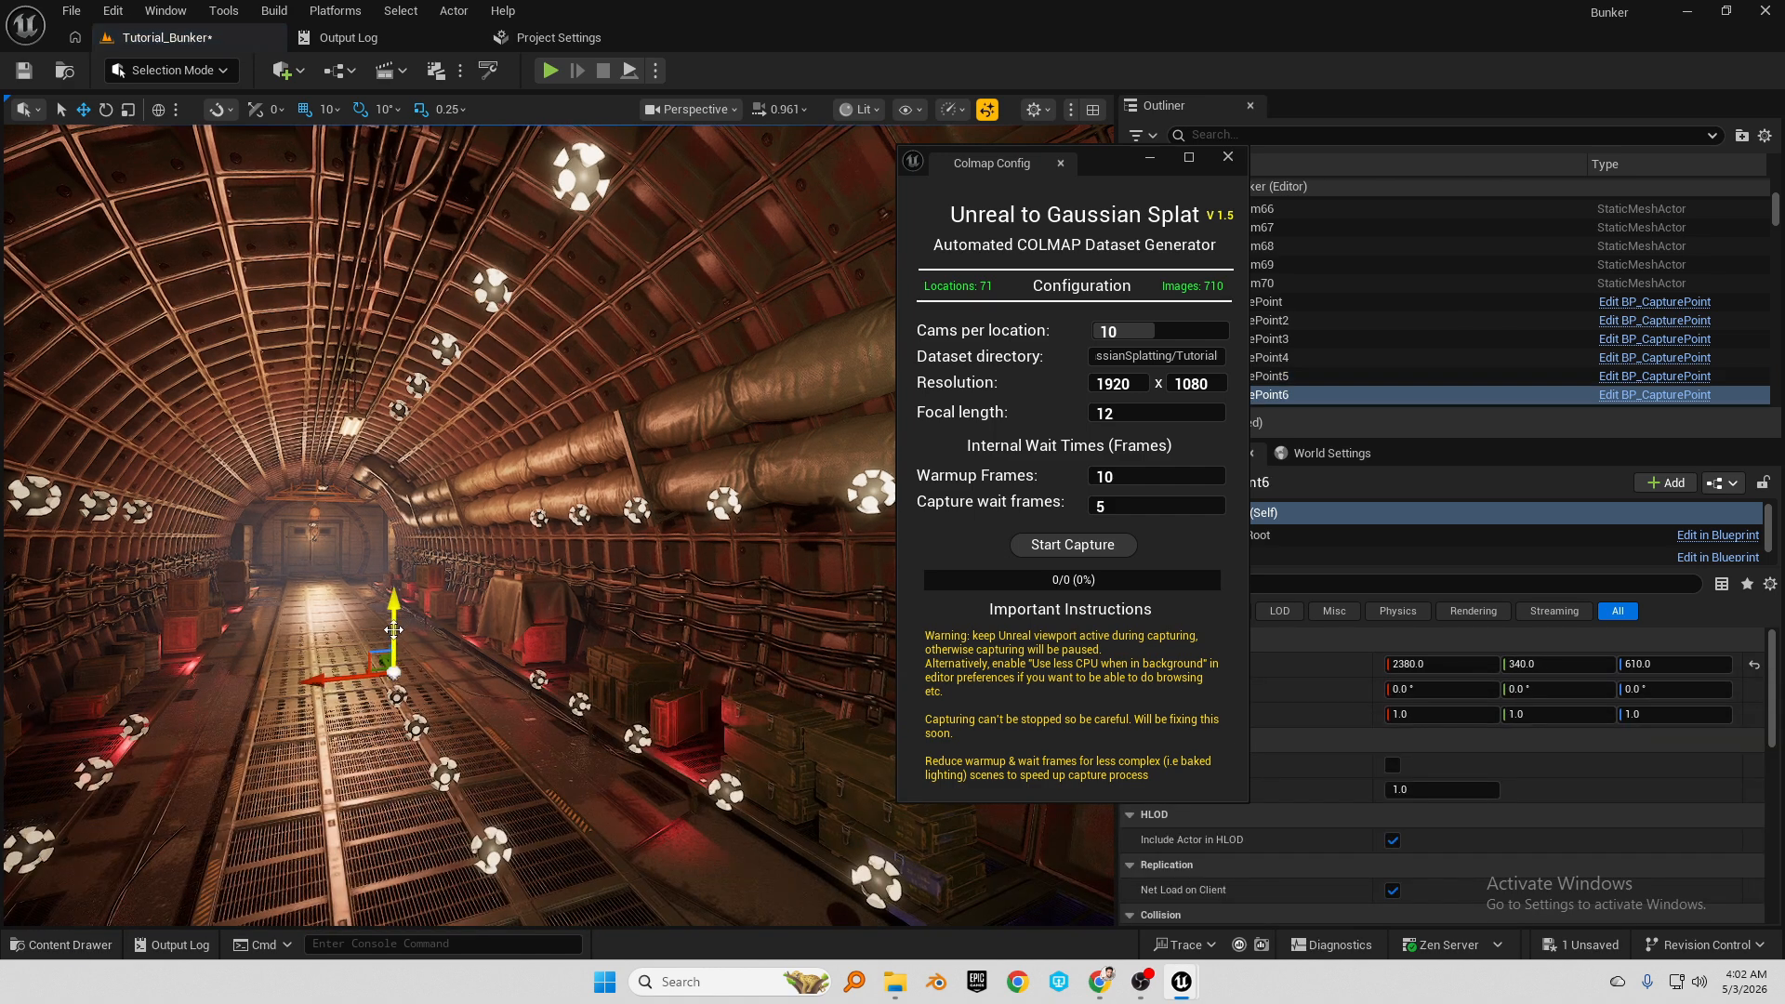
{"action": "left_click_drag", "start_coordinate": [372, 544], "coordinate": [372, 532]}
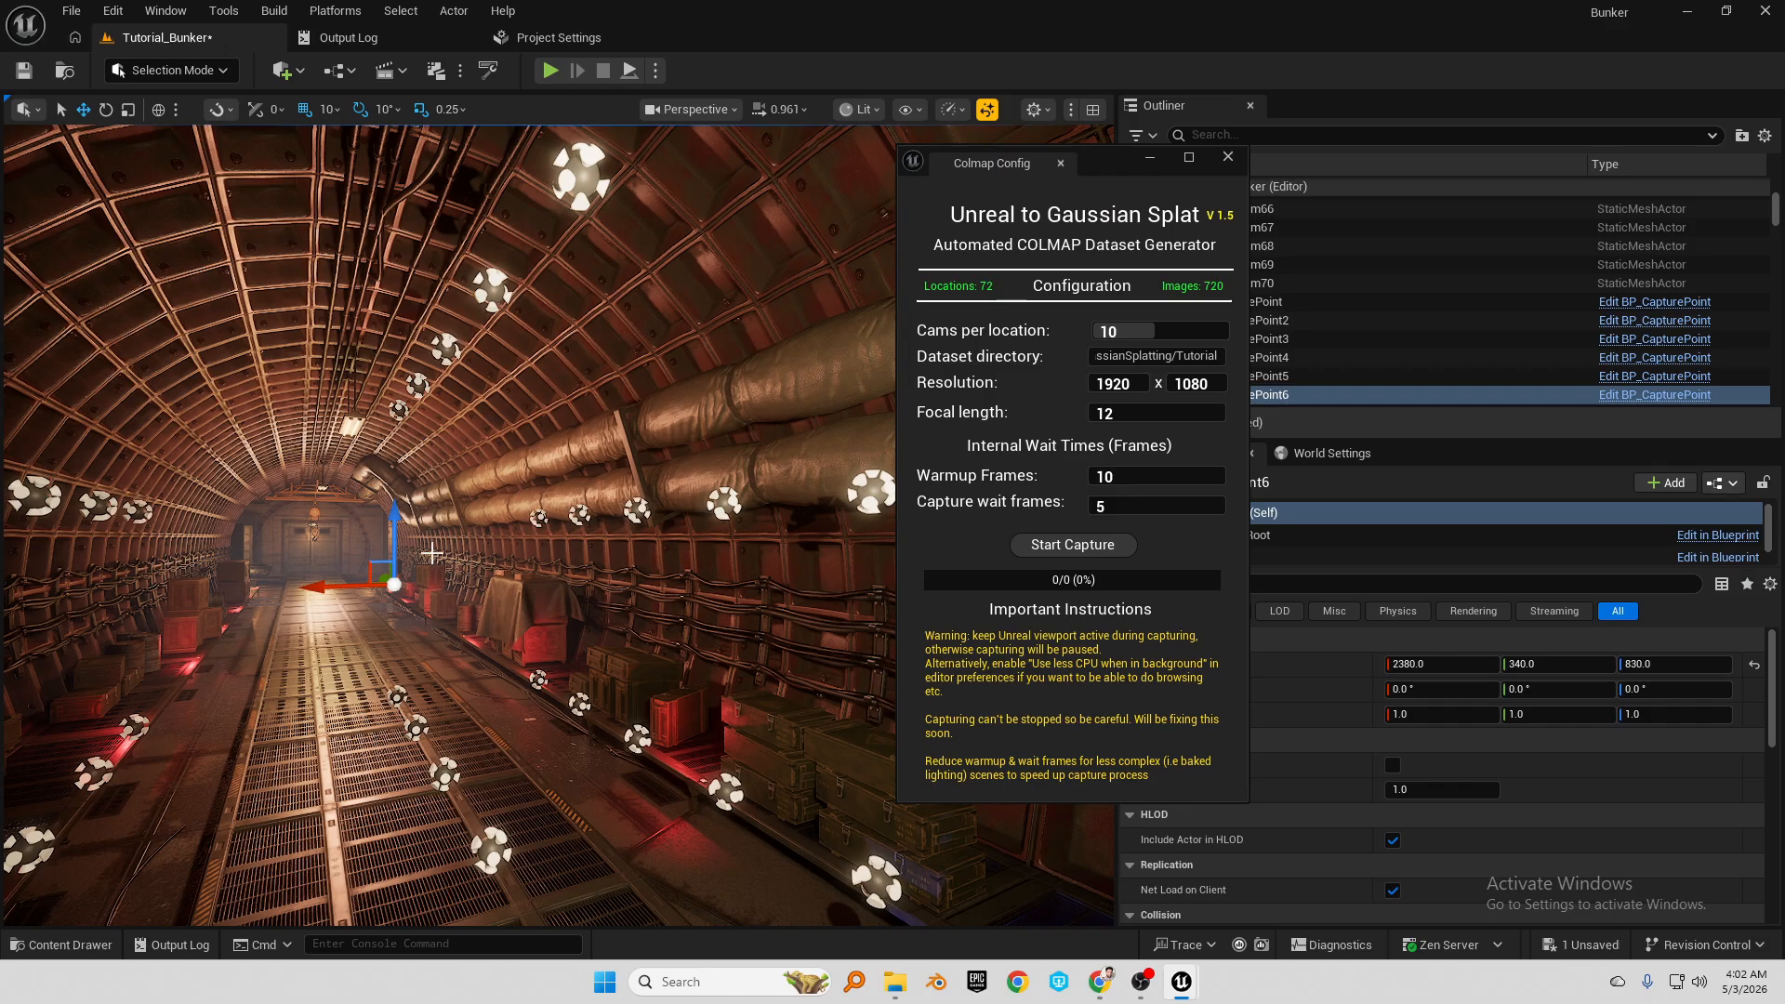
{"action": "right_click_drag", "start_coordinate": [432, 552], "coordinate": [467, 549]}
{"action": "key", "text": "Delete"}
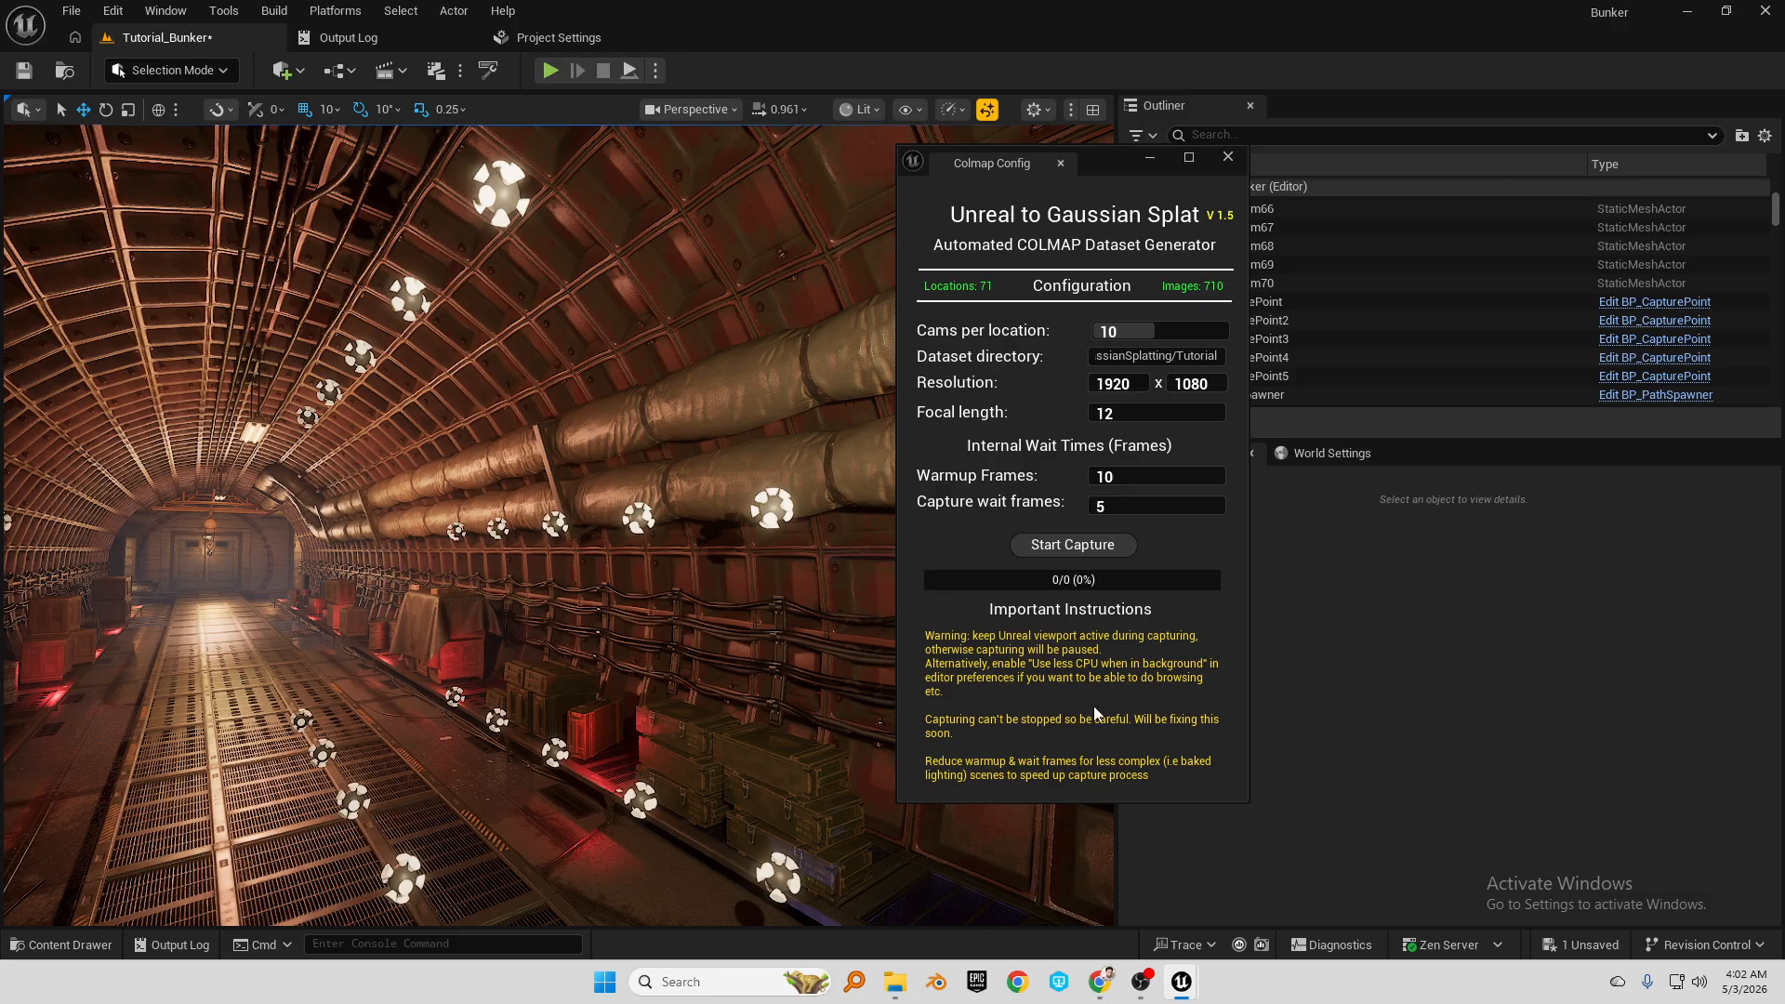
{"action": "right_click_drag", "start_coordinate": [726, 487], "coordinate": [789, 577]}
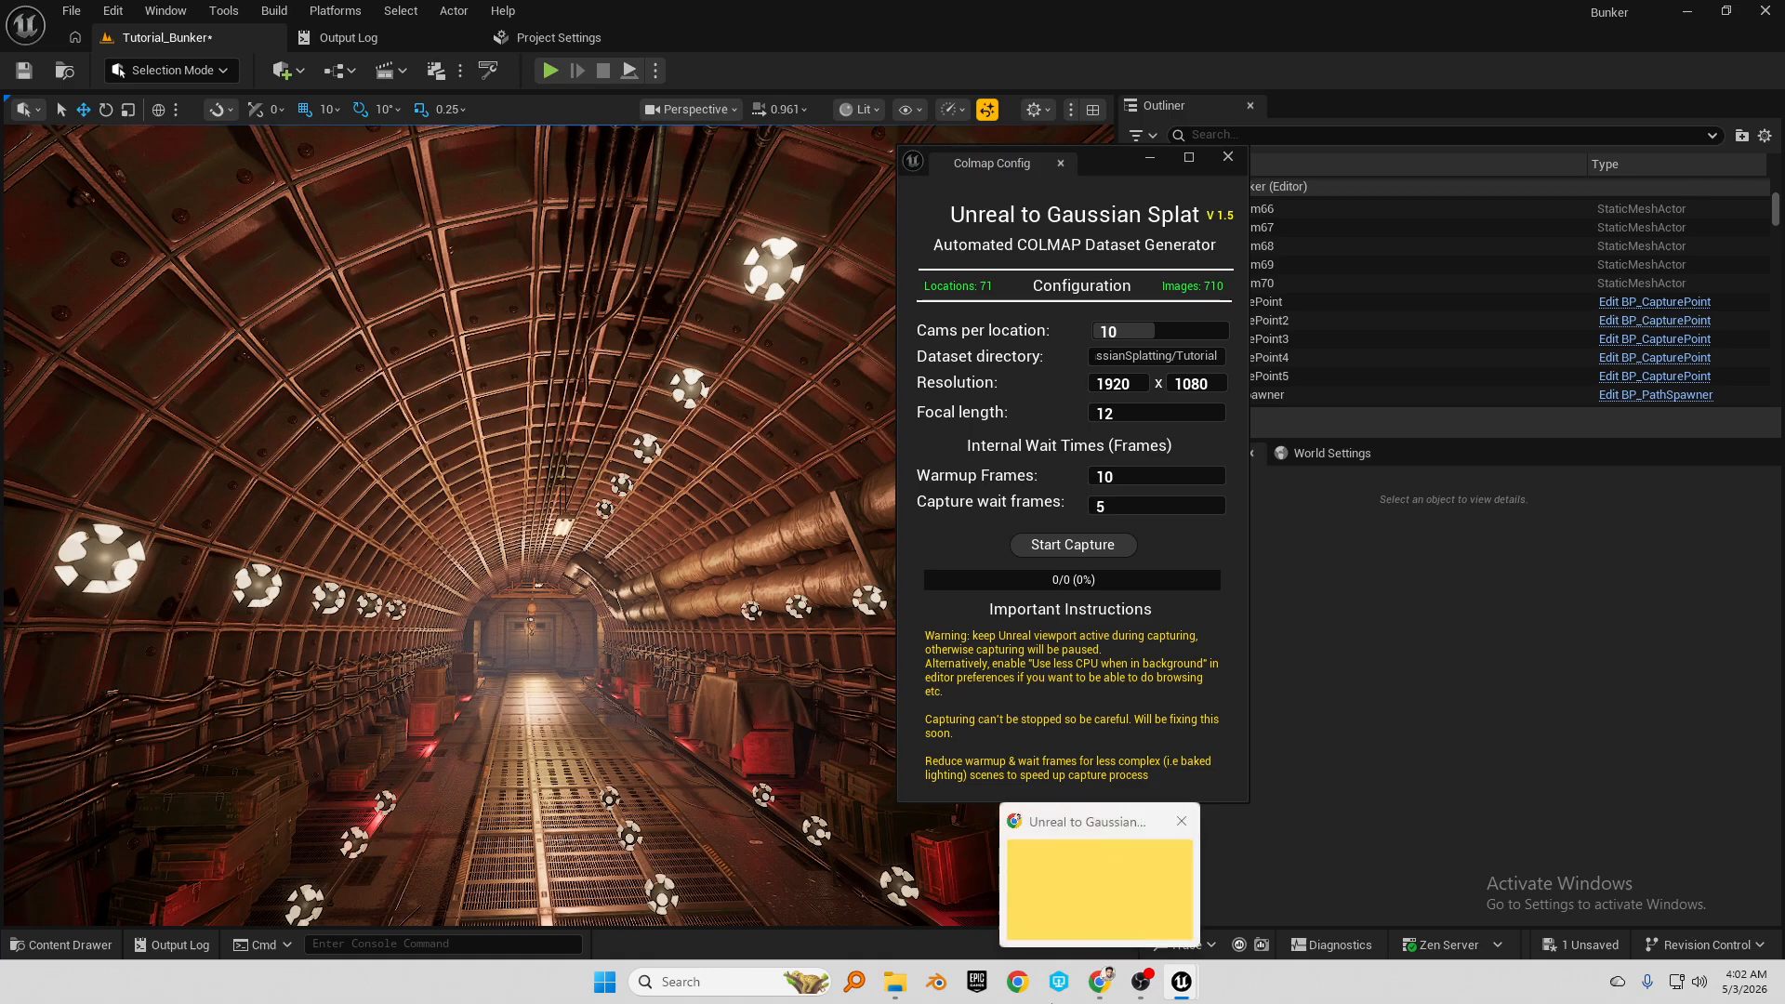
{"action": "left_click", "coordinate": [1025, 993]}
{"action": "left_click", "coordinate": [1348, 122]}
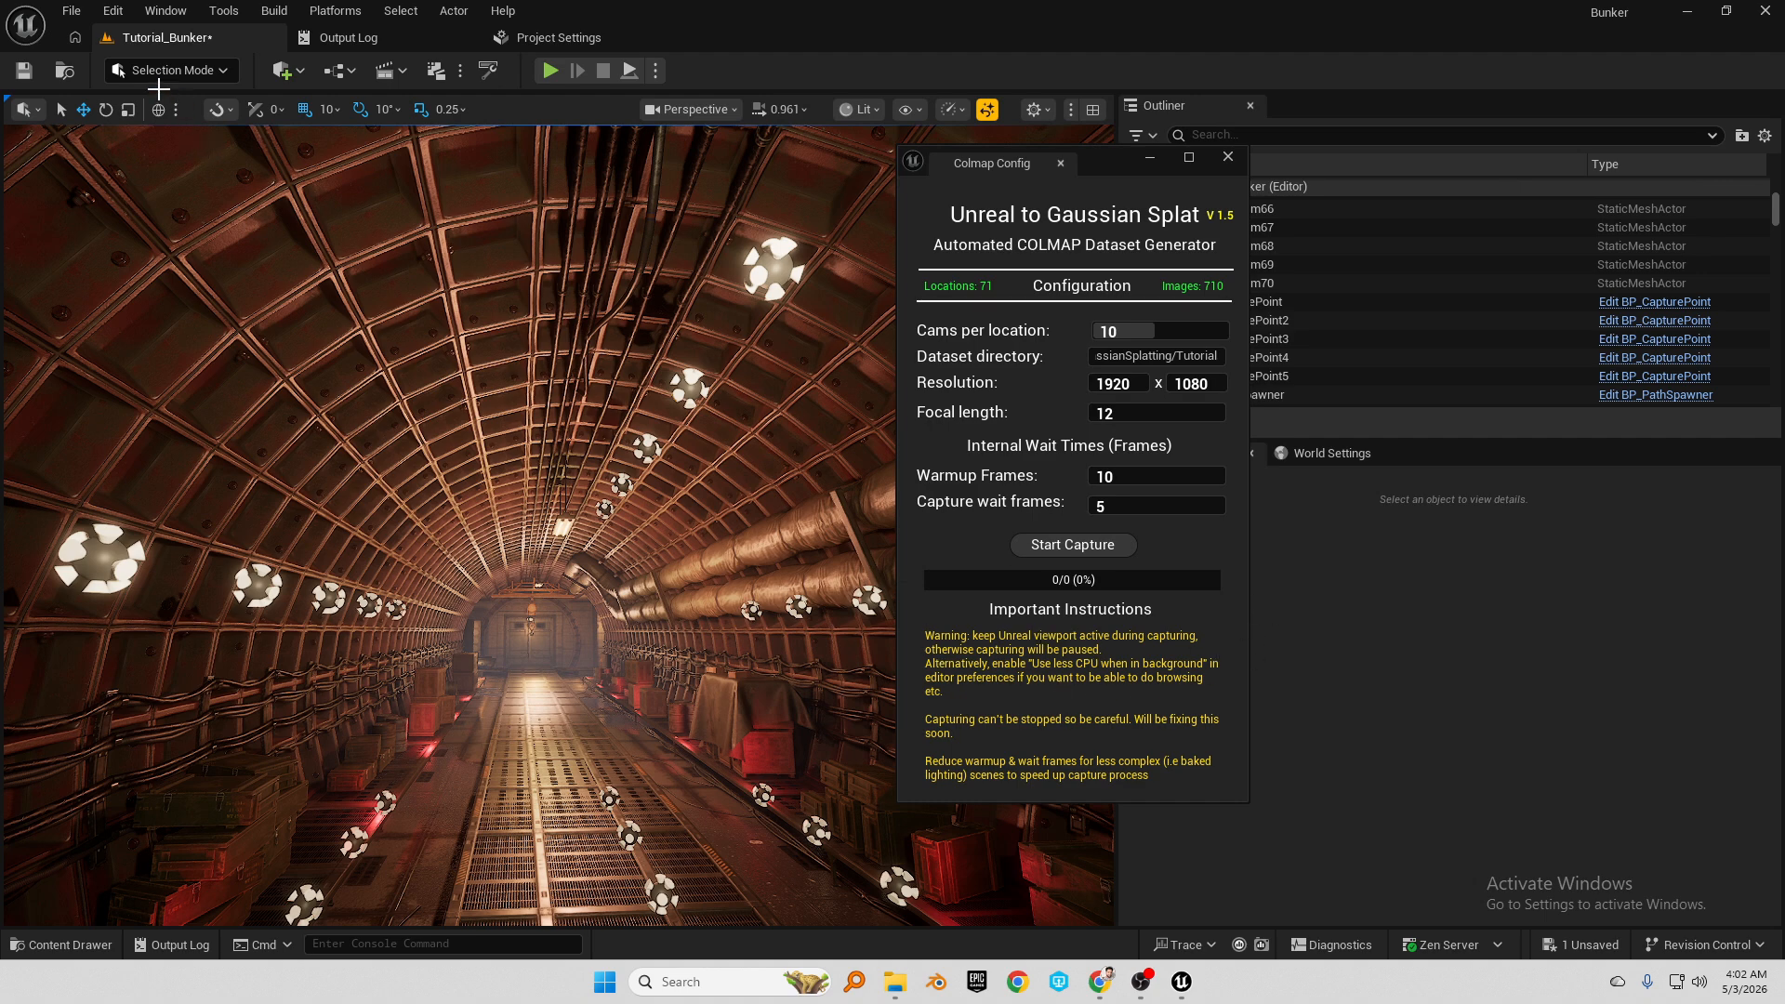
Look up the Use Less CPU when in Background option in the editor preferences and close the preferences
{"action": "left_click", "coordinate": [112, 11]}
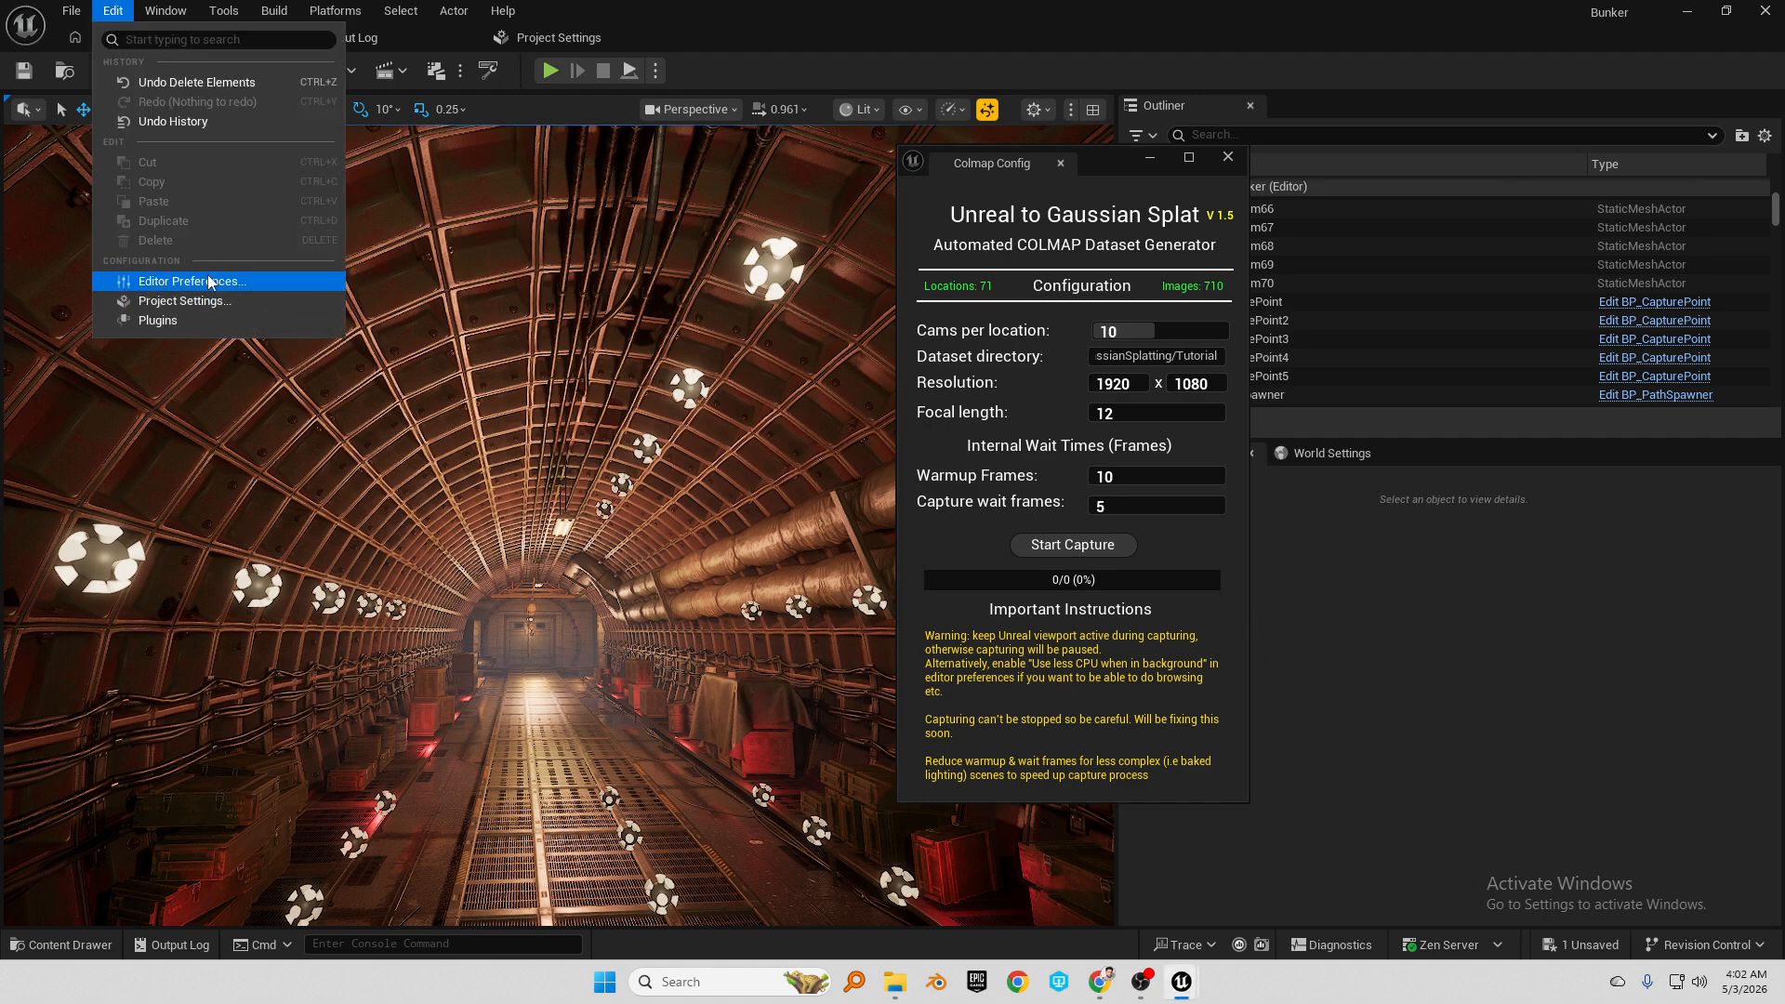
{"action": "left_click", "coordinate": [156, 279]}
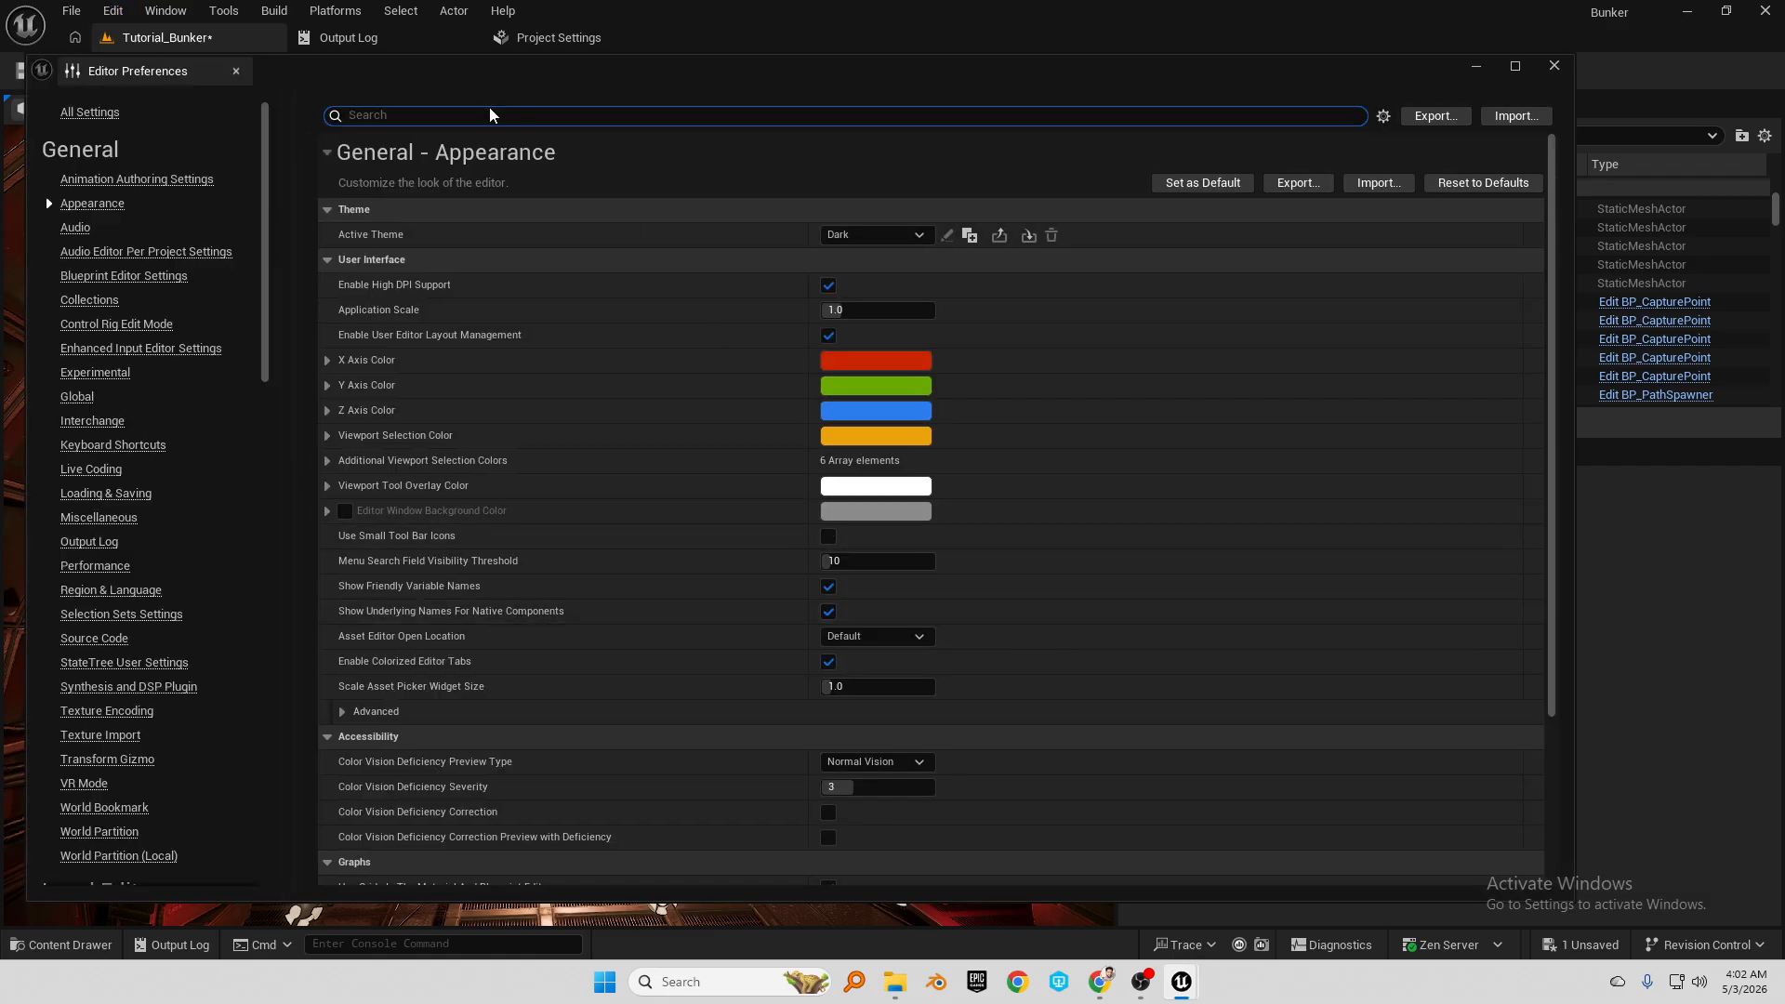
{"action": "type", "text": "less cp"}
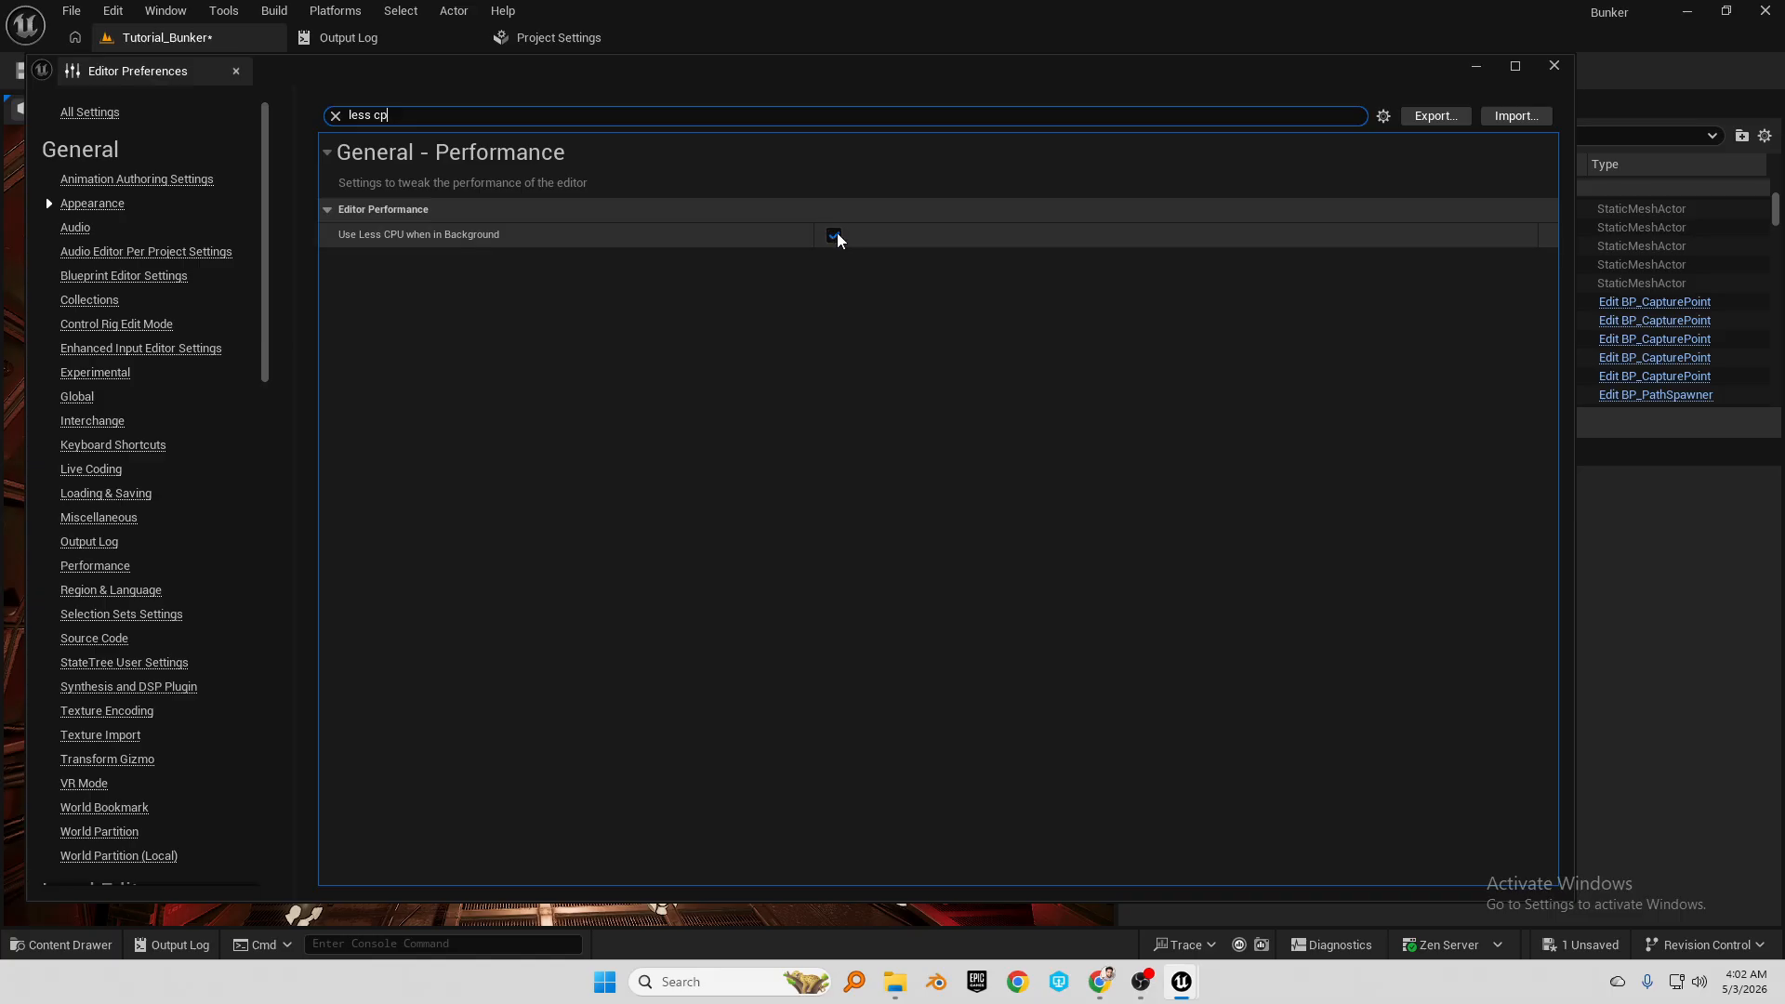
{"action": "left_click", "coordinate": [1553, 66]}
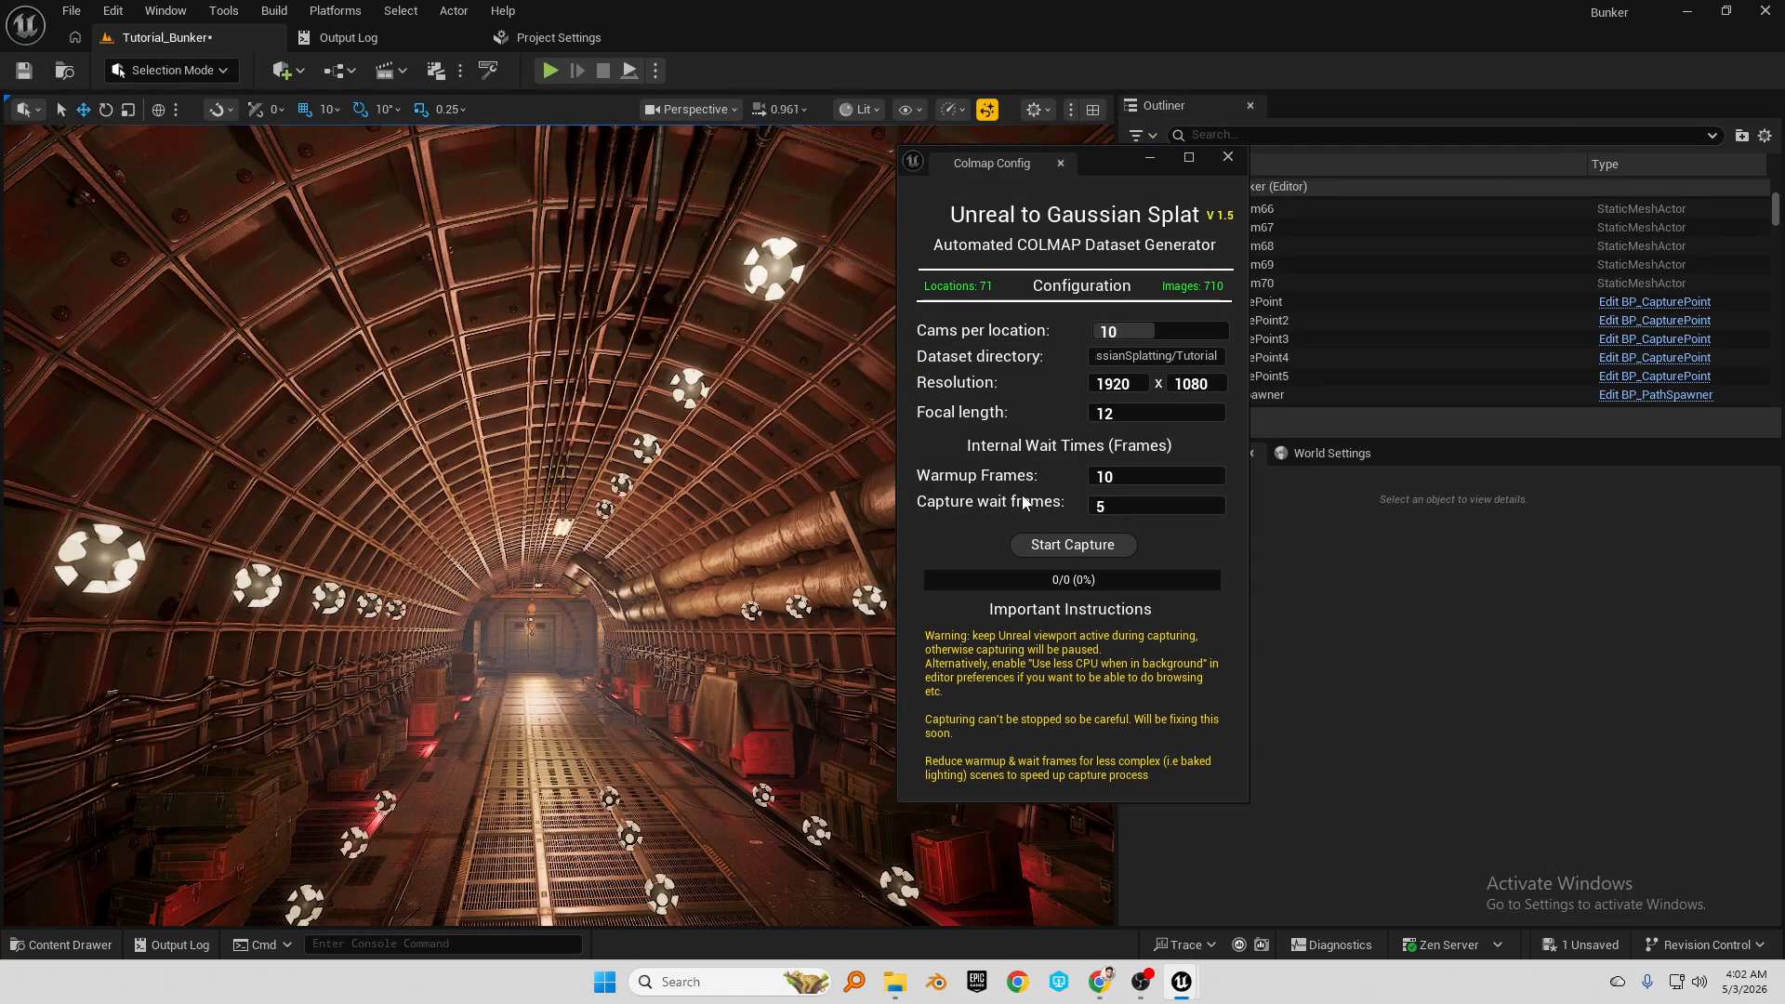
Open the demonstration_BUNKER level from the Bunker Maps folder, saving Tutorial_Bunker, and close the Colmap Config window
{"action": "right_click_drag", "start_coordinate": [558, 526], "coordinate": [283, 584]}
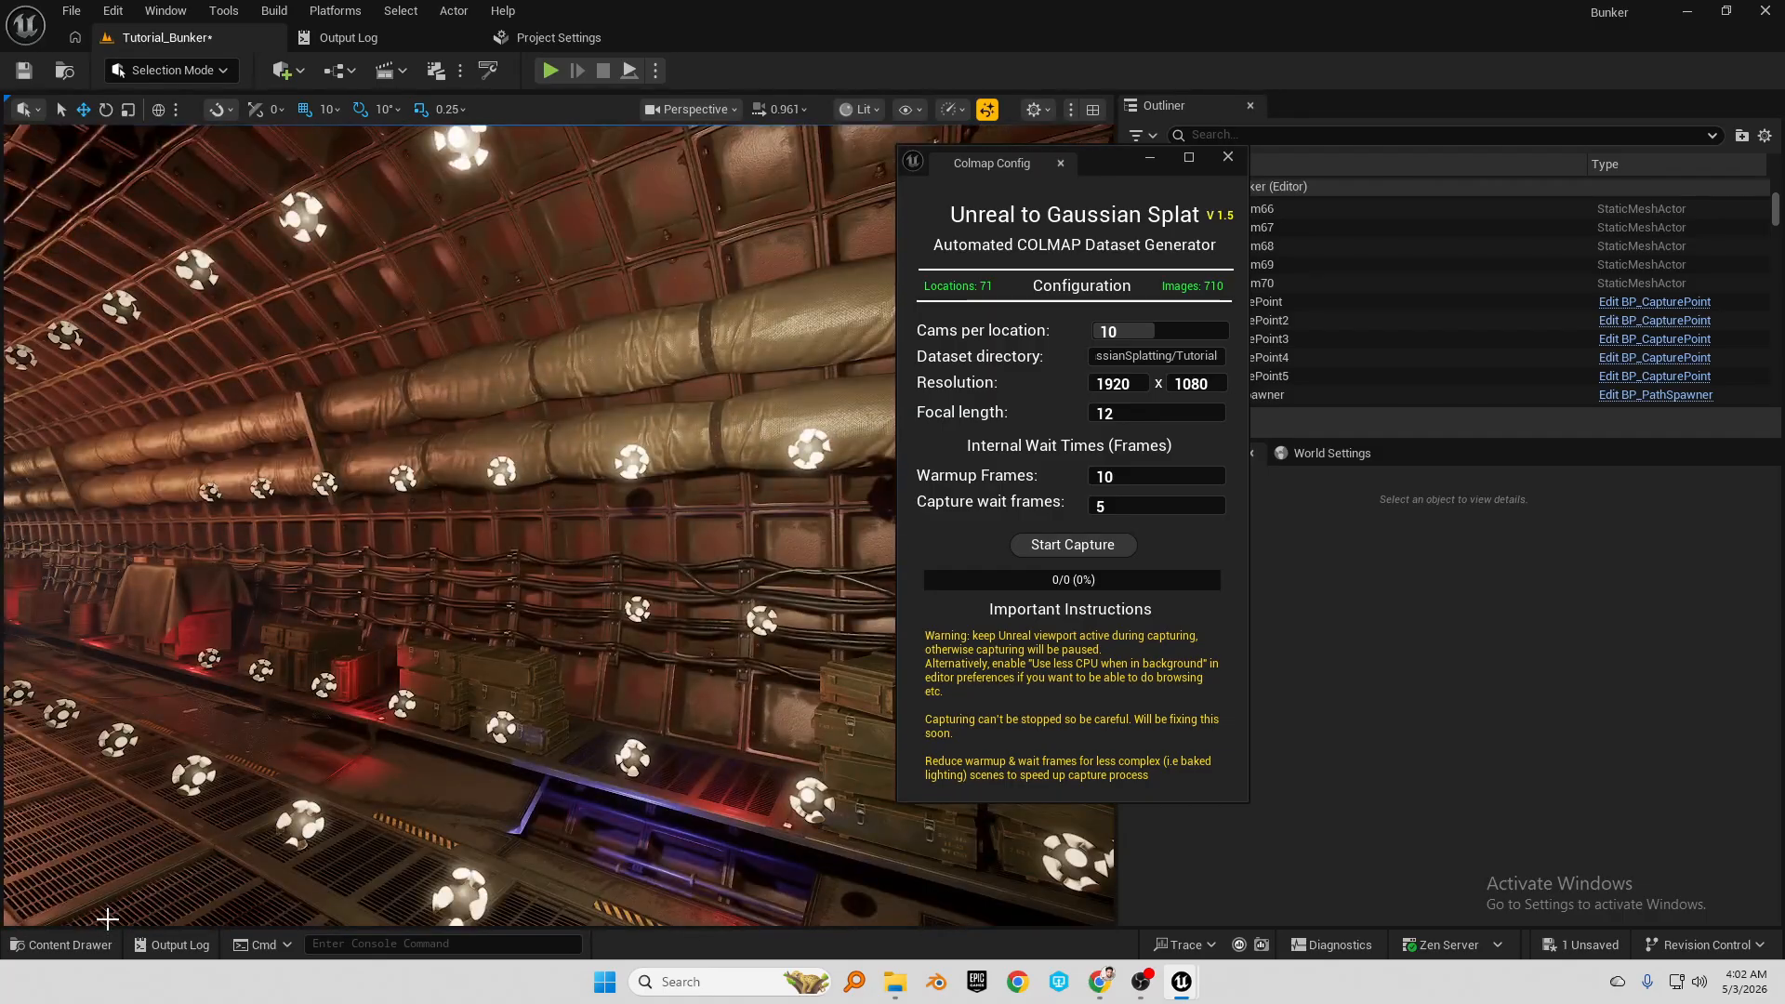
{"action": "left_click", "coordinate": [60, 945]}
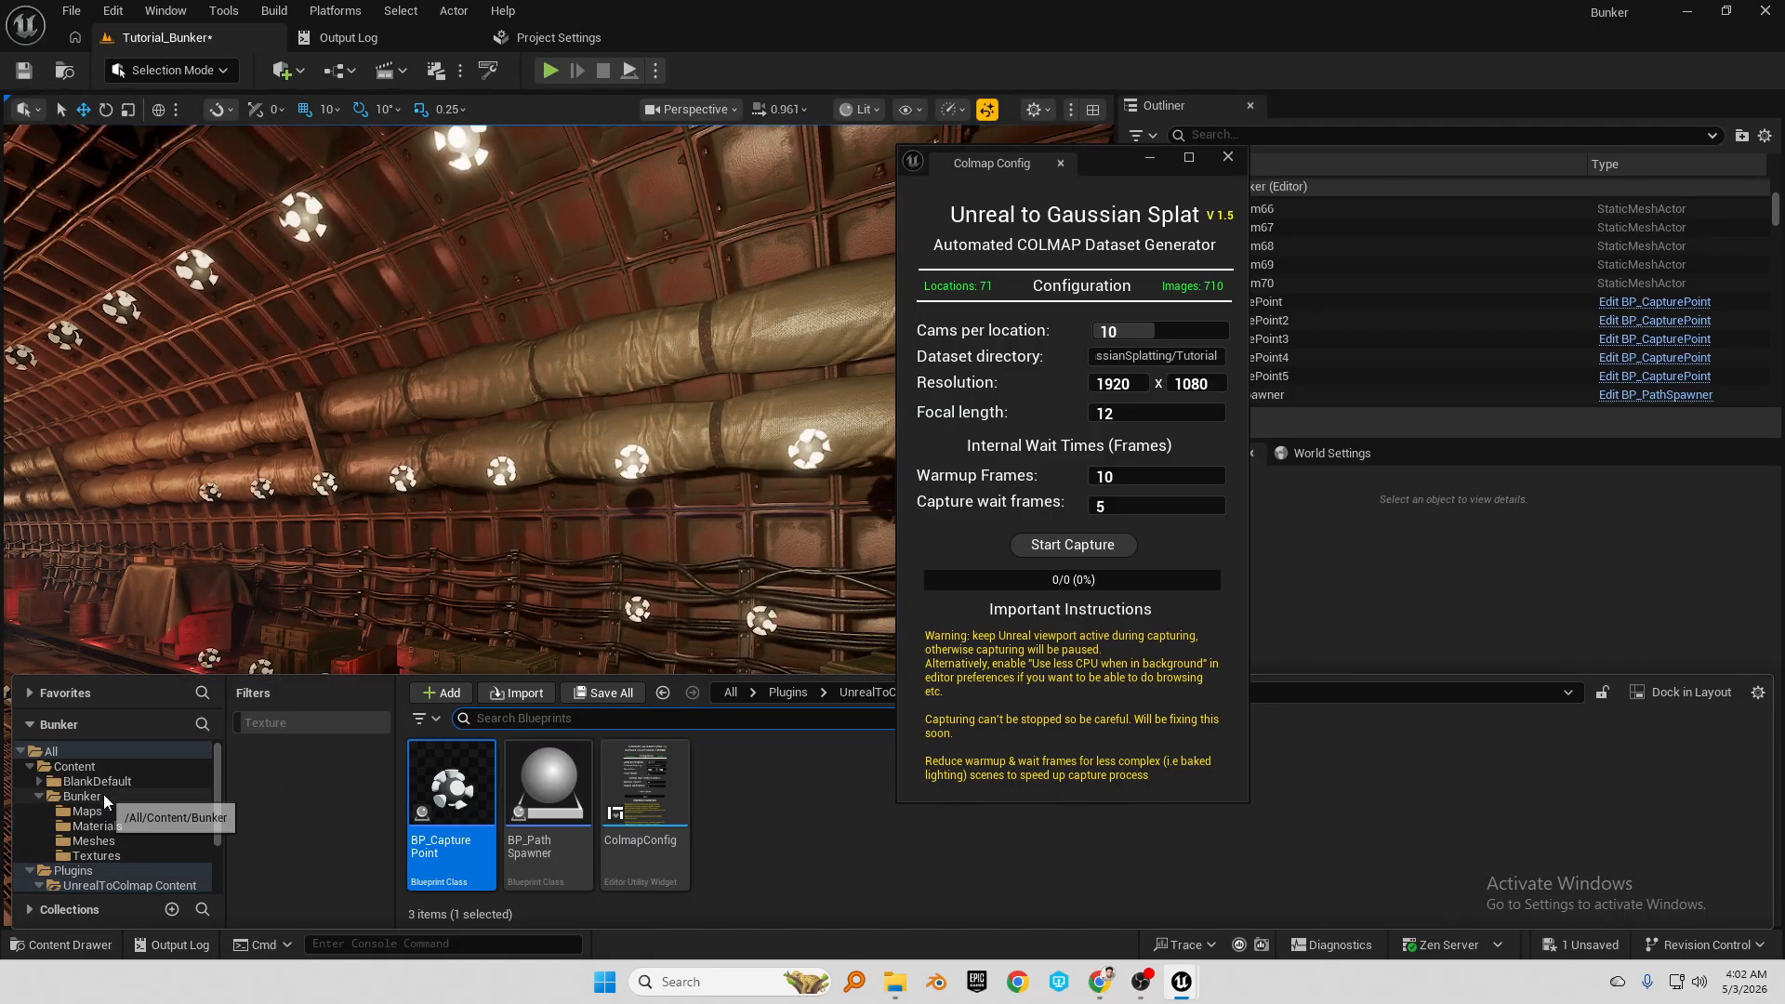
{"action": "left_click", "coordinate": [110, 796]}
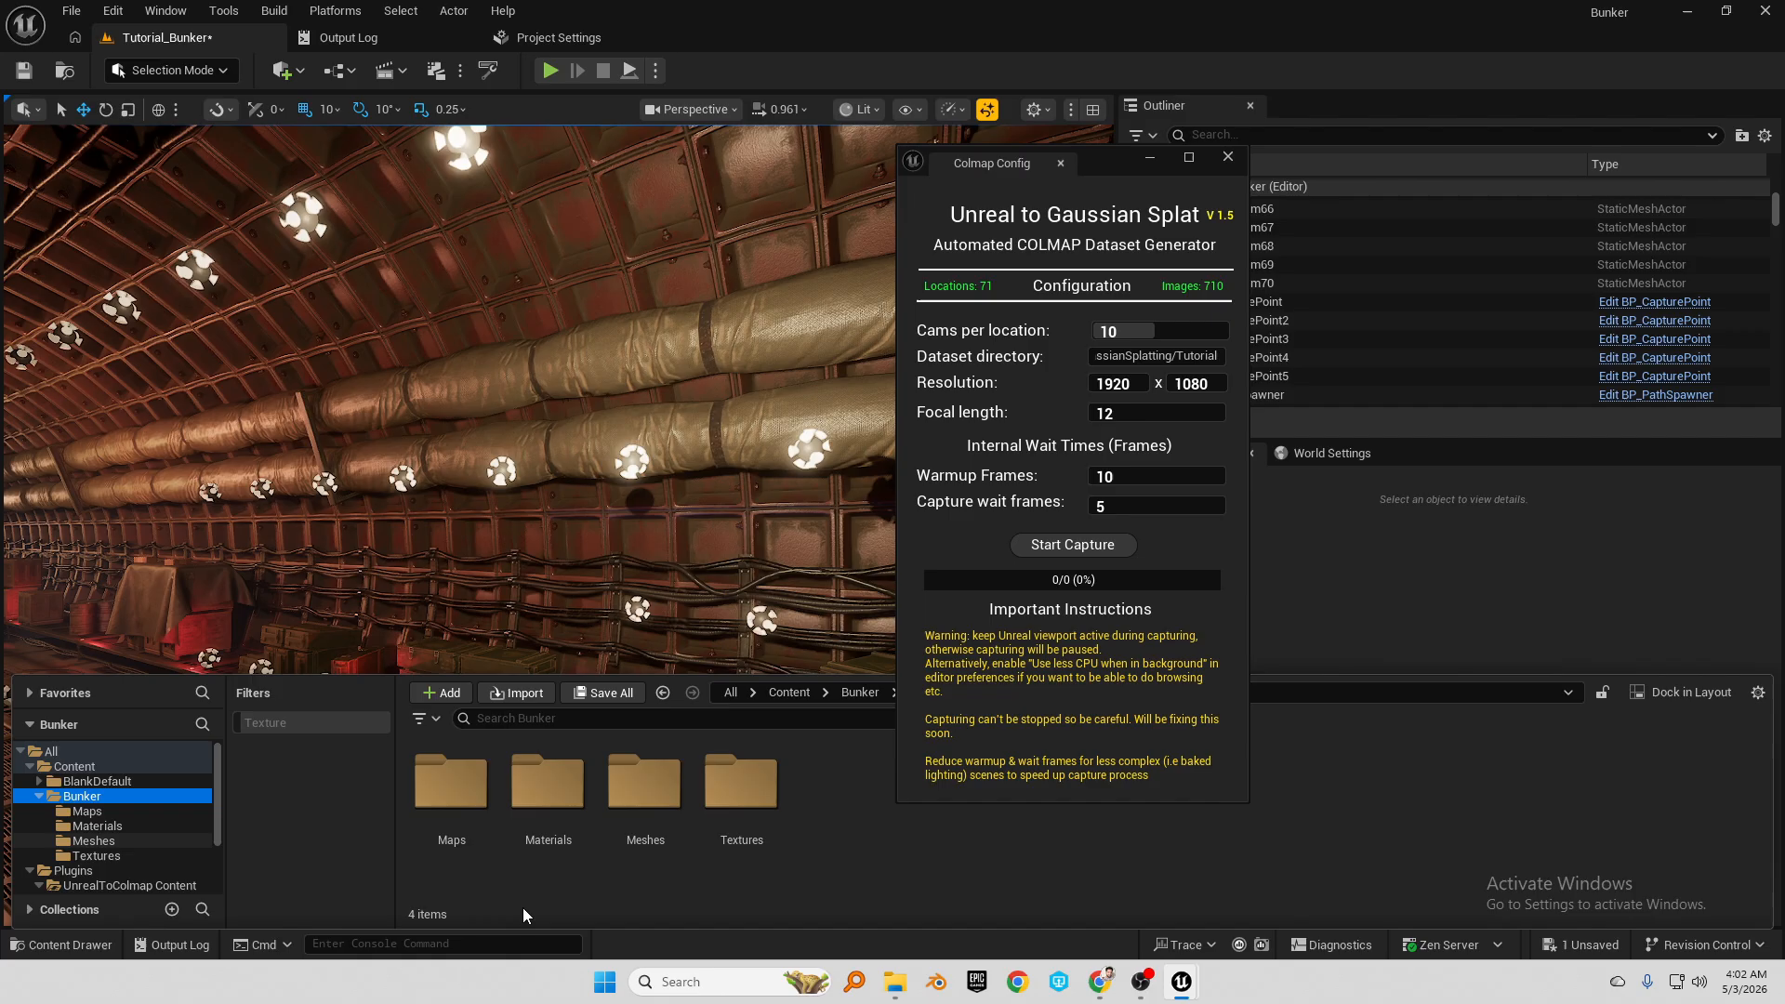
{"action": "left_click", "coordinate": [450, 814]}
{"action": "double_click", "coordinate": [449, 815]}
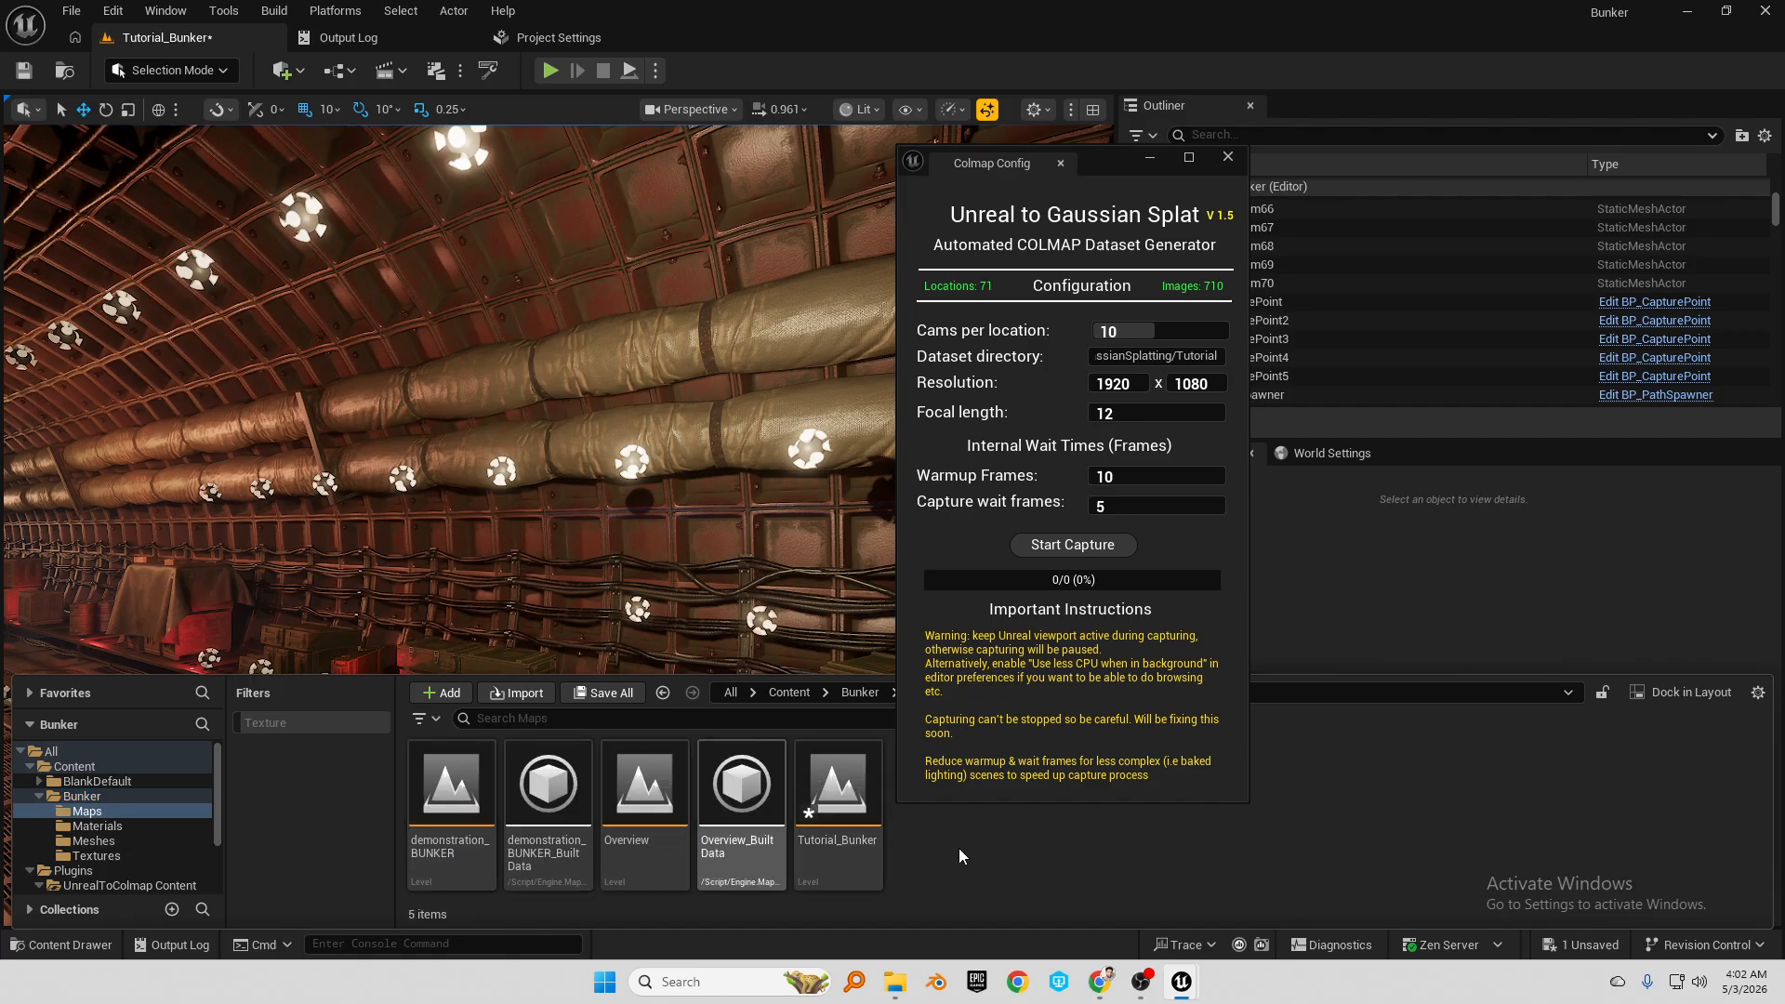
{"action": "double_click", "coordinate": [472, 779]}
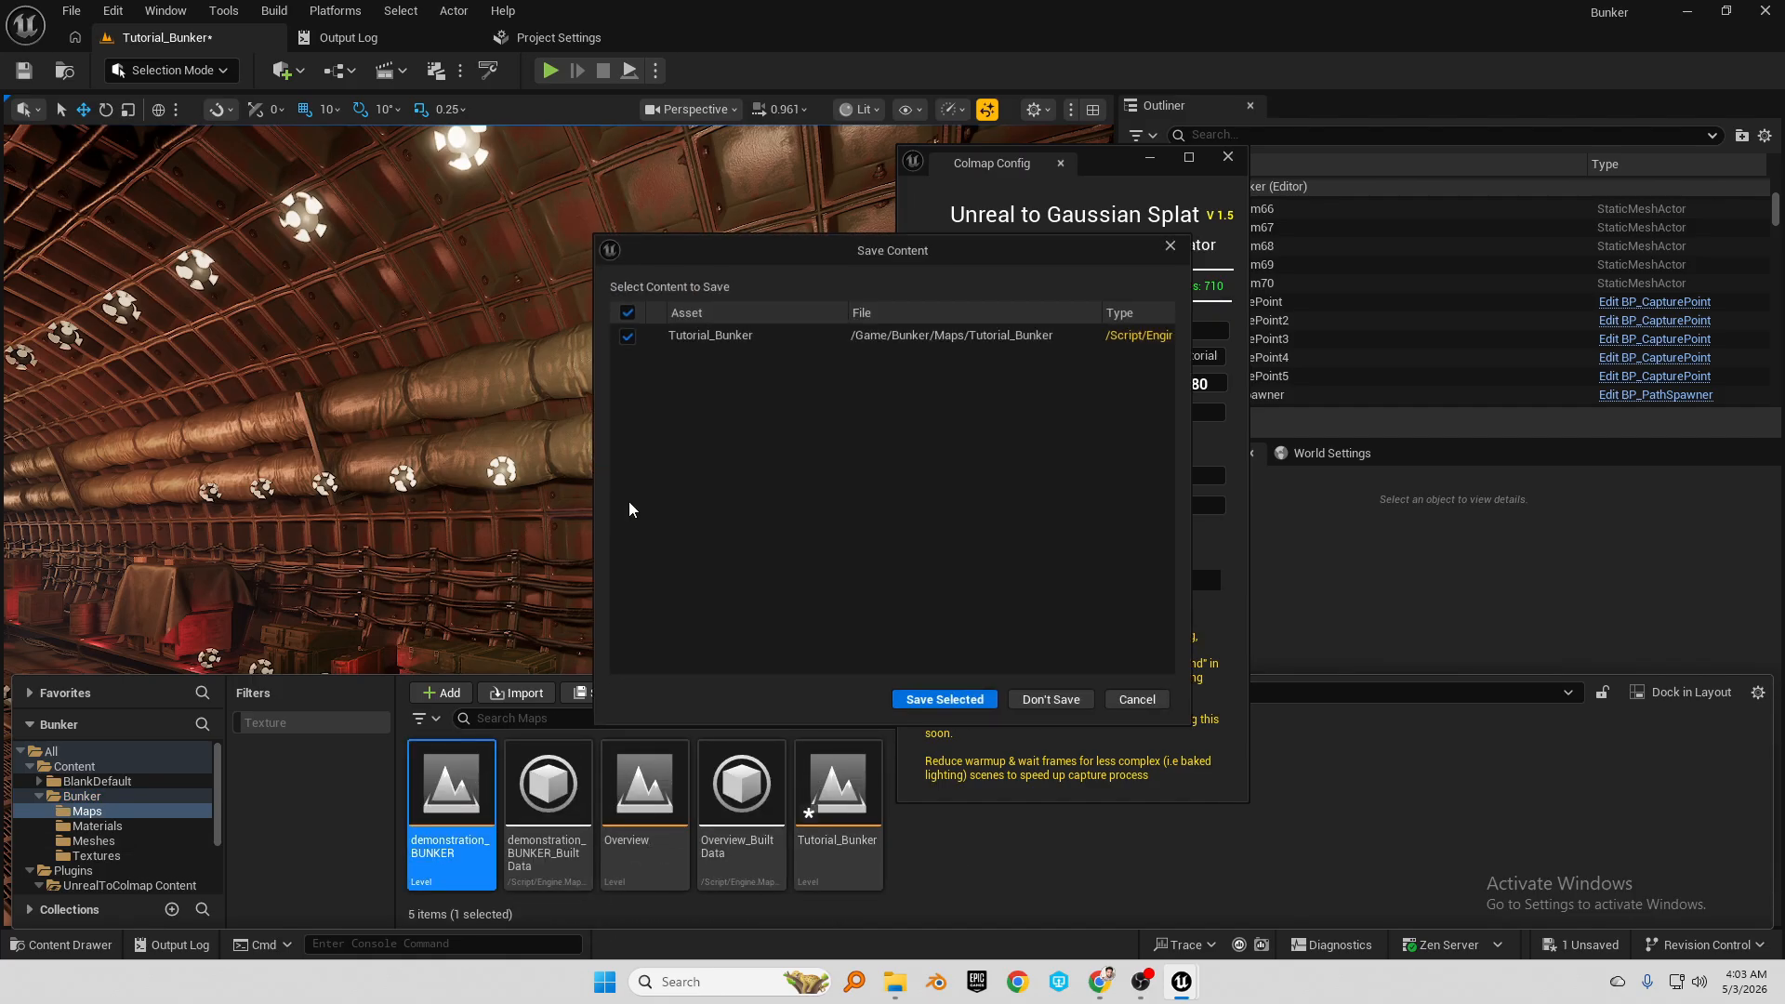
{"action": "left_click", "coordinate": [987, 703]}
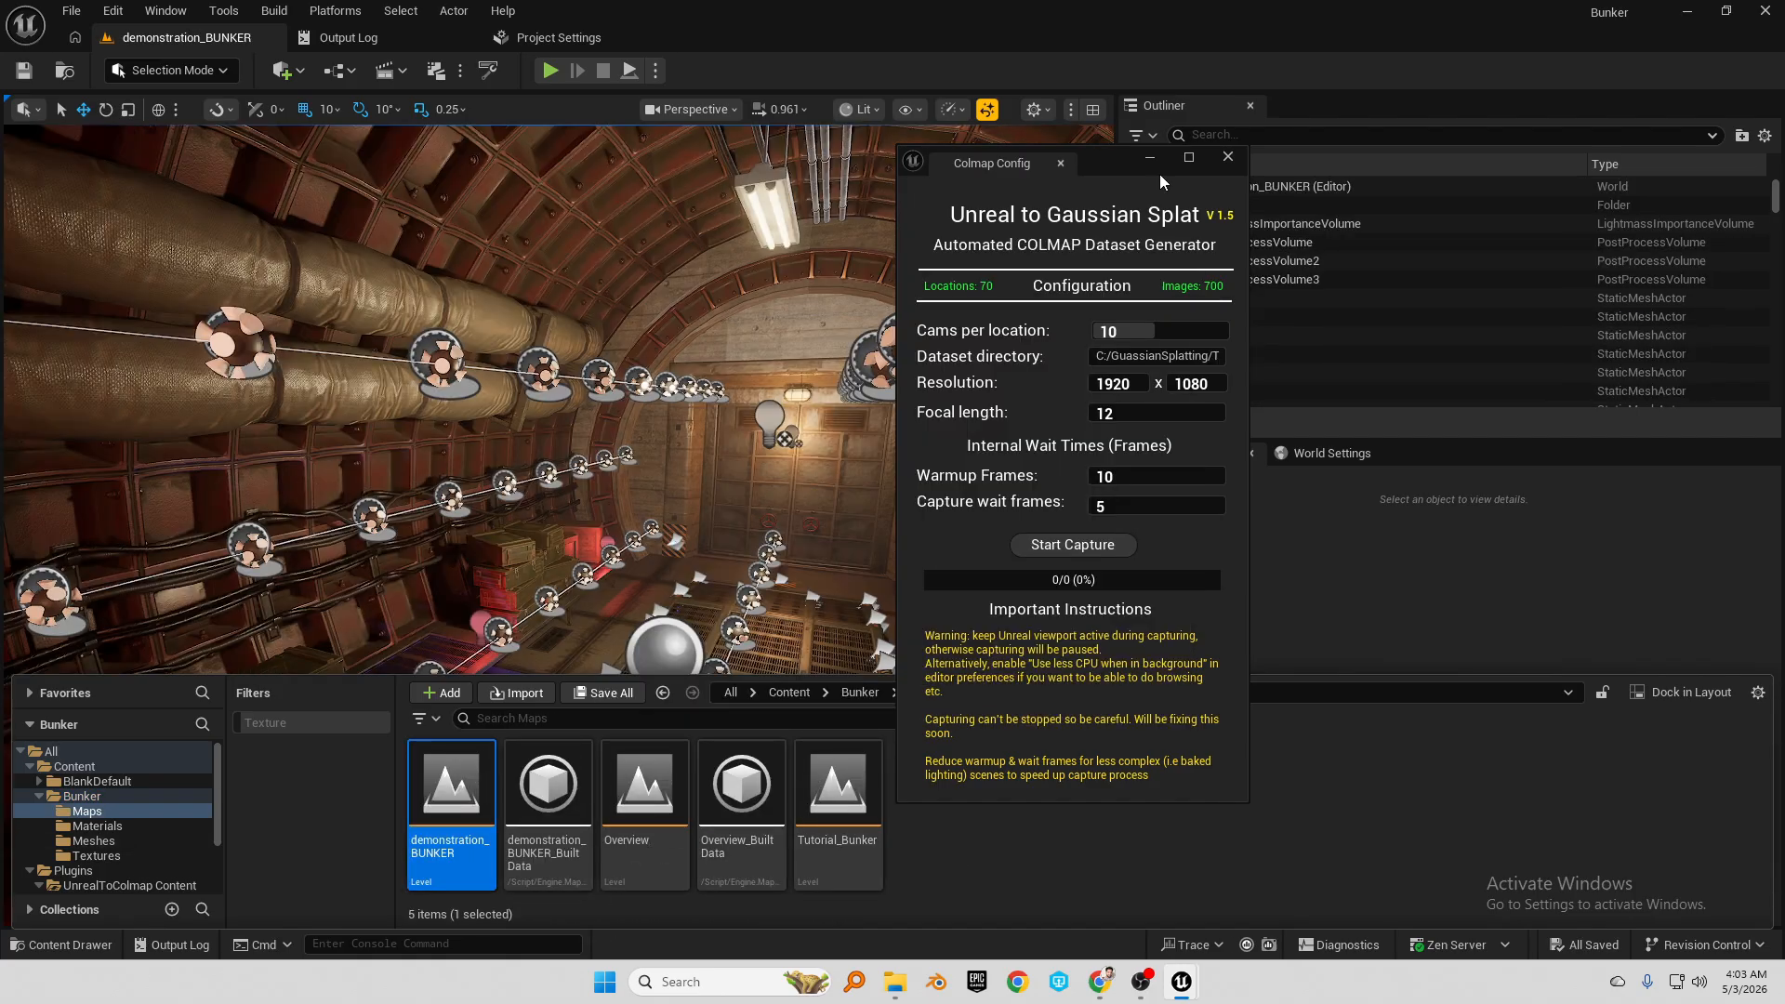
{"action": "left_click", "coordinate": [1228, 157]}
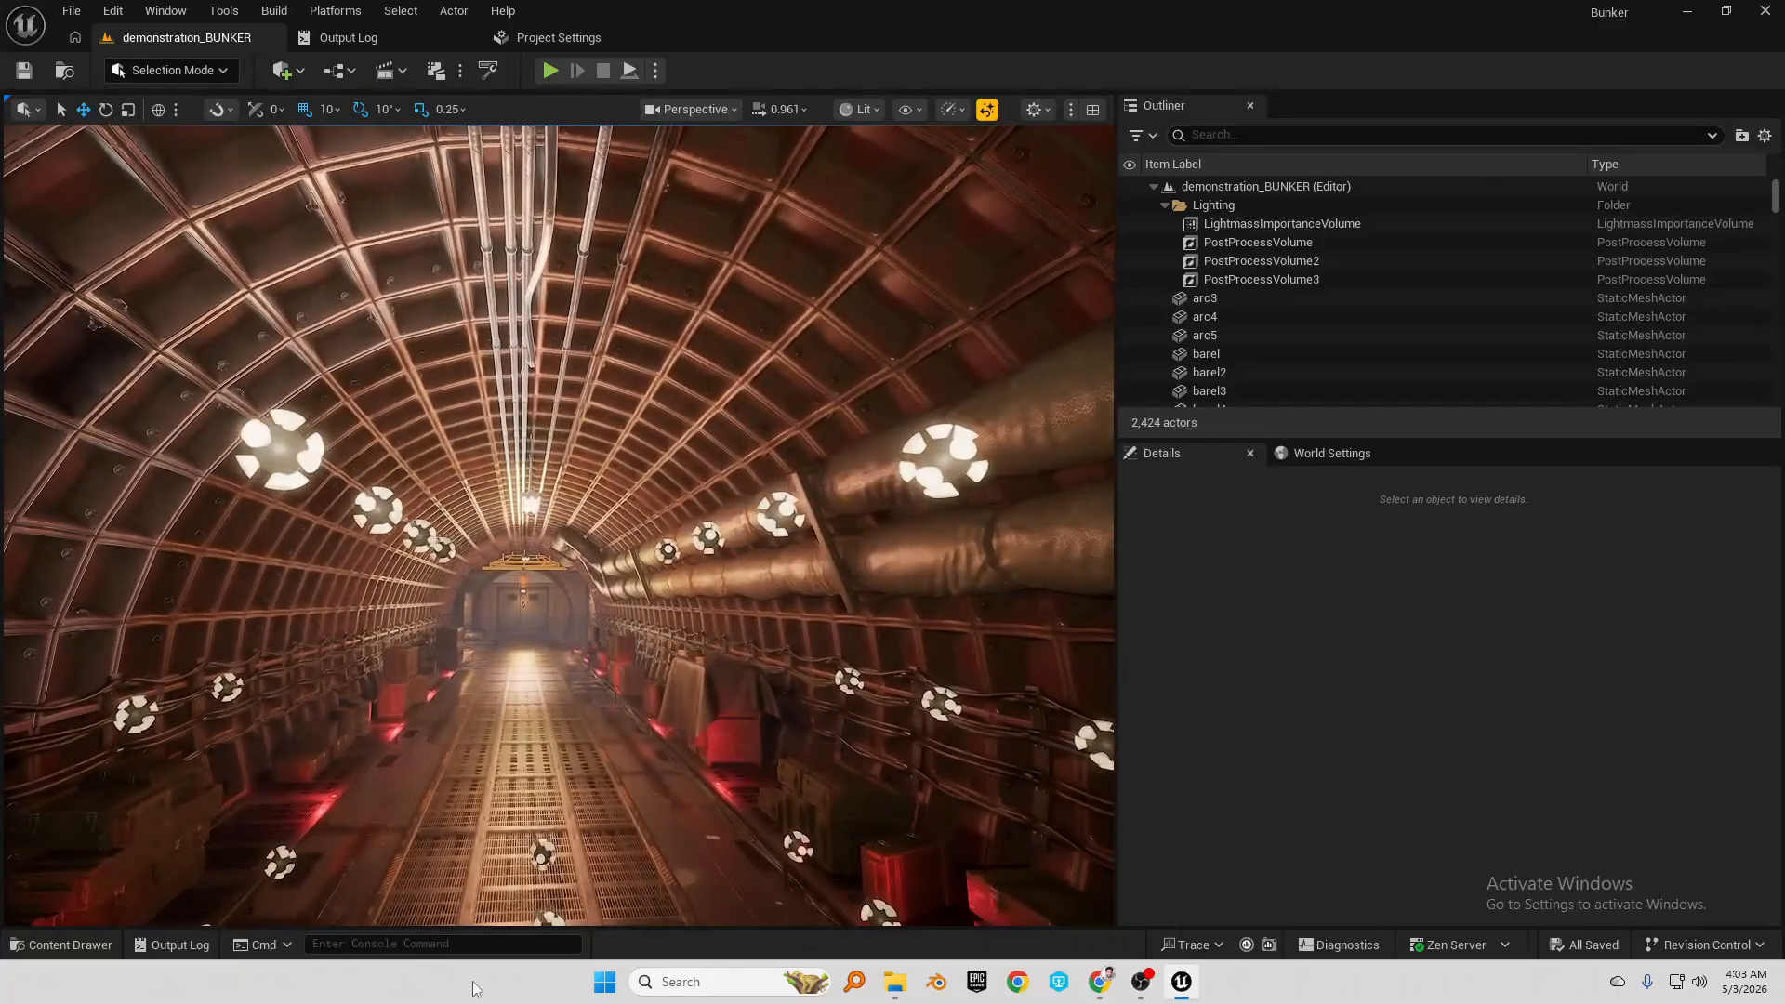
Switch to Chrome, load superspl.at in a new tab and open the Bunker - Unreal to Gaussian splat Plugin scene from the managed splats
{"action": "left_click", "coordinate": [1100, 983]}
{"action": "left_click", "coordinate": [270, 18]}
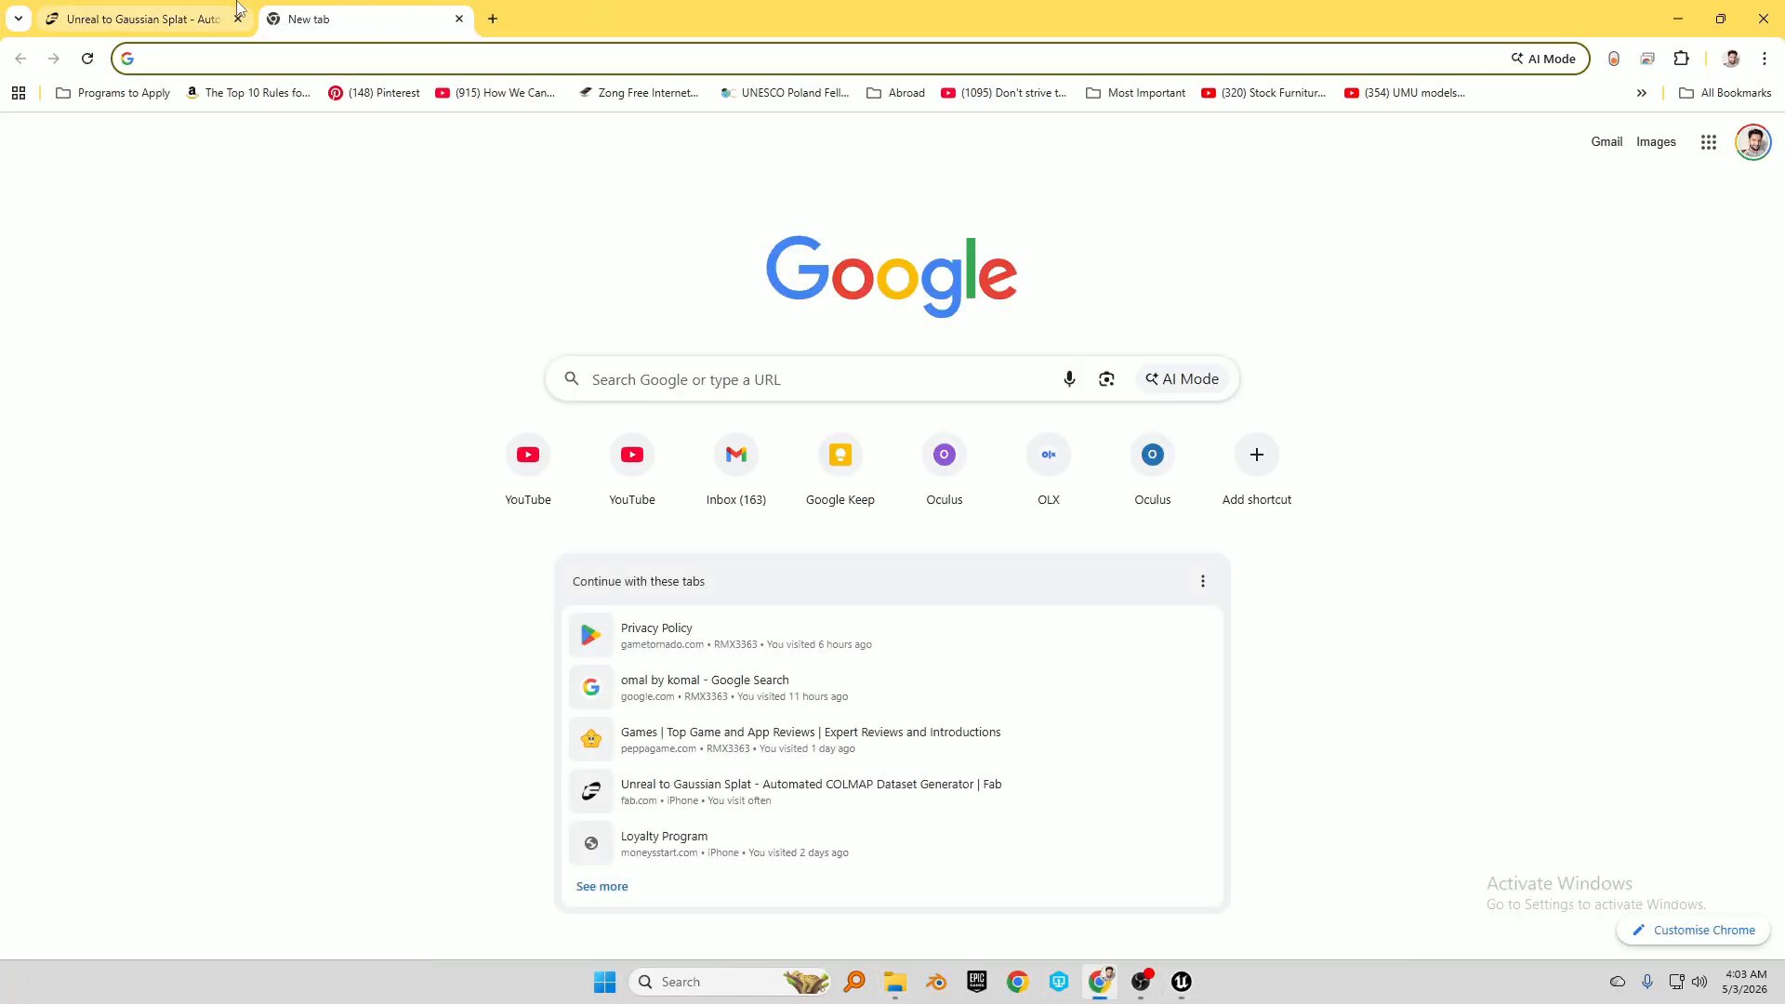
{"action": "type", "text": "sup"}
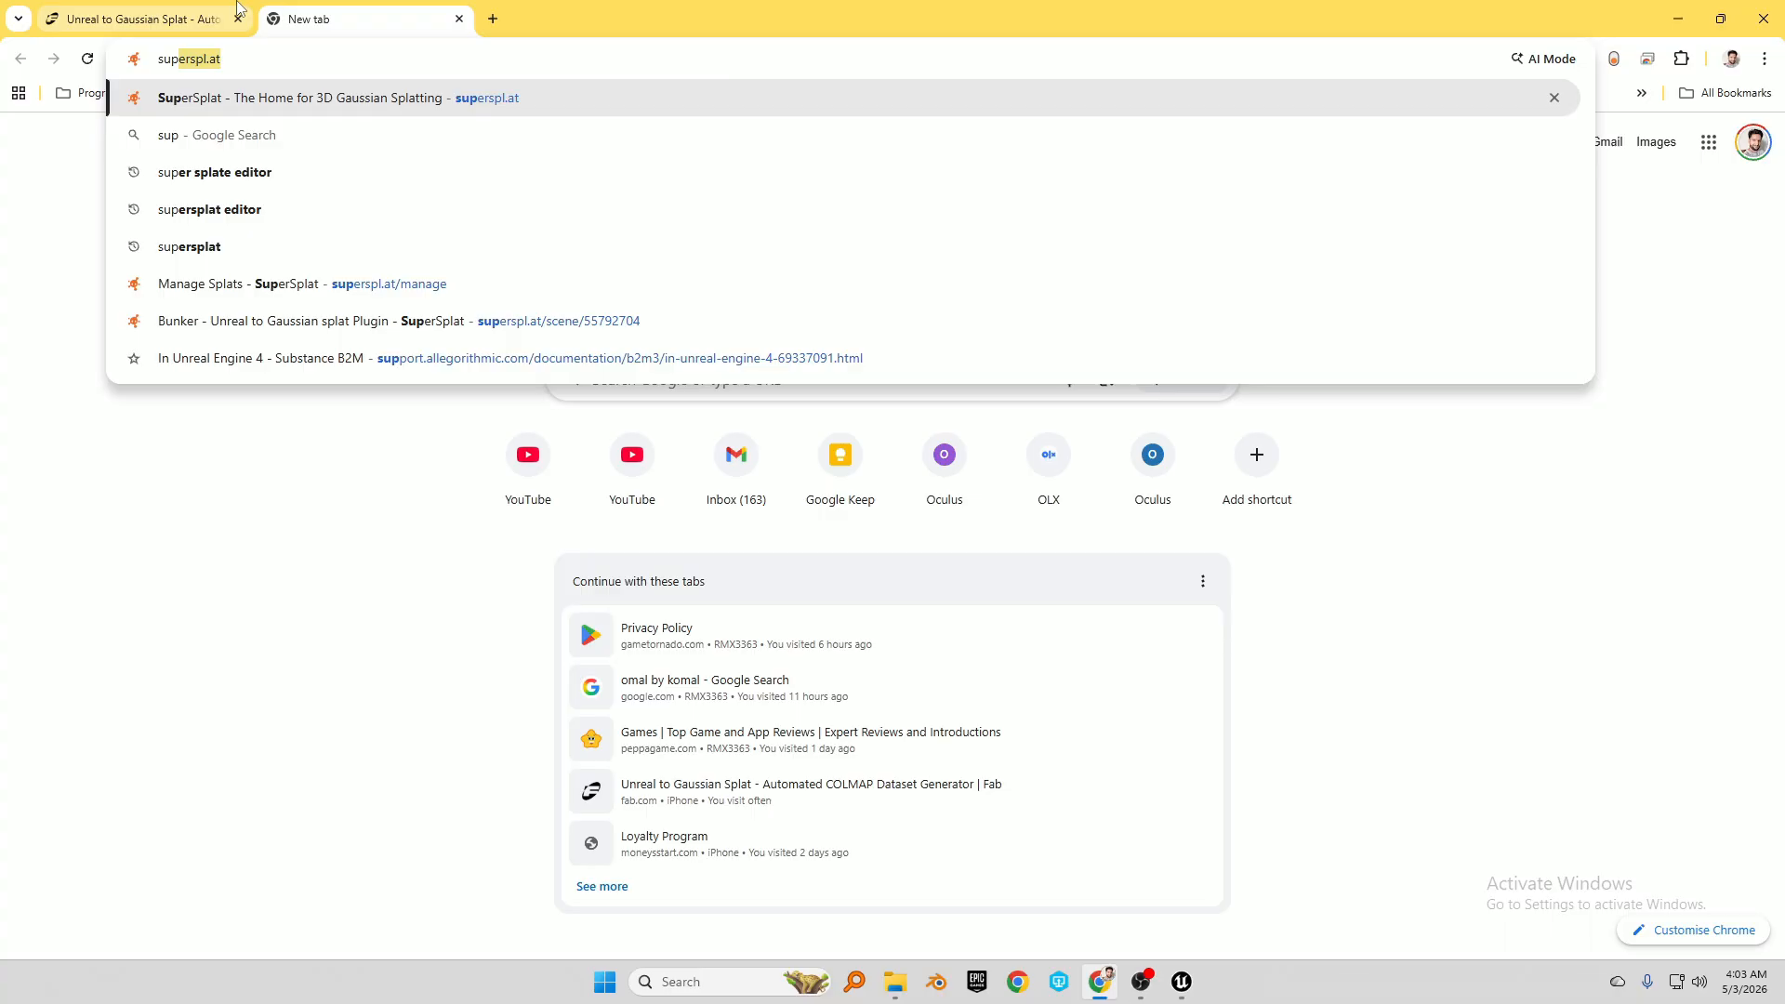
{"action": "key", "text": "Return"}
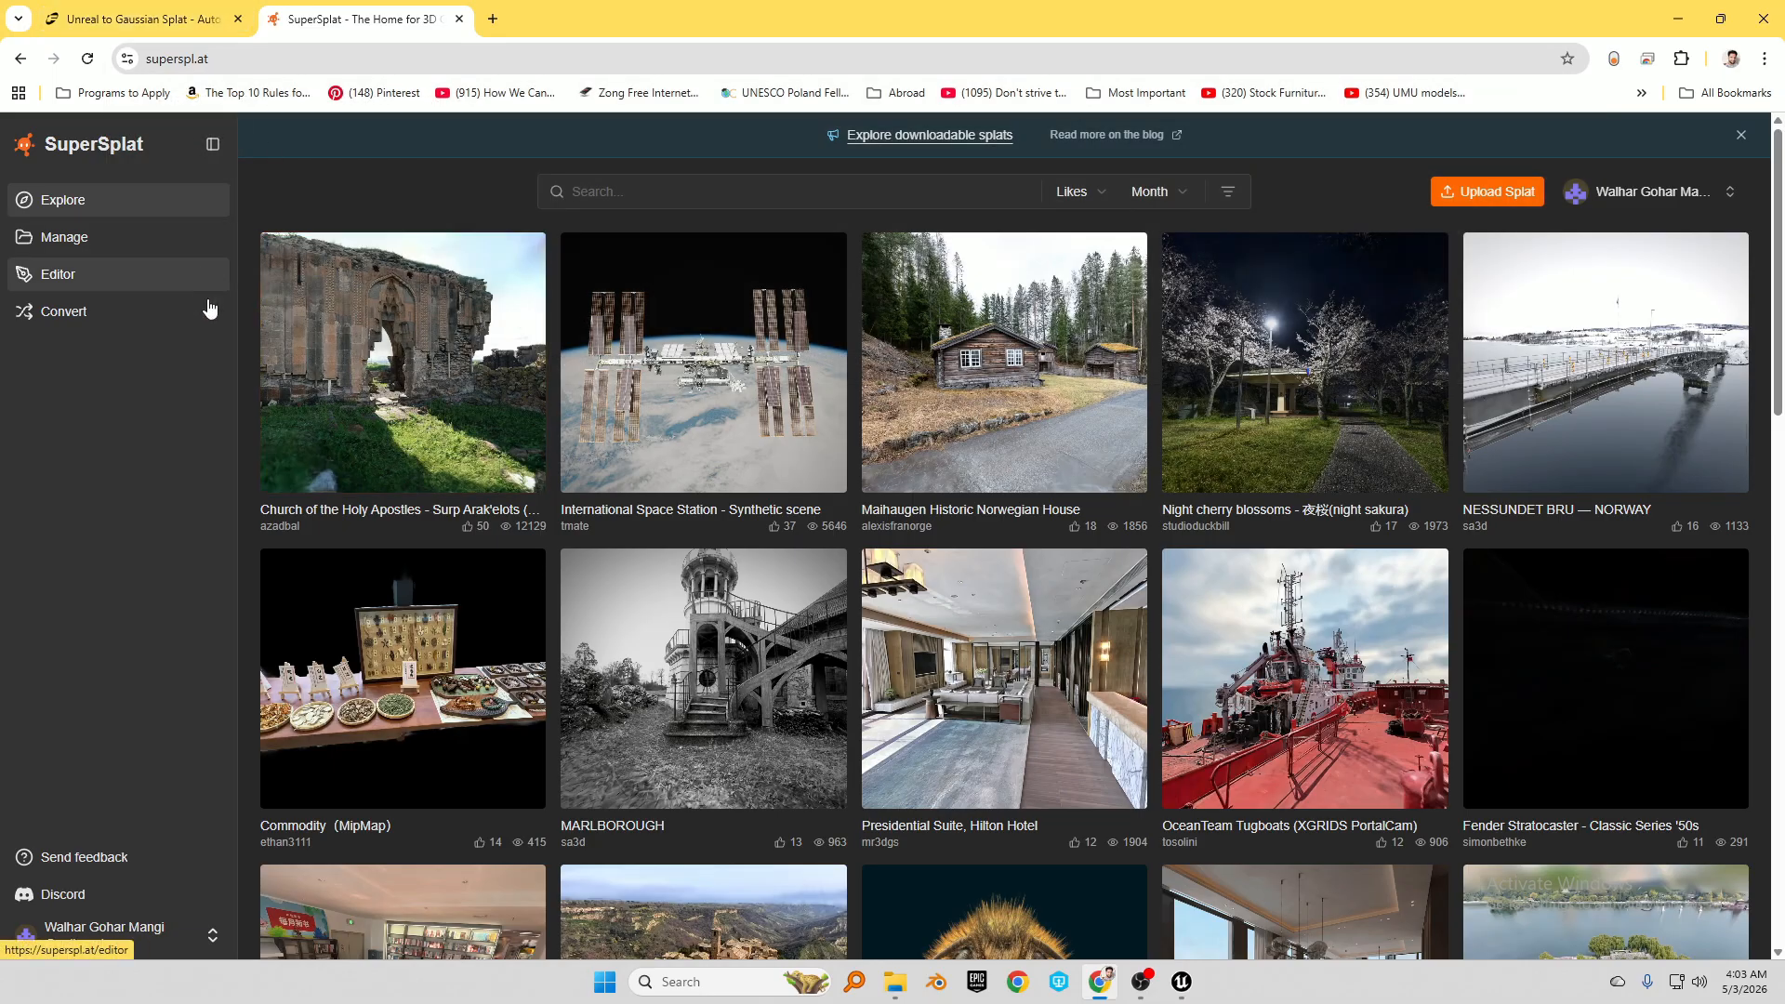
{"action": "left_click", "coordinate": [113, 246]}
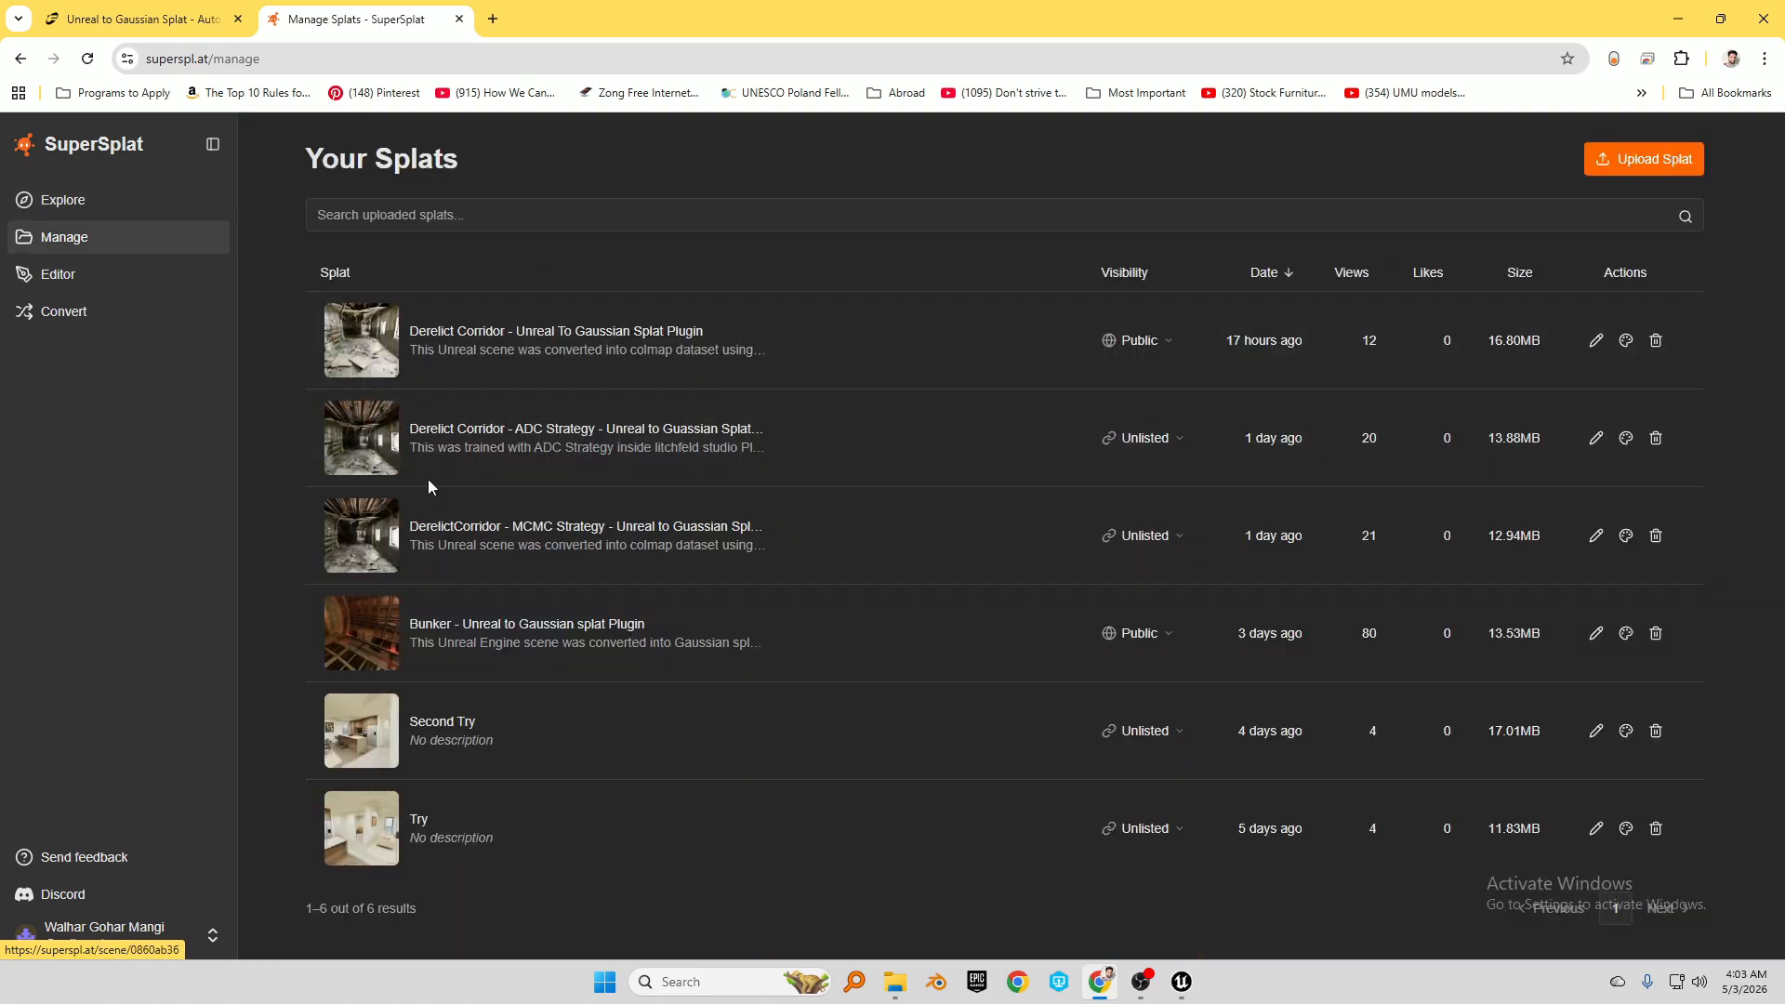
{"action": "left_click", "coordinate": [372, 643]}
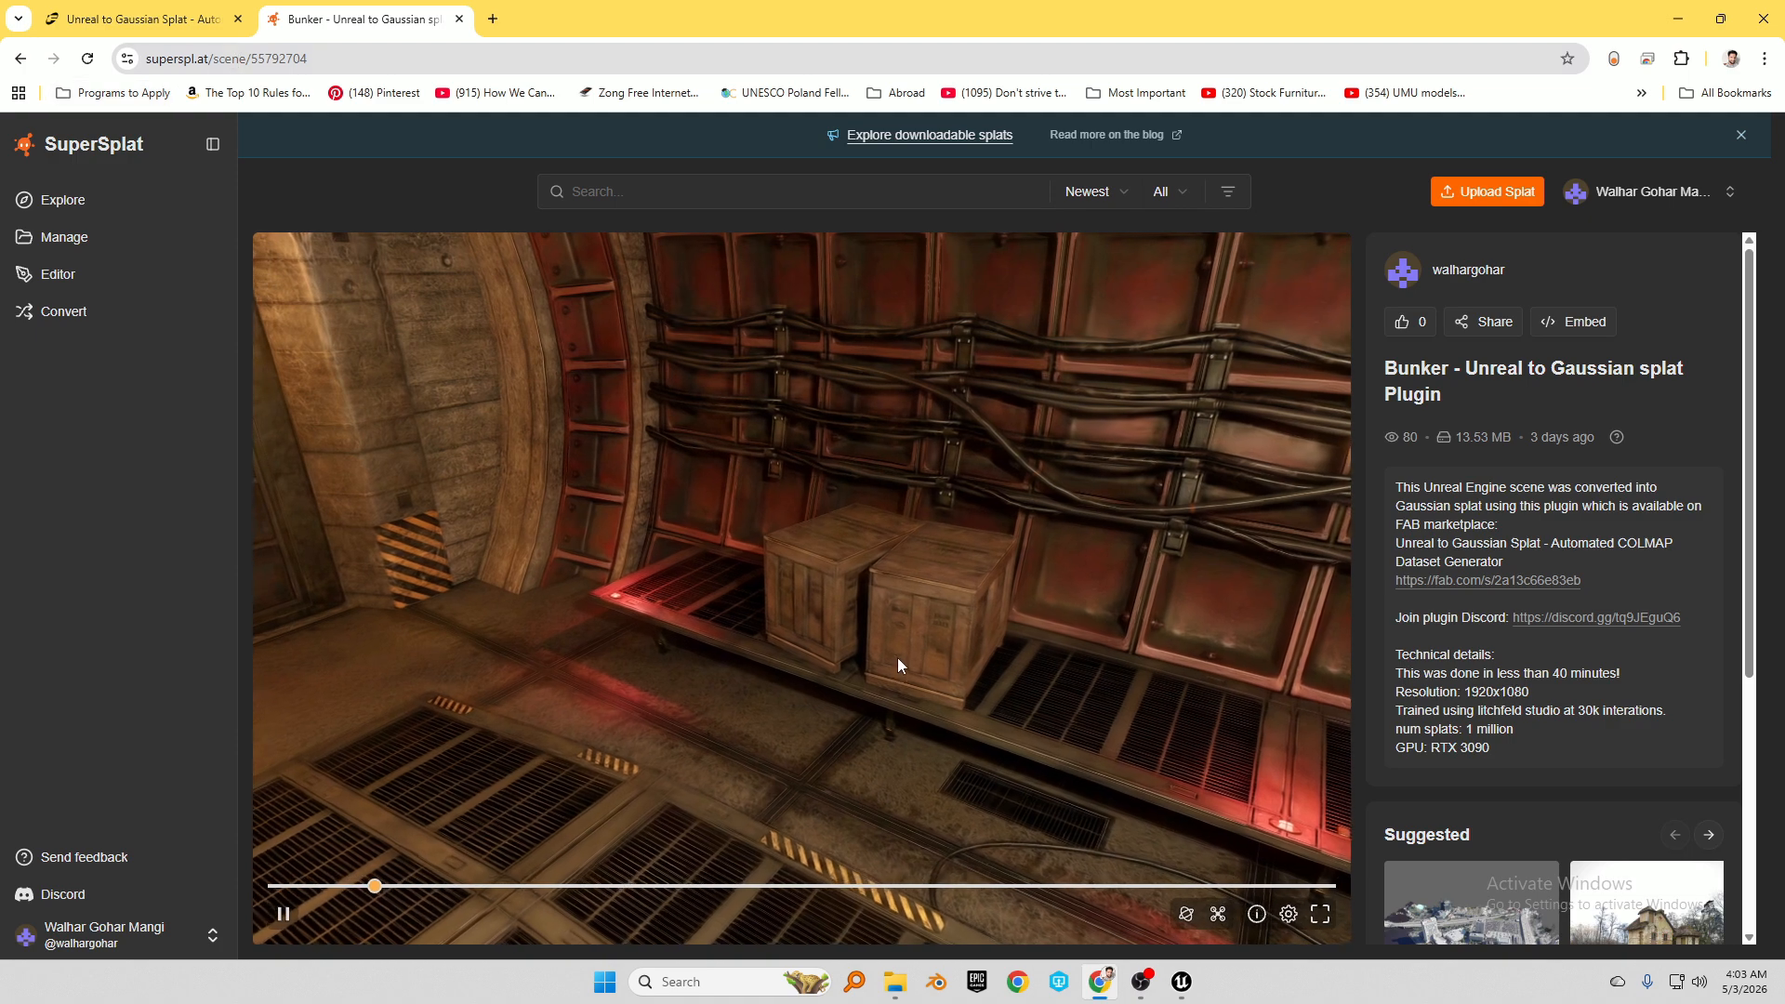
Compare the tunnel view of the published Bunker splat with the demonstration_BUNKER level in Unreal Editor
{"action": "left_click_drag", "start_coordinate": [1051, 409], "coordinate": [1024, 536]}
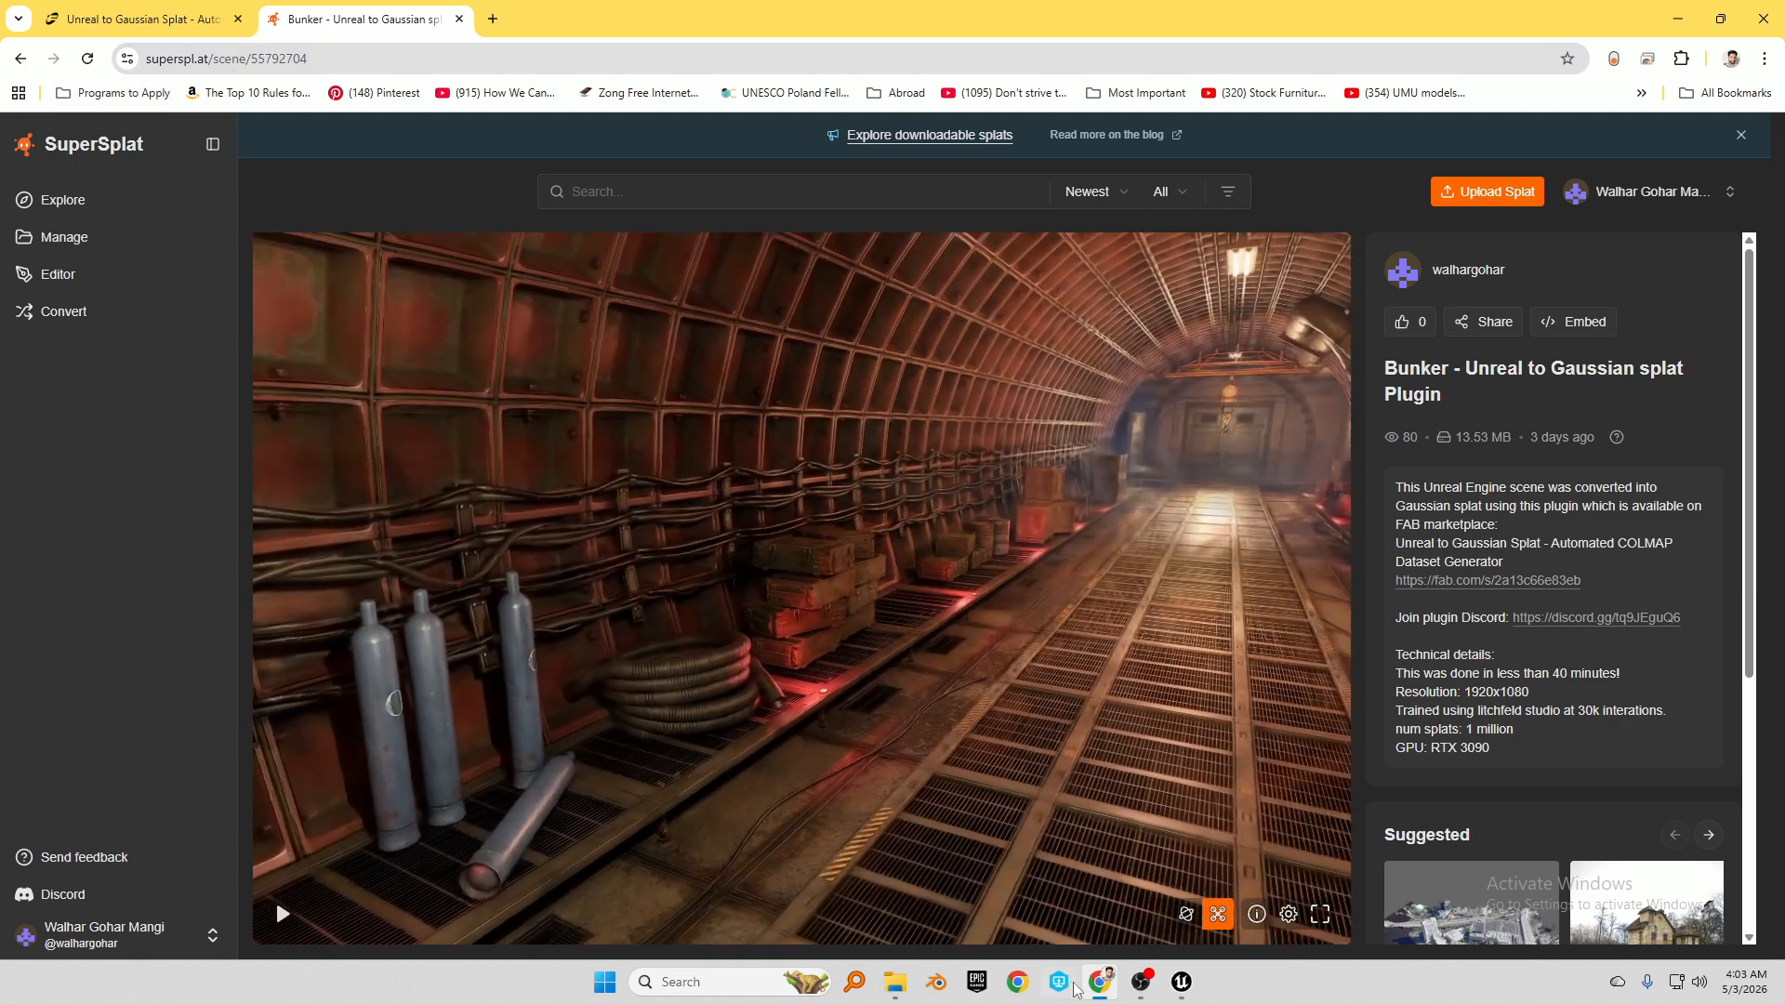
{"action": "left_click", "coordinate": [1177, 995]}
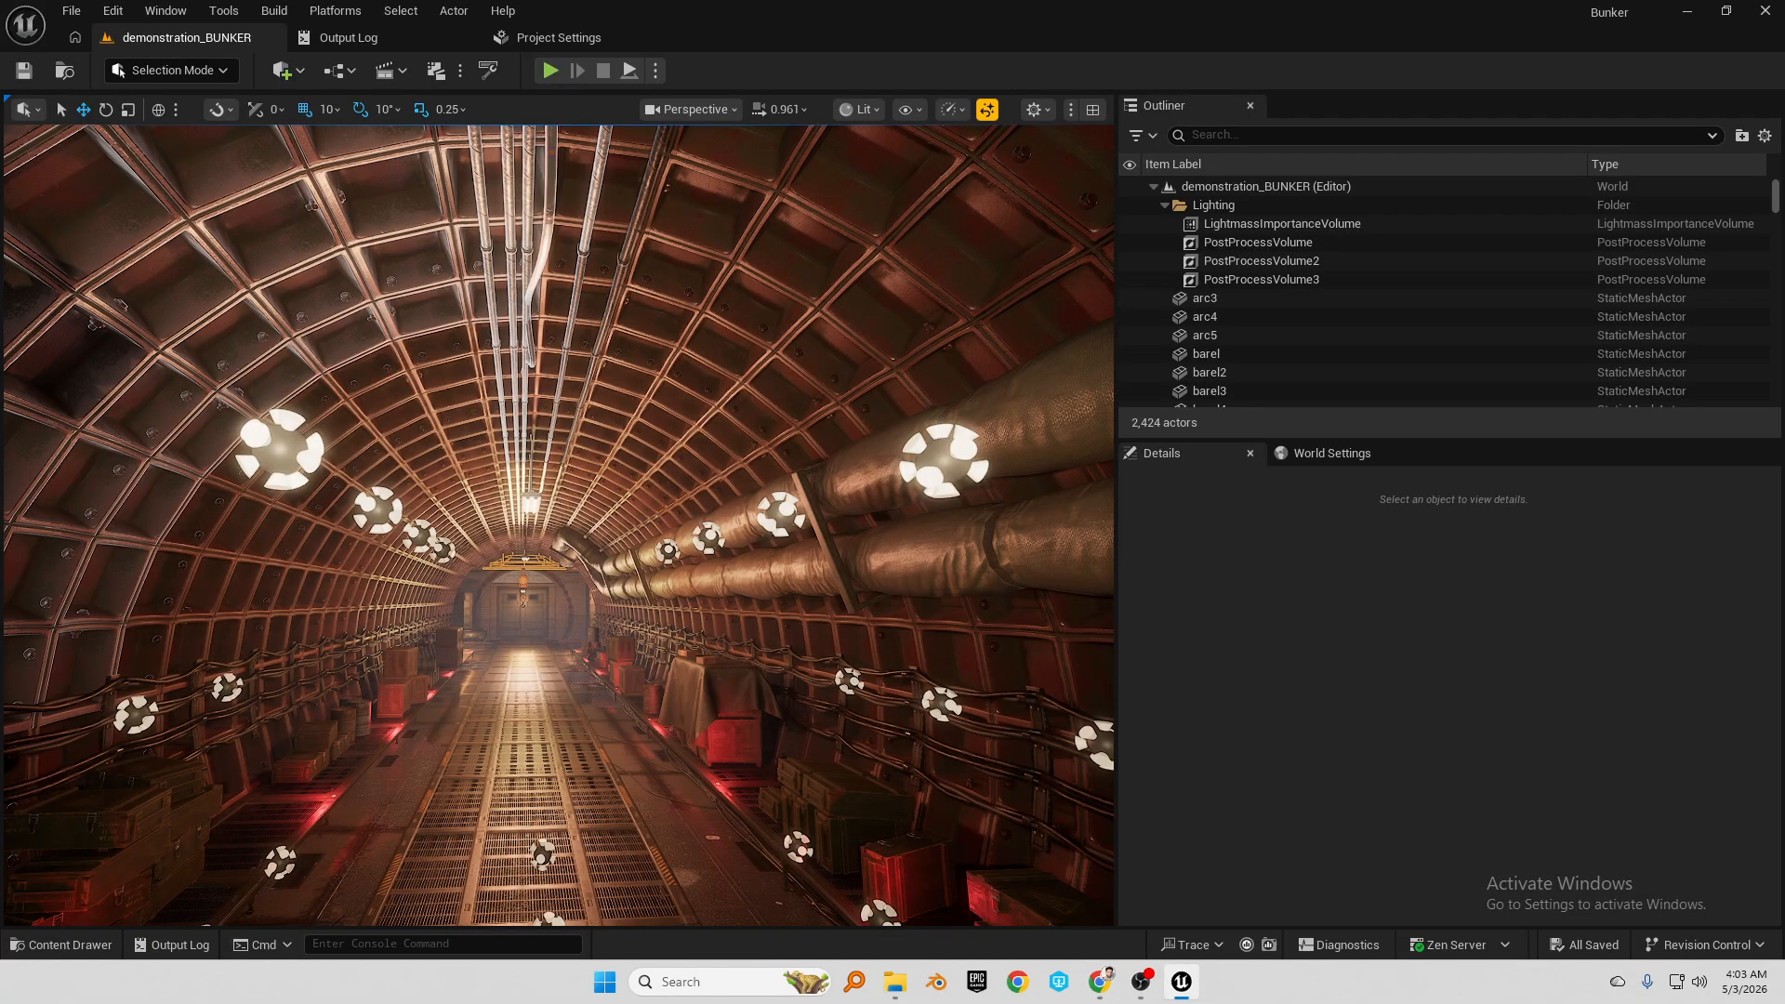
{"action": "mouse_move", "coordinate": [558, 521]}
{"action": "right_mouse_down"}
{"action": "mouse_move", "coordinate": [609, 558]}
{"action": "mouse_move", "coordinate": [990, 550]}
{"action": "mouse_move", "coordinate": [577, 551]}
{"action": "right_mouse_up"}
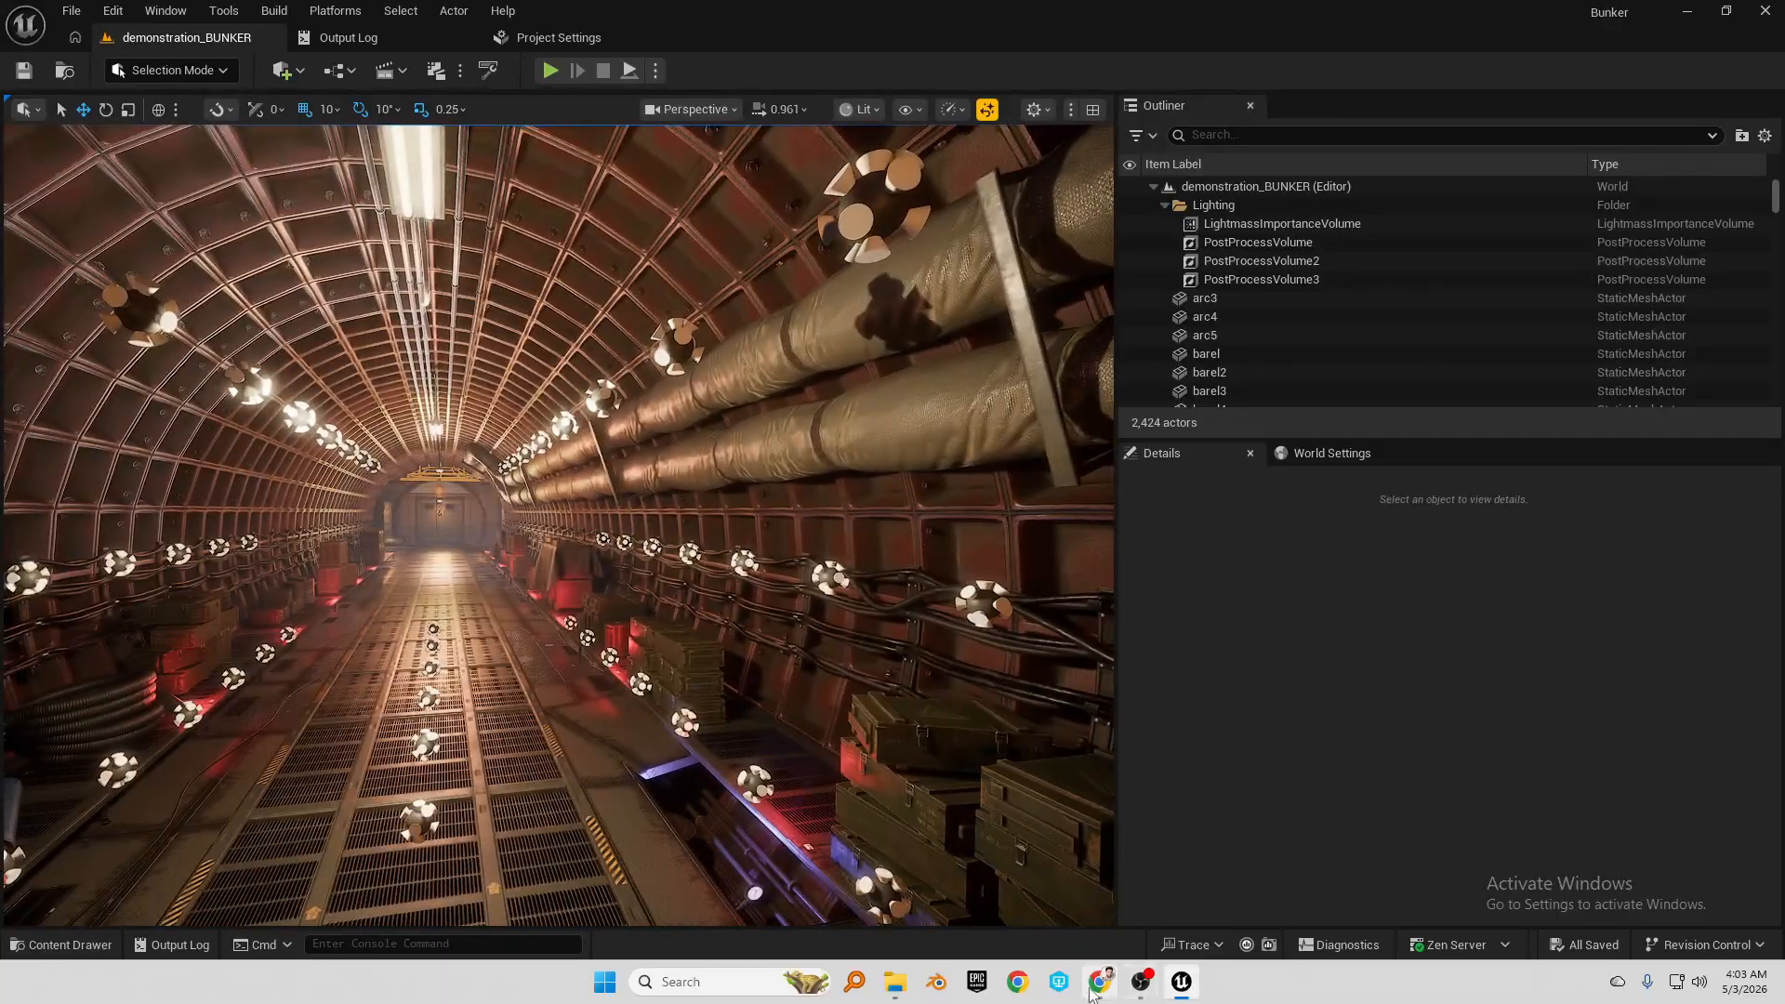
{"action": "left_click", "coordinate": [1095, 988]}
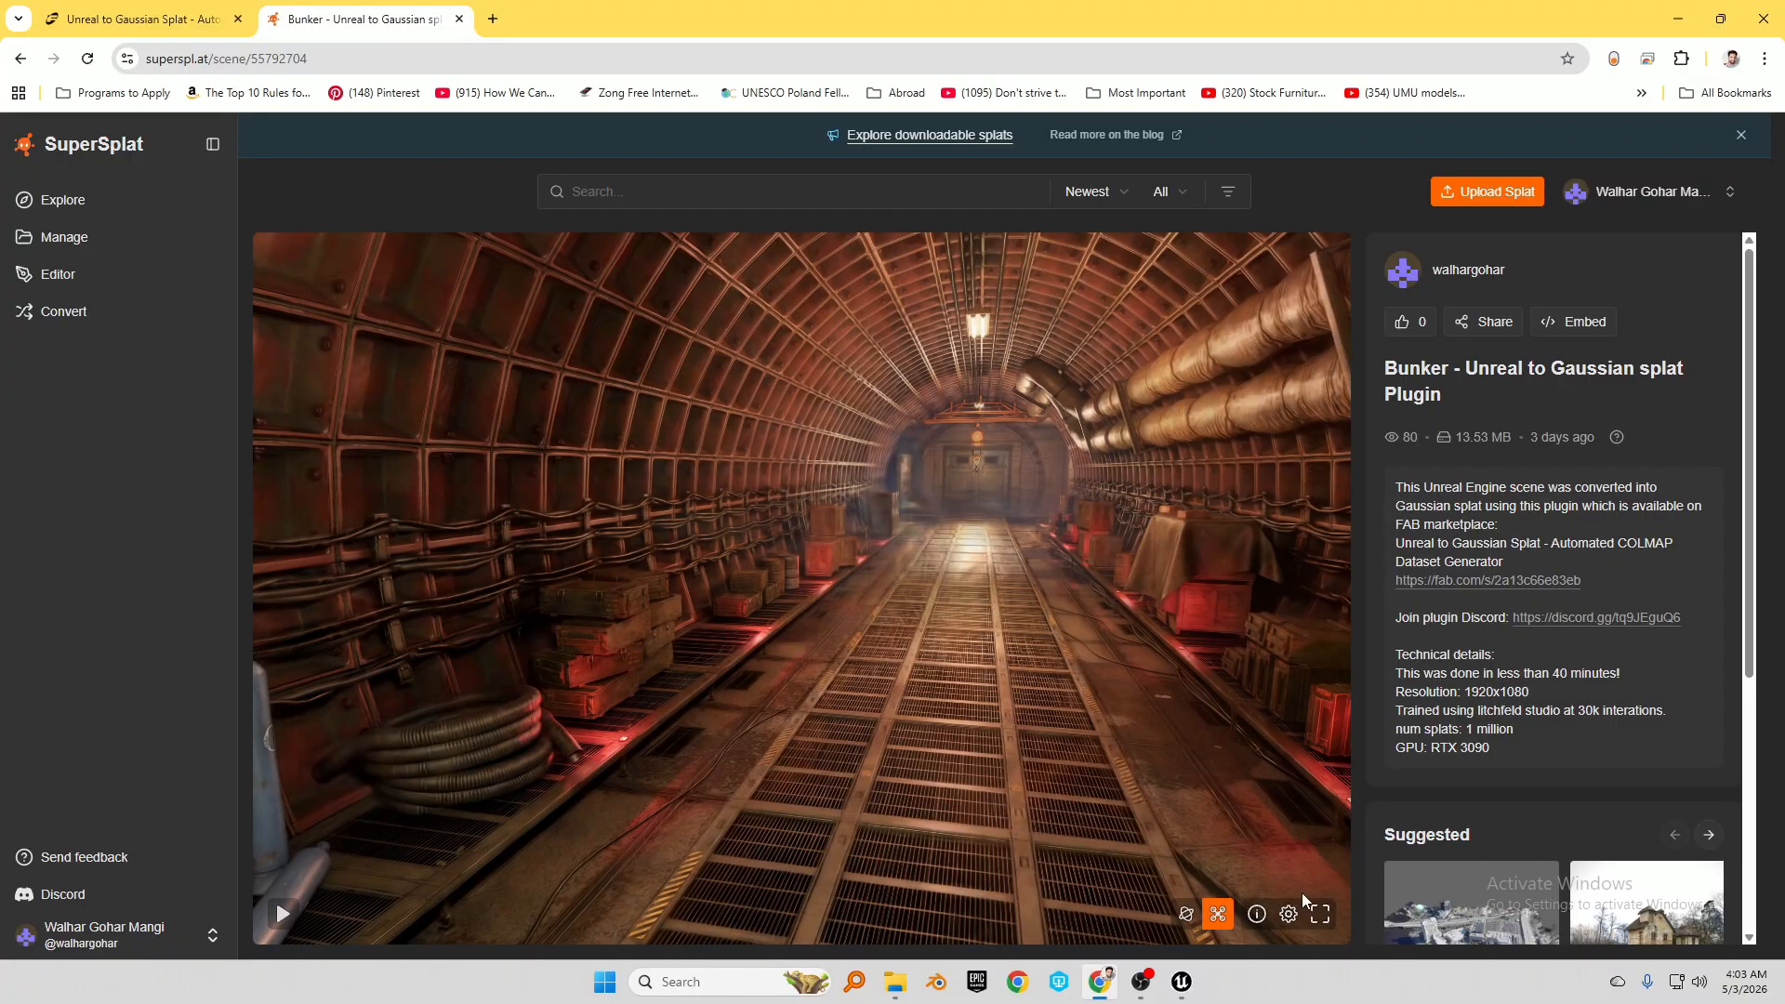
Inspect the tunnel door, crates and floor opening of the Bunker splat in full screen, and review the scene's technical details
{"action": "left_click", "coordinate": [1320, 914]}
{"action": "left_click_drag", "start_coordinate": [874, 510], "coordinate": [3, 628]}
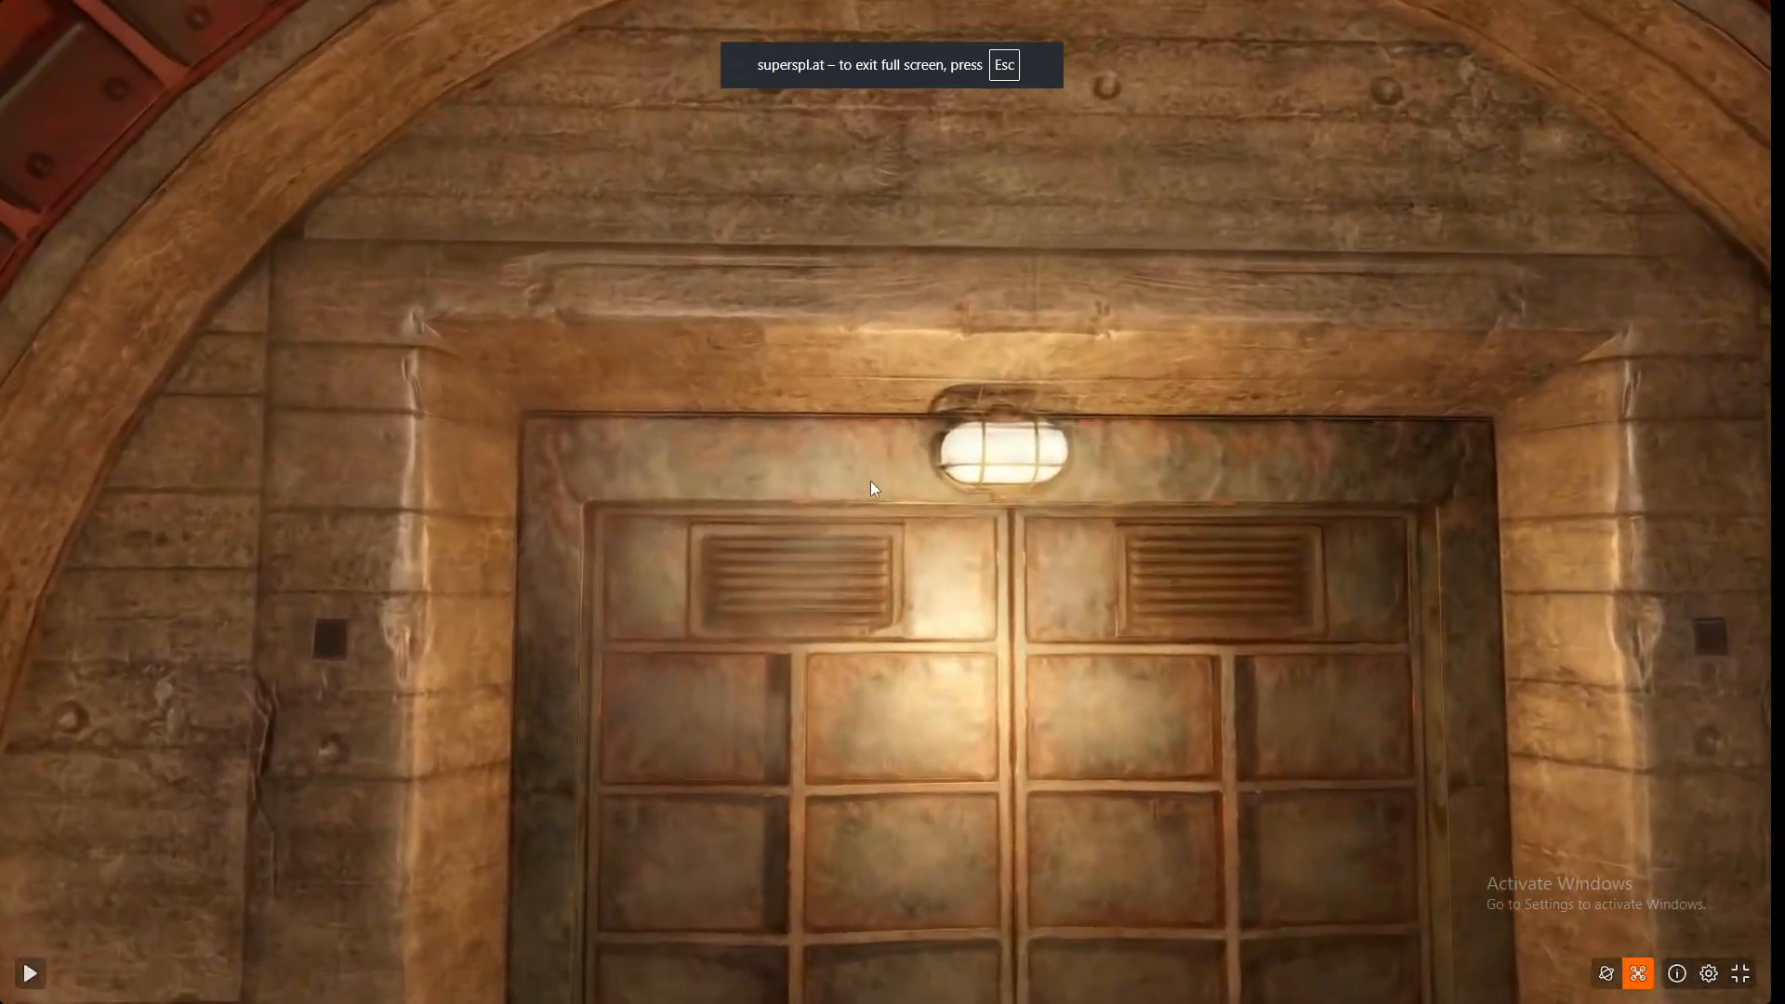
{"action": "left_click_drag", "start_coordinate": [794, 465], "coordinate": [221, 684]}
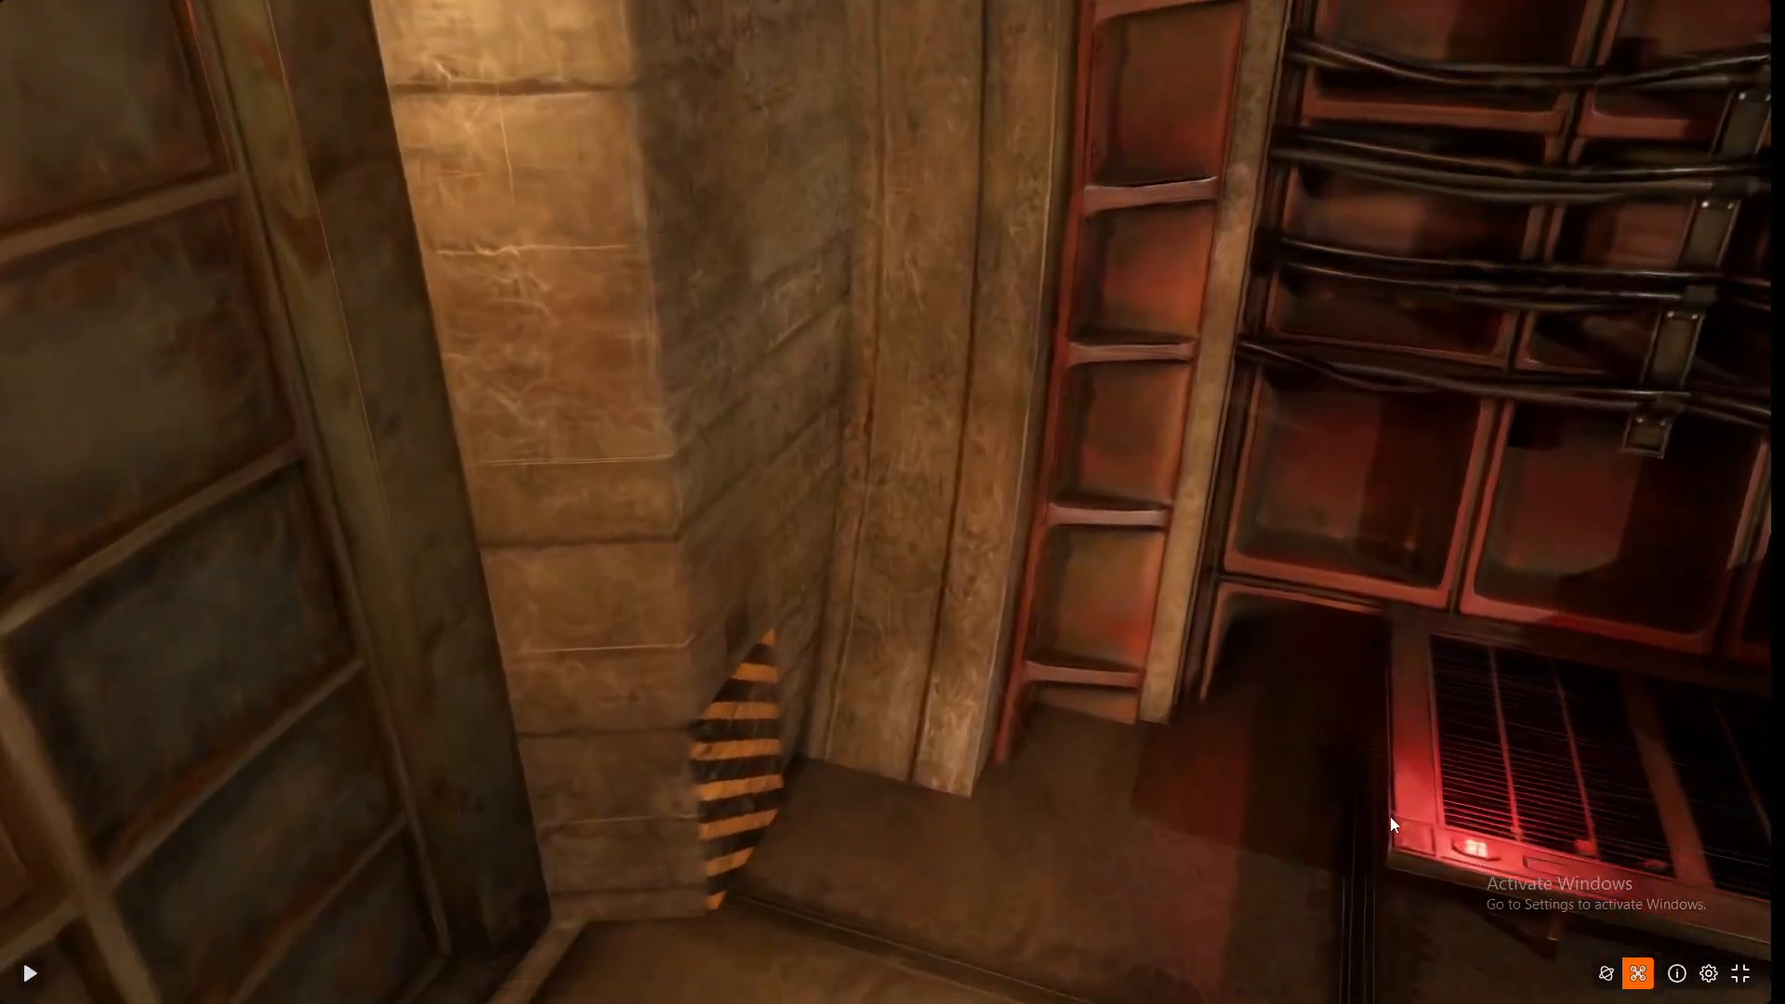
{"action": "key", "text": "w"}
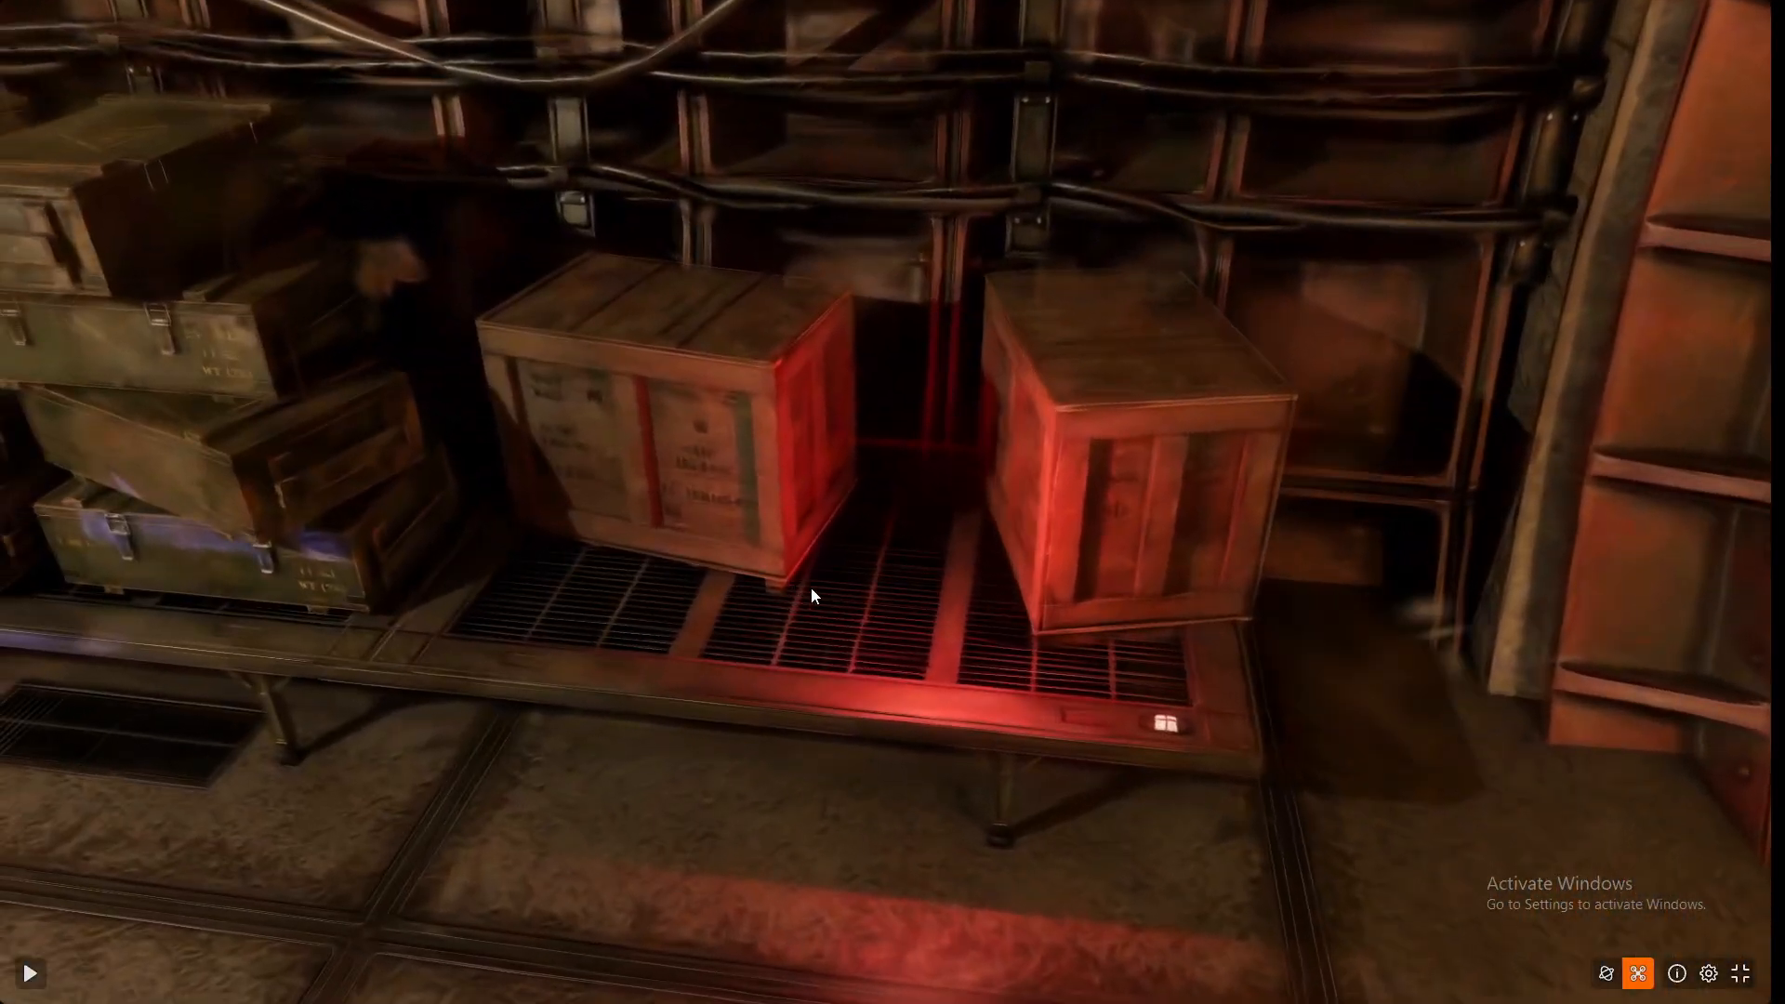
{"action": "left_click_drag", "start_coordinate": [810, 587], "coordinate": [489, 506]}
{"action": "key", "text": "a"}
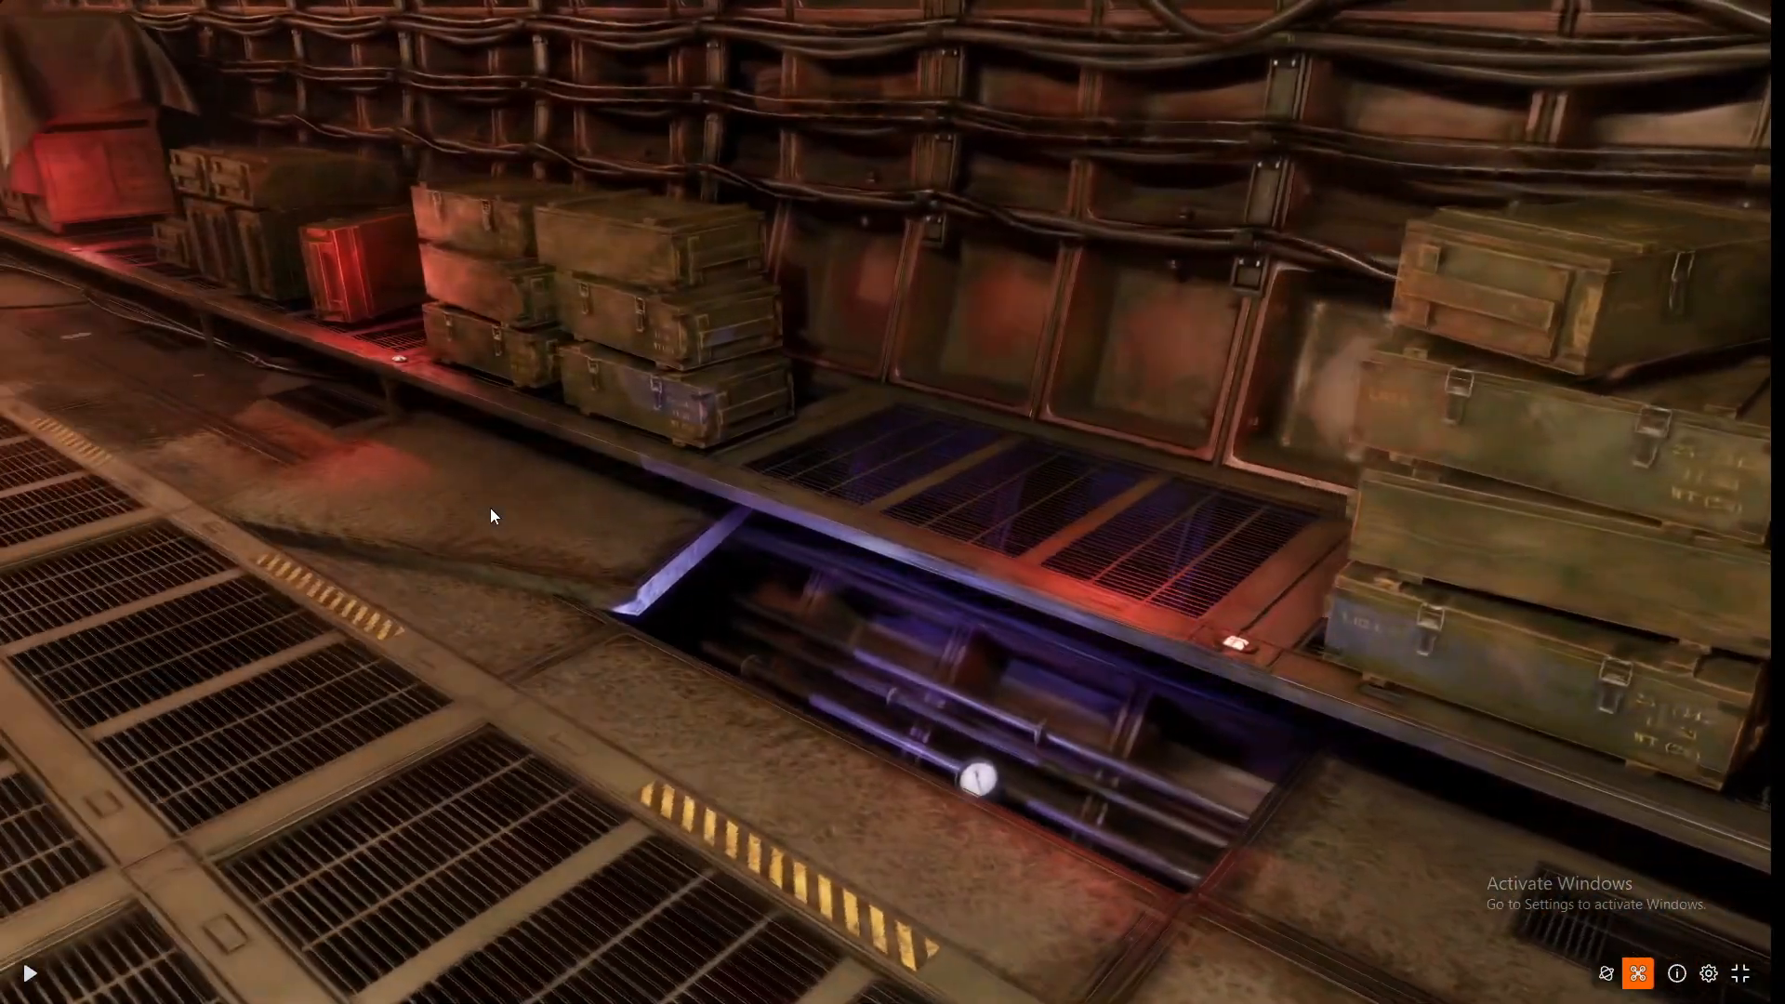
{"action": "key", "text": "Escape"}
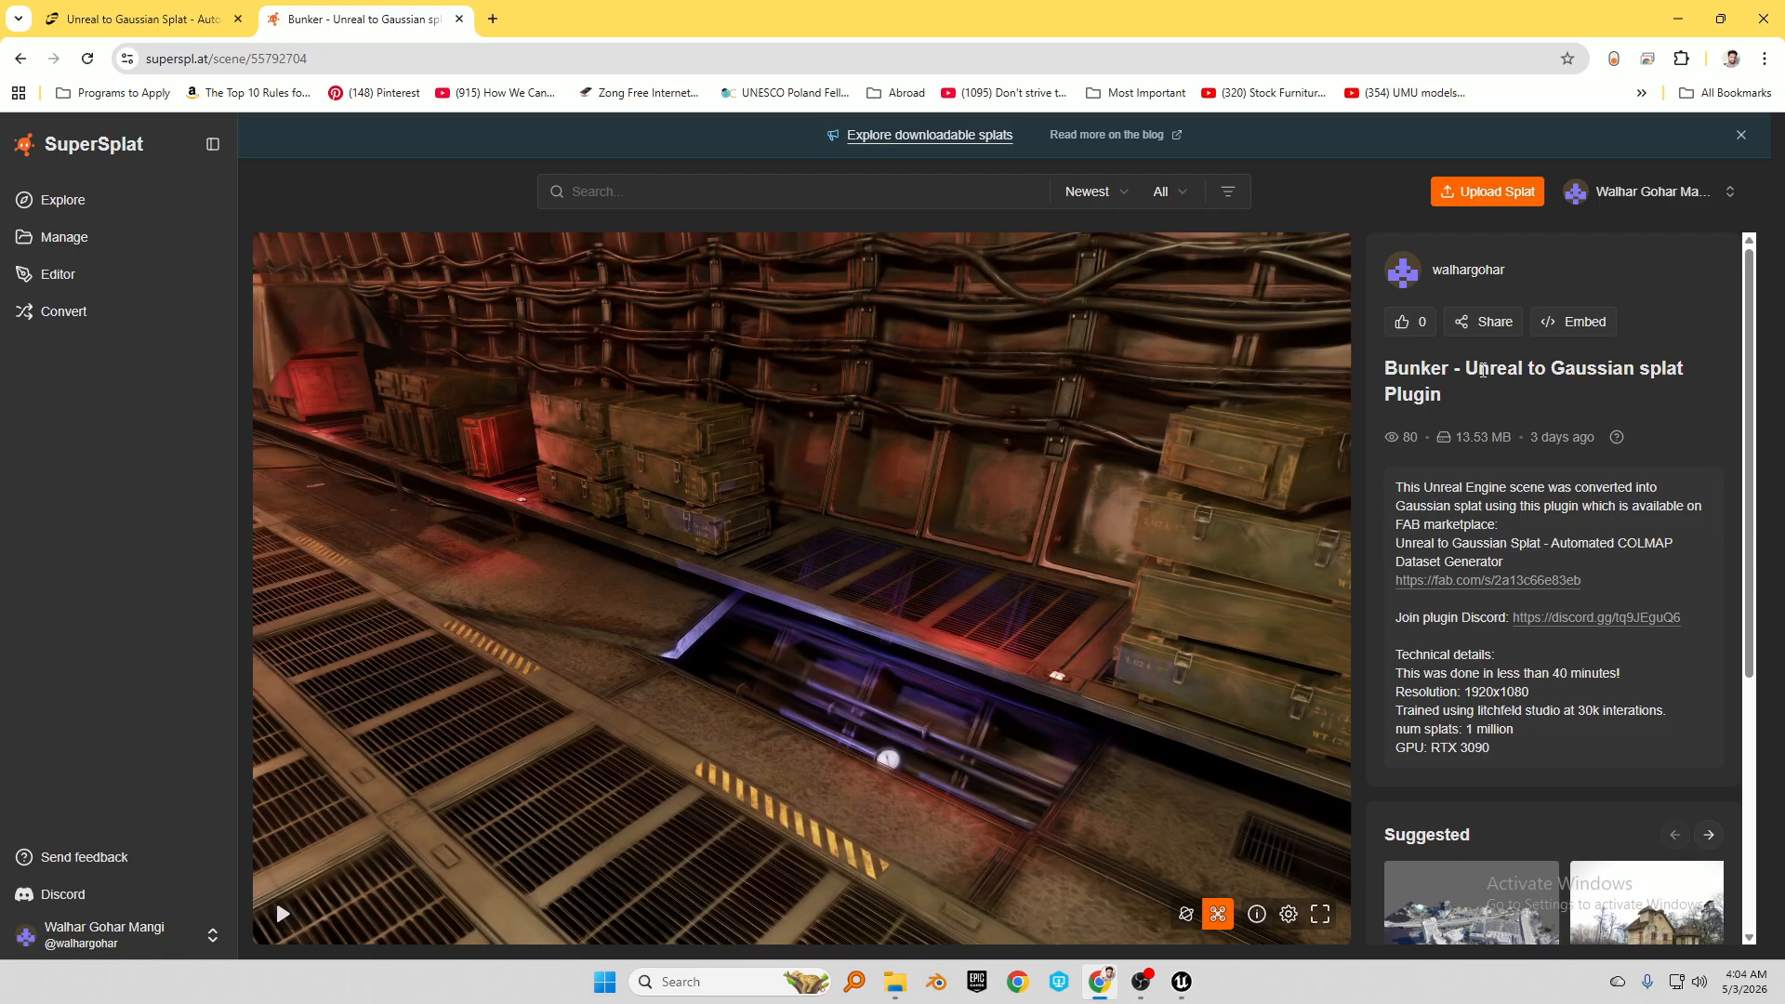
{"action": "scroll", "coordinate": [1483, 634], "scroll_direction": "down", "scroll_amount": 1}
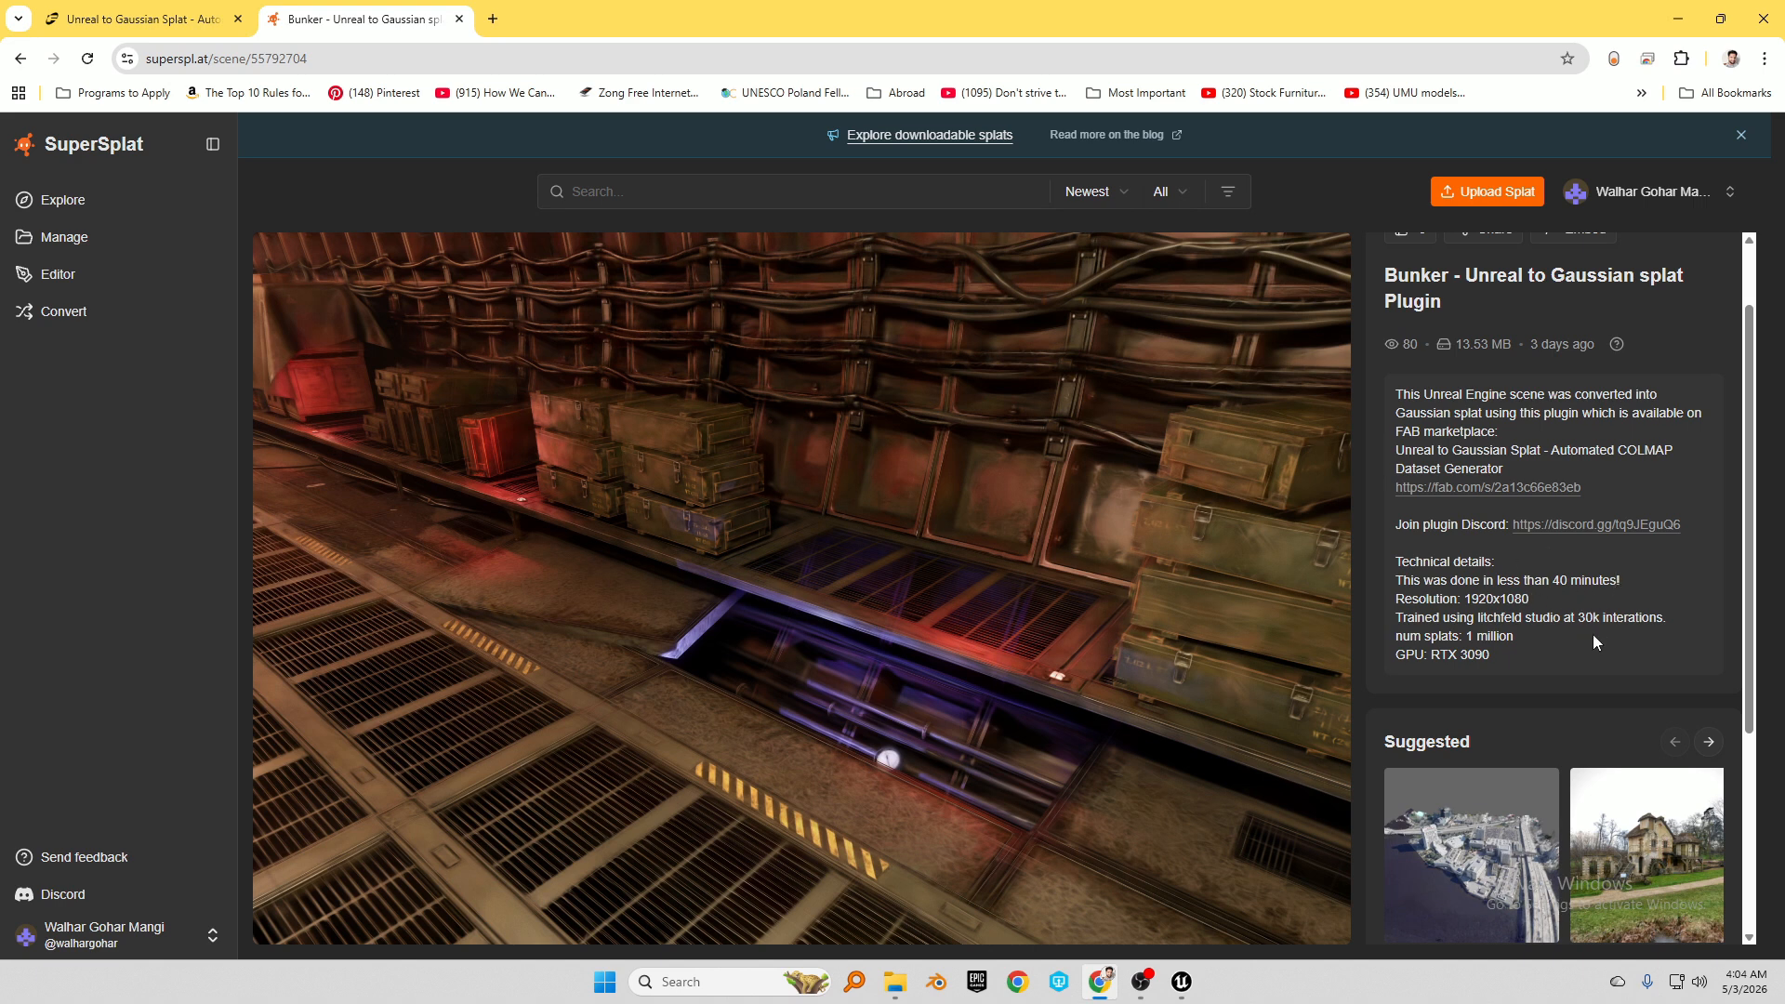
Switch back to Unreal Editor and reopen the Tutorial_Bunker level from the Maps folder
{"action": "left_click", "coordinate": [1678, 19]}
{"action": "right_click_drag", "start_coordinate": [562, 299], "coordinate": [469, 275]}
{"action": "key", "text": "a"}
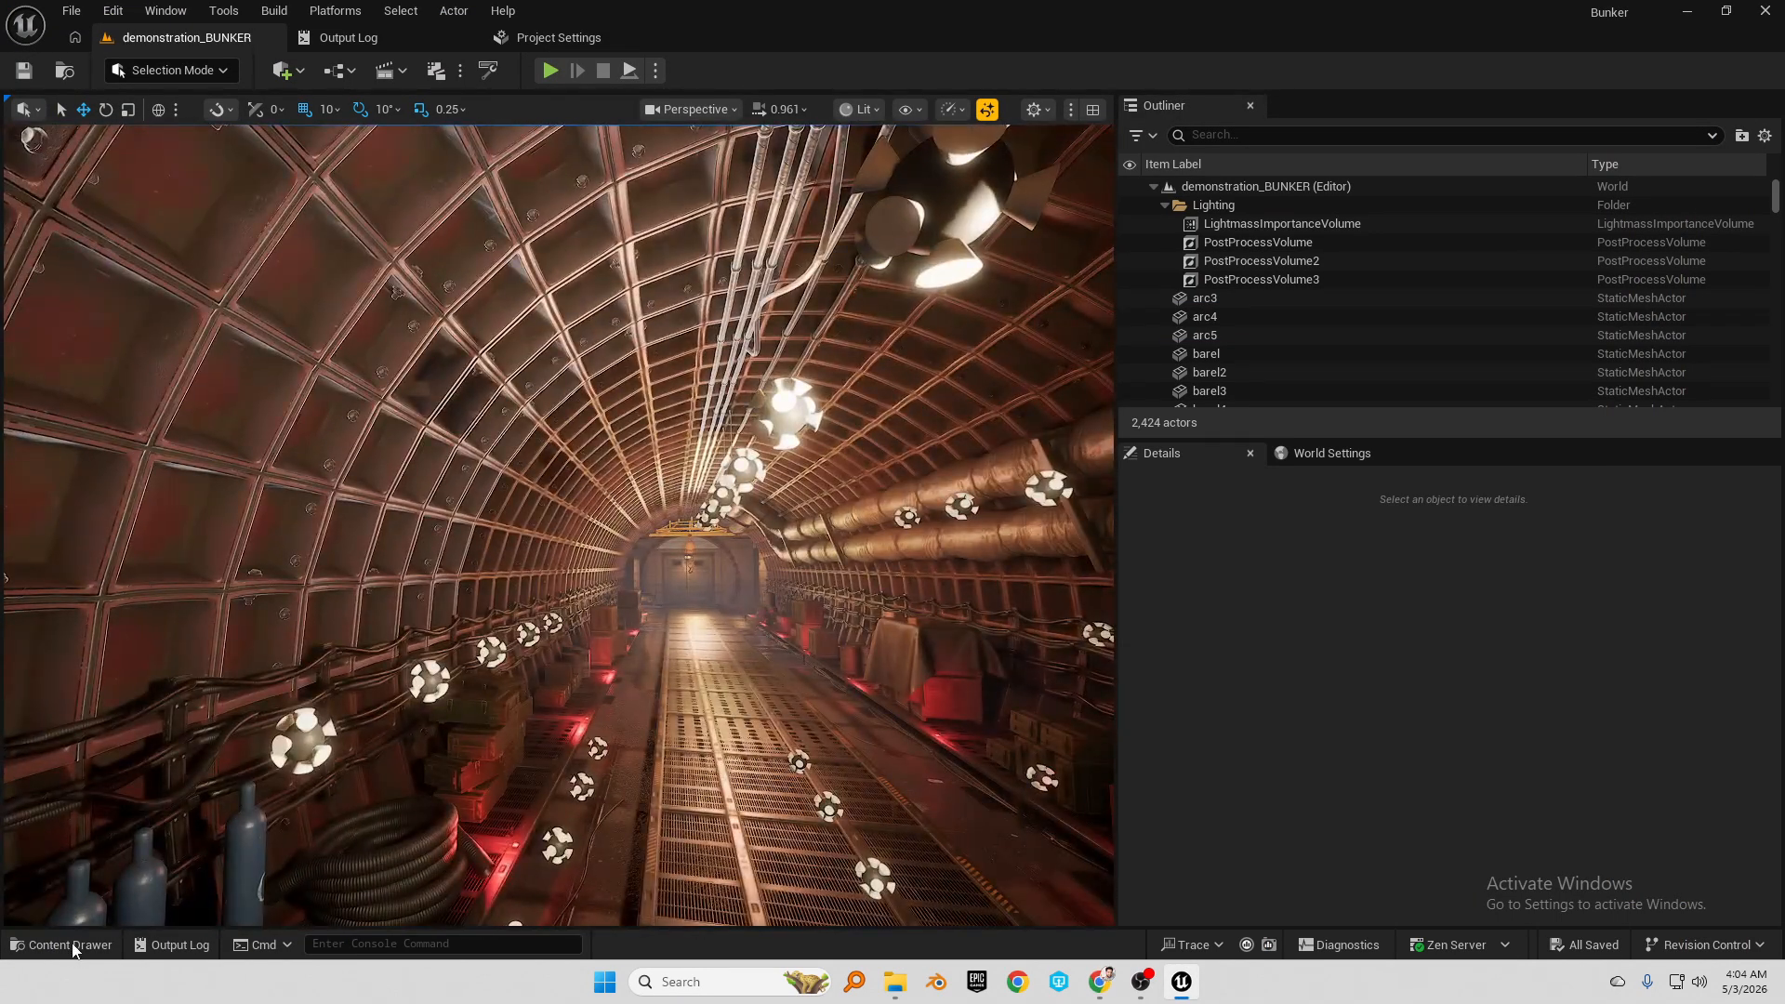
{"action": "left_click", "coordinate": [73, 945]}
{"action": "double_click", "coordinate": [837, 800]}
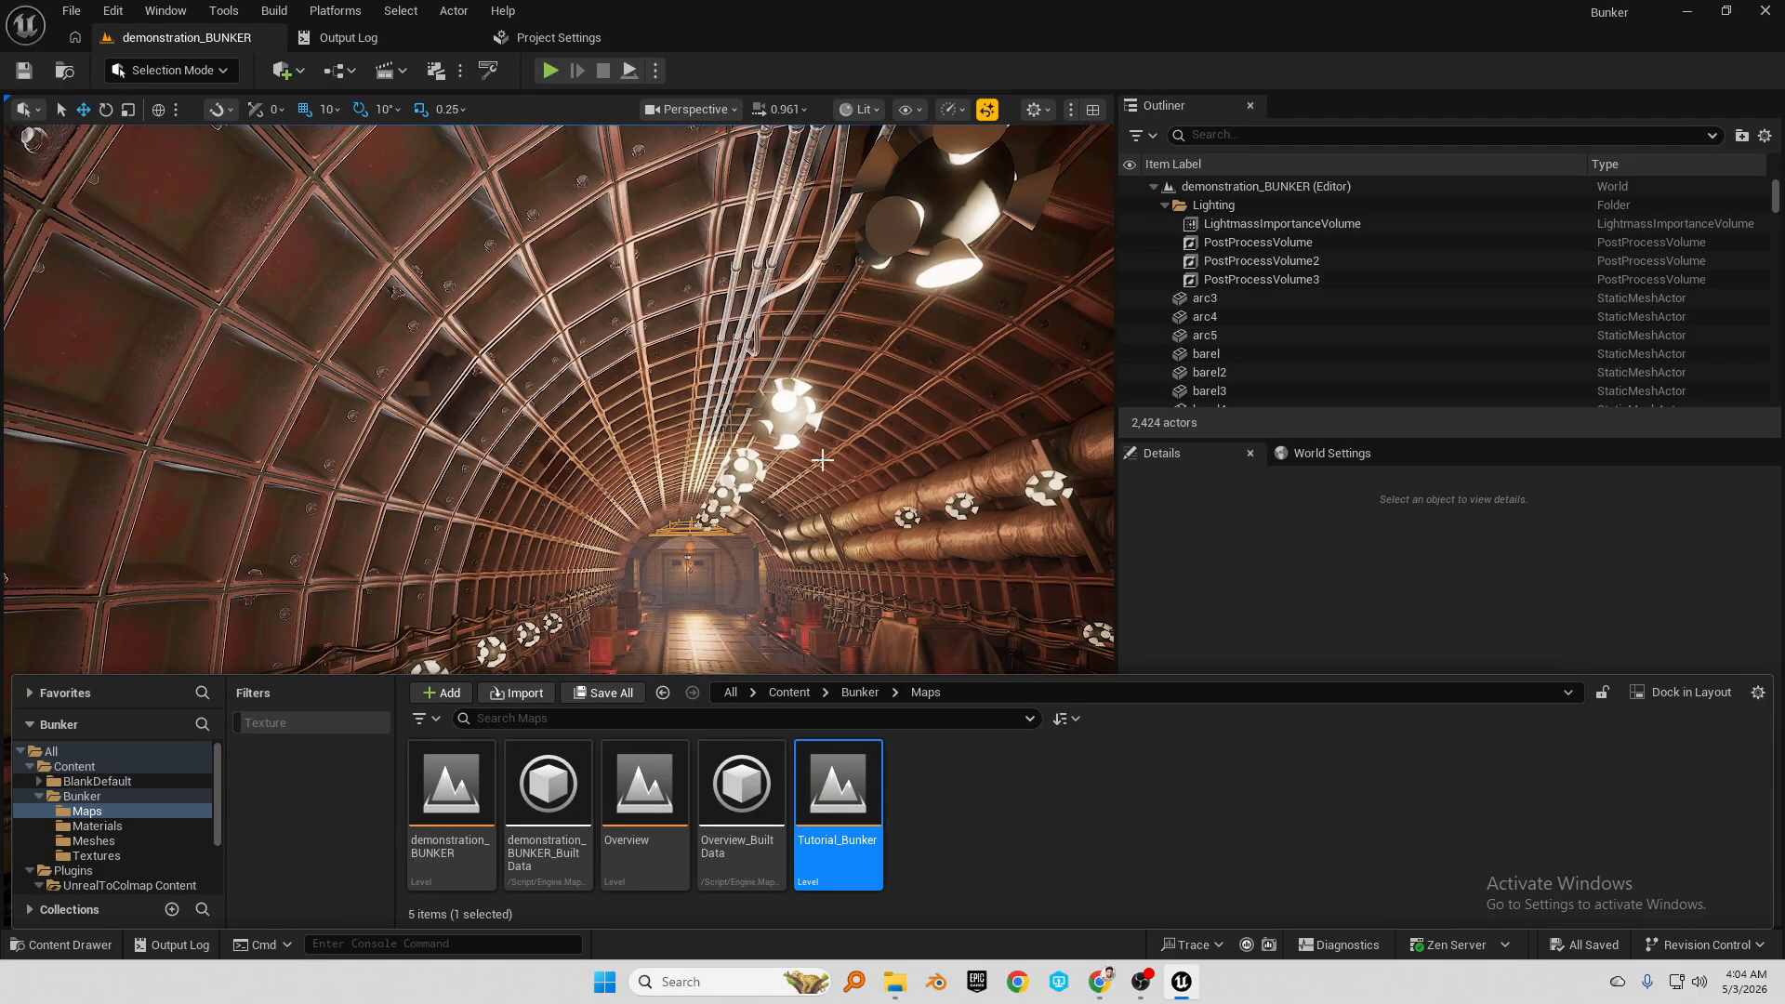
{"action": "right_click_drag", "start_coordinate": [865, 398], "coordinate": [693, 423]}
{"action": "key", "text": "s"}
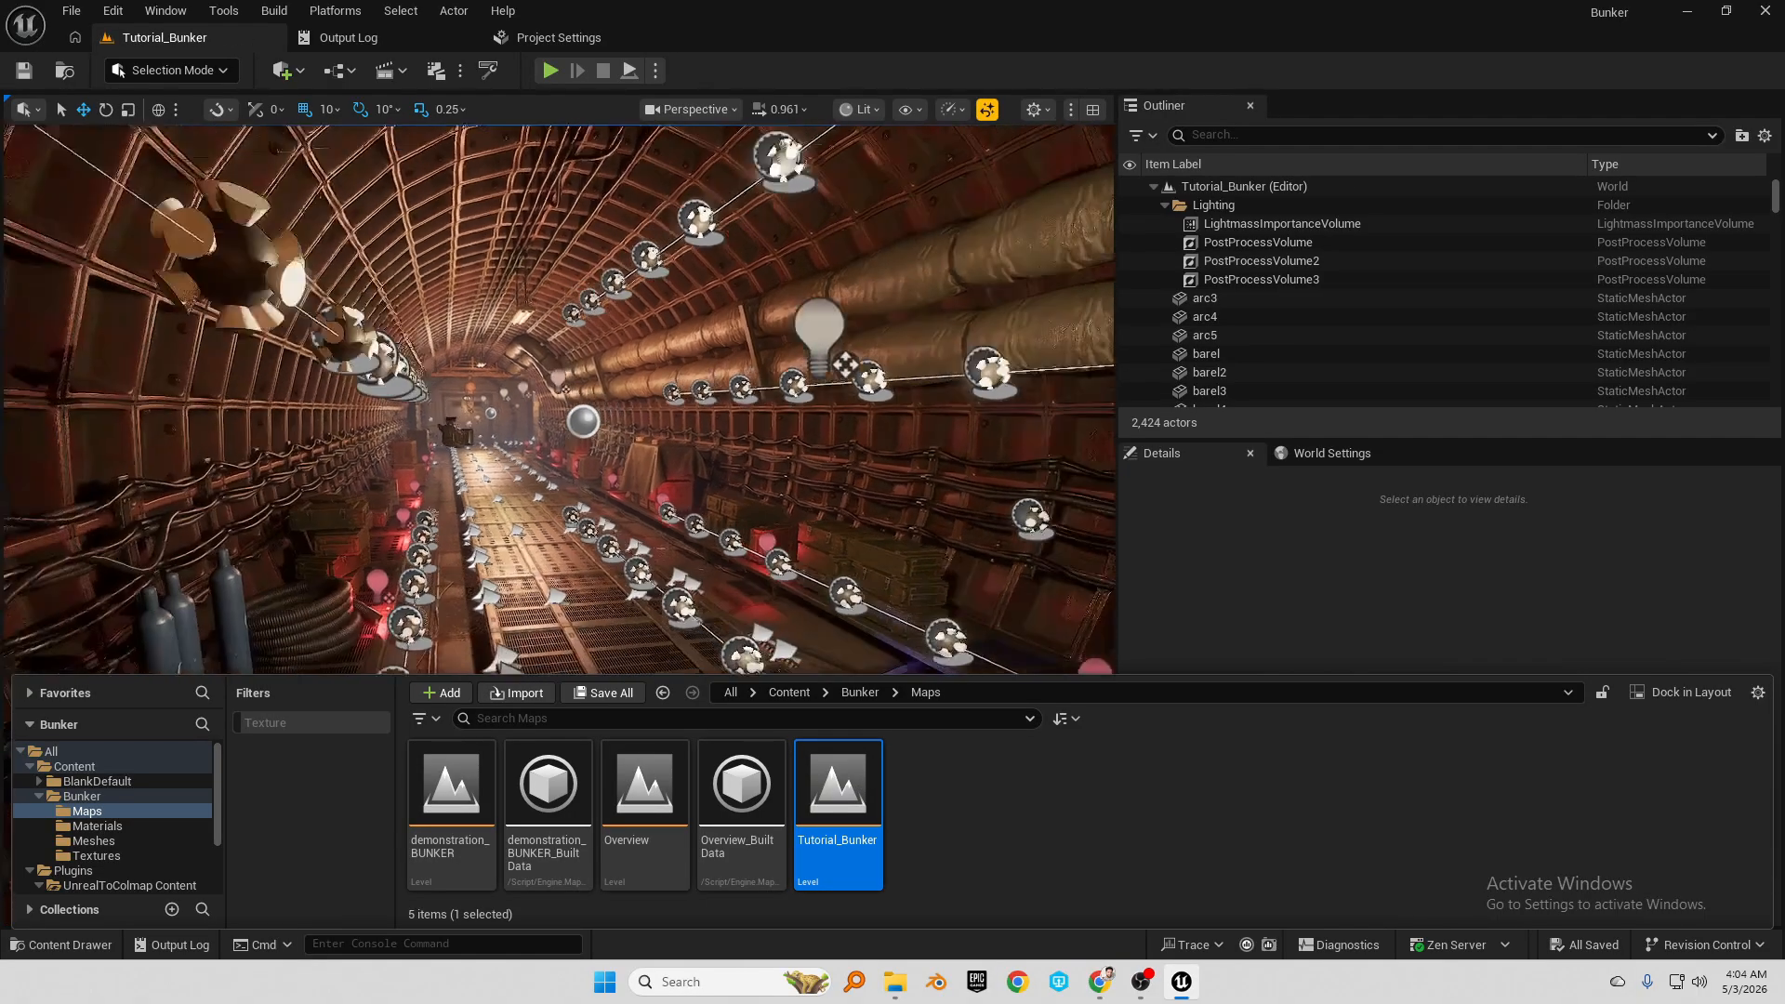
{"action": "right_click_drag", "start_coordinate": [872, 311], "coordinate": [837, 313]}
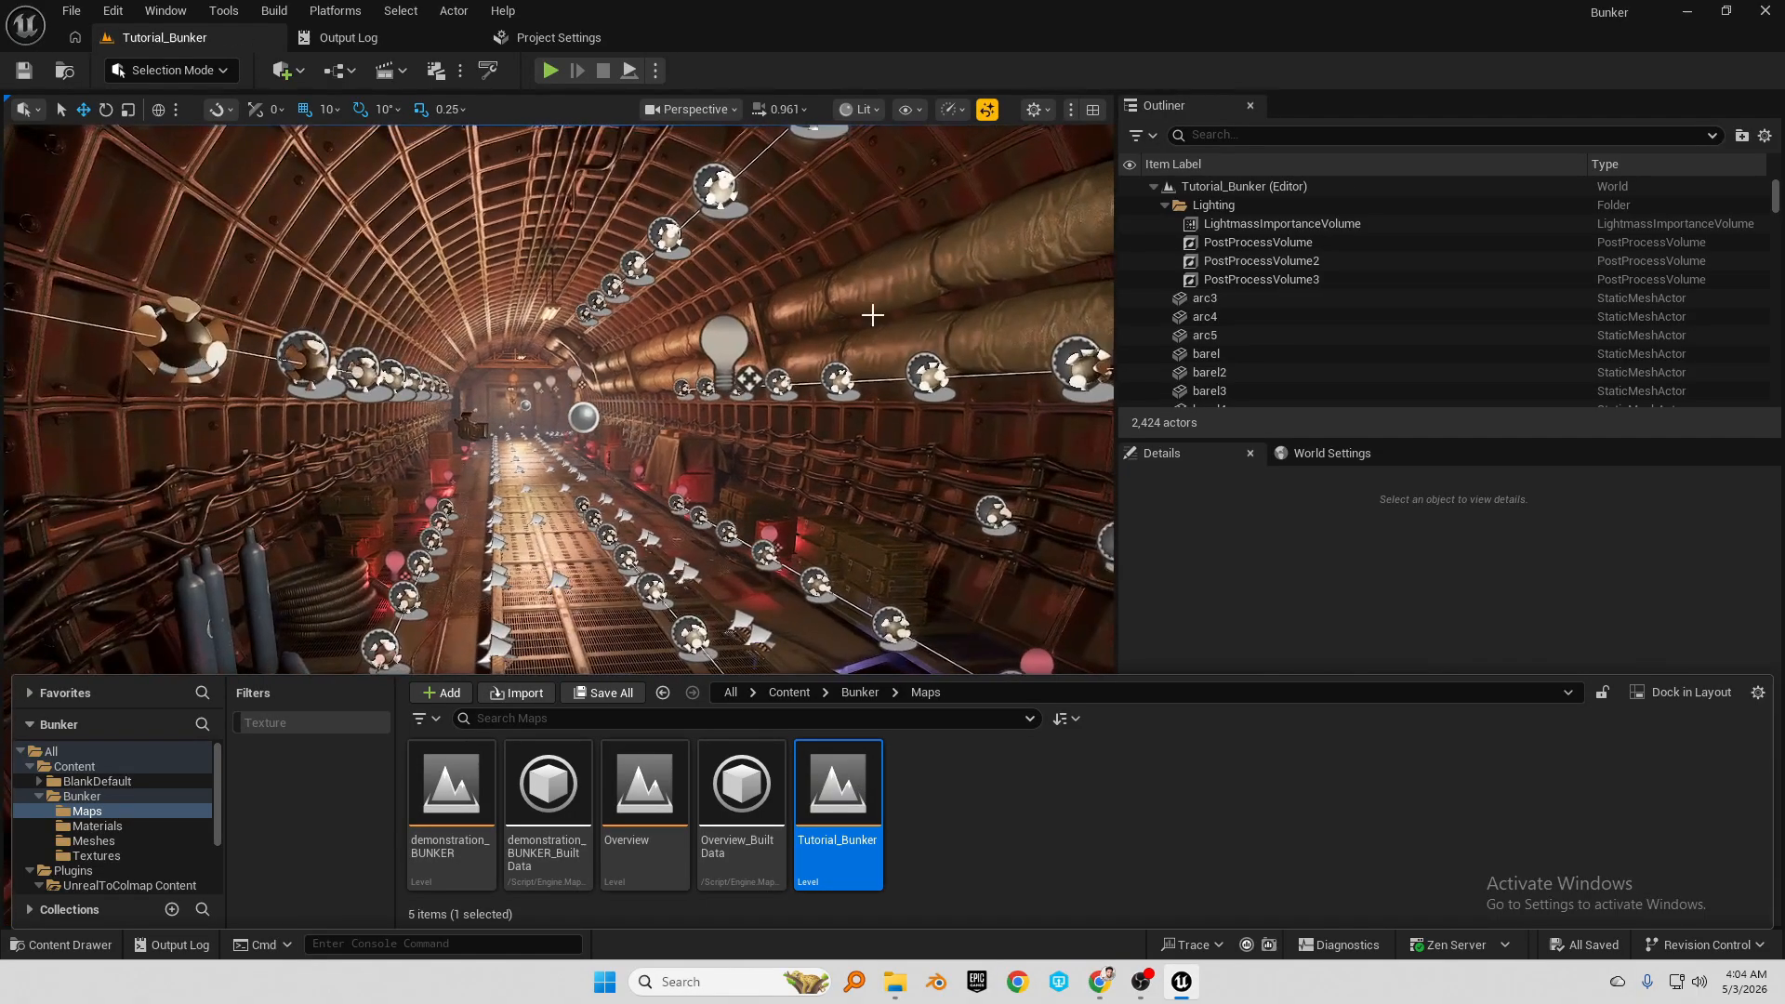
Reopen the Colmap Config window, check the end of the dataset directory path and start the dataset capture
{"action": "left_click", "coordinate": [490, 71]}
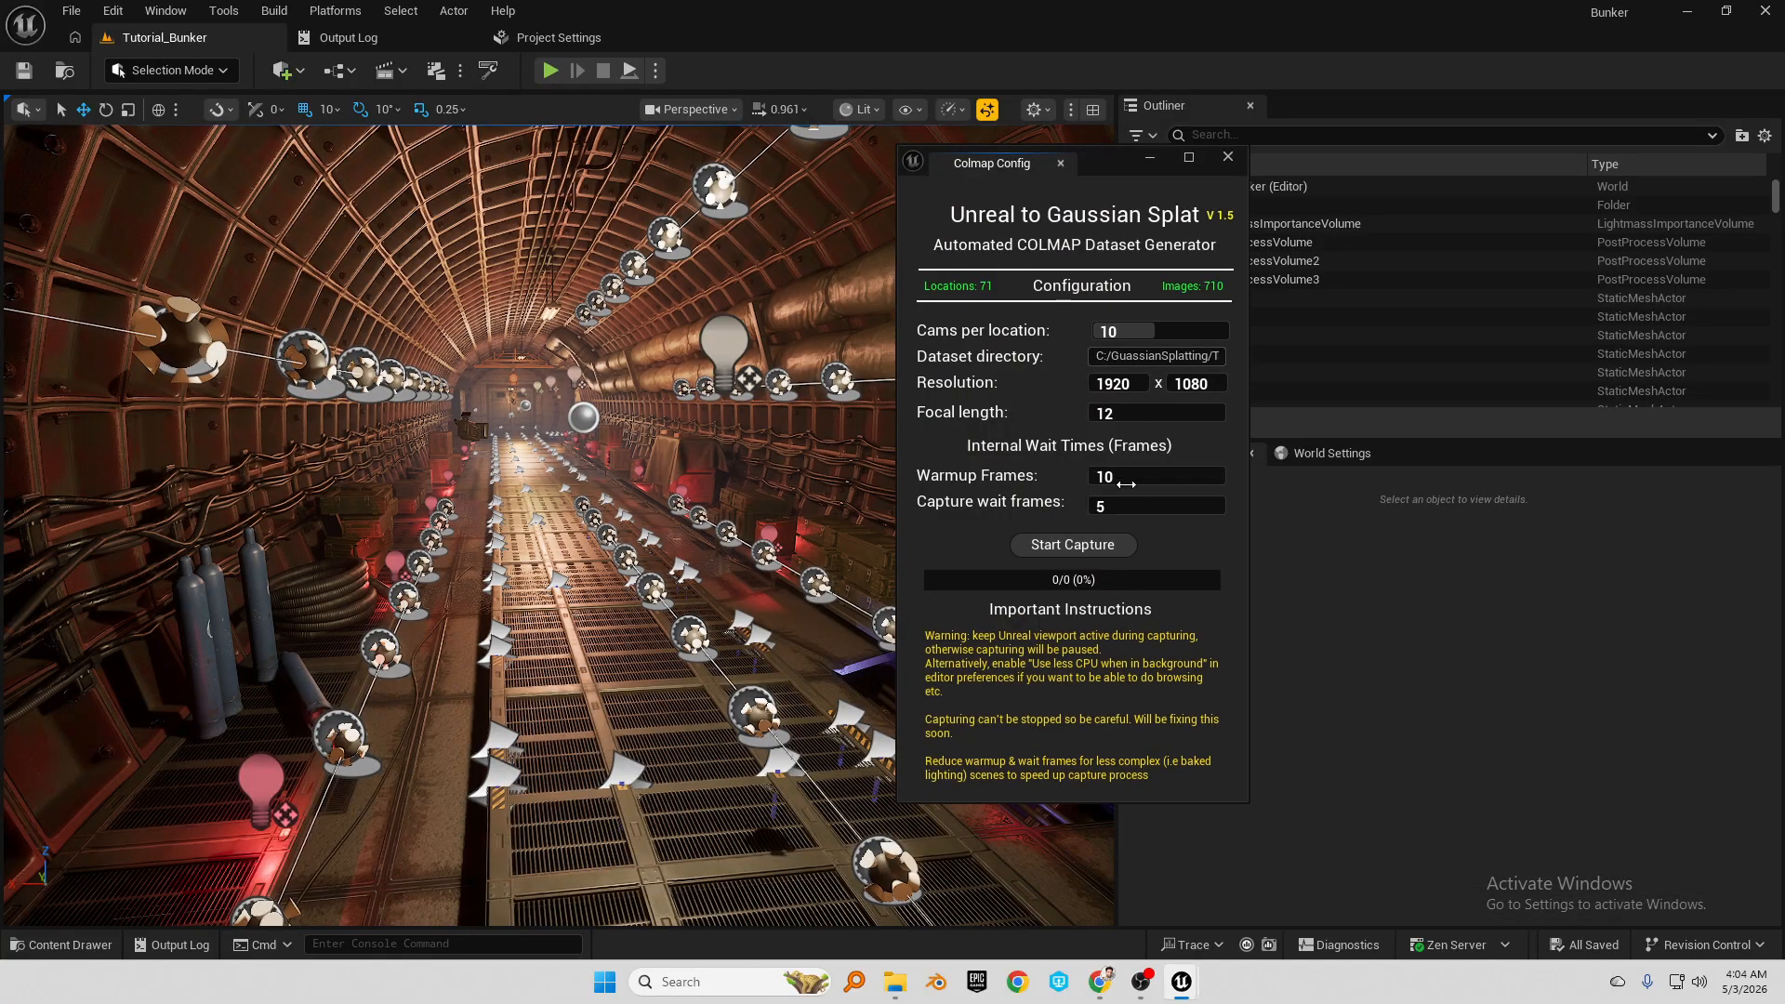
{"action": "left_click_drag", "start_coordinate": [1176, 356], "coordinate": [1328, 374]}
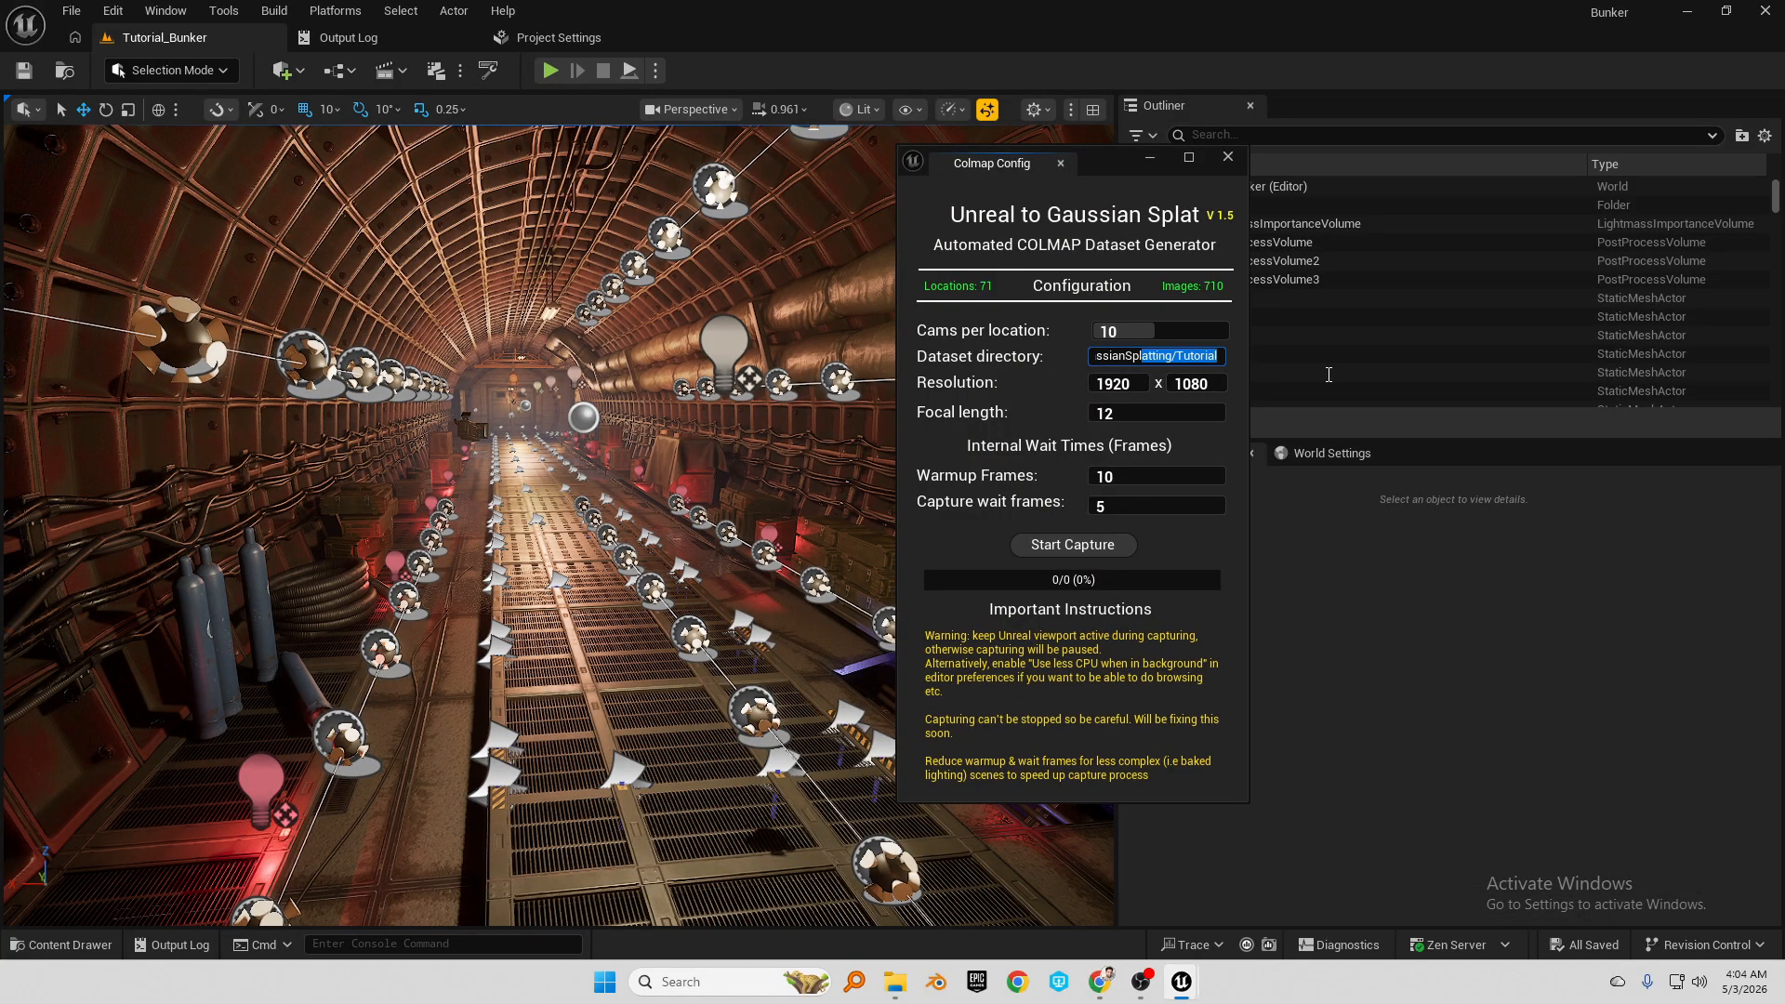
{"action": "left_click", "coordinate": [1125, 549]}
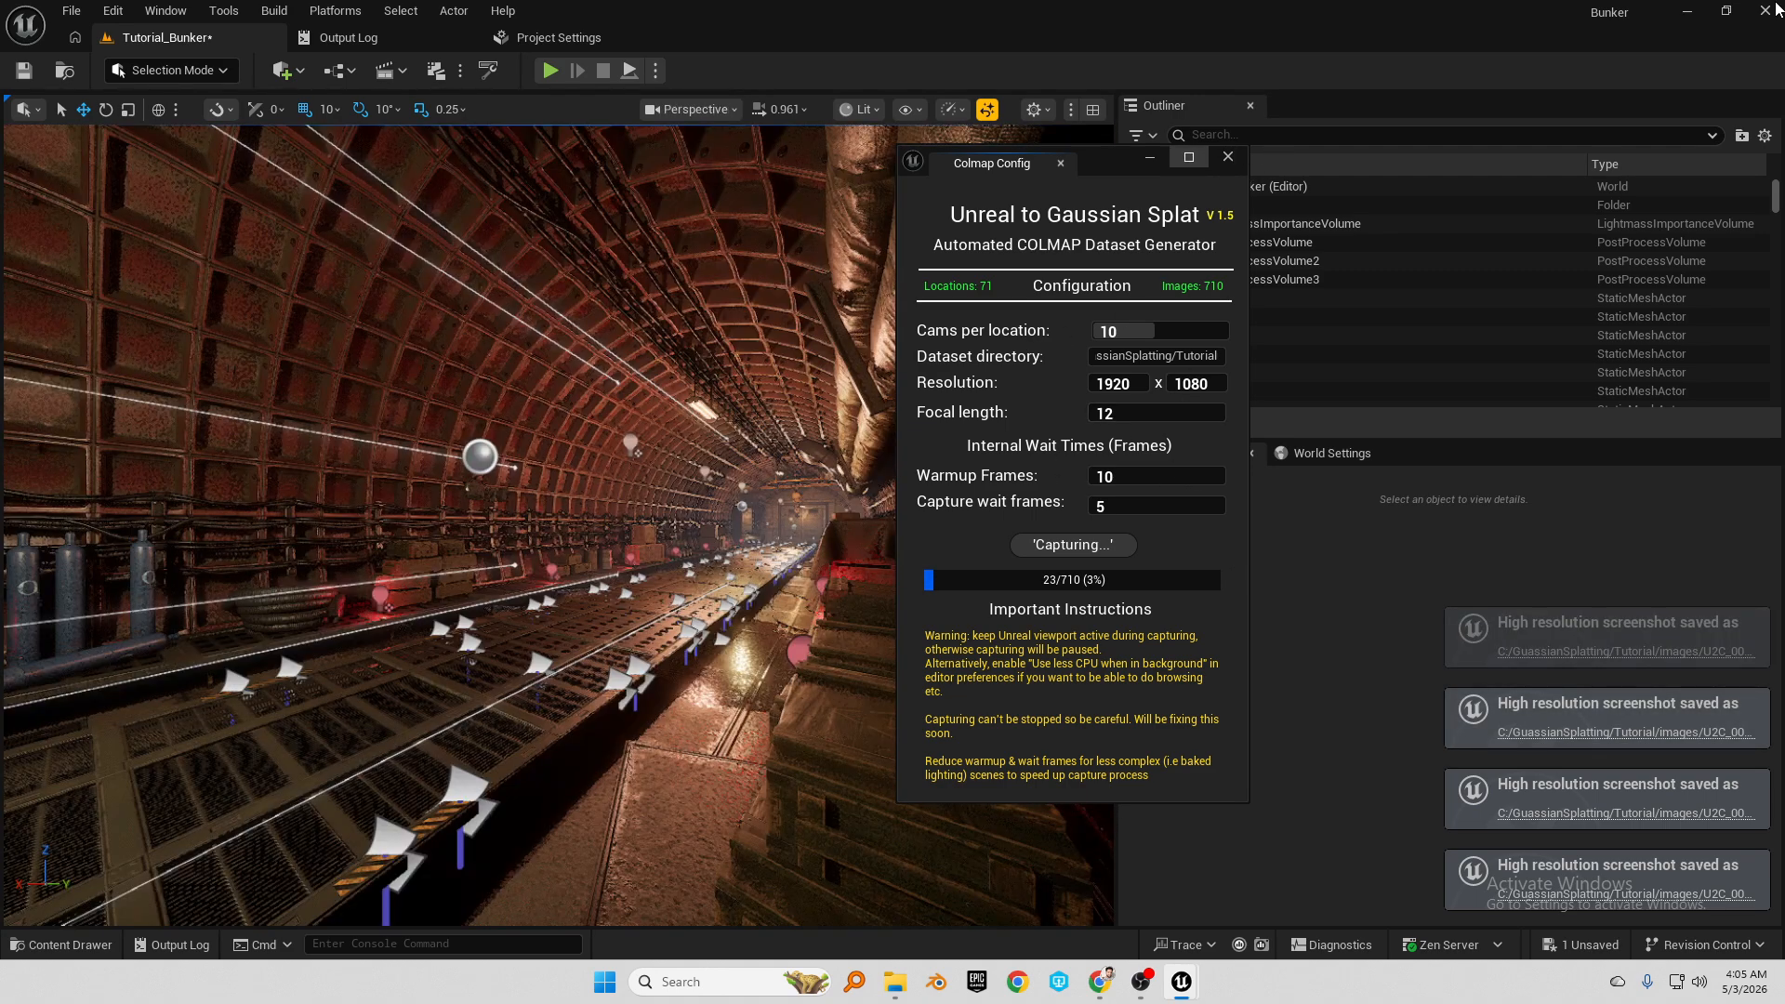
Close Unreal Editor during the capture without saving Tutorial_Bunker, and send the crash report with a restart
{"action": "left_click", "coordinate": [1777, 9]}
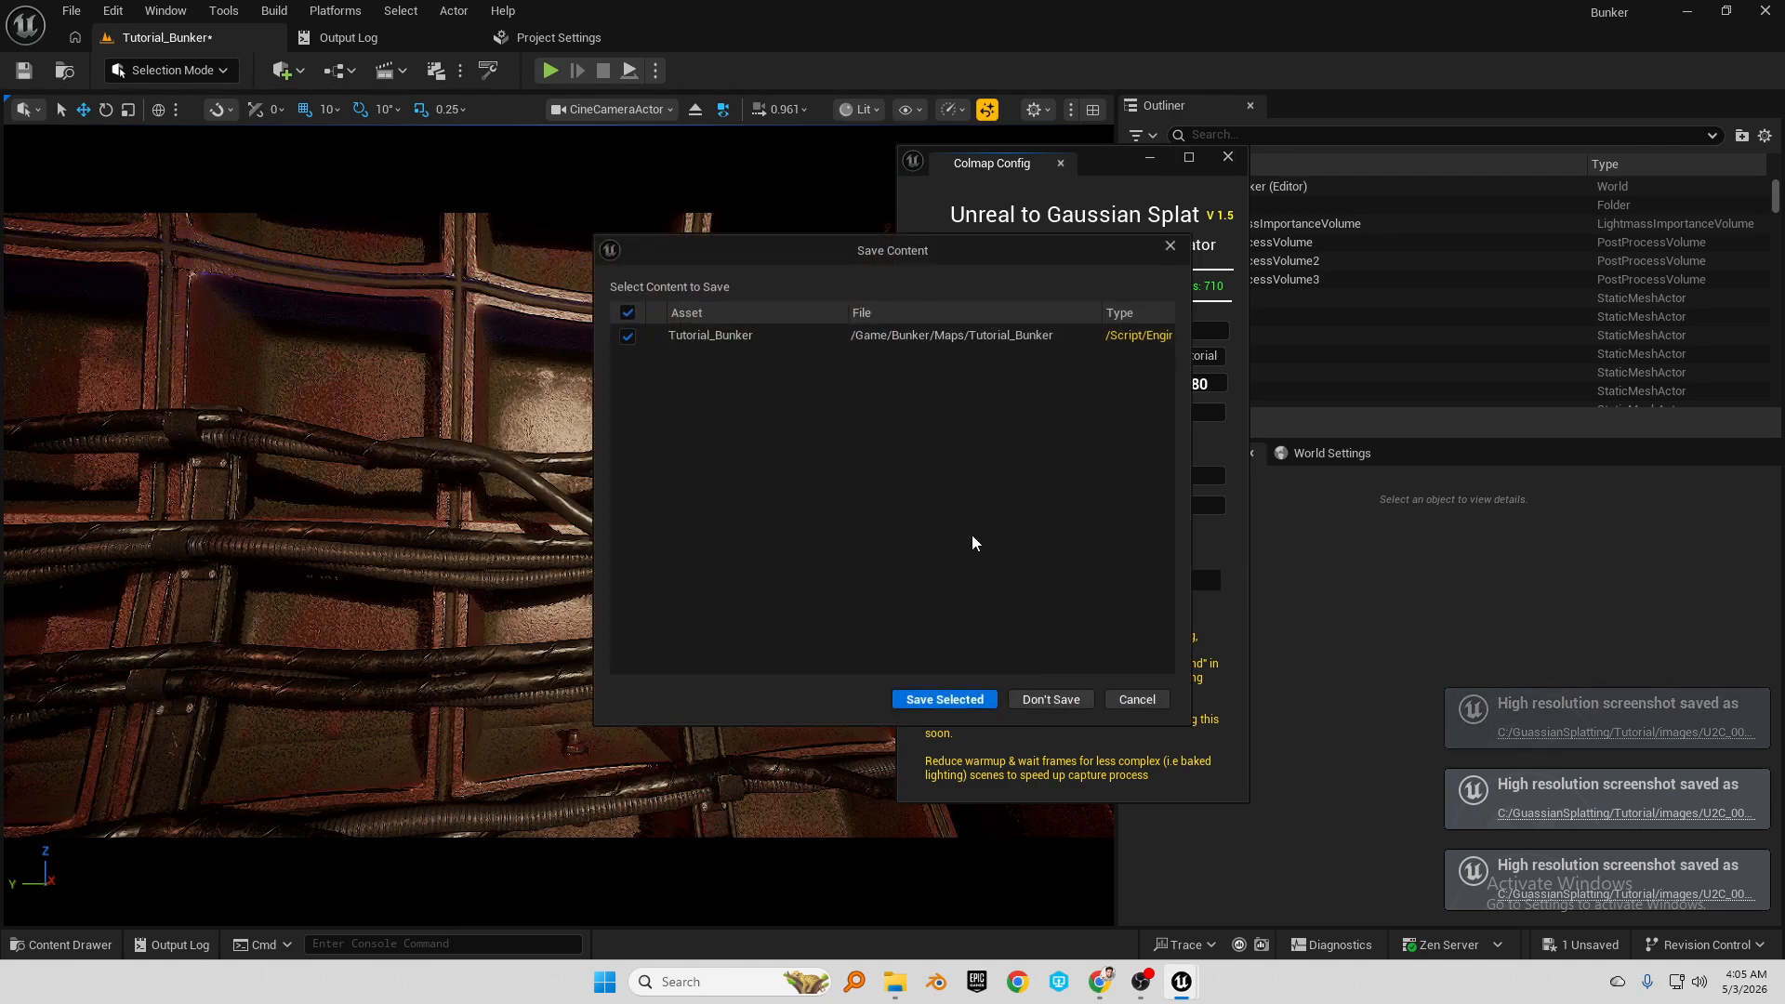
{"action": "left_click", "coordinate": [1046, 704]}
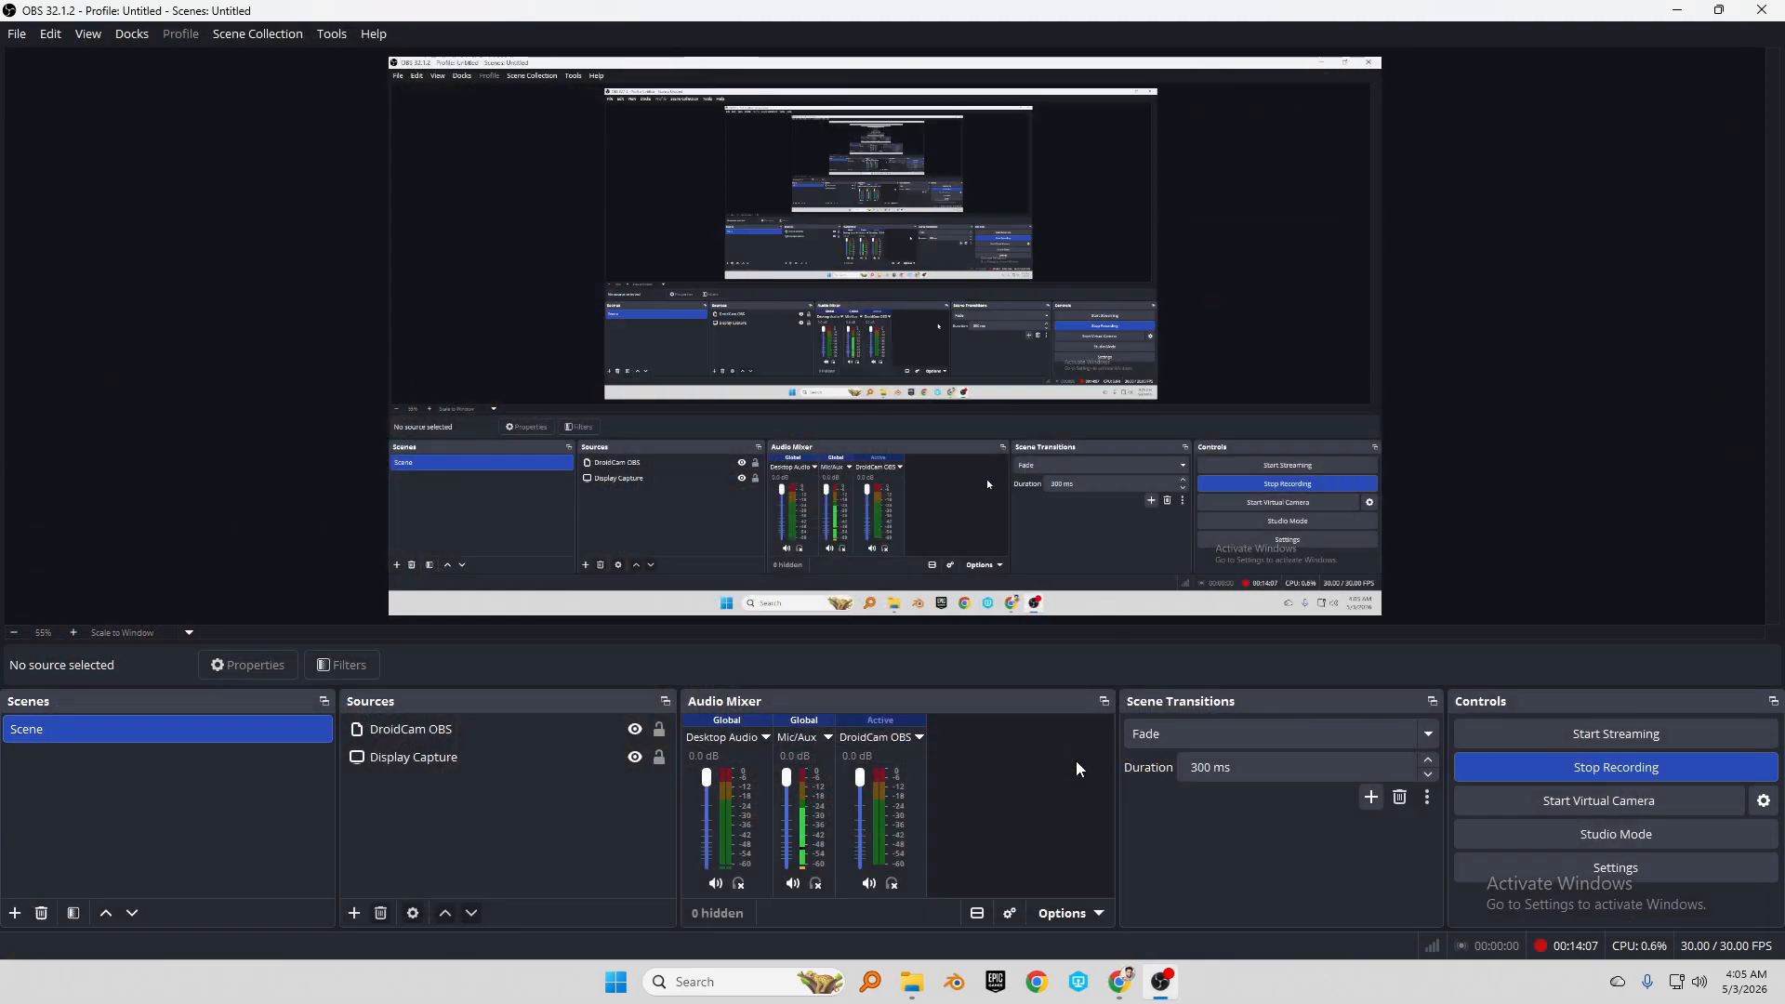
{"action": "left_click", "coordinate": [1674, 11]}
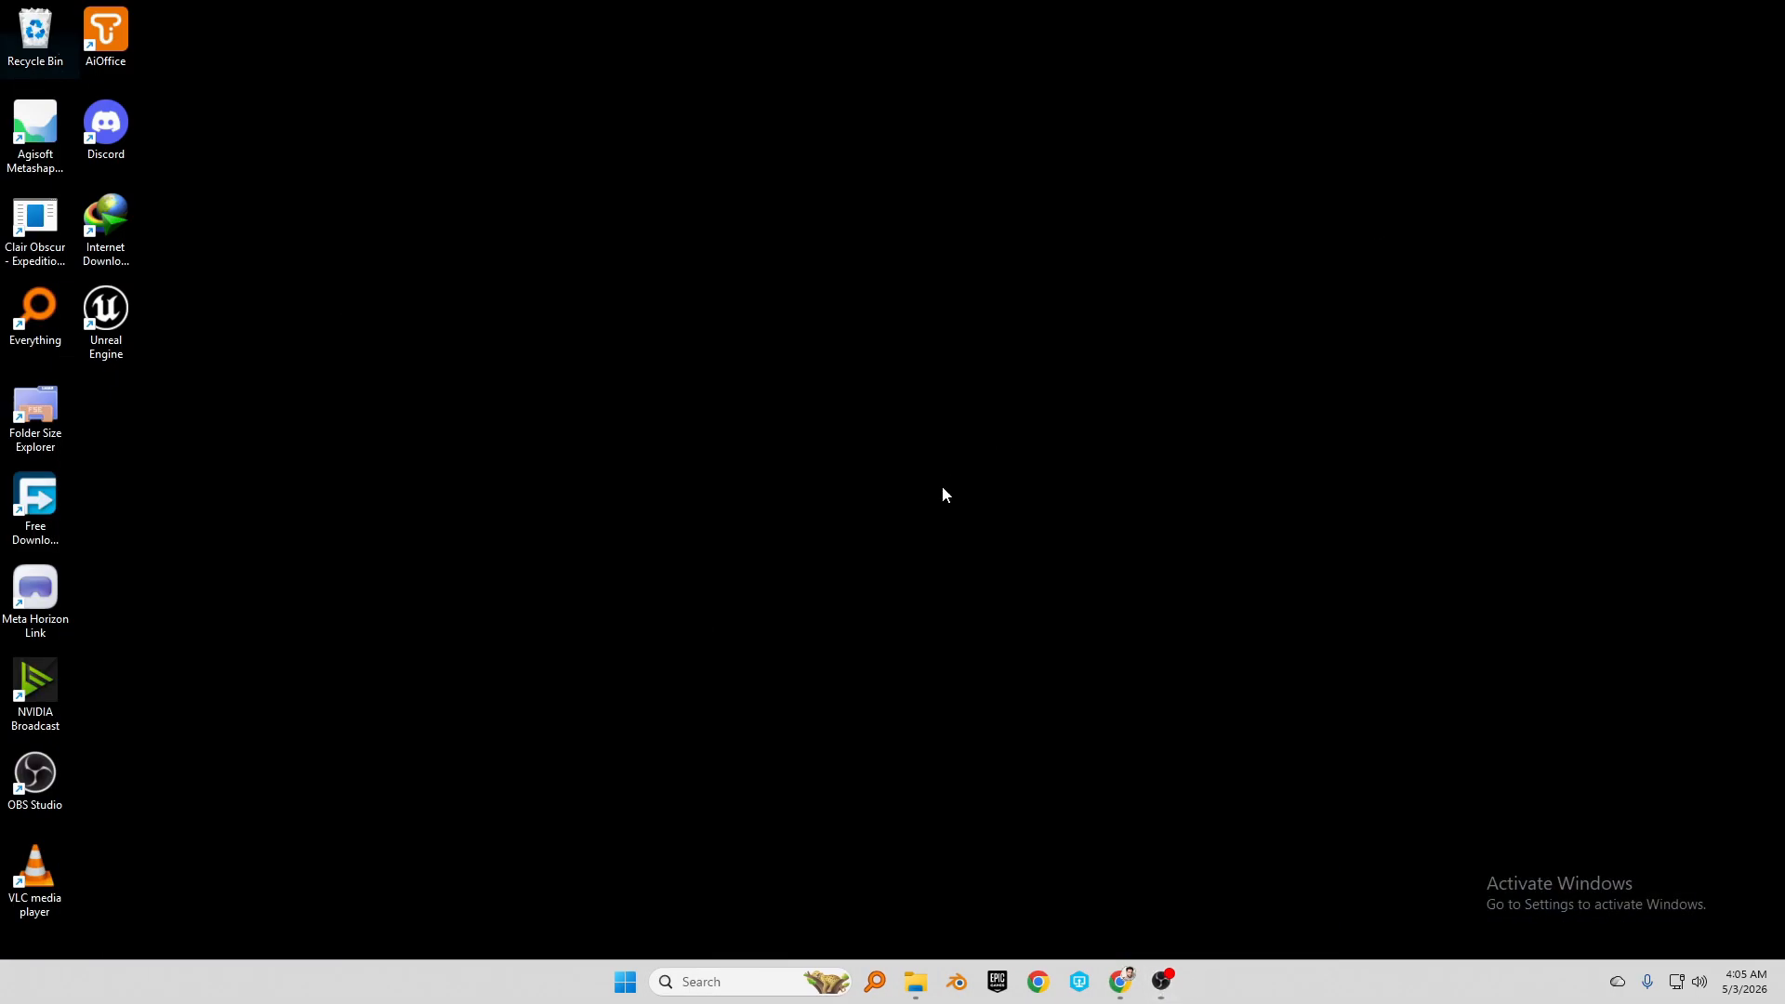
{"action": "right_click", "coordinate": [843, 487]}
{"action": "left_click", "coordinate": [862, 550]}
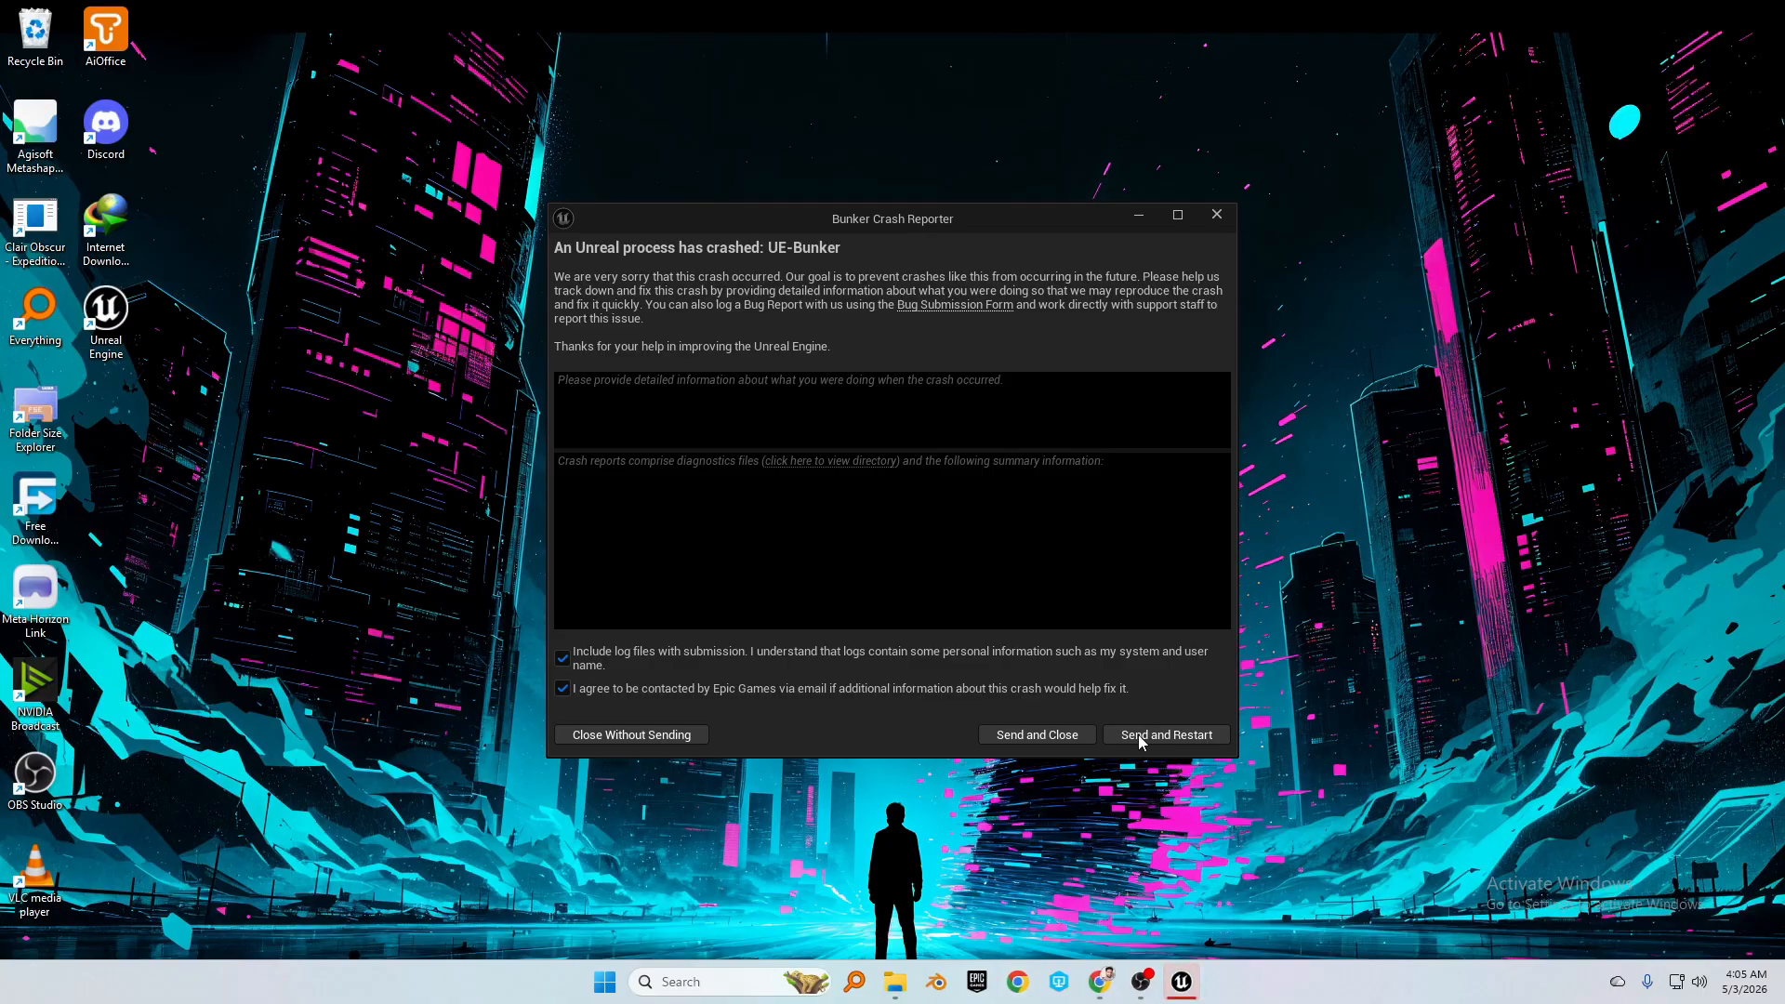
{"action": "left_click", "coordinate": [1140, 737]}
Launch LichtFeld-Studio from the bin folder of LichtFeld-Studio-Windows-v0_4_2_ in Downloads
{"action": "left_click", "coordinate": [918, 984]}
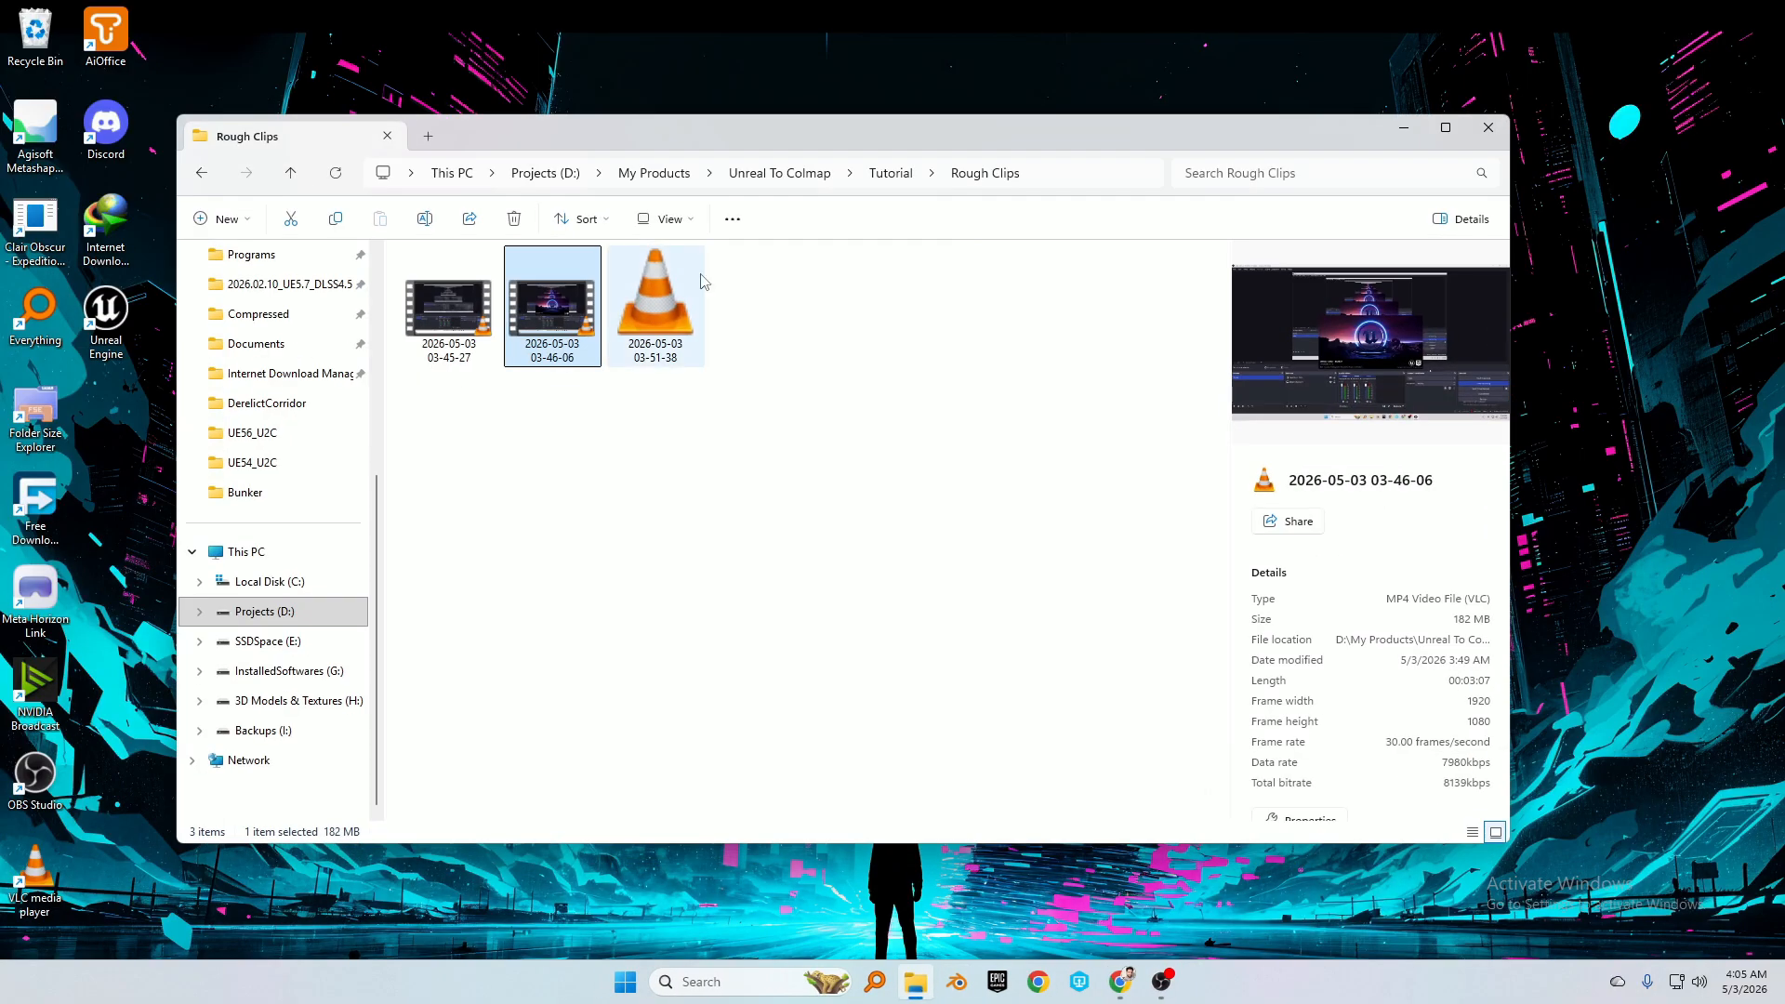
{"action": "left_click", "coordinate": [256, 410]}
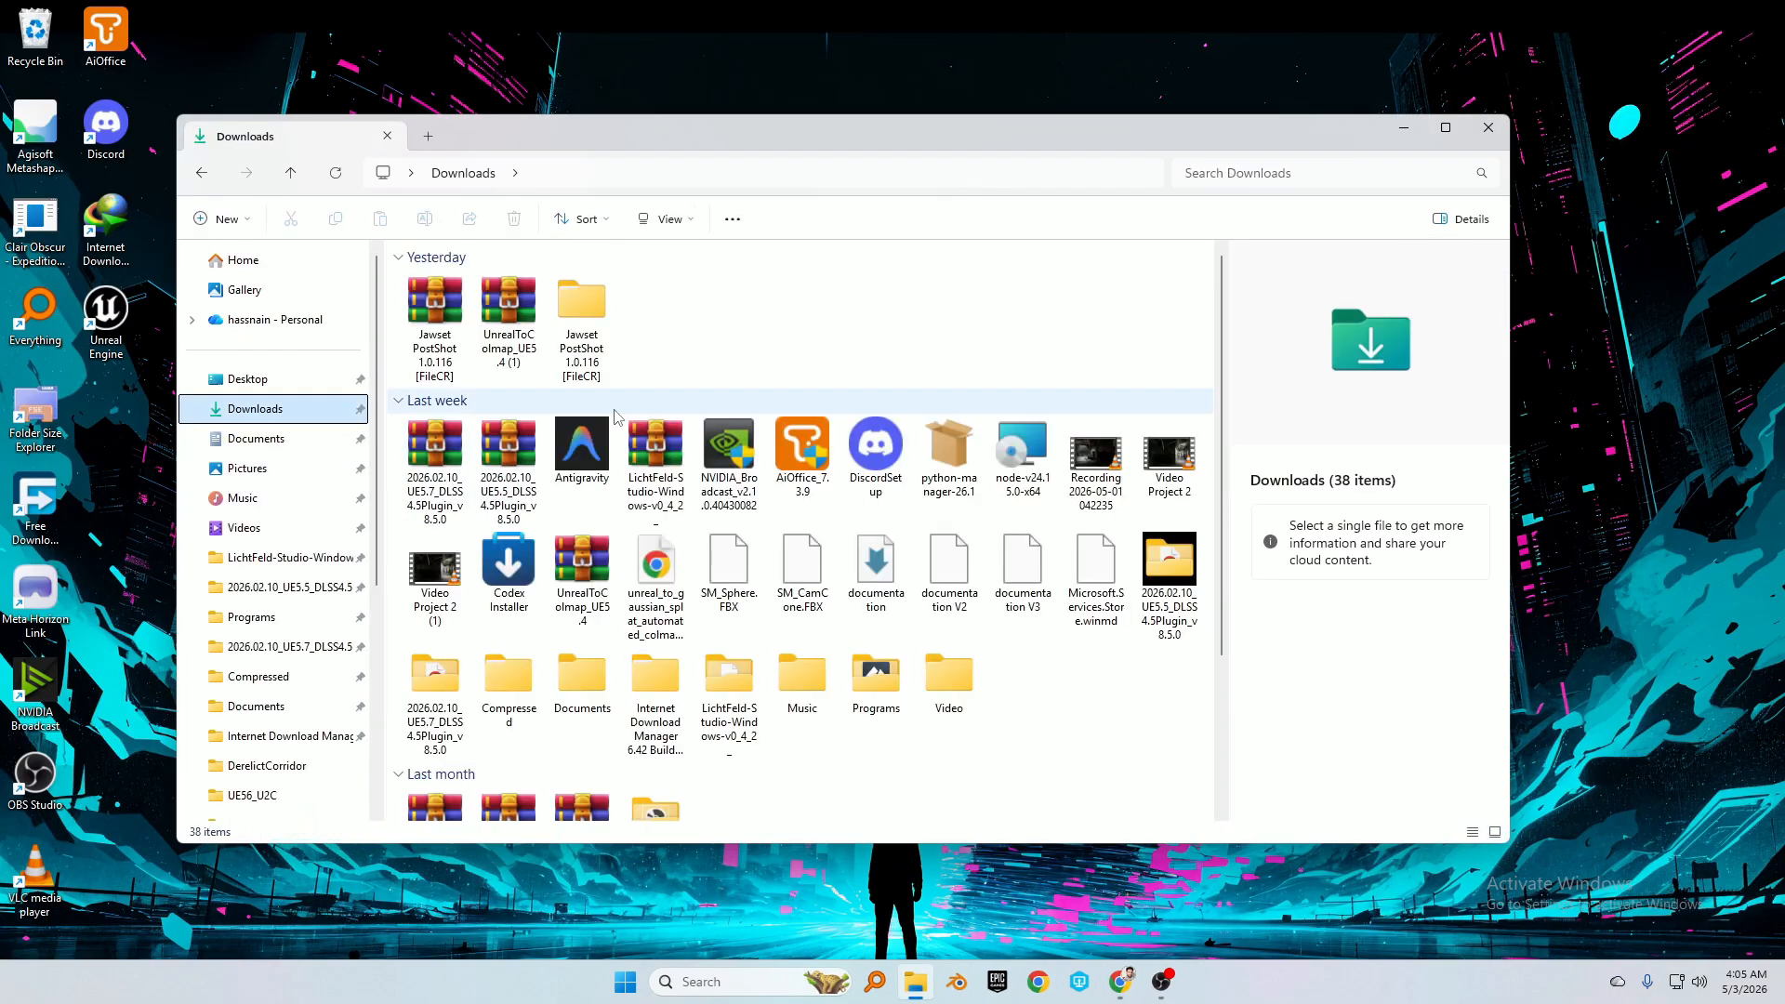
{"action": "double_click", "coordinate": [729, 697]}
{"action": "double_click", "coordinate": [470, 308]}
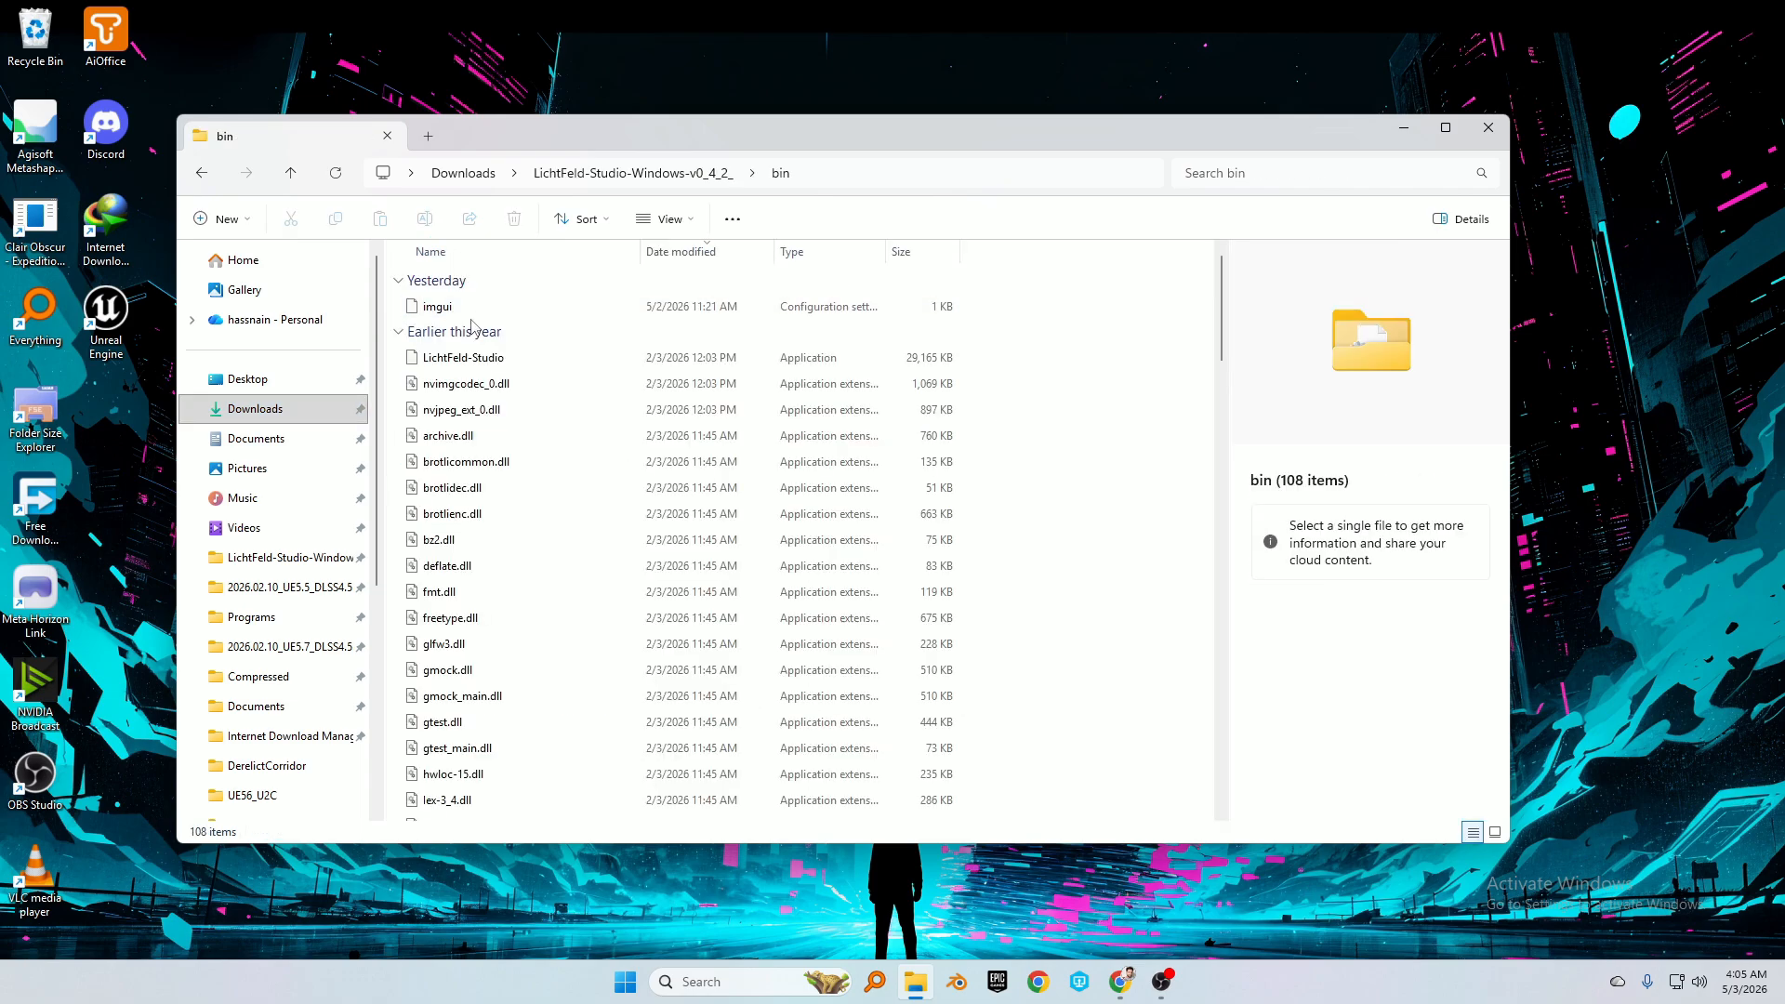
{"action": "double_click", "coordinate": [463, 358]}
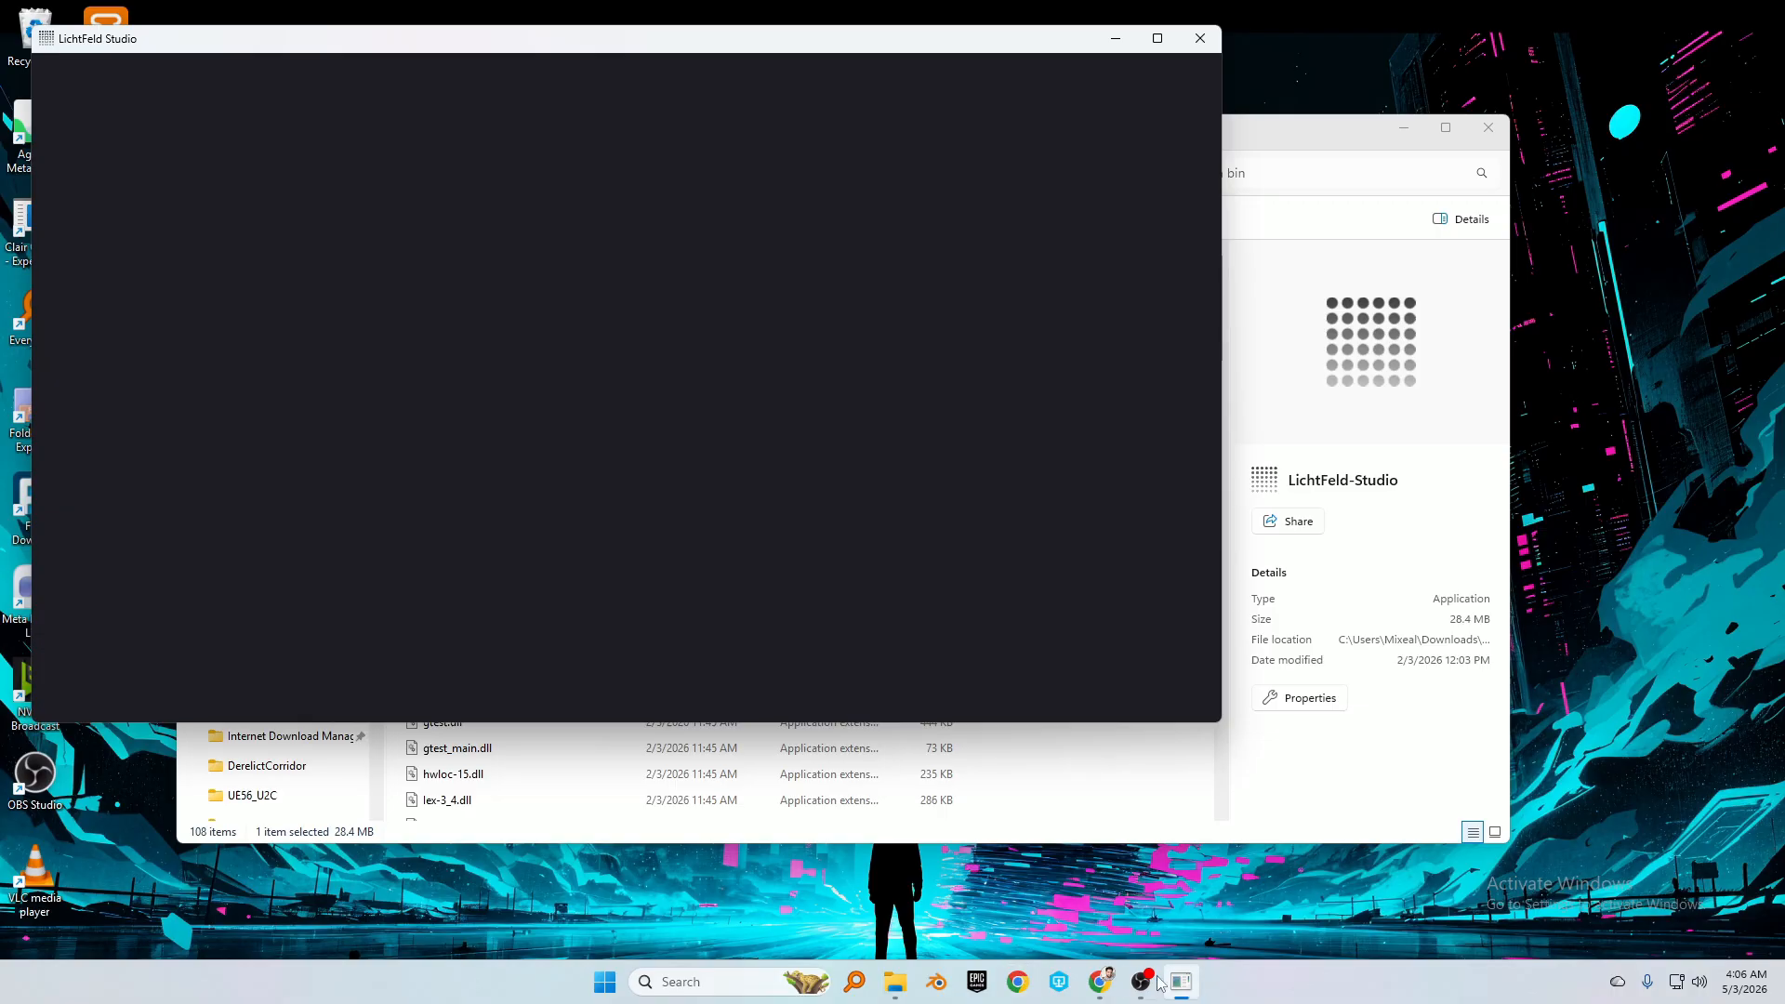
Switch to Chrome, search the web for "litchfield studio guassian splatting" and open the official LichtFeld Studio website
{"action": "left_click", "coordinate": [1100, 984]}
{"action": "key", "text": "ctrl+t"}
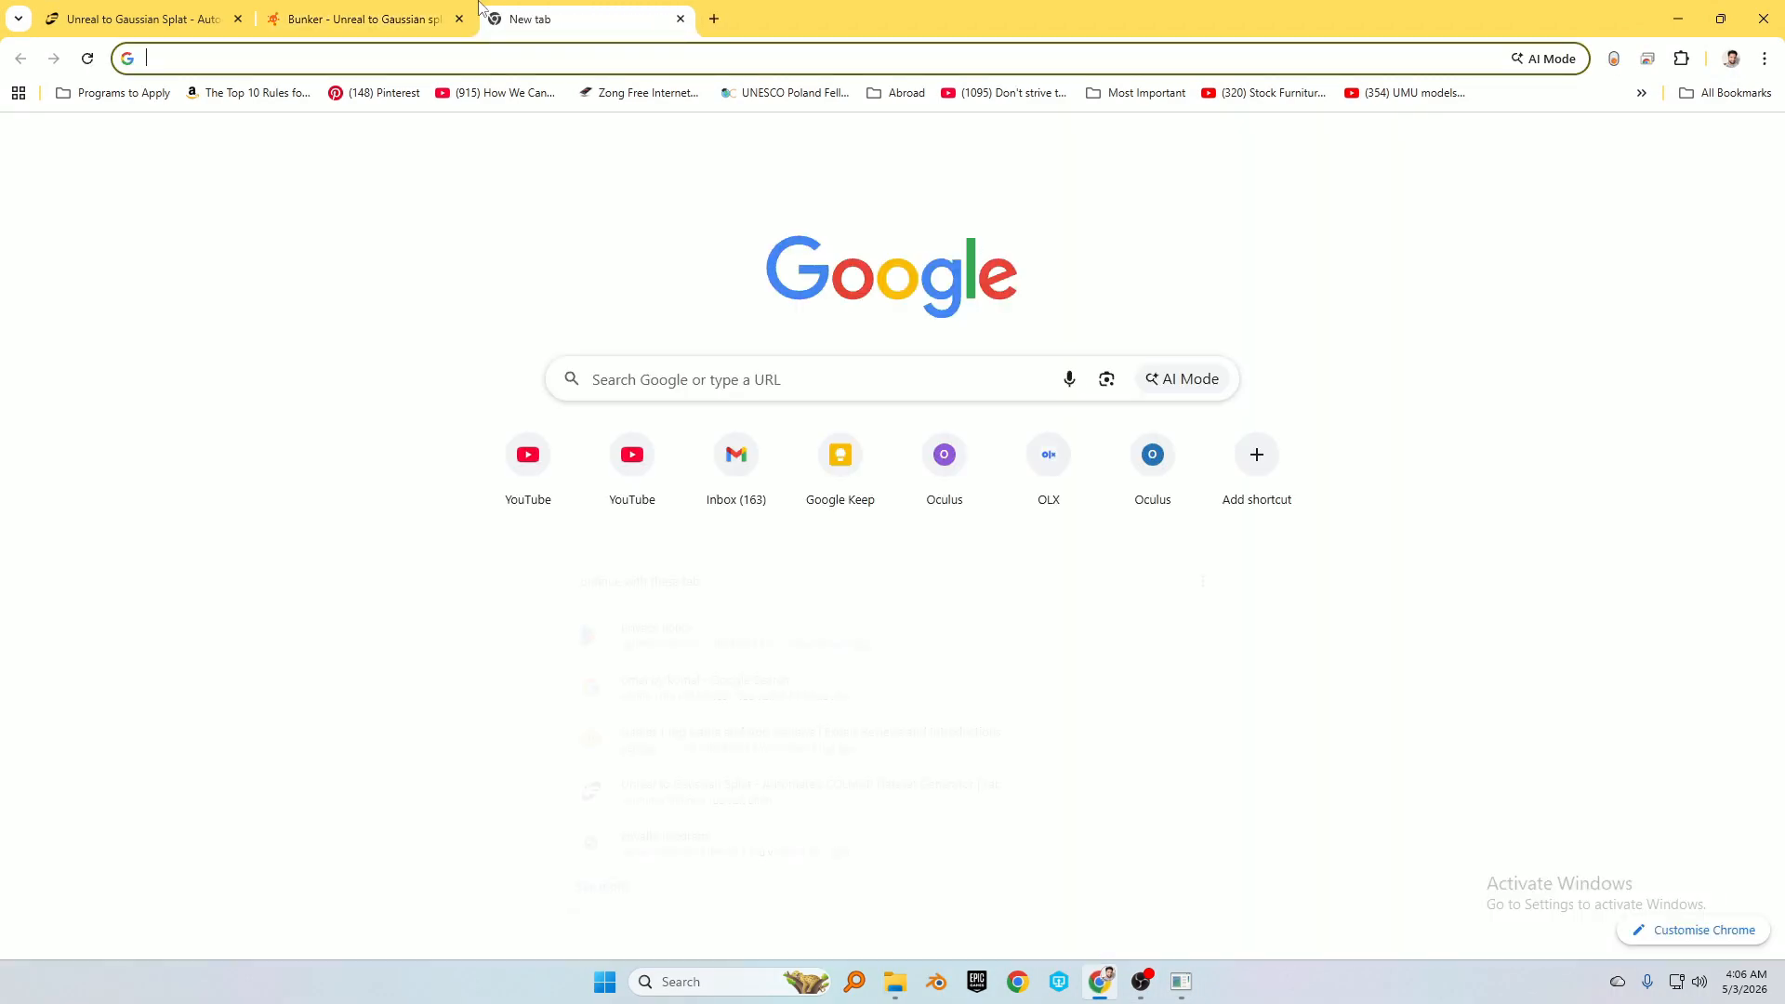
{"action": "type", "text": "lit"}
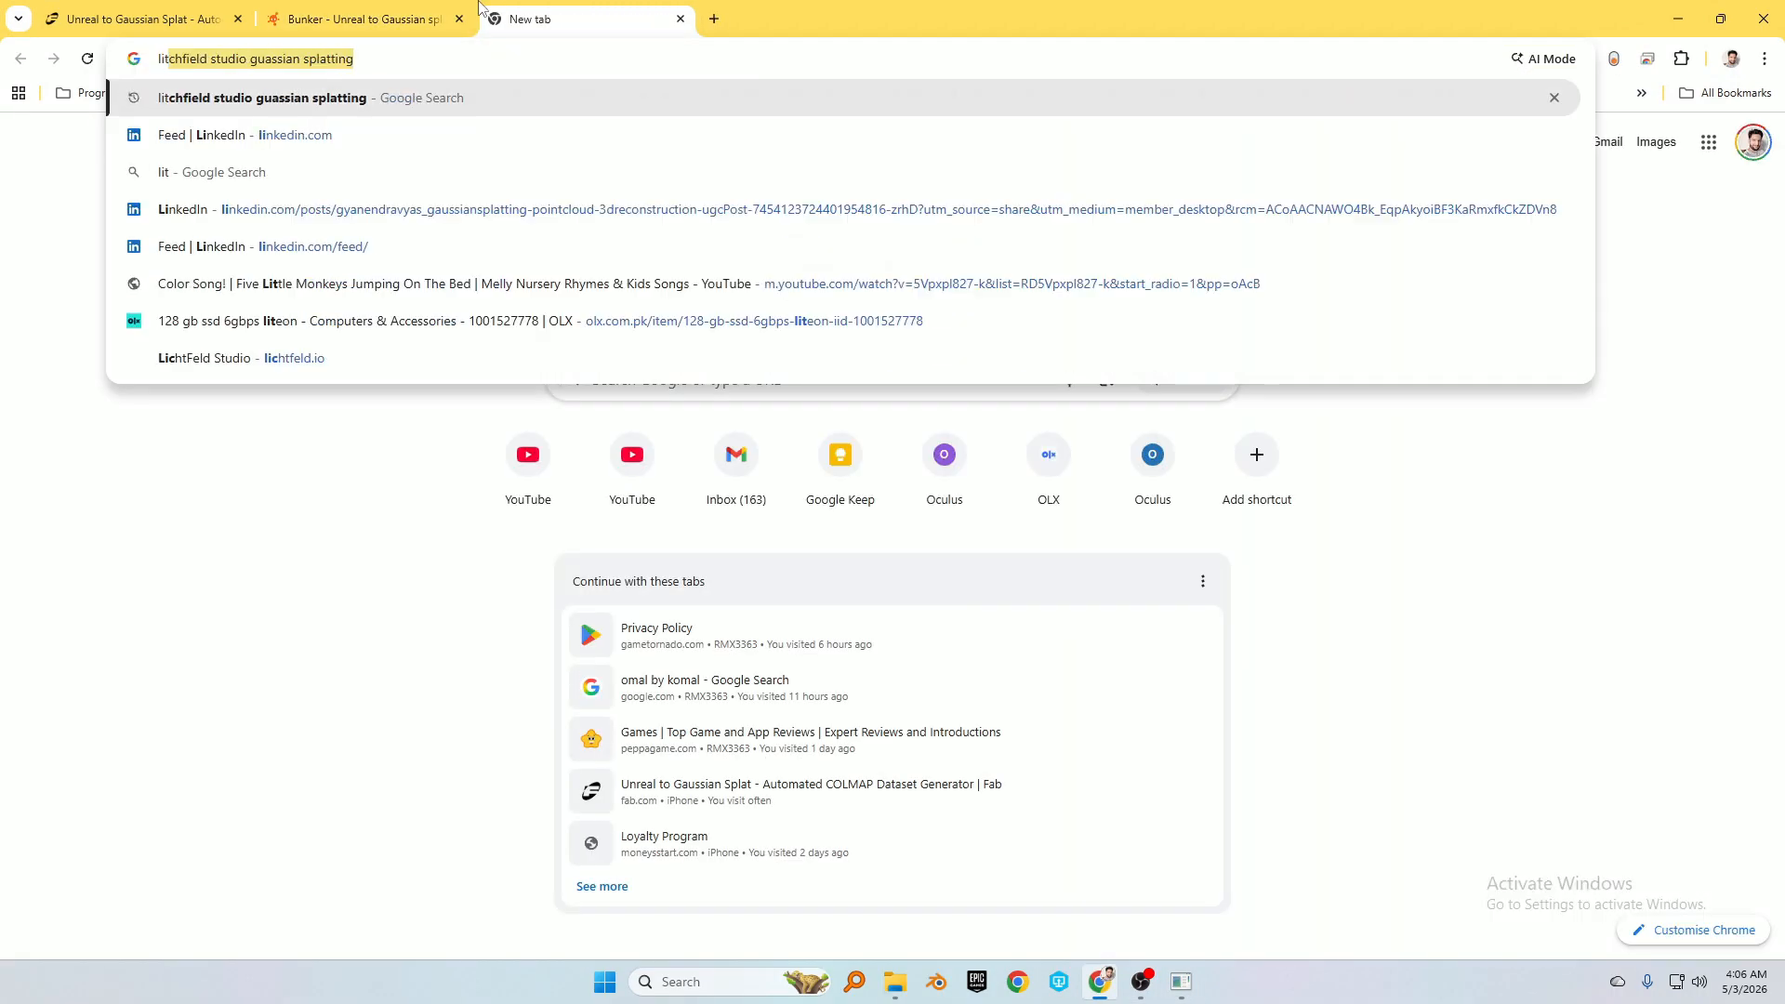
{"action": "key", "text": "Return"}
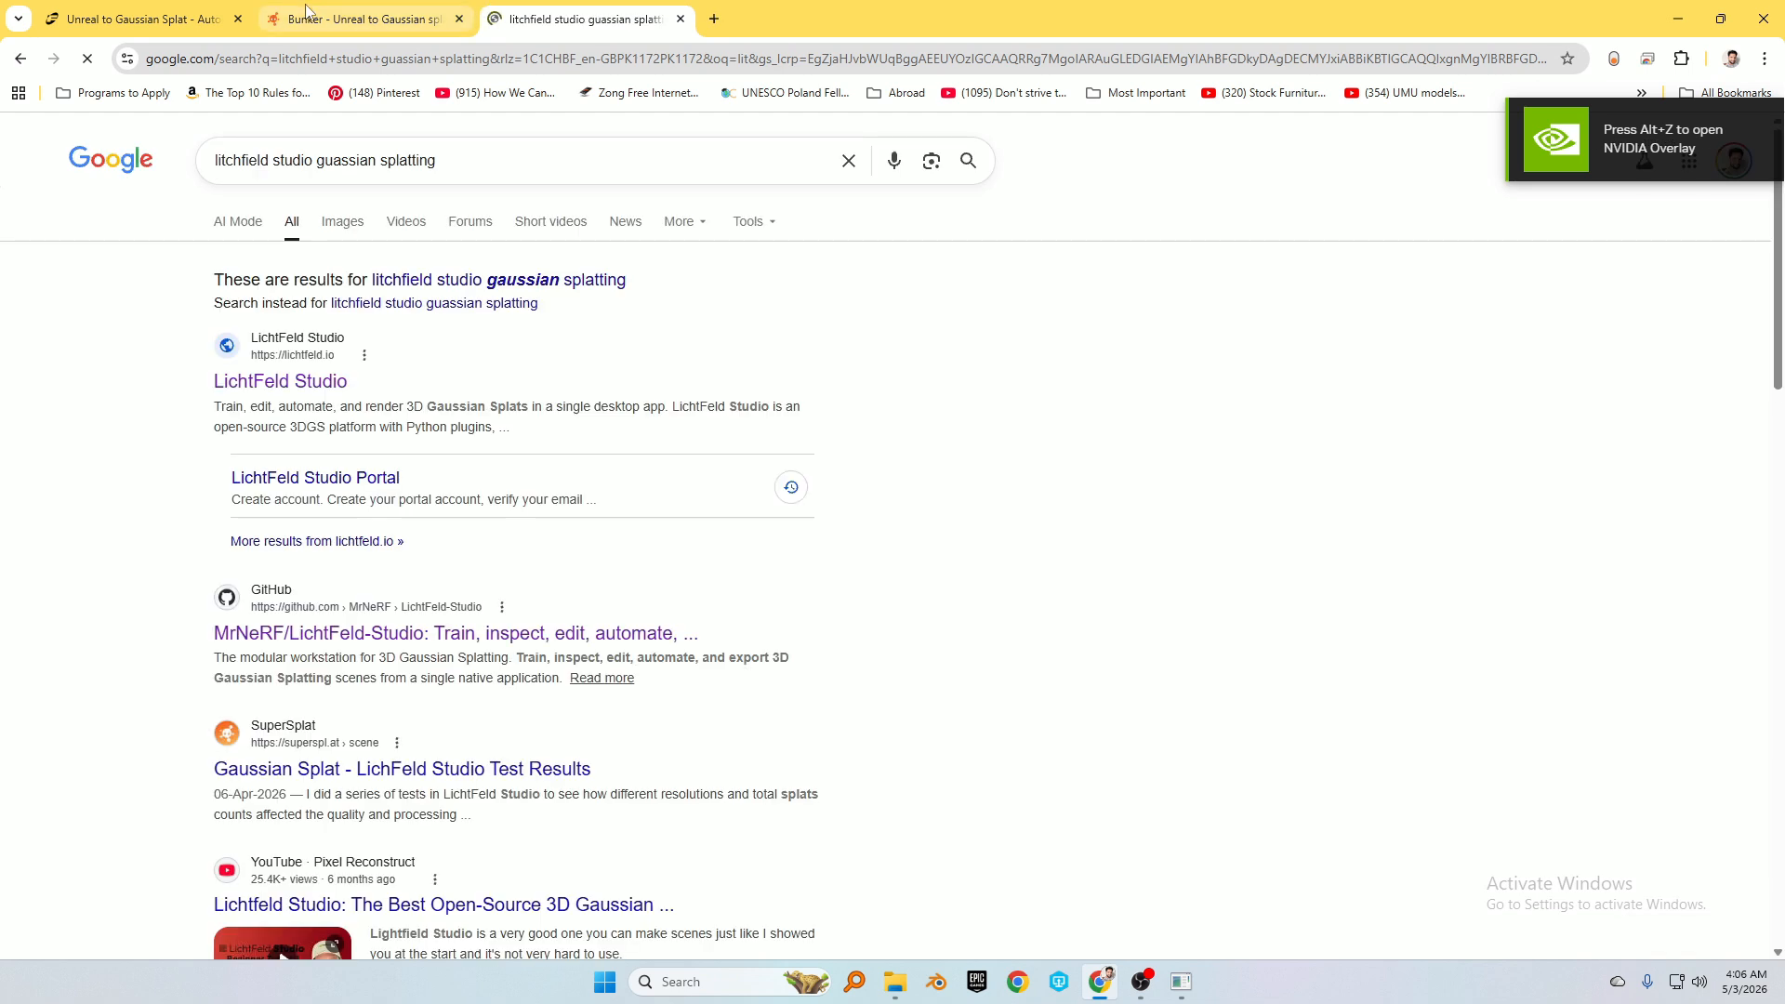
{"action": "left_click", "coordinate": [319, 383]}
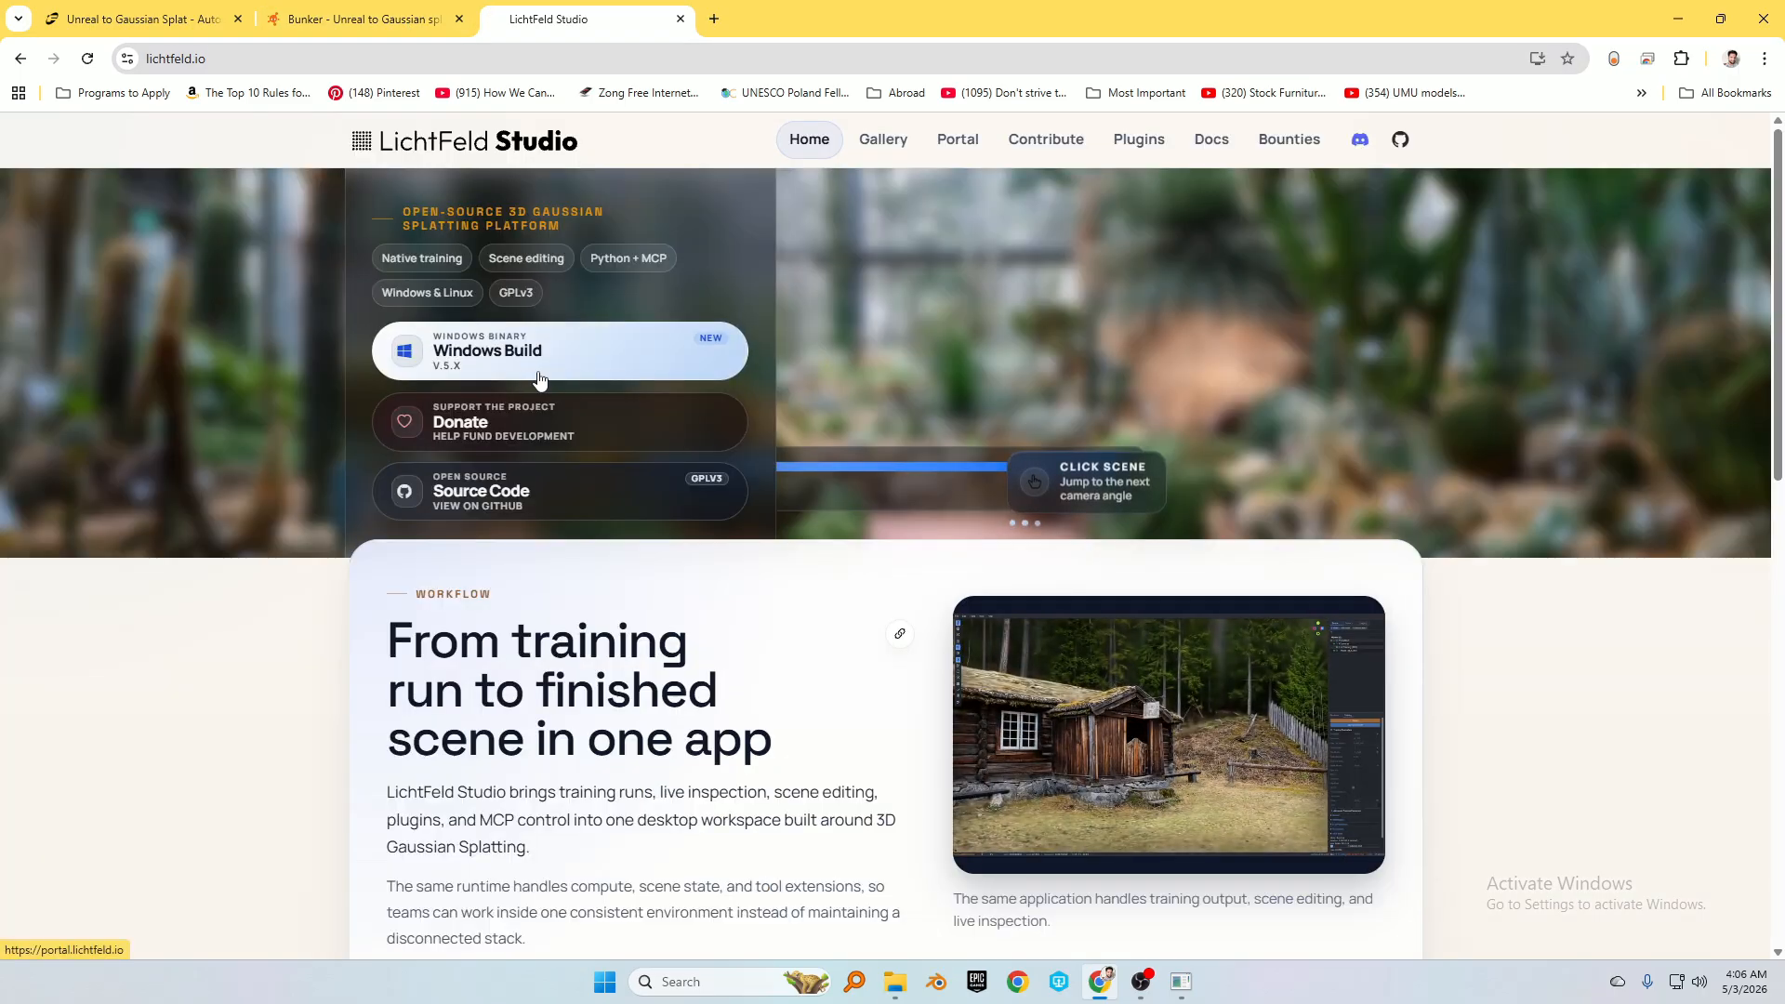
Open the Windows Build portal and request the old v0_4_2 build, choosing Downloads as the save location
{"action": "left_click", "coordinate": [563, 351]}
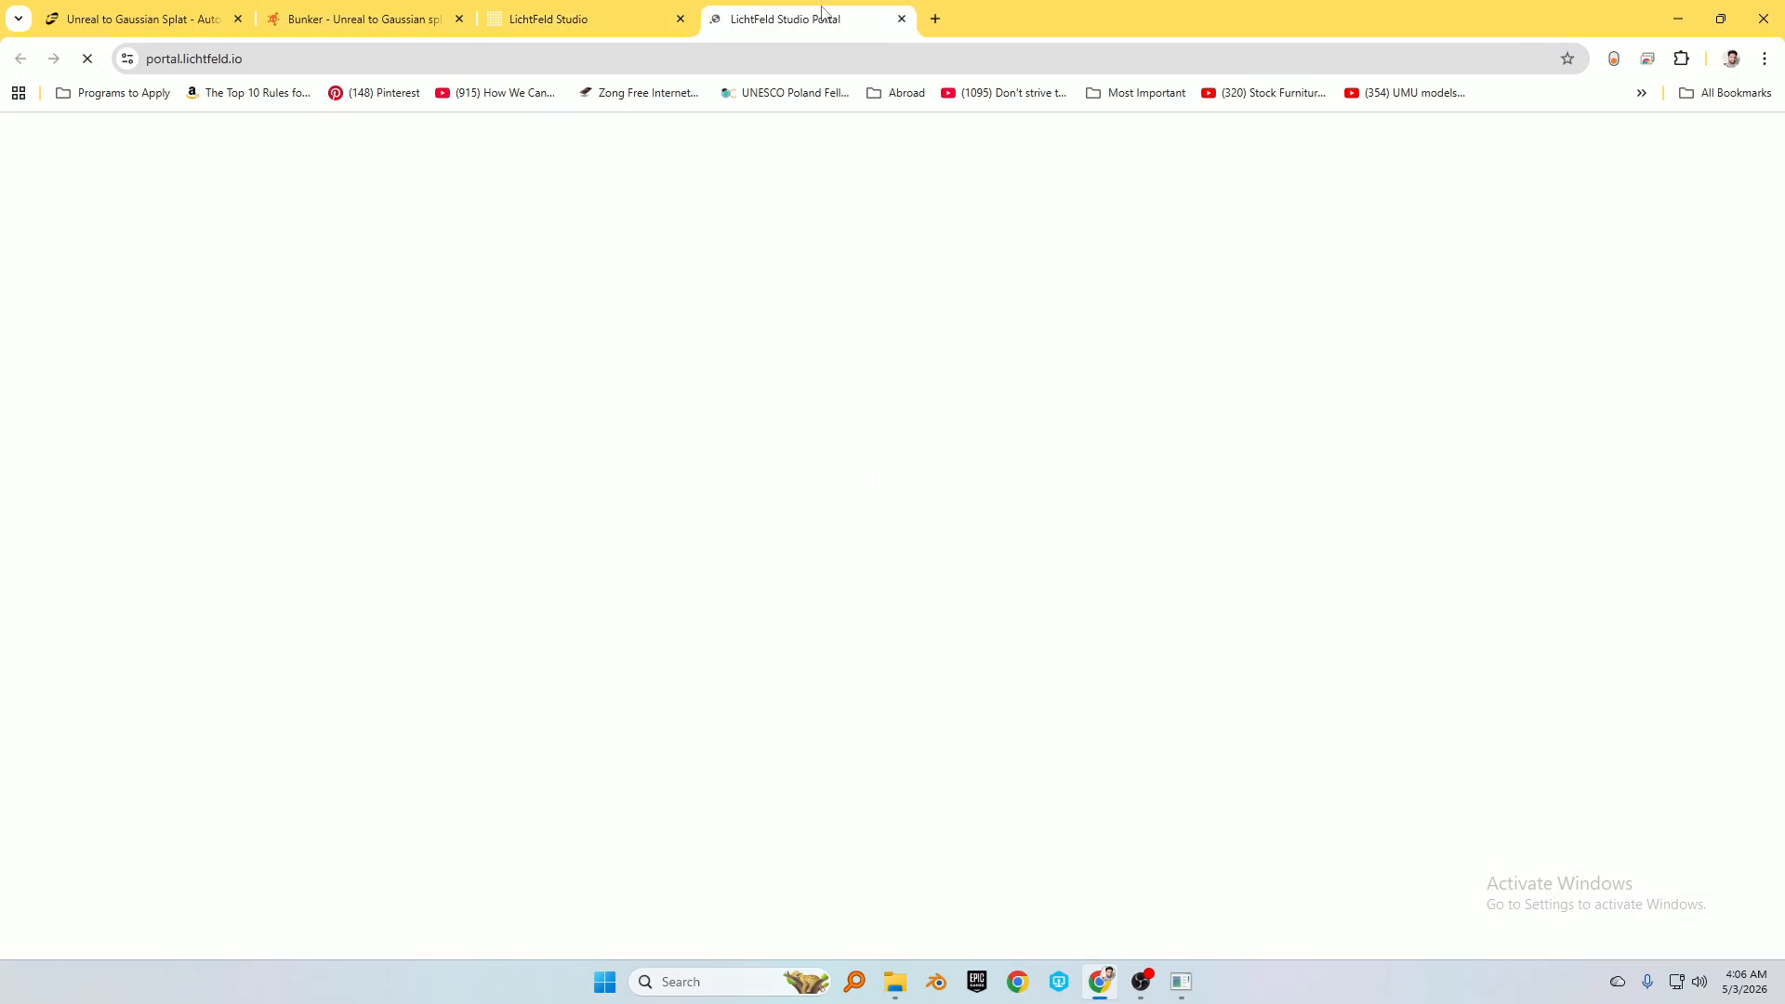
{"action": "scroll", "coordinate": [1482, 590], "scroll_direction": "down", "scroll_amount": 5}
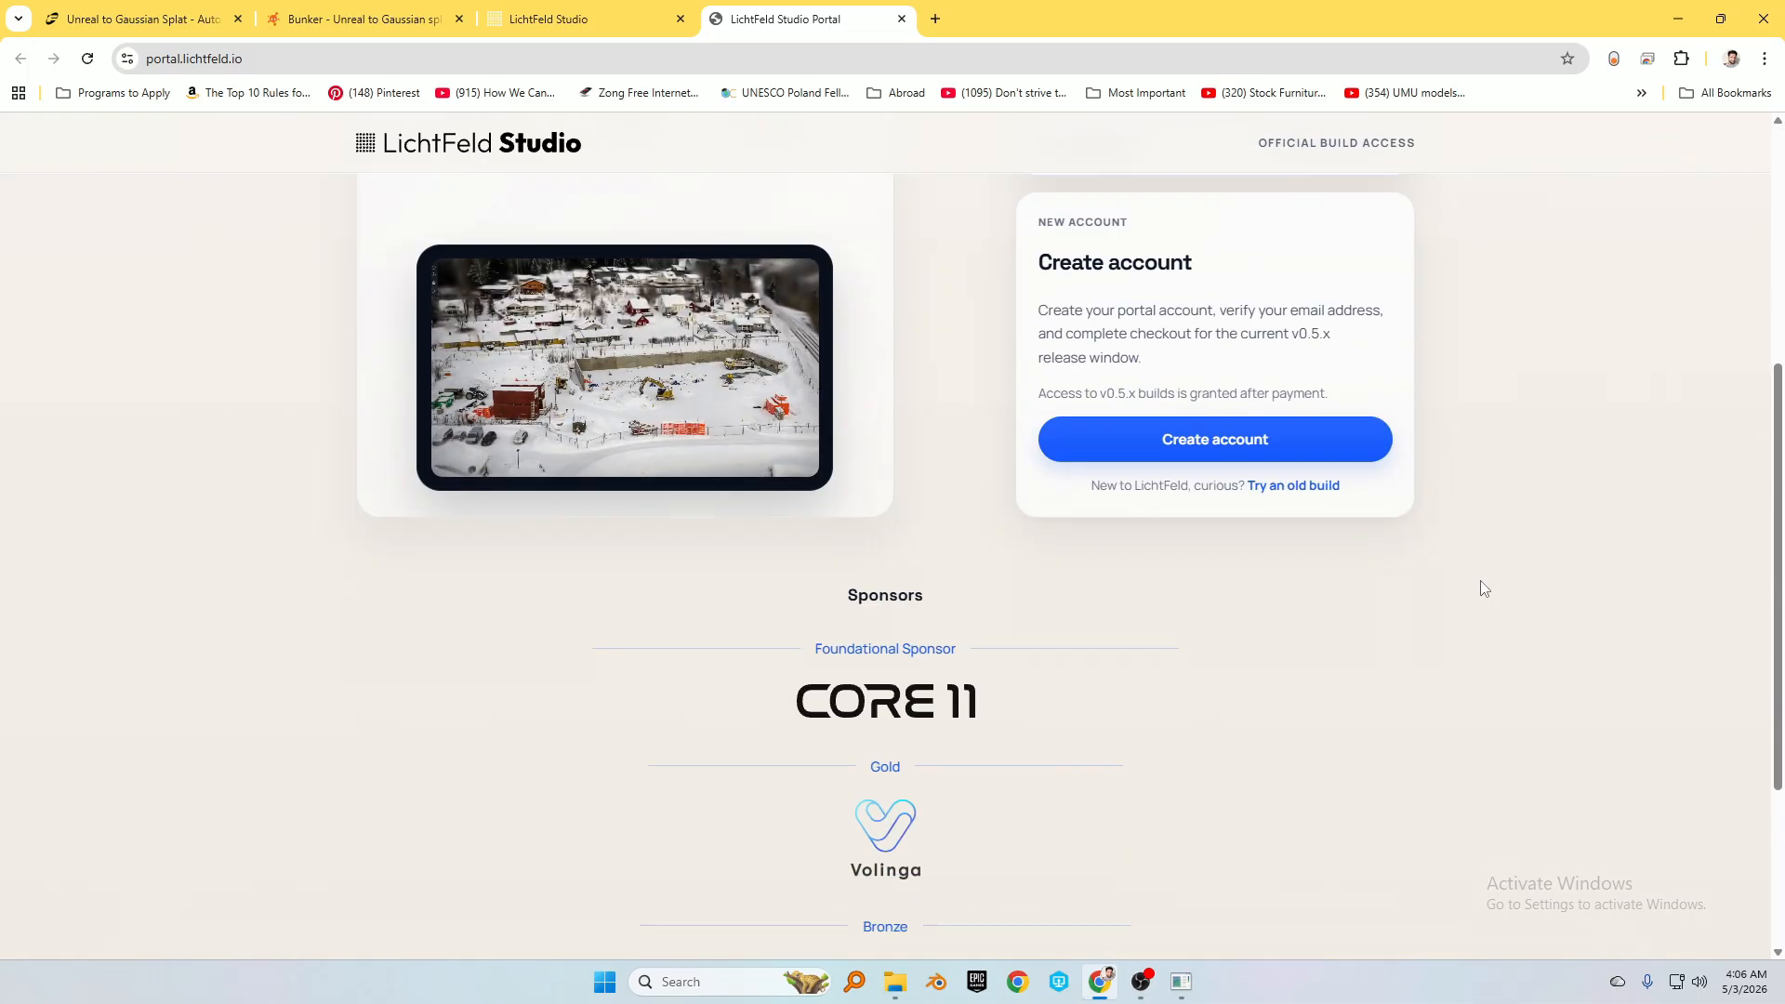
{"action": "scroll", "coordinate": [1485, 588], "scroll_direction": "up", "scroll_amount": 3}
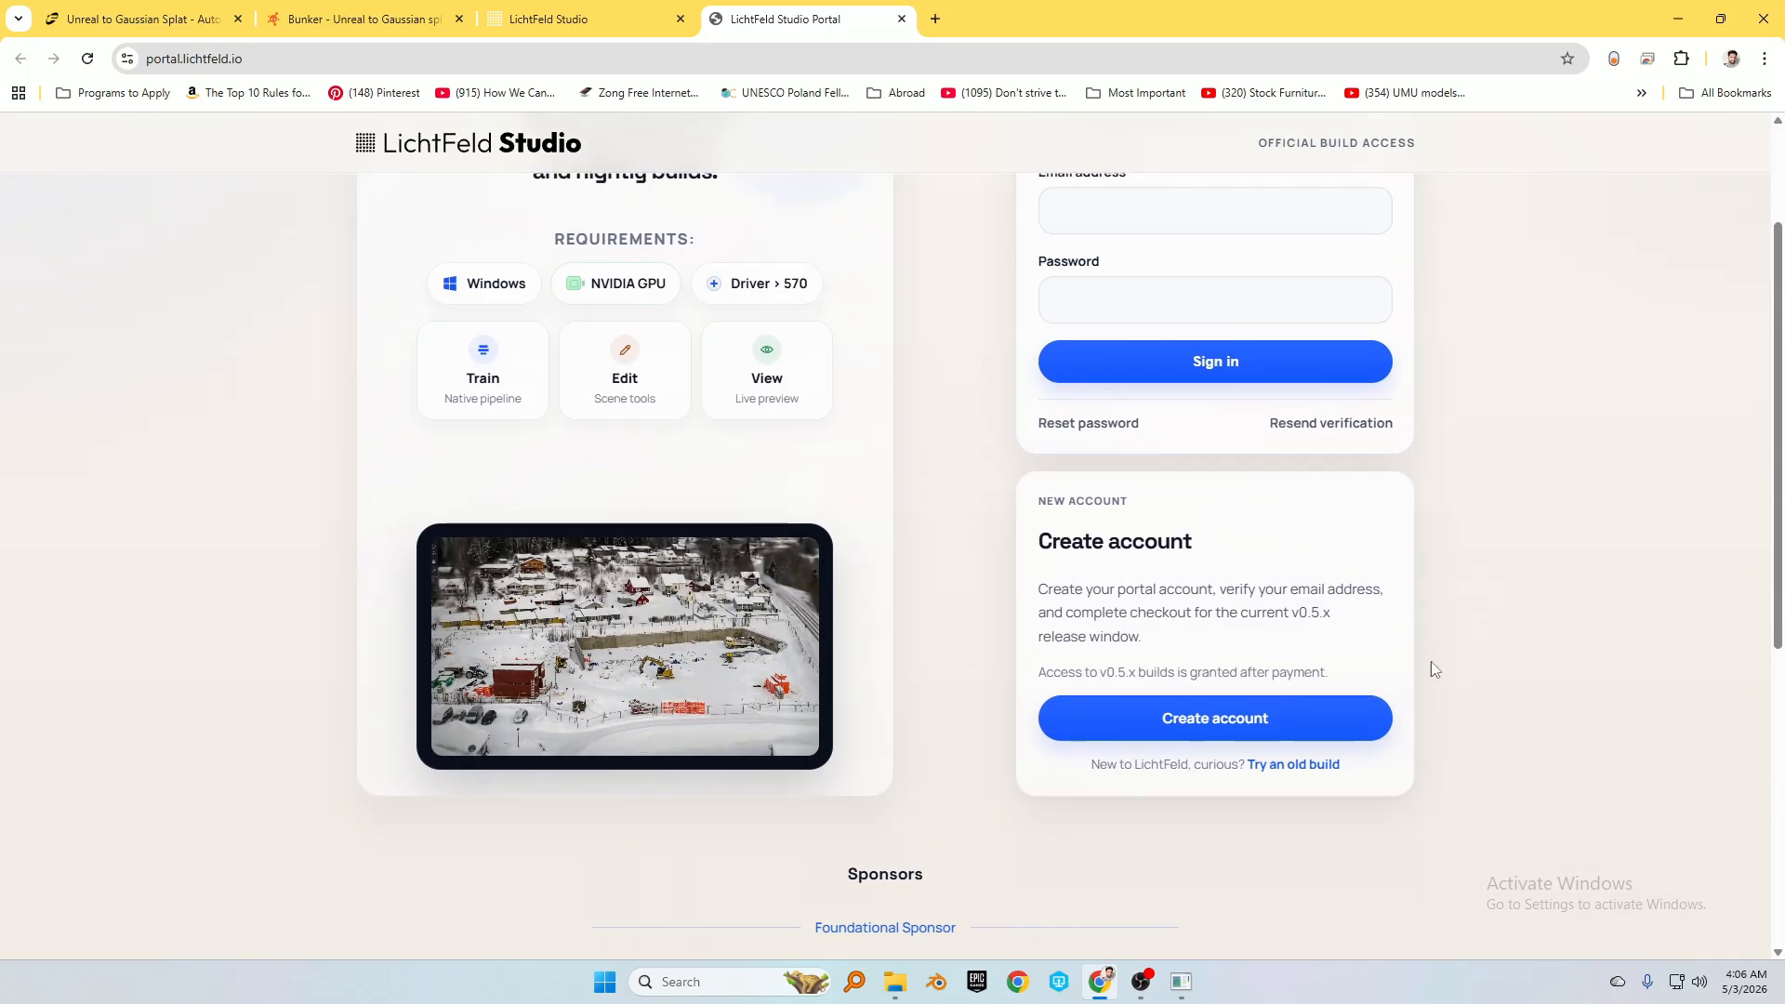
{"action": "left_click", "coordinate": [1323, 765]}
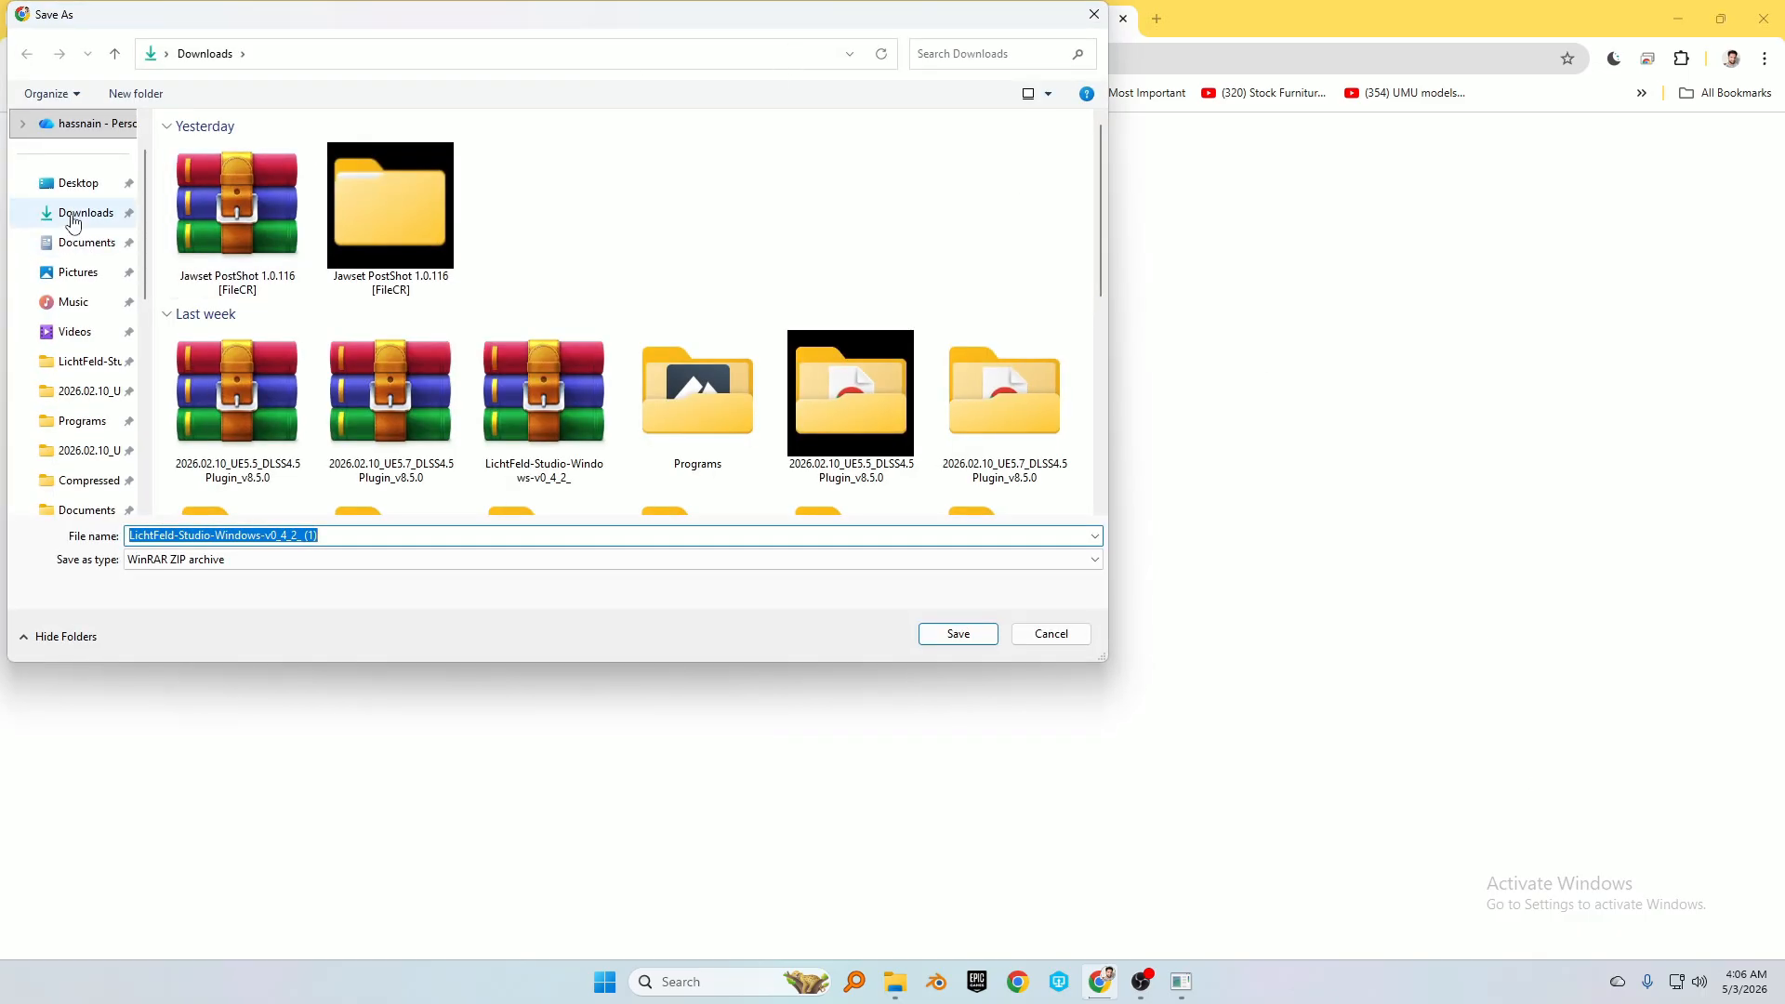
{"action": "left_click", "coordinate": [75, 216]}
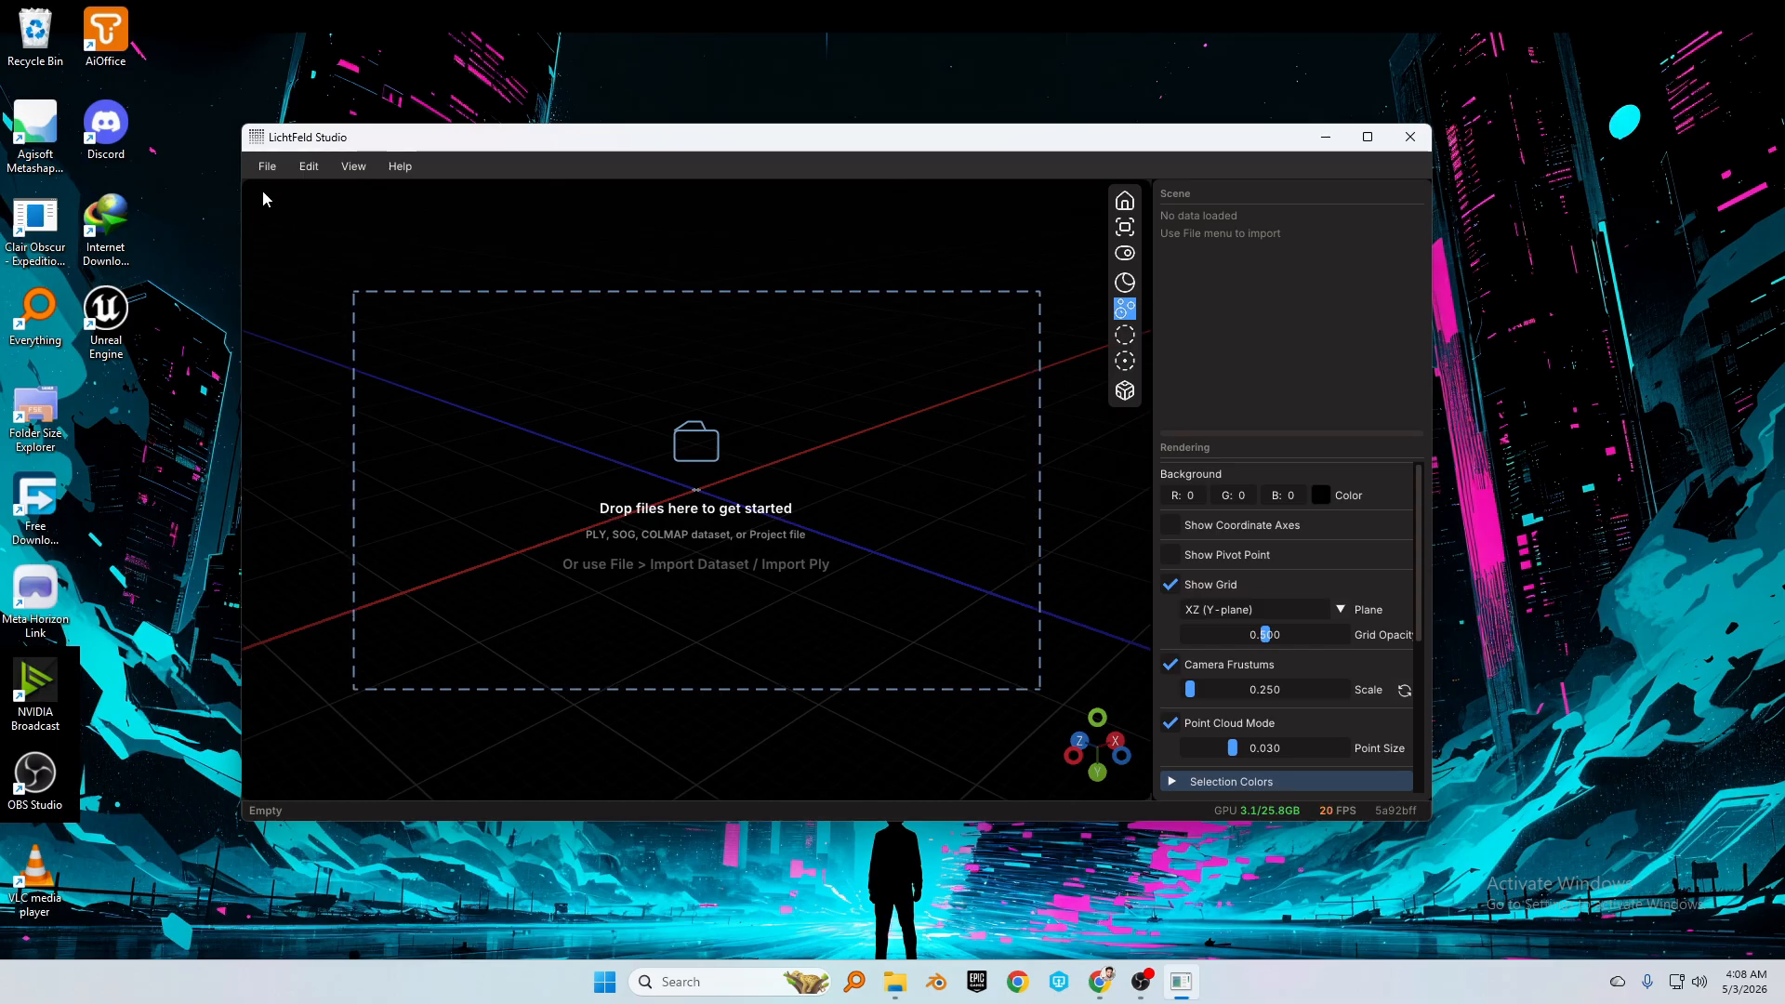
Import the dataset folder C:\GuassianSplatting\Dataset-2 into LichtFeld Studio and load it with the Dataset-2\output path
{"action": "left_click", "coordinate": [260, 167]}
{"action": "left_click", "coordinate": [287, 219]}
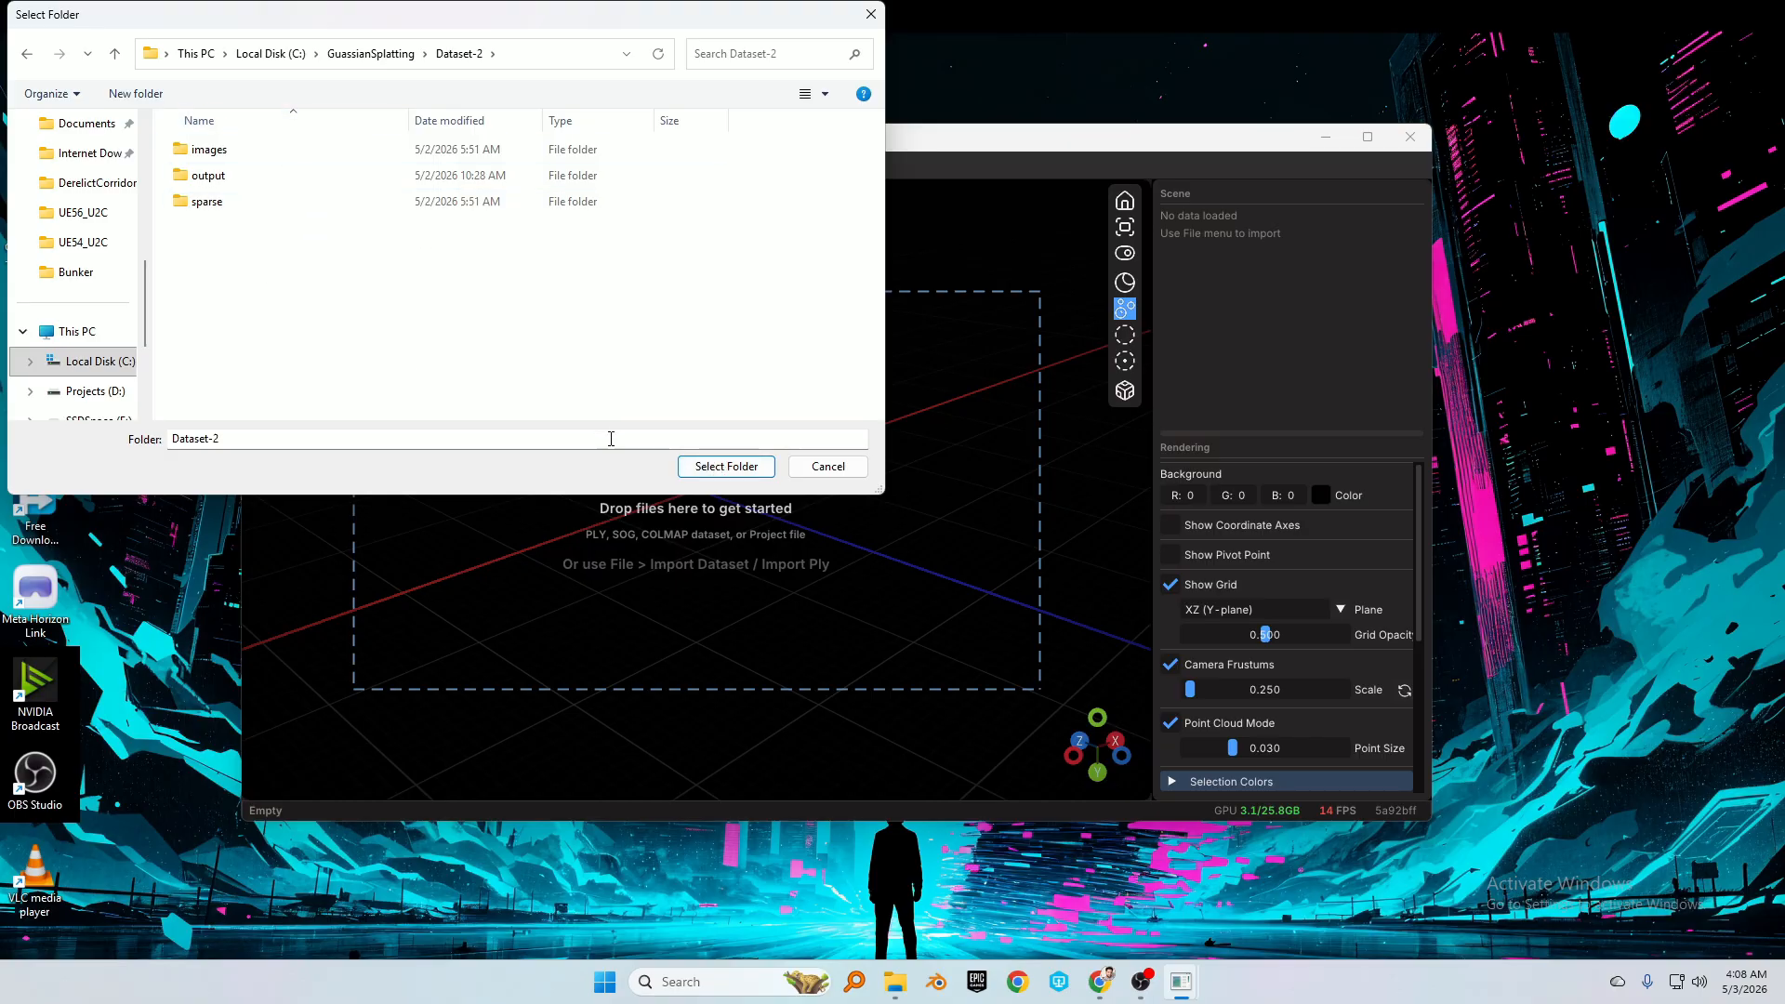
{"action": "left_click", "coordinate": [723, 467]}
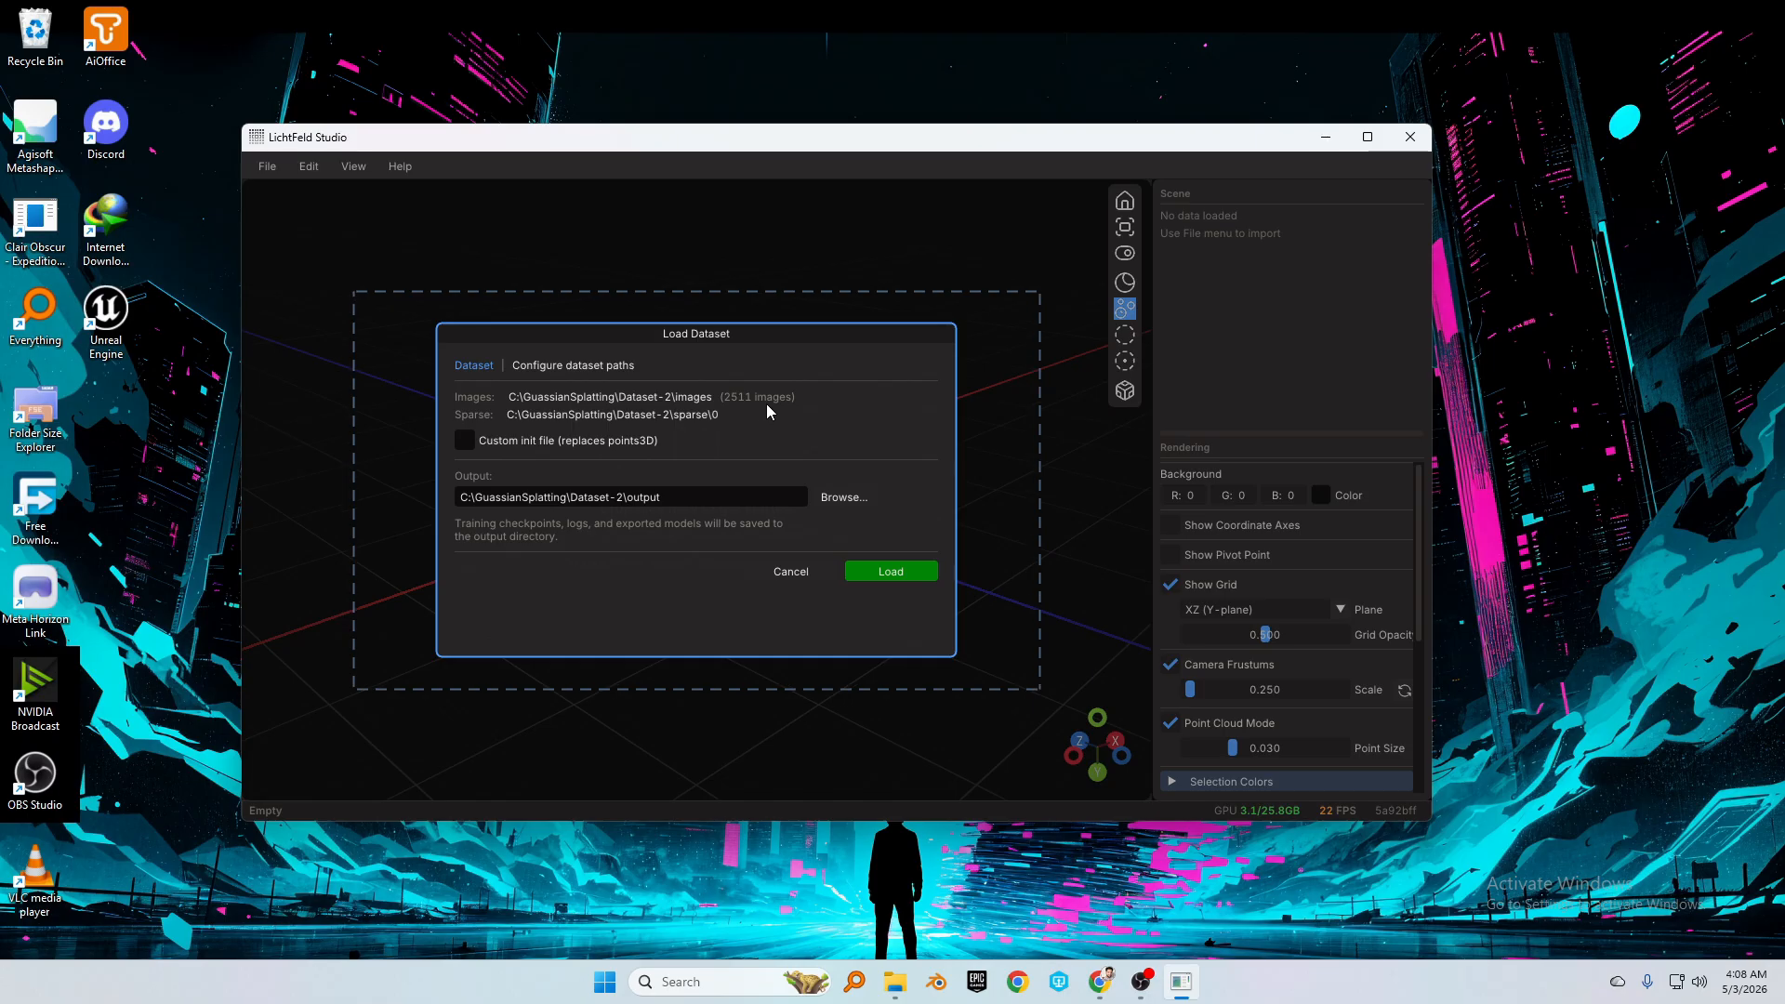
{"action": "left_click", "coordinate": [891, 572]}
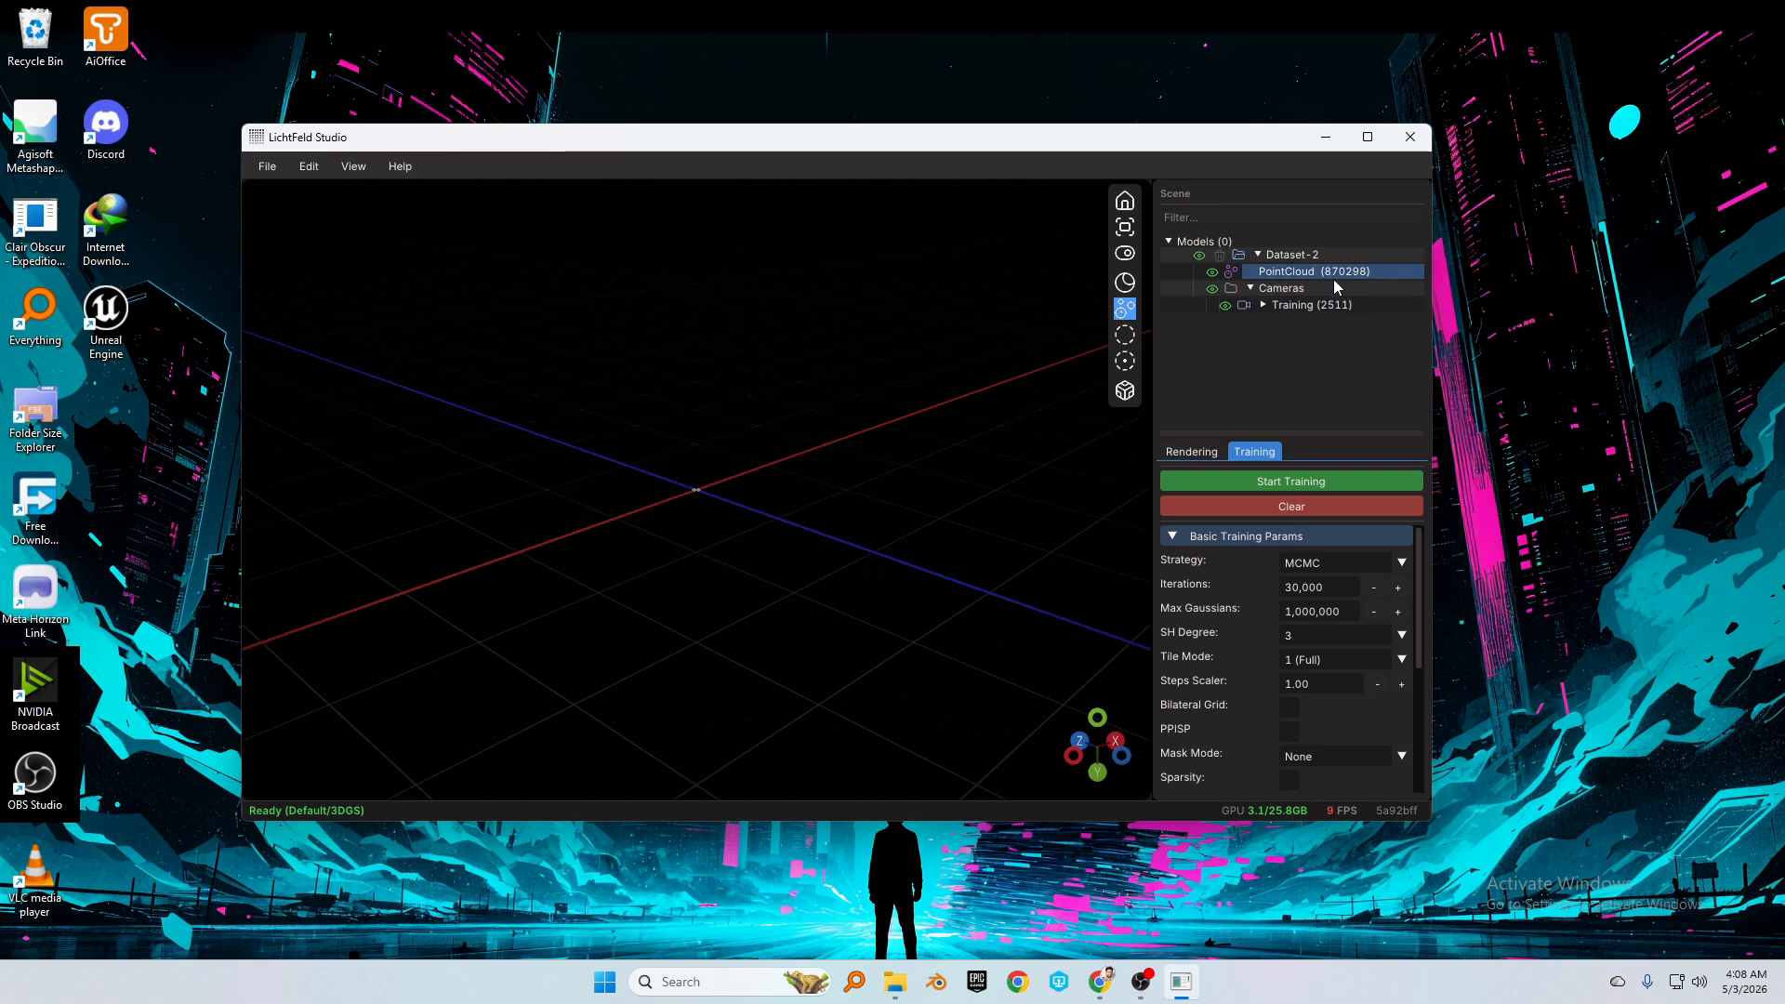
Examine the Dataset-2 point cloud and camera frustums, from the whole corridor layout to its interior
{"action": "left_click", "coordinate": [1358, 272]}
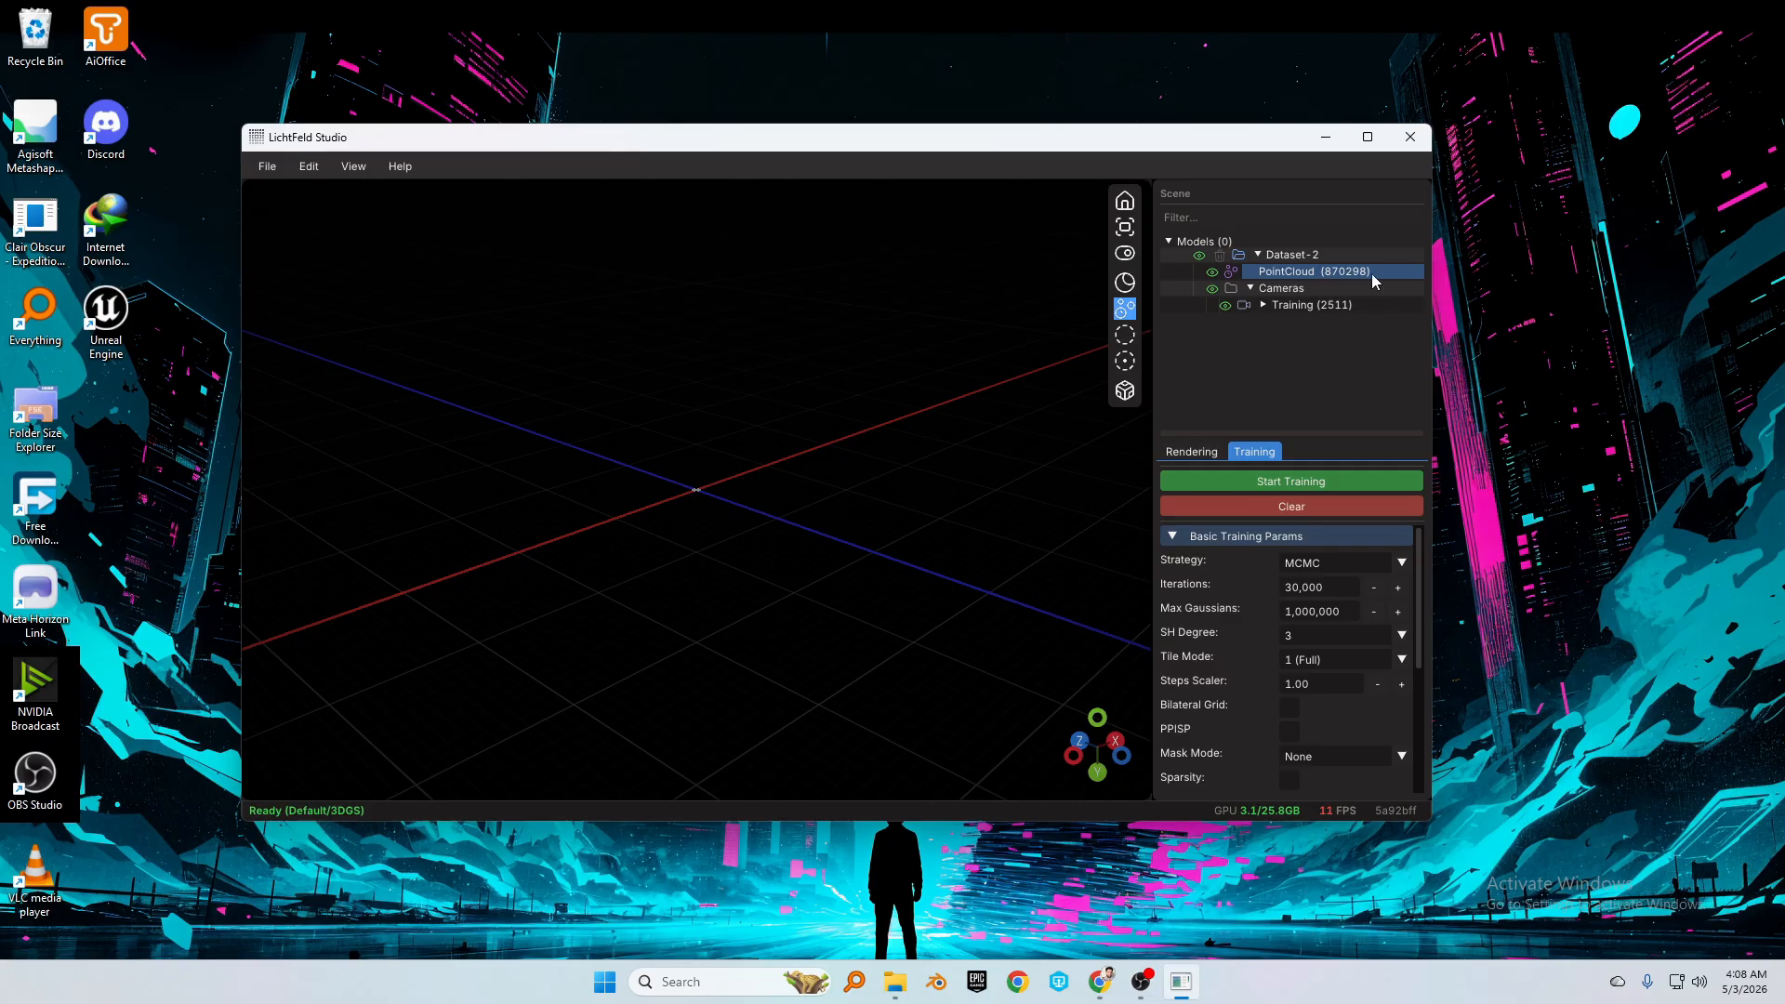
{"action": "middle_click_drag", "start_coordinate": [773, 502], "coordinate": [594, 533]}
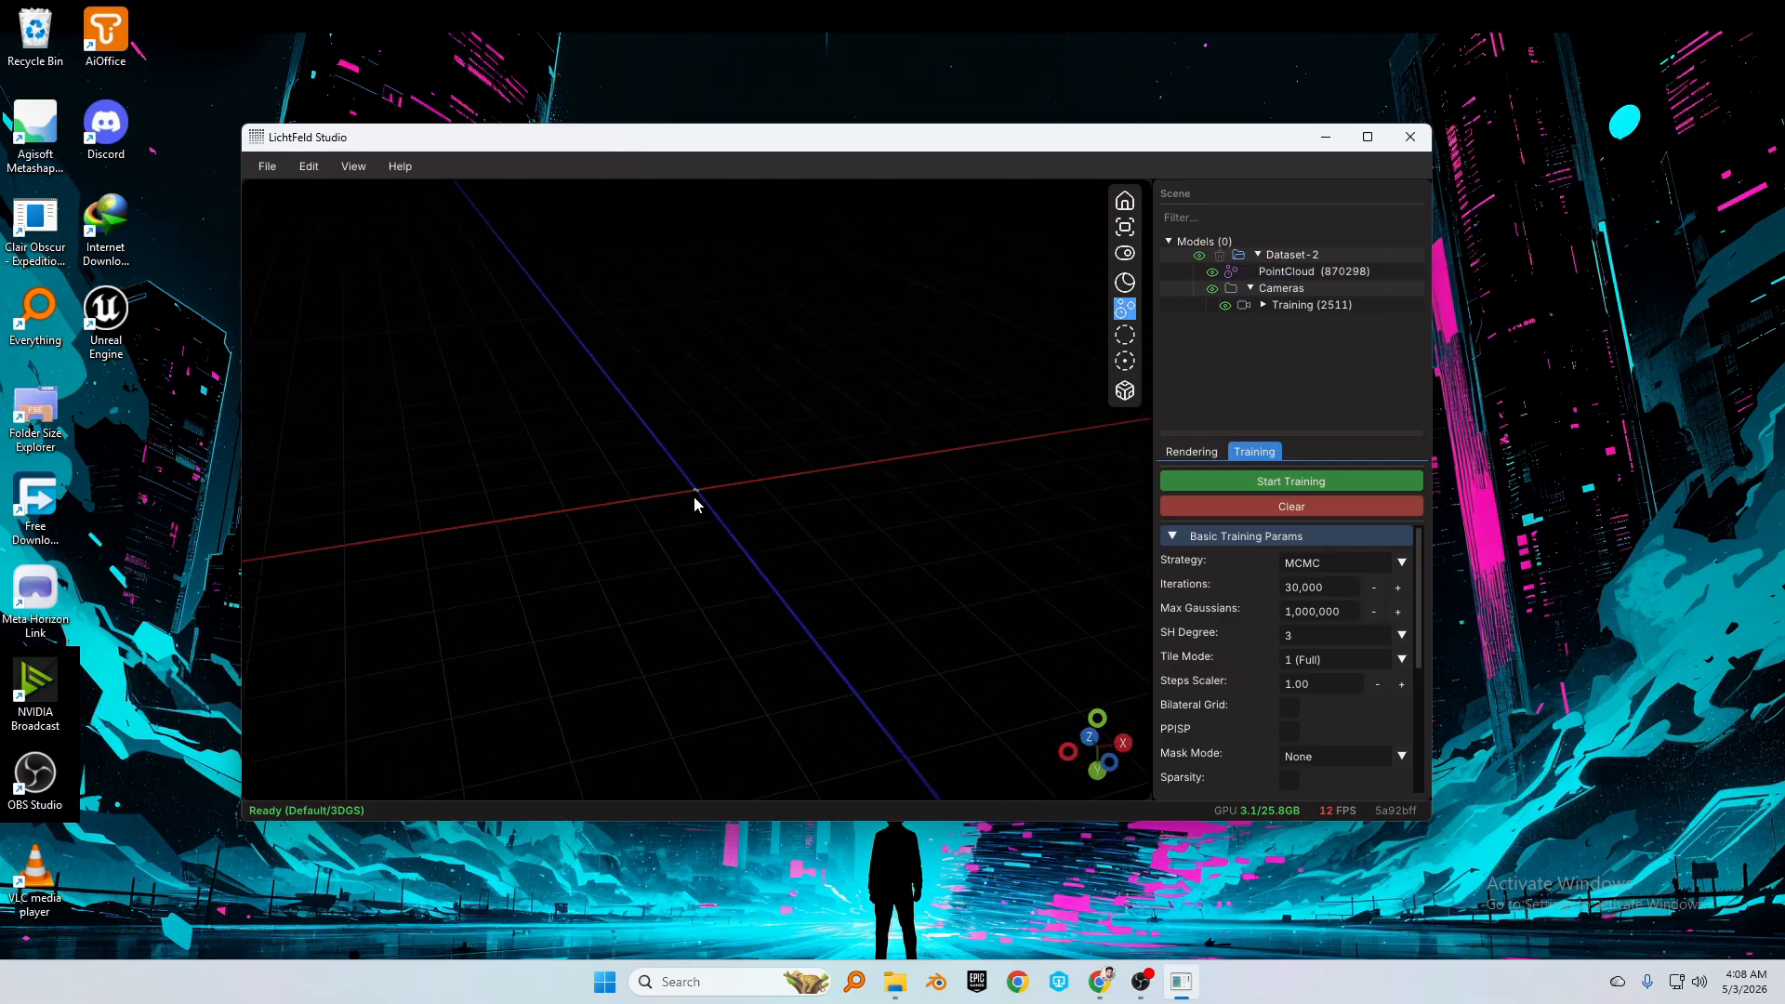
{"action": "scroll", "coordinate": [693, 495], "scroll_direction": "down", "scroll_amount": 5}
{"action": "right_click_drag", "start_coordinate": [419, 265], "coordinate": [994, 790]}
{"action": "scroll", "coordinate": [740, 580], "scroll_direction": "up", "scroll_amount": 3}
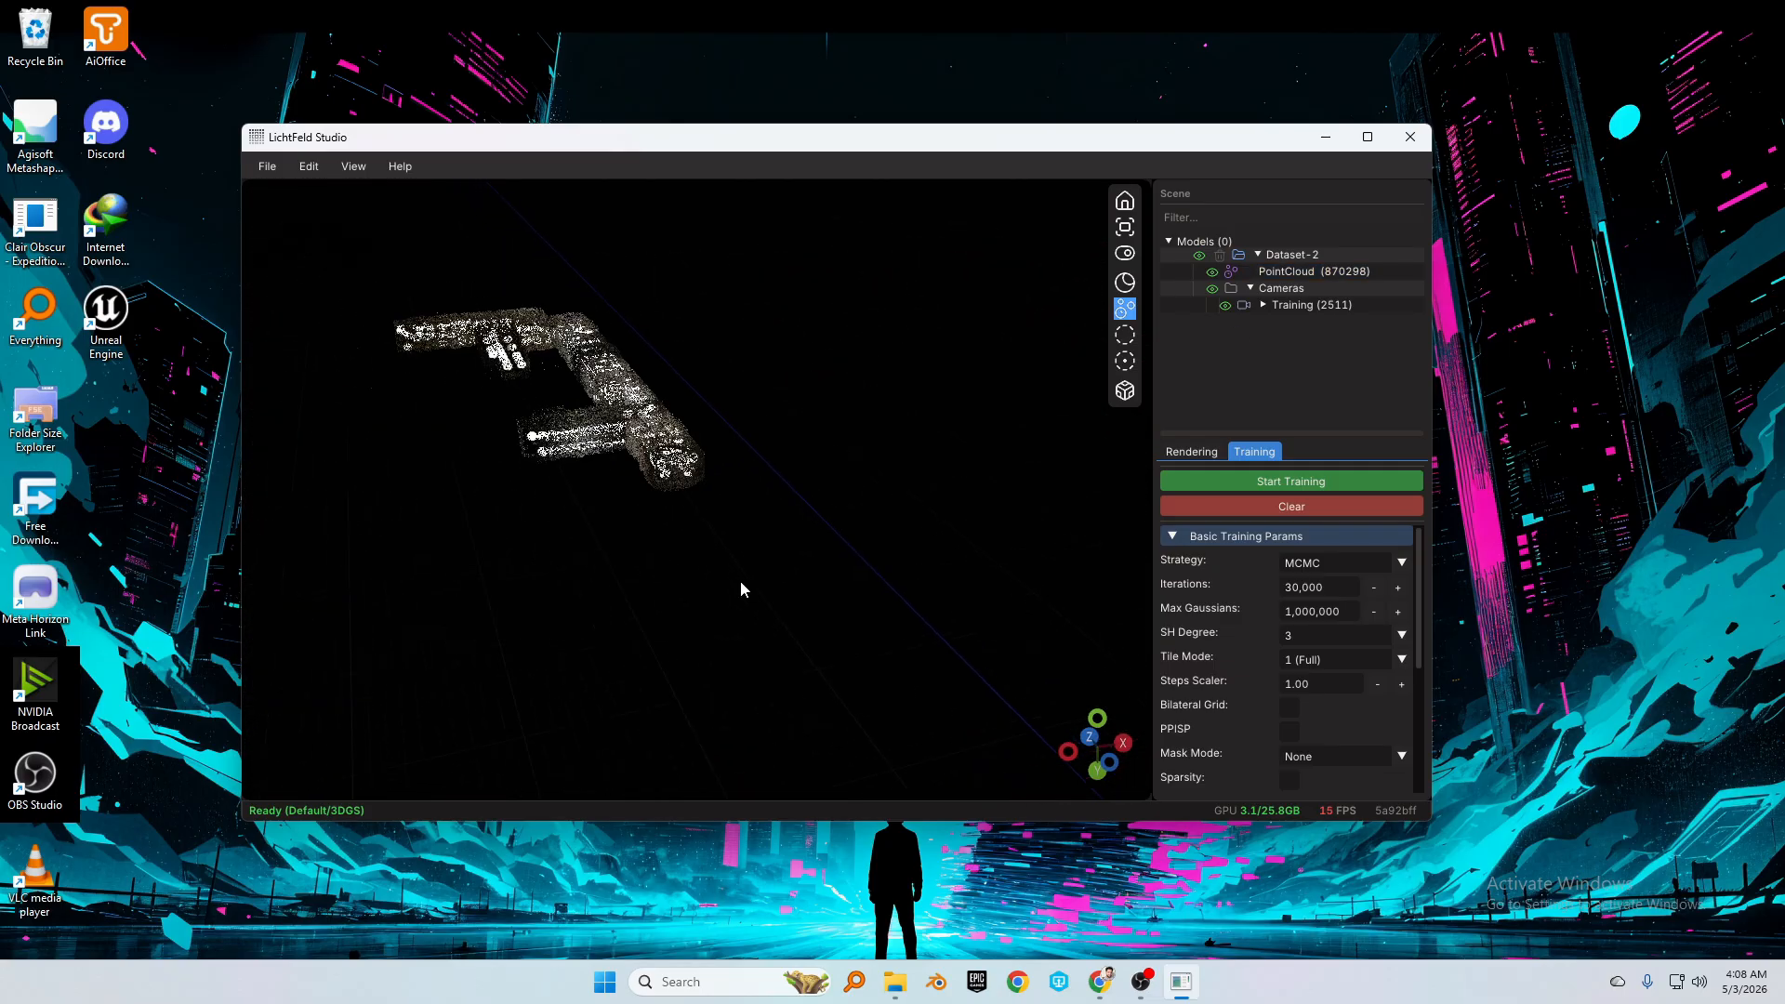
{"action": "scroll", "coordinate": [741, 581], "scroll_direction": "up", "scroll_amount": 6}
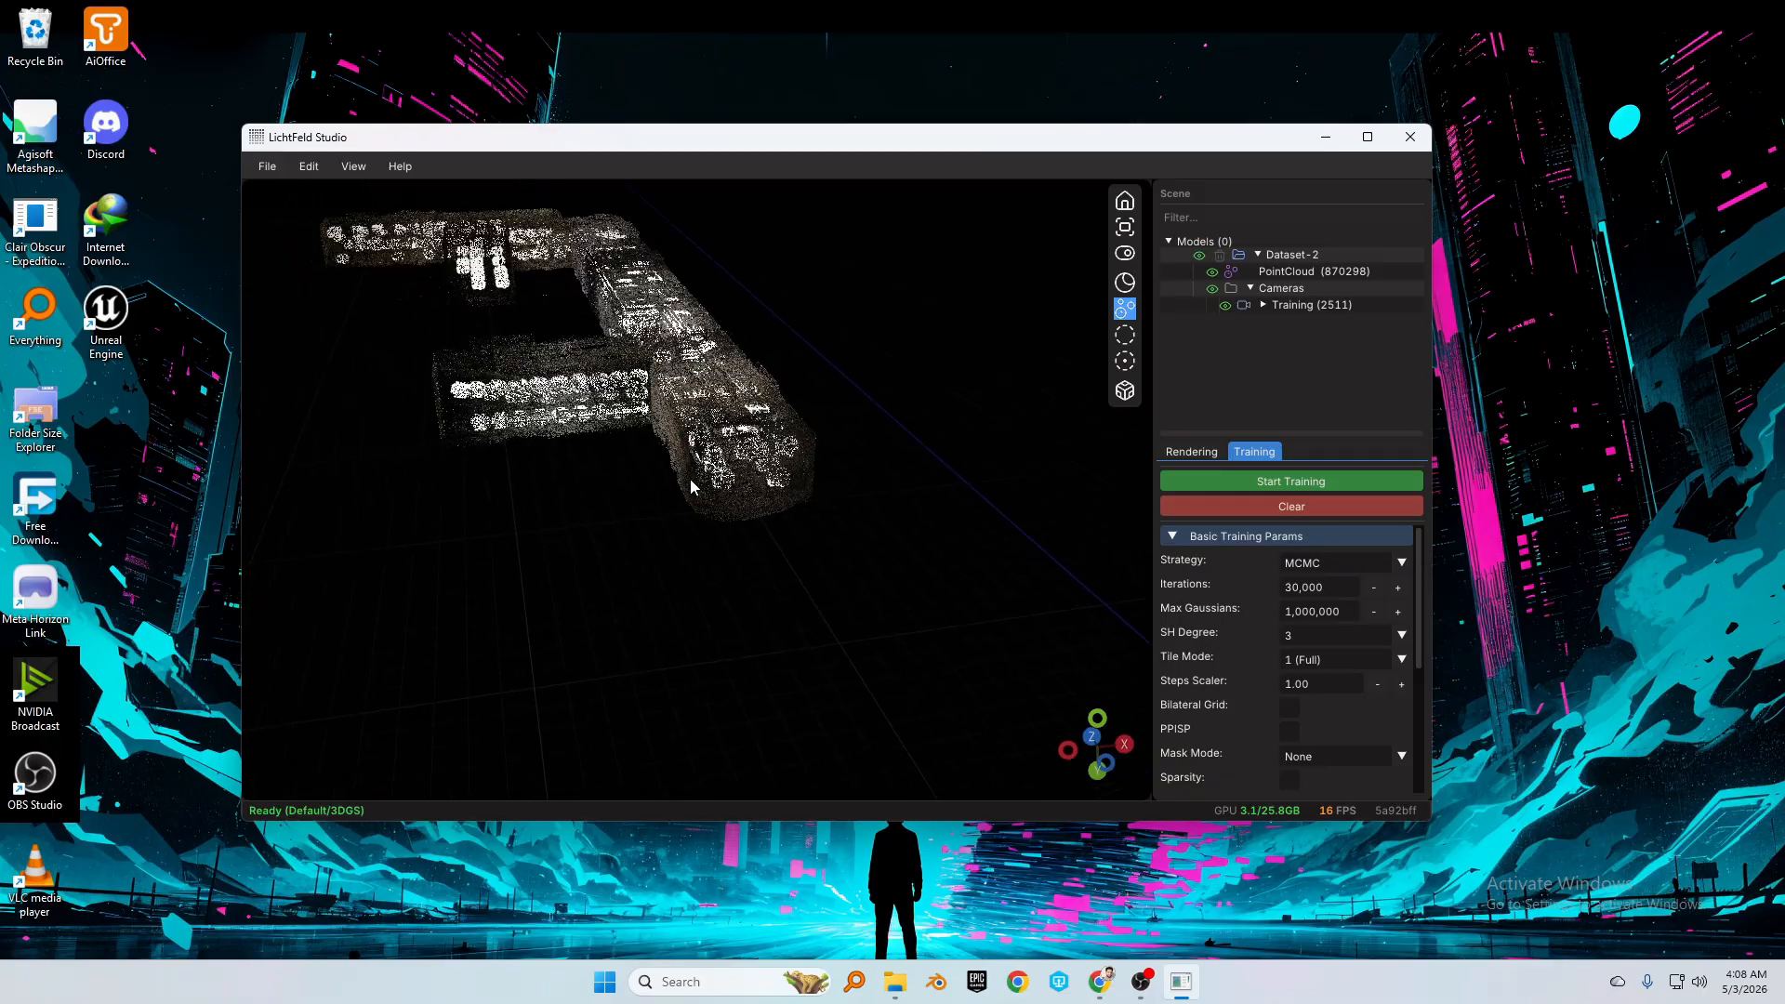
{"action": "scroll", "coordinate": [691, 484], "scroll_direction": "up", "scroll_amount": 4}
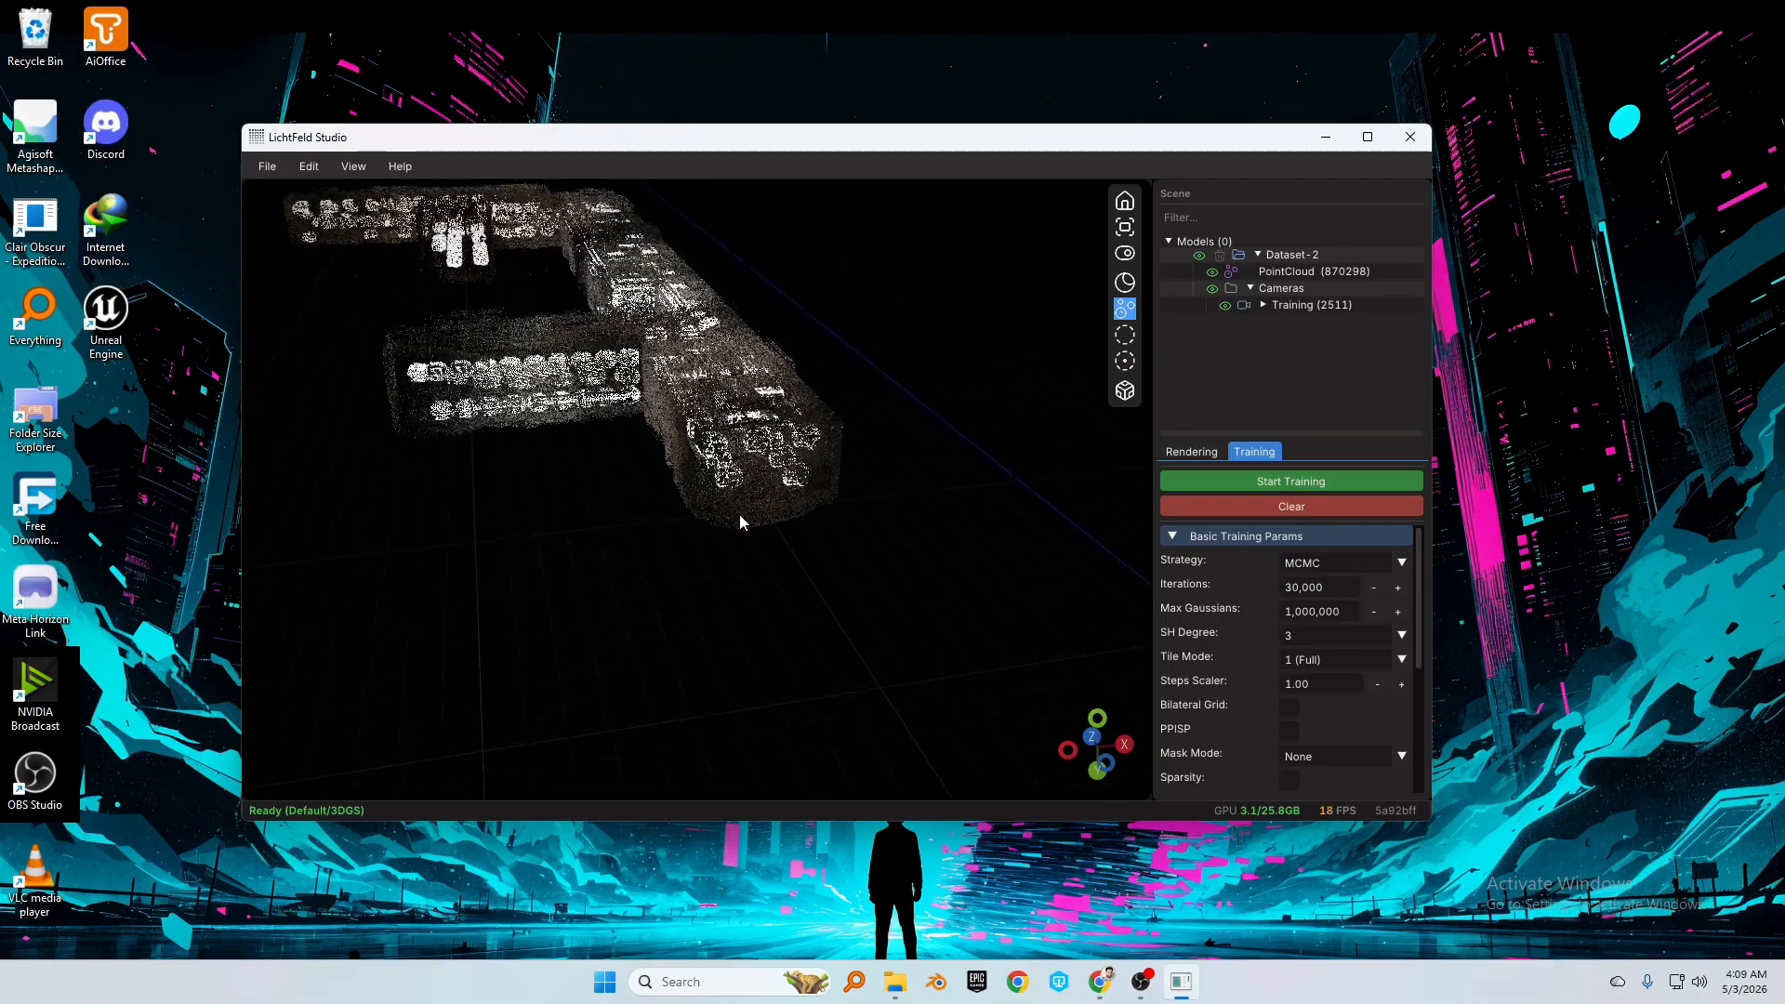
{"action": "scroll", "coordinate": [829, 508], "scroll_direction": "up", "scroll_amount": 5}
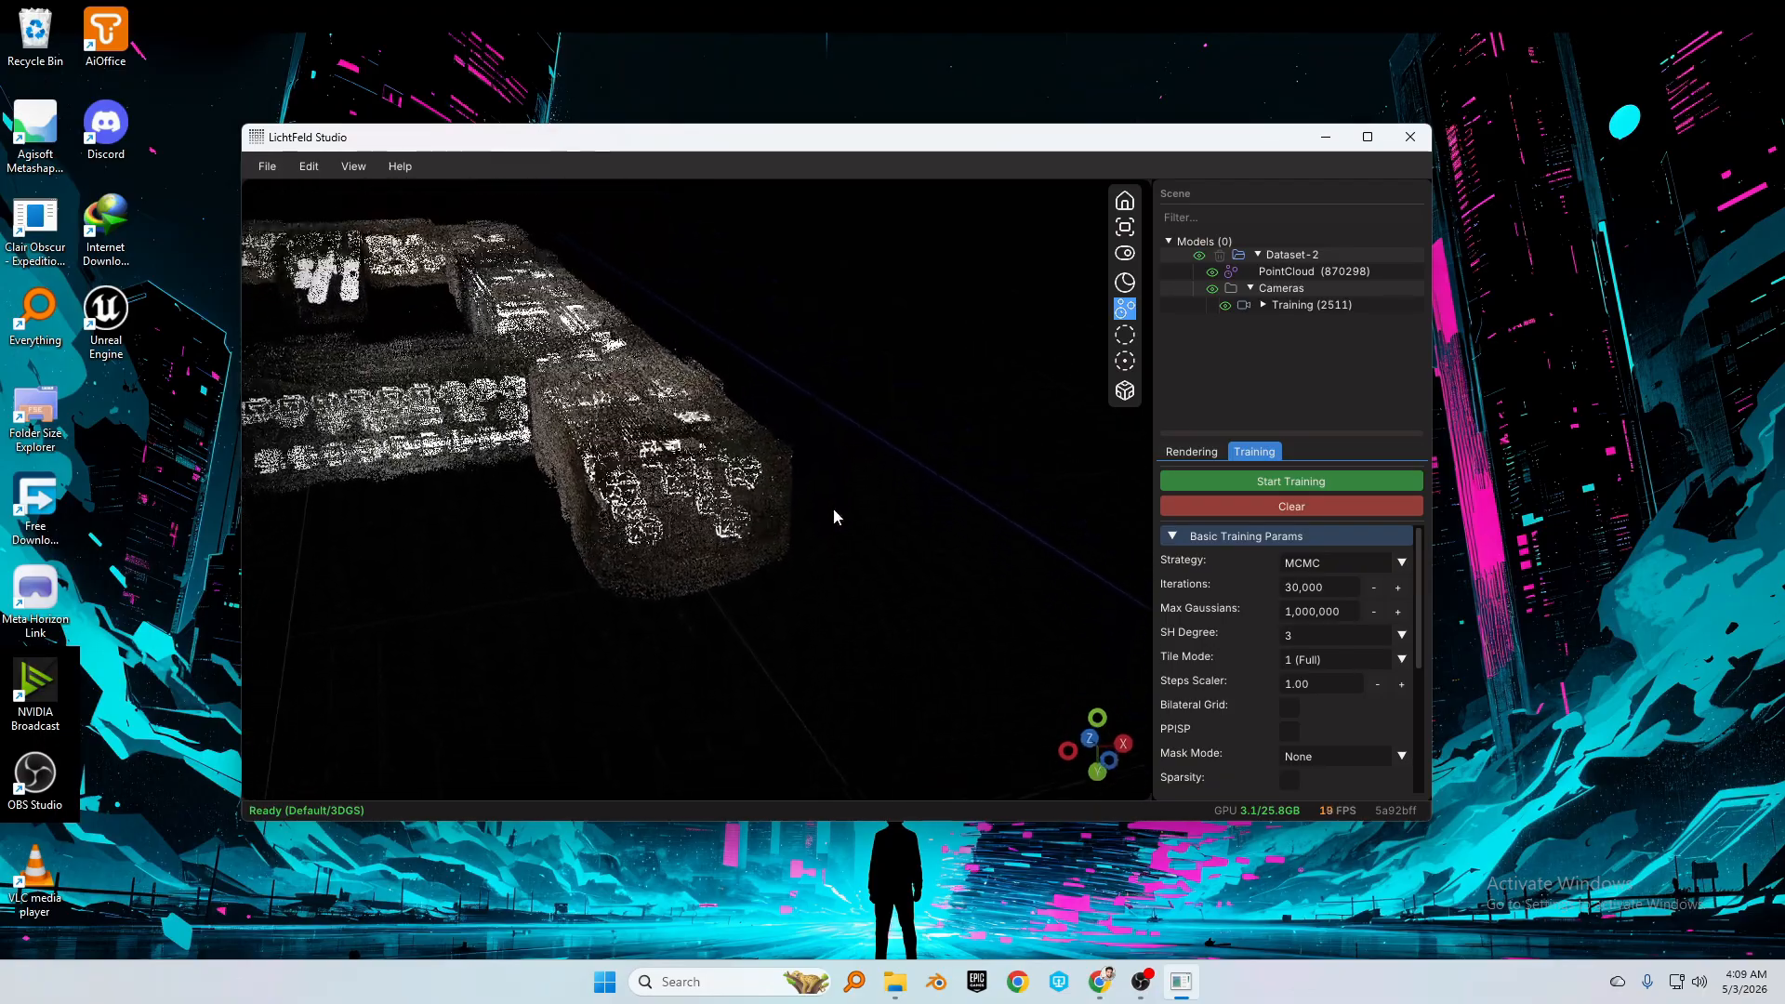
{"action": "scroll", "coordinate": [834, 517], "scroll_direction": "up", "scroll_amount": 5}
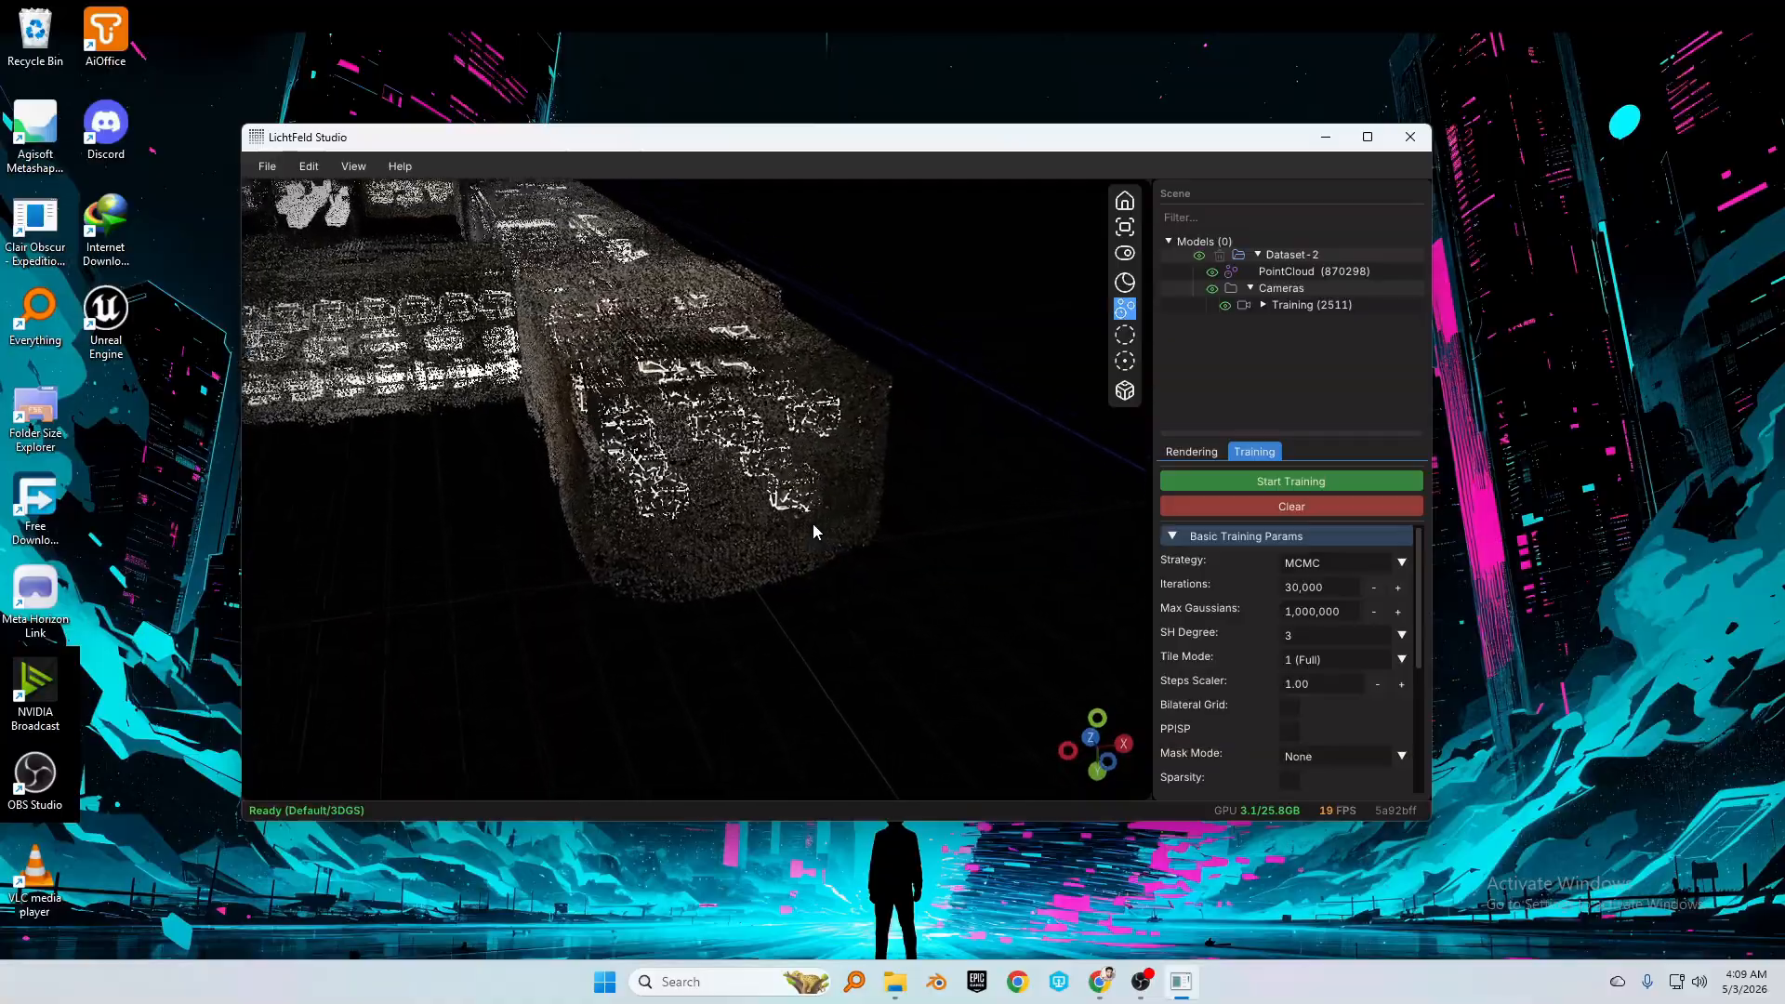
{"action": "scroll", "coordinate": [814, 528], "scroll_direction": "up", "scroll_amount": 6}
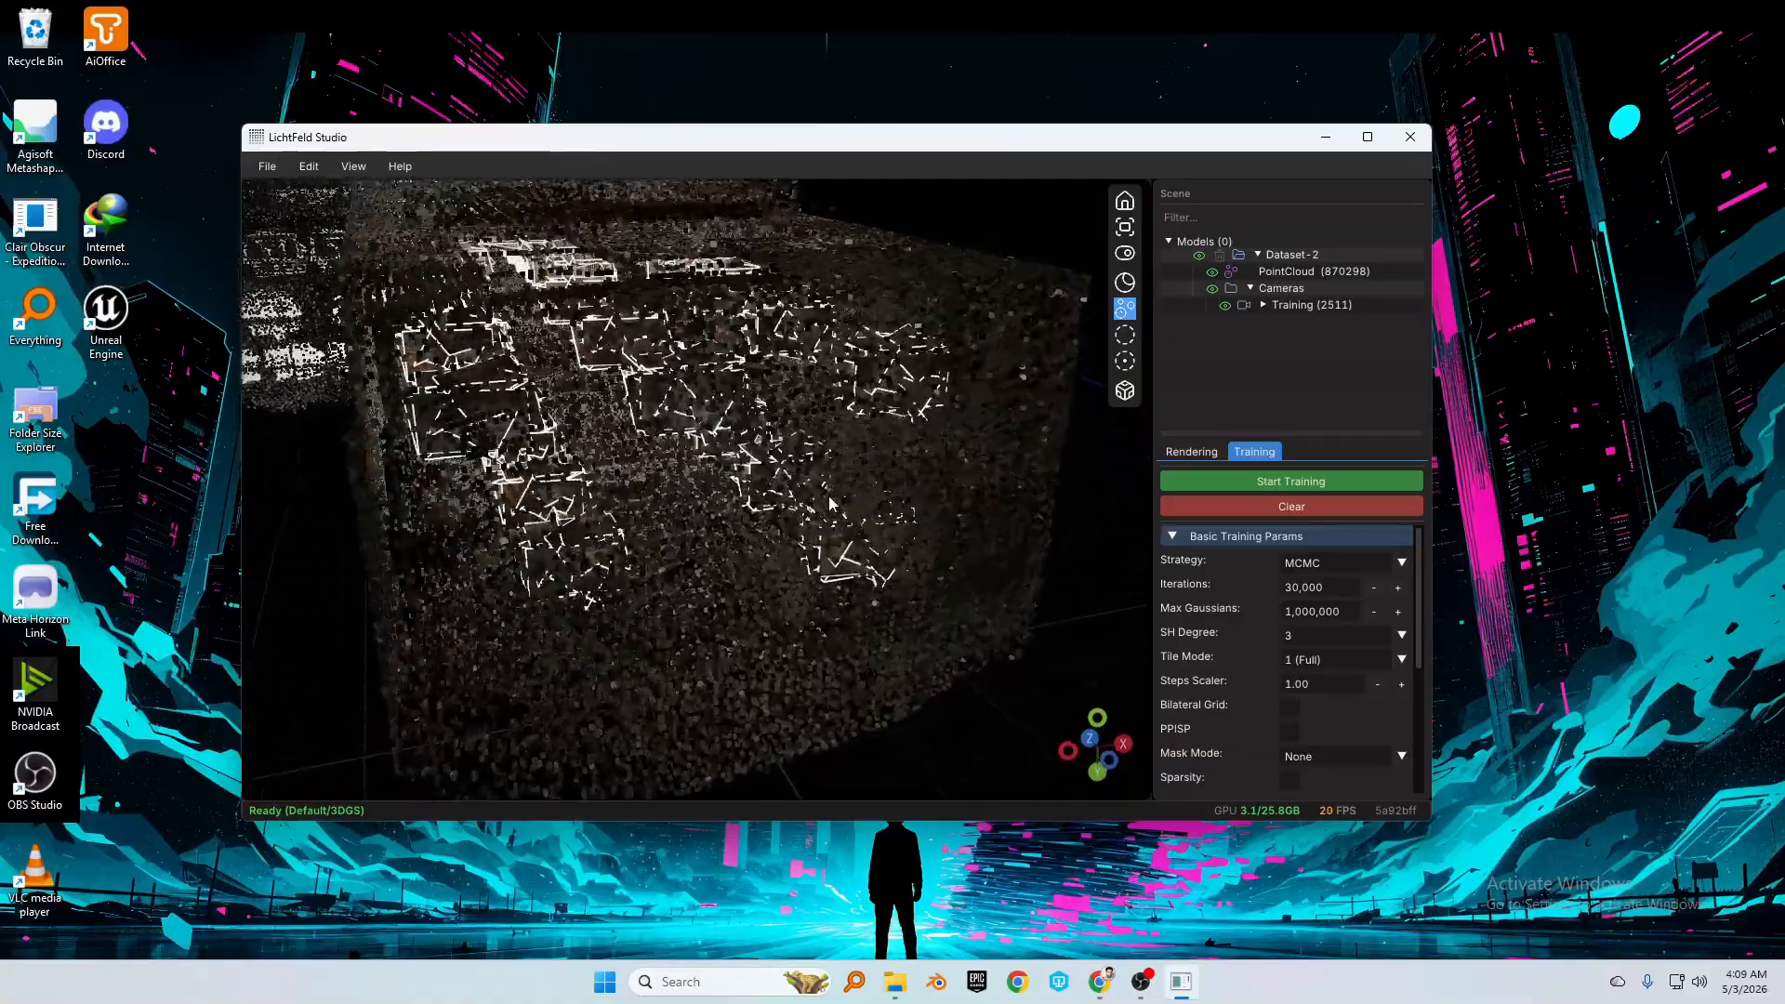
{"action": "scroll", "coordinate": [830, 503], "scroll_direction": "up", "scroll_amount": 6}
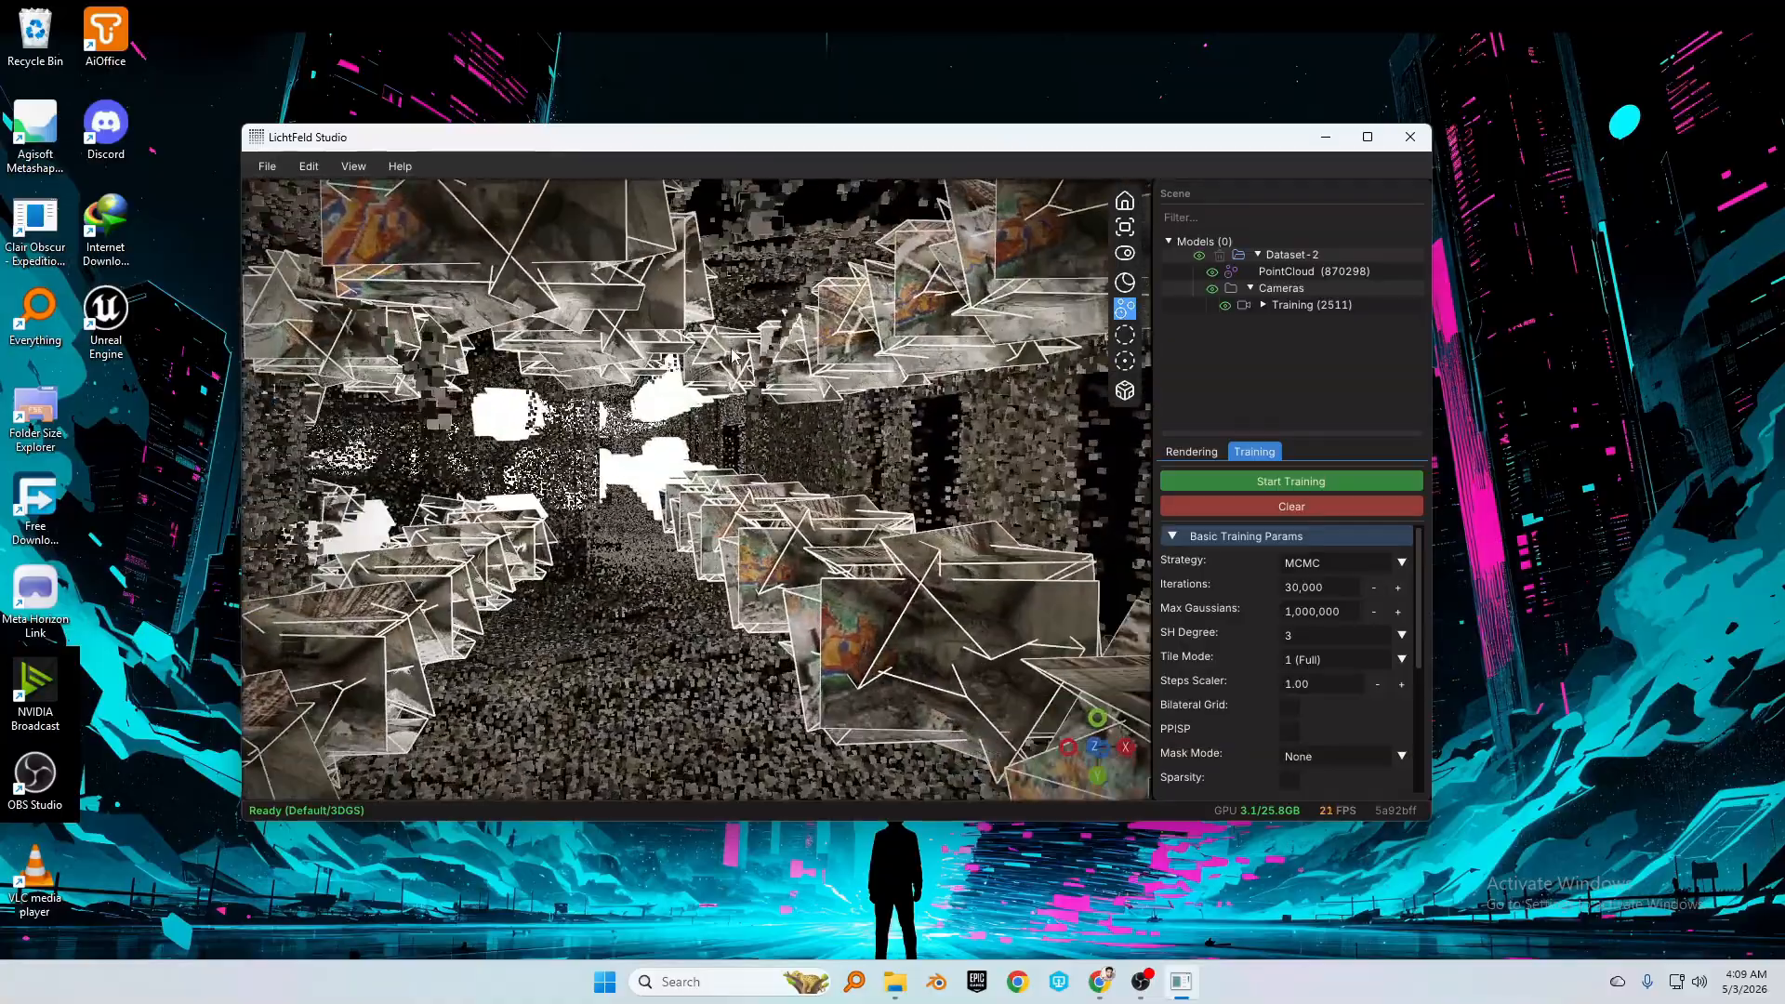
Hide the Cameras group and look around the bare point cloud inside the corridor
{"action": "middle_click_drag", "start_coordinate": [732, 356], "coordinate": [1213, 376]}
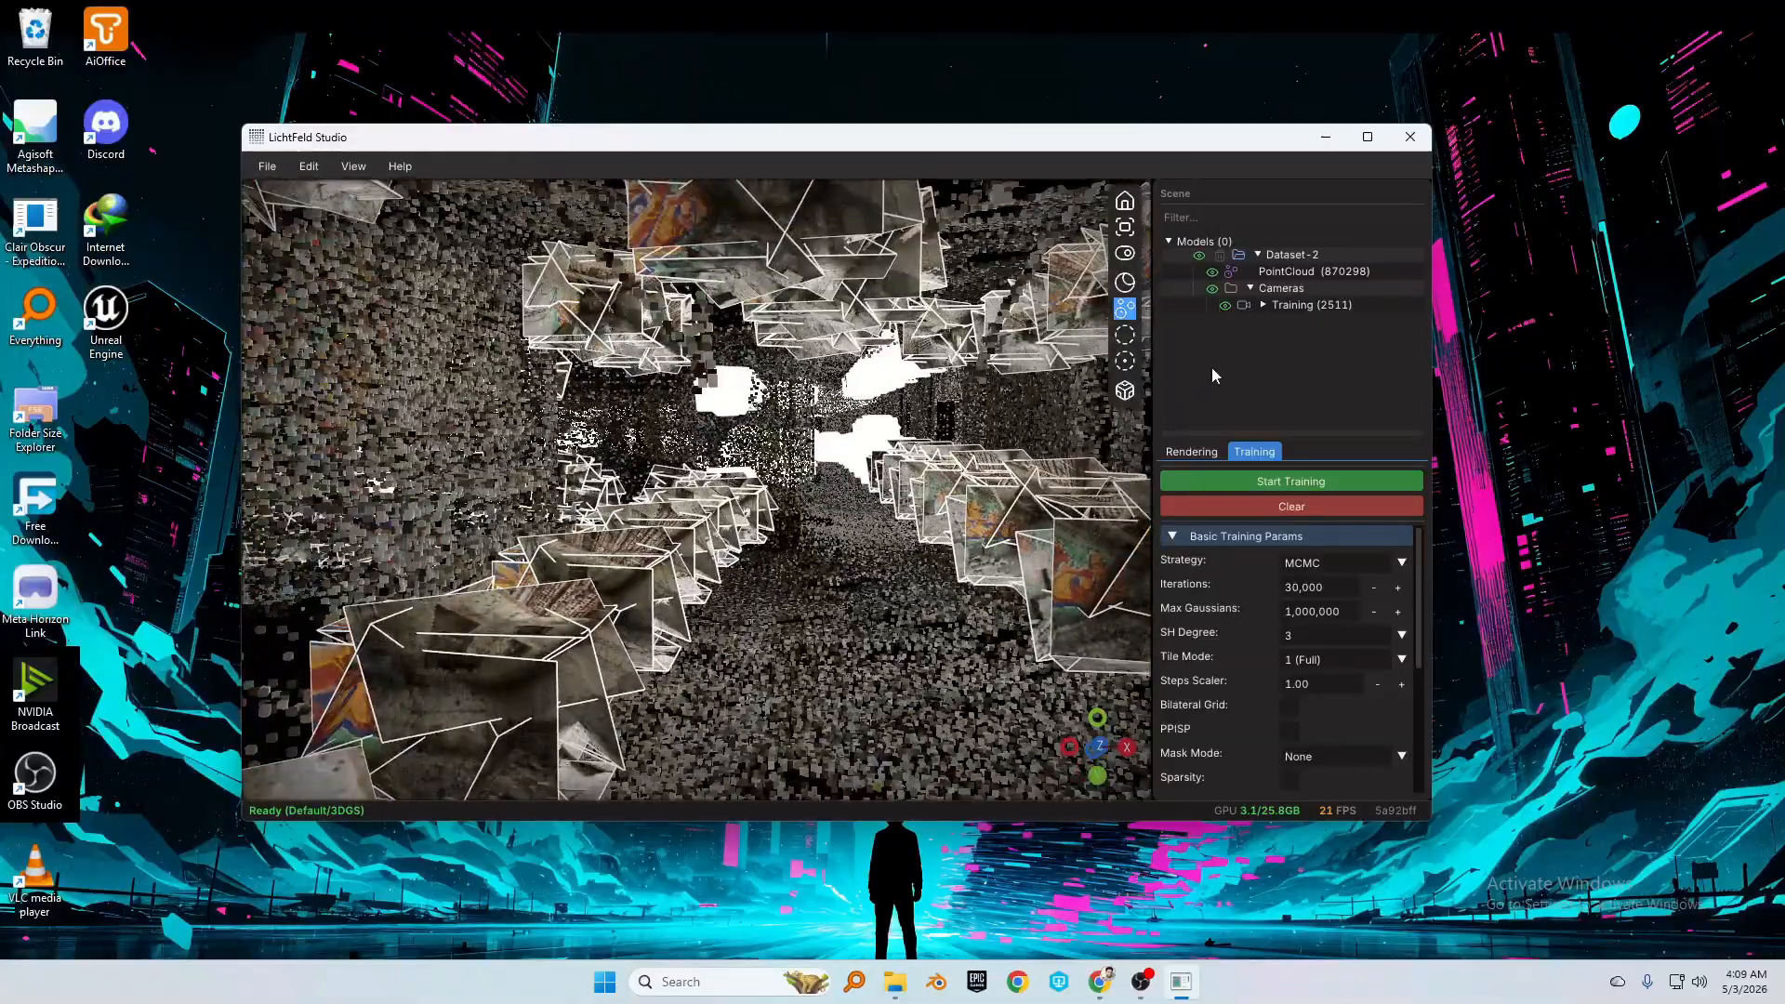
{"action": "left_click", "coordinate": [1212, 289]}
{"action": "middle_click_drag", "start_coordinate": [708, 481], "coordinate": [737, 538]}
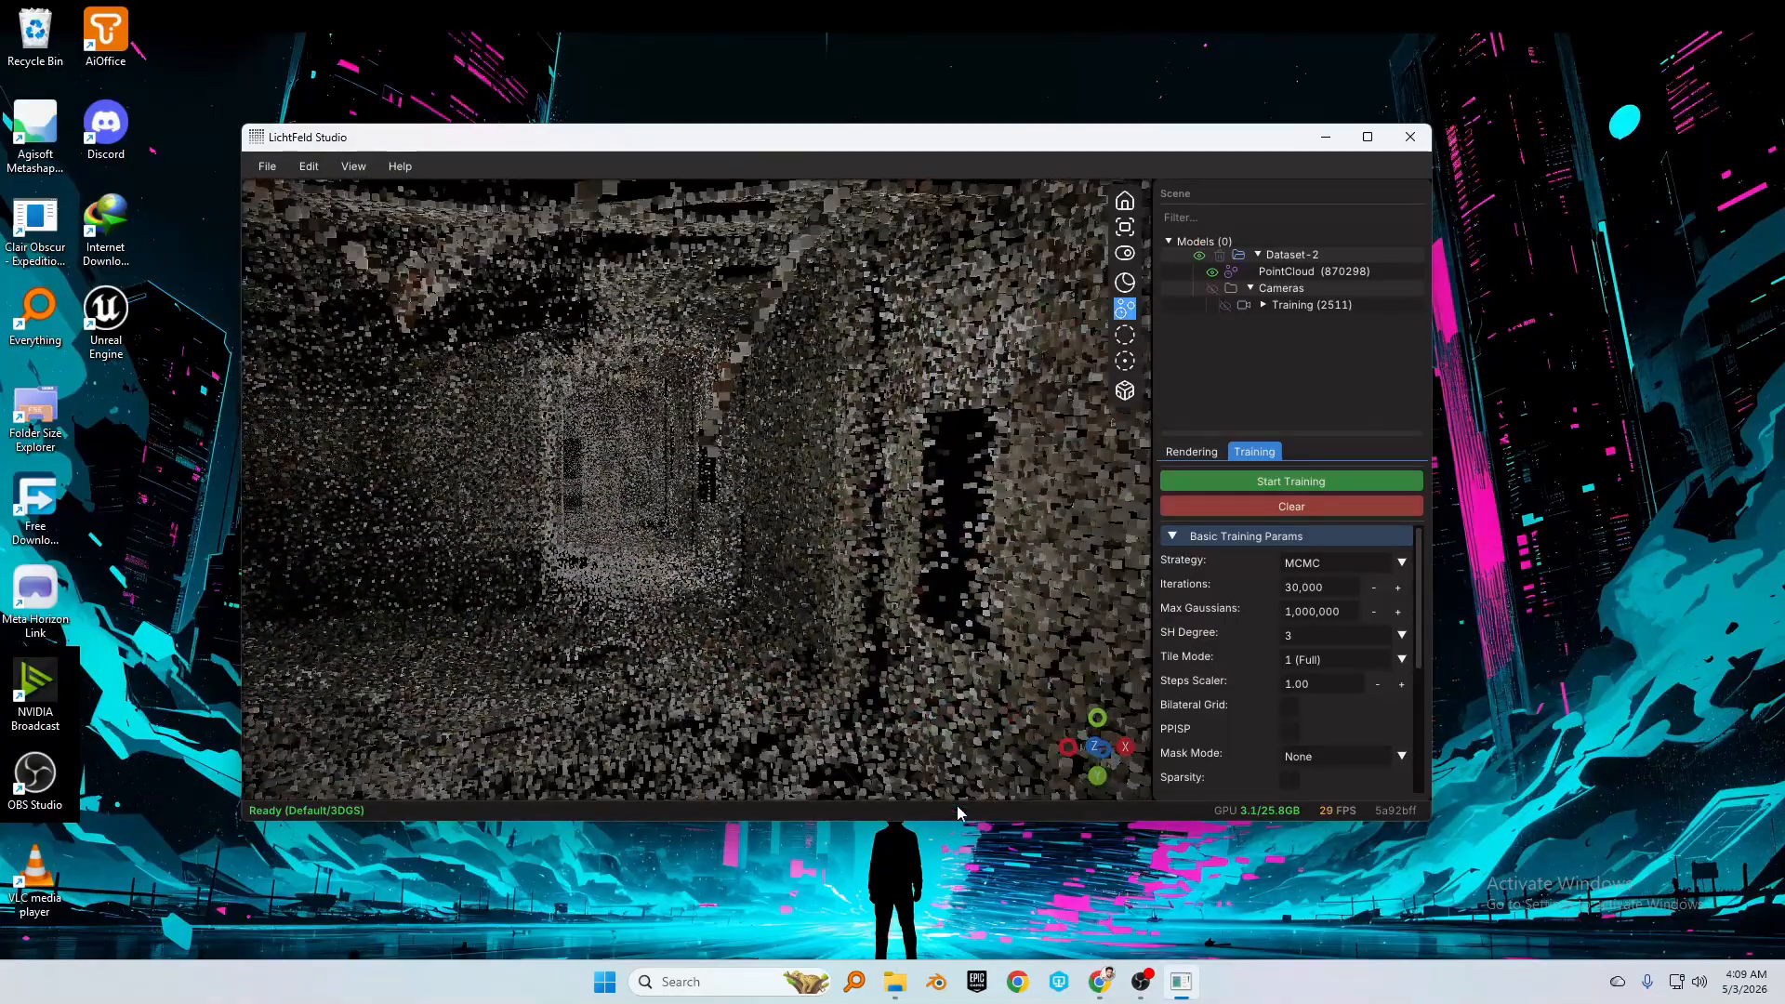
Switch to SuperSplat in Chrome, open the Derelict Corridor splat from the managed scenes and show it in full screen
{"action": "left_click", "coordinate": [1101, 981]}
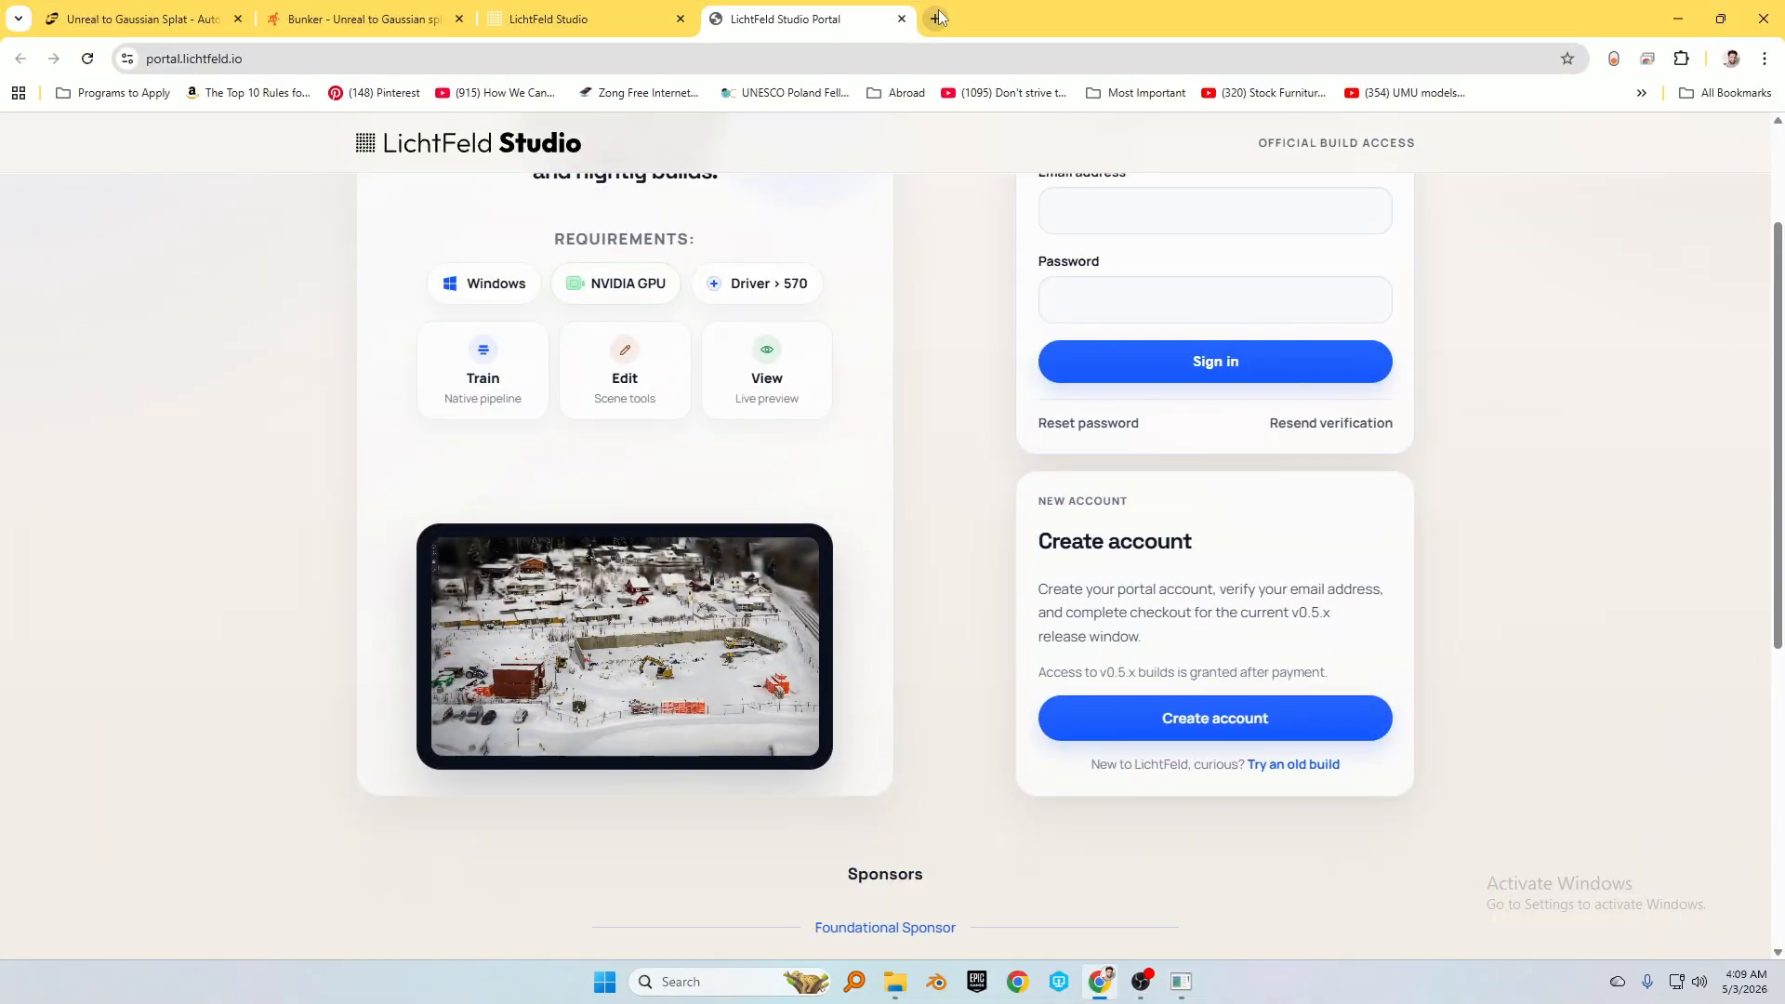
{"action": "left_click", "coordinate": [353, 18]}
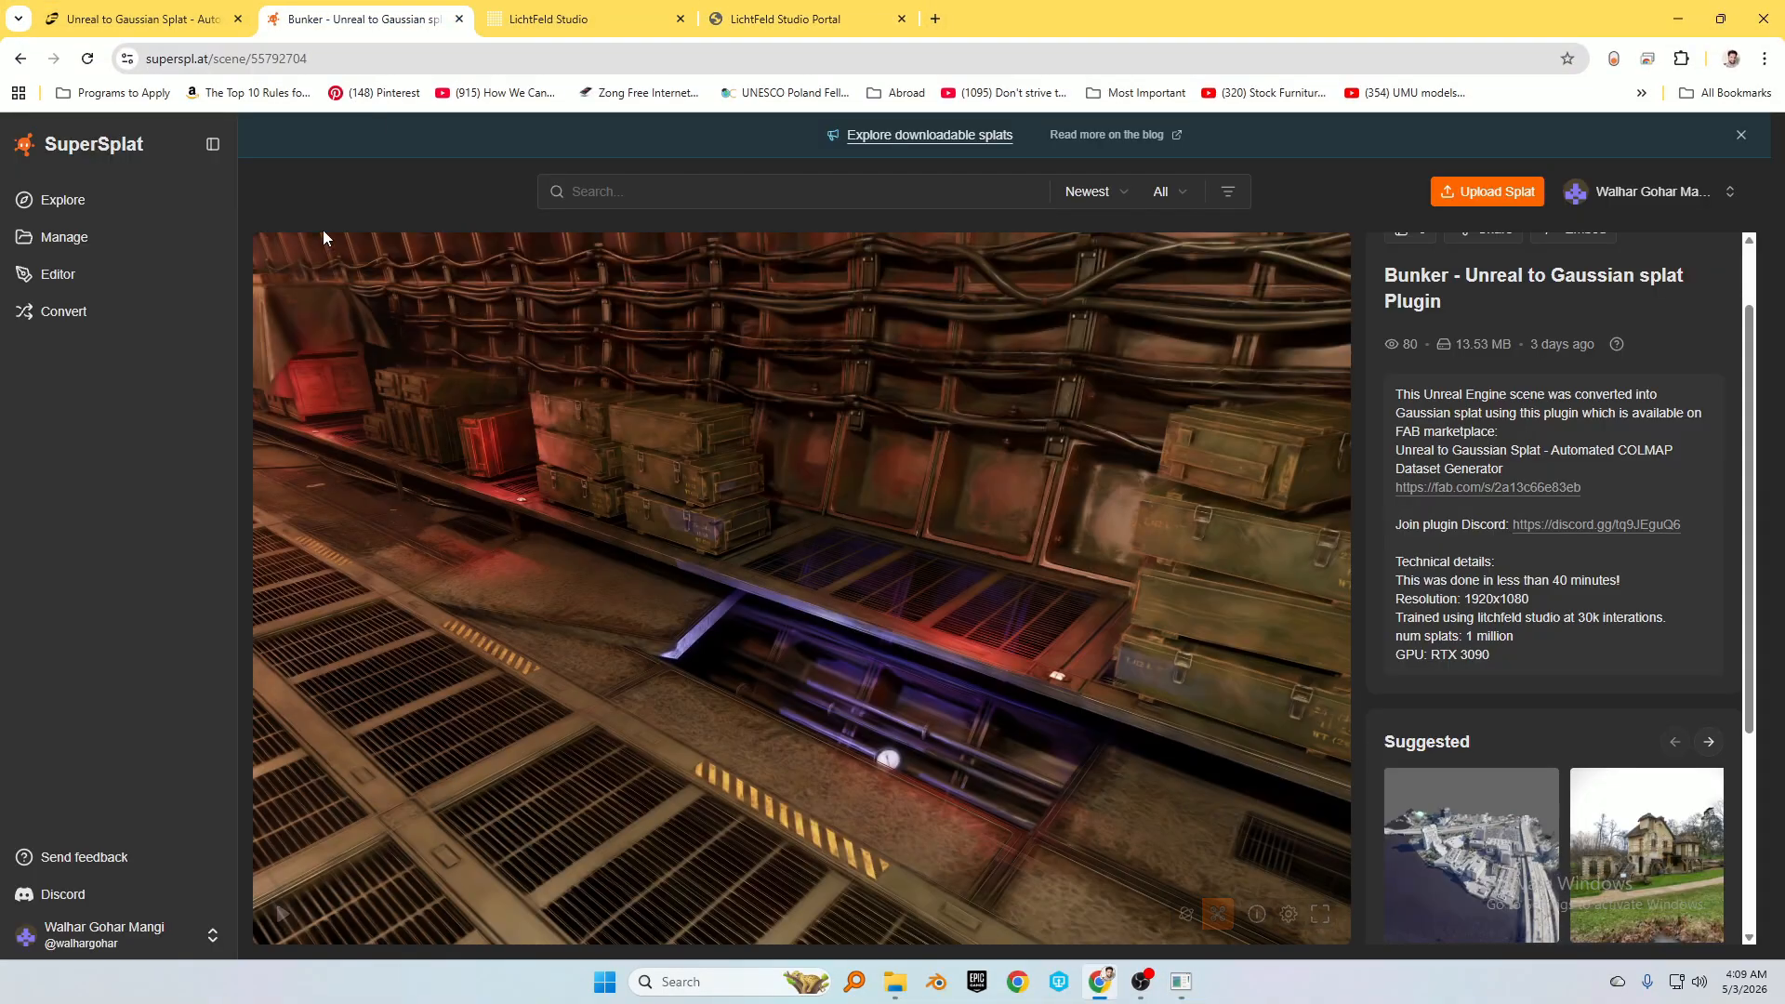
{"action": "left_click", "coordinate": [67, 244]}
{"action": "left_click", "coordinate": [376, 346]}
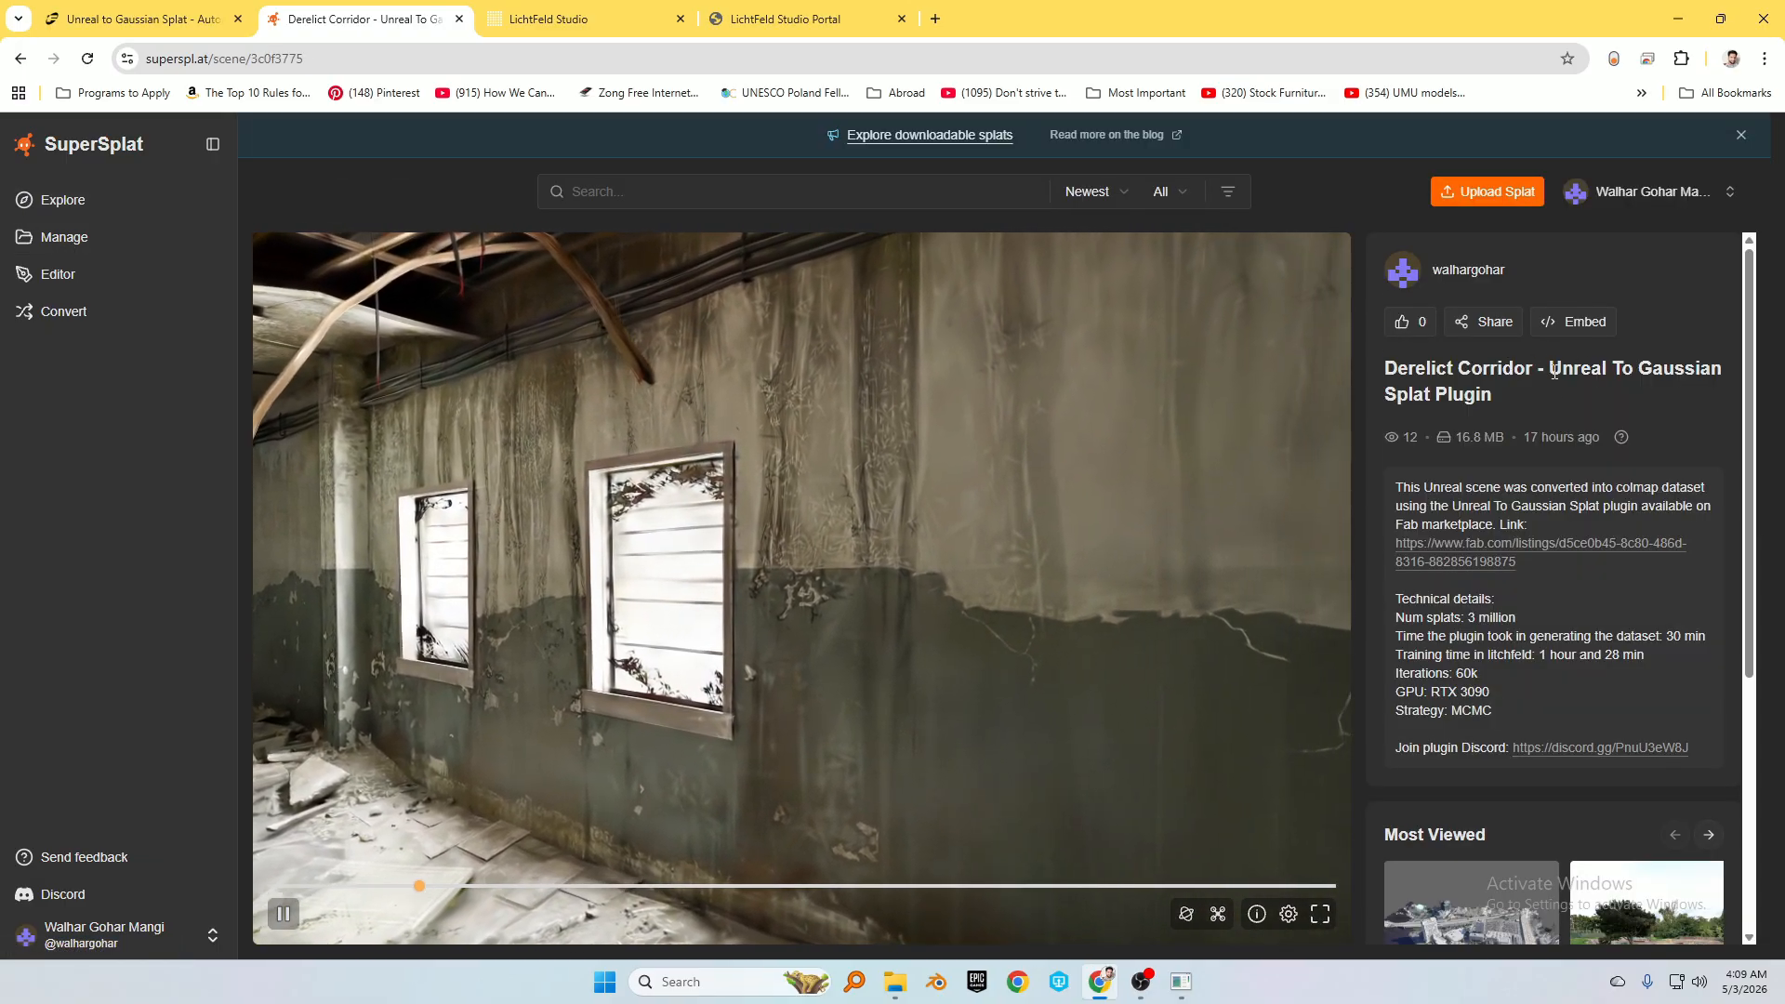
{"action": "left_click", "coordinate": [1329, 915]}
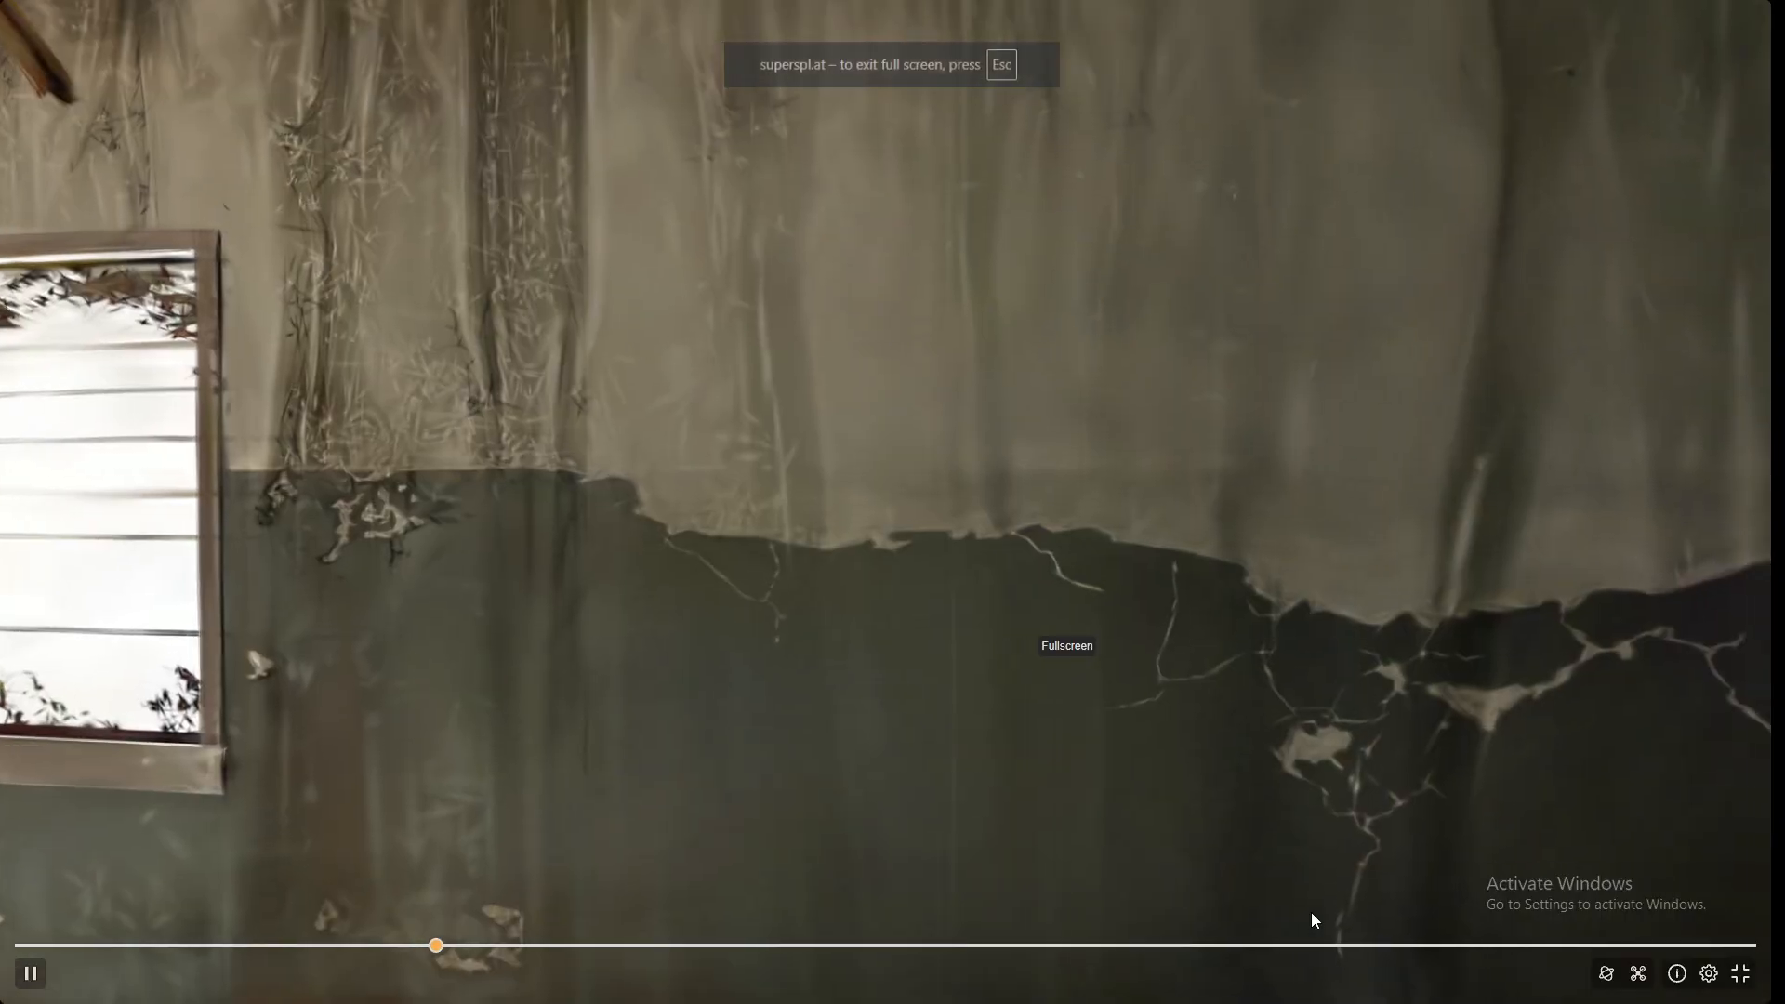
Fly through the first room of the Derelict Corridor splat, examining the windows, shelving, ladder, graffiti wall and floor debris
{"action": "left_click_drag", "start_coordinate": [837, 447], "coordinate": [934, 432]}
{"action": "key", "text": "a"}
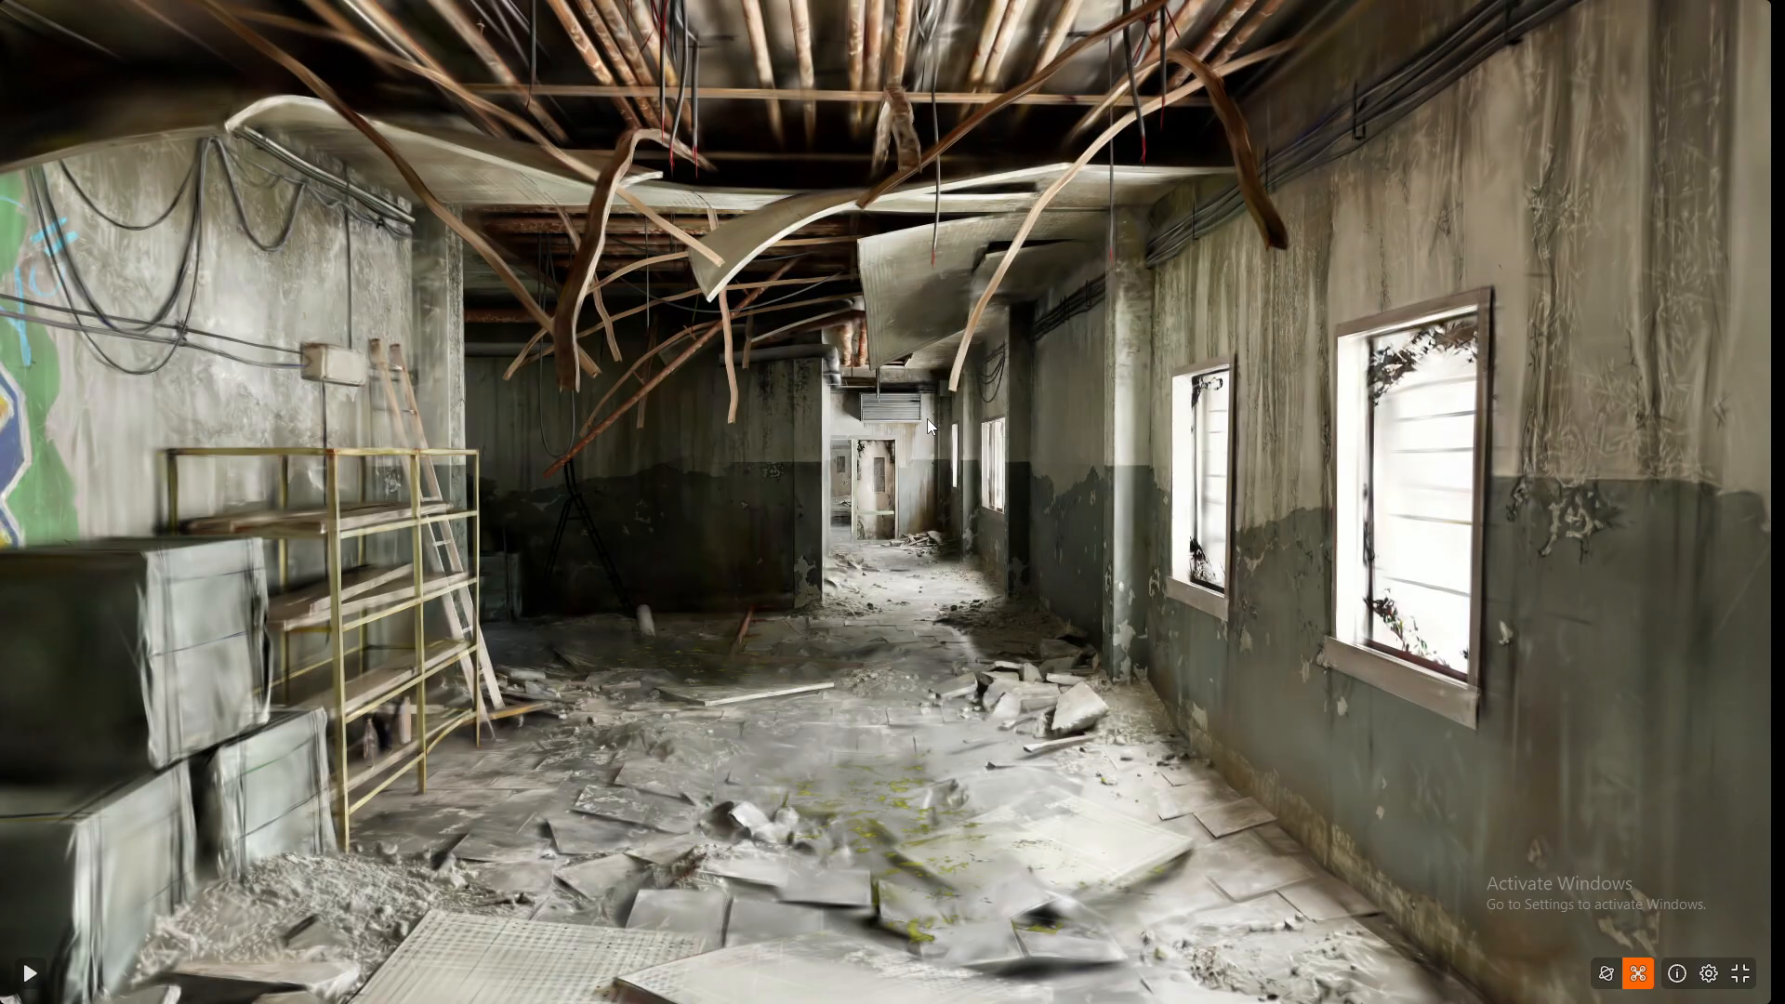
{"action": "key", "text": "w"}
{"action": "left_click_drag", "start_coordinate": [1086, 597], "coordinate": [822, 550]}
{"action": "key", "text": "w"}
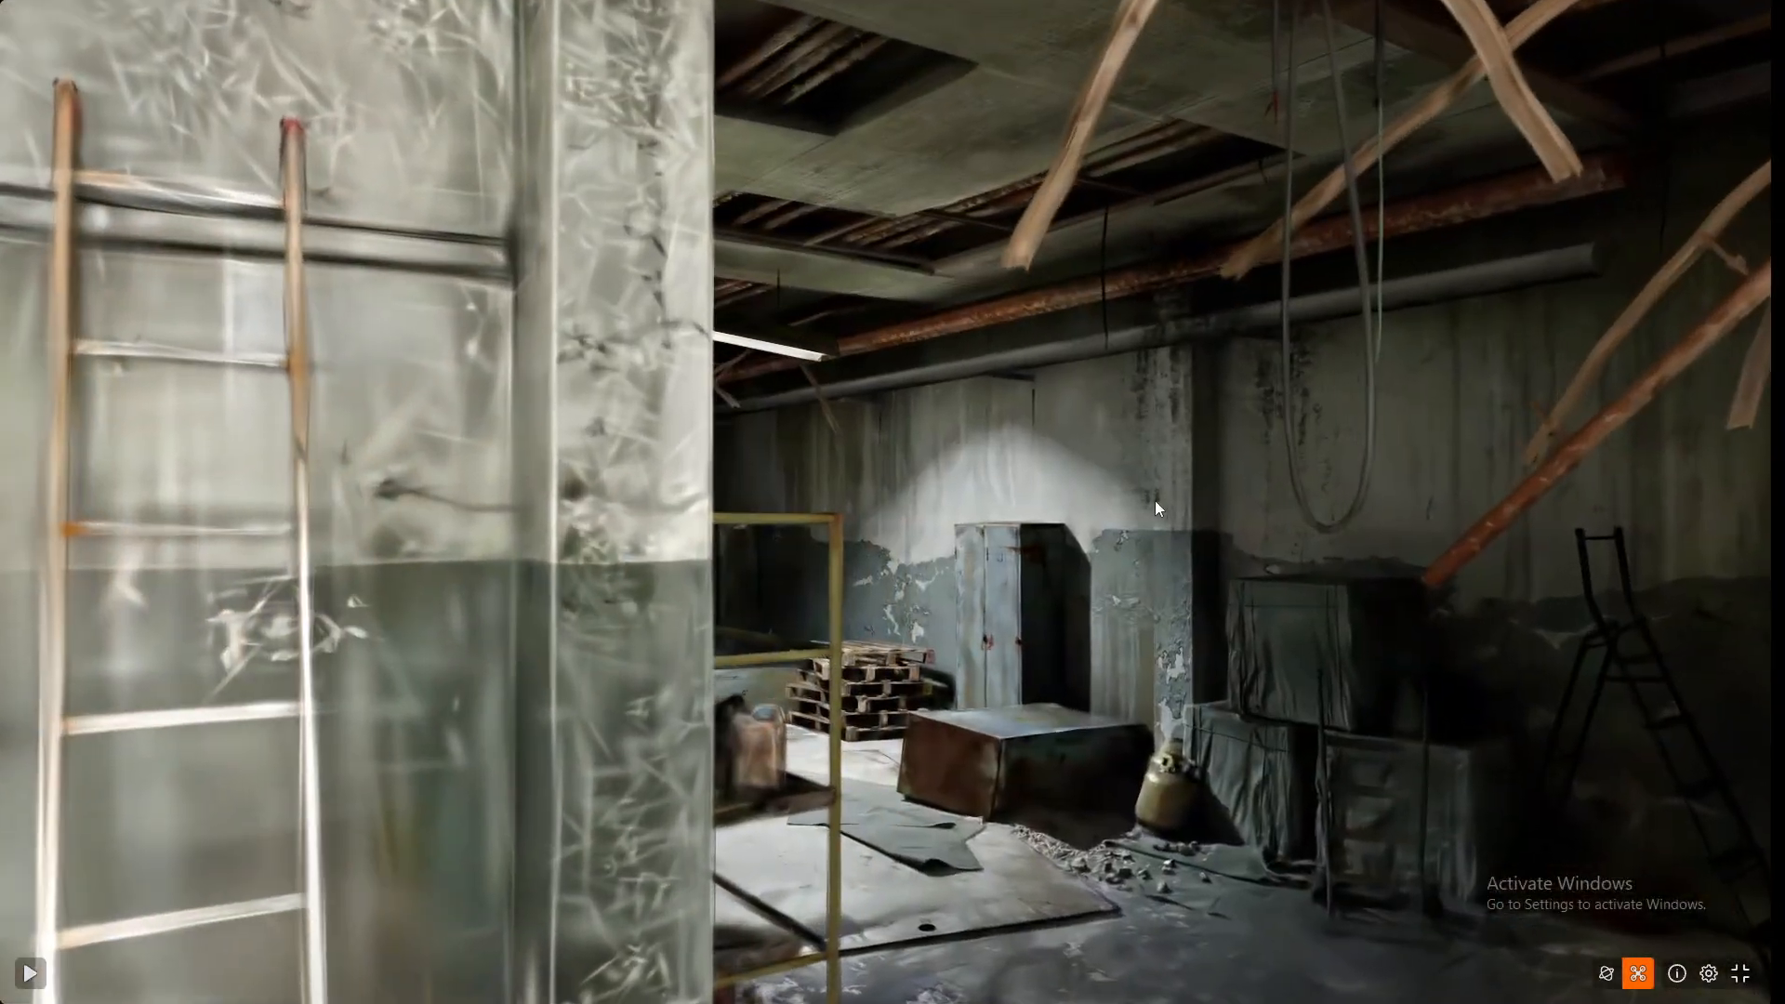
{"action": "key", "text": "d"}
{"action": "left_click_drag", "start_coordinate": [1155, 500], "coordinate": [420, 441]}
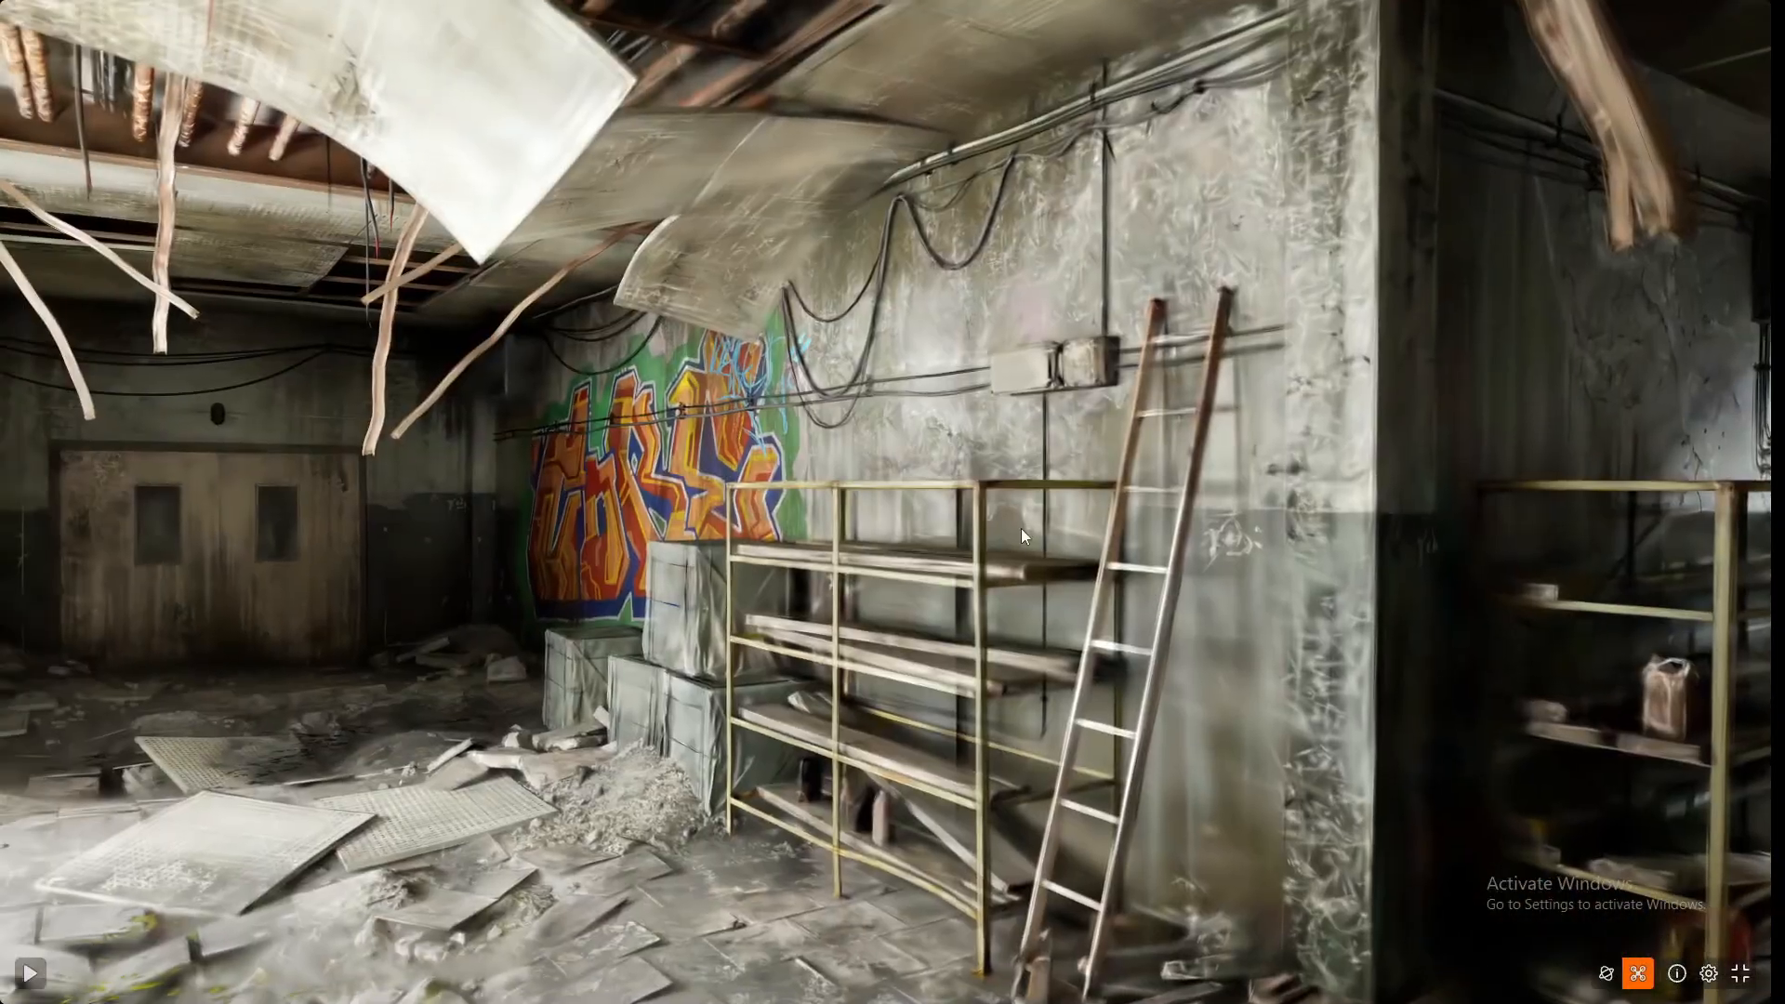
{"action": "left_click_drag", "start_coordinate": [1021, 528], "coordinate": [812, 517]}
{"action": "key", "text": "w"}
{"action": "left_click_drag", "start_coordinate": [567, 529], "coordinate": [1050, 522]}
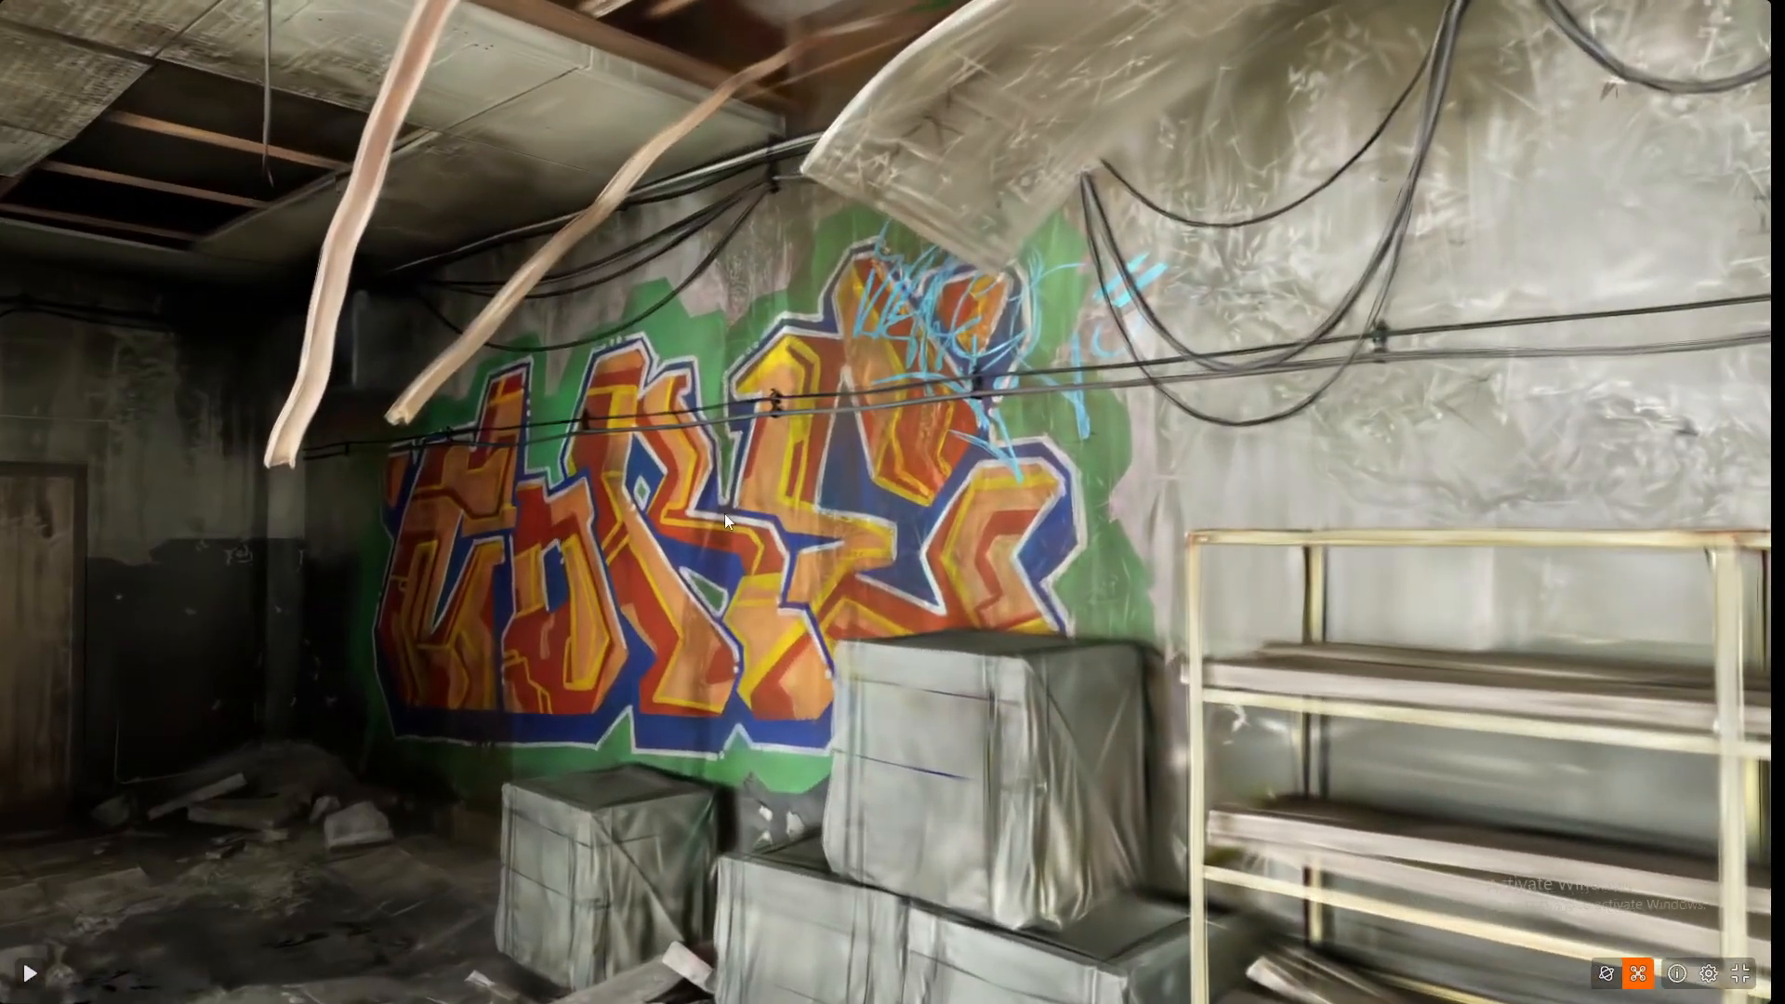
{"action": "left_click_drag", "start_coordinate": [723, 513], "coordinate": [1200, 465]}
{"action": "key", "text": "s"}
{"action": "left_click_drag", "start_coordinate": [522, 428], "coordinate": [901, 420]}
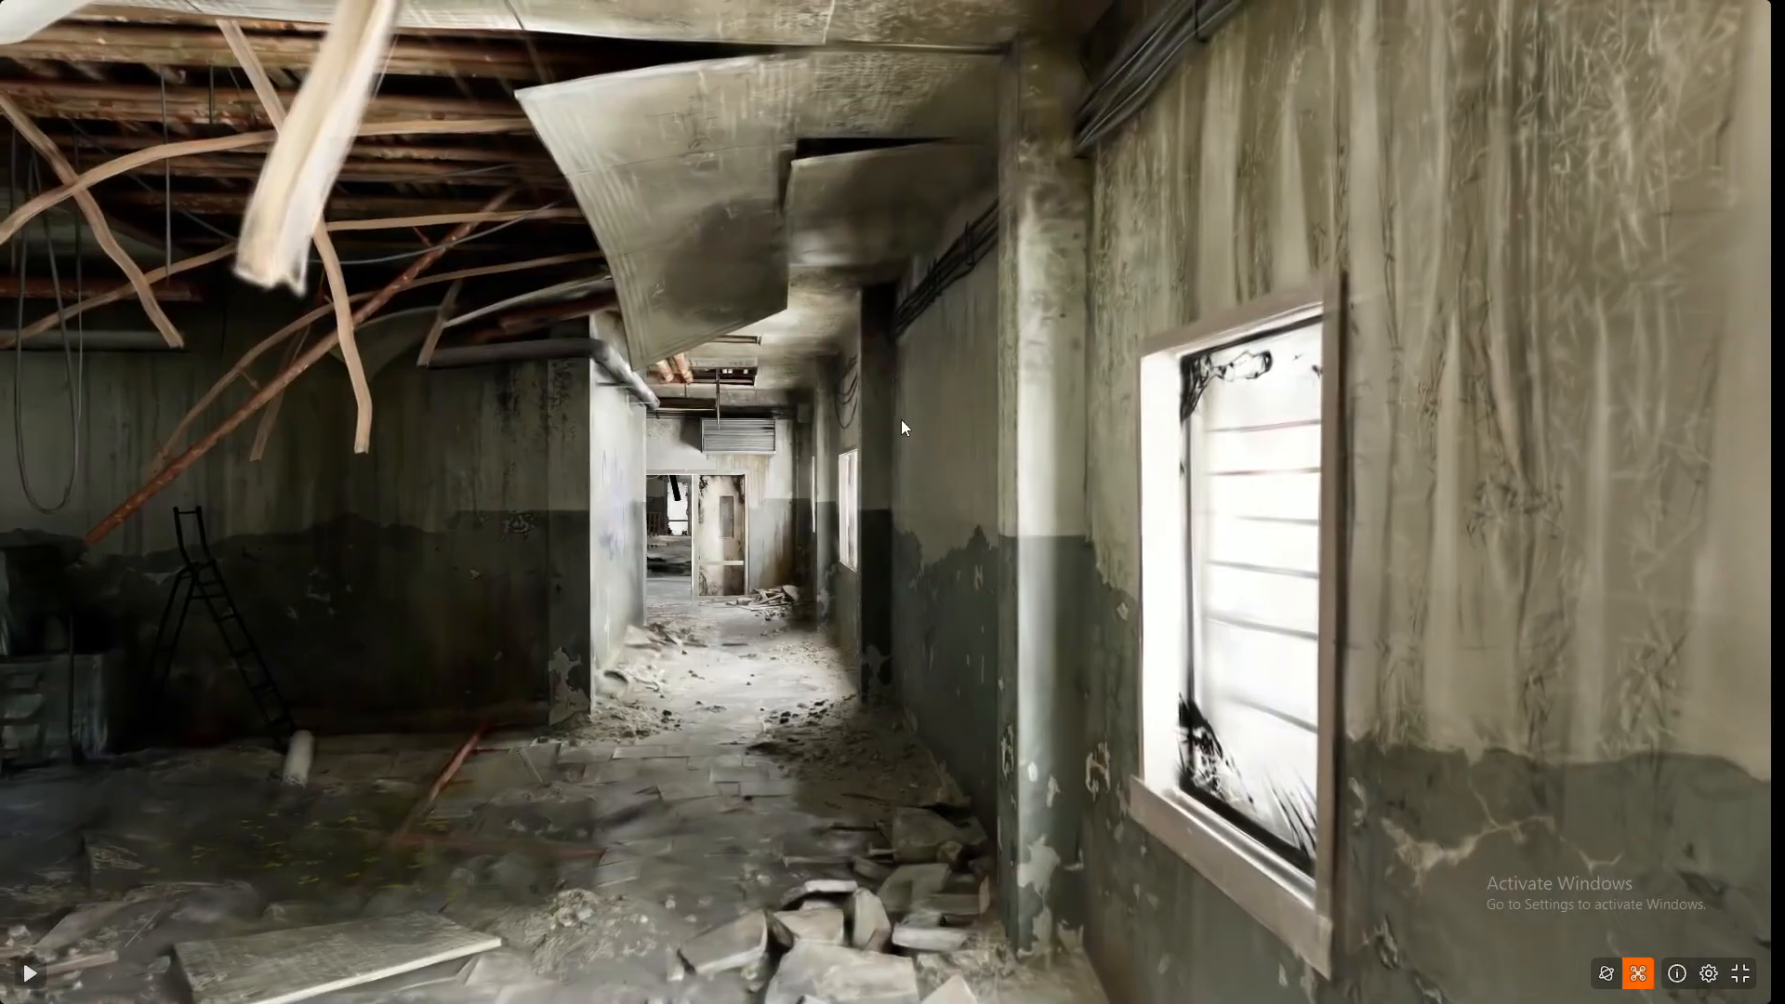
{"action": "key", "text": "s"}
{"action": "left_click_drag", "start_coordinate": [822, 463], "coordinate": [1106, 677]}
{"action": "key", "text": "s"}
{"action": "key", "text": "w"}
{"action": "key", "text": "w"}
Travel down the Derelict Corridor splat past the windows and doors to the far hallway, and leave full screen
{"action": "left_click_drag", "start_coordinate": [820, 511], "coordinate": [684, 433]}
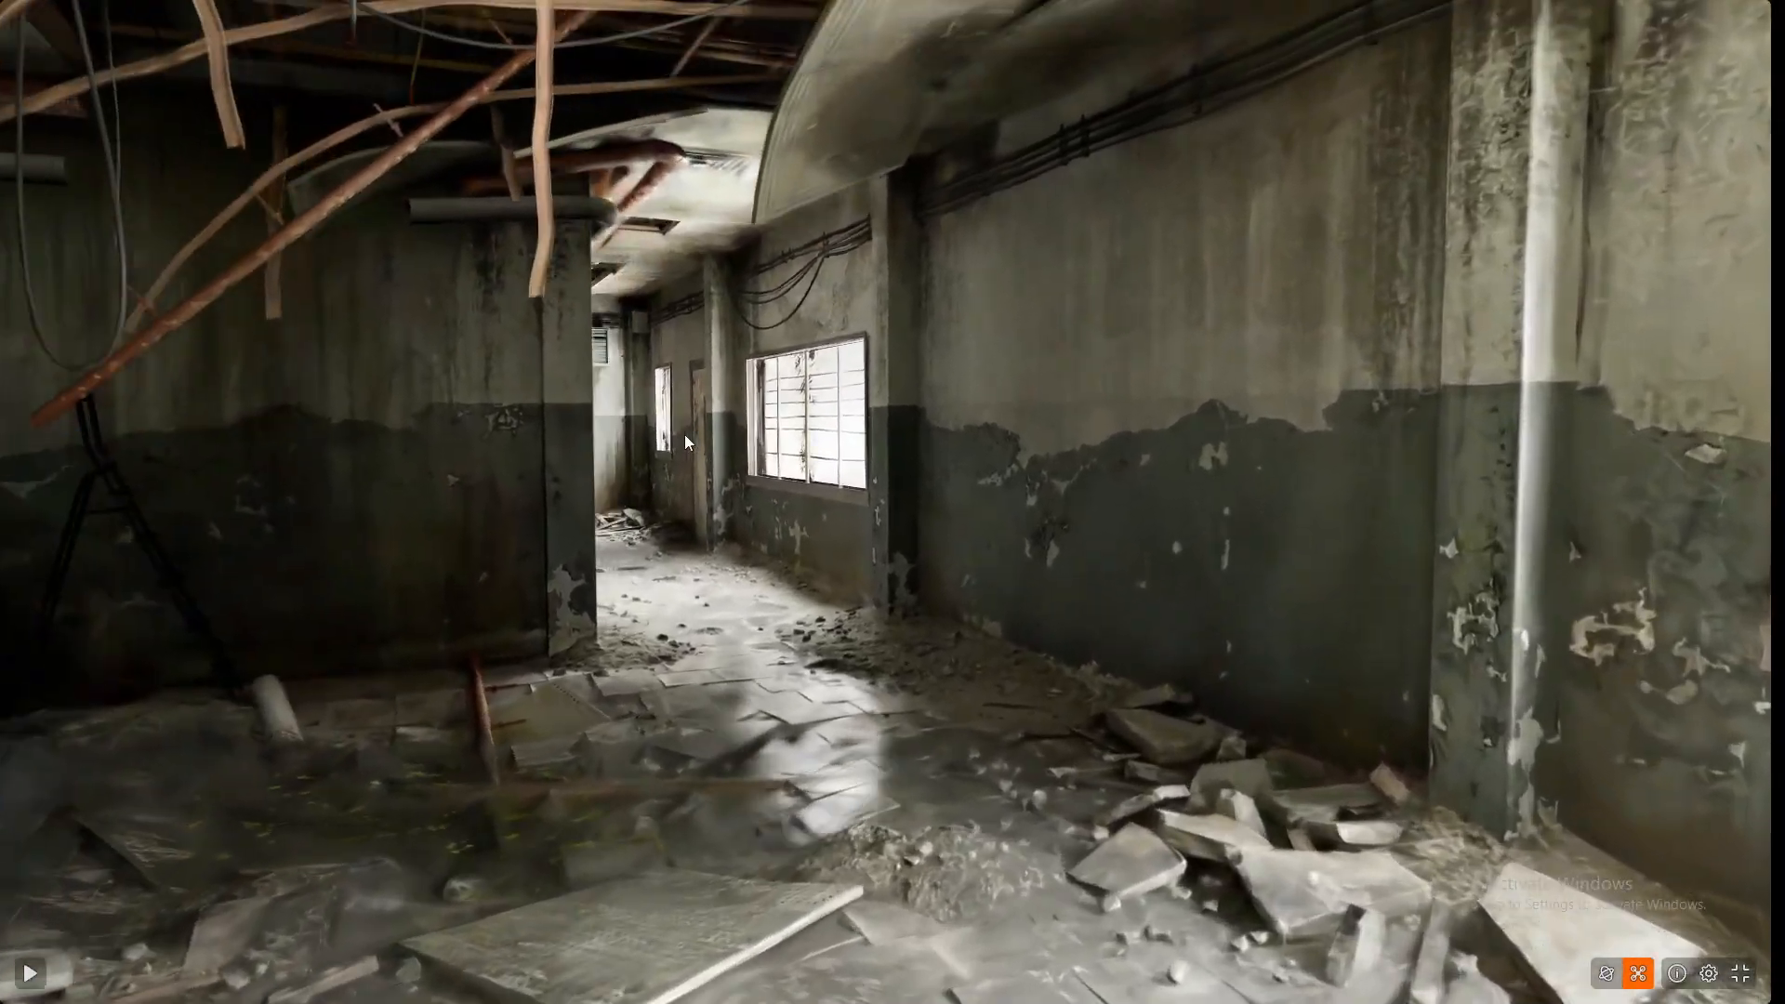
{"action": "key", "text": "w"}
{"action": "left_click_drag", "start_coordinate": [833, 617], "coordinate": [654, 527]}
{"action": "key", "text": "a"}
{"action": "key", "text": "w"}
{"action": "key", "text": "w"}
{"action": "left_click_drag", "start_coordinate": [793, 489], "coordinate": [967, 516]}
{"action": "key", "text": "a"}
{"action": "left_click_drag", "start_coordinate": [616, 396], "coordinate": [1119, 517]}
{"action": "key", "text": "a"}
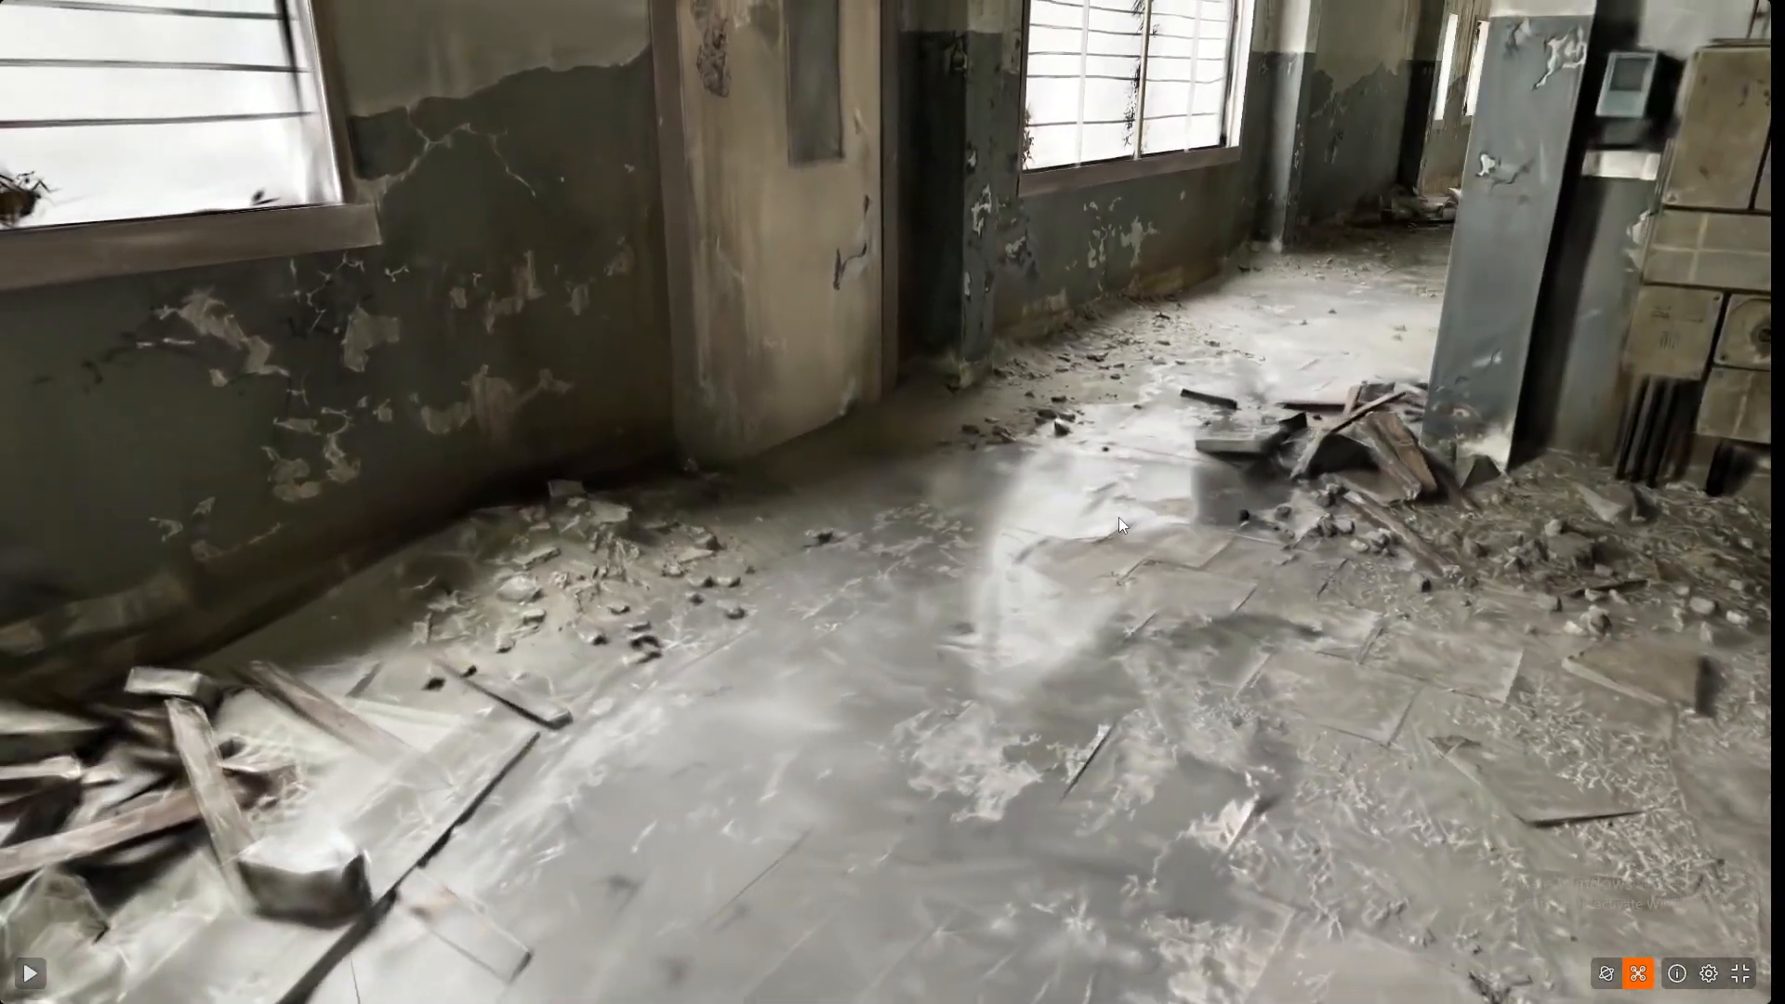
{"action": "left_click_drag", "start_coordinate": [763, 430], "coordinate": [279, 358]}
{"action": "key", "text": "a"}
{"action": "key", "text": "d"}
{"action": "left_click_drag", "start_coordinate": [967, 539], "coordinate": [400, 335]}
{"action": "key", "text": "w"}
{"action": "left_click_drag", "start_coordinate": [893, 502], "coordinate": [858, 534]}
{"action": "key", "text": "w"}
{"action": "key", "text": "a"}
{"action": "key", "text": "s"}
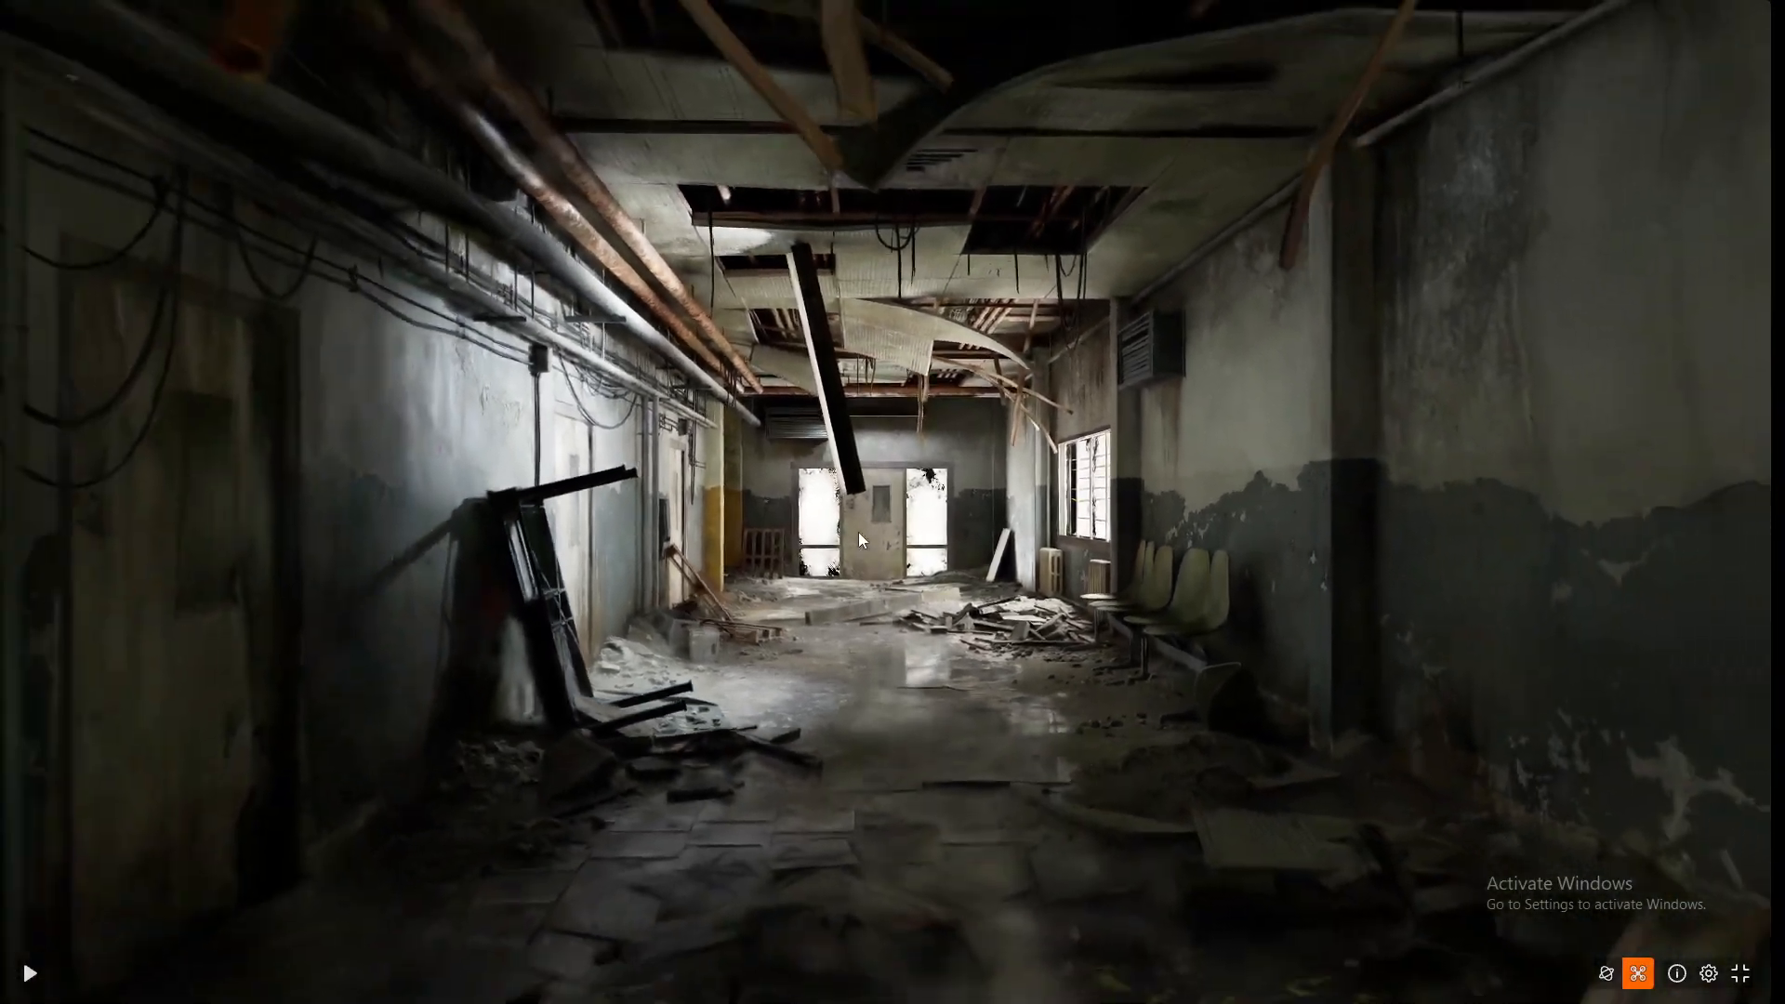
{"action": "key", "text": "Escape"}
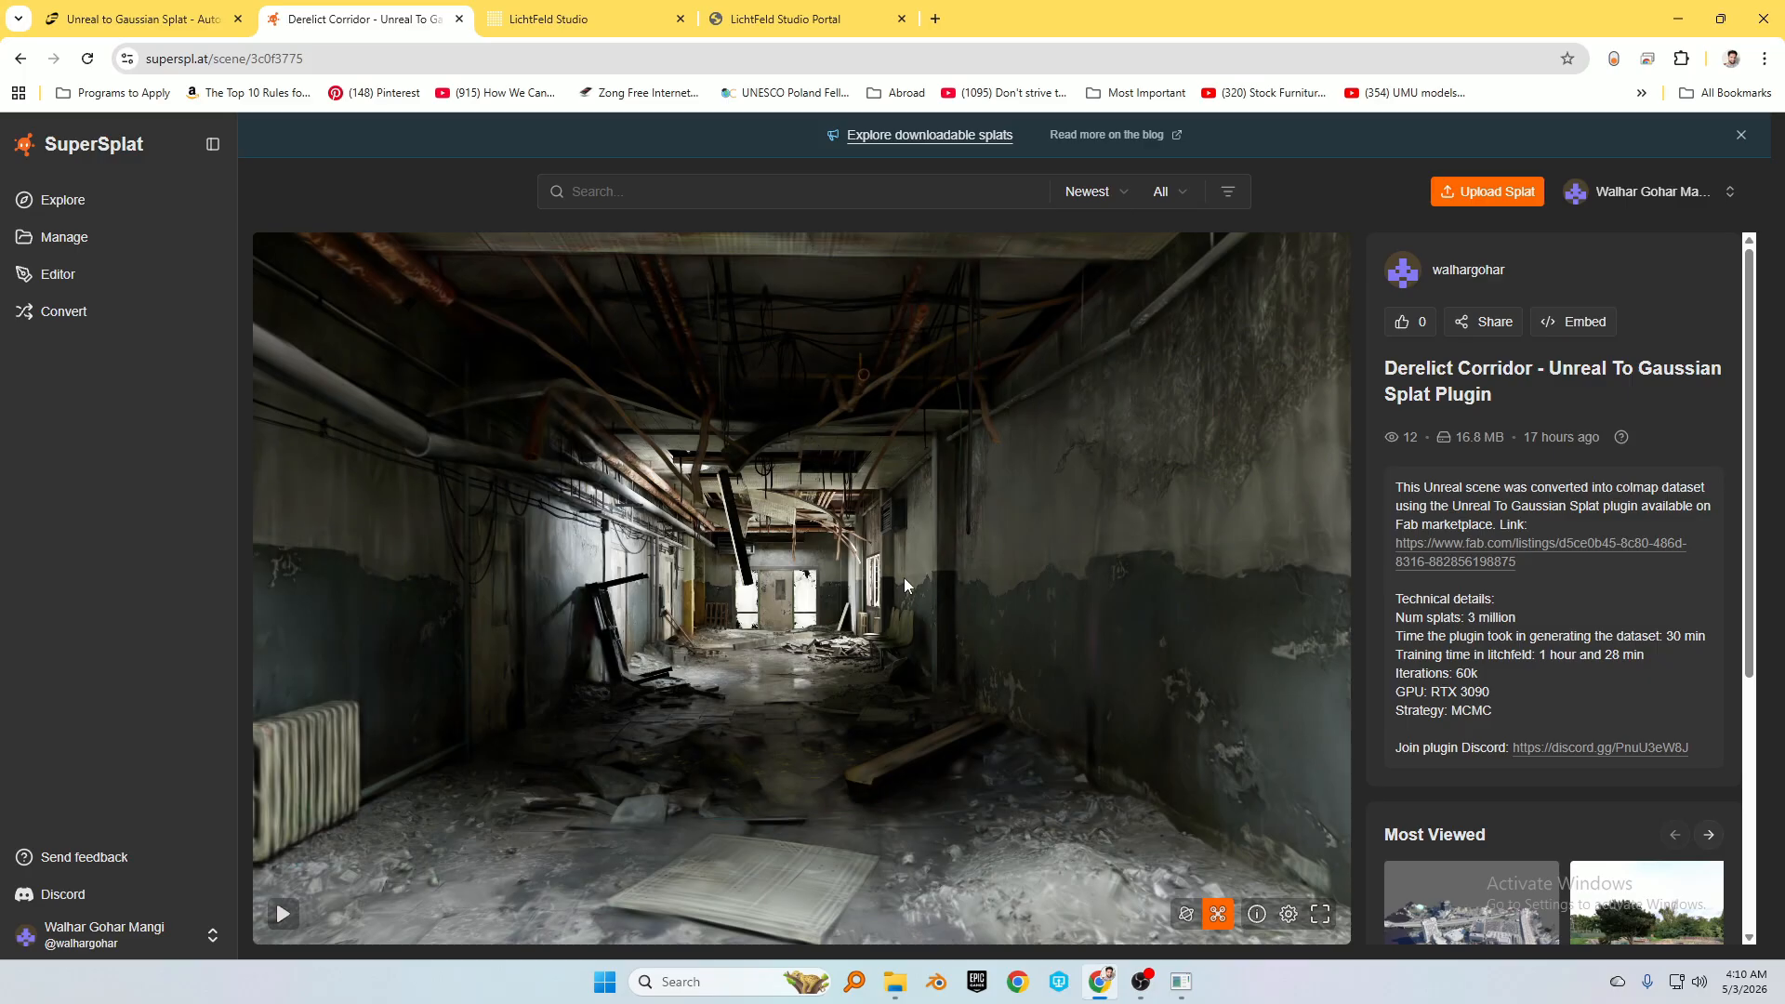
{"action": "left_click_drag", "start_coordinate": [904, 578], "coordinate": [994, 555]}
Switch to LichtFeld Studio, maximize its window and look around the Dataset-2 point cloud inside the corridor
{"action": "left_click", "coordinate": [1179, 984]}
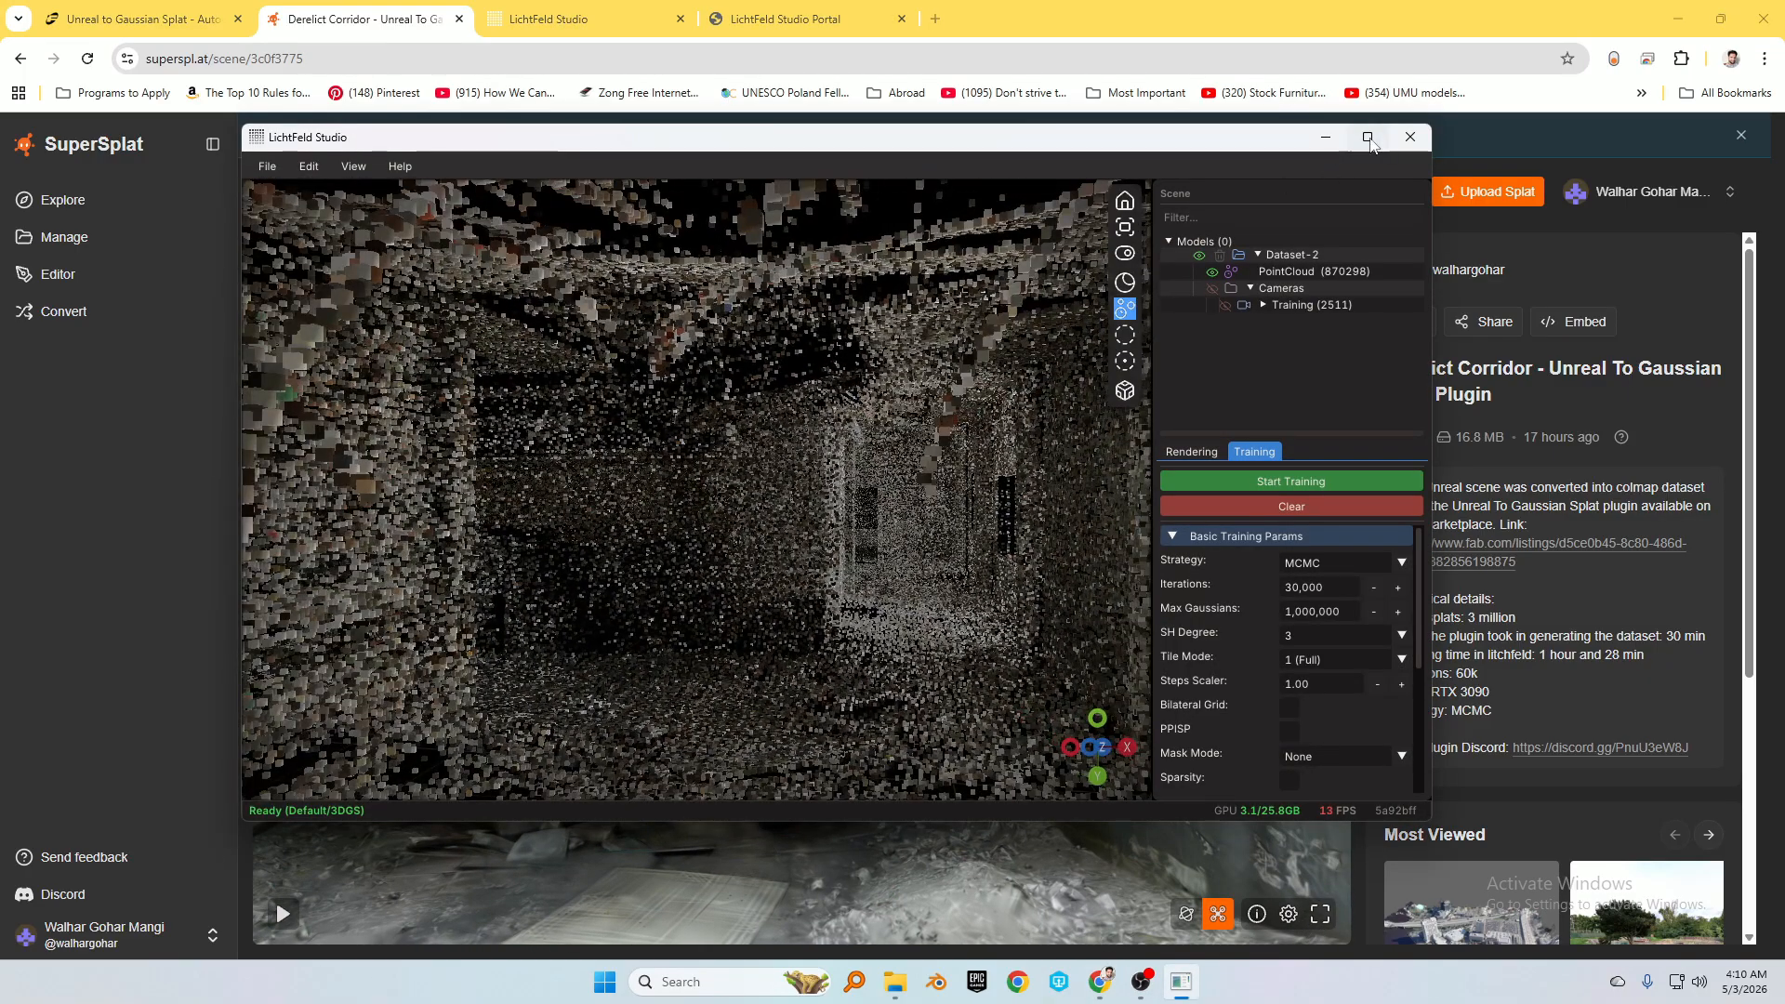
{"action": "left_click", "coordinate": [1368, 137]}
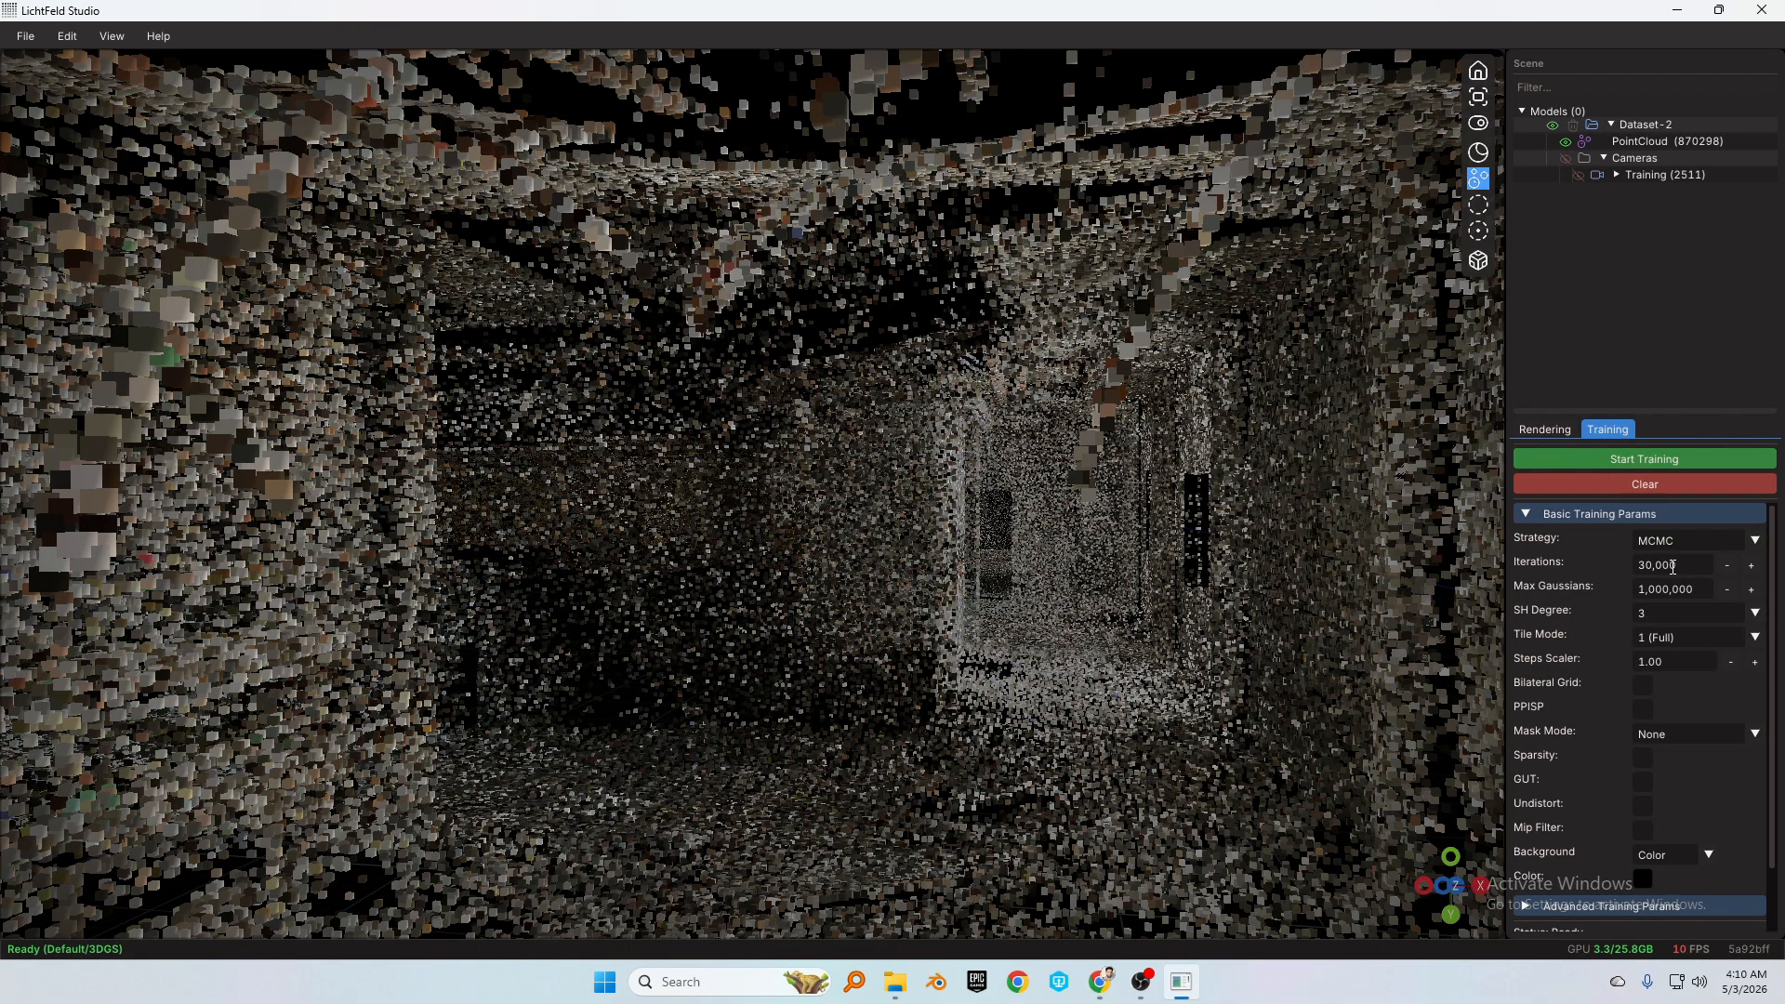
{"action": "middle_click_drag", "start_coordinate": [823, 511], "coordinate": [784, 569]}
{"action": "scroll", "coordinate": [927, 492], "scroll_direction": "up", "scroll_amount": 4}
{"action": "middle_click_drag", "start_coordinate": [364, 598], "coordinate": [1553, 683]}
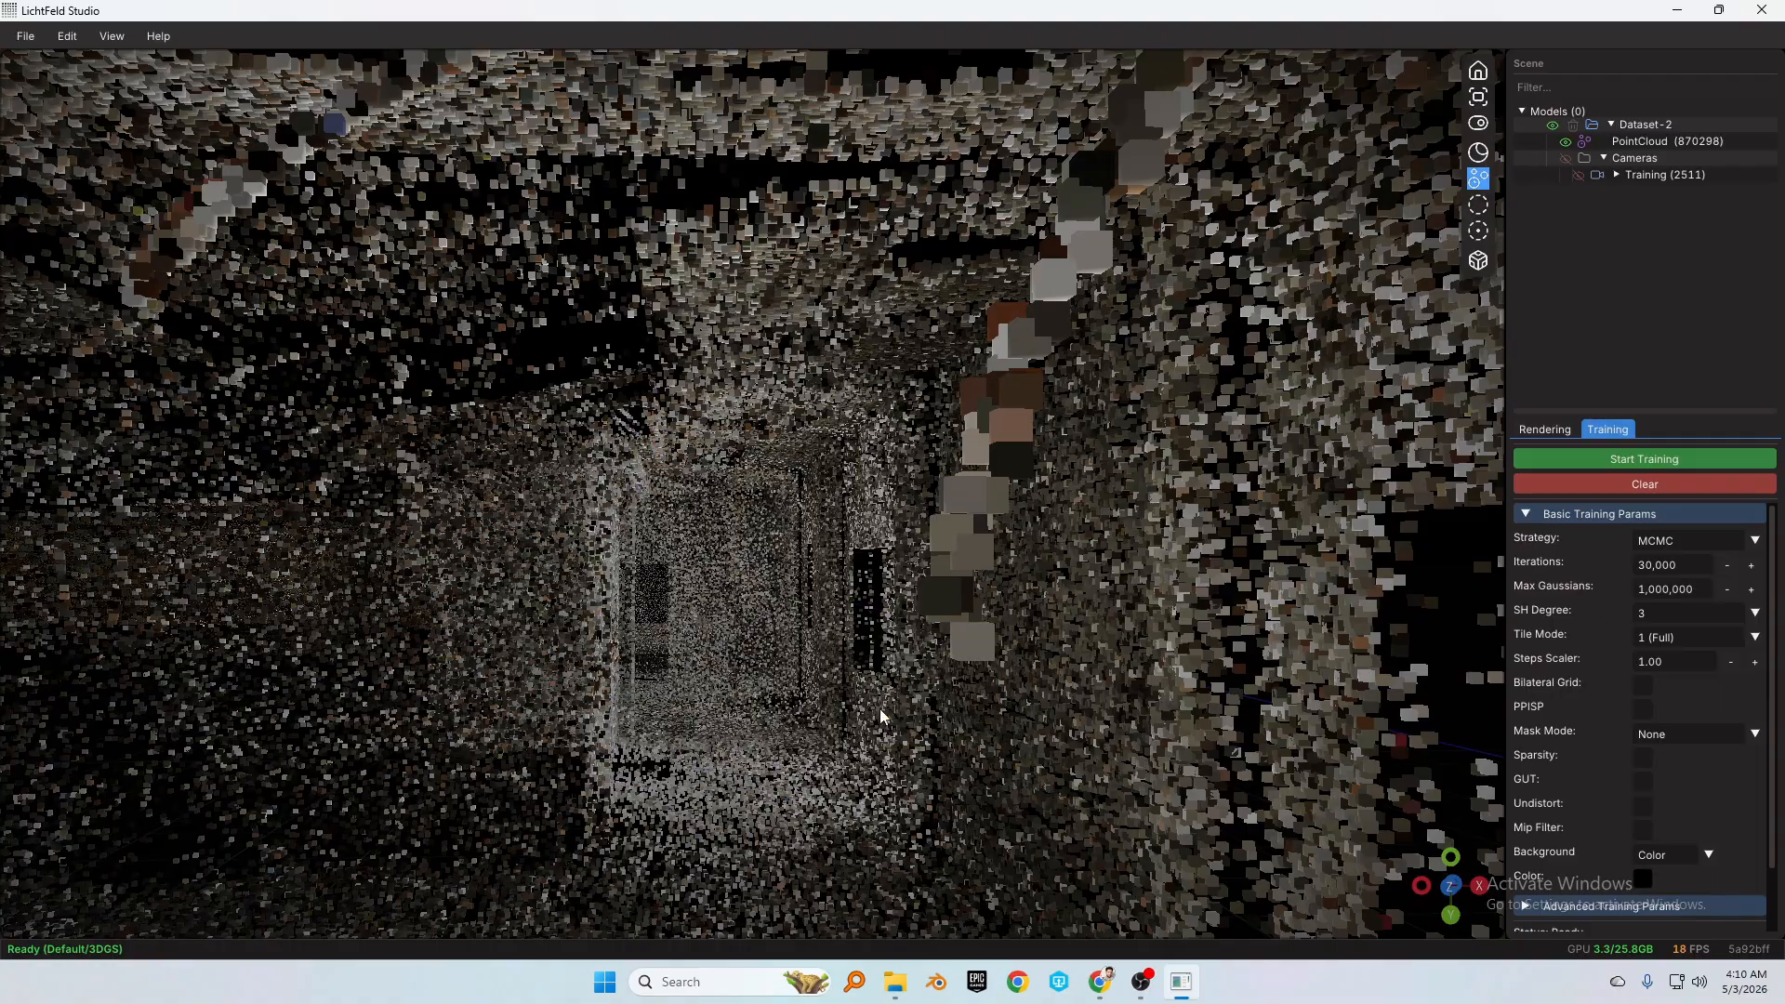
{"action": "middle_click_drag", "start_coordinate": [852, 714], "coordinate": [456, 1003]}
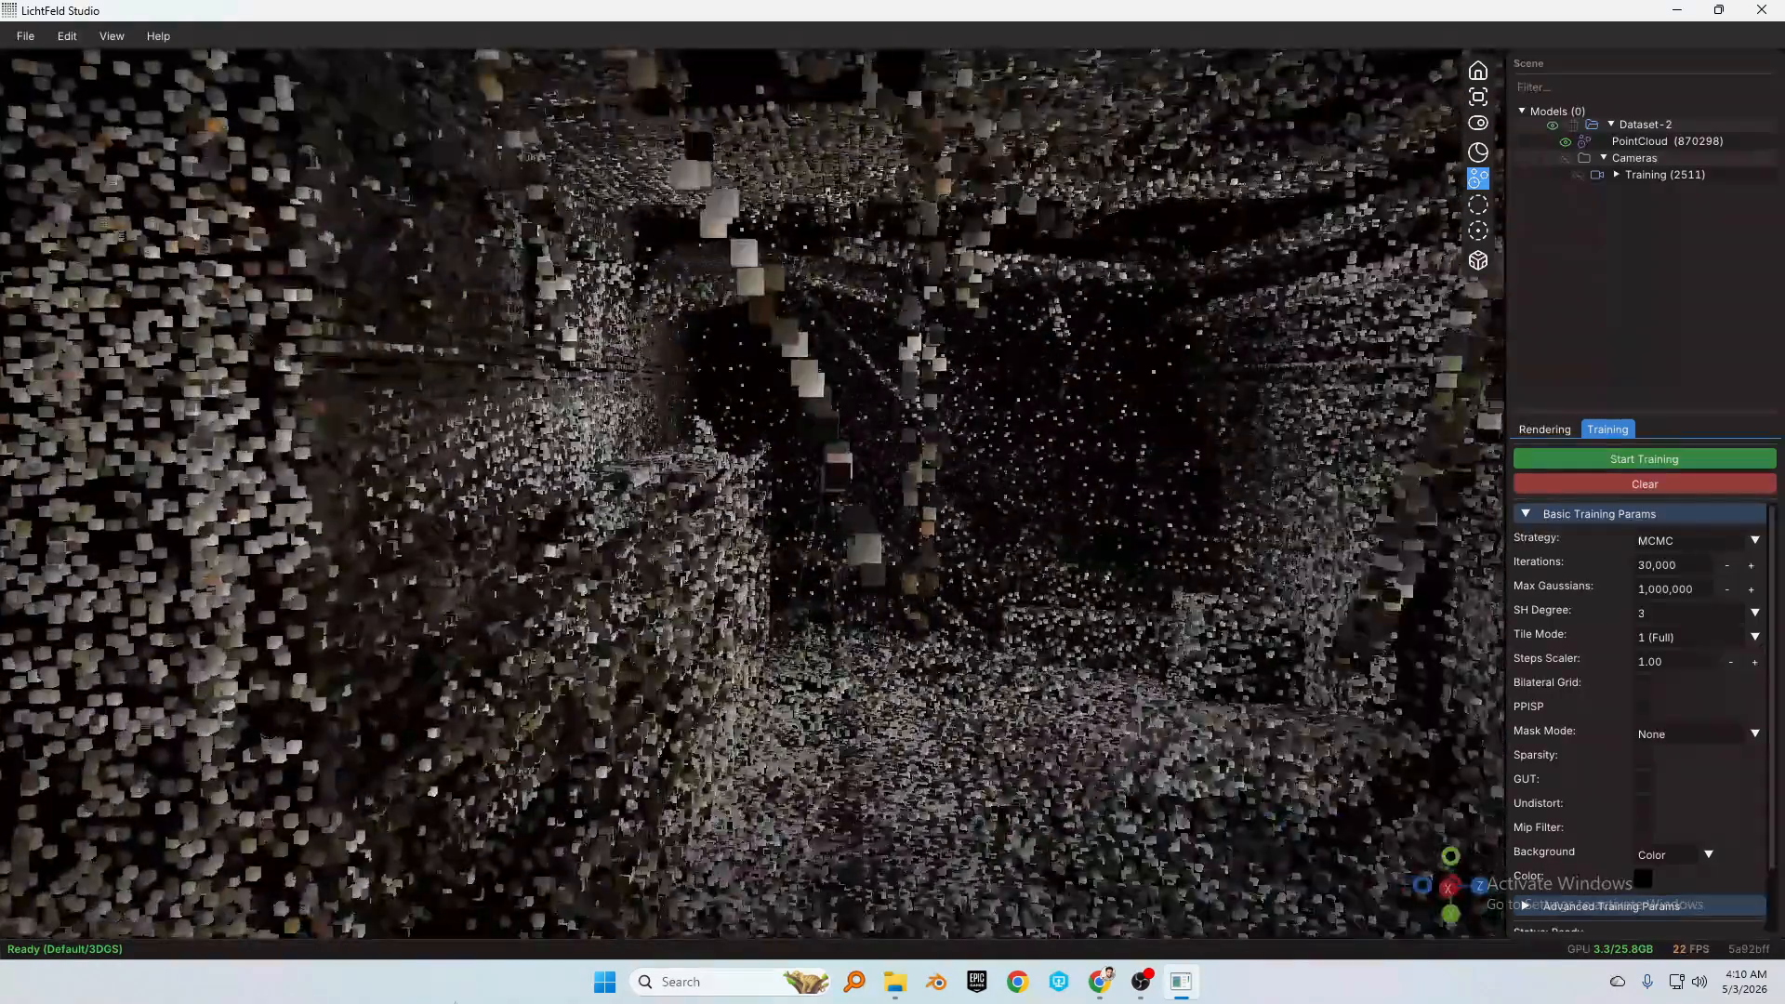
Return to the Derelict Corridor splat in Chrome, move forward along the hallway for comparison and minimize the browser
{"action": "left_click", "coordinate": [1100, 981]}
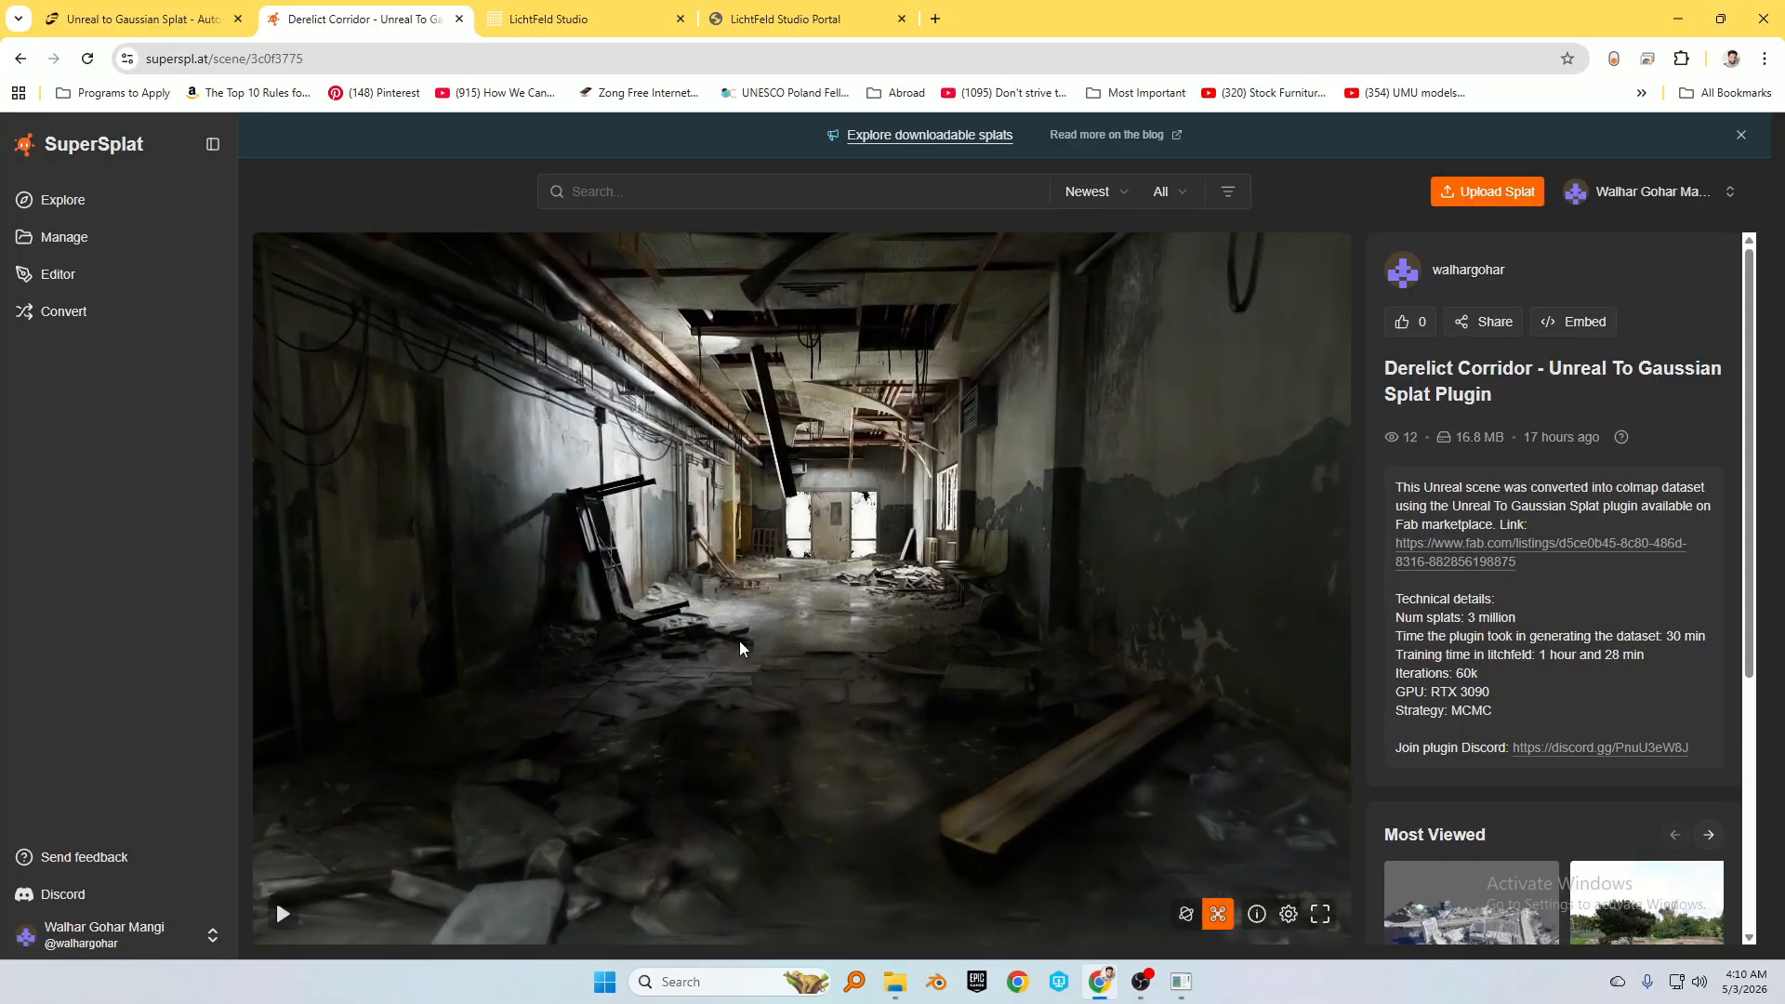
{"action": "left_click_drag", "start_coordinate": [739, 641], "coordinate": [856, 617]}
{"action": "key", "text": "w"}
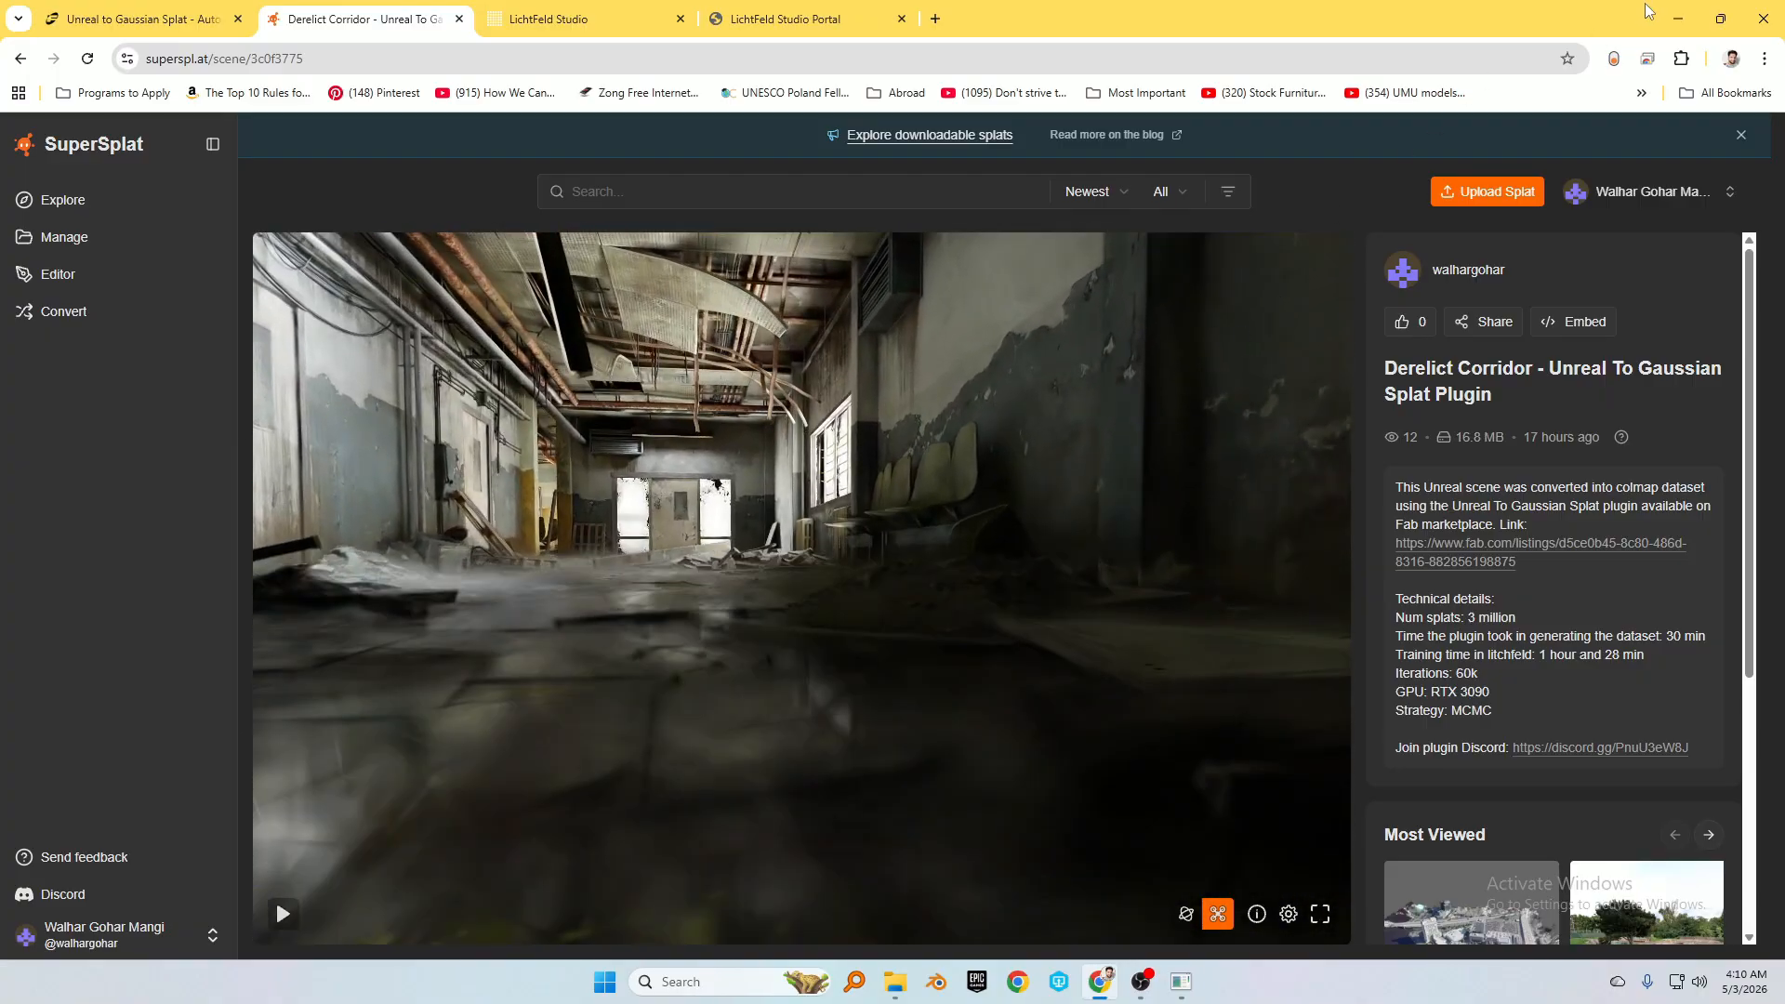
{"action": "left_click", "coordinate": [1678, 19]}
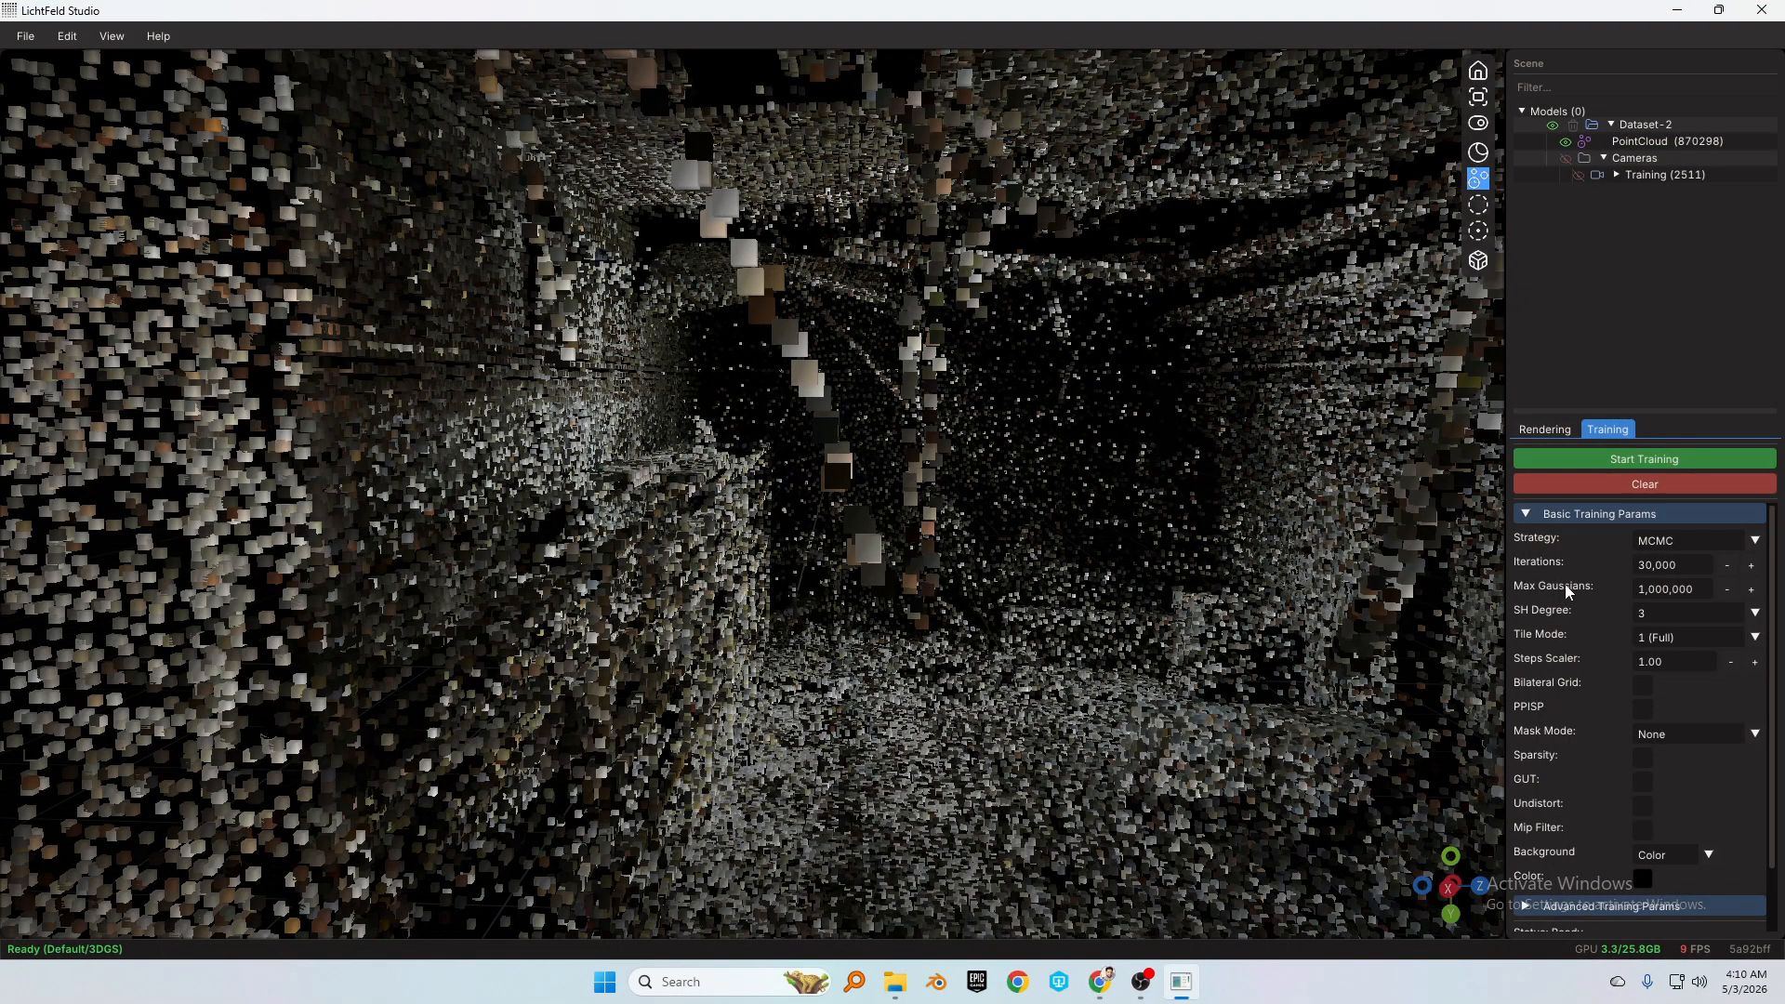
Set the training to 60,000 iterations and a maximum of 3,000,000 Gaussians, and start training
{"action": "left_click", "coordinate": [1643, 567]}
{"action": "left_click", "coordinate": [1635, 570]}
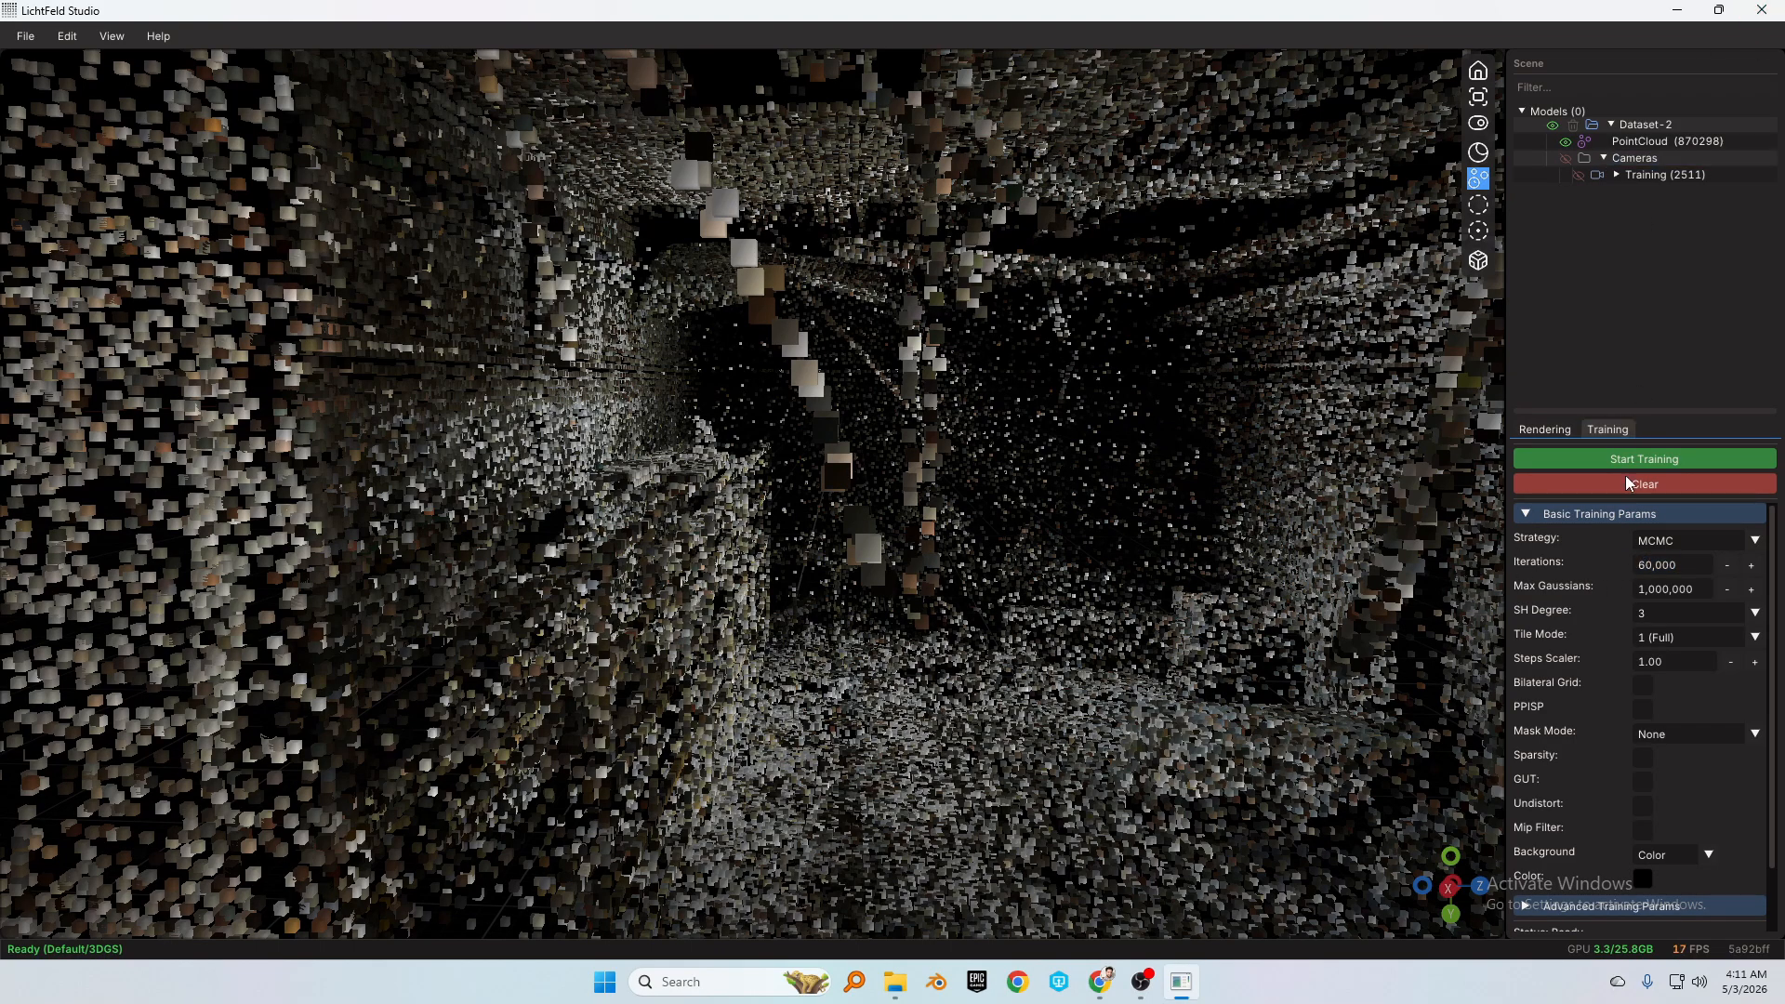
{"action": "key", "text": "Tab"}
{"action": "left_click", "coordinate": [1643, 589]}
{"action": "type", "text": "3"}
{"action": "left_click", "coordinate": [1628, 459]}
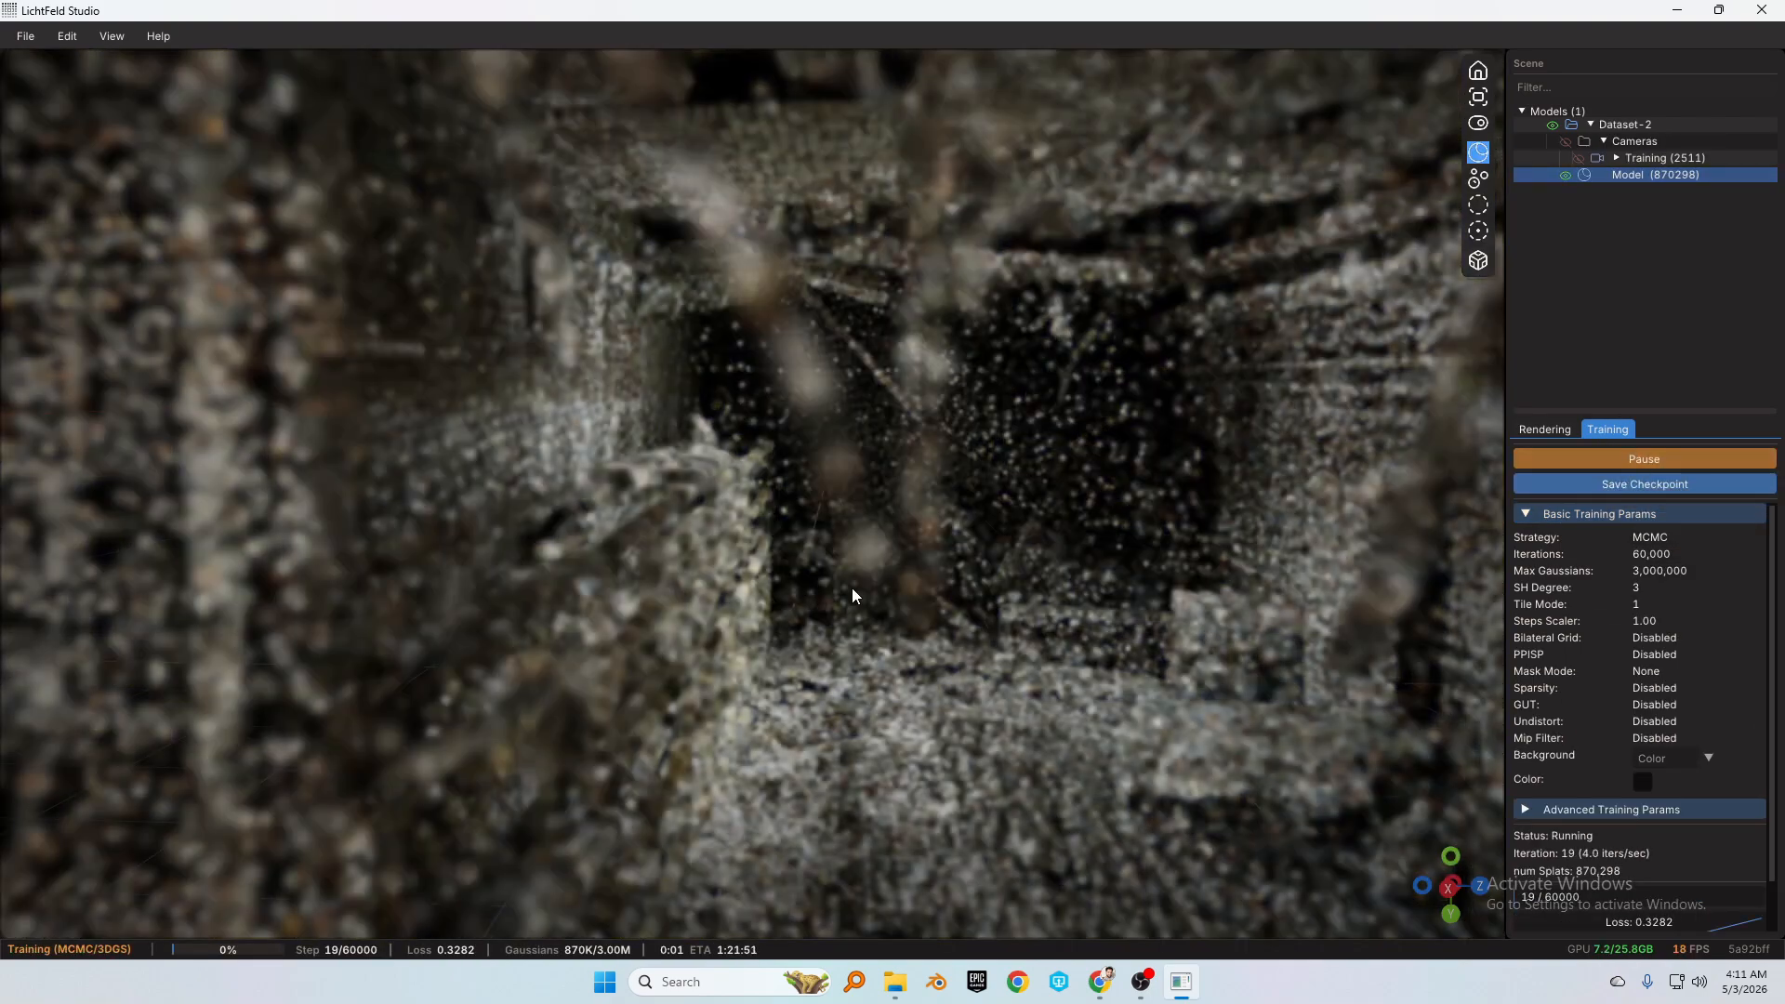
Look around the corridor model from several directions while the training runs
{"action": "left_click_drag", "start_coordinate": [865, 582], "coordinate": [930, 565]}
{"action": "mouse_move", "coordinate": [963, 567]}
{"action": "middle_mouse_down"}
{"action": "mouse_move", "coordinate": [1000, 567]}
{"action": "mouse_move", "coordinate": [931, 565]}
{"action": "middle_mouse_up"}
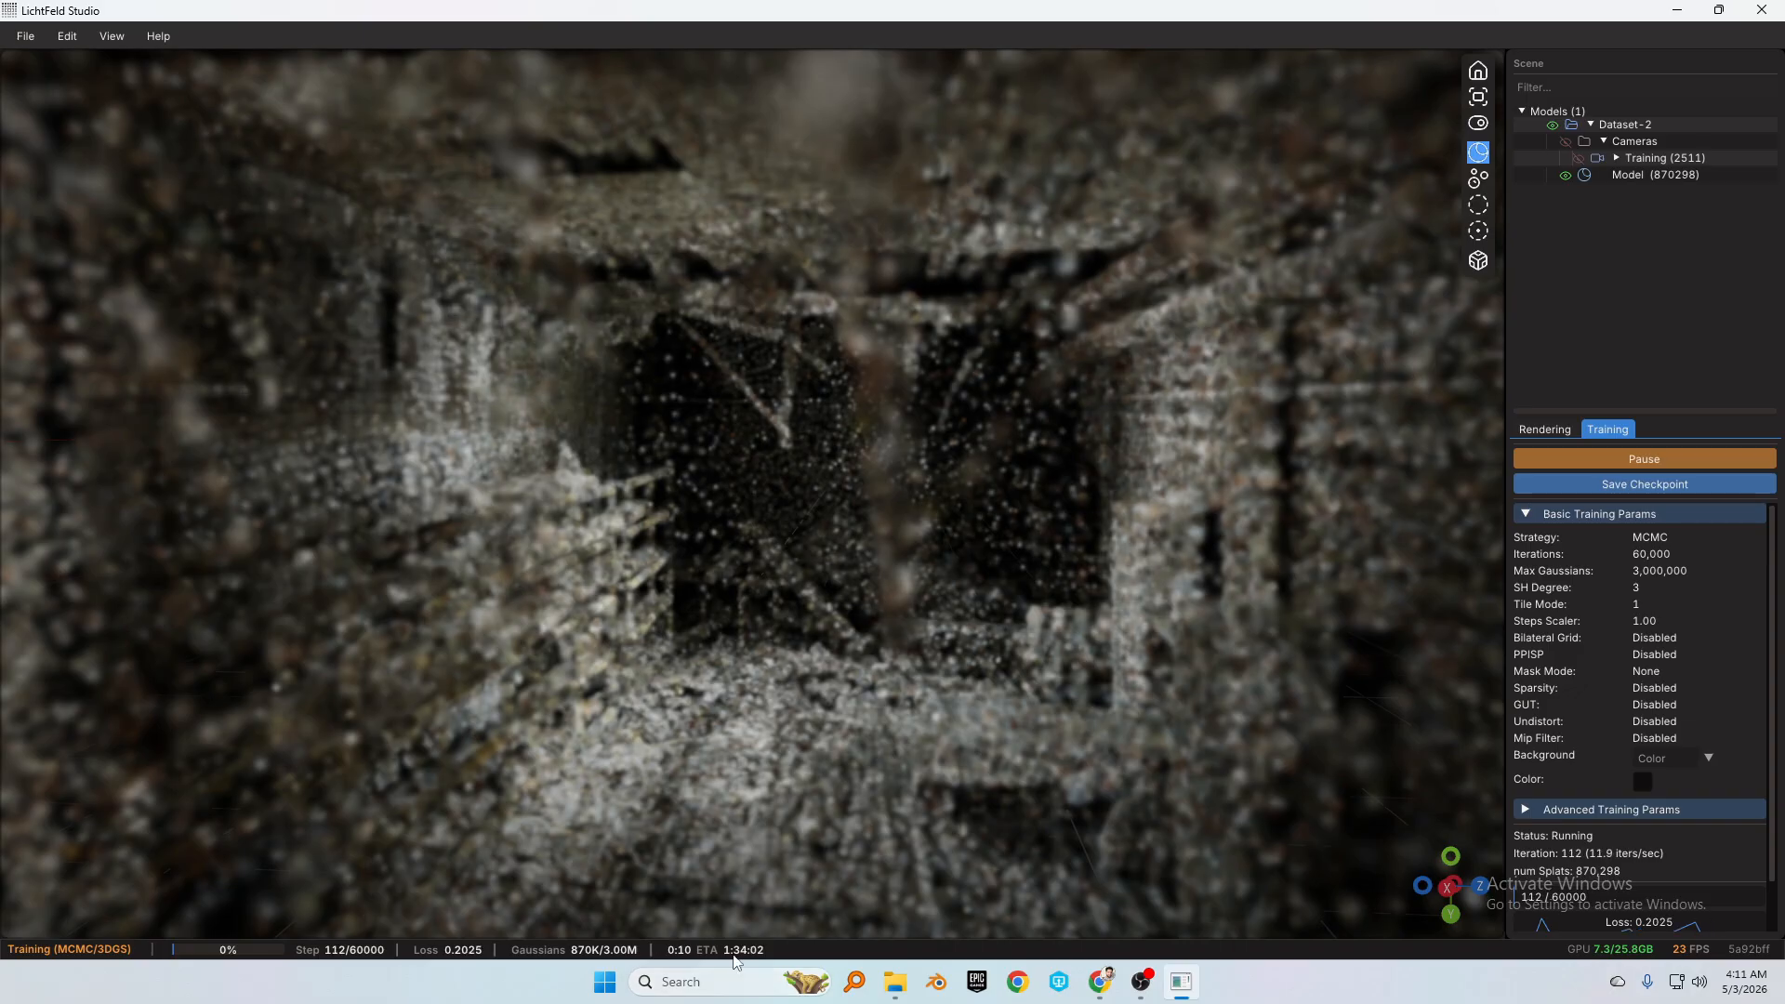
{"action": "middle_click_drag", "start_coordinate": [952, 522], "coordinate": [774, 561]}
{"action": "scroll", "coordinate": [881, 561], "scroll_direction": "up", "scroll_amount": 5}
{"action": "middle_click_drag", "start_coordinate": [893, 534], "coordinate": [778, 574]}
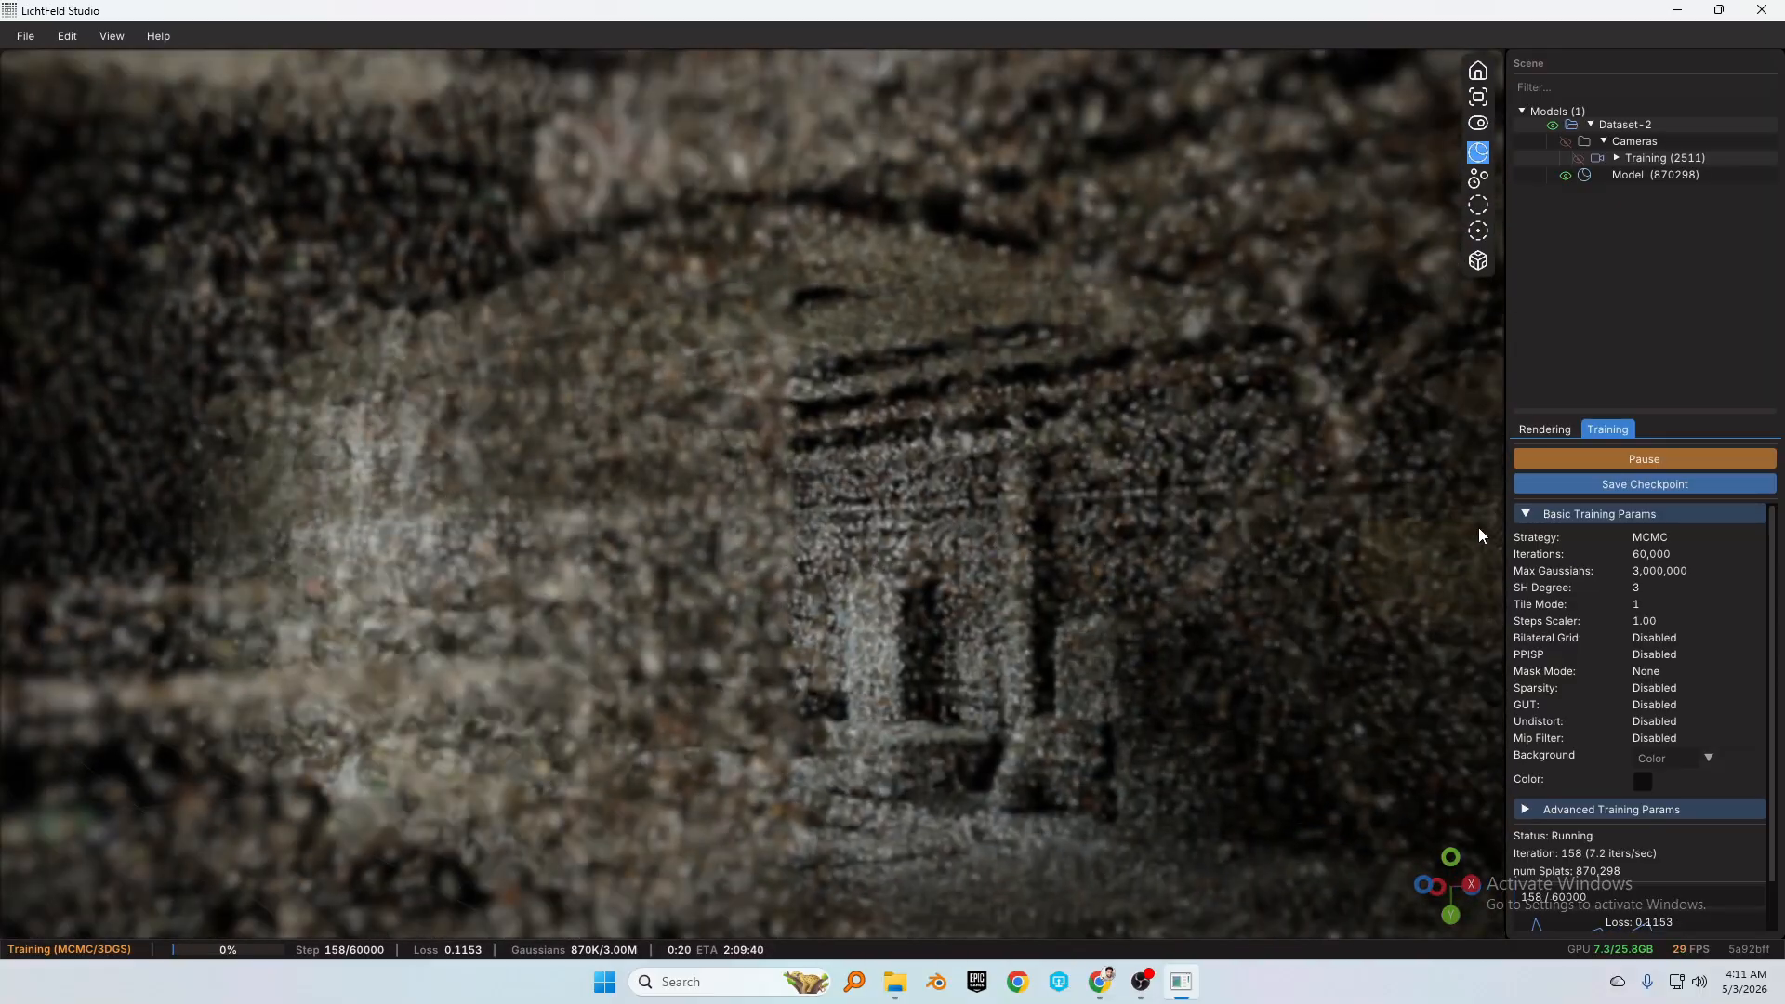
{"action": "middle_click_drag", "start_coordinate": [638, 489], "coordinate": [945, 534]}
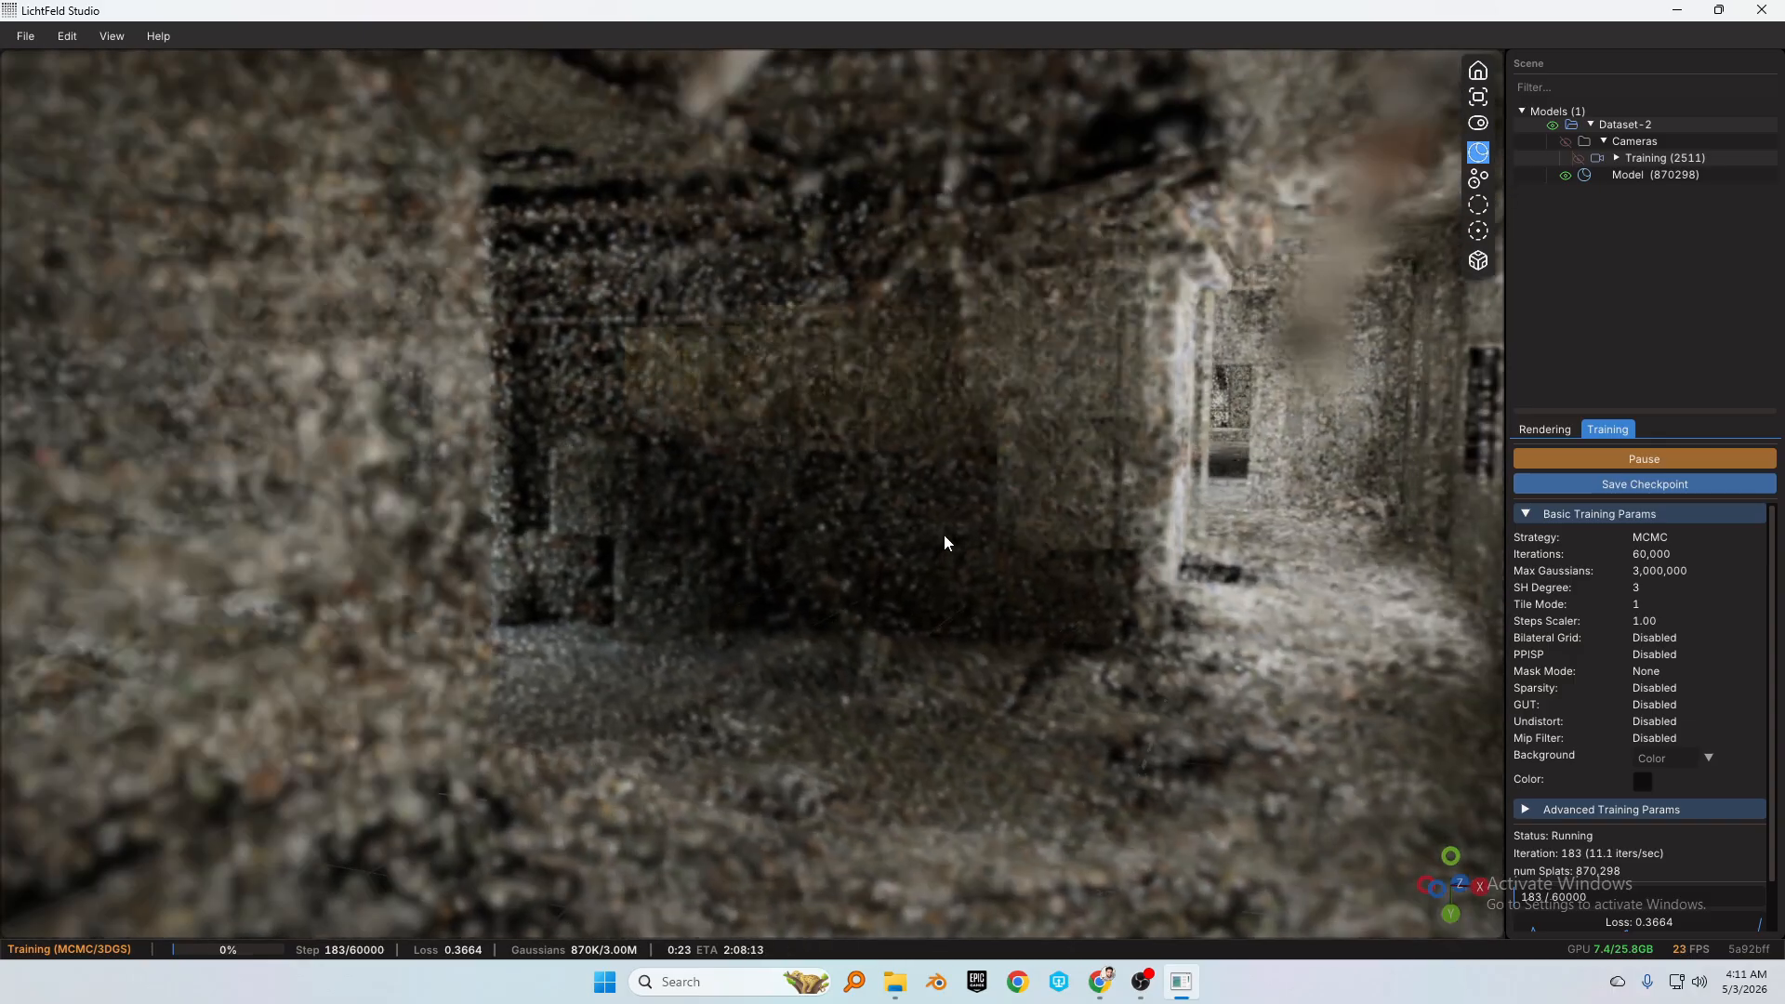
Pause the training and close LichtFeld Studio
{"action": "left_click", "coordinate": [1581, 459]}
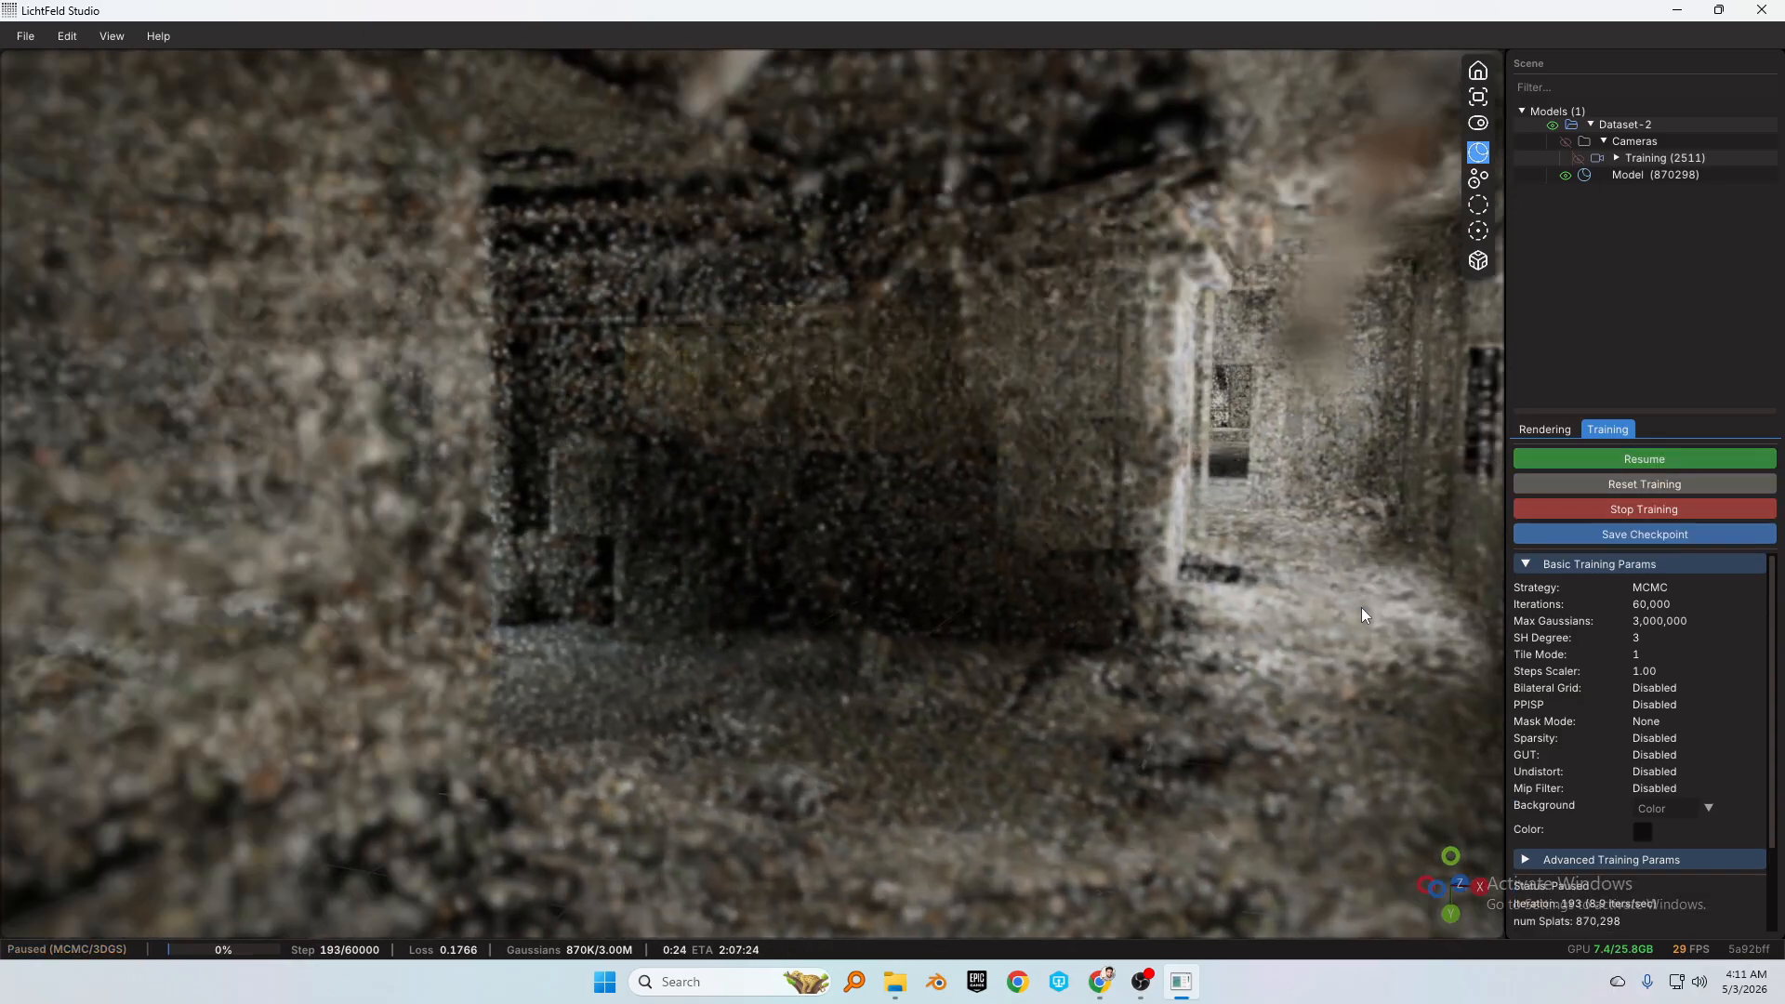
{"action": "left_click", "coordinate": [1766, 11]}
{"action": "left_click", "coordinate": [944, 528]}
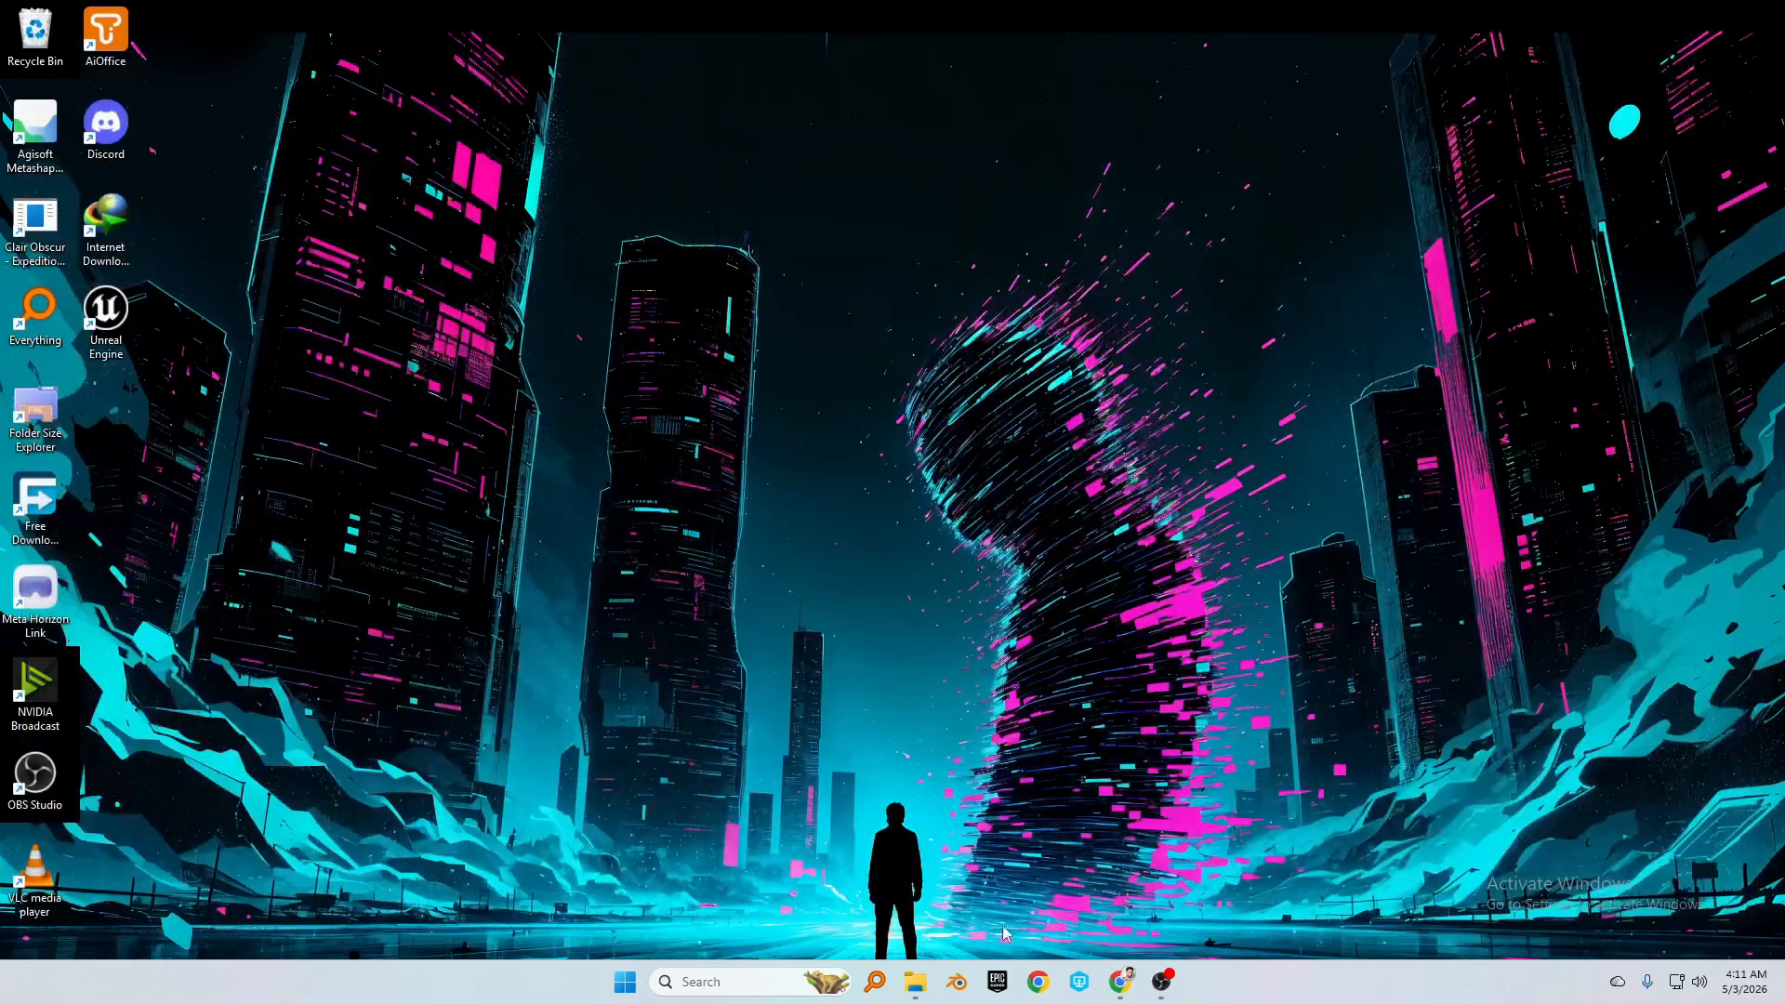
Open the Dataset-2 output folder in File Explorer and select splat_60000.ply
{"action": "left_click", "coordinate": [916, 982]}
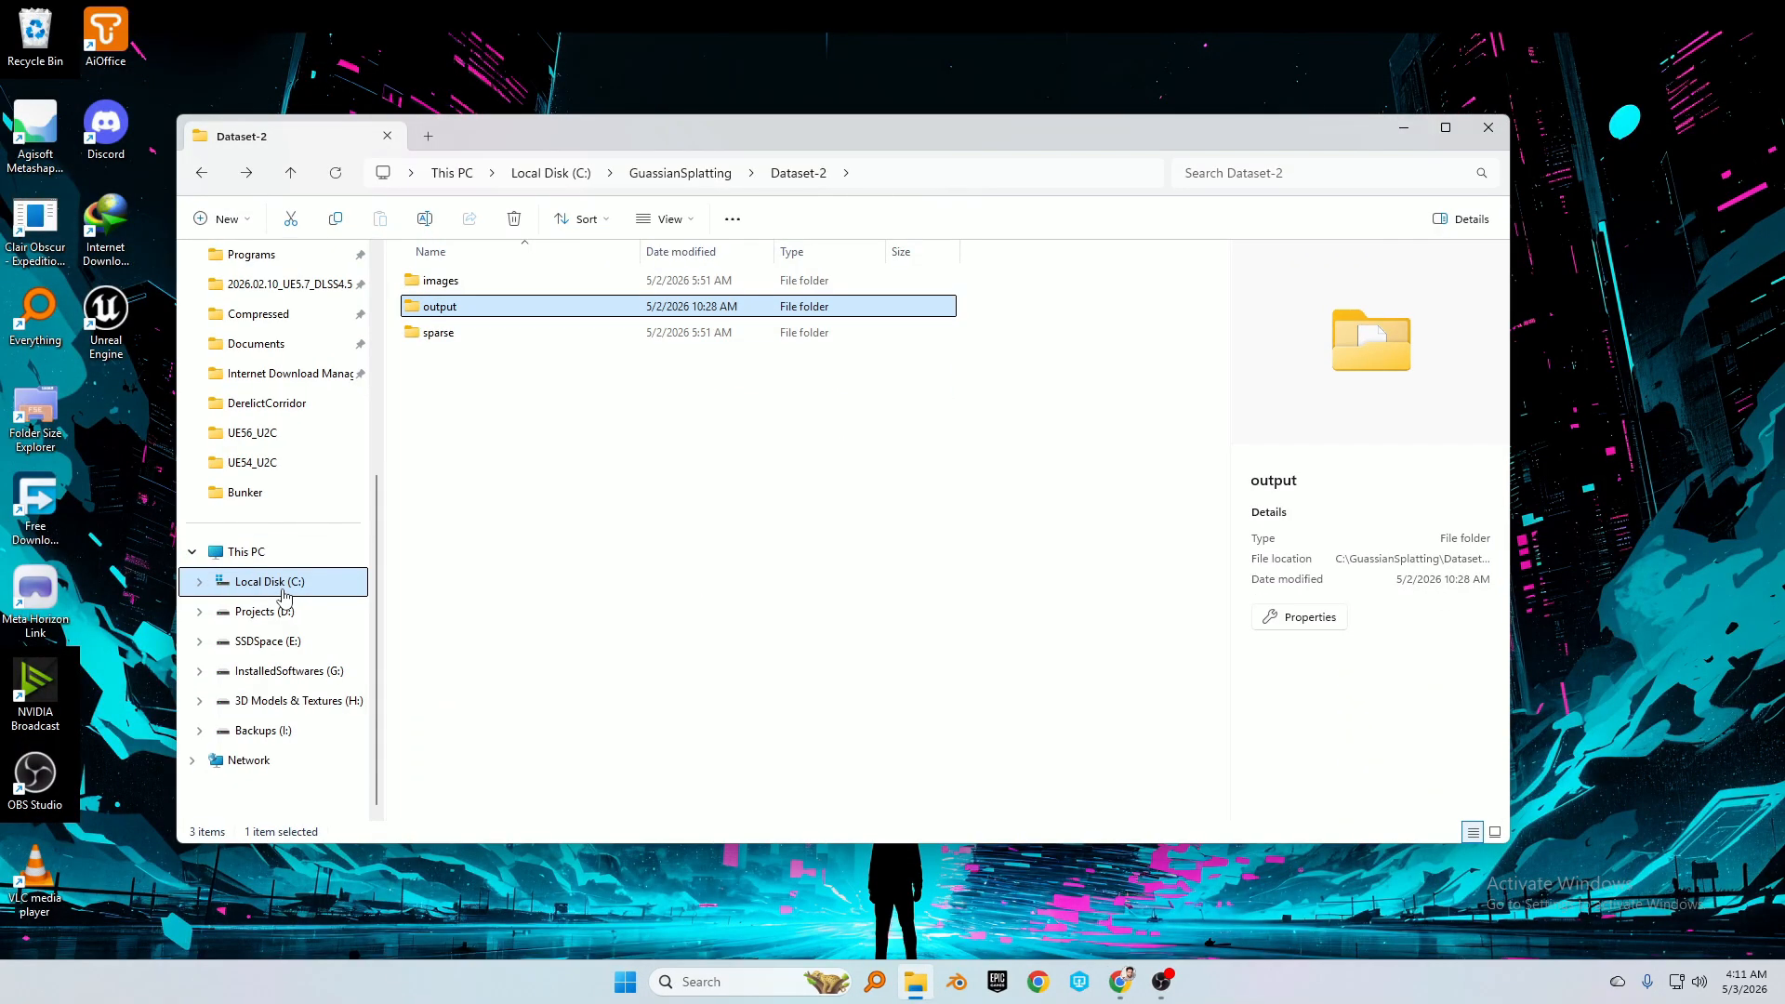
{"action": "left_click", "coordinate": [611, 448]}
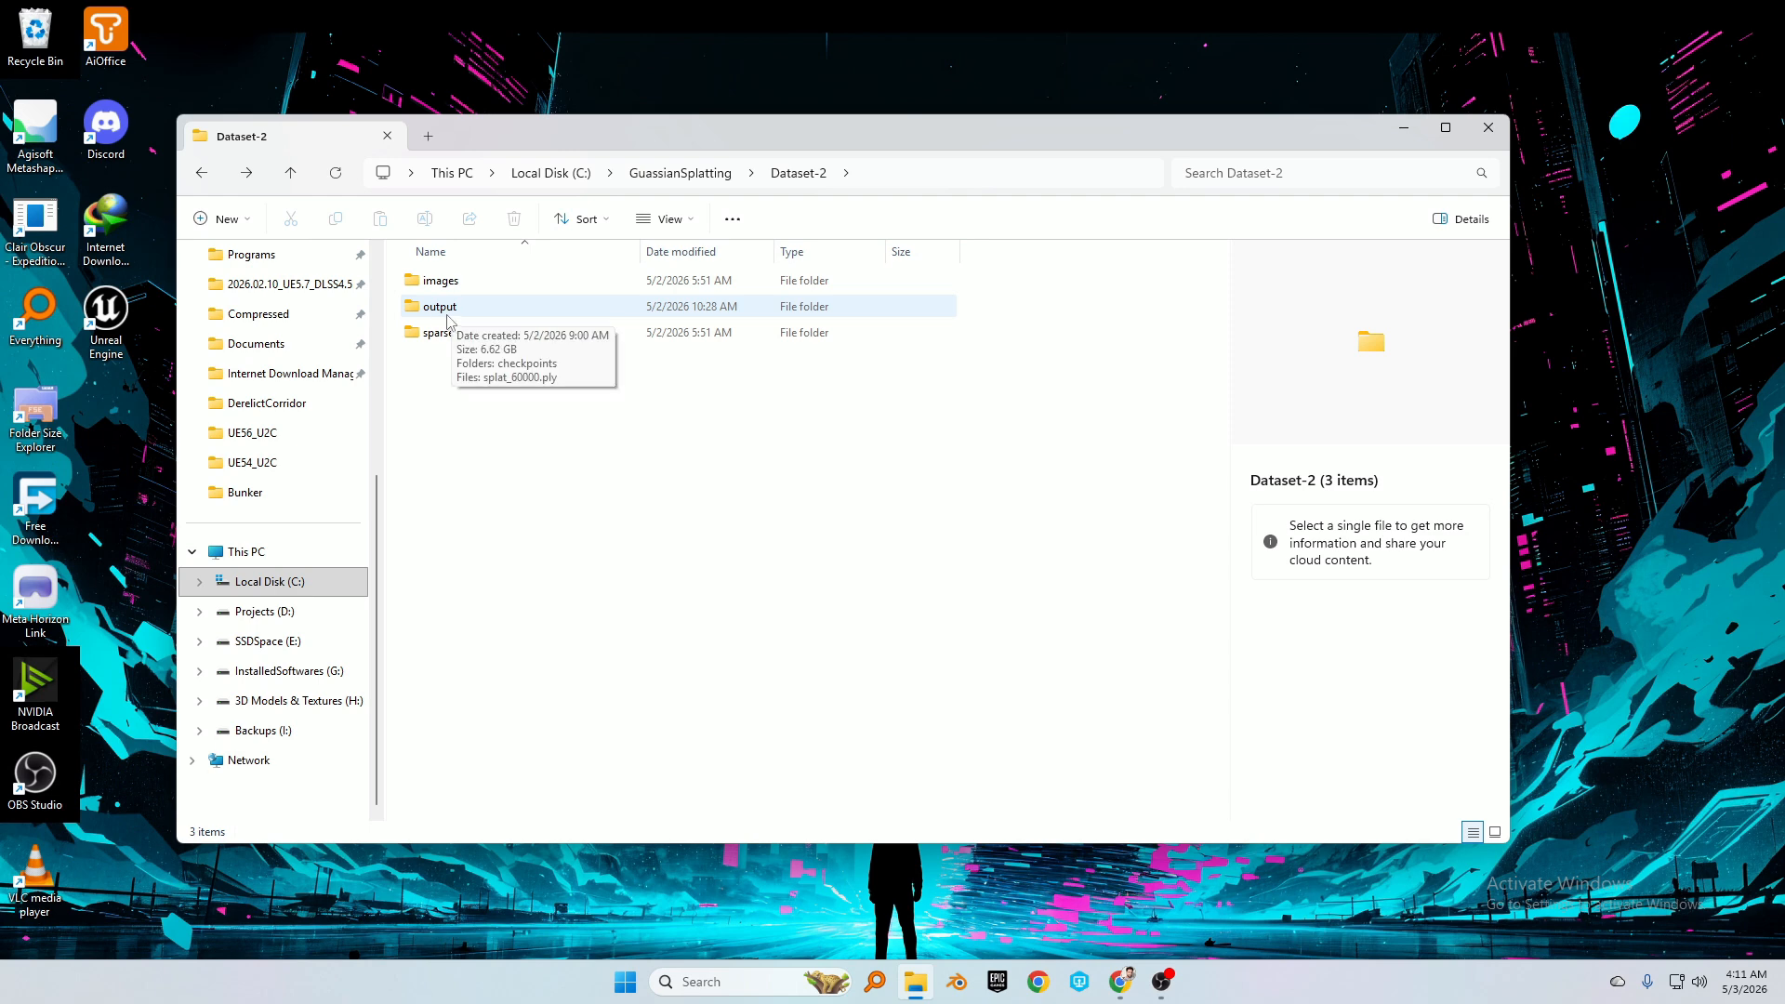
{"action": "double_click", "coordinate": [455, 310]}
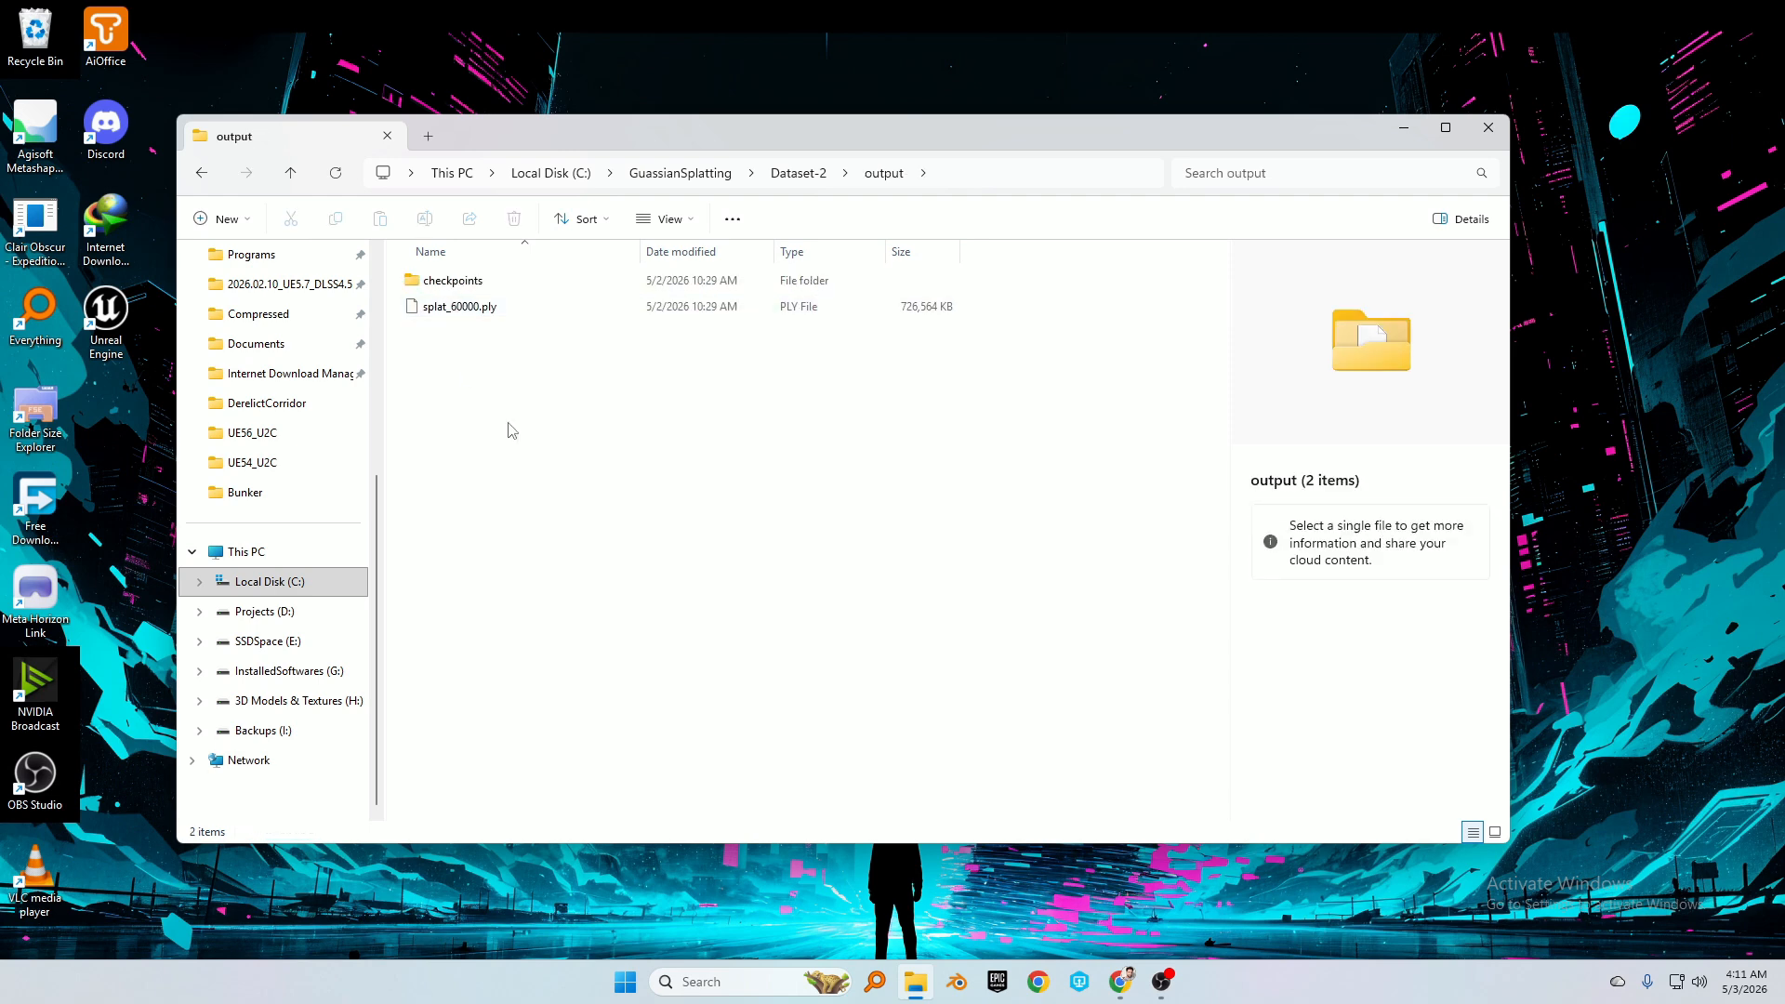
{"action": "left_click", "coordinate": [454, 307]}
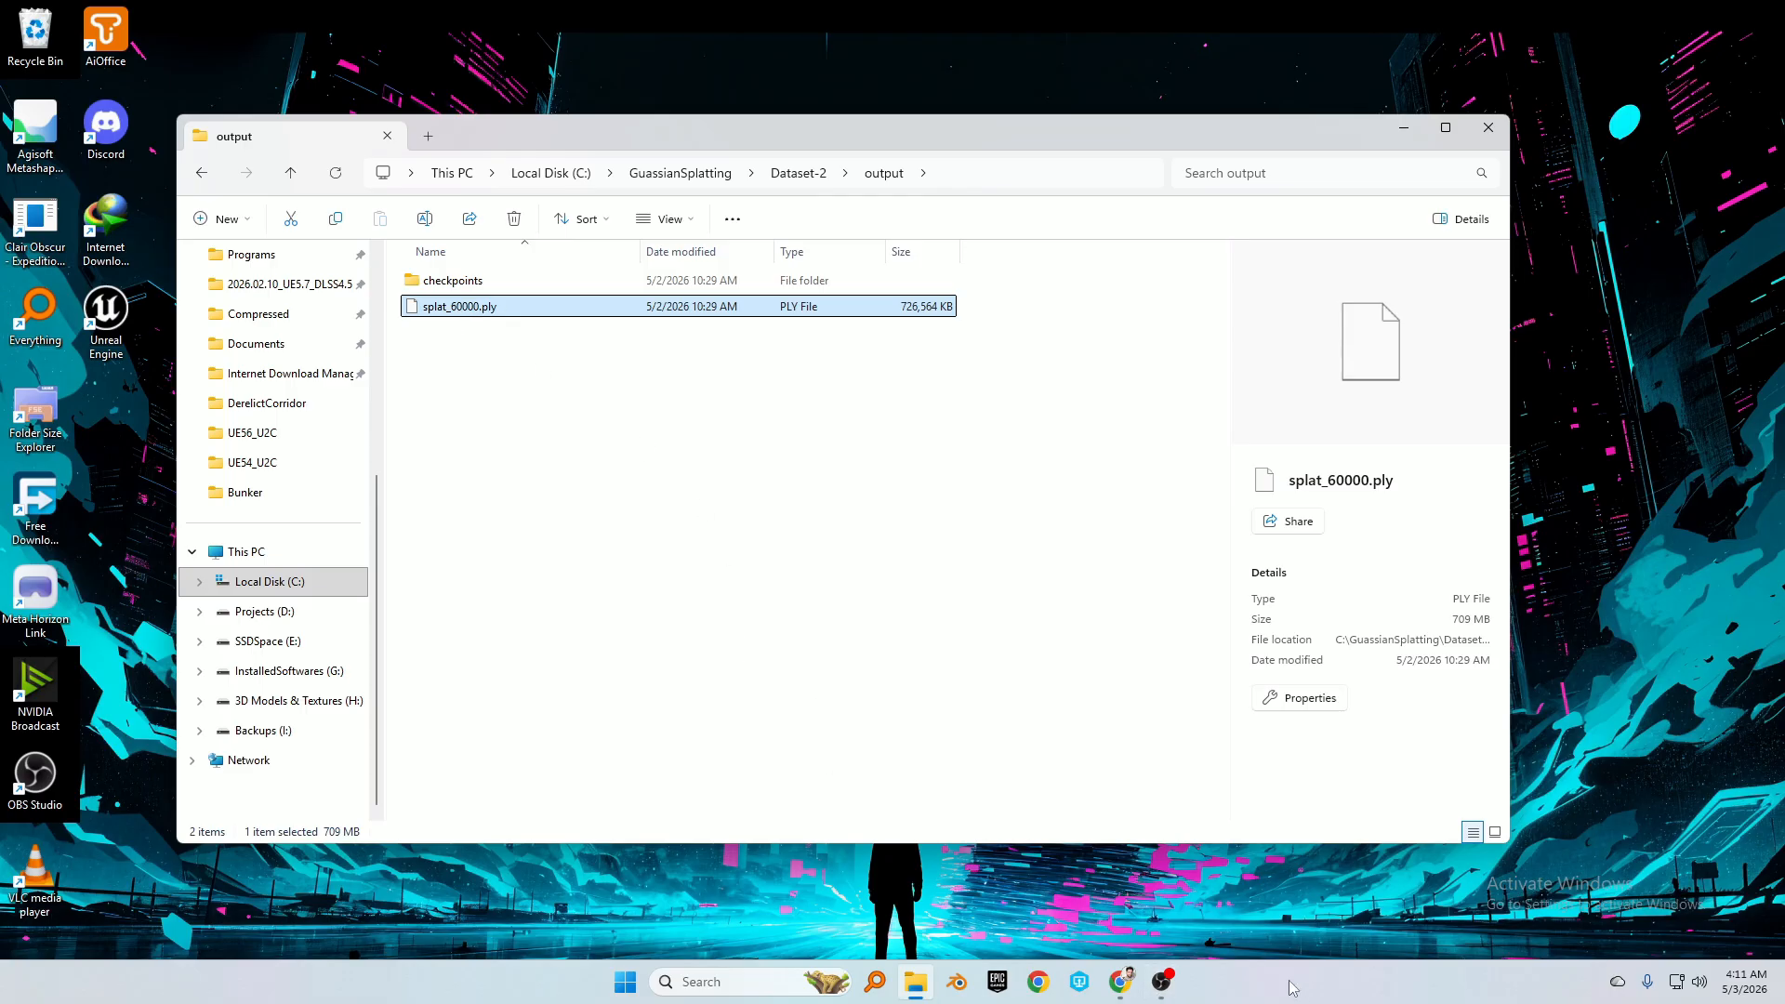
Switch to Chrome and open the SuperSplat editor in a new tab
{"action": "left_click", "coordinate": [1123, 983]}
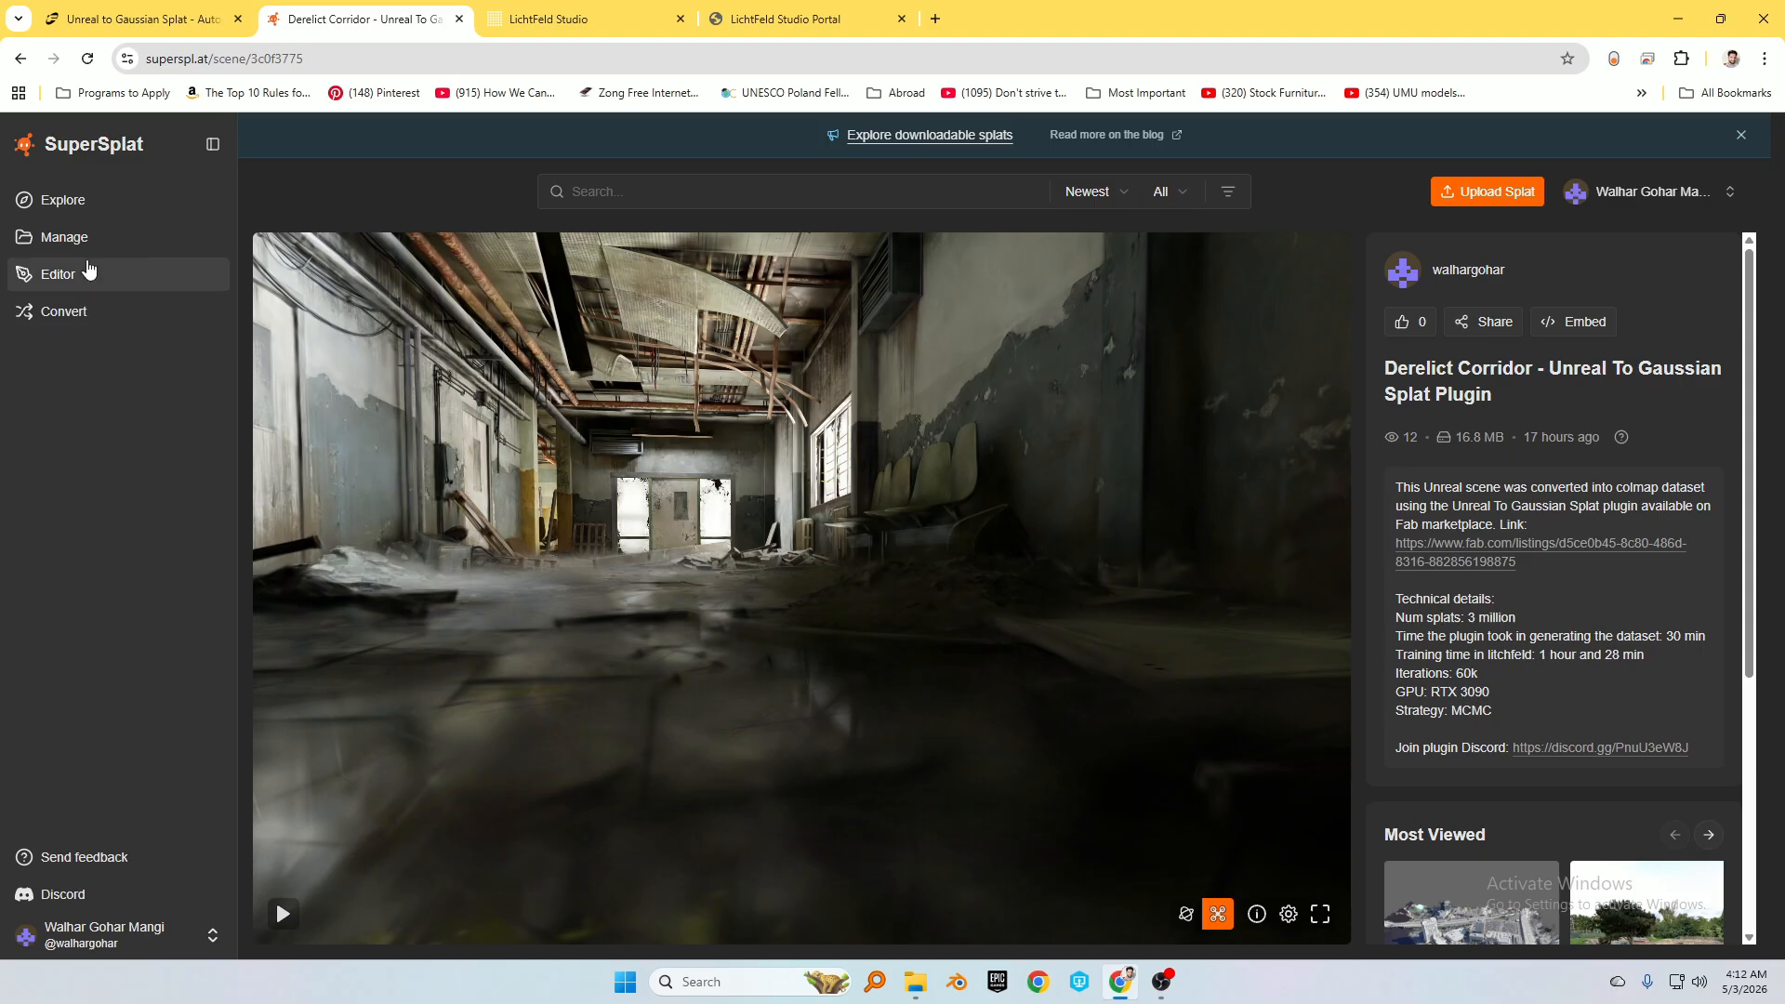
{"action": "left_click", "coordinate": [936, 19]}
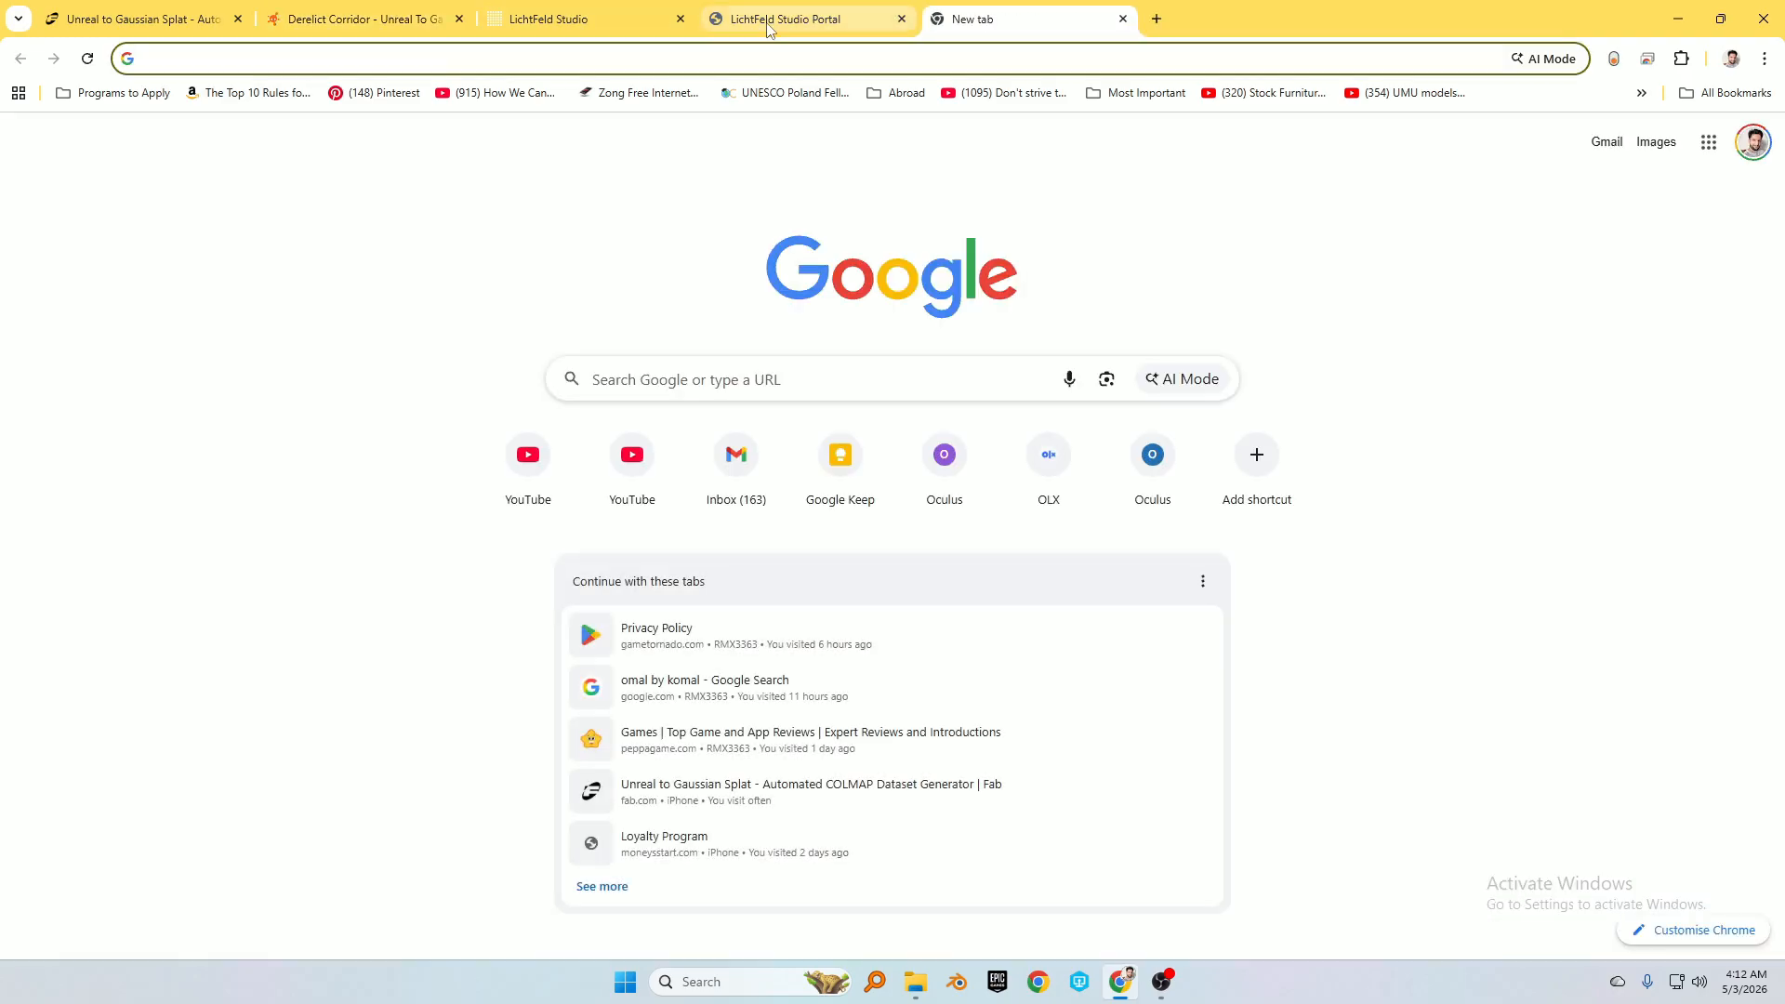
{"action": "type", "text": "su"}
{"action": "key", "text": "Return"}
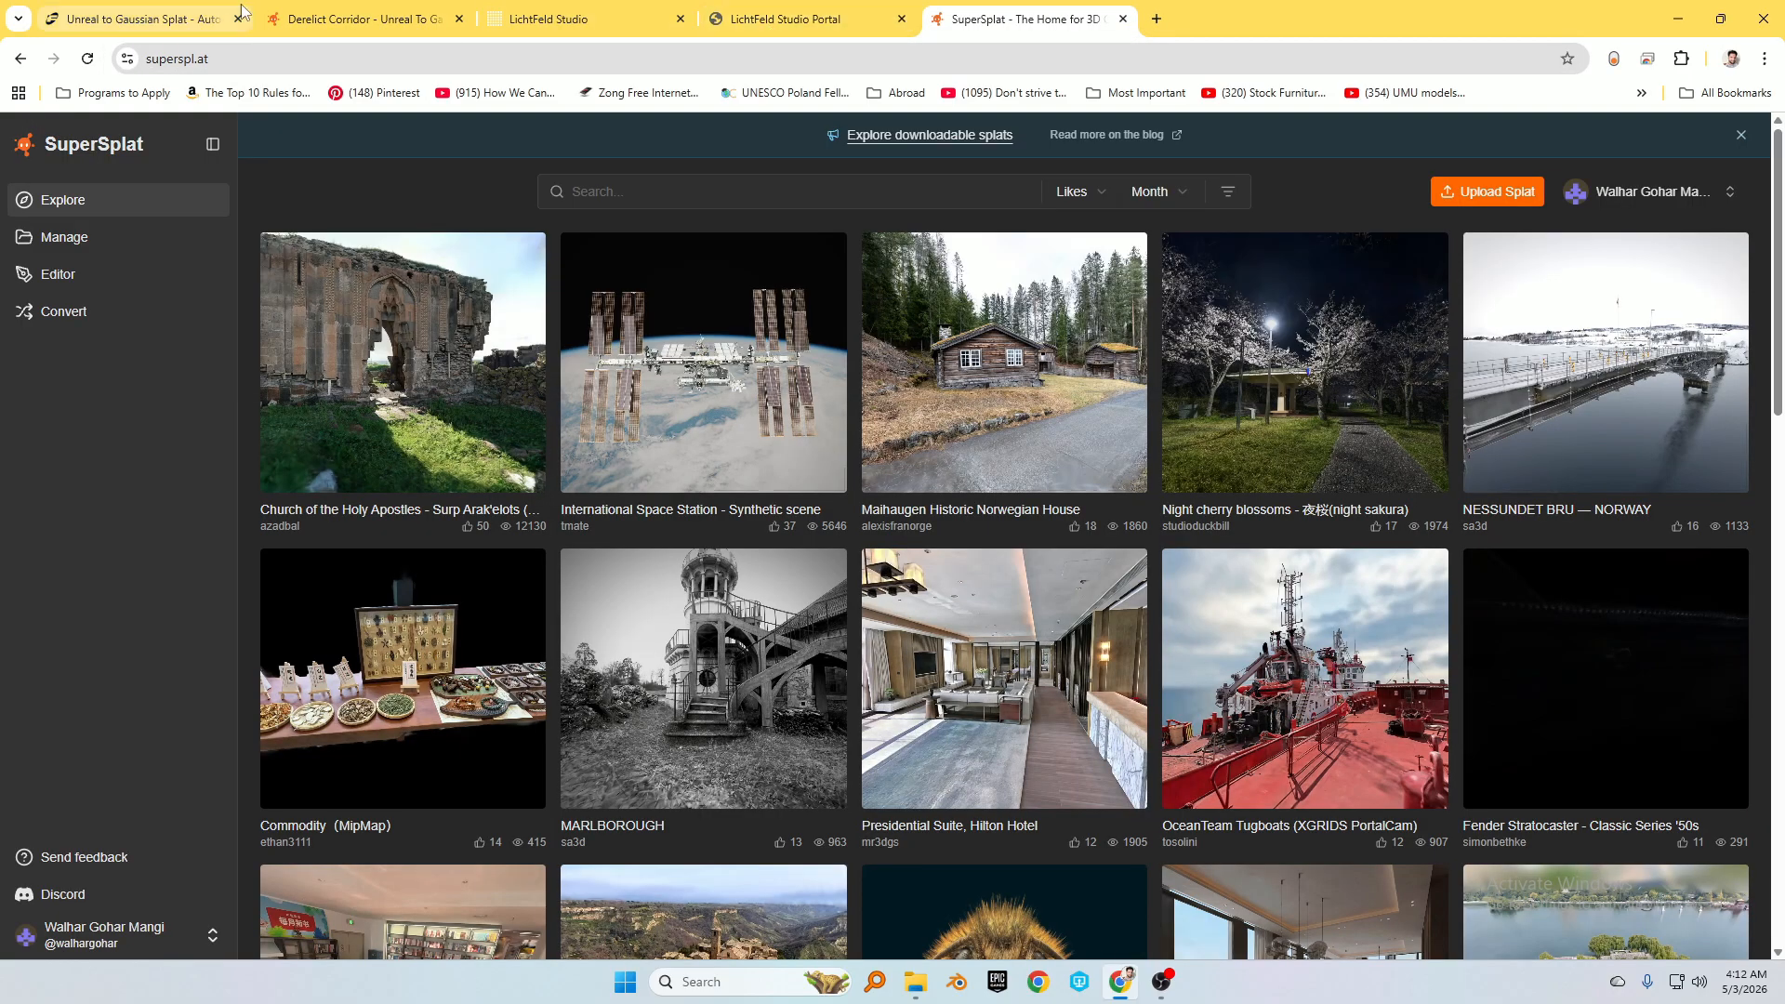
{"action": "left_click", "coordinate": [61, 275]}
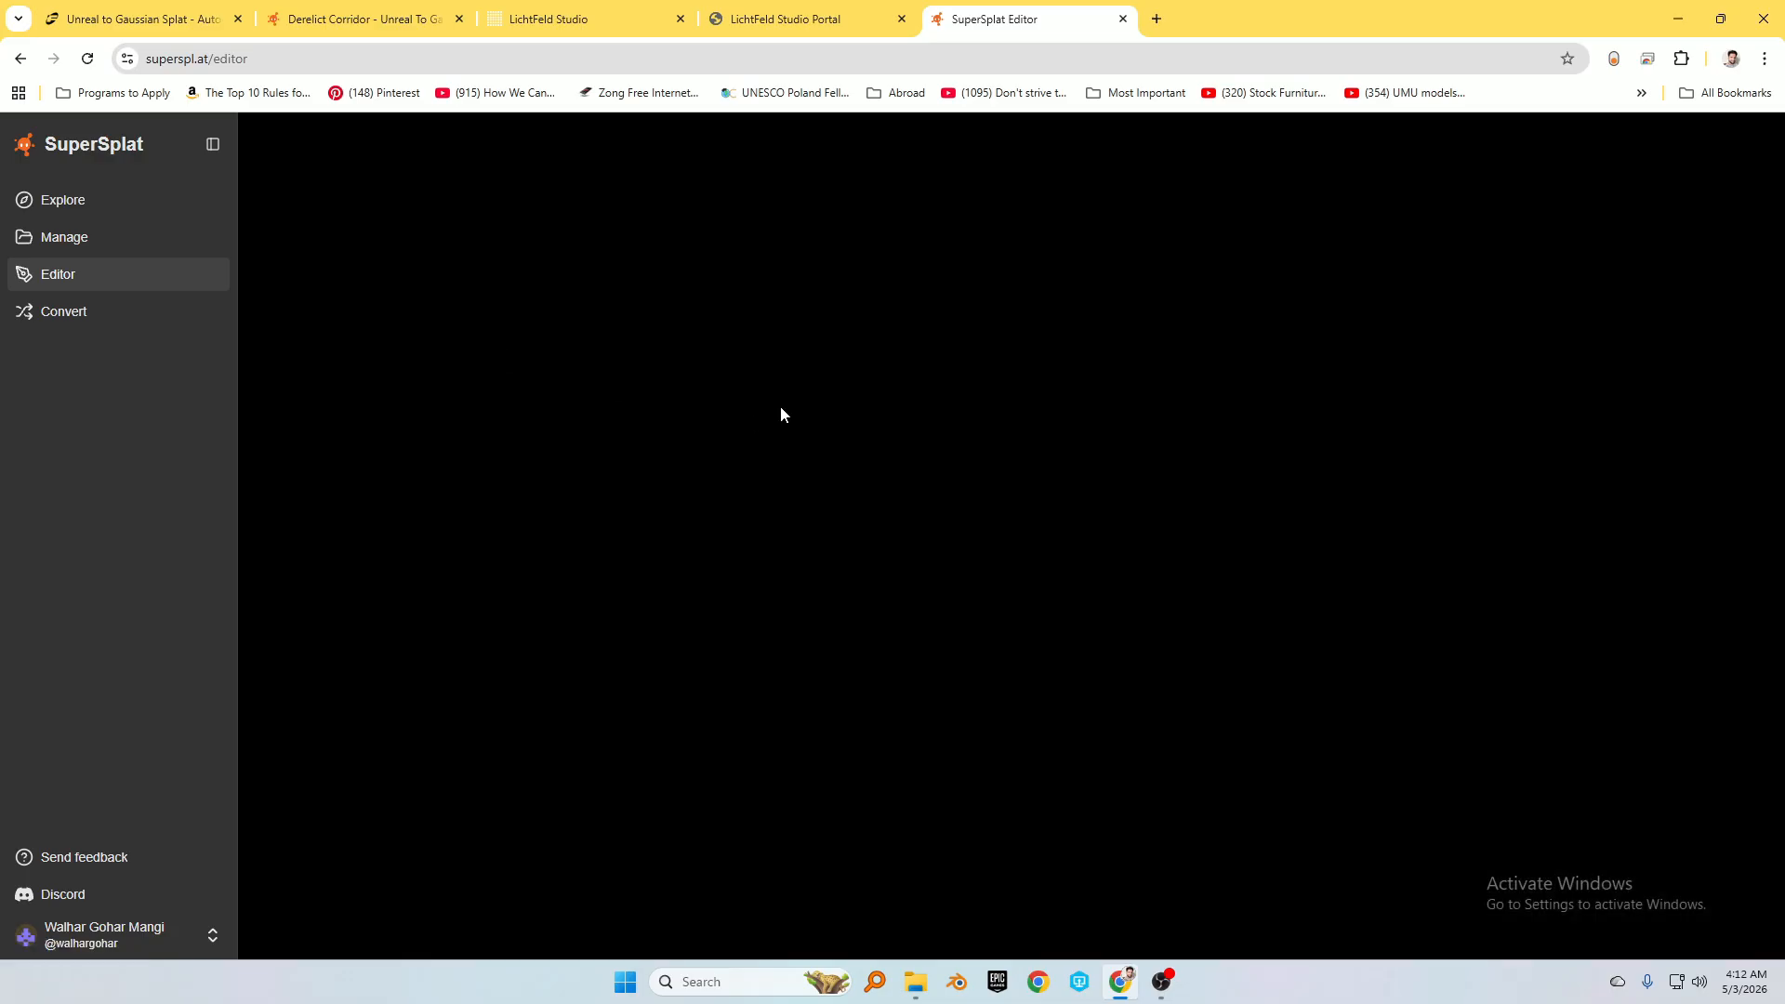
Load splat_60000.ply from the output folder into the SuperSplat editor and bring the splat into view
{"action": "left_click", "coordinate": [917, 986]}
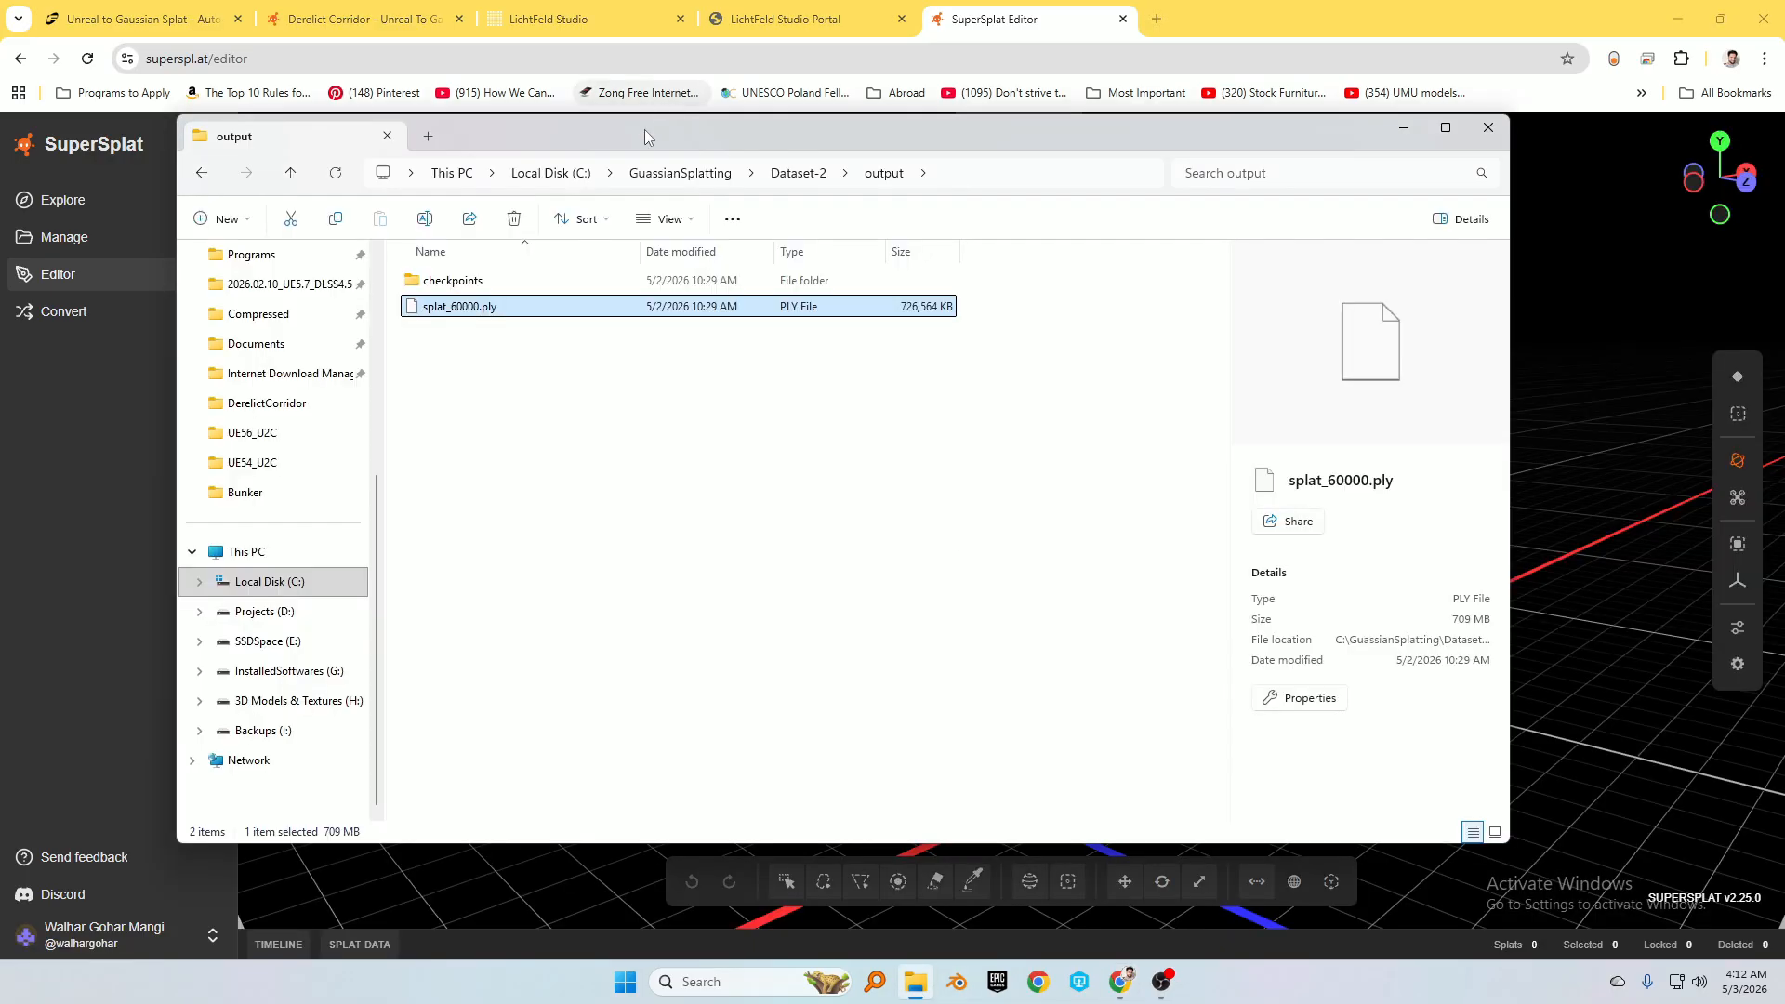
{"action": "left_click_drag", "start_coordinate": [645, 131], "coordinate": [1529, 325]}
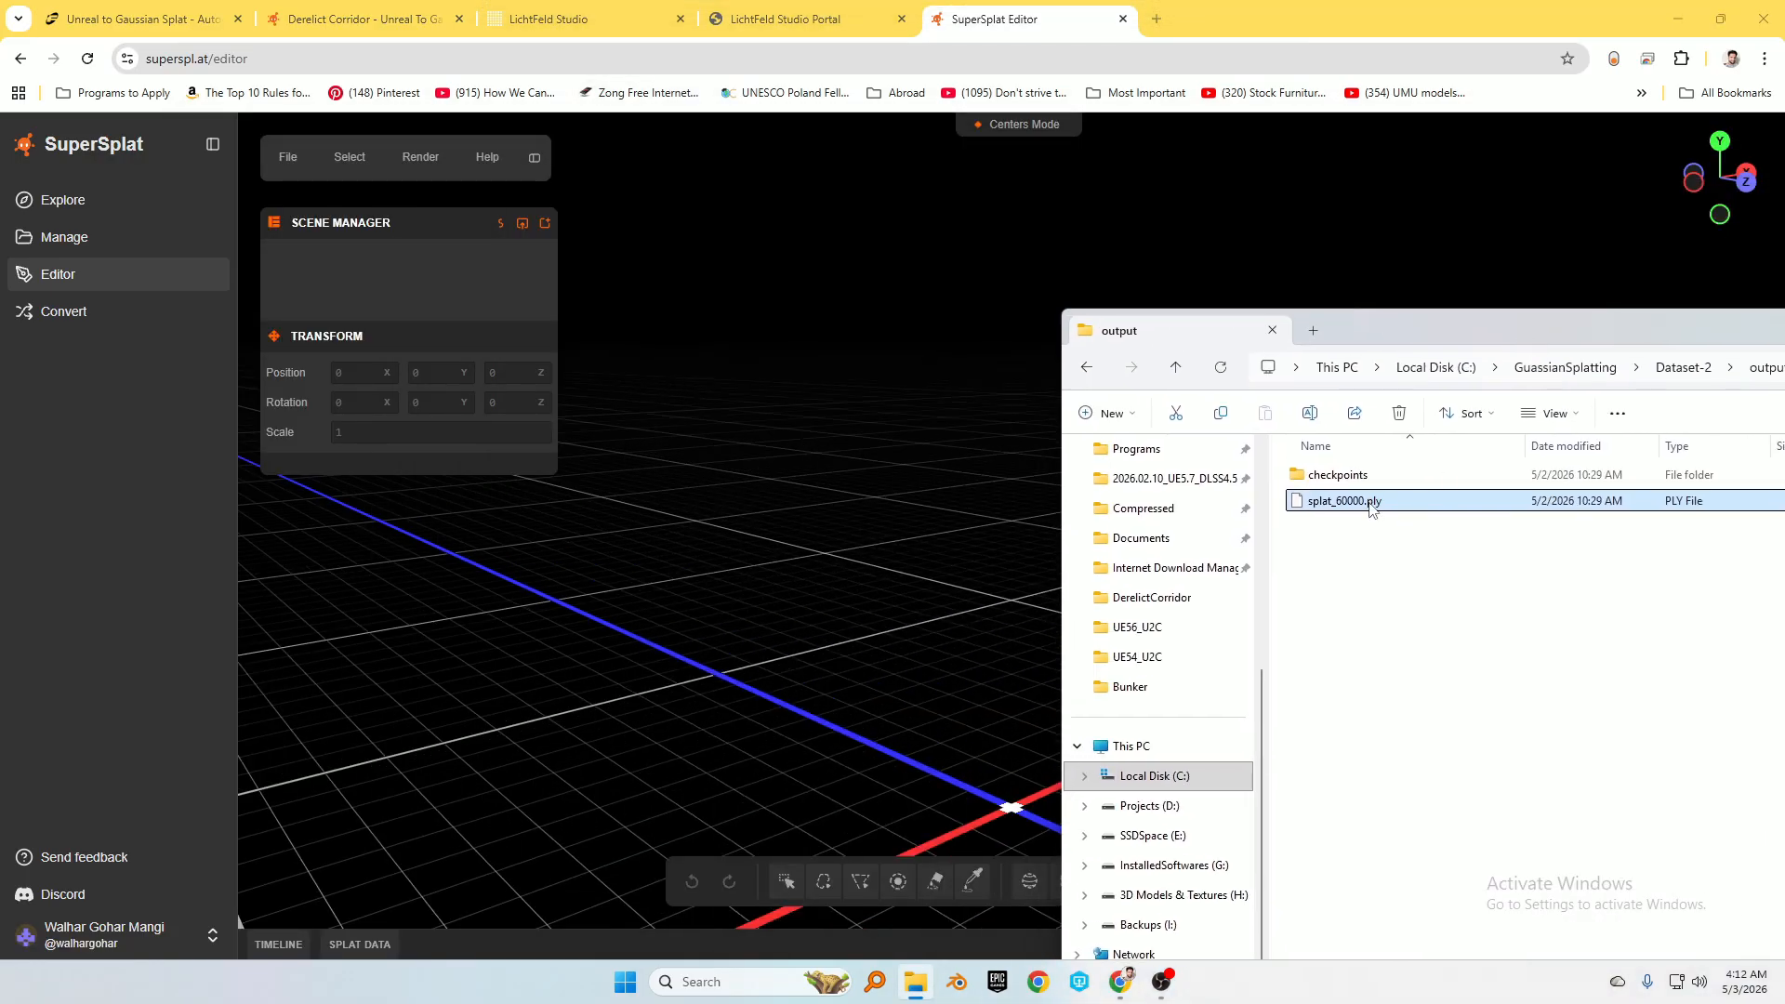
{"action": "left_click_drag", "start_coordinate": [1371, 507], "coordinate": [850, 415]}
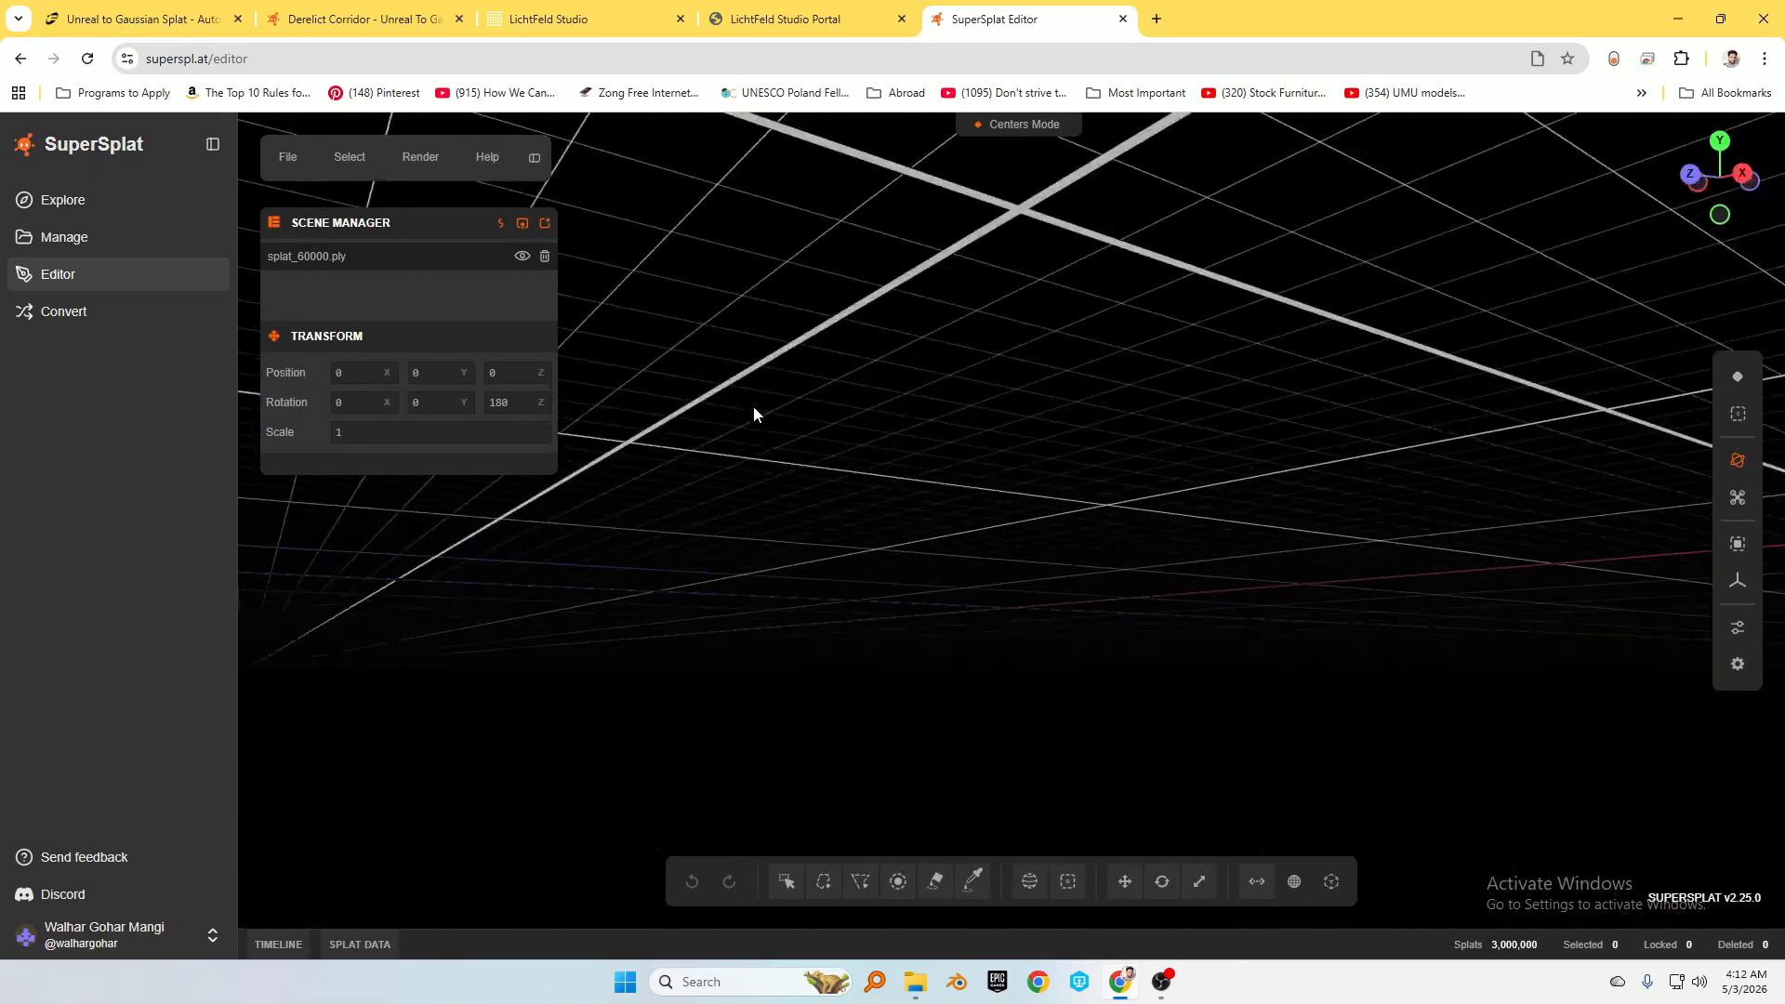
{"action": "left_click_drag", "start_coordinate": [753, 407], "coordinate": [1086, 476]}
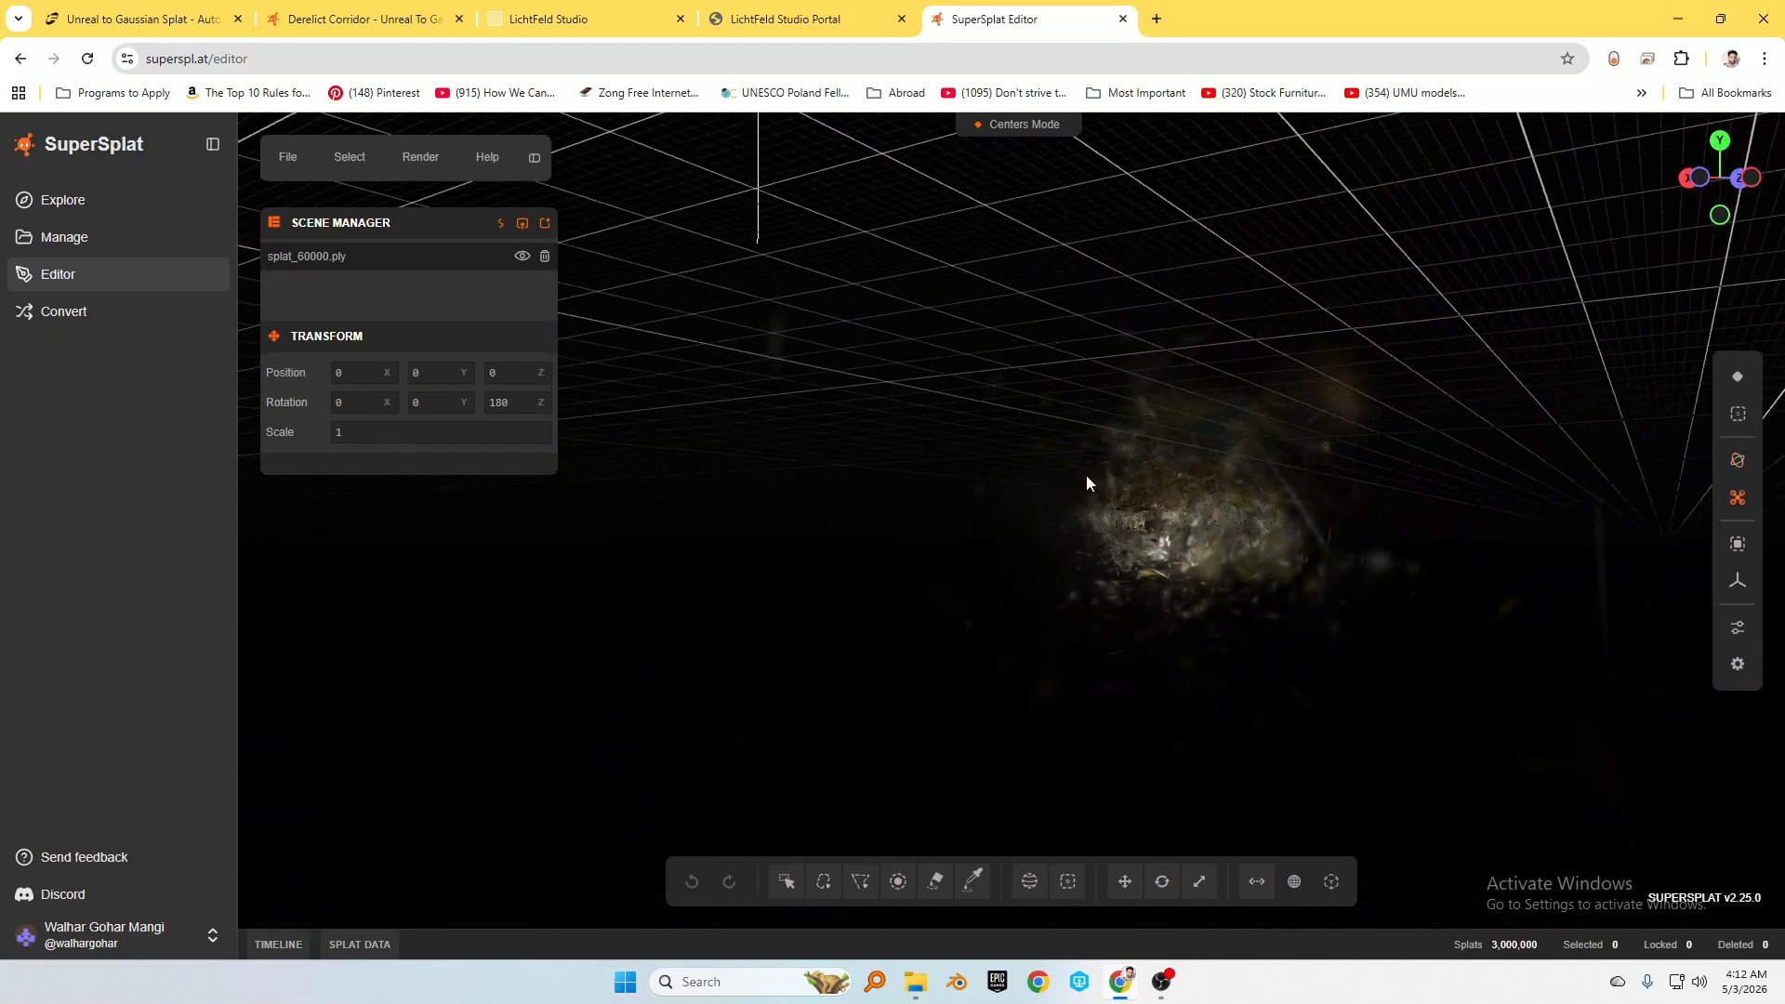
Fly into the loaded splat in the editor to inspect the derelict corridor's interior
{"action": "scroll", "coordinate": [1203, 490], "scroll_direction": "up", "scroll_amount": 10}
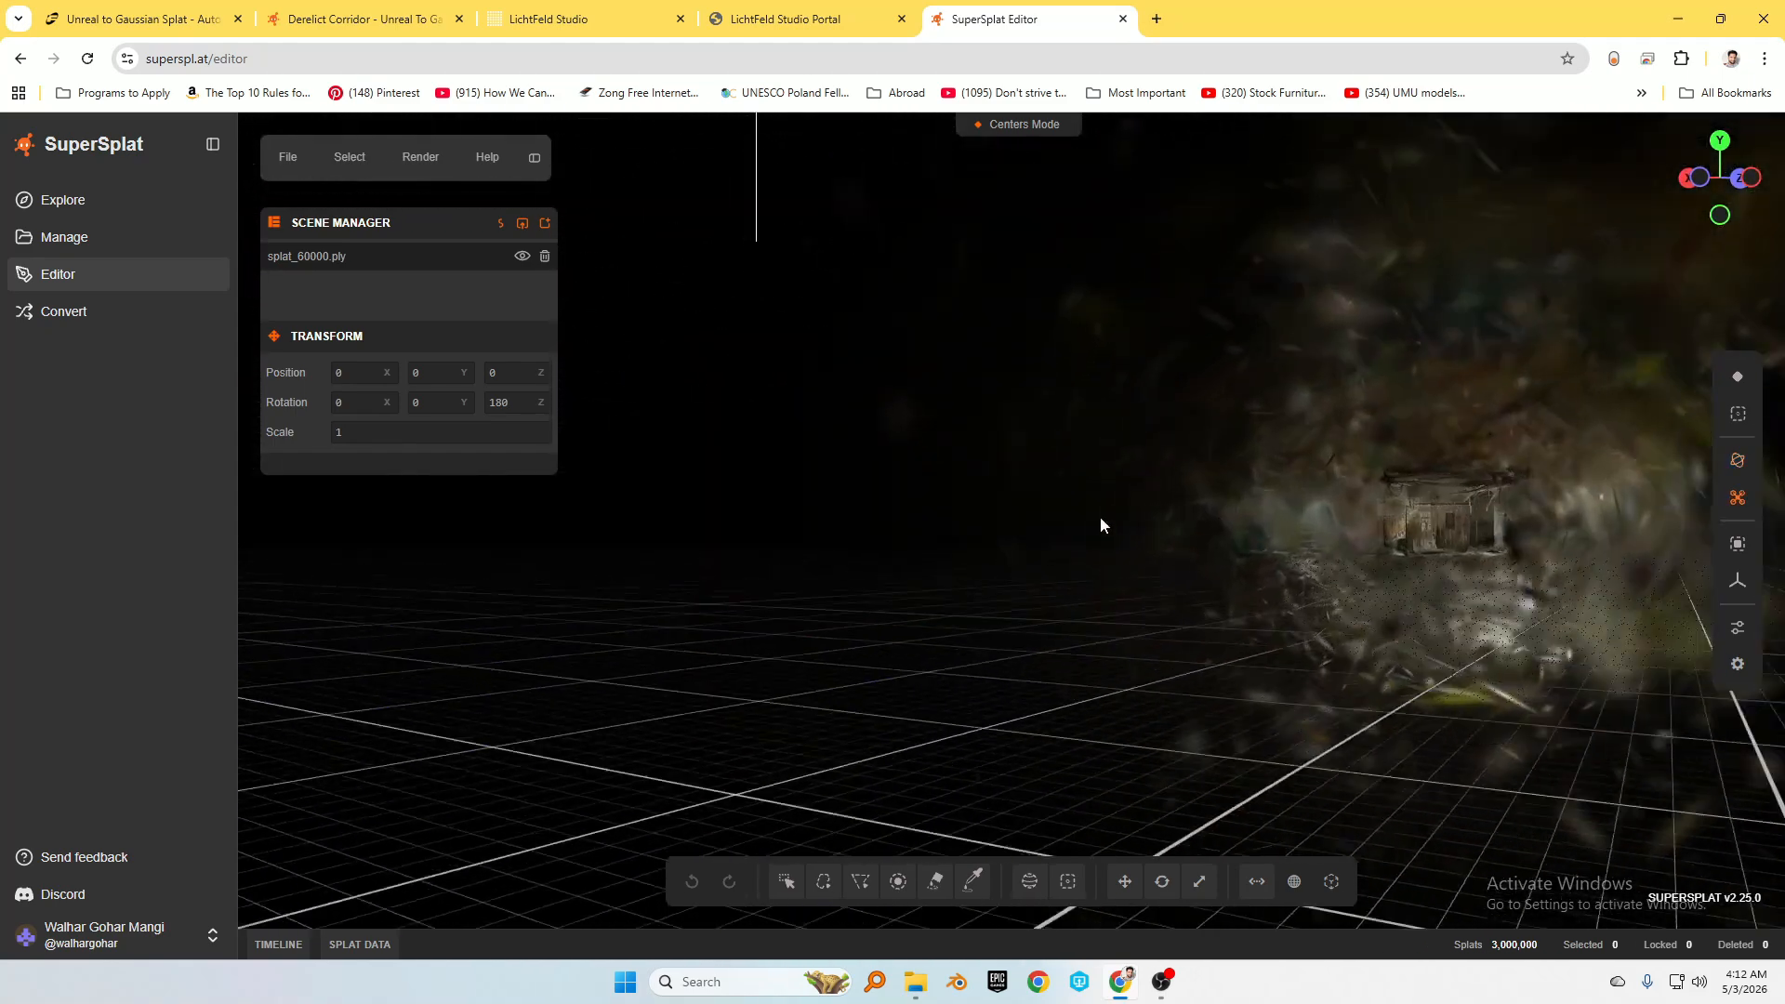
{"action": "key", "text": "w"}
{"action": "left_click_drag", "start_coordinate": [997, 521], "coordinate": [1112, 493]}
{"action": "key", "text": "w"}
{"action": "key", "text": "w"}
{"action": "key", "text": "w"}
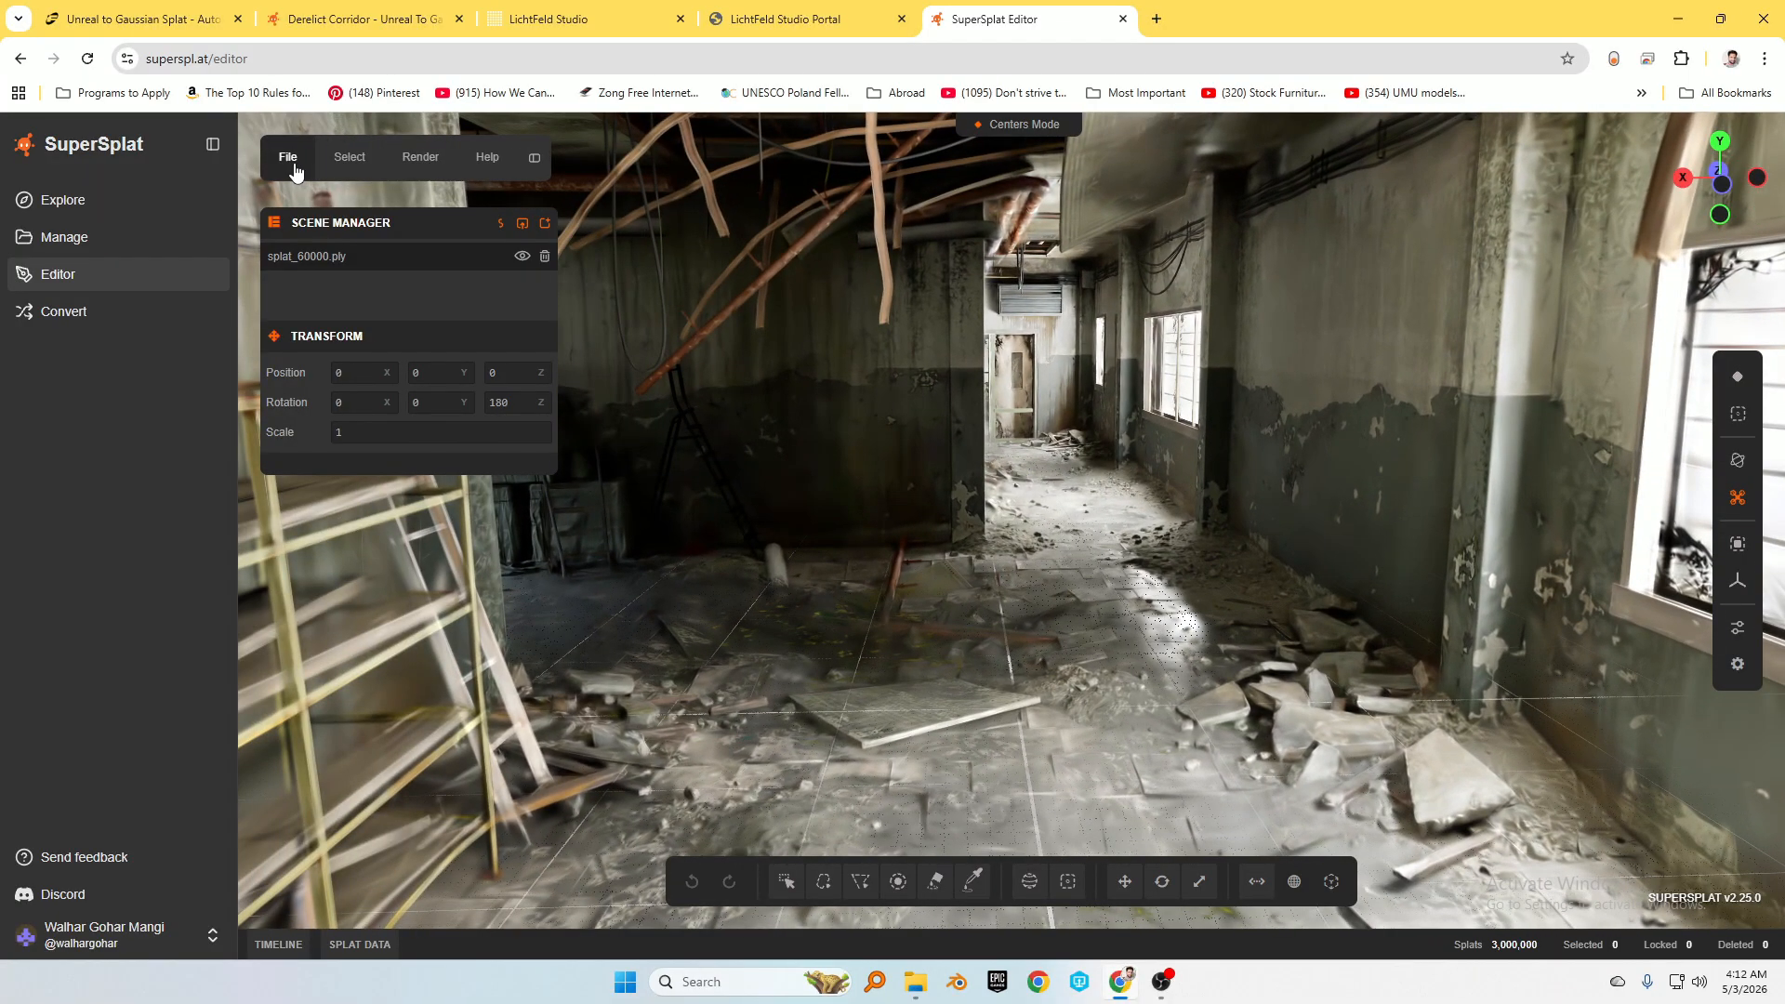
Publish the splat as a new scene with the title and description both set to "asdasd"
{"action": "left_click", "coordinate": [293, 172]}
{"action": "left_click", "coordinate": [359, 402]}
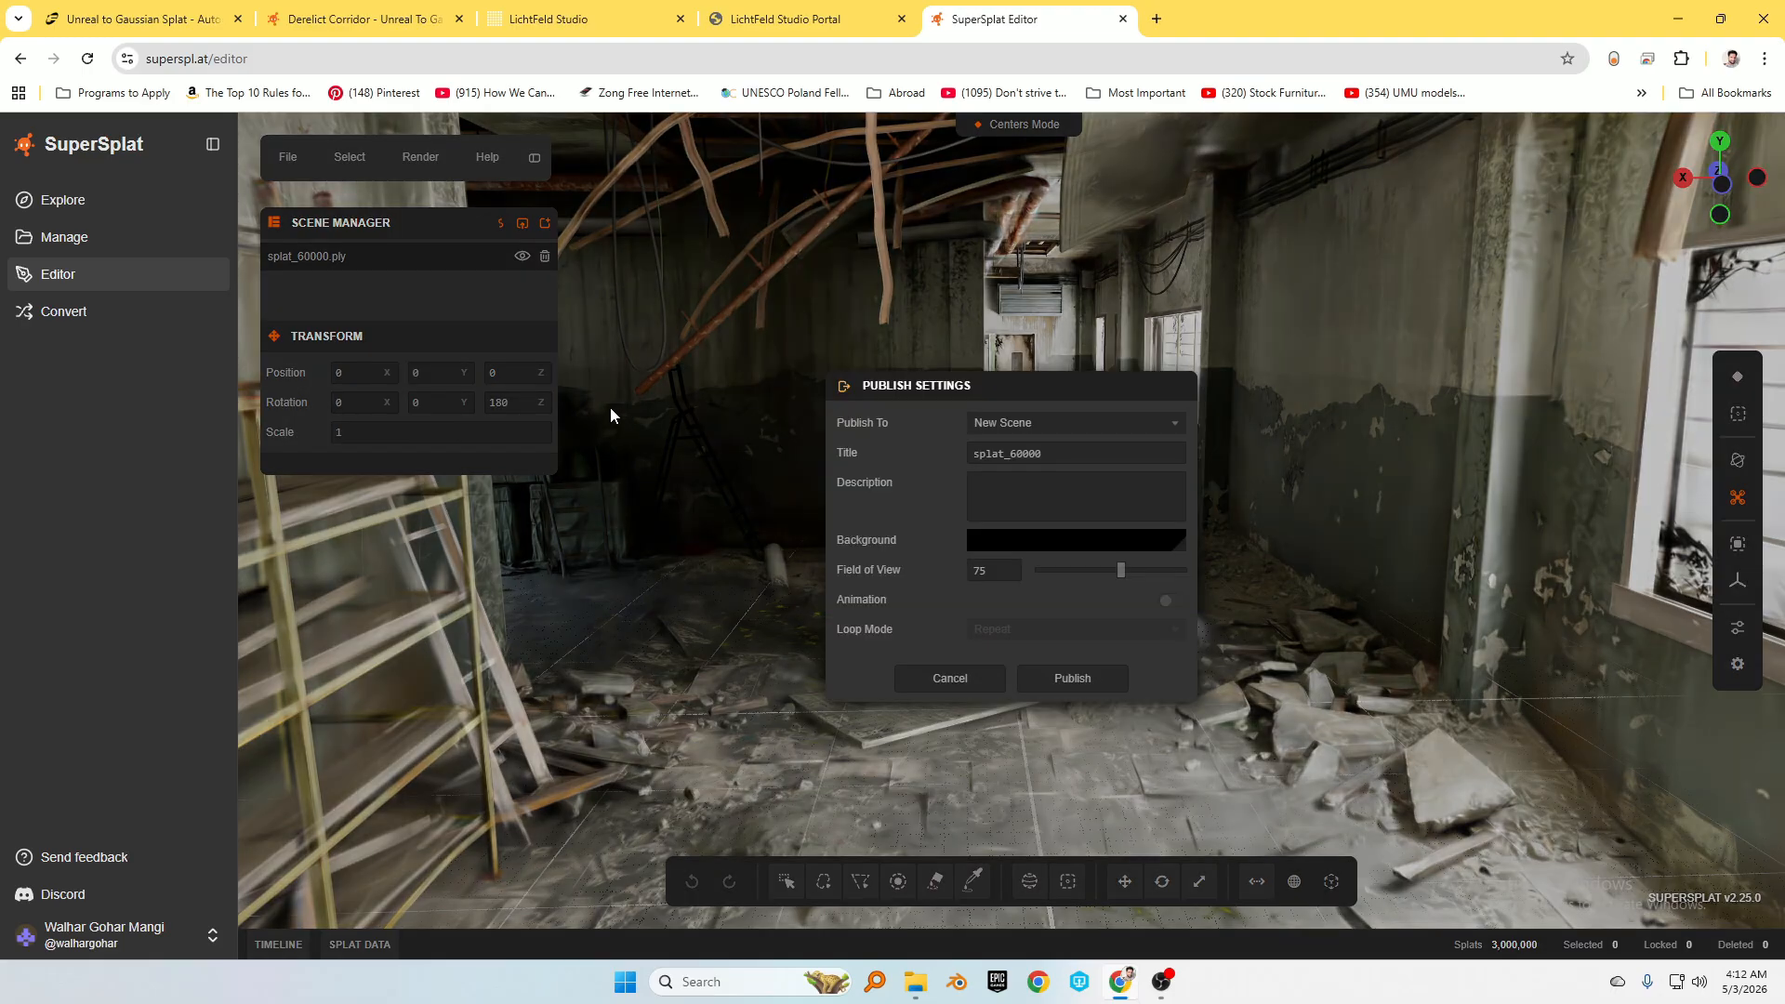
{"action": "left_click", "coordinate": [1033, 454]}
{"action": "left_click_drag", "start_coordinate": [1092, 466], "coordinate": [912, 457]}
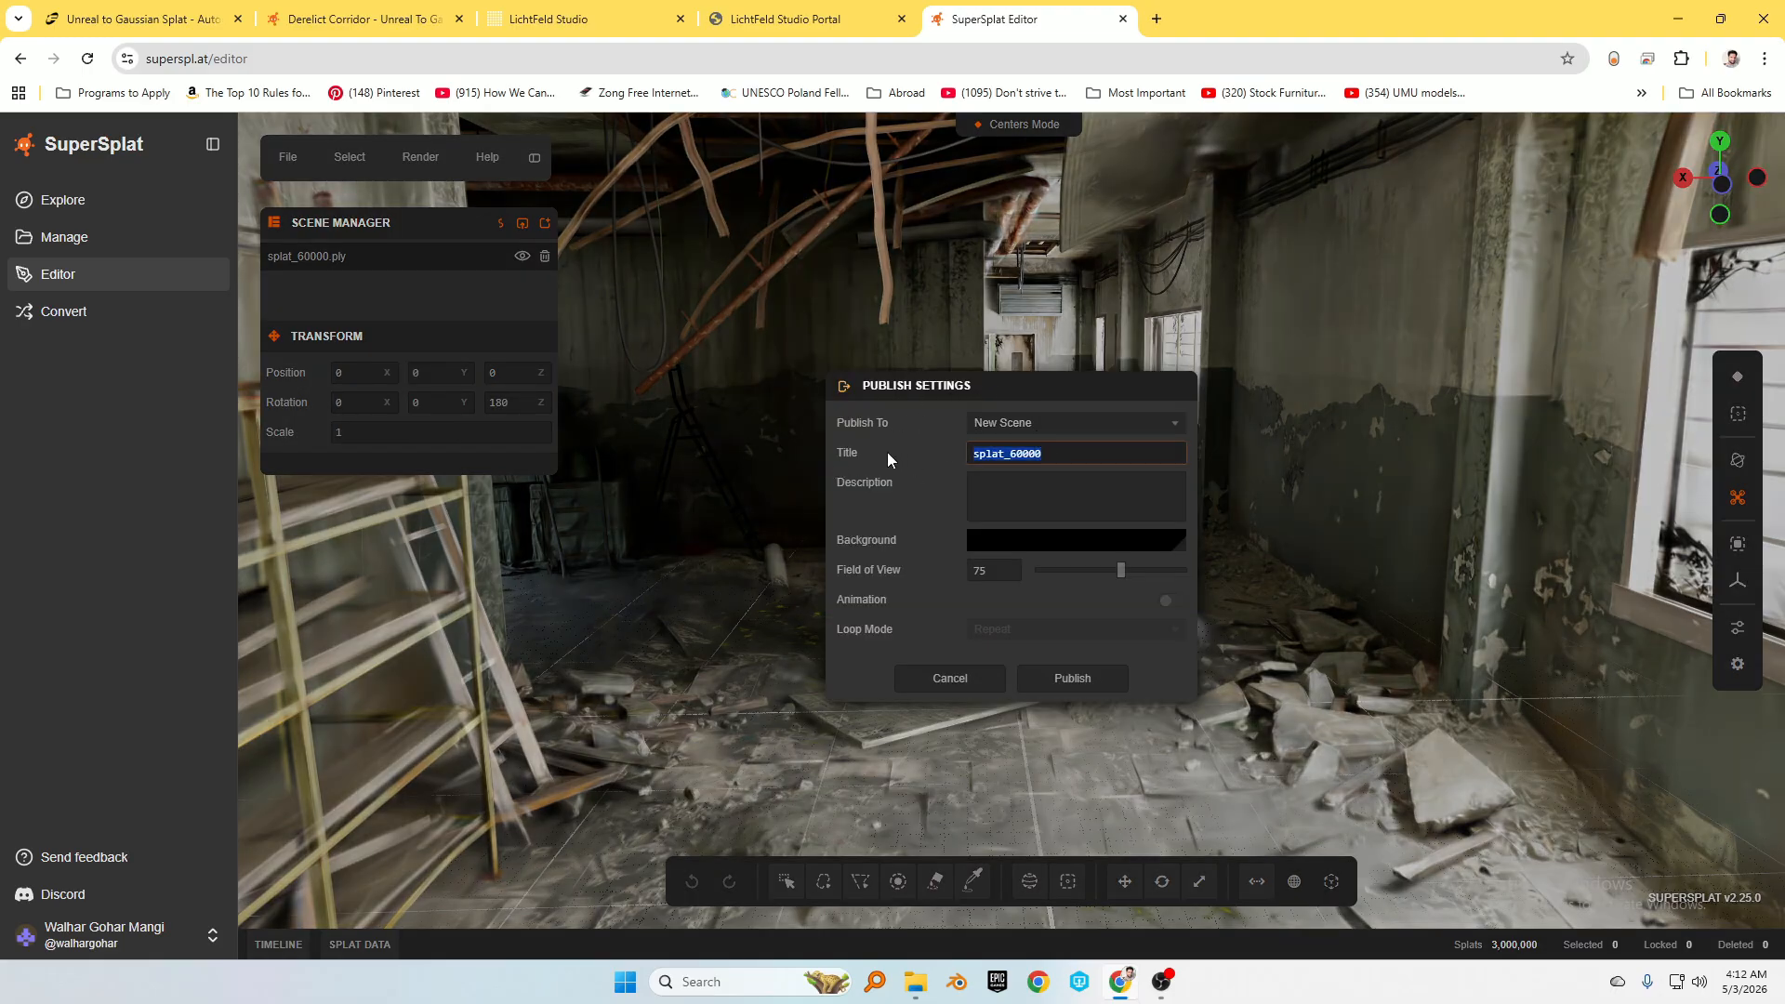
{"action": "type", "text": "asdasd"}
{"action": "left_click", "coordinate": [1003, 493]}
{"action": "type", "text": "as"}
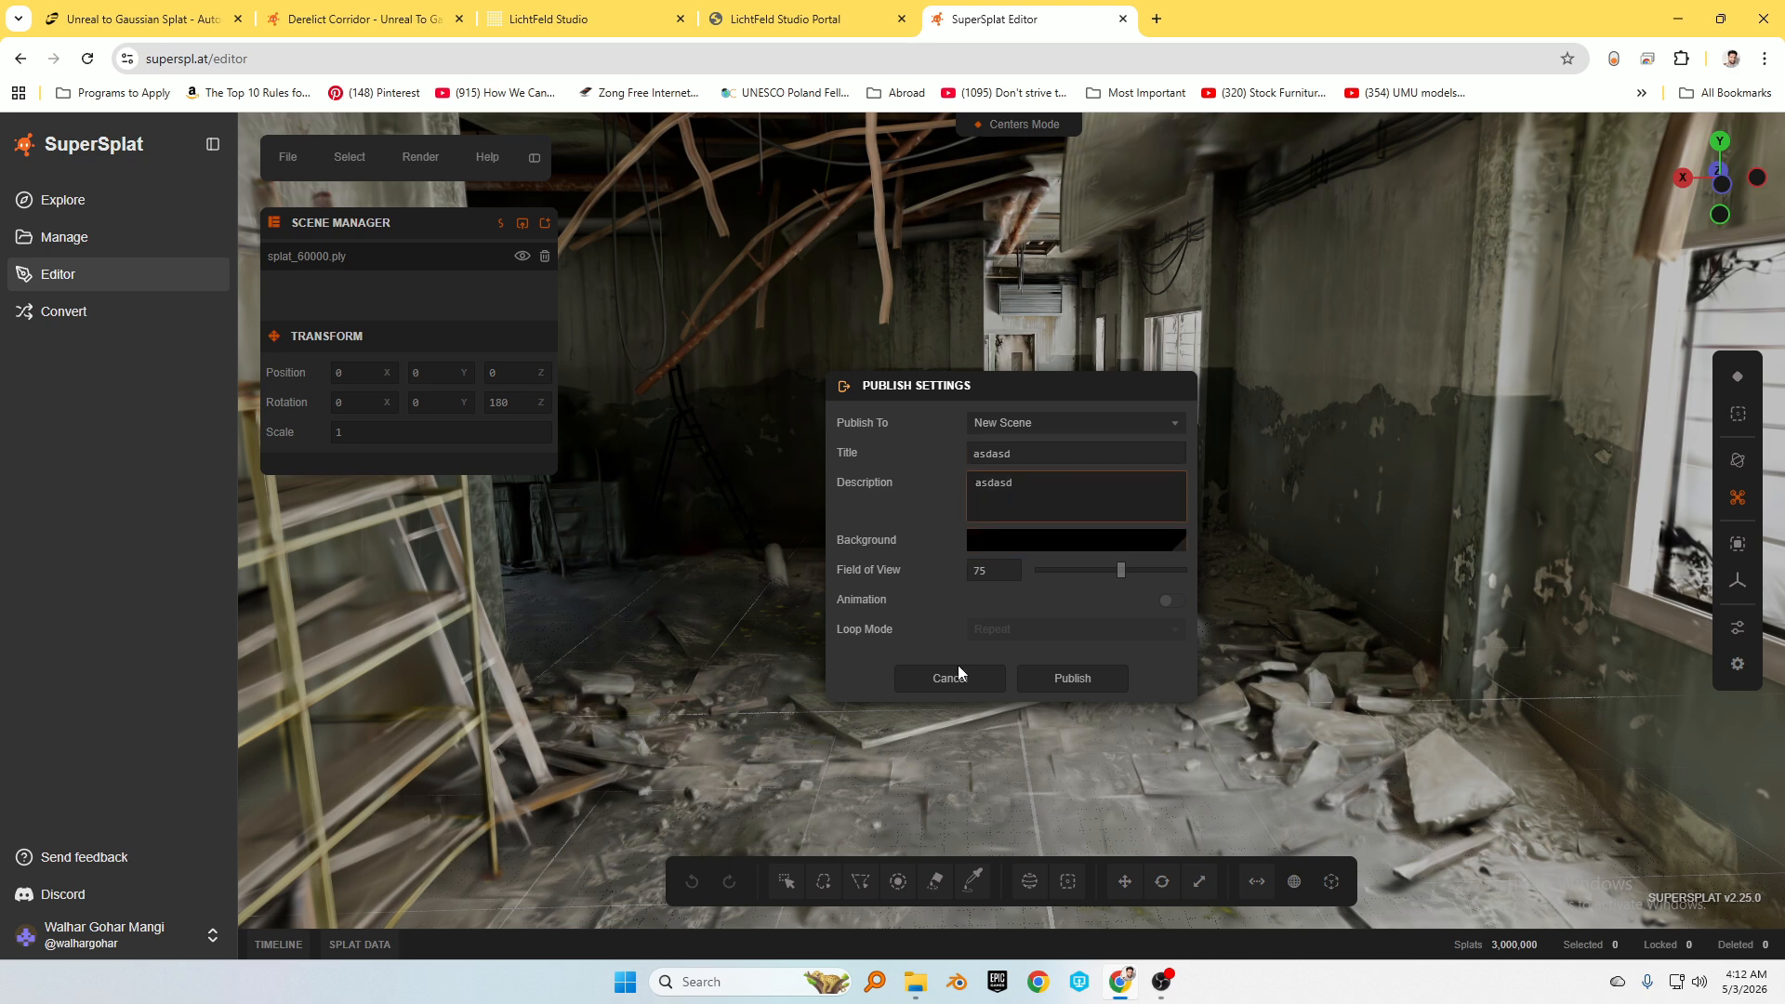
{"action": "left_click", "coordinate": [1084, 680]}
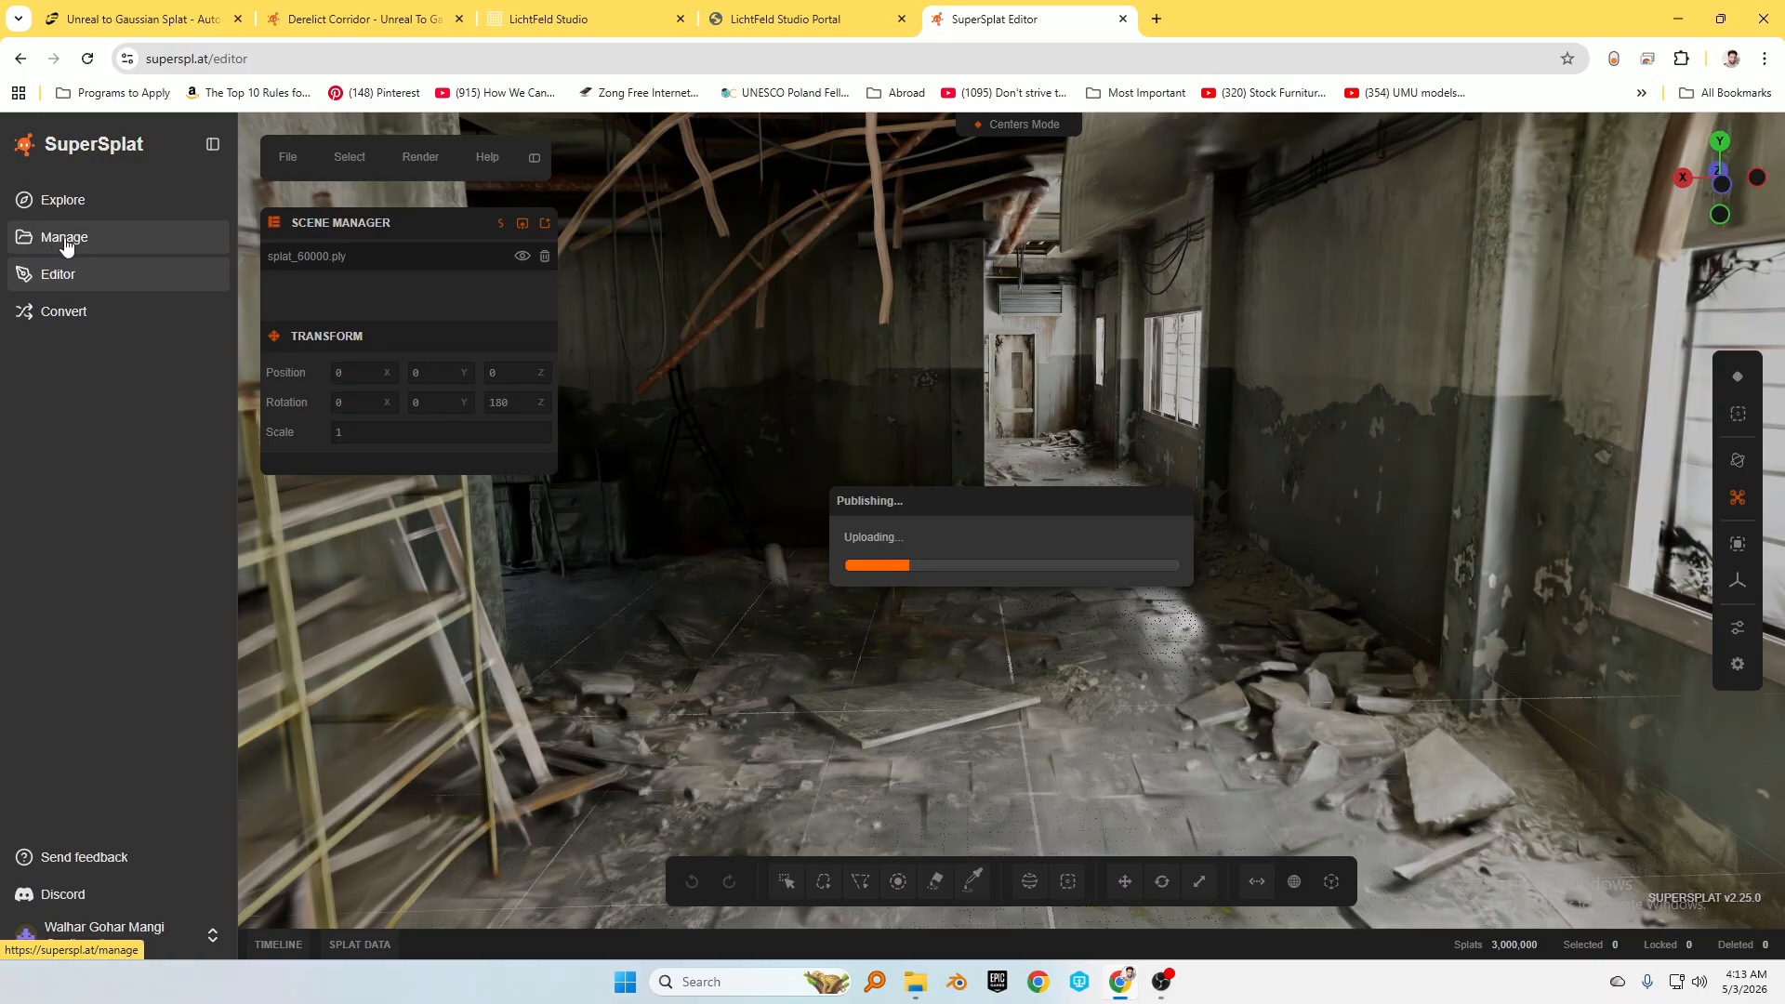
Reload the editor page to abandon the upload and open the page that manages the uploaded splats
{"action": "left_click", "coordinate": [82, 60]}
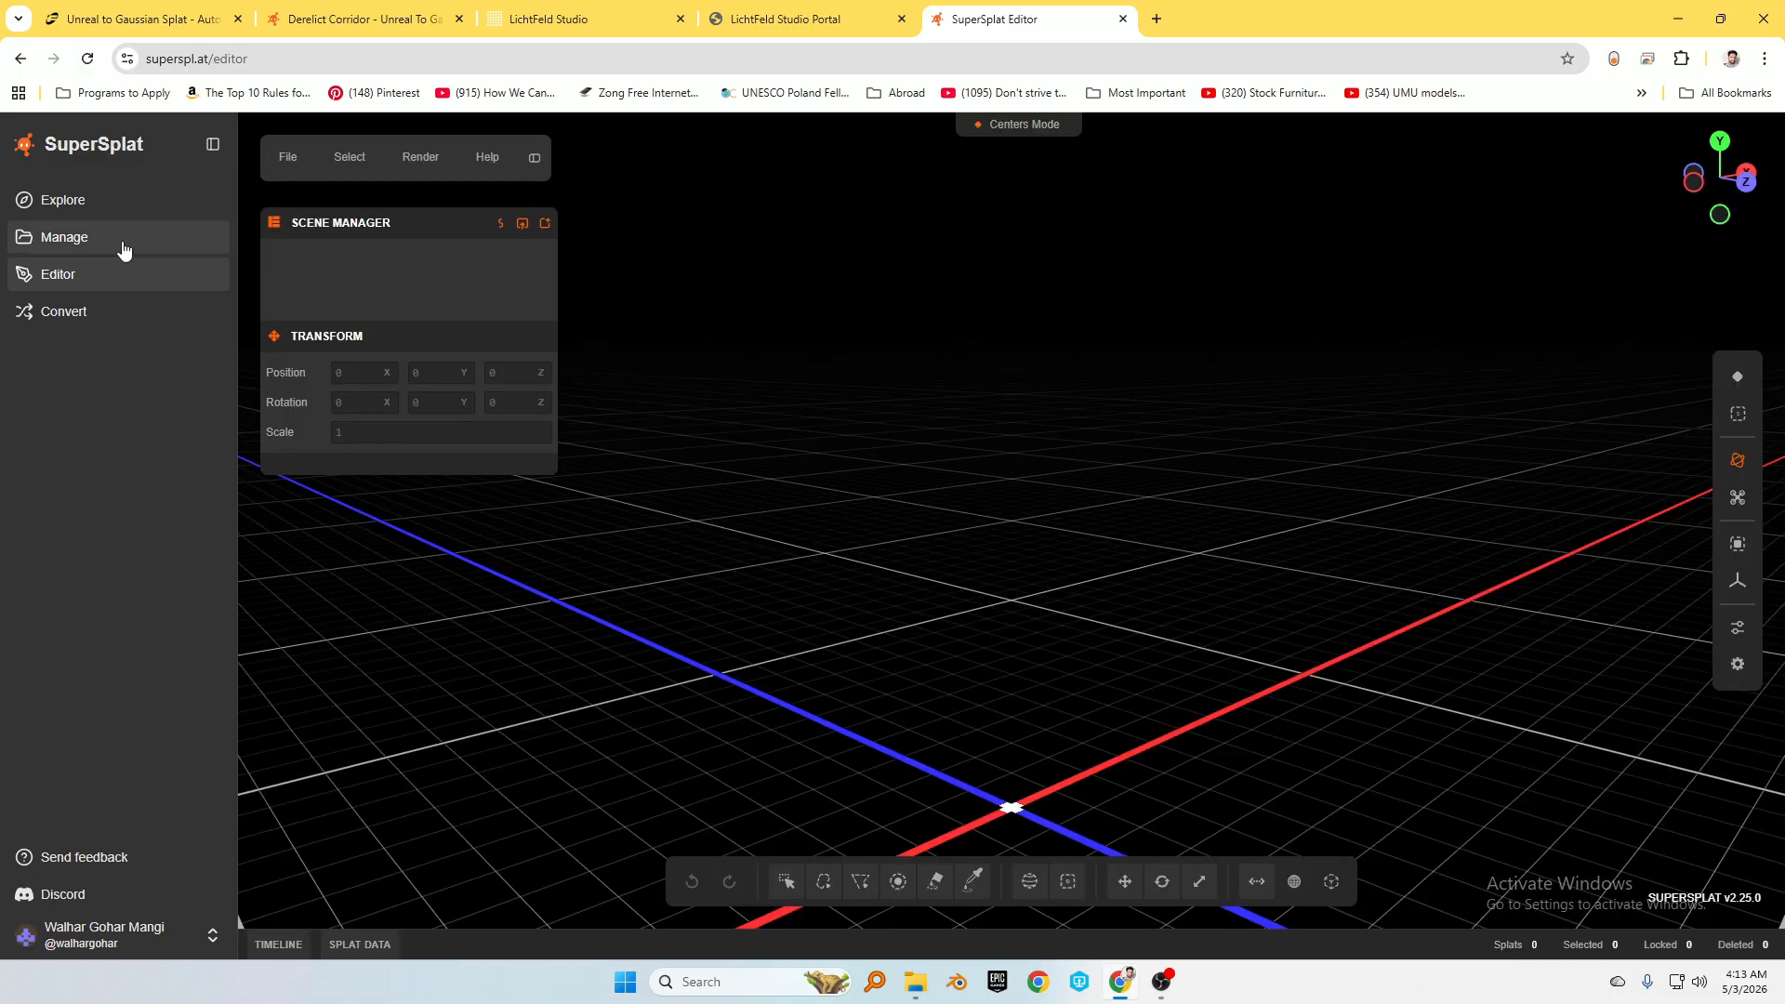
{"action": "left_click", "coordinate": [82, 244]}
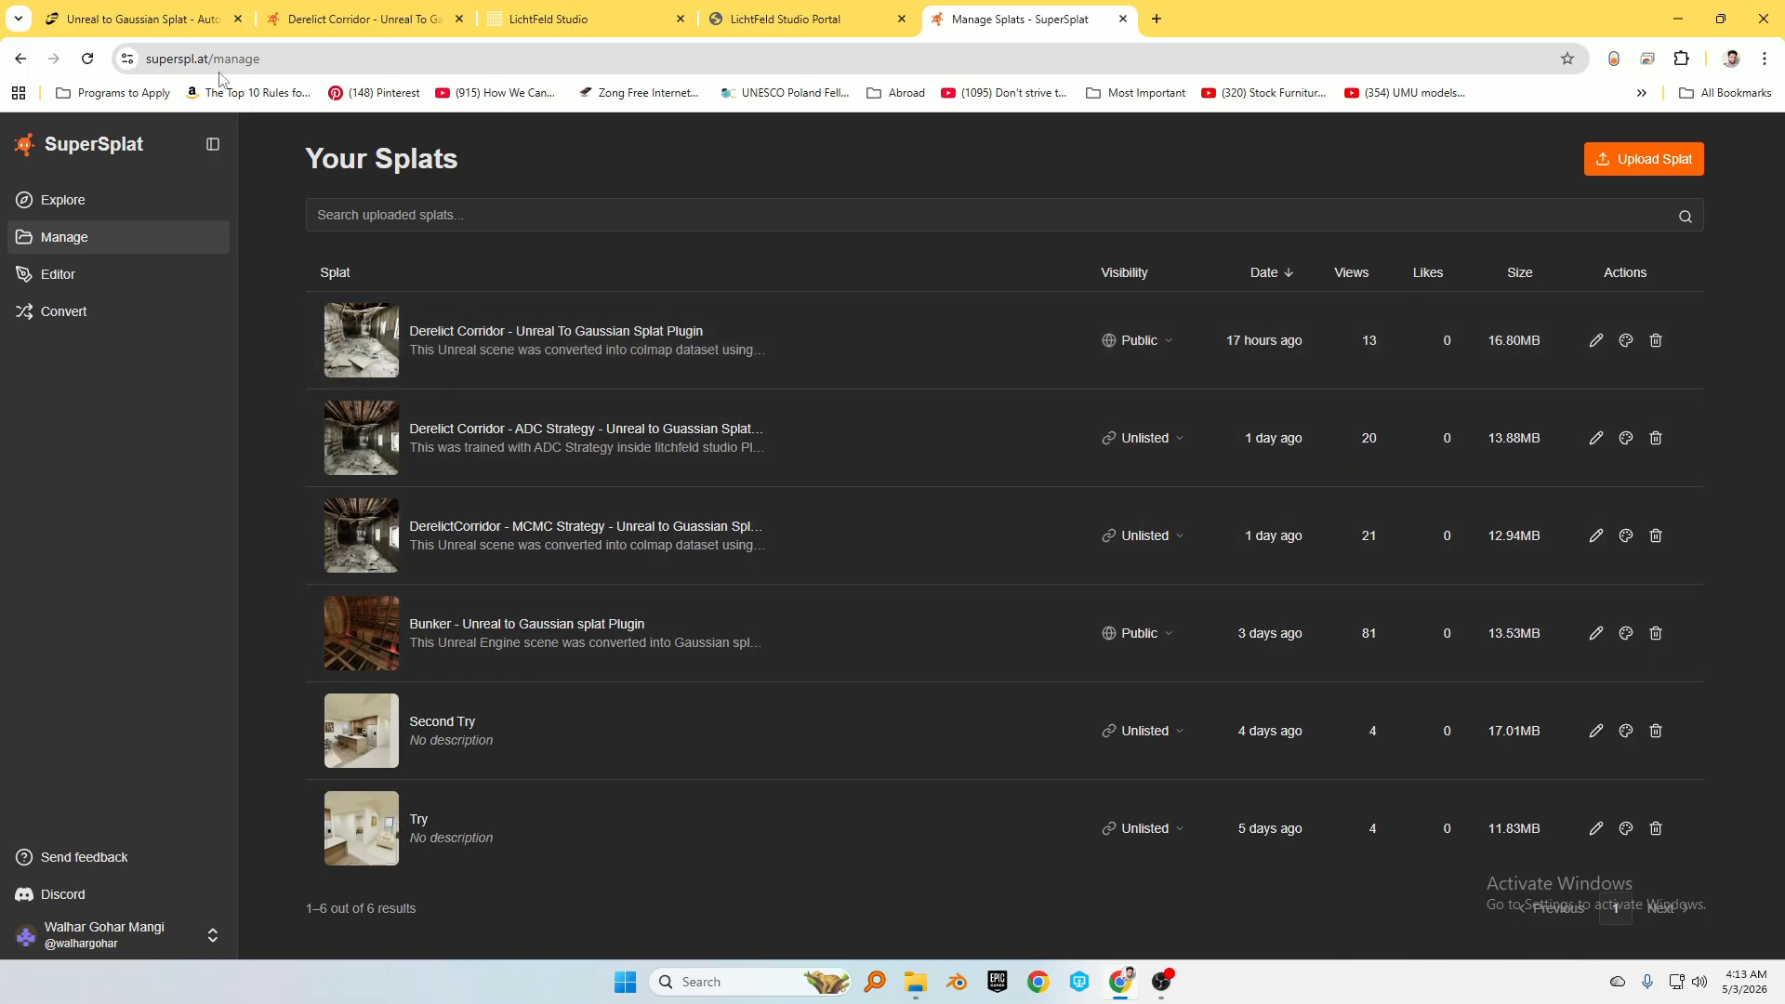
Check the file size of splat_60000.ply in File Explorer's output folder, and minimize the window
{"action": "left_click", "coordinate": [931, 997]}
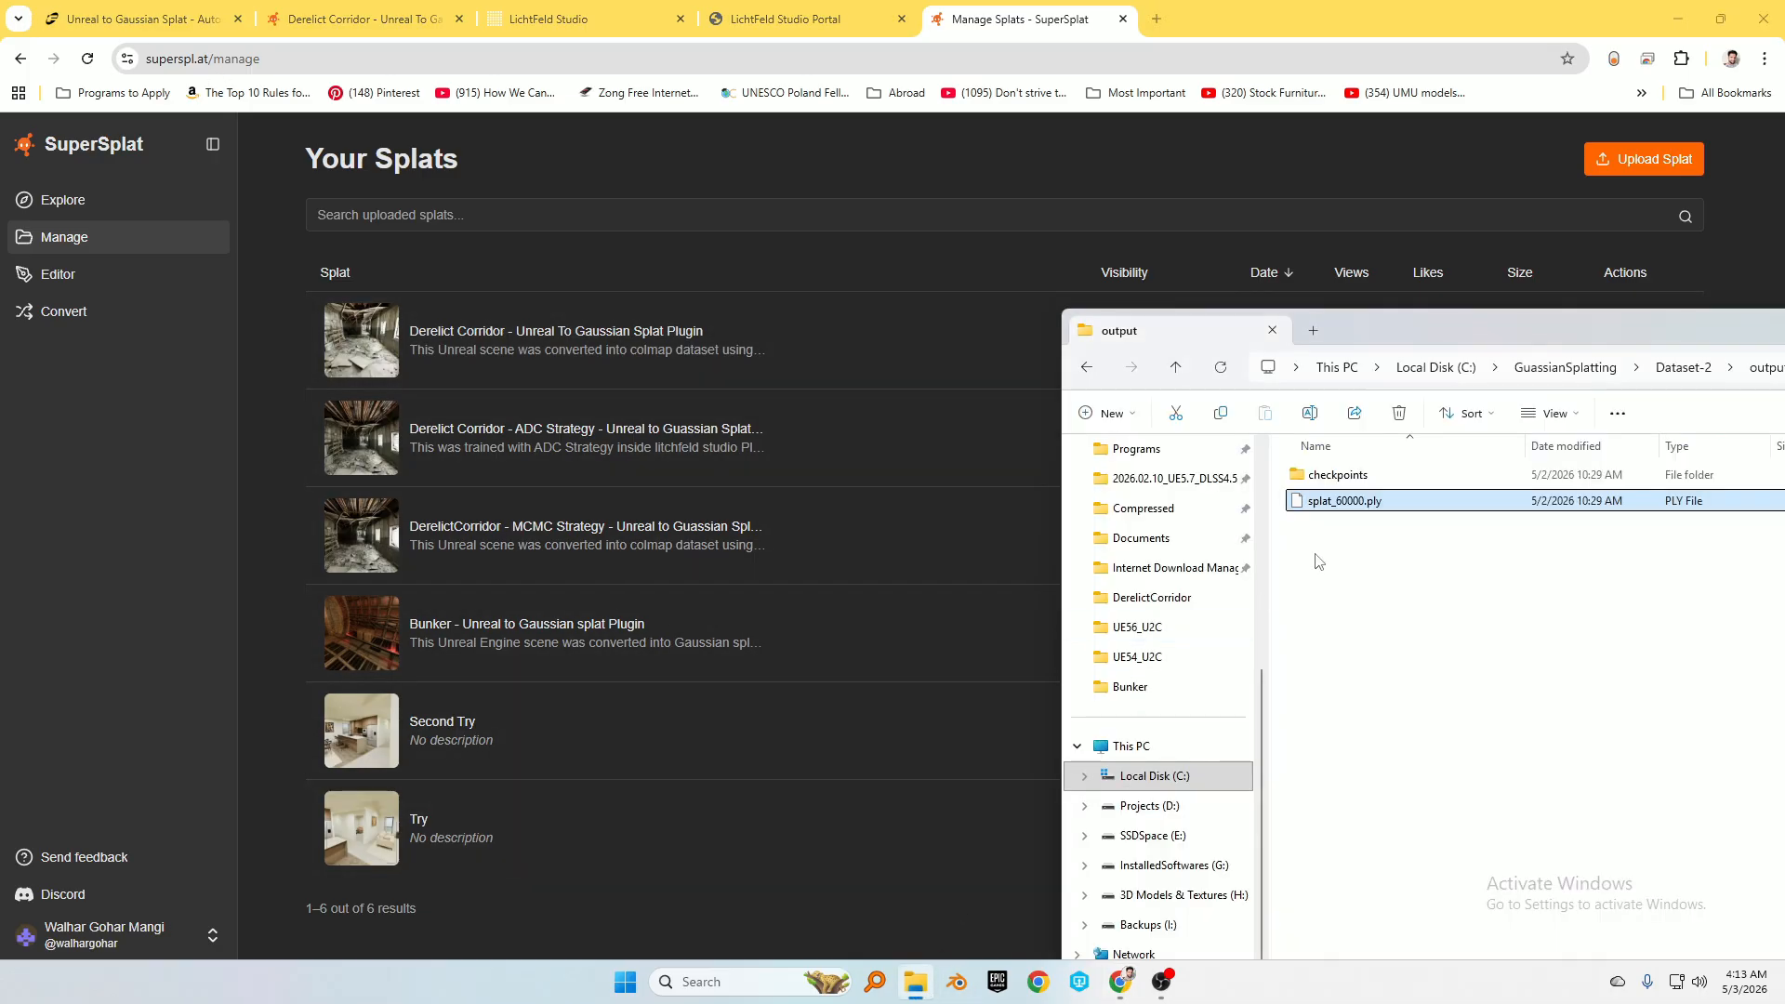
{"action": "left_click_drag", "start_coordinate": [1414, 337], "coordinate": [547, 106]}
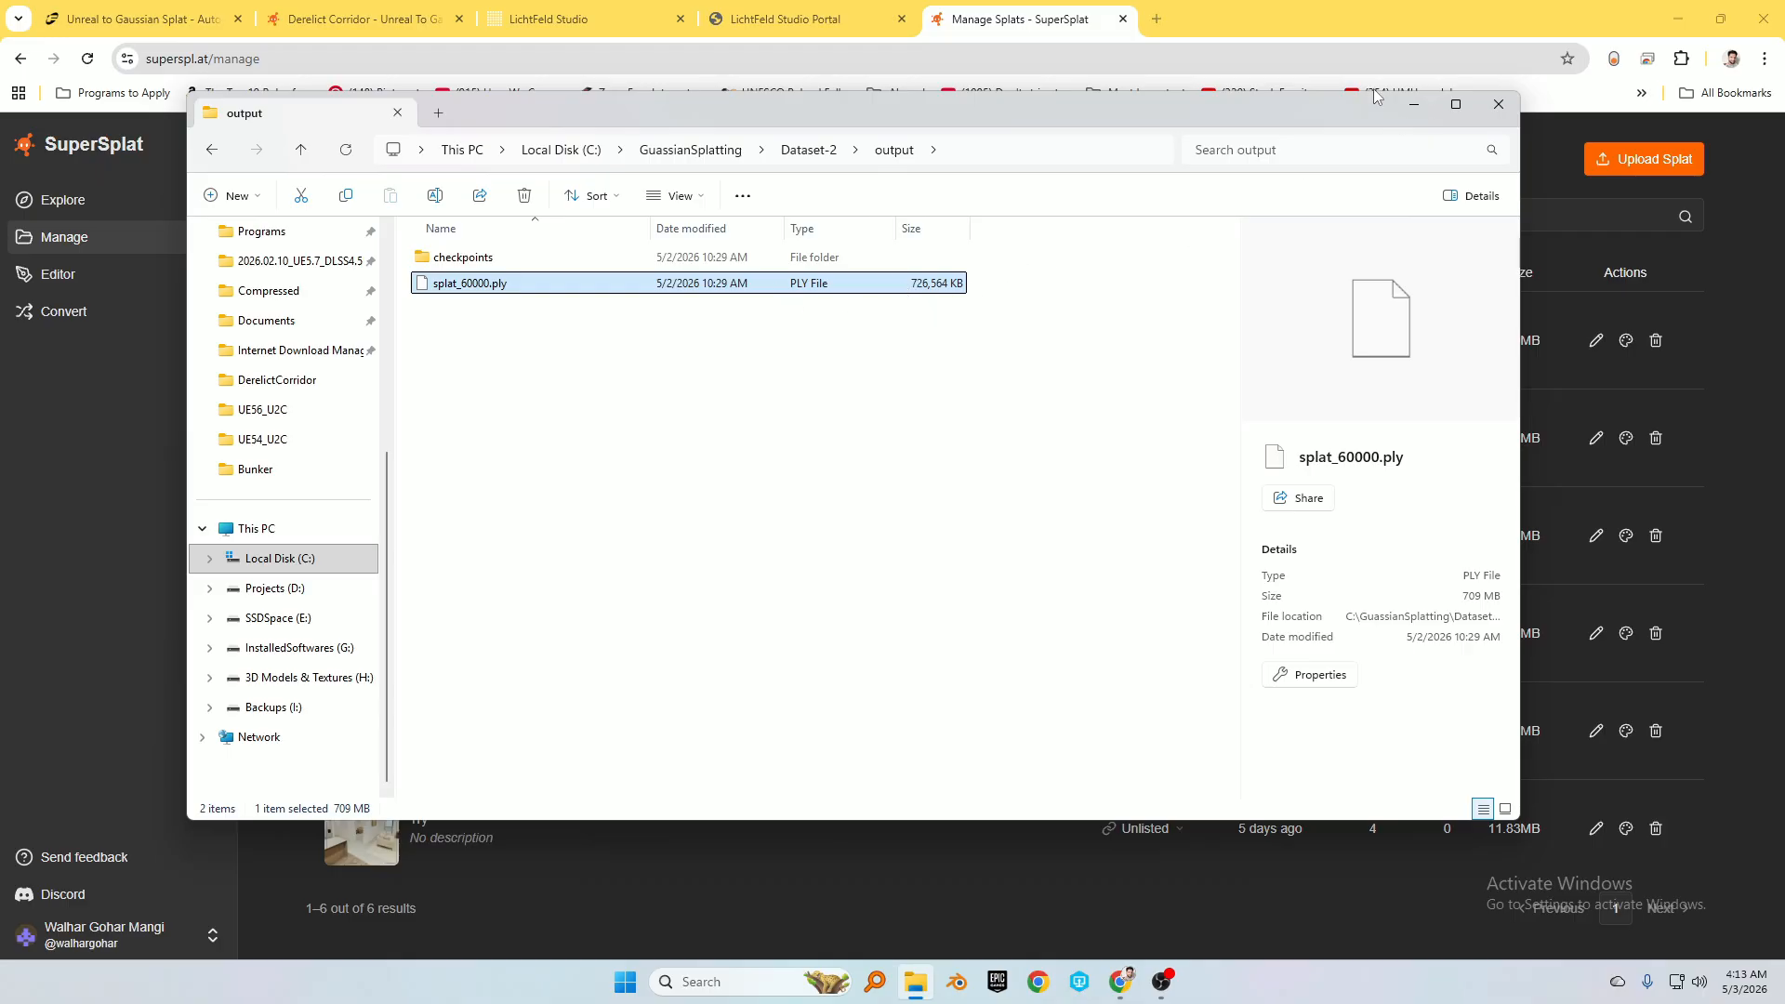
{"action": "left_click", "coordinate": [1414, 104]}
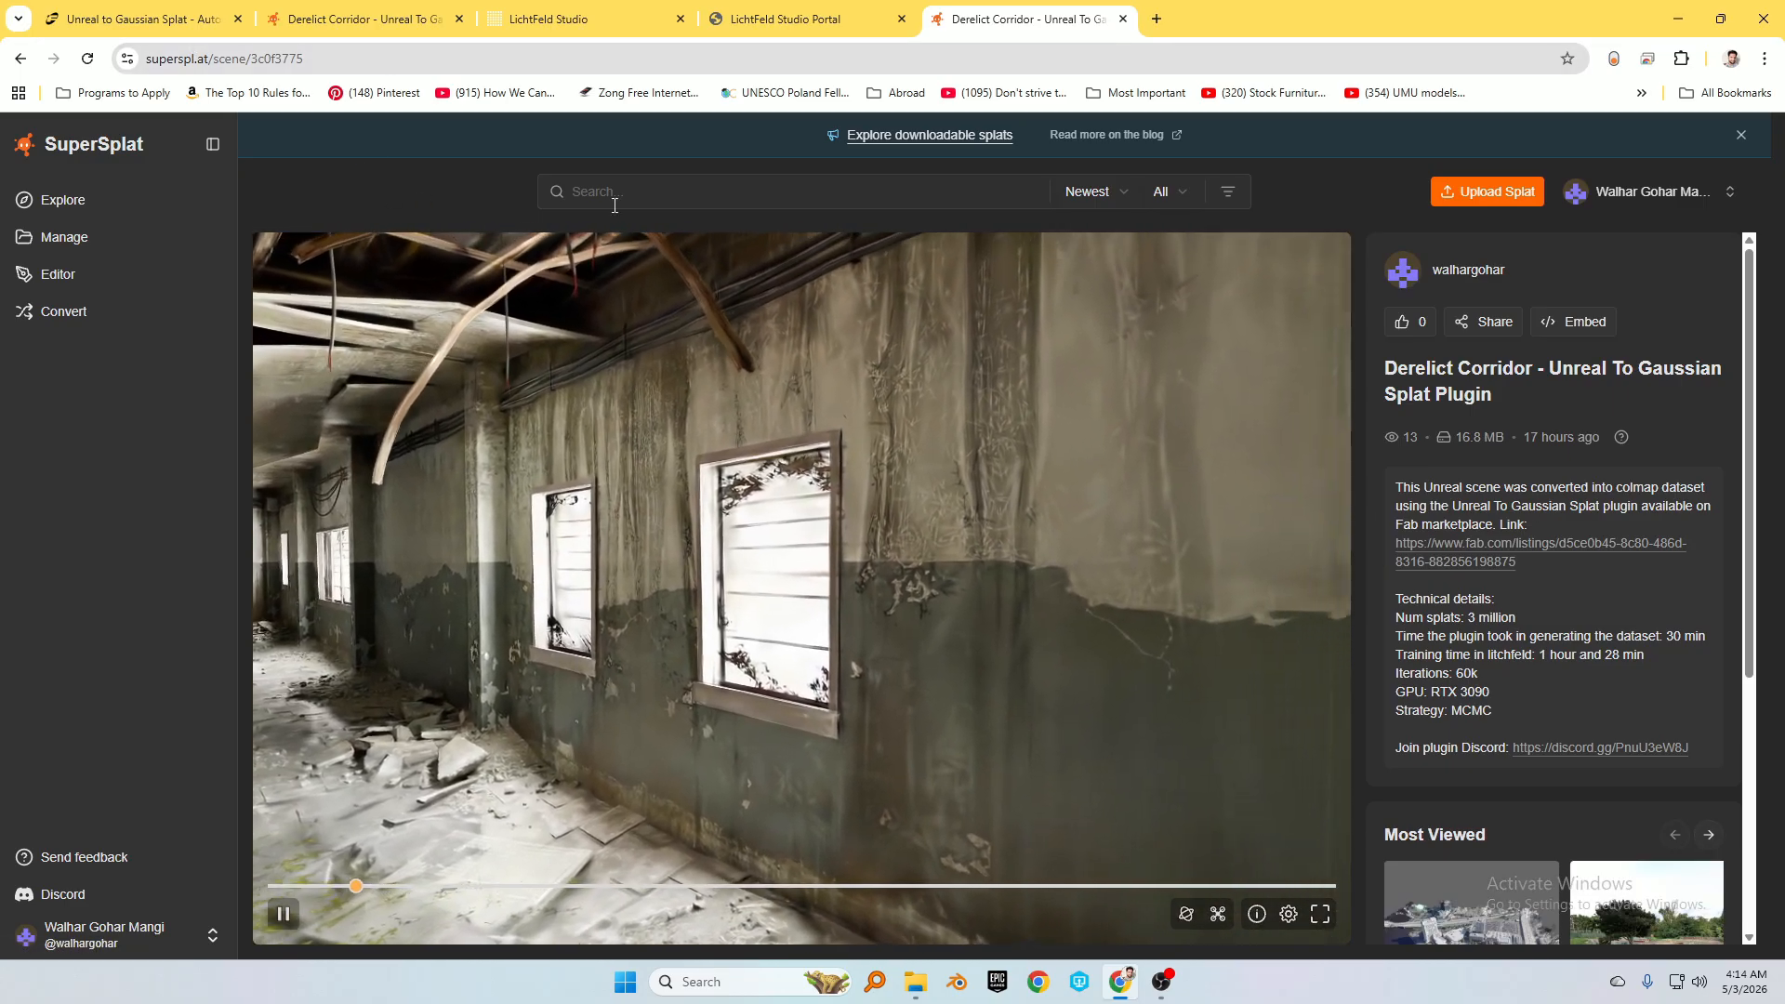
Copy the published Derelict Corridor scene's web address and open it in a new browser tab
{"action": "left_click", "coordinate": [239, 59]}
{"action": "key", "text": "ctrl+c"}
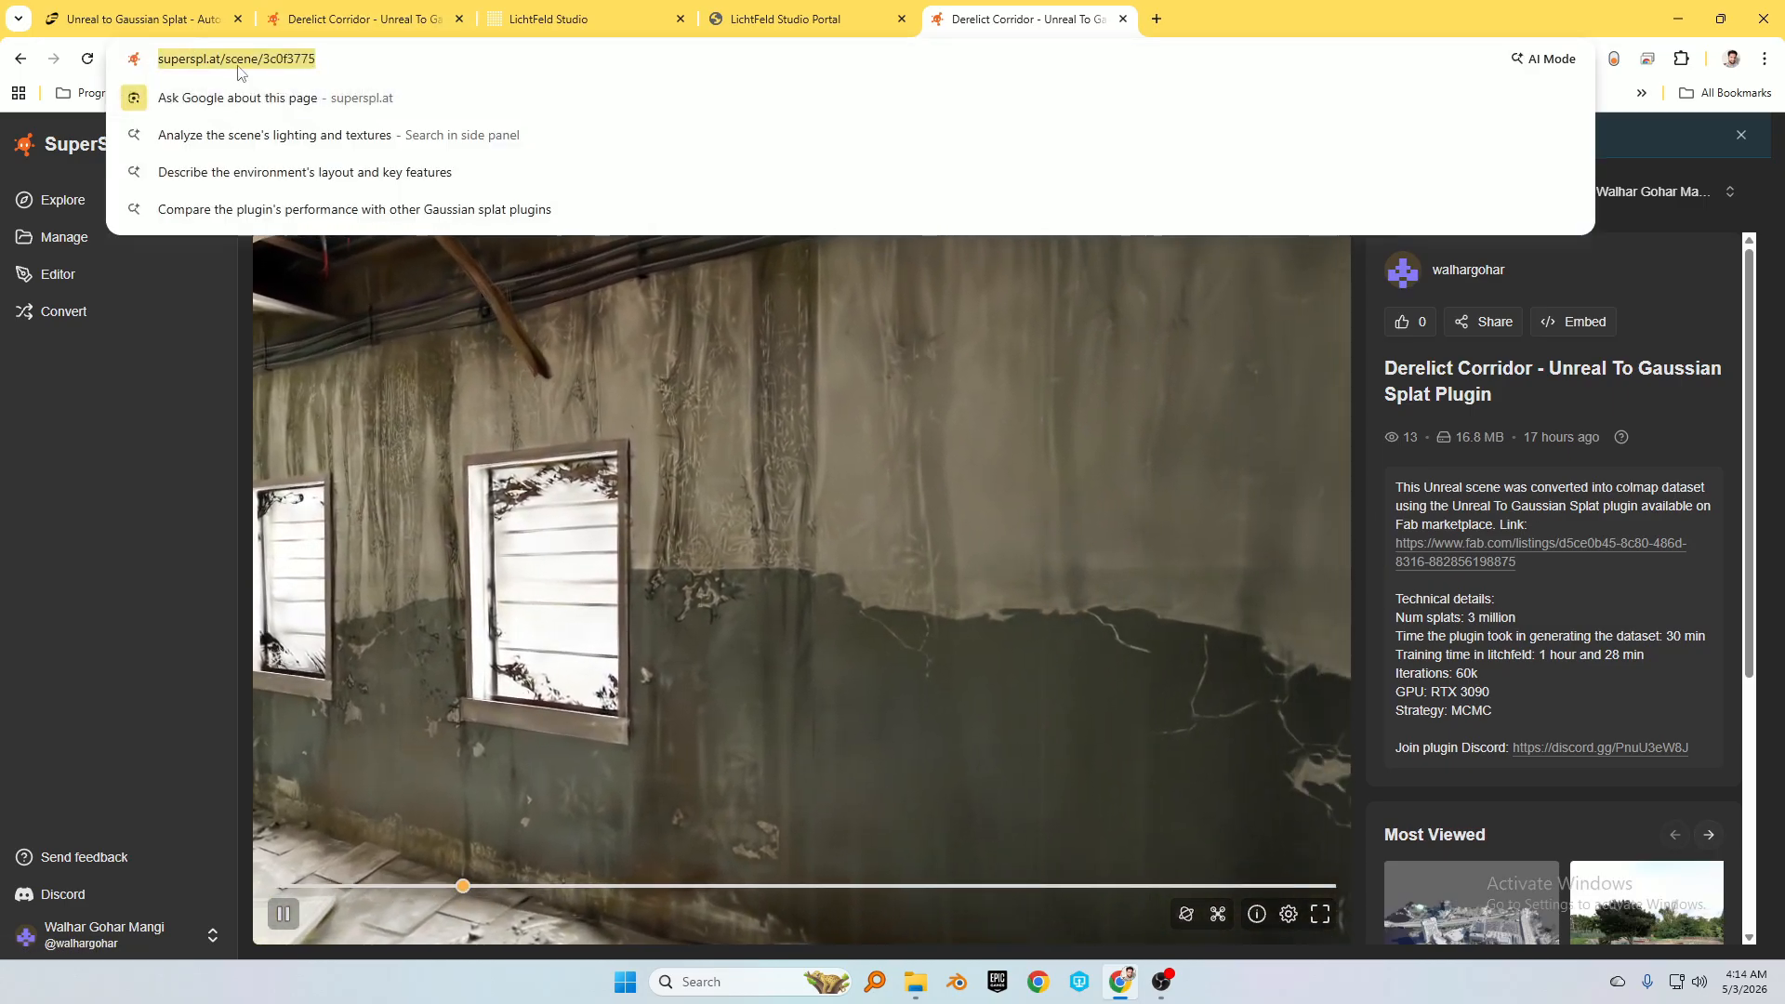
{"action": "left_click", "coordinate": [1162, 20]}
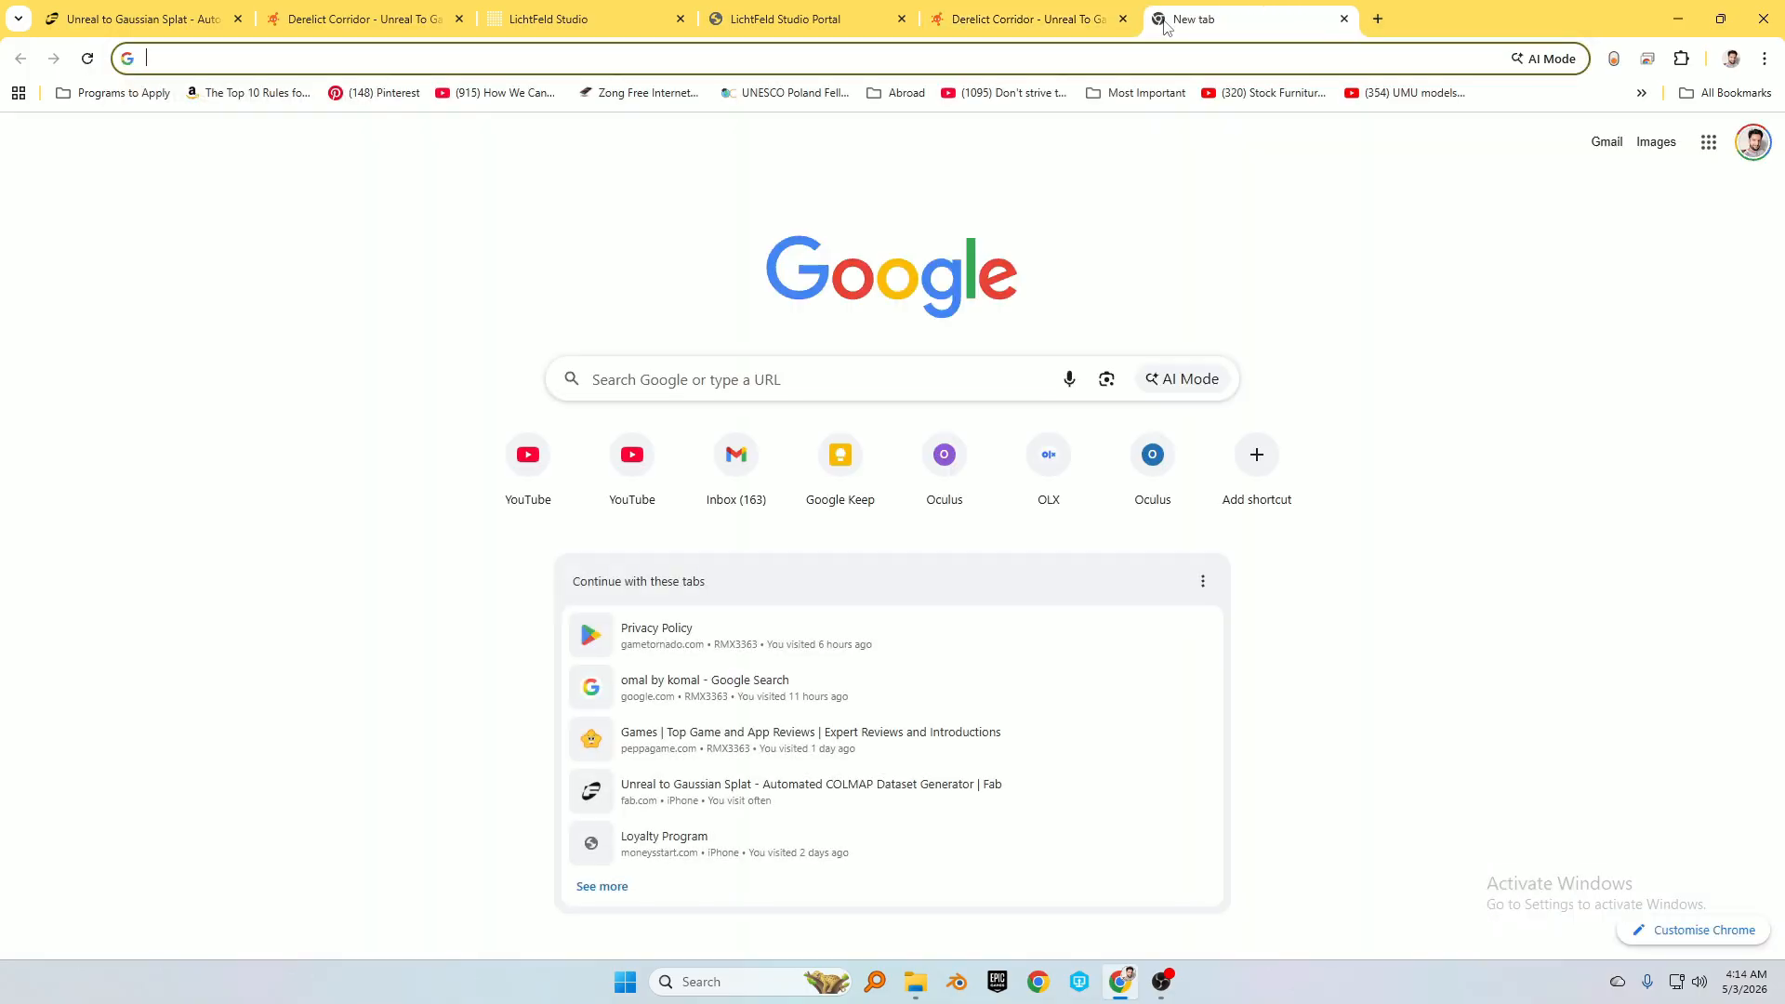
{"action": "key", "text": "ctrl+v"}
{"action": "key", "text": "Return"}
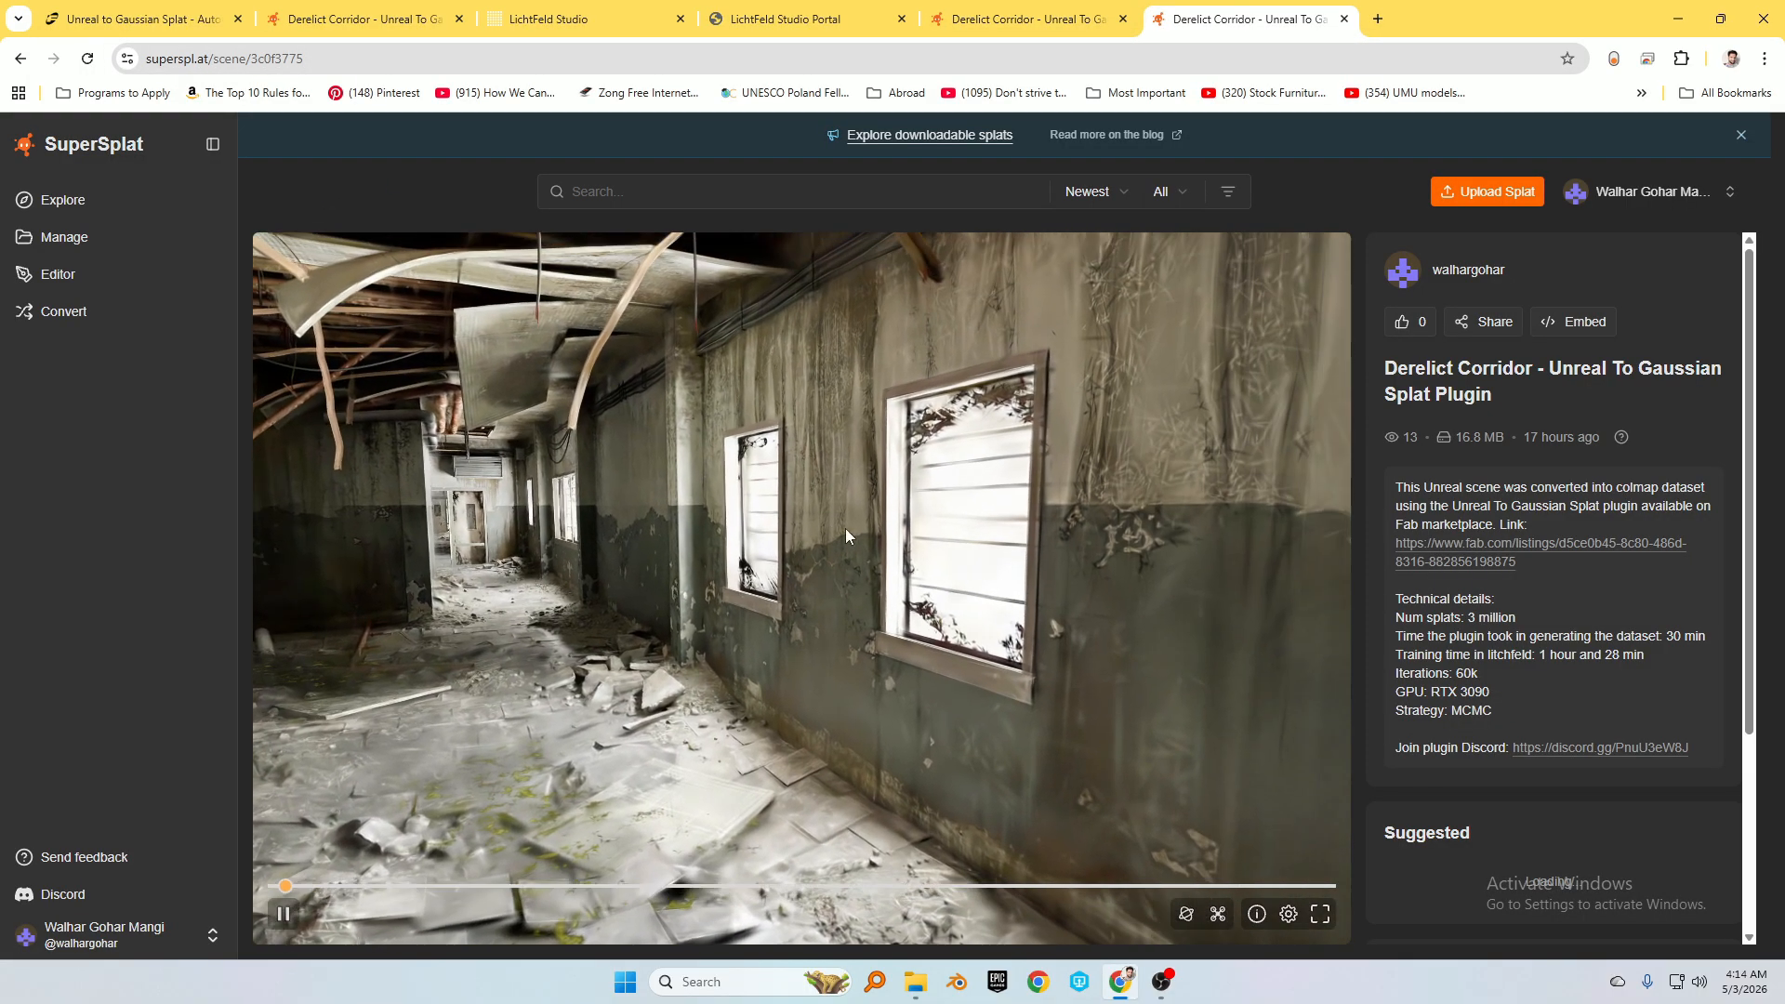
Fly through the published Derelict Corridor scene to examine its graffiti room, corridor, windows, shelves and ladder
{"action": "left_click_drag", "start_coordinate": [845, 528], "coordinate": [817, 505]}
{"action": "key", "text": "d"}
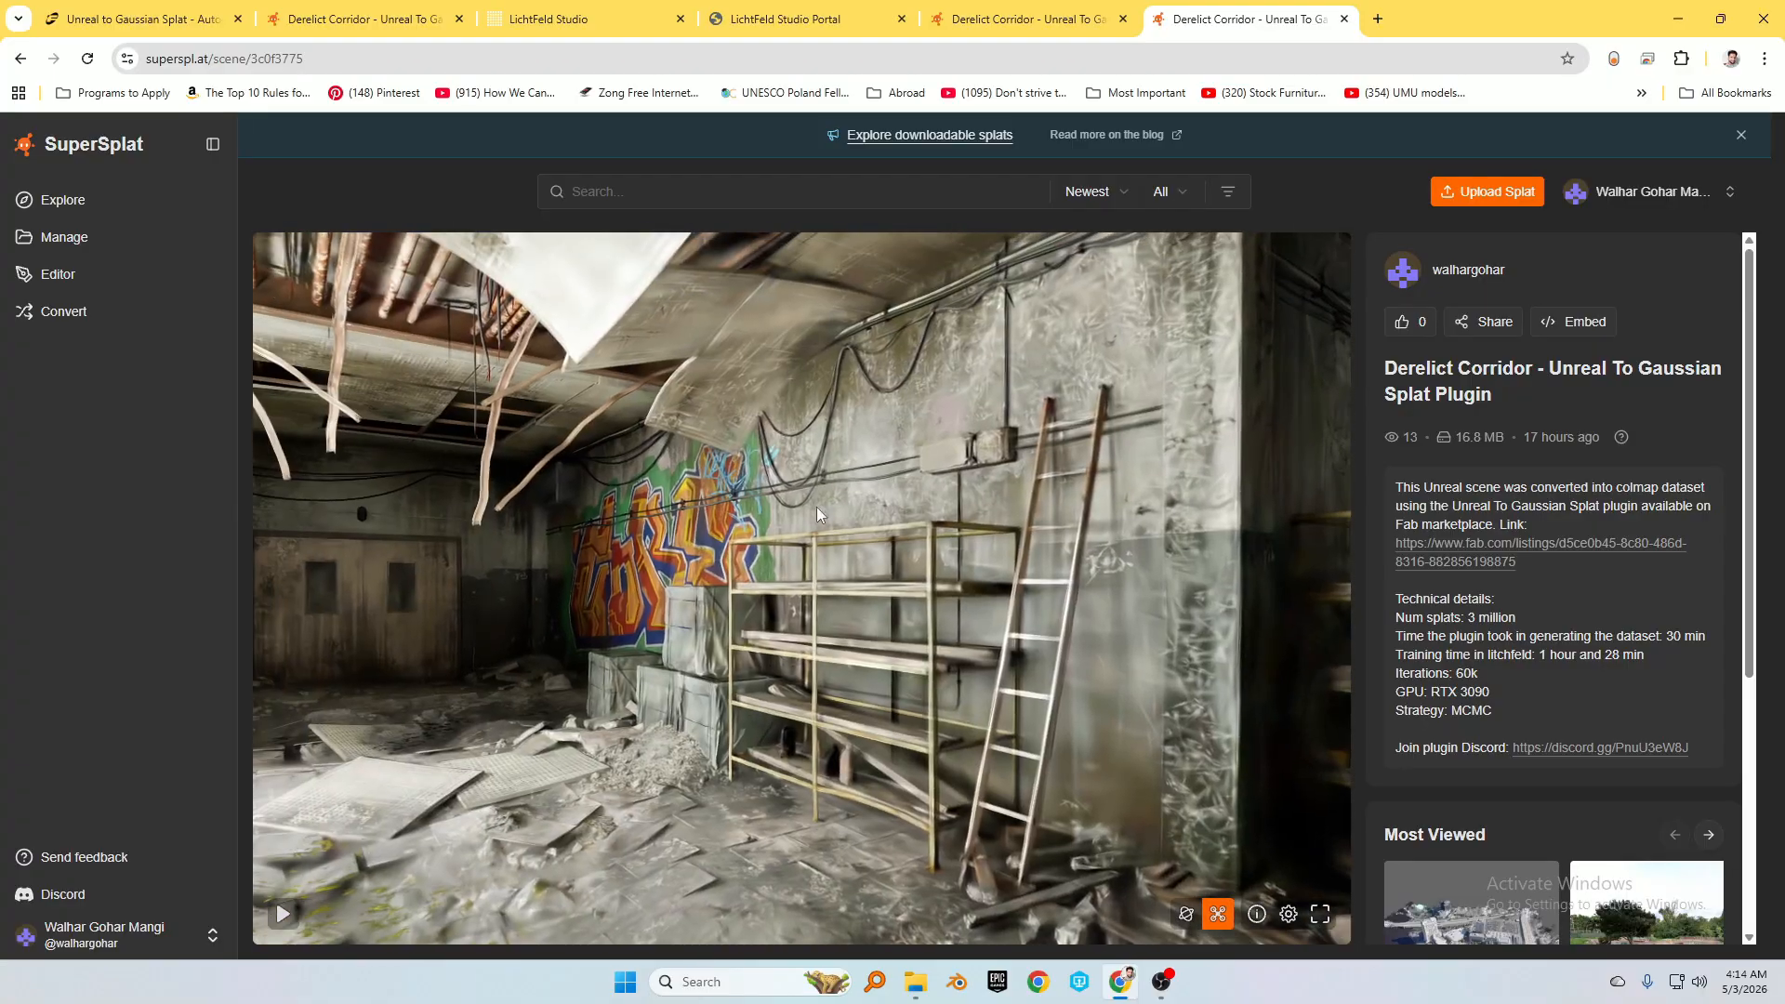
{"action": "left_click_drag", "start_coordinate": [567, 507], "coordinate": [667, 565]}
{"action": "key", "text": "w"}
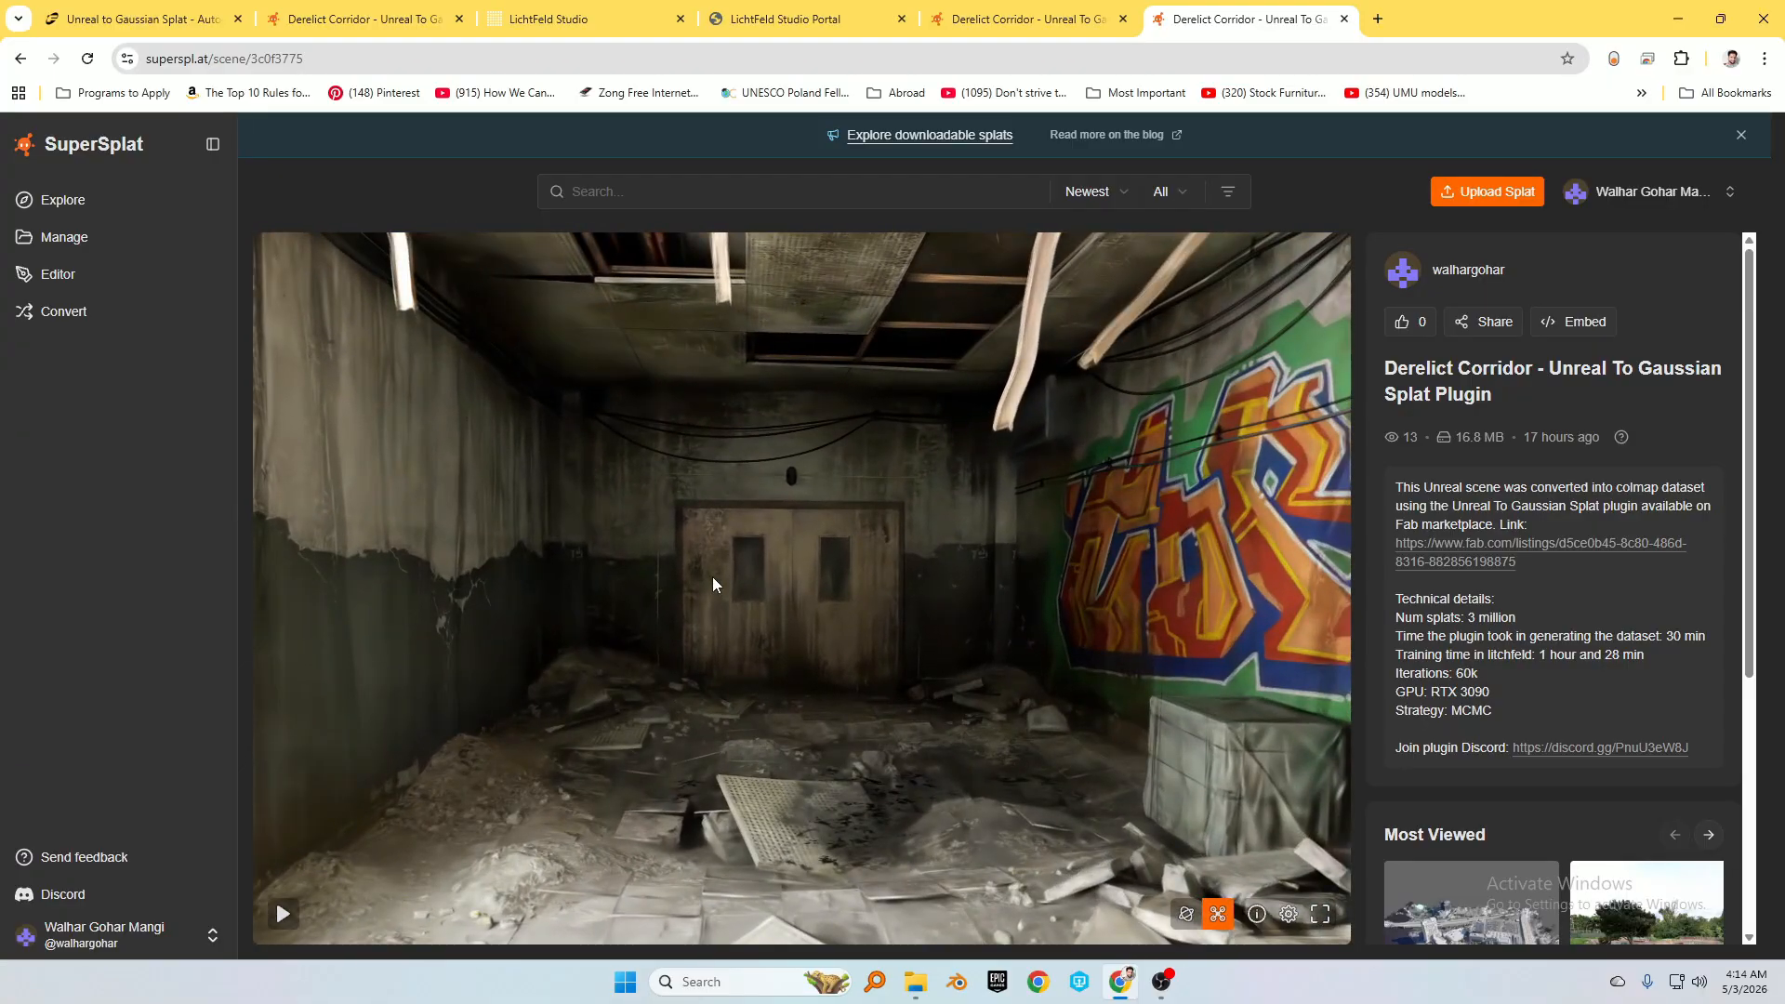
{"action": "left_click_drag", "start_coordinate": [995, 551], "coordinate": [1062, 521]}
{"action": "key", "text": "w"}
{"action": "key", "text": "w"}
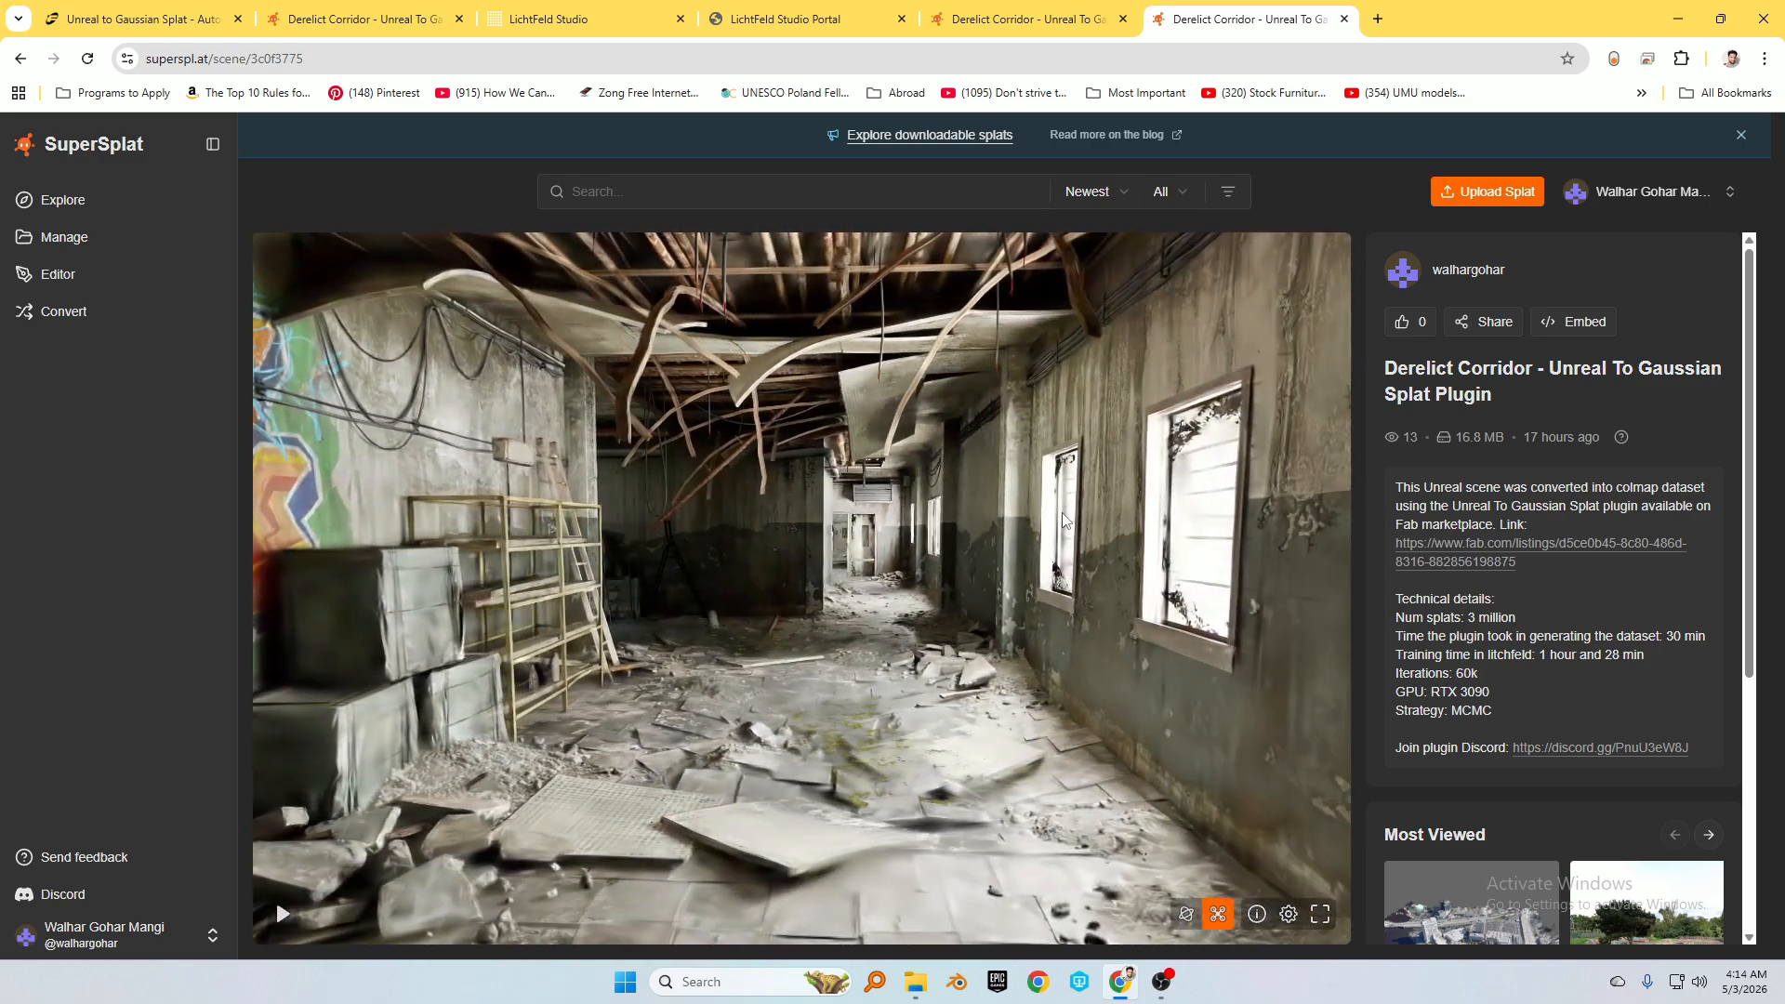
{"action": "key", "text": "w"}
{"action": "mouse_move", "coordinate": [823, 528]}
{"action": "left_mouse_down"}
{"action": "mouse_move", "coordinate": [876, 495]}
{"action": "mouse_move", "coordinate": [798, 516]}
{"action": "left_mouse_up"}
{"action": "key", "text": "w"}
{"action": "key", "text": "w"}
{"action": "key", "text": "w"}
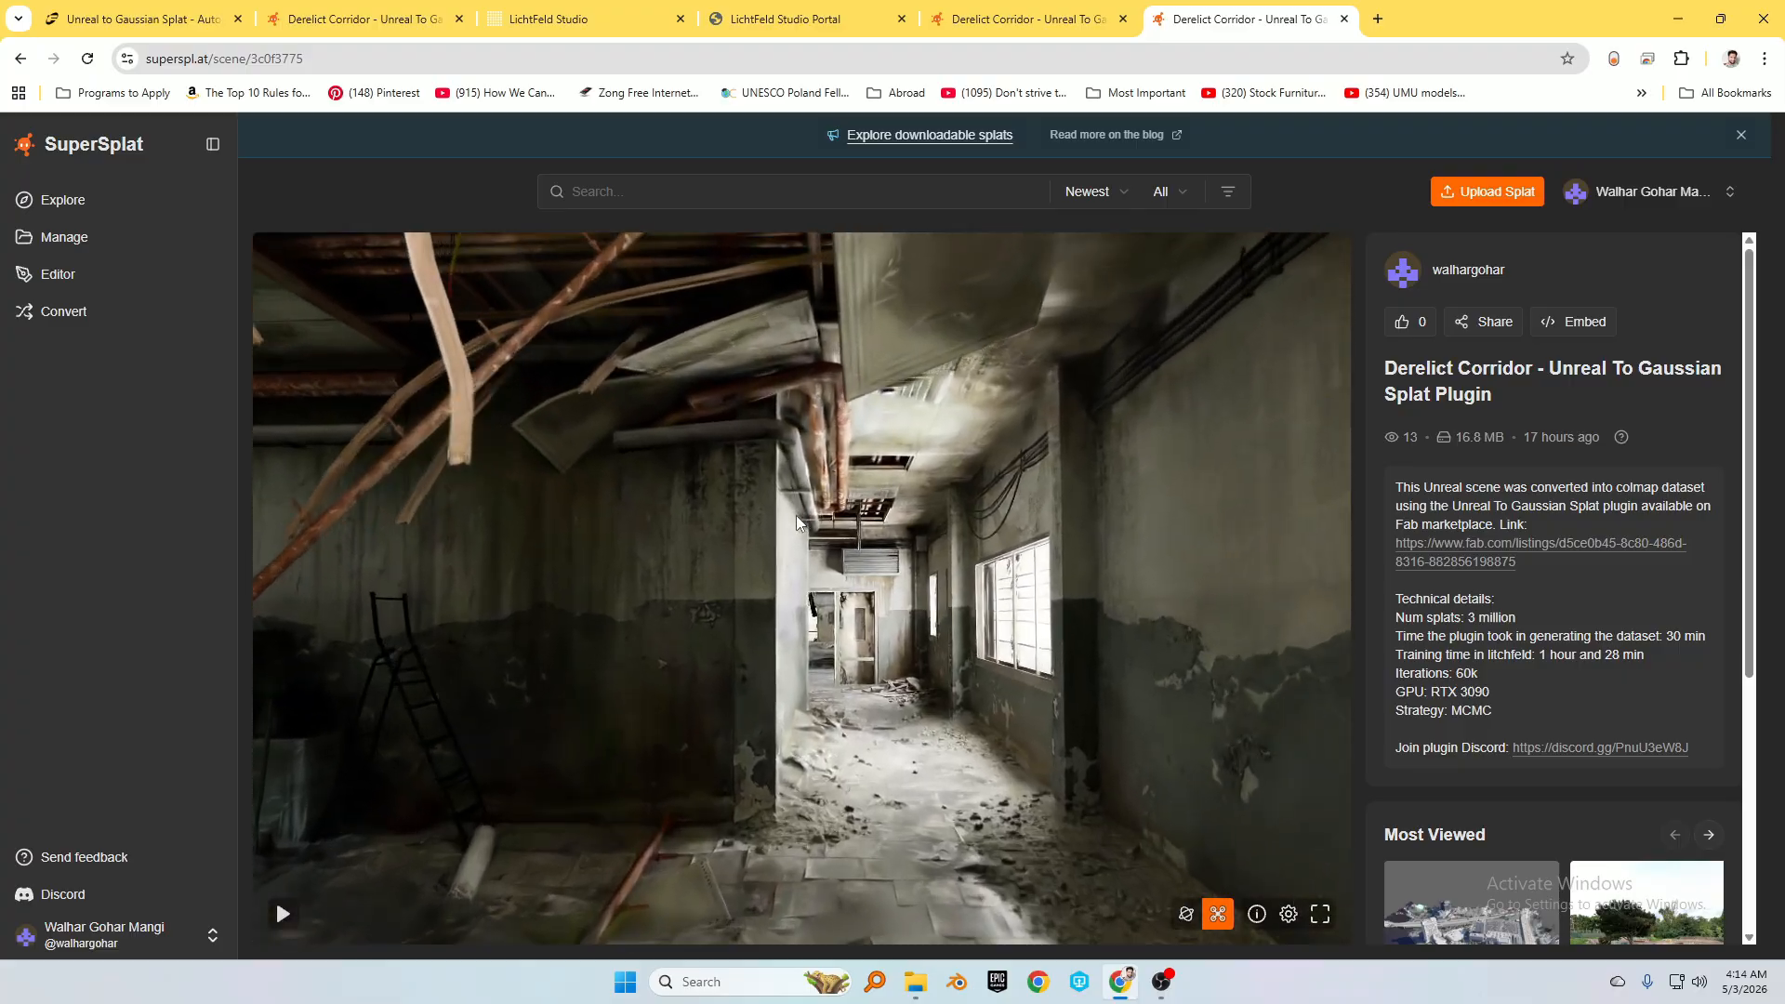
{"action": "left_click_drag", "start_coordinate": [1073, 461], "coordinate": [790, 470]}
{"action": "left_click_drag", "start_coordinate": [1165, 467], "coordinate": [903, 461]}
{"action": "left_click_drag", "start_coordinate": [1019, 443], "coordinate": [1102, 497]}
{"action": "key", "text": "w"}
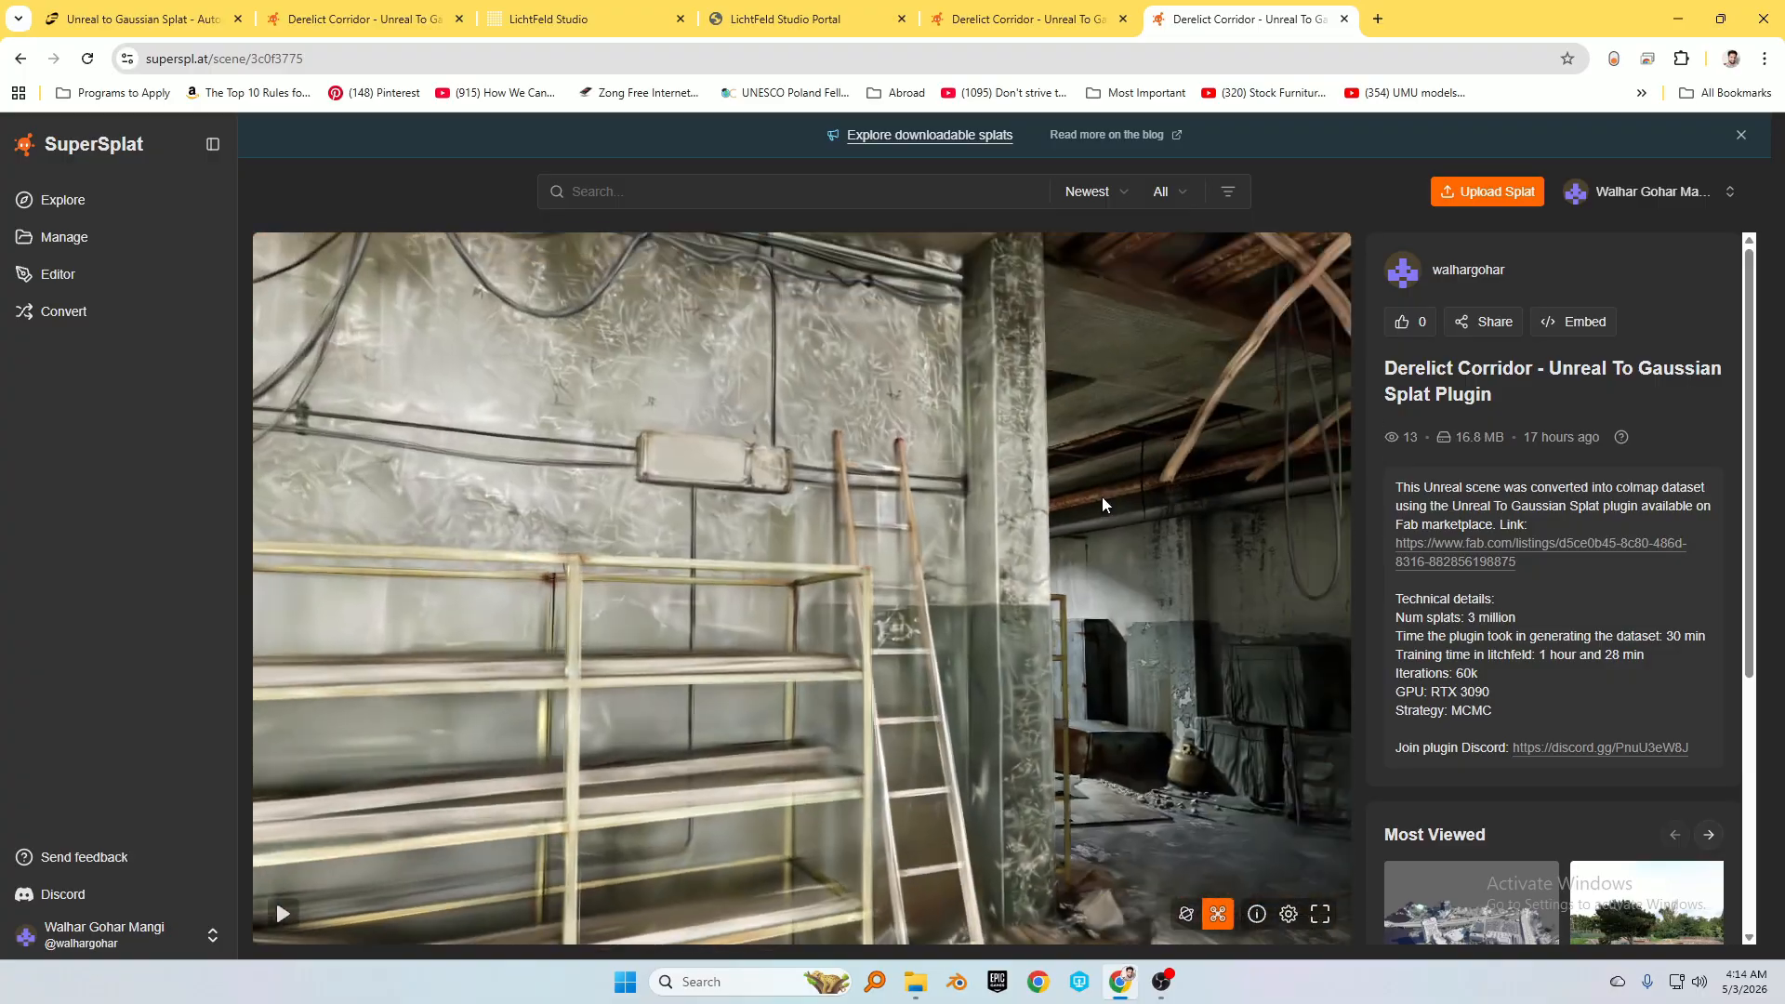
{"action": "left_click_drag", "start_coordinate": [963, 561], "coordinate": [1233, 573]}
{"action": "key", "text": "s"}
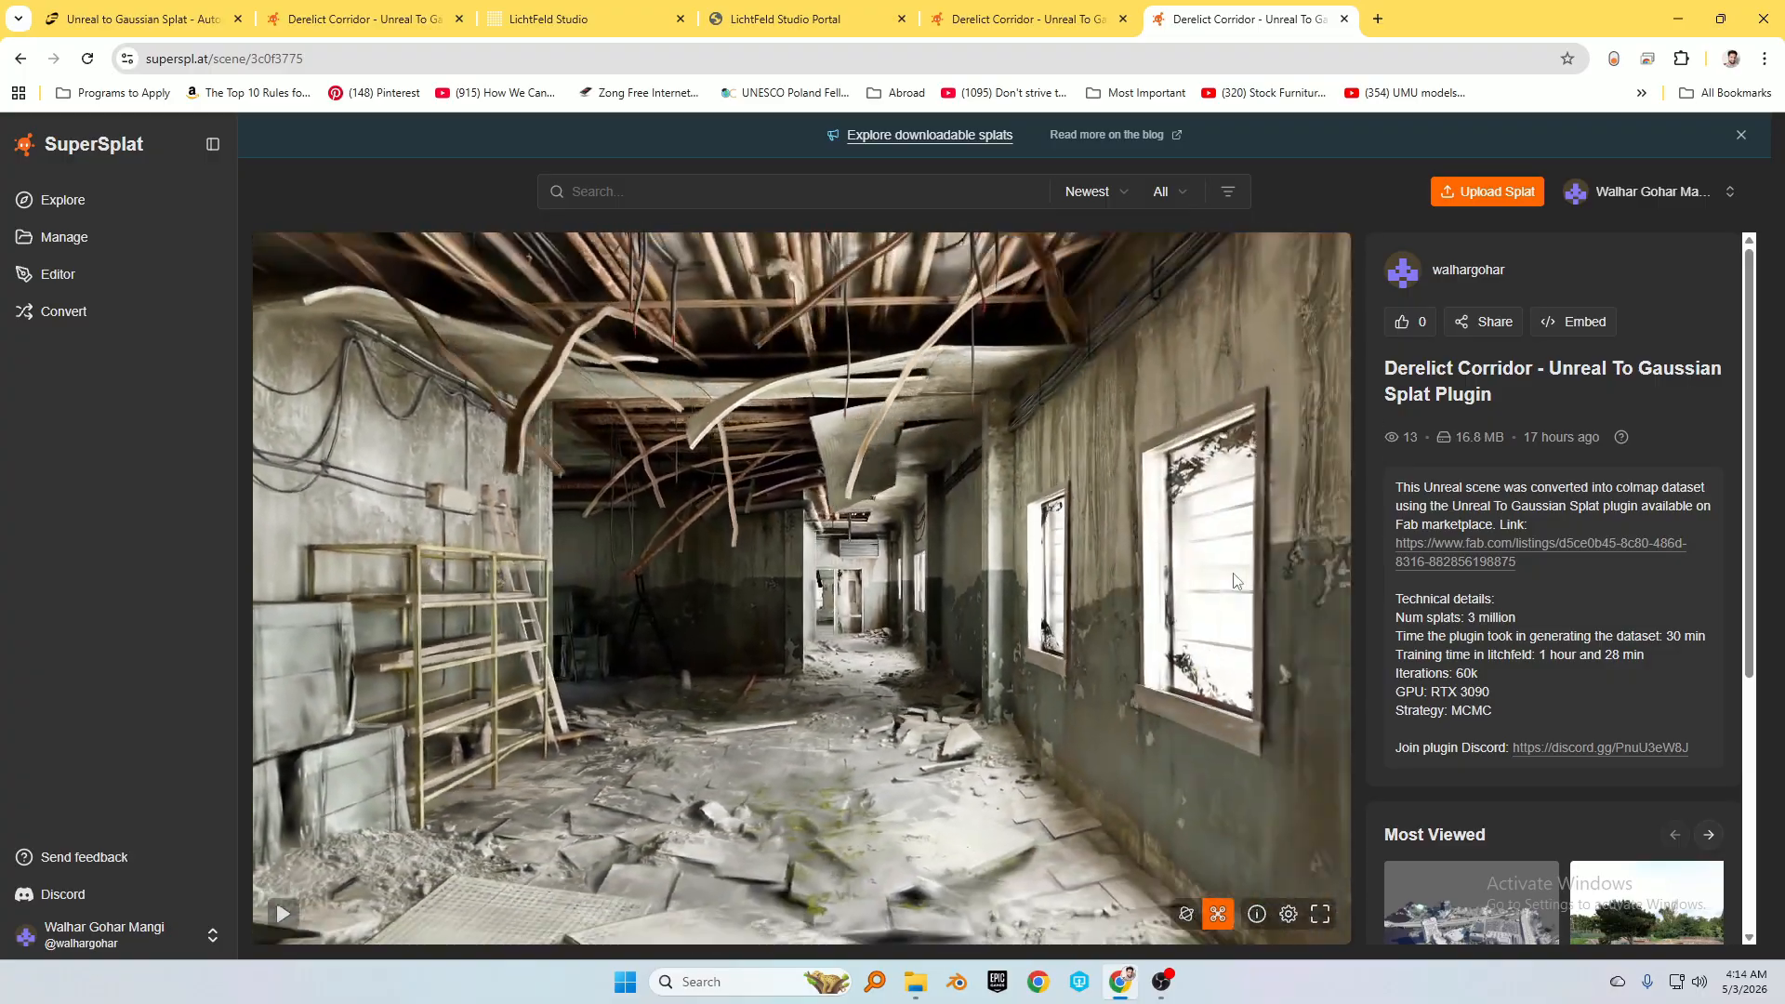